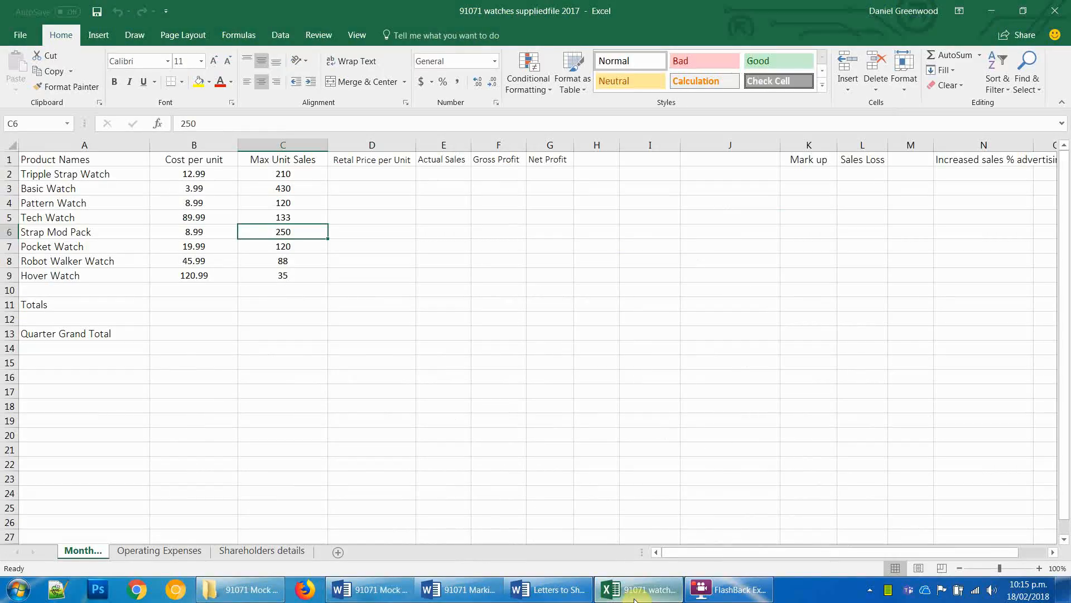
Step: Examine the cost, maximum sales, retail price, actual sales and profit columns for the watch products on the monthly sheet
{"action": "left_click_drag", "start_coordinate": [382, 170], "coordinate": [547, 257]}
{"action": "left_click", "coordinate": [354, 173]}
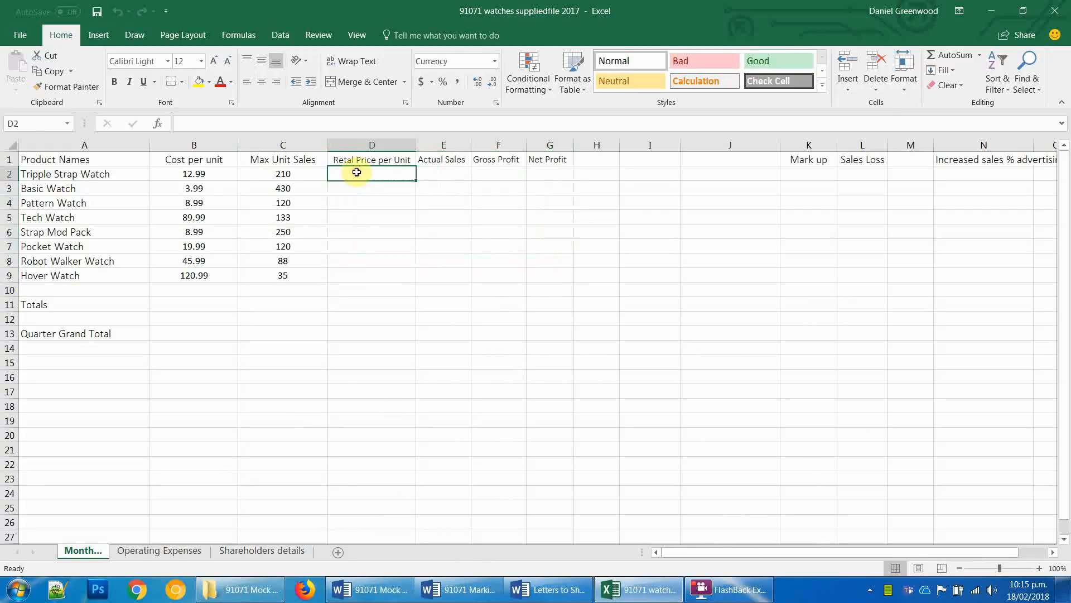
{"action": "left_click", "coordinate": [193, 173]}
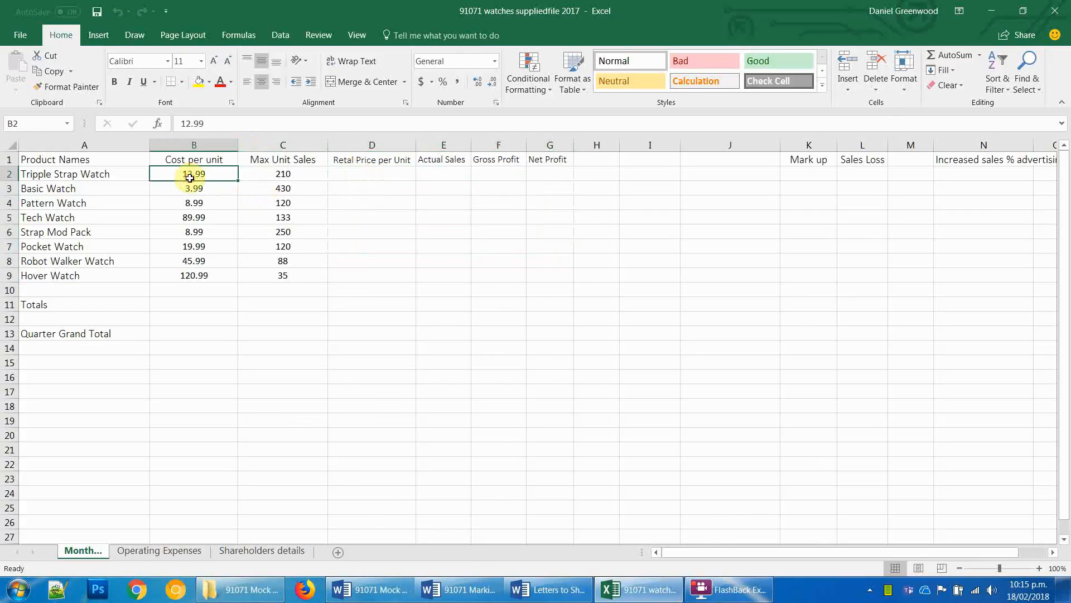
{"action": "left_click", "coordinate": [367, 185]}
{"action": "left_click", "coordinate": [436, 168]}
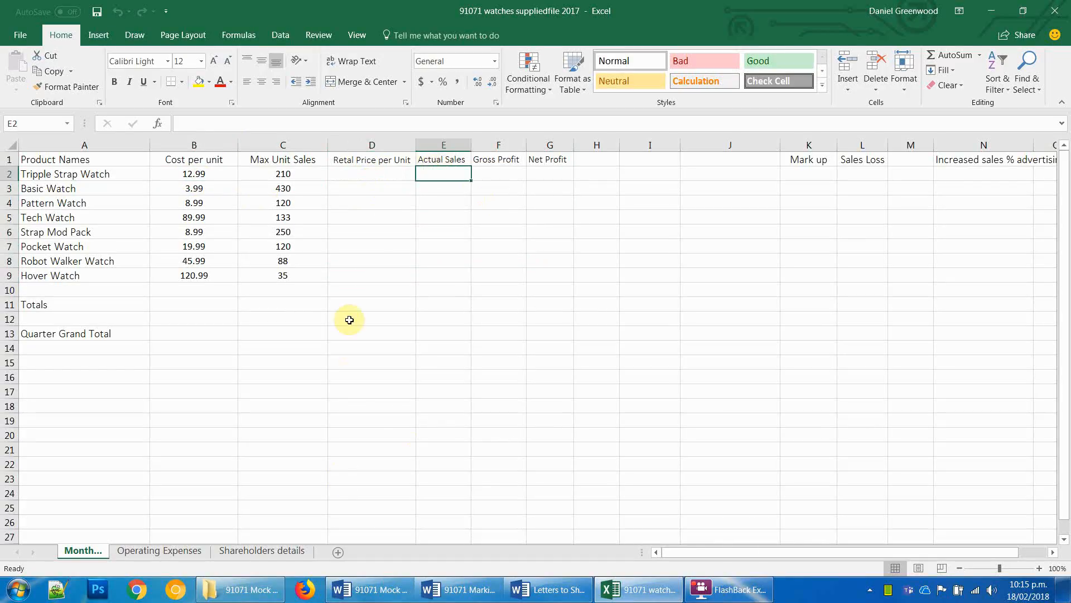
{"action": "left_click", "coordinate": [376, 175]}
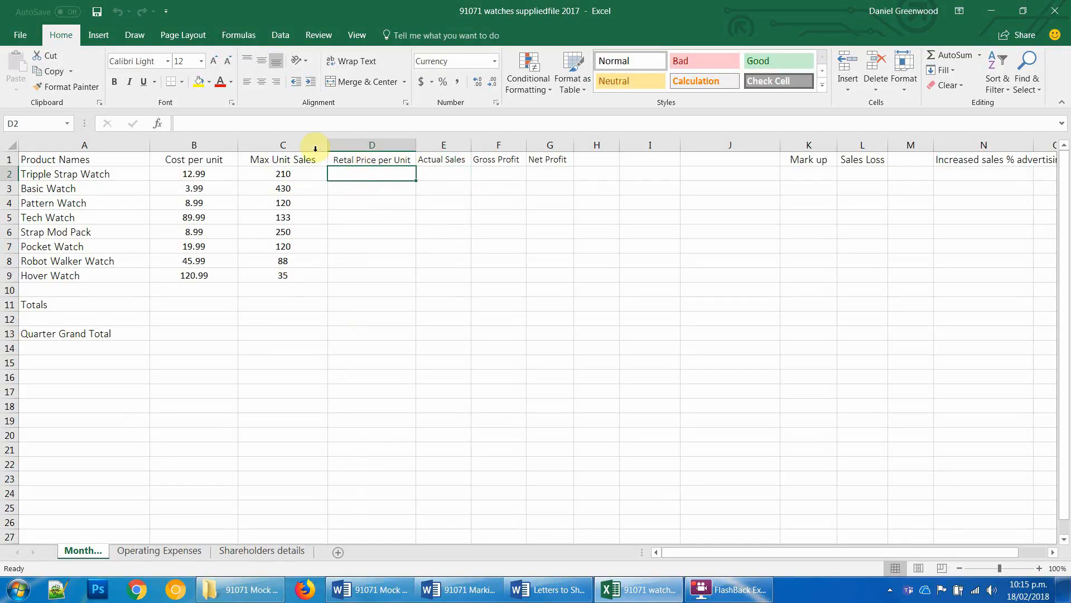
{"action": "left_click", "coordinate": [296, 178]}
{"action": "left_click", "coordinate": [440, 175]}
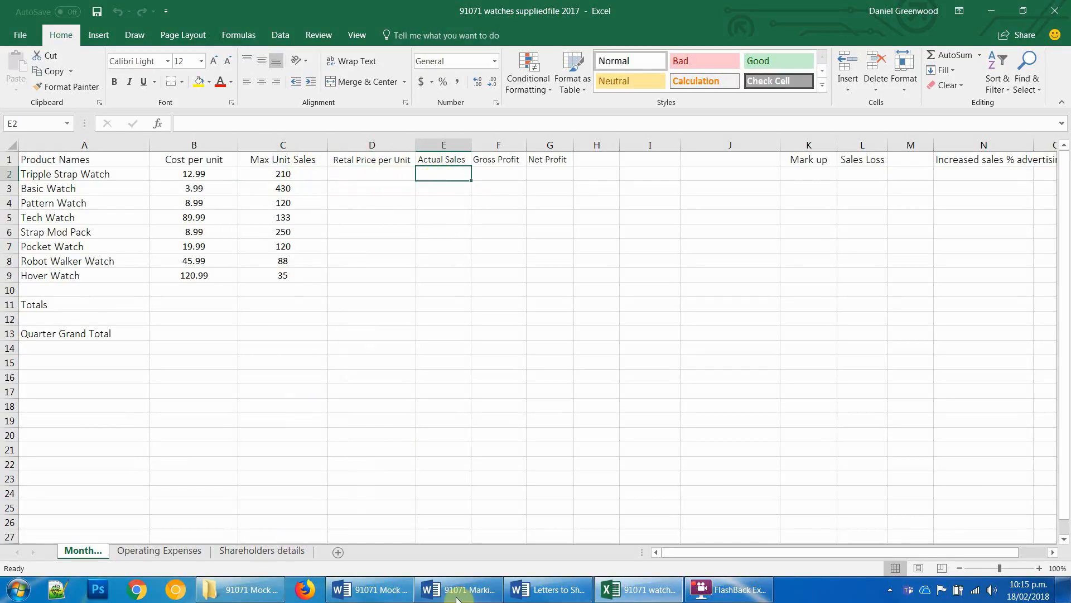
Step: Switch to the 91071 Mock Assessment document in Word and read the Formulas section on marking up Cost per Unit
{"action": "left_click", "coordinate": [381, 589]}
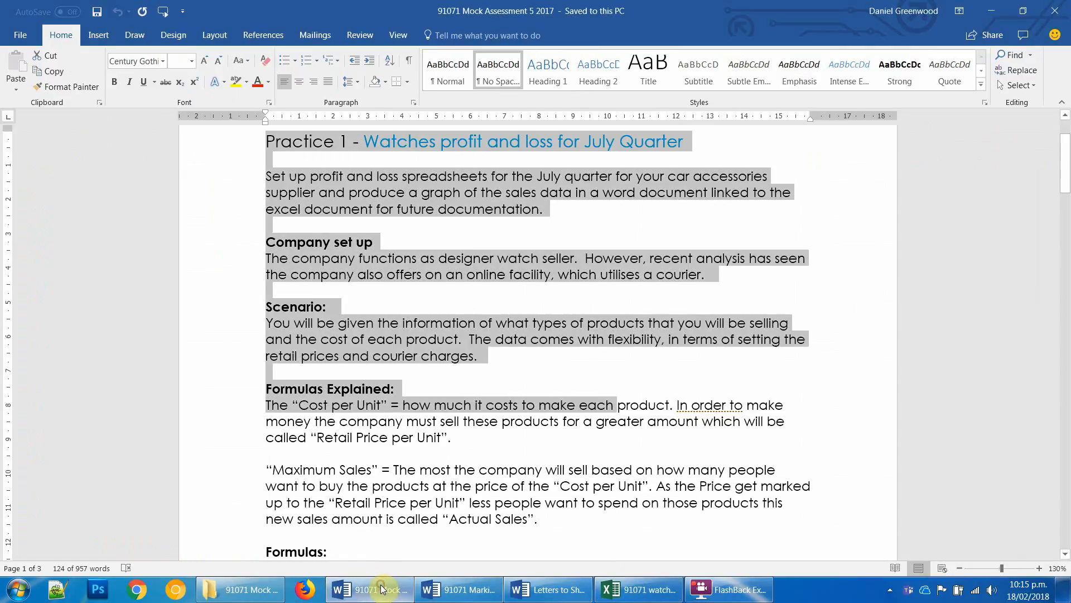
{"action": "left_click", "coordinate": [673, 335]}
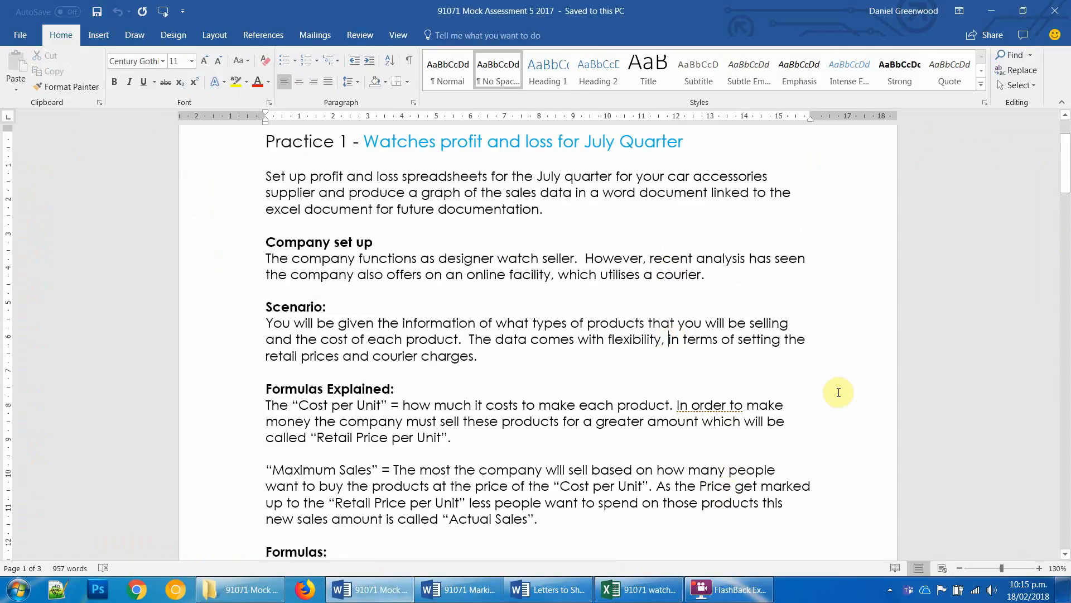
{"action": "left_click_drag", "start_coordinate": [1066, 162], "coordinate": [1067, 194]}
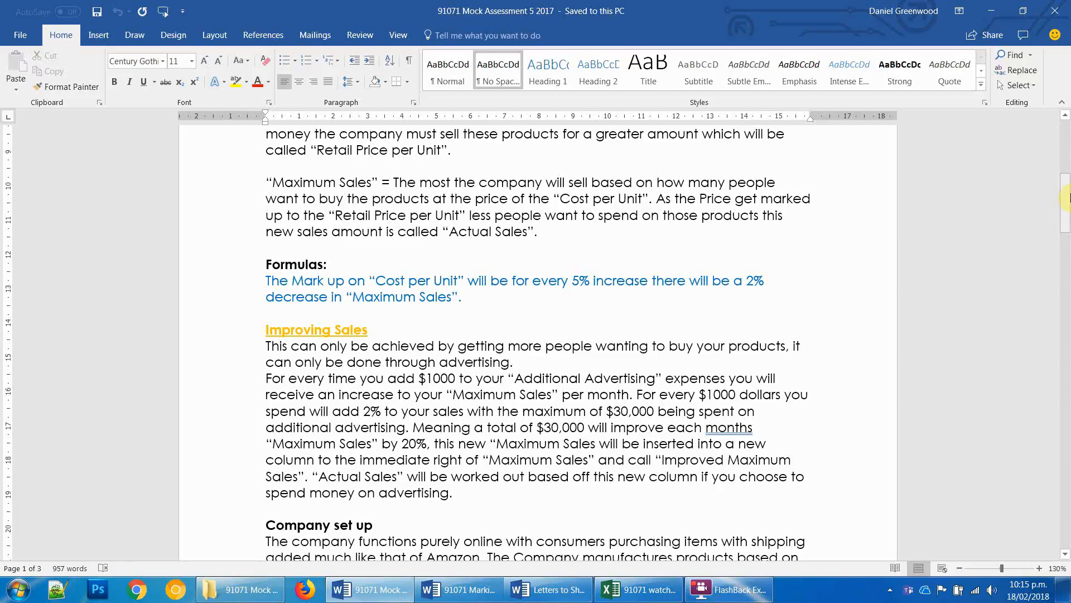
{"action": "left_click_drag", "start_coordinate": [1067, 198], "coordinate": [1067, 214]}
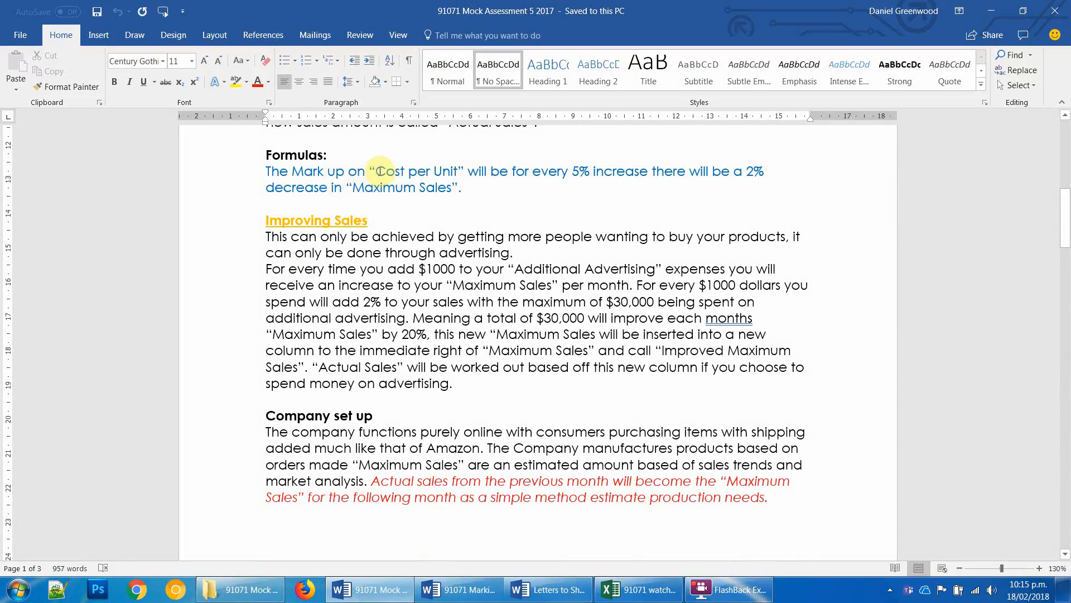
{"action": "left_click_drag", "start_coordinate": [380, 171], "coordinate": [455, 171]}
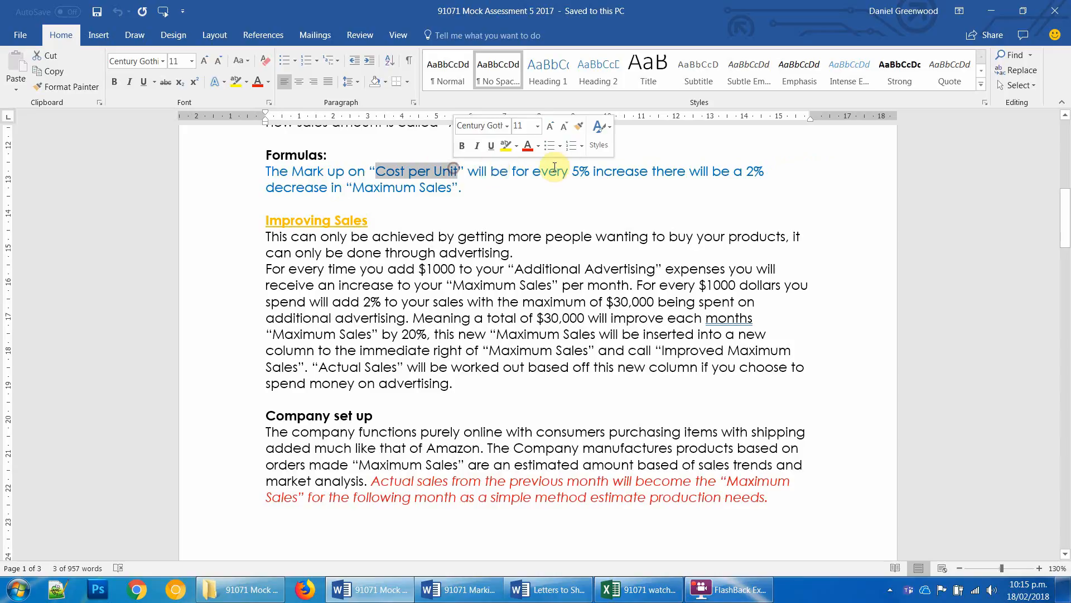
{"action": "left_click_drag", "start_coordinate": [574, 169], "coordinate": [594, 172]}
{"action": "left_click", "coordinate": [748, 170]}
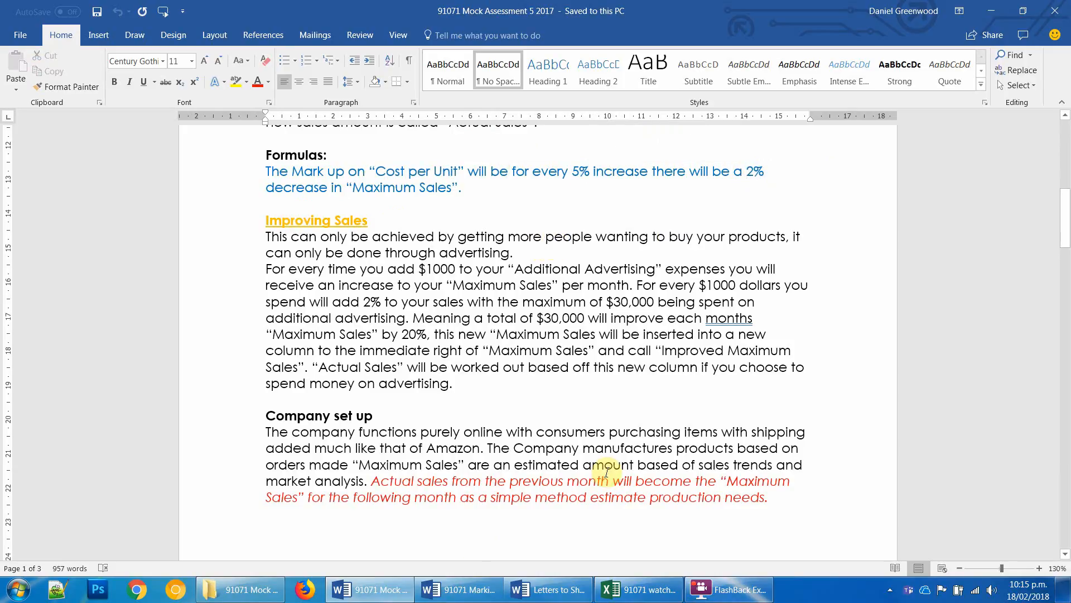
Step: Switch back to the watches workbook in Excel and enter 5% under Mark up in cell K2
{"action": "left_click", "coordinate": [639, 589]}
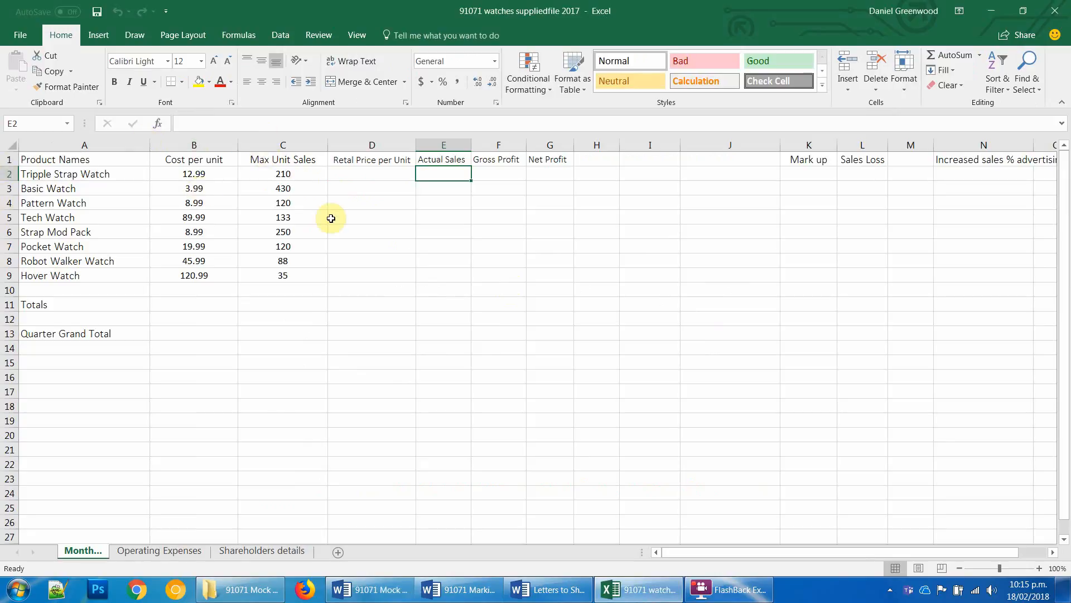
{"action": "left_click", "coordinate": [368, 173]}
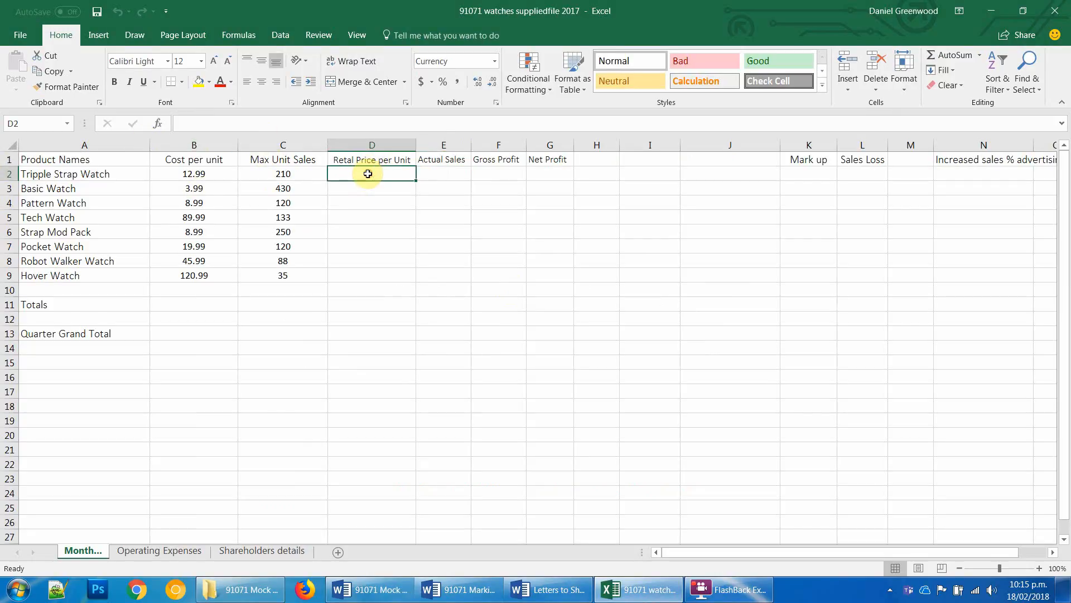
{"action": "left_click", "coordinate": [816, 177]}
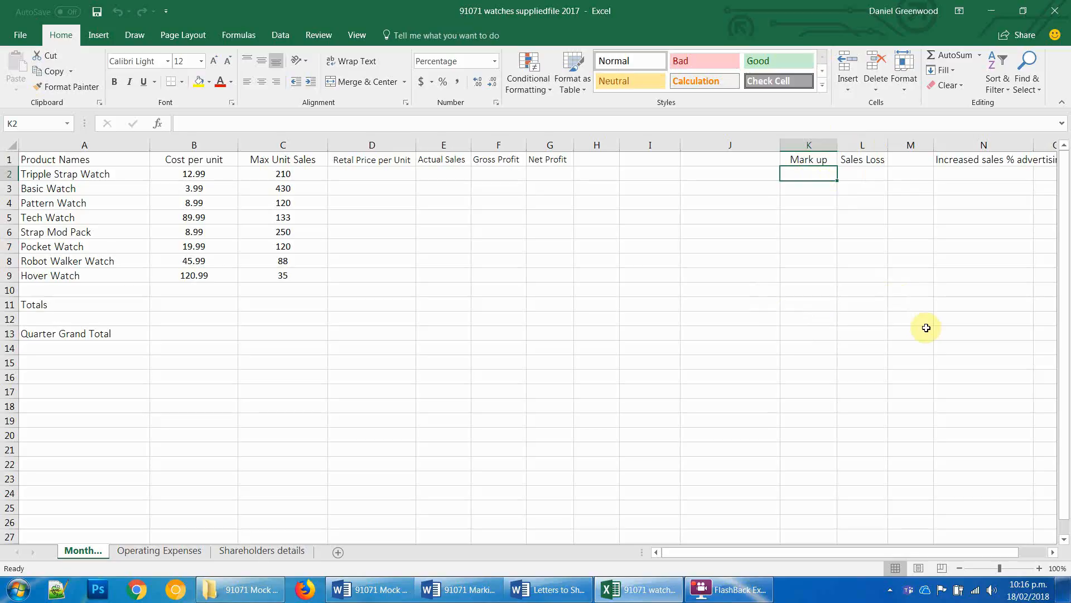
{"action": "type", "text": "5"}
{"action": "key", "text": "Return"}
{"action": "left_click", "coordinate": [818, 176]}
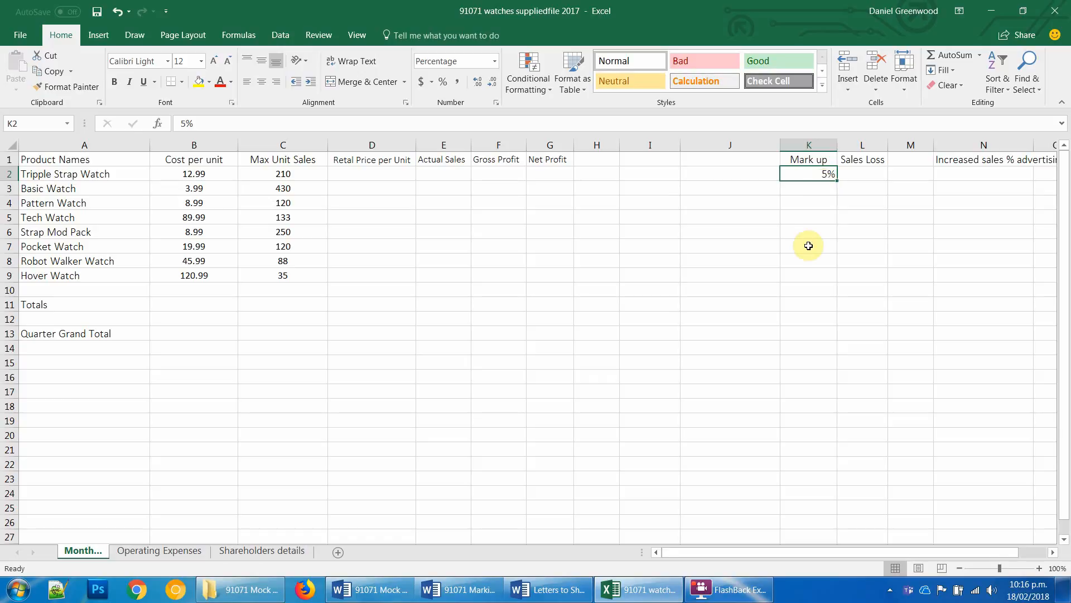
{"action": "left_click", "coordinate": [714, 185]}
{"action": "key", "text": "Up"}
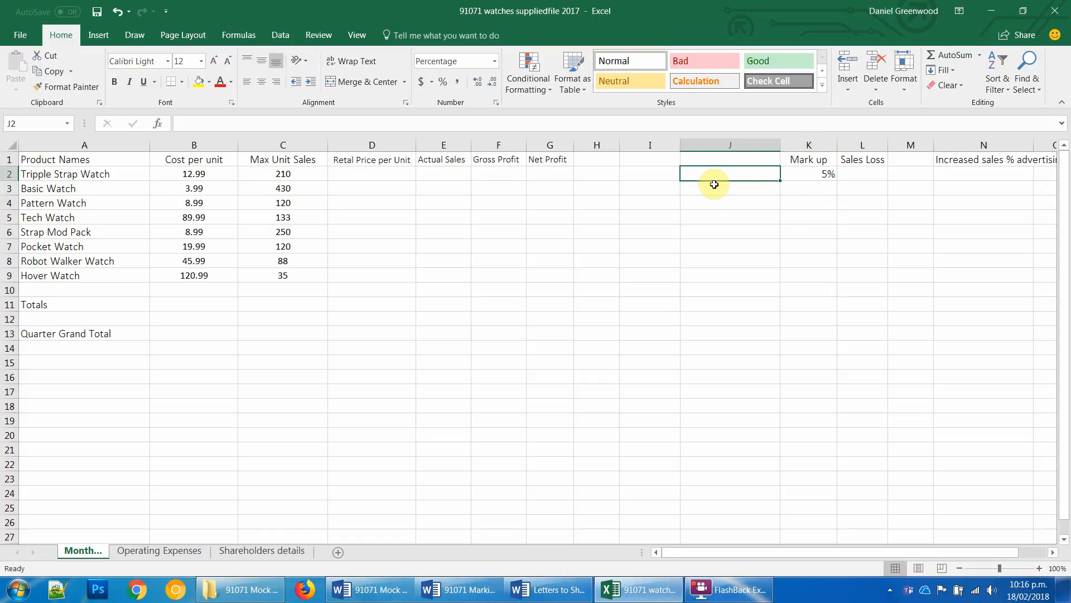
{"action": "type", "text": "0.05"}
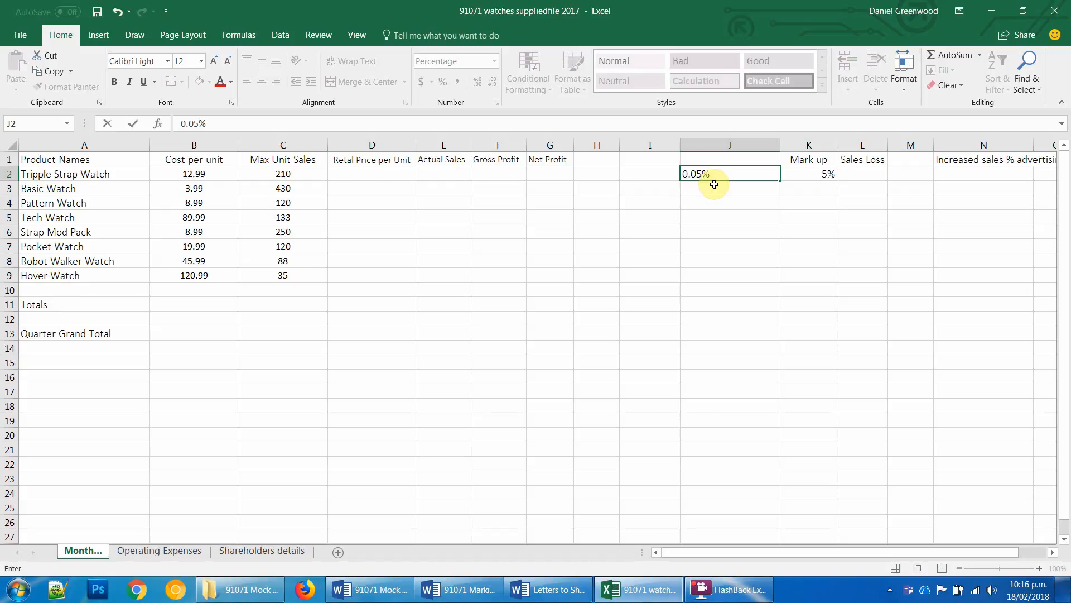
{"action": "key", "text": "BackSpace"}
{"action": "key", "text": "BackSpace"}
{"action": "key", "text": "BackSpace"}
{"action": "key", "text": "BackSpace"}
{"action": "type", "text": "1"}
{"action": "key", "text": "Delete"}
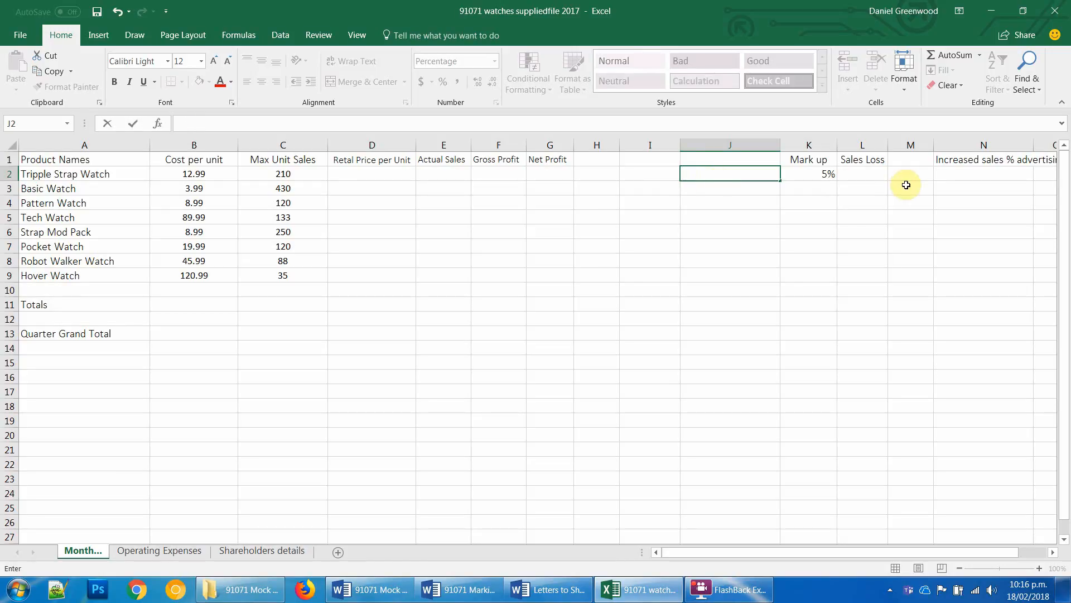
Step: Enter the retail price formula =B2+5% for the Tripple Strap Watch in cell D2
{"action": "left_click", "coordinate": [864, 175]}
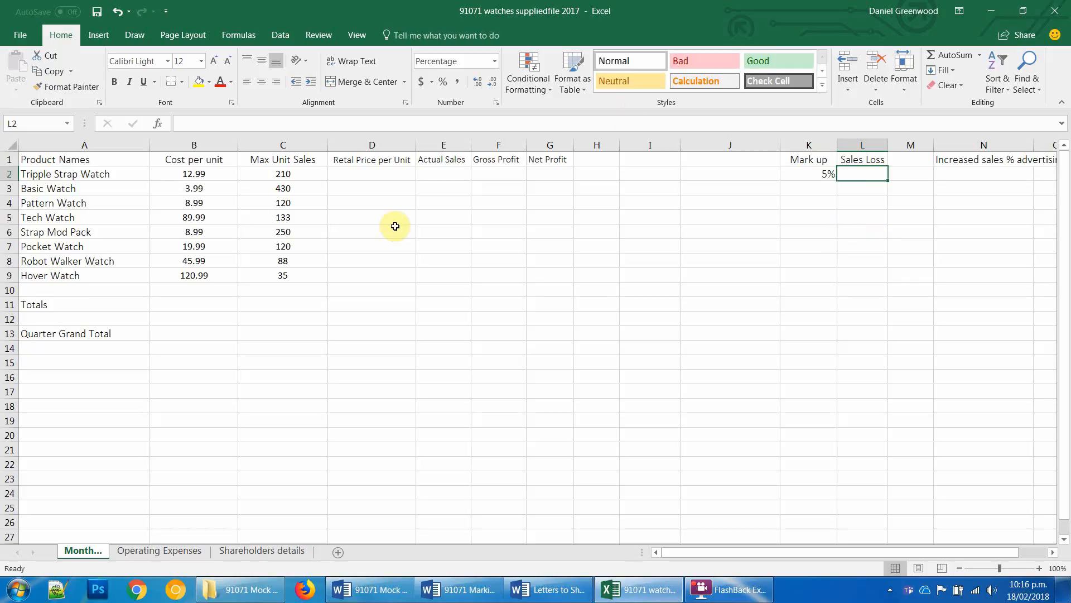
{"action": "left_click", "coordinate": [371, 160]}
{"action": "left_click", "coordinate": [367, 177]}
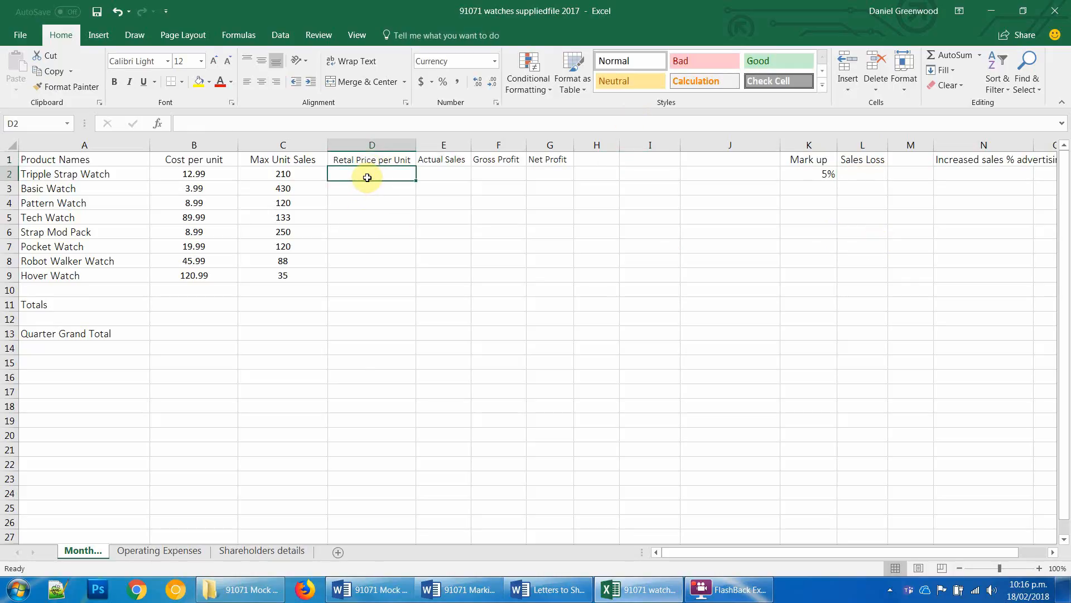
{"action": "type", "text": "="}
{"action": "left_click", "coordinate": [206, 175]}
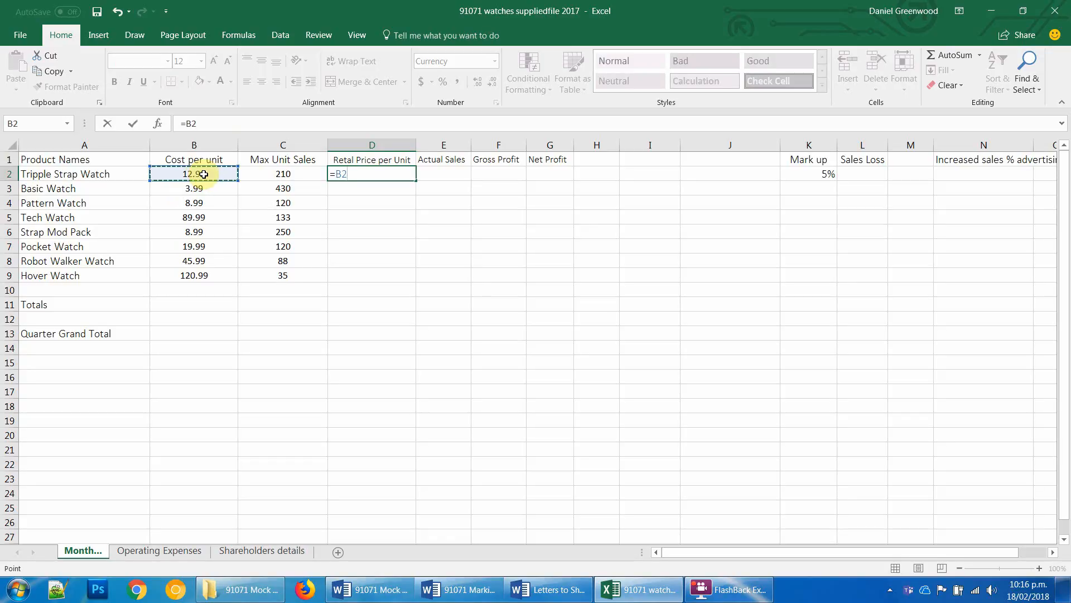
{"action": "type", "text": "+5%"}
{"action": "key", "text": "Return"}
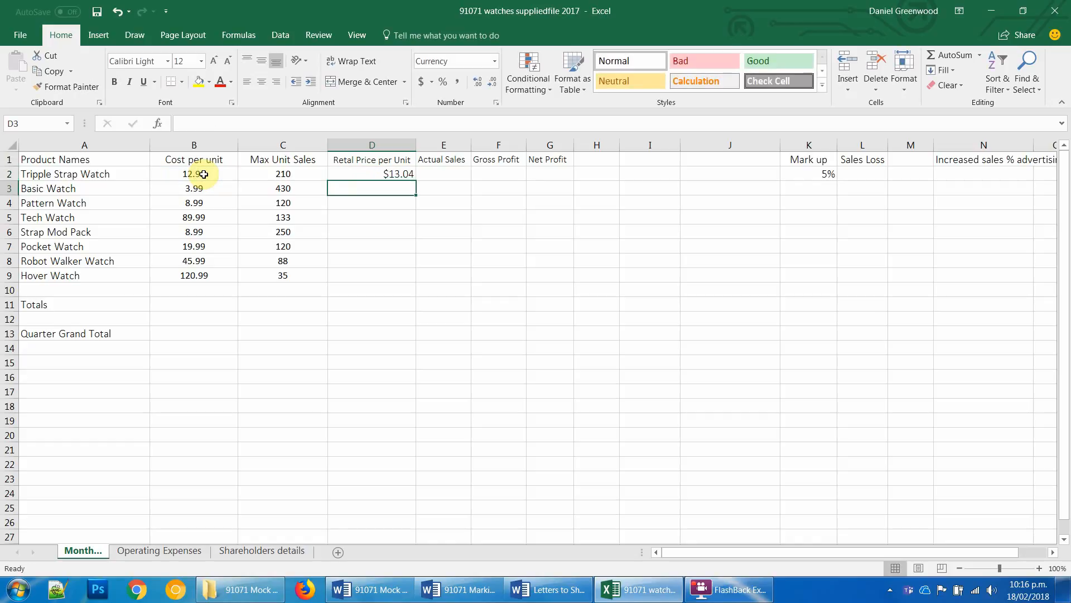
Step: Change the Tripple Strap Watch's retail price formula in D2 to =B2*0.05
{"action": "left_click", "coordinate": [371, 172]}
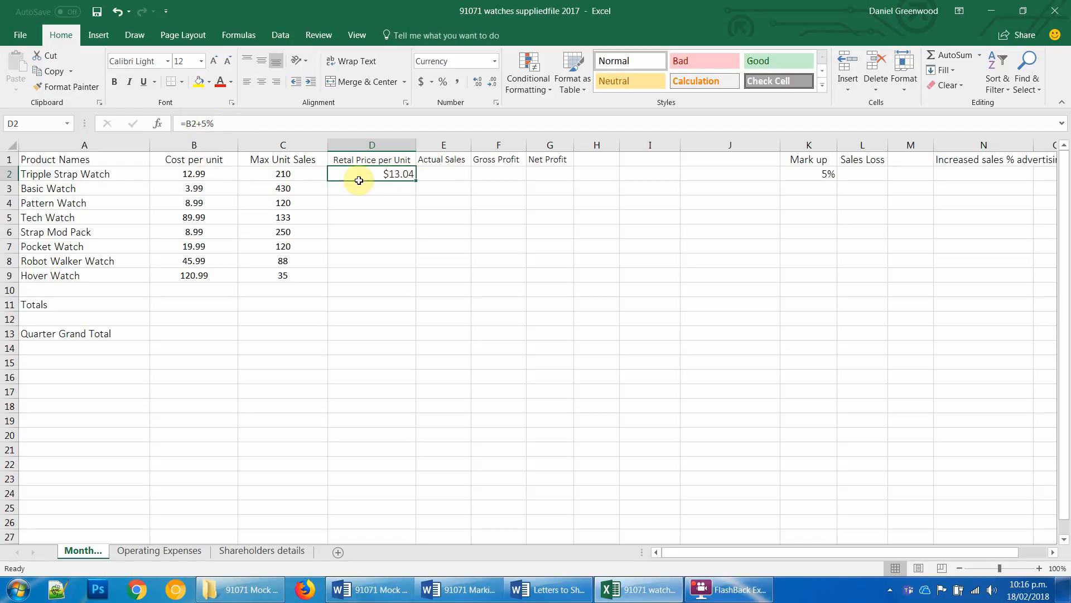
{"action": "left_click", "coordinate": [218, 123]}
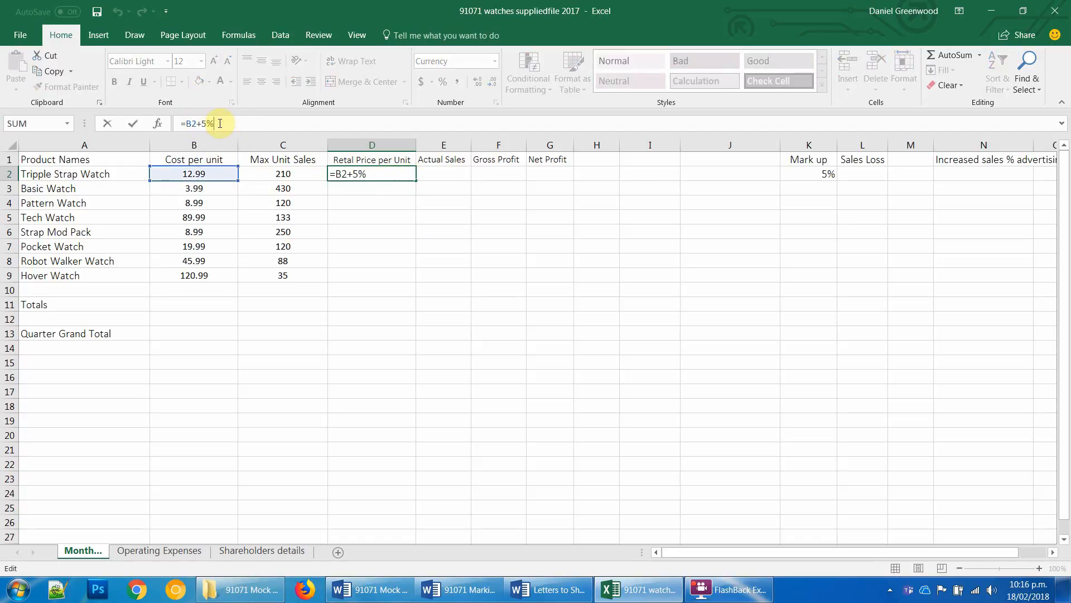
{"action": "key", "text": "BackSpace"}
{"action": "key", "text": "BackSpace"}
{"action": "type", "text": "0."}
{"action": "key", "text": "Return"}
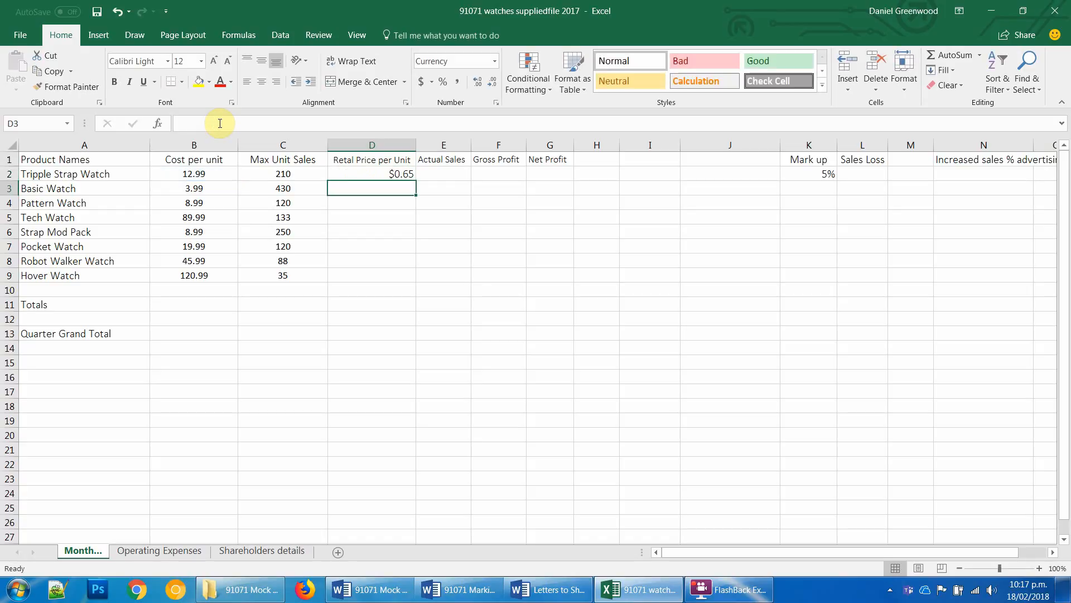
Step: Correct the multiplier in D2 so the retail price formula reads =B2*1.05
{"action": "left_click", "coordinate": [336, 173]}
{"action": "left_click", "coordinate": [199, 174]}
{"action": "left_click", "coordinate": [355, 174]}
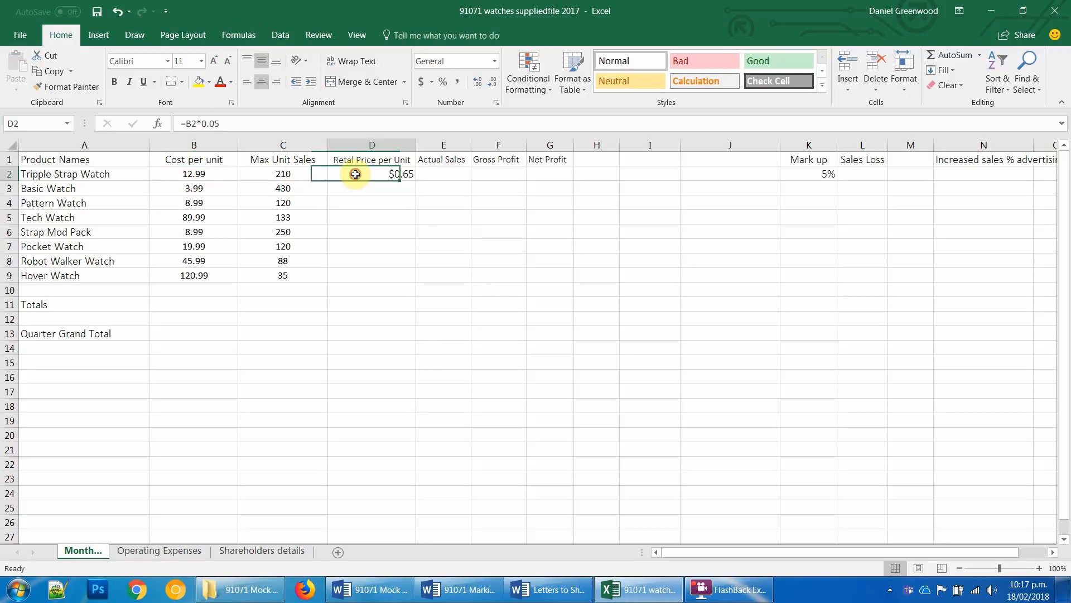
{"action": "left_click", "coordinate": [206, 123]}
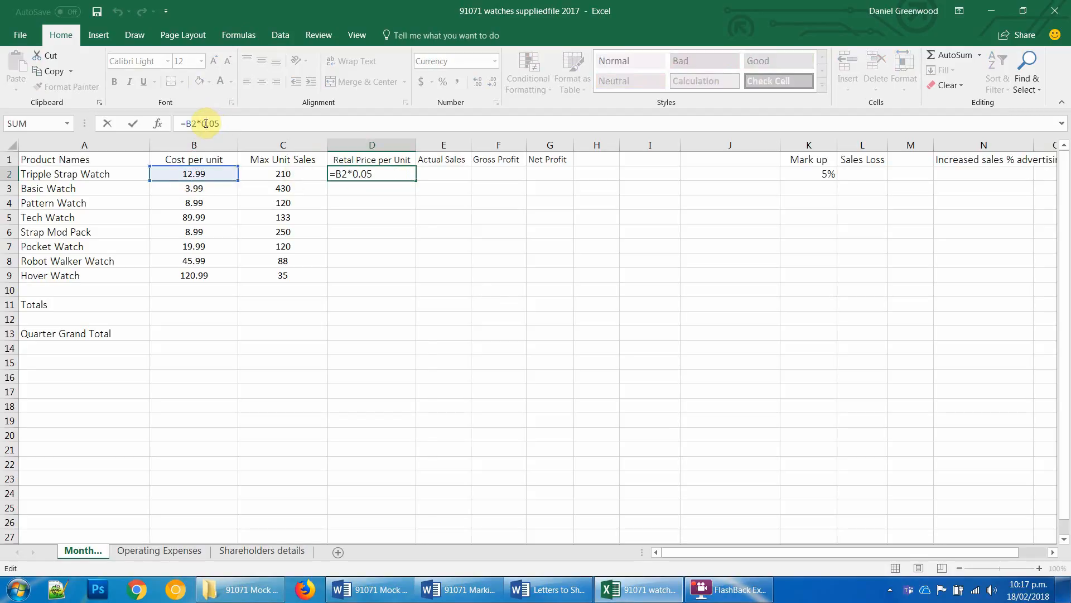
{"action": "key", "text": "BackSpace"}
{"action": "type", "text": "1"}
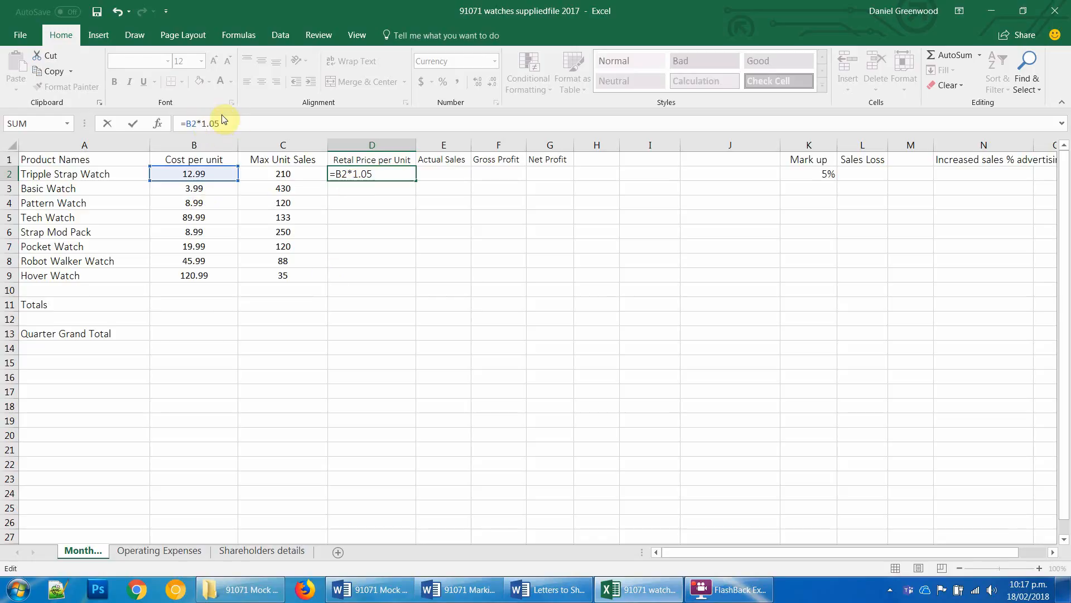
{"action": "key", "text": "Return"}
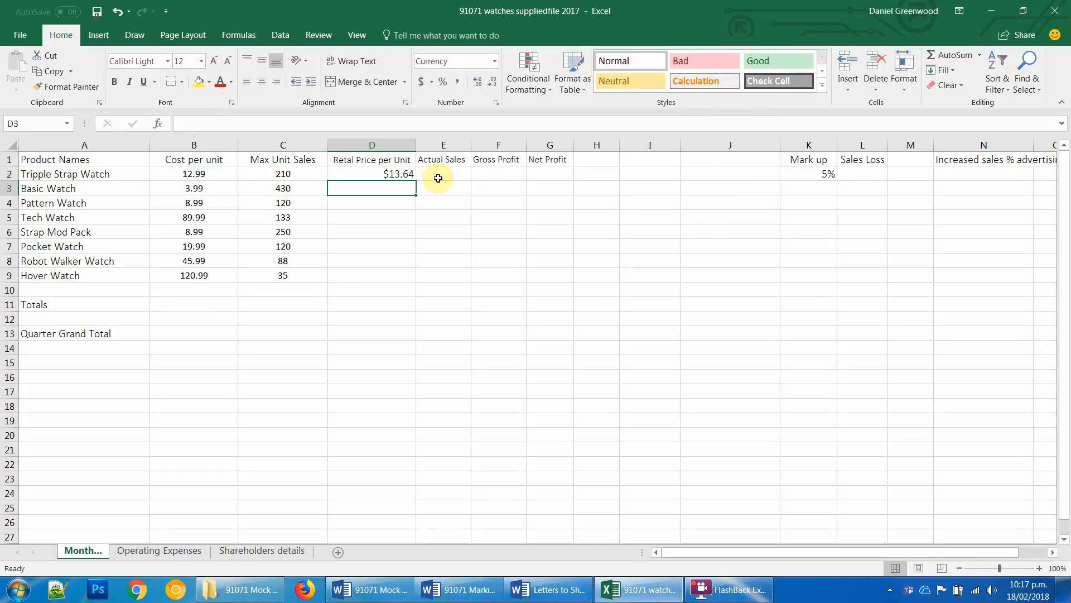
Step: Fill the D2 retail price formula down through the product rows and clear the surplus copy in D10
{"action": "left_click", "coordinate": [398, 174]}
{"action": "left_click_drag", "start_coordinate": [415, 180], "coordinate": [397, 290]}
{"action": "left_click", "coordinate": [397, 290]}
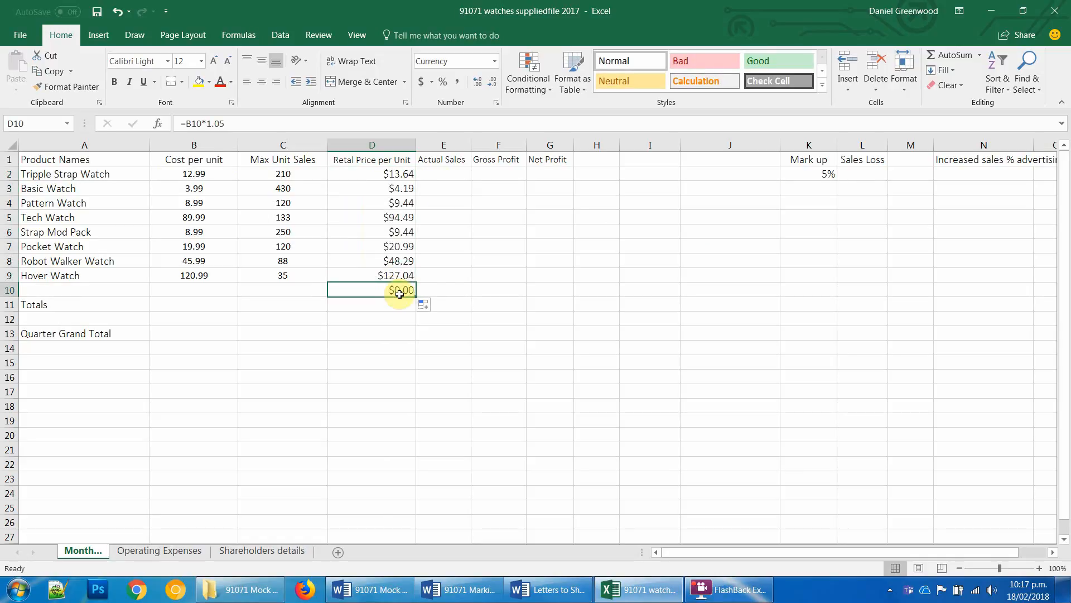
{"action": "left_click_drag", "start_coordinate": [398, 174], "coordinate": [398, 276]}
Step: Raise the markup in the Tripple Strap Watch's retail price formula to 10% by changing D2 to =B2*1.10
{"action": "left_click", "coordinate": [809, 174]}
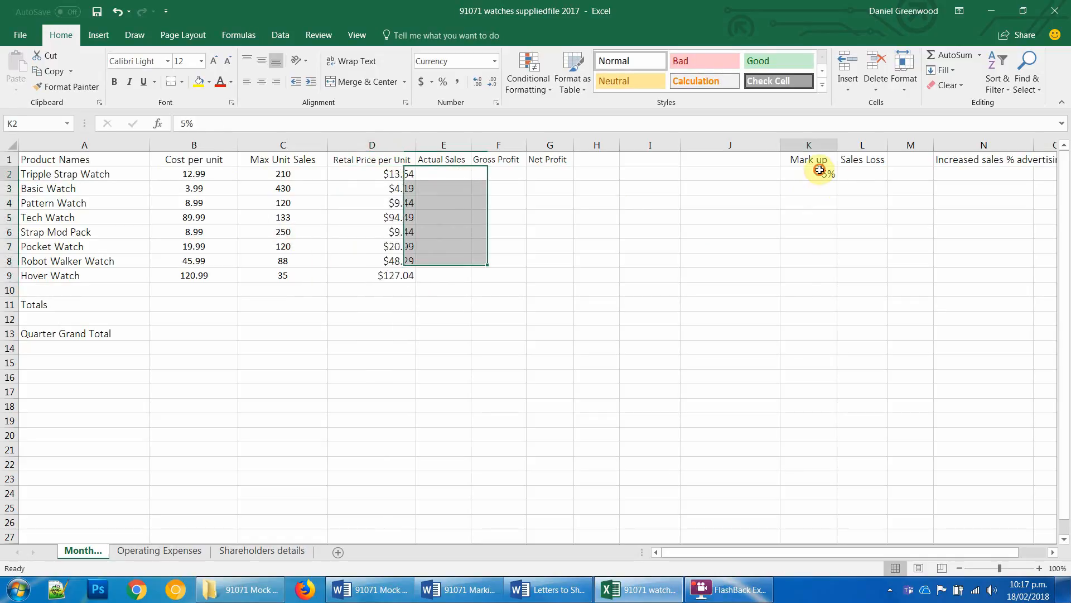
{"action": "left_click", "coordinate": [359, 173]}
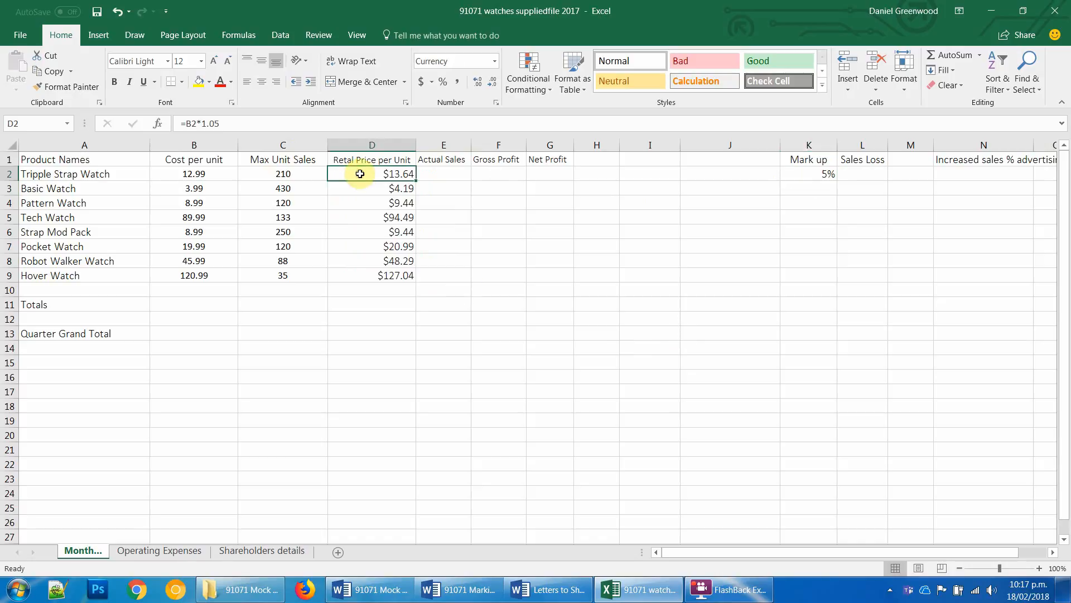
{"action": "left_click", "coordinate": [246, 123]}
{"action": "key", "text": "BackSpace"}
{"action": "key", "text": "BackSpace"}
{"action": "type", "text": "10"}
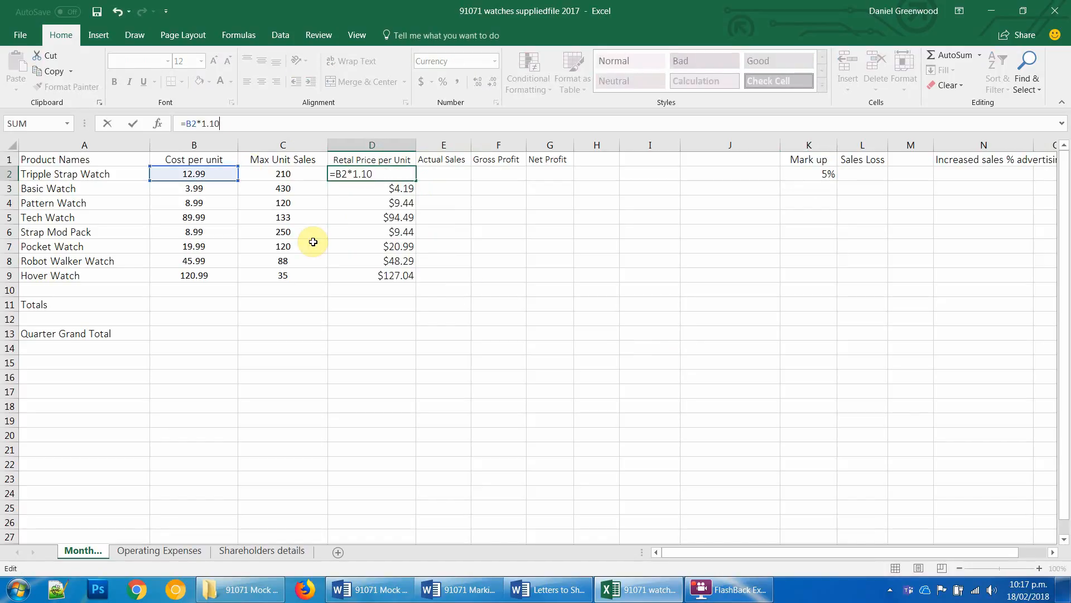
{"action": "key", "text": "Return"}
Step: Copy the 10% markup formula from D2 down to D9 for all remaining products
{"action": "left_click", "coordinate": [409, 174]}
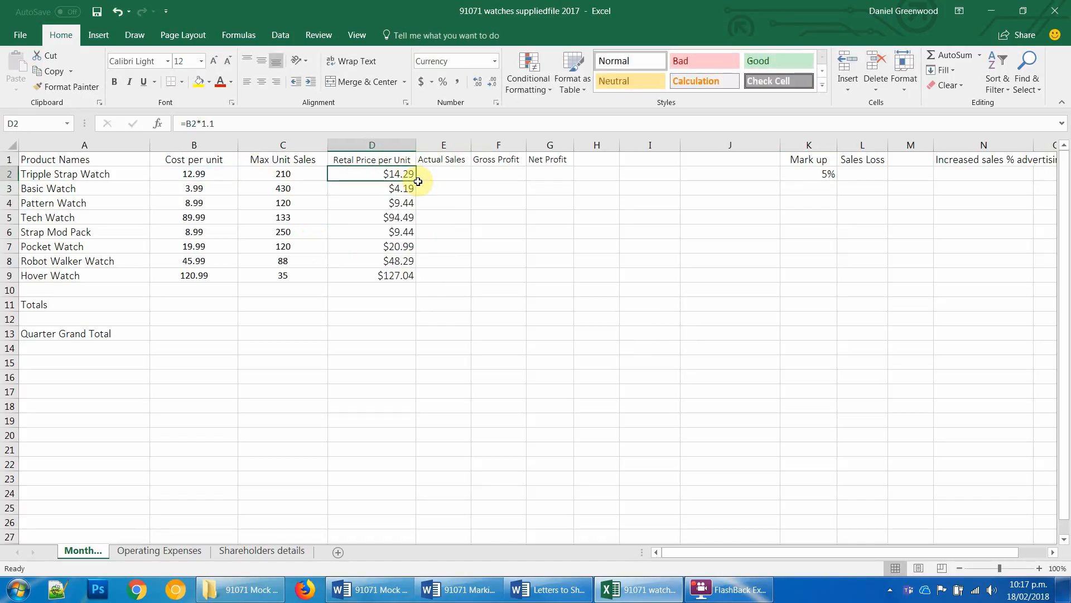
{"action": "left_click", "coordinate": [417, 187]}
{"action": "left_click", "coordinate": [405, 174]}
{"action": "left_click_drag", "start_coordinate": [415, 183], "coordinate": [401, 284]}
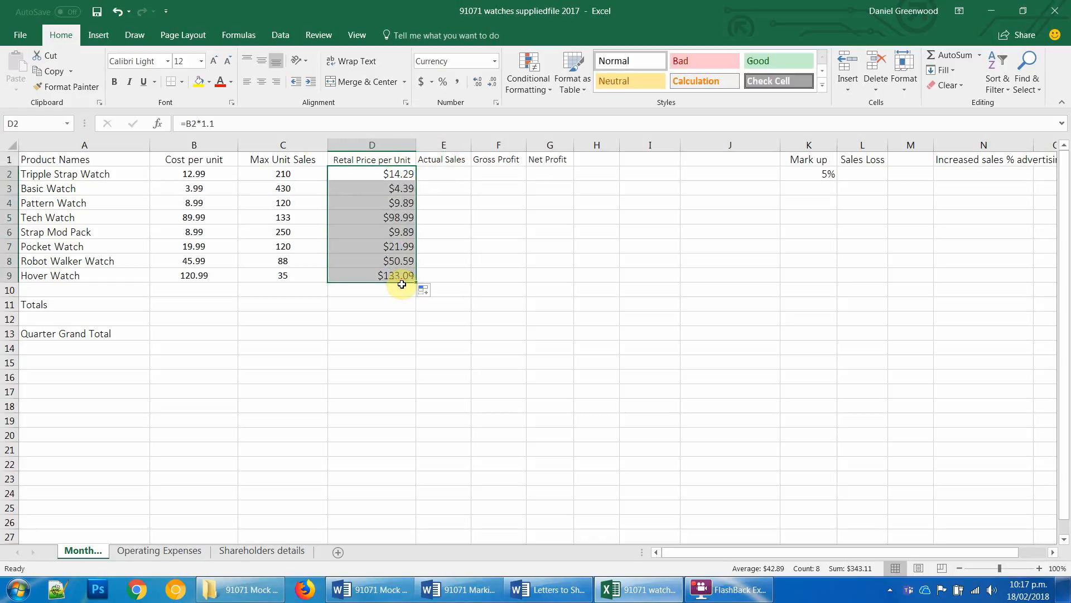
Step: Rewrite the Tripple Strap Watch's retail price formula in D2 as =B2*(1+K2) so it uses the Mark up cell
{"action": "left_click", "coordinate": [381, 177]}
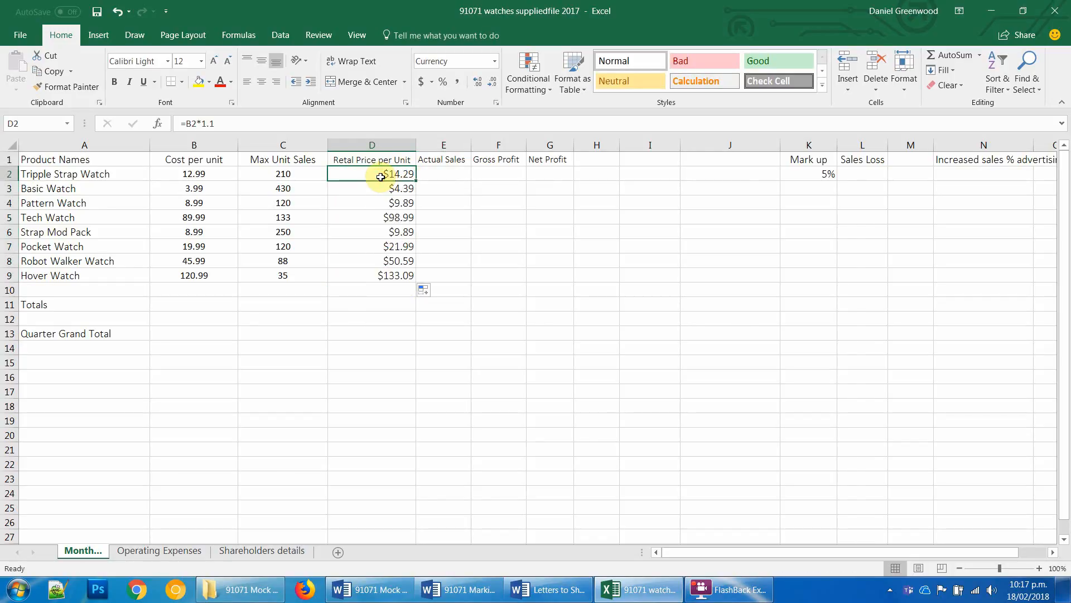
{"action": "left_click", "coordinate": [273, 126]}
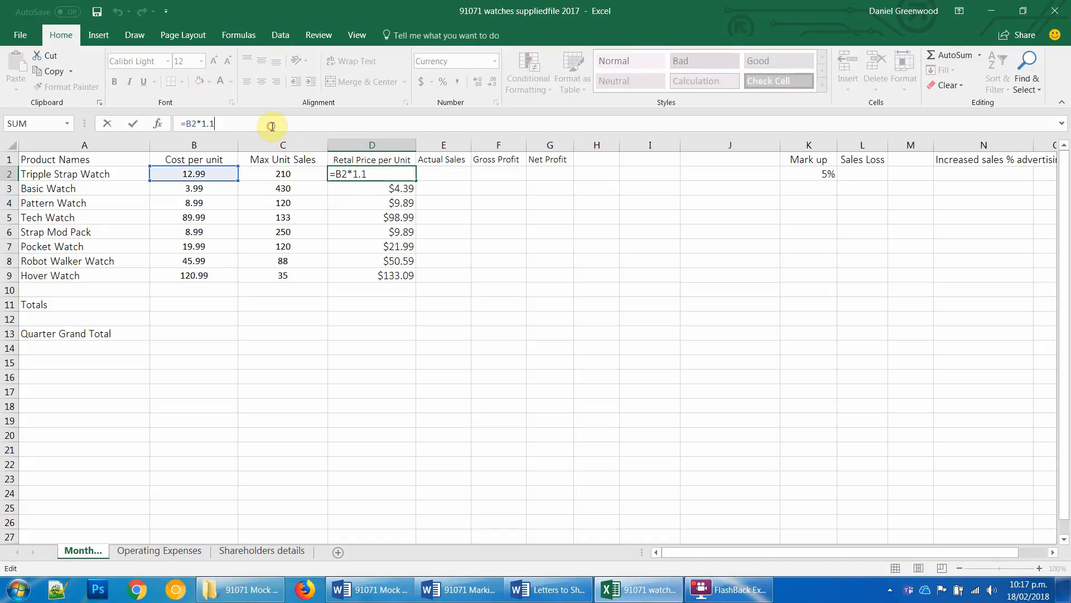
{"action": "key", "text": "BackSpace"}
{"action": "key", "text": "BackSpace"}
{"action": "left_click", "coordinate": [805, 175]}
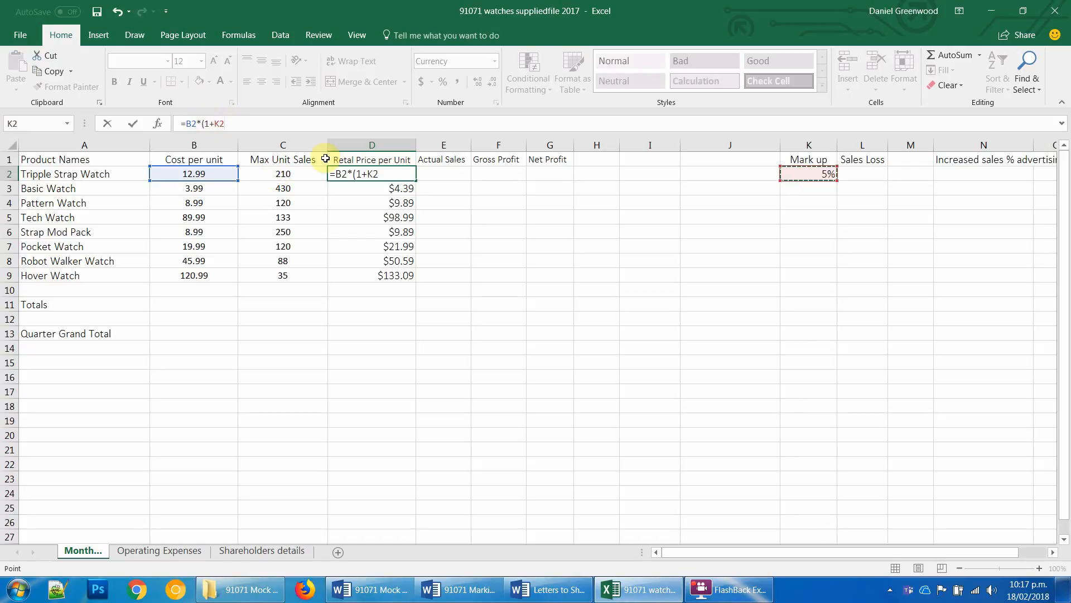
{"action": "type", "text": ")"}
{"action": "key", "text": "ctrl+Return"}
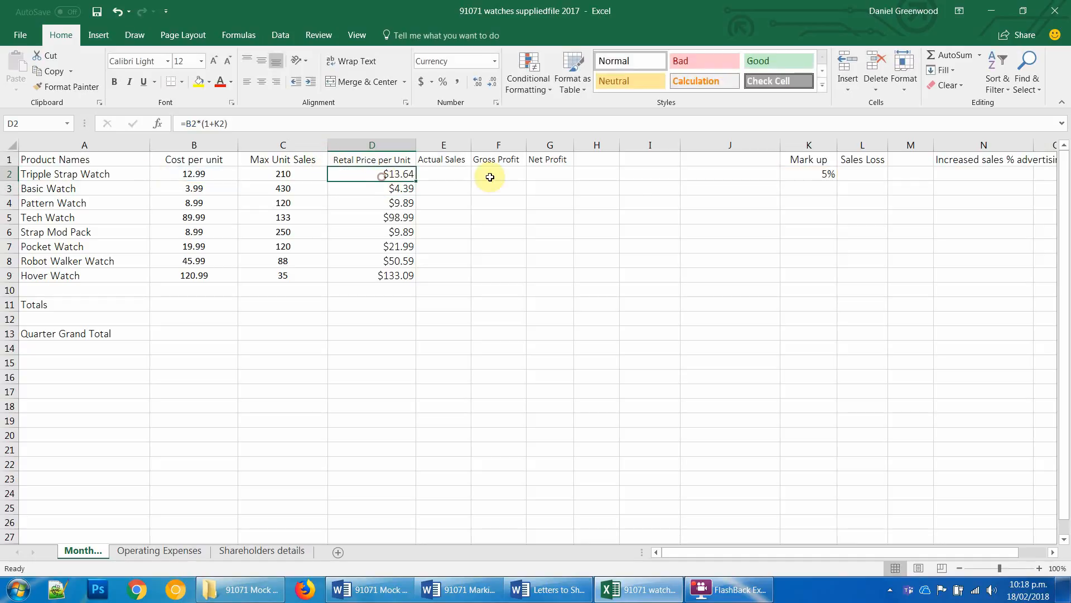
Step: Make the Mark up reference in D2 absolute so the formula reads =B2*(1+$K$2)
{"action": "left_click", "coordinate": [808, 174]}
{"action": "left_click", "coordinate": [371, 175]}
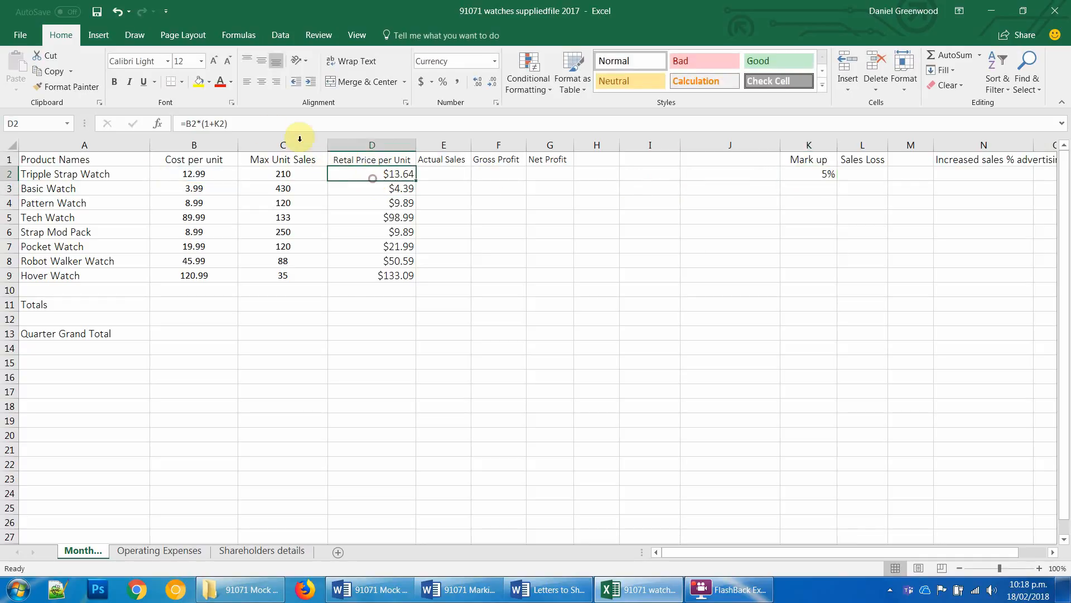
{"action": "left_click", "coordinate": [229, 123]}
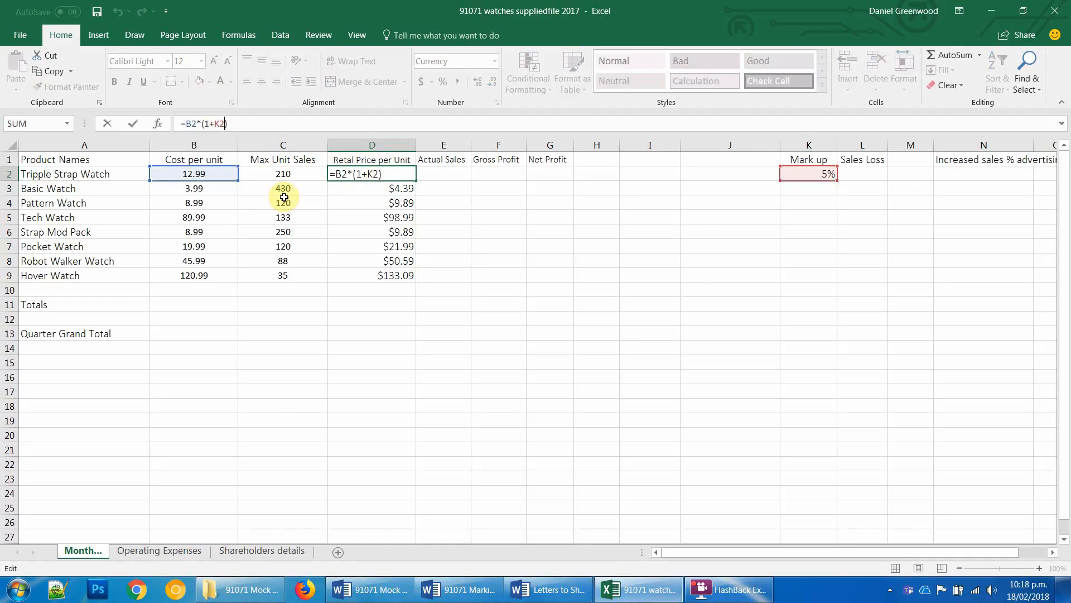
{"action": "key", "text": "F4"}
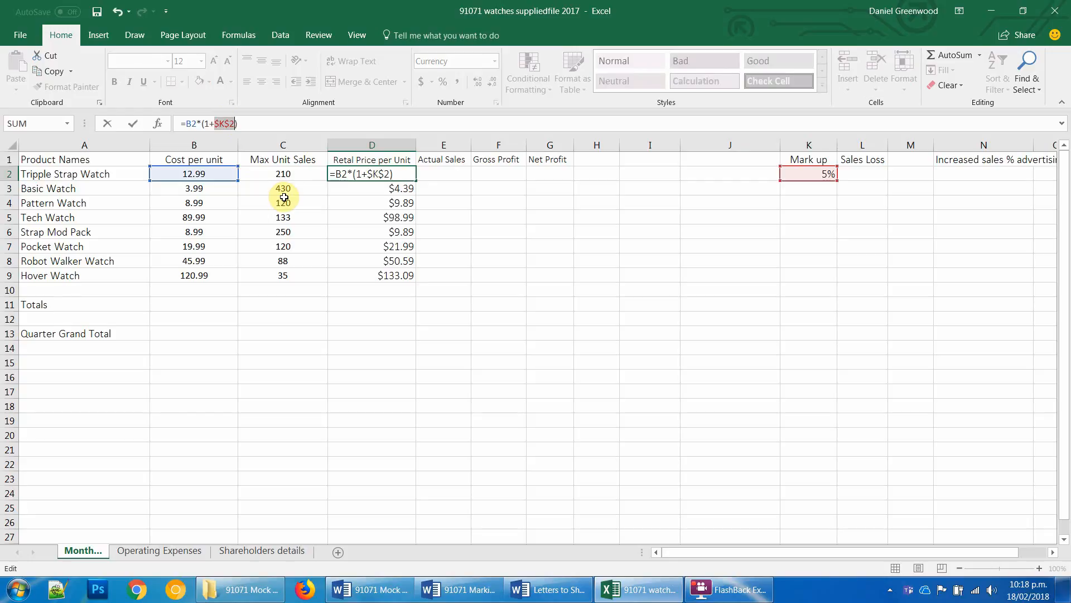
{"action": "key", "text": "Return"}
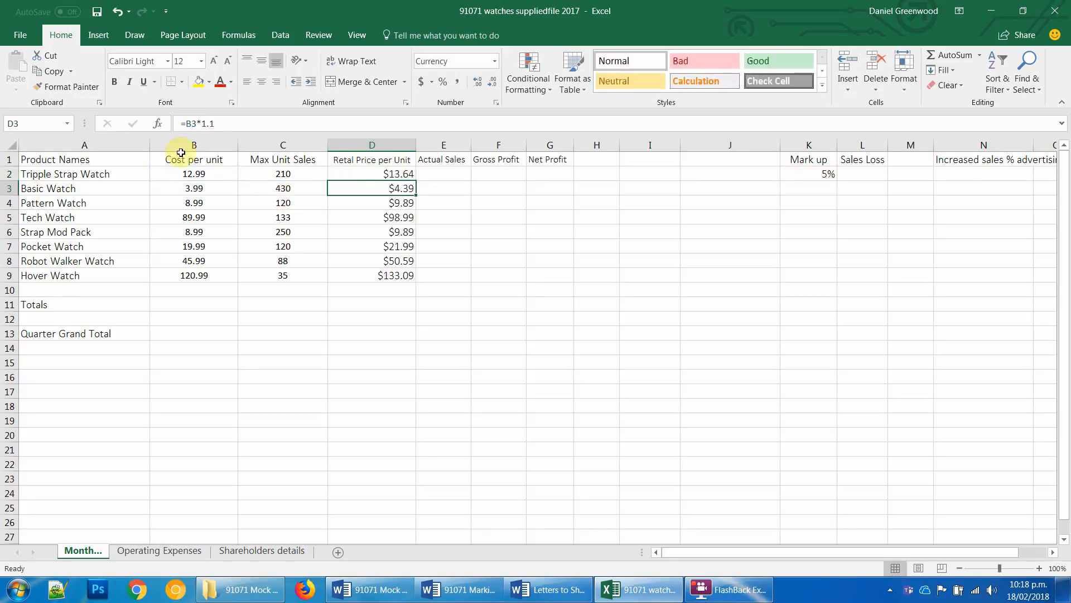
Step: Fill the D2 retail price formula down to D9 and check the formula in the Hover Watch row
{"action": "left_click", "coordinate": [404, 176]}
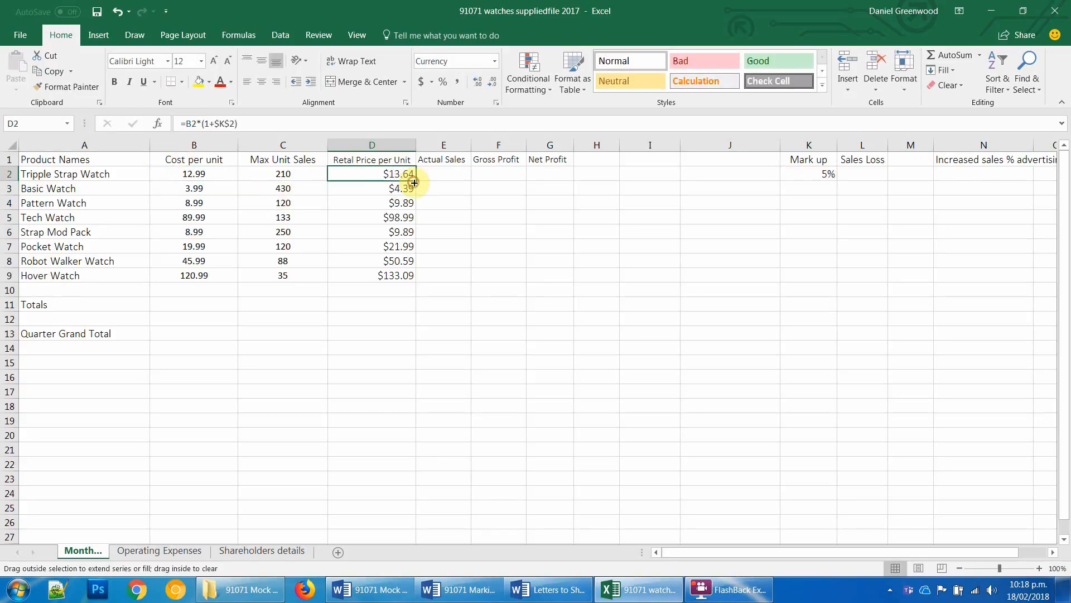
{"action": "left_click_drag", "start_coordinate": [413, 180], "coordinate": [411, 278]}
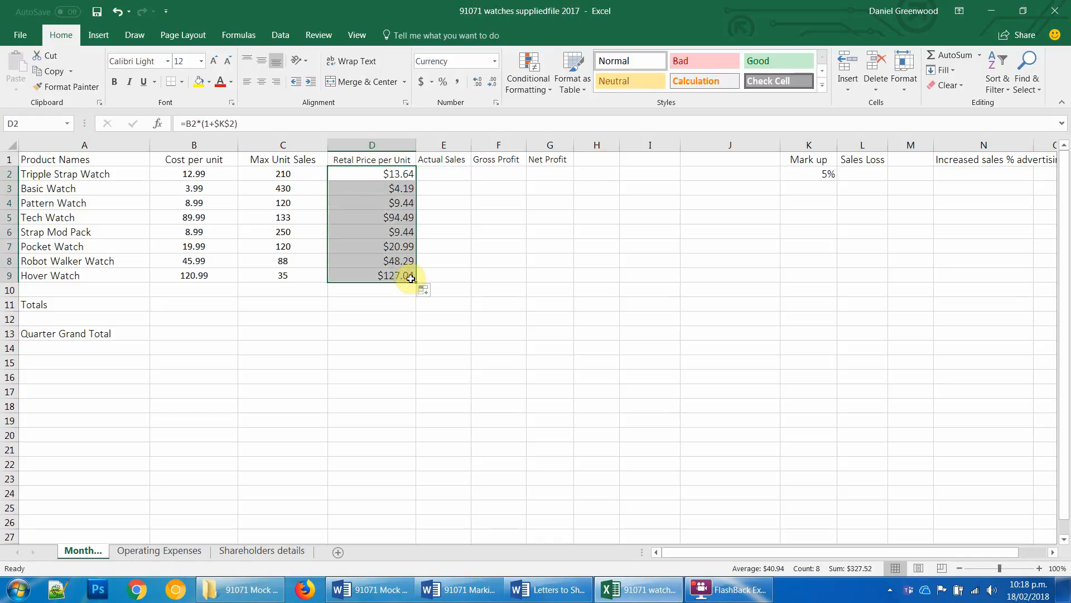
{"action": "left_click", "coordinate": [402, 277]}
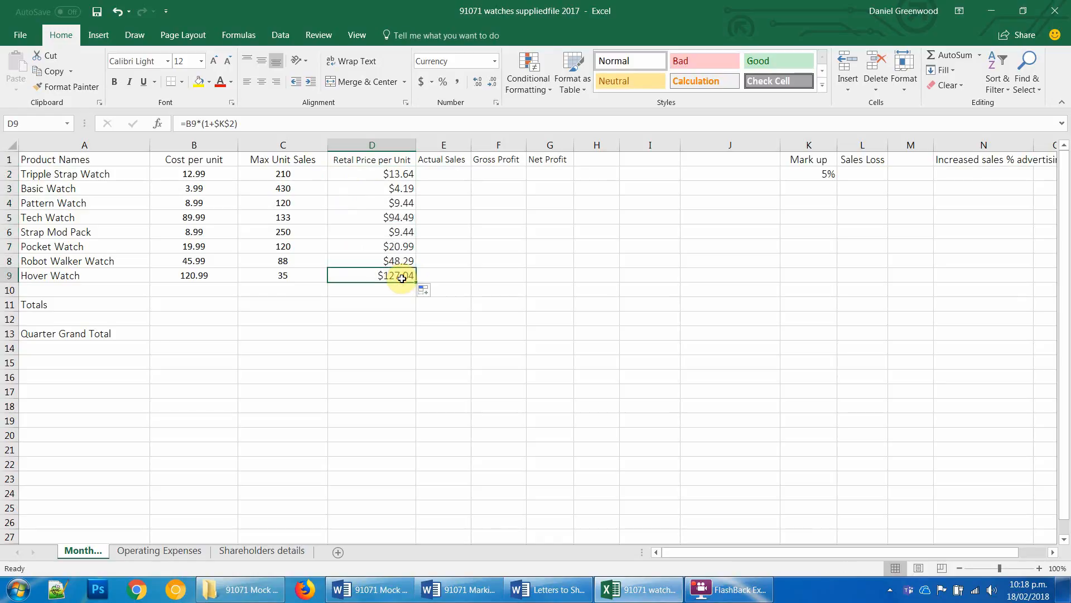
Step: Test the retail prices by setting the Mark up in K2 to 10% and then to 15%
{"action": "left_click", "coordinate": [818, 174]}
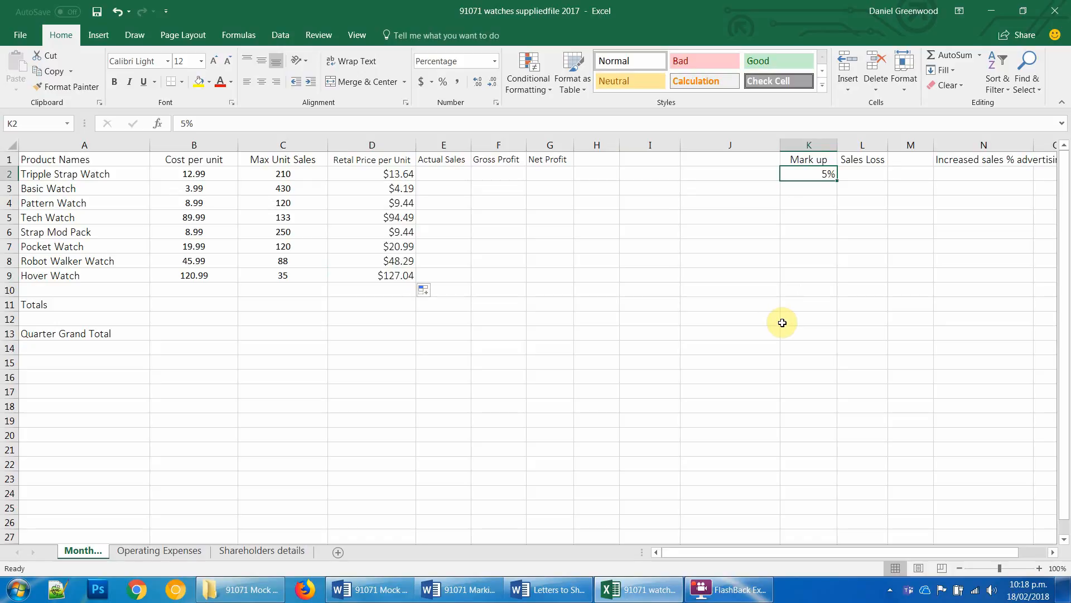
{"action": "type", "text": "10"}
{"action": "key", "text": "Return"}
{"action": "key", "text": "Up"}
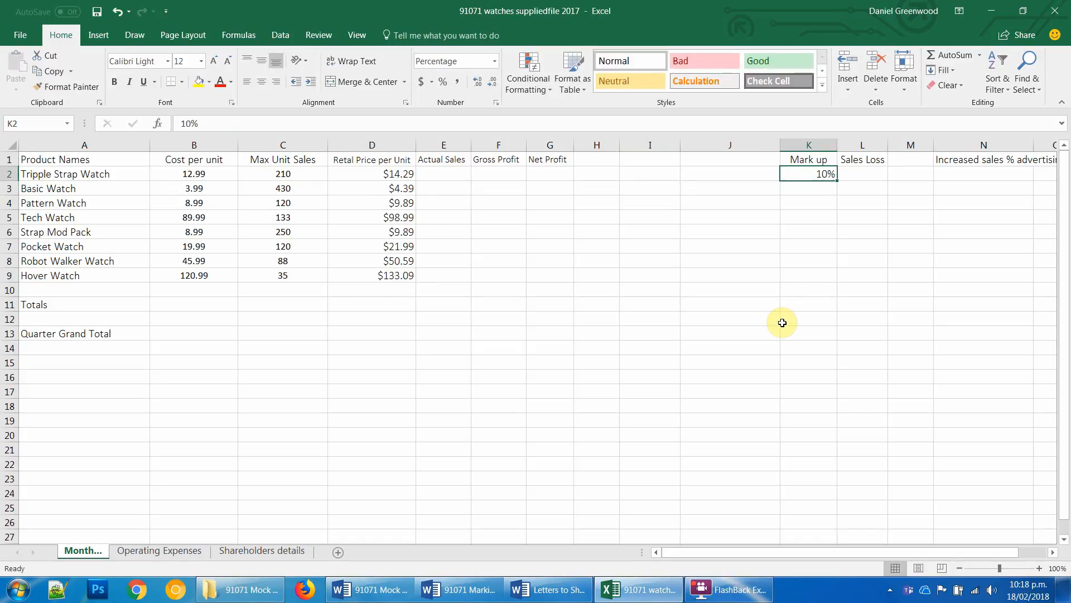
{"action": "type", "text": "15"}
{"action": "key", "text": "Return"}
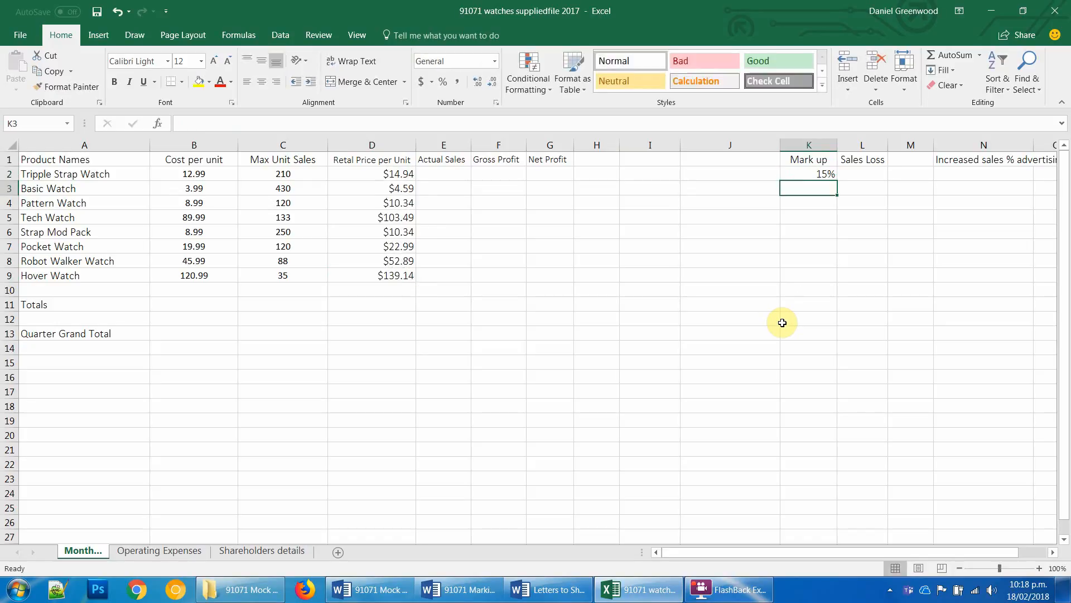
Step: Enter the Sales Loss formula =K2/5*2 in L2, based on the Mark up percentage
{"action": "key", "text": "Up"}
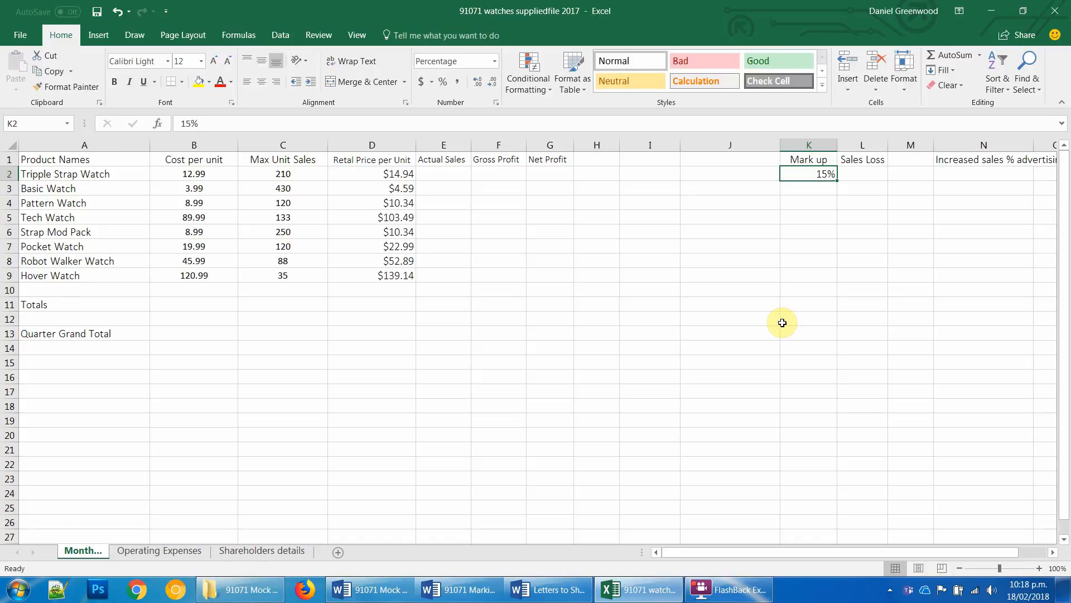
{"action": "key", "text": "Right"}
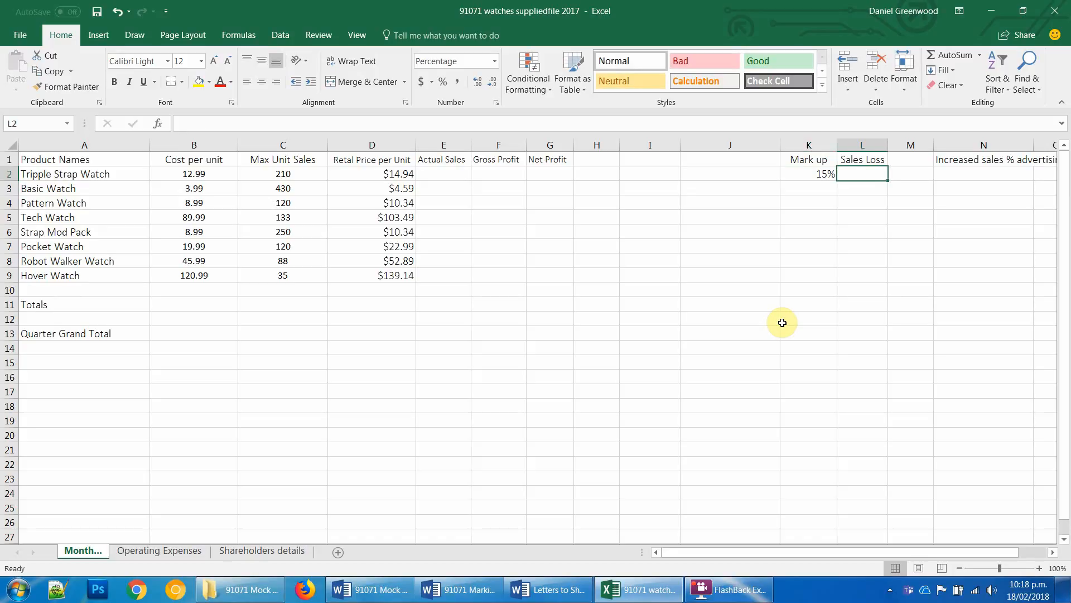
{"action": "type", "text": "="}
{"action": "key", "text": "Left"}
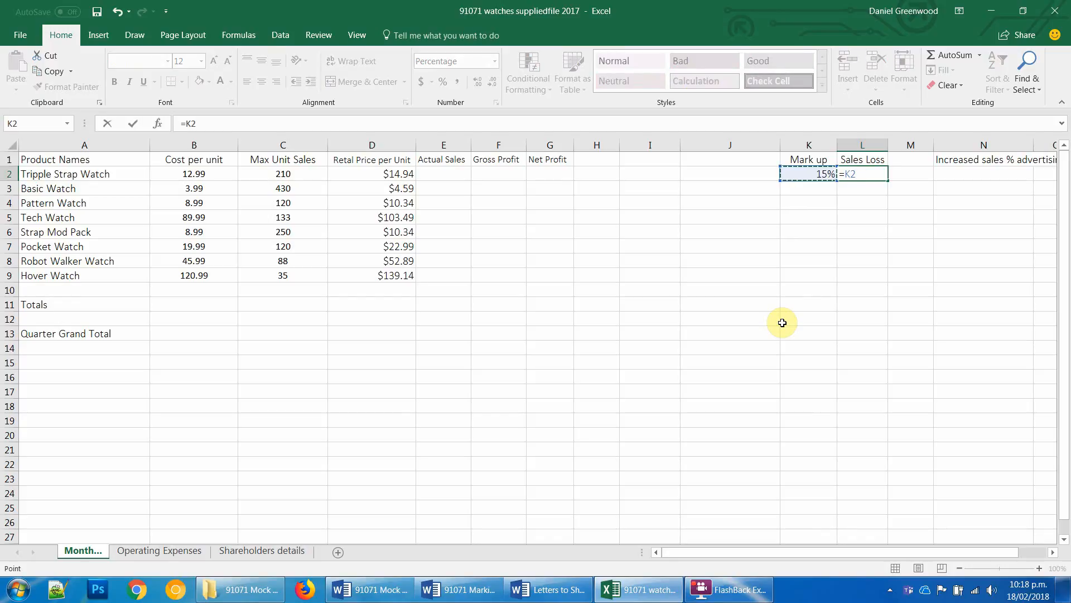
{"action": "type", "text": "/5"}
{"action": "type", "text": "*2"}
{"action": "key", "text": "Return"}
Step: Test the Sales Loss formula by changing the Mark up in K2 to 5% and then to 10%
{"action": "left_click", "coordinate": [820, 177]}
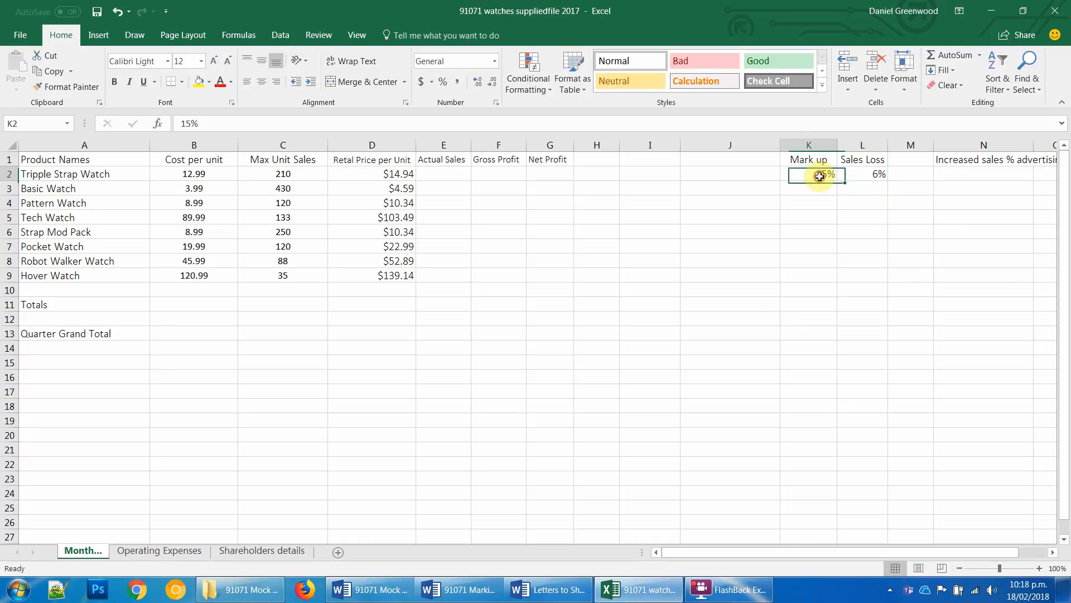
{"action": "type", "text": "5"}
{"action": "key", "text": "Return"}
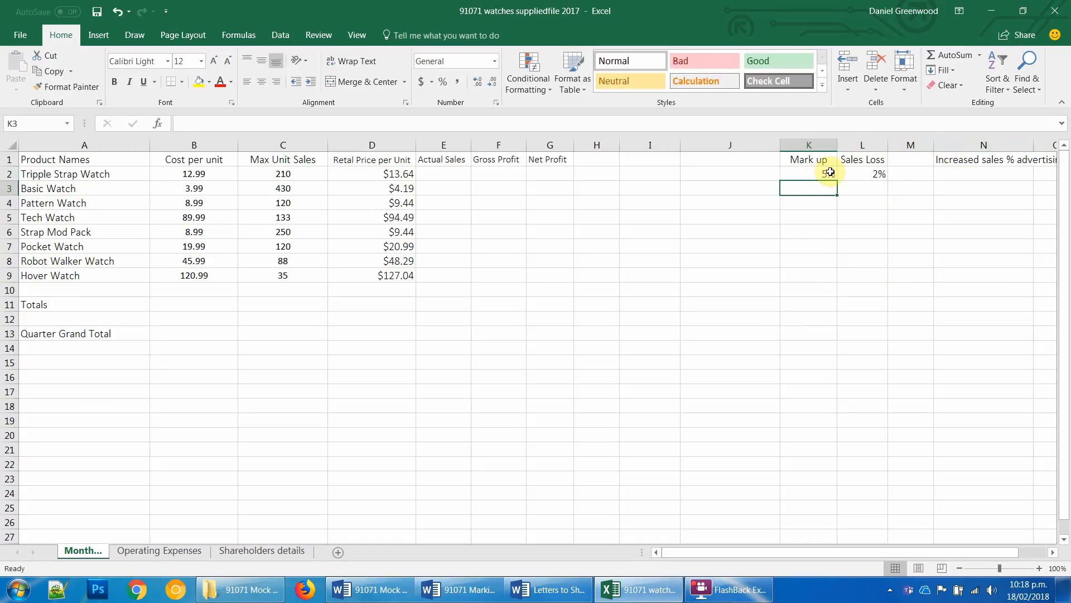
{"action": "left_click", "coordinate": [829, 173]}
{"action": "type", "text": "10"}
{"action": "key", "text": "Return"}
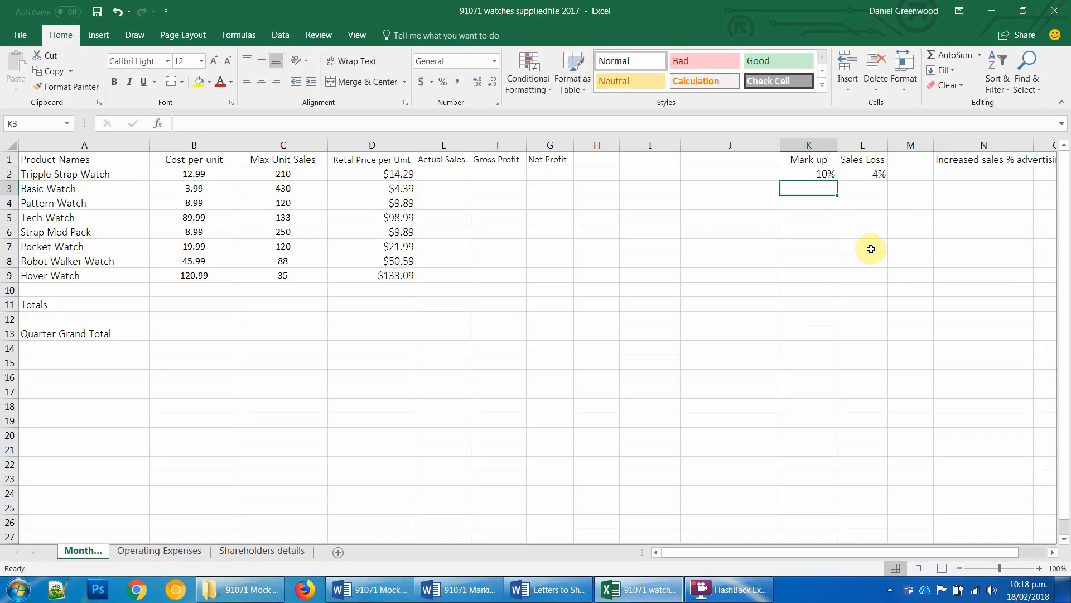
Step: Set the Mark up percentage in K2 to 50%
{"action": "left_click", "coordinate": [820, 174]}
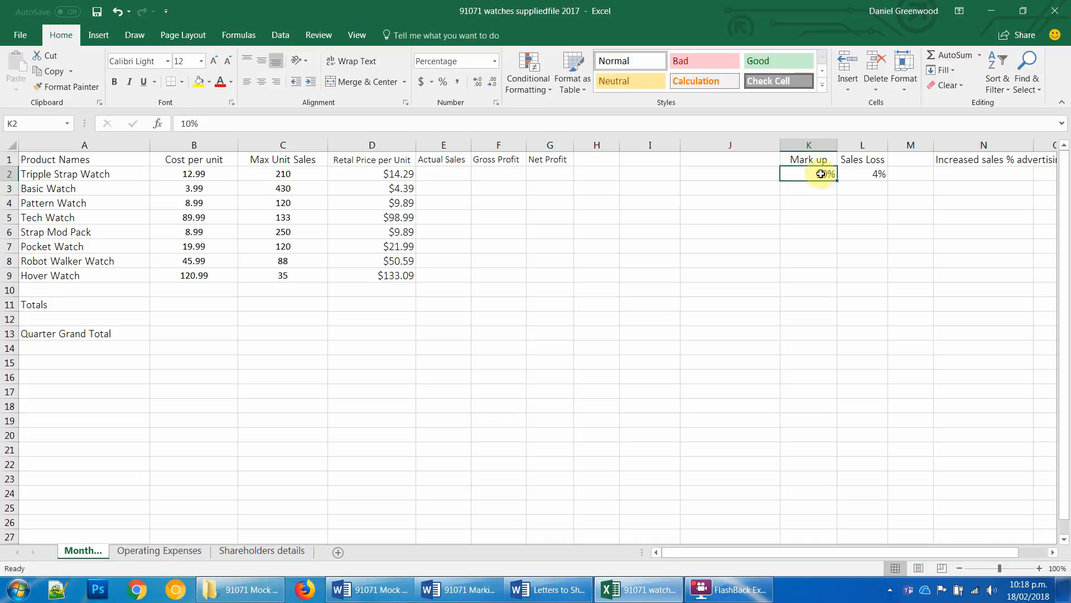
{"action": "type", "text": "50"}
{"action": "key", "text": "Return"}
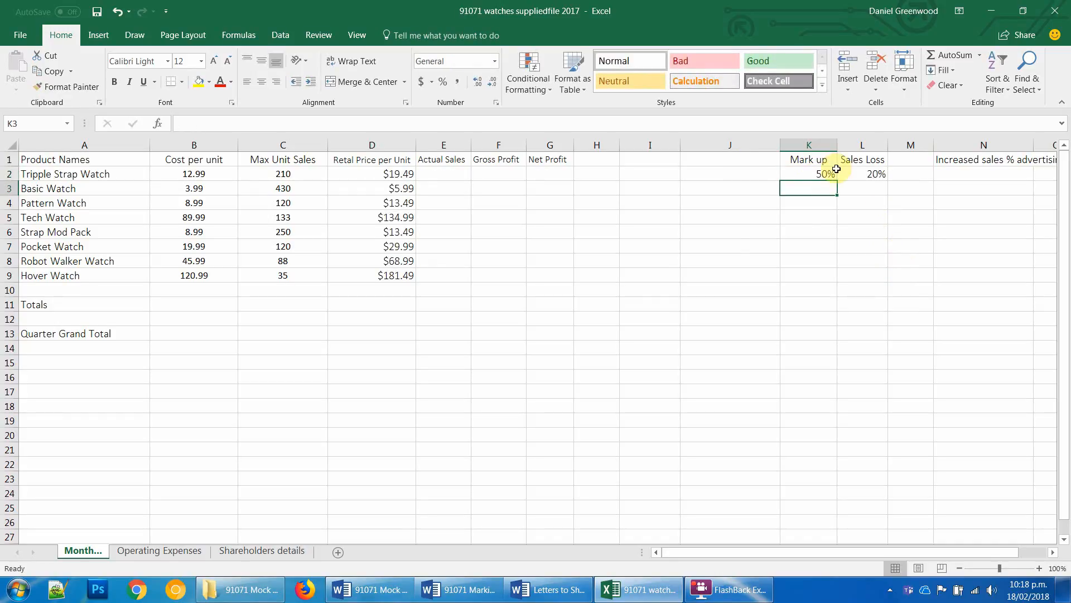
Step: Enter the Tripple Strap Watch's Actual Sales formula in E2 as =C2*(1-$L$2), with an absolute reference to Sales Loss
{"action": "left_click", "coordinate": [447, 174]}
{"action": "type", "text": "="}
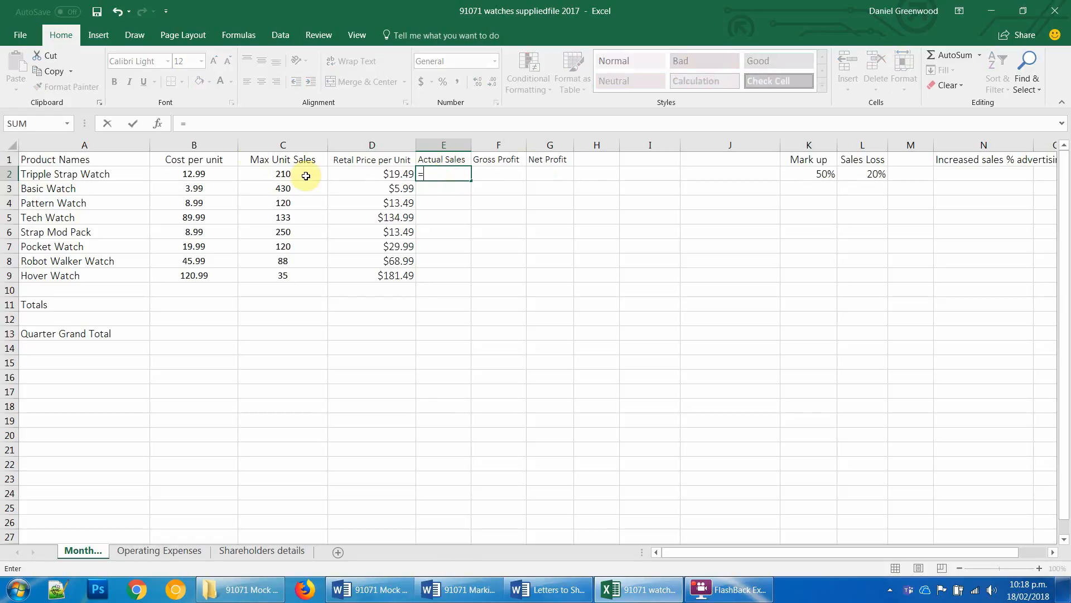
{"action": "left_click", "coordinate": [263, 173]}
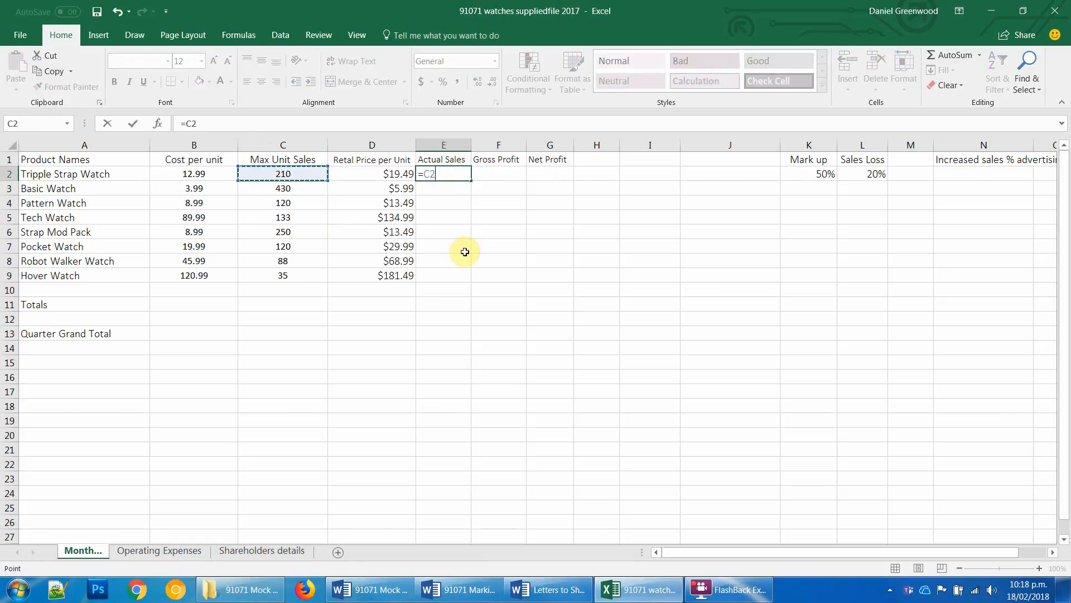
{"action": "type", "text": "*"}
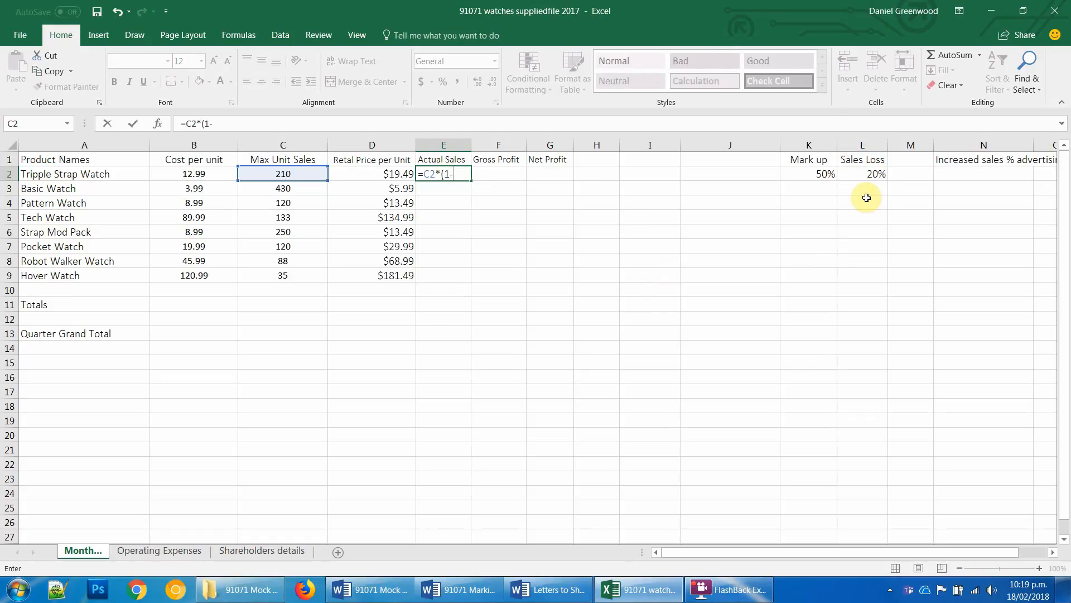
{"action": "left_click", "coordinate": [874, 174]}
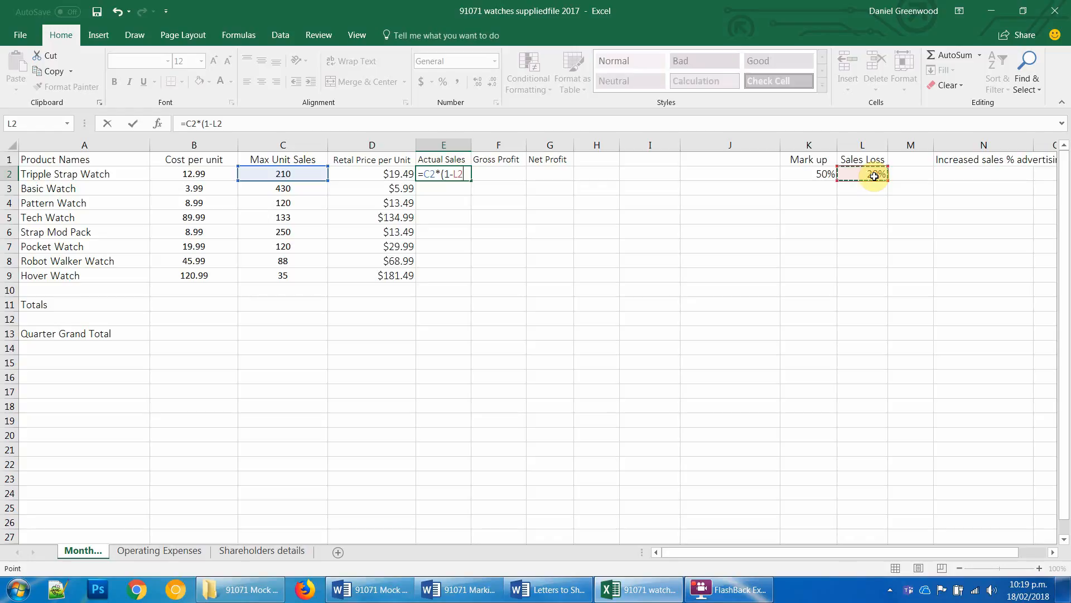
{"action": "key", "text": "Right"}
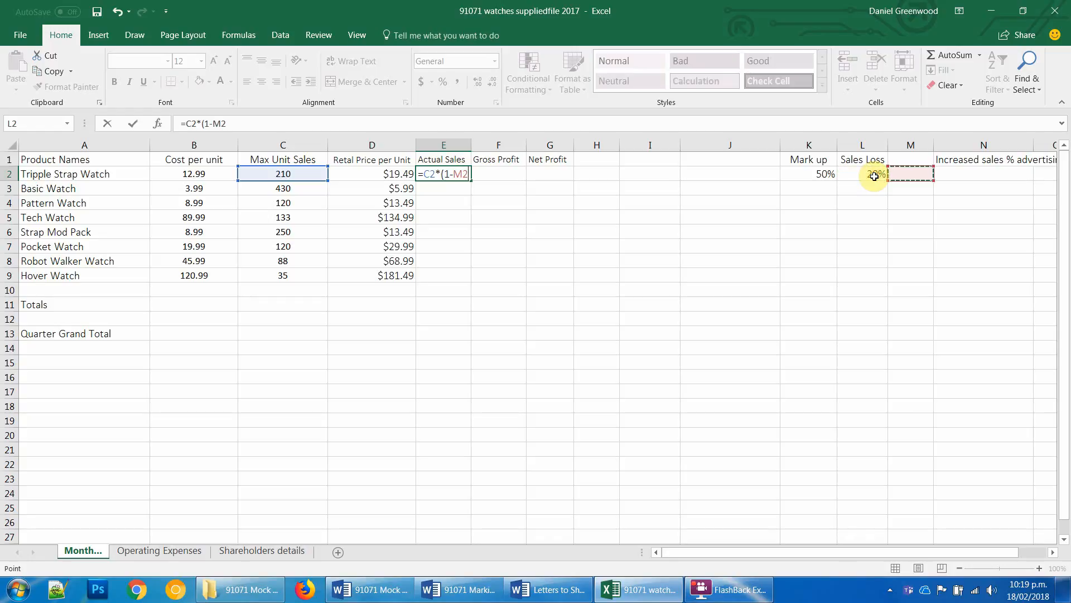
{"action": "left_click", "coordinate": [875, 175]}
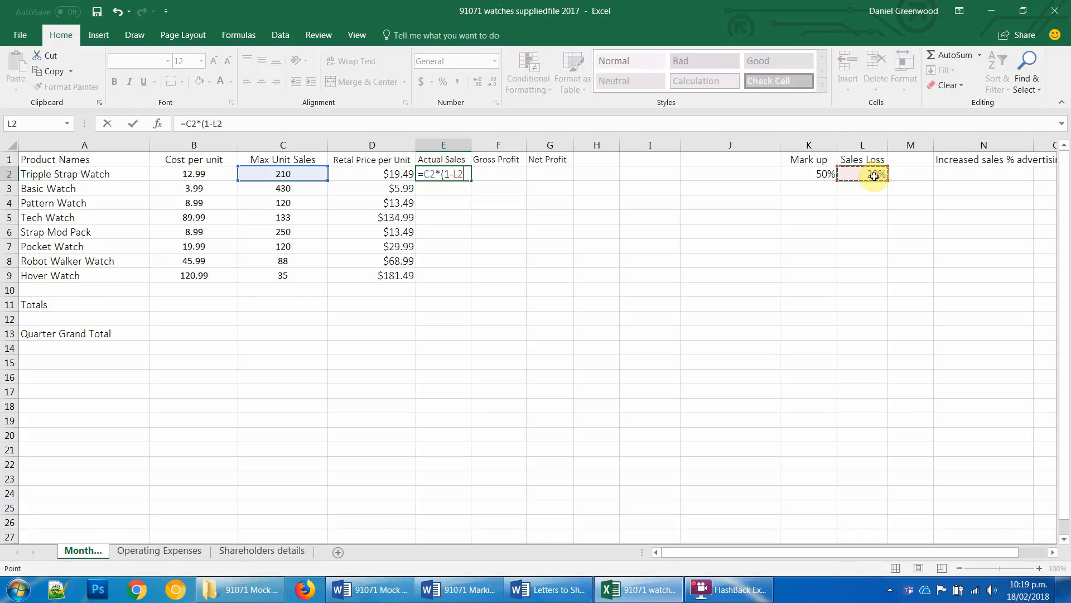
{"action": "key", "text": "F4"}
{"action": "type", "text": ")"}
{"action": "key", "text": "Return"}
Step: Fill the E2 Actual Sales formula down to E9 and format the range as Number with 0 decimal places
{"action": "left_click", "coordinate": [465, 172]}
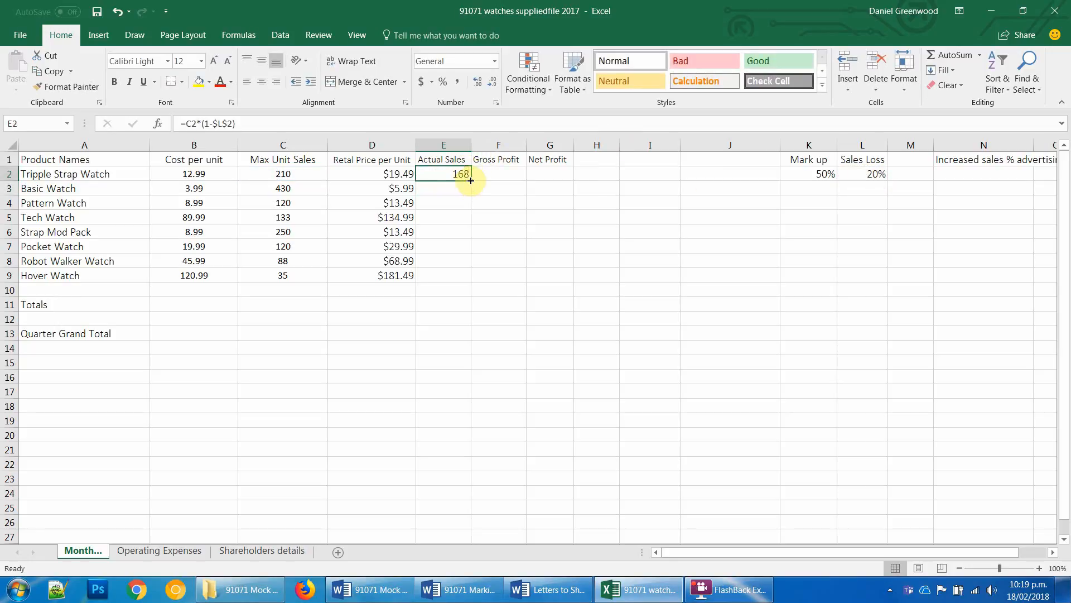
{"action": "left_click_drag", "start_coordinate": [471, 180], "coordinate": [459, 282]}
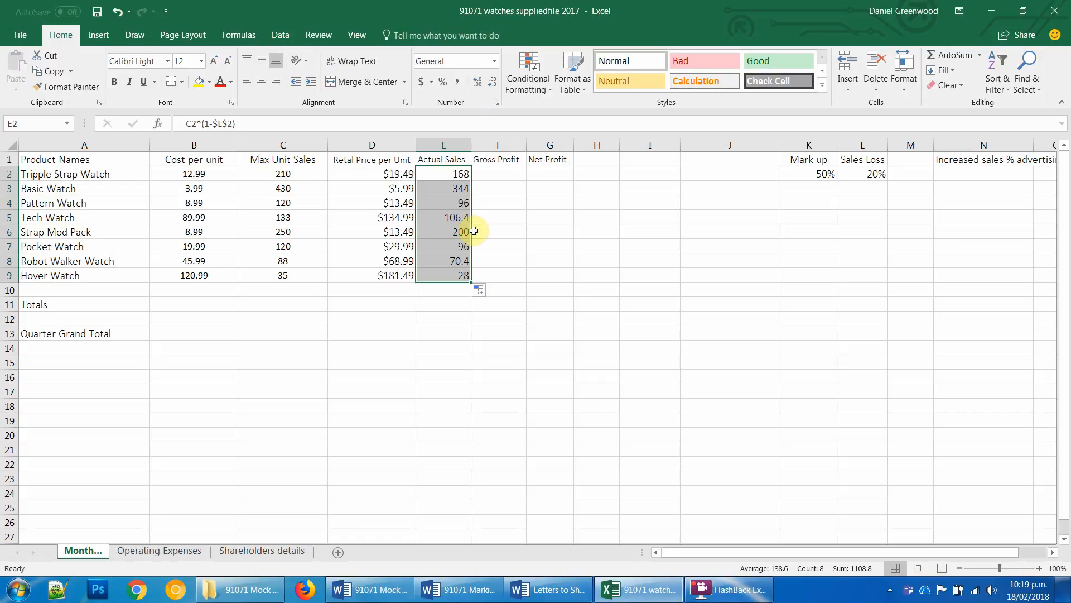
{"action": "key", "text": "ctrl+1"}
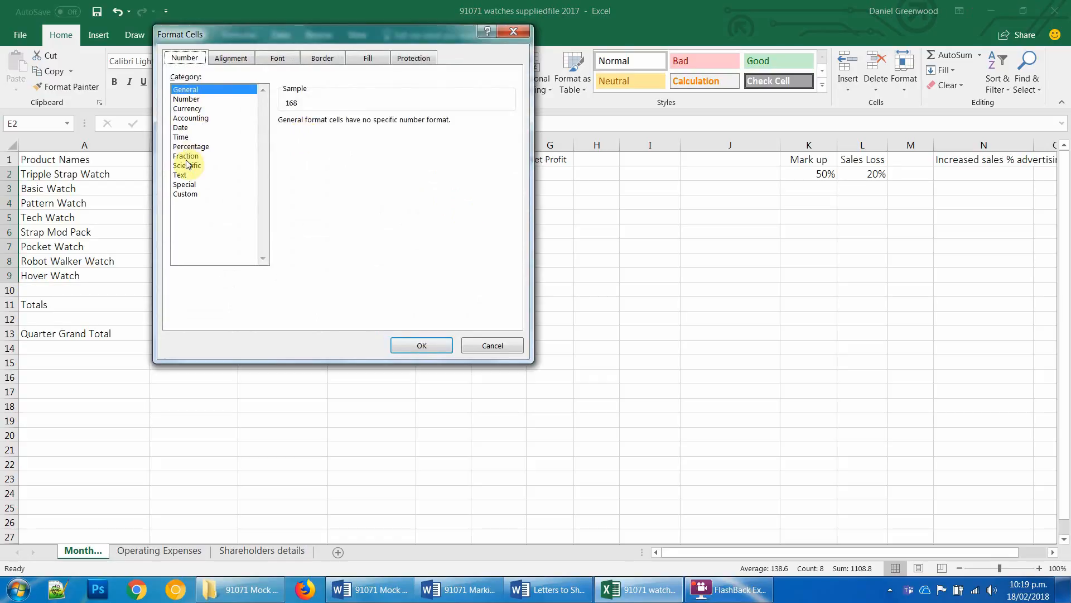
{"action": "left_click", "coordinate": [192, 106]}
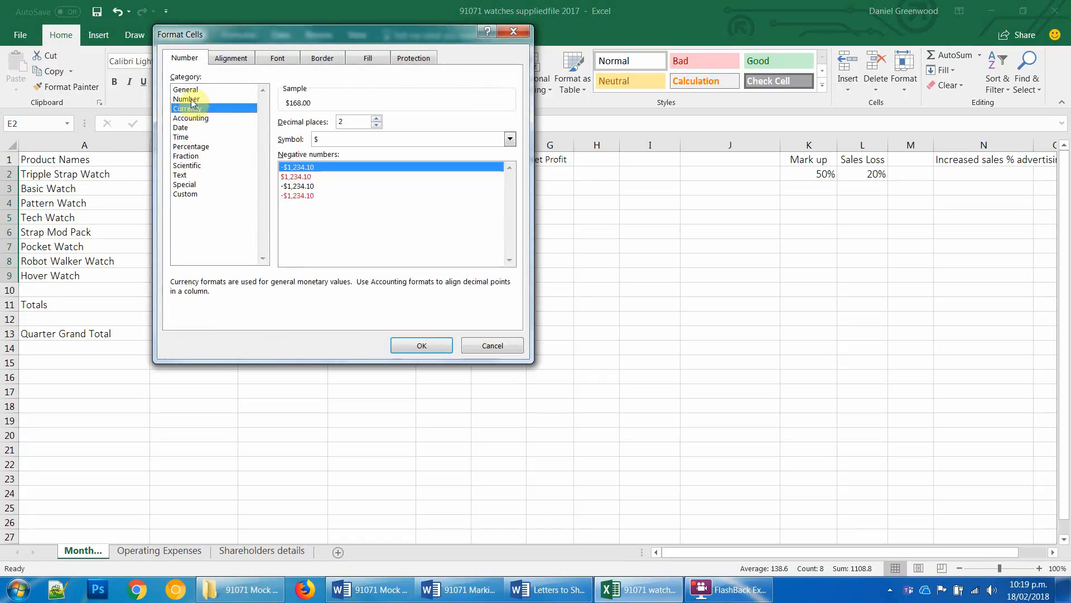
{"action": "left_click", "coordinate": [190, 100]}
{"action": "left_click", "coordinate": [377, 125]}
{"action": "left_click", "coordinate": [377, 125]}
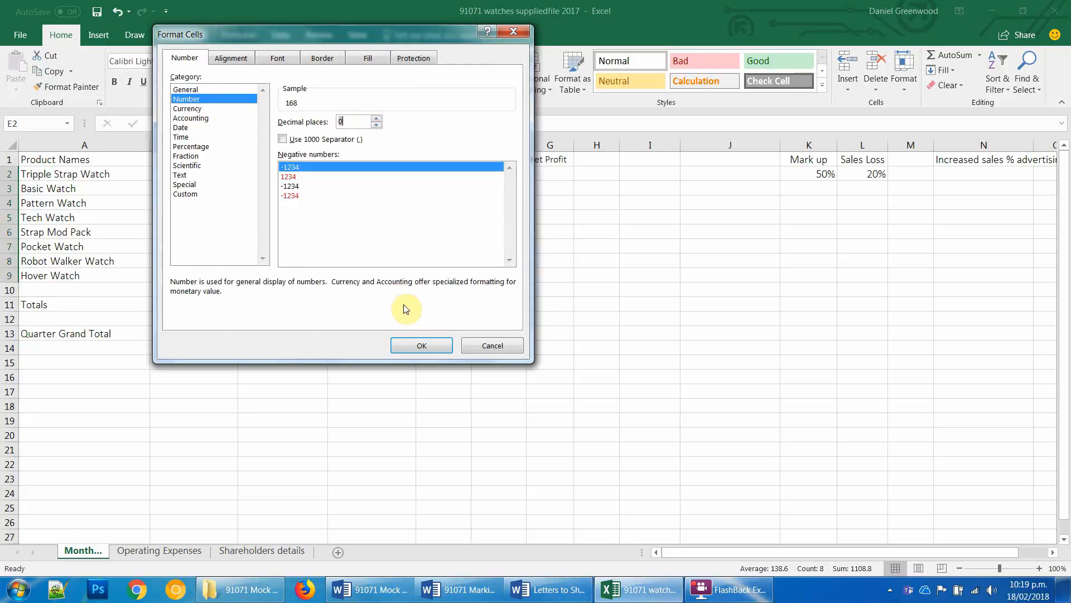
{"action": "left_click", "coordinate": [420, 346]}
Step: Enter the Tripple Strap Watch's Gross Profit formula in F2 as =D2*E2 and fill it down to F9
{"action": "left_click", "coordinate": [487, 175]}
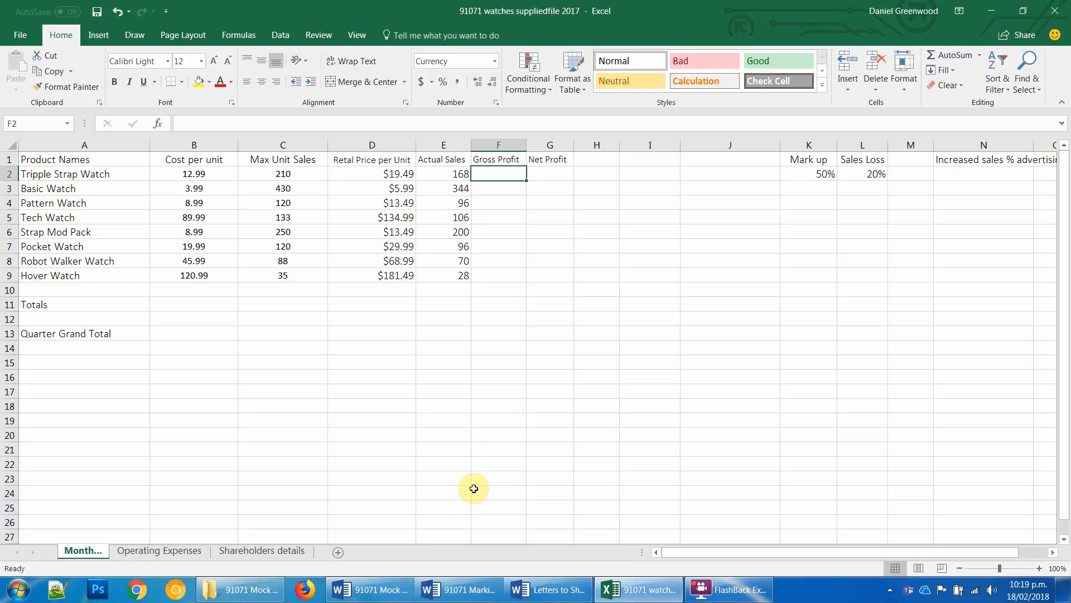
{"action": "type", "text": "="}
{"action": "left_click", "coordinate": [404, 178]}
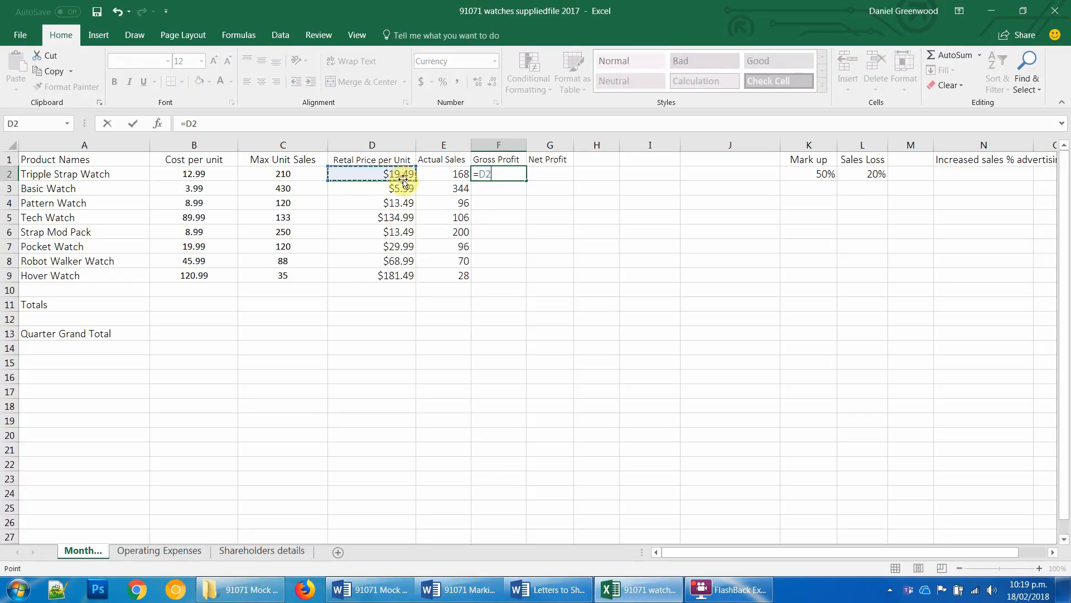
{"action": "type", "text": "*"}
{"action": "key", "text": "Right"}
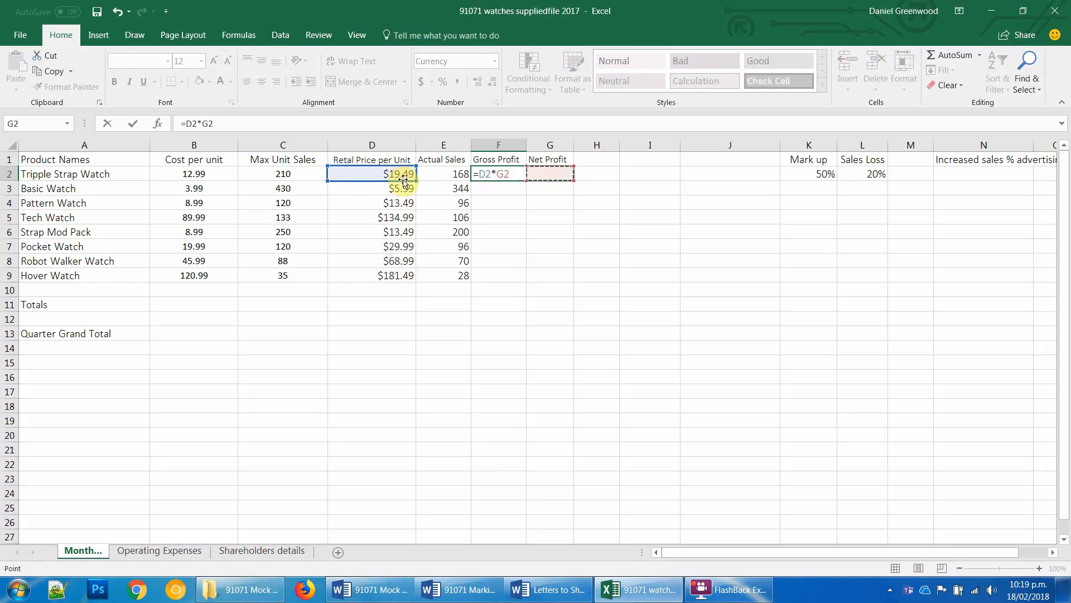
{"action": "key", "text": "Left"}
{"action": "key", "text": "Left"}
{"action": "key", "text": "Return"}
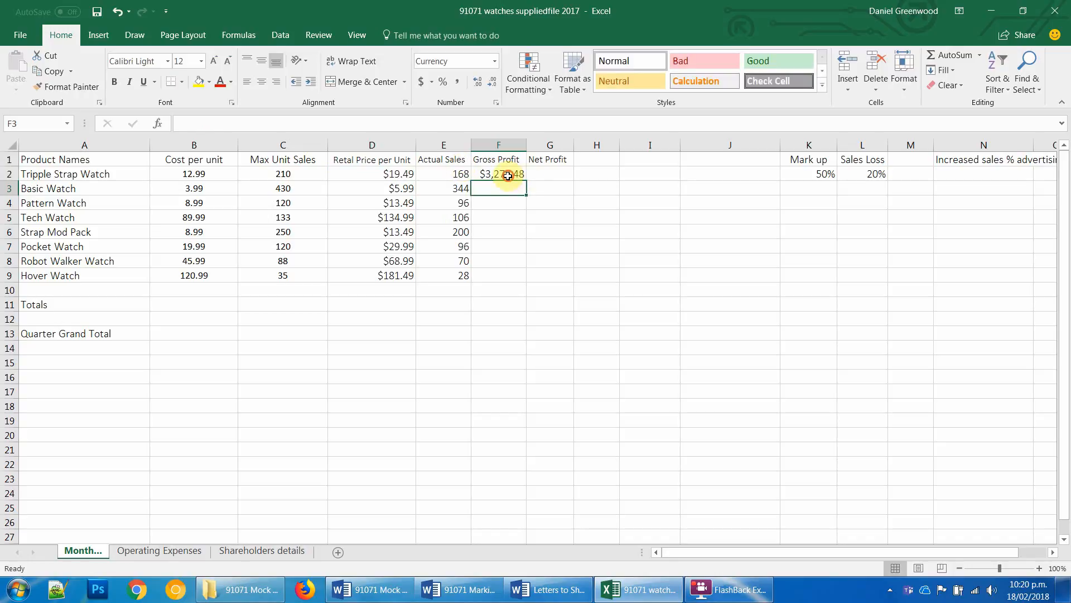
{"action": "left_click", "coordinate": [504, 173]}
{"action": "left_click_drag", "start_coordinate": [526, 181], "coordinate": [523, 279]}
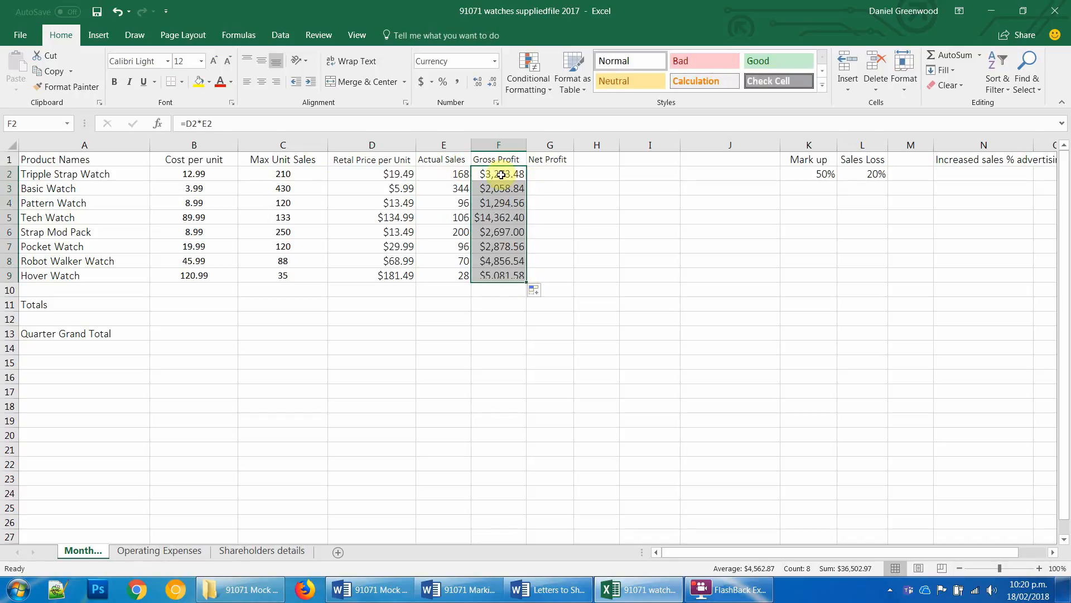
Step: Switch to the Word mock assessment document, read the Net Profit definition, and return to the Excel workbook
{"action": "left_click", "coordinate": [568, 172]}
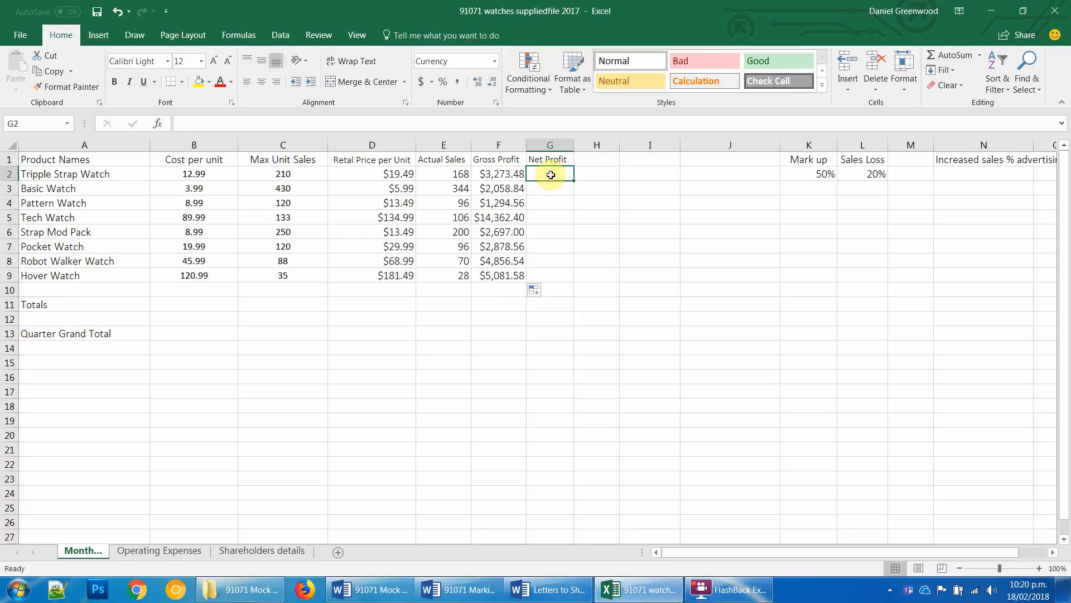
{"action": "left_click", "coordinate": [370, 589]}
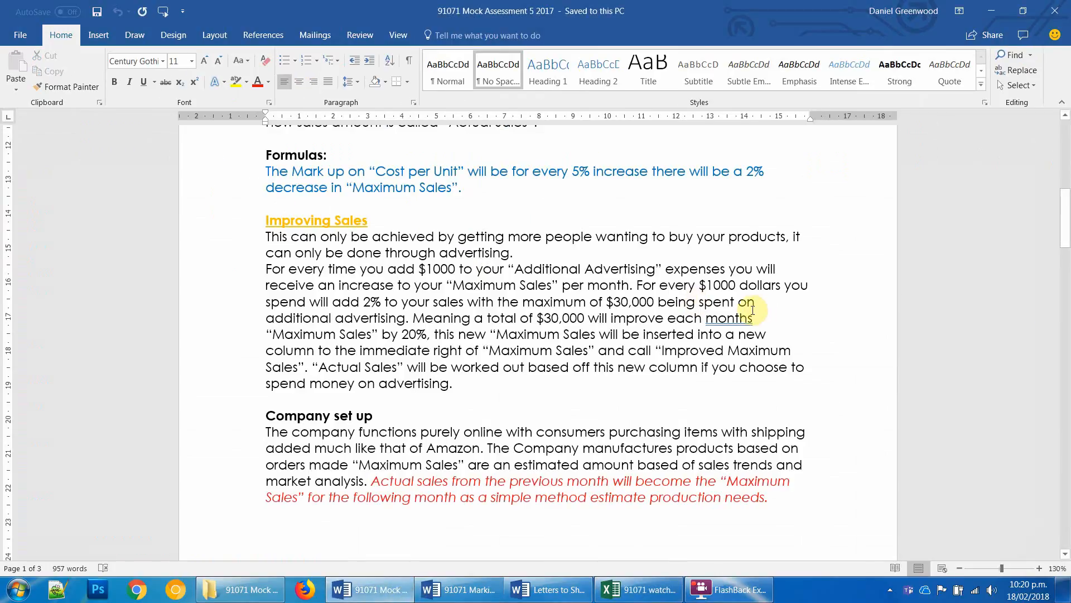
{"action": "left_click_drag", "start_coordinate": [1066, 219], "coordinate": [1066, 306]}
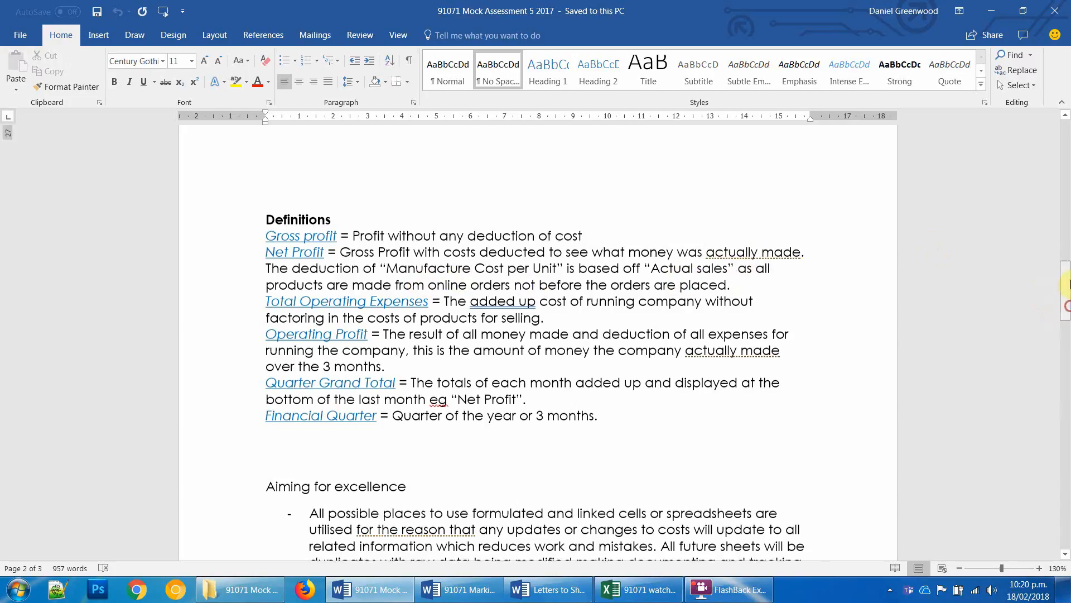
{"action": "left_click_drag", "start_coordinate": [1066, 281], "coordinate": [1067, 133]}
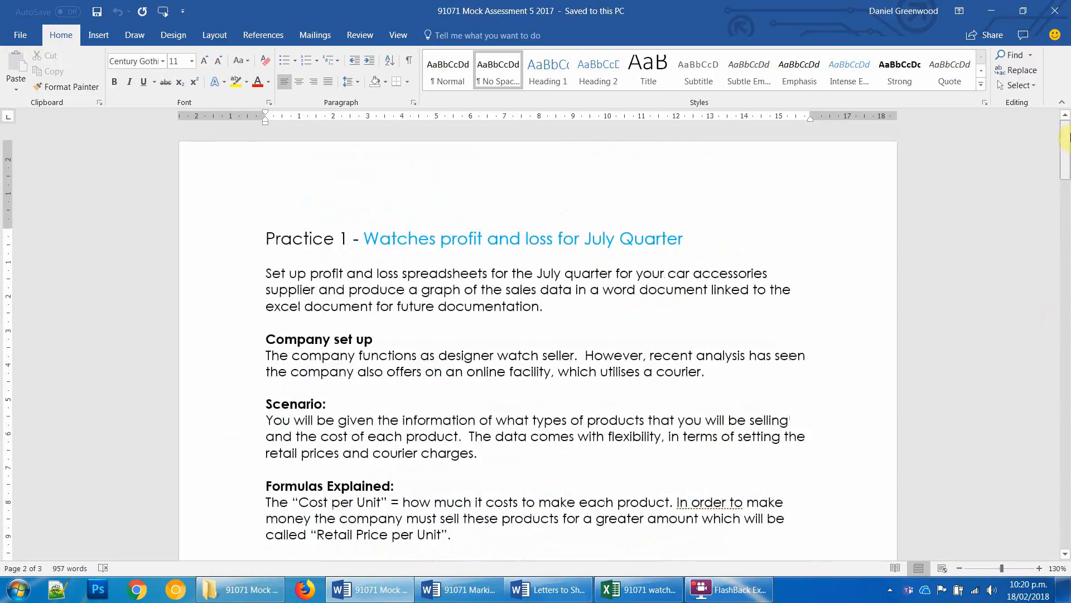
{"action": "key", "text": "alt+Tab"}
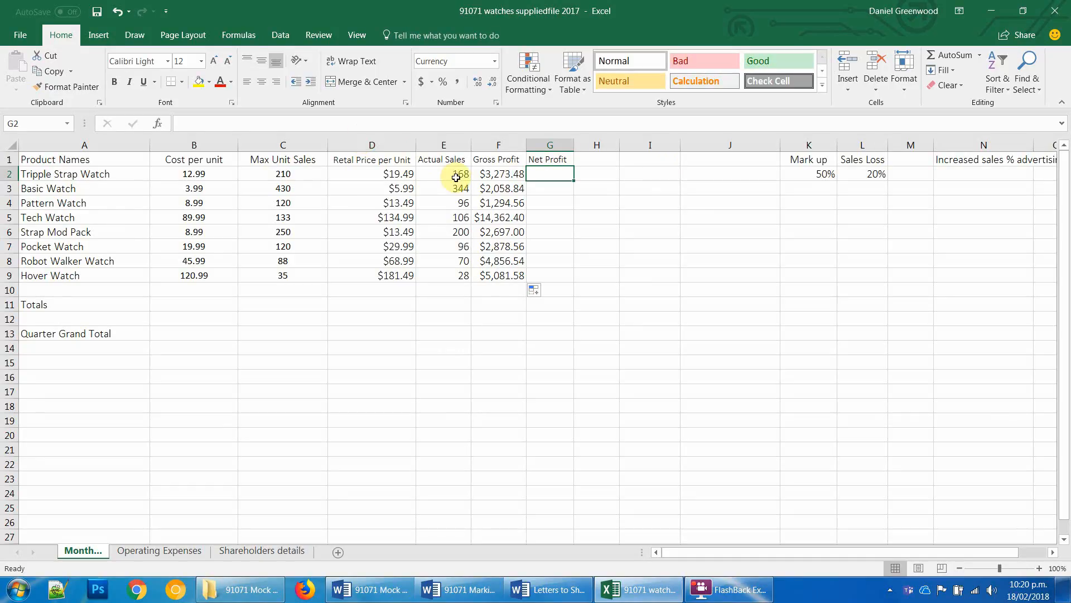
Step: Enter a helper formula in I2 as =D2-B2 to work out the Tripple Strap Watch's profit per unit
{"action": "left_click", "coordinate": [390, 173]}
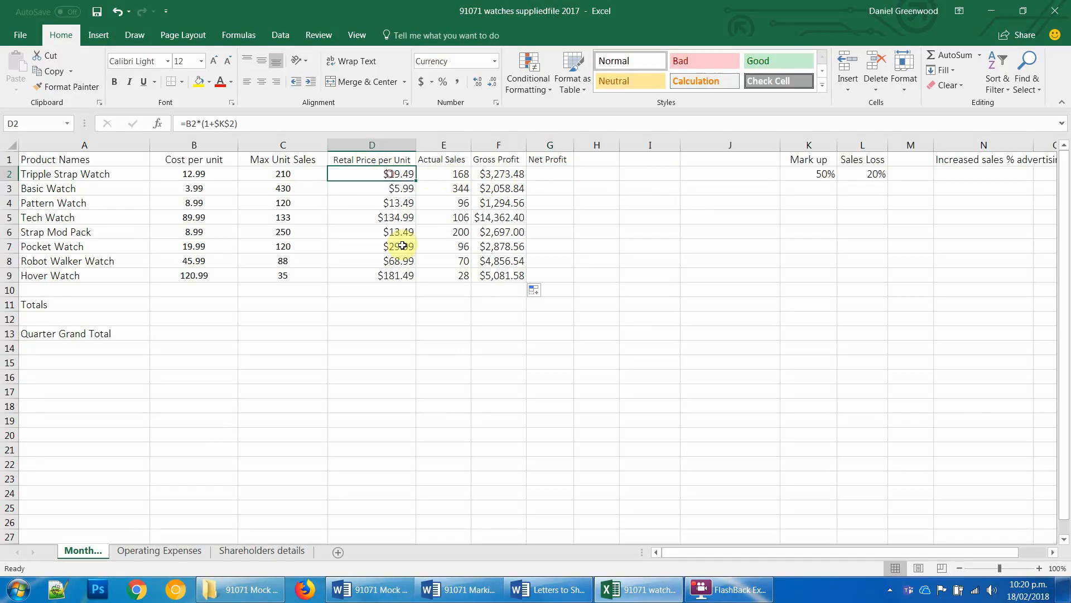
{"action": "left_click", "coordinate": [217, 172]}
{"action": "left_click", "coordinate": [669, 174]}
{"action": "type", "text": "="}
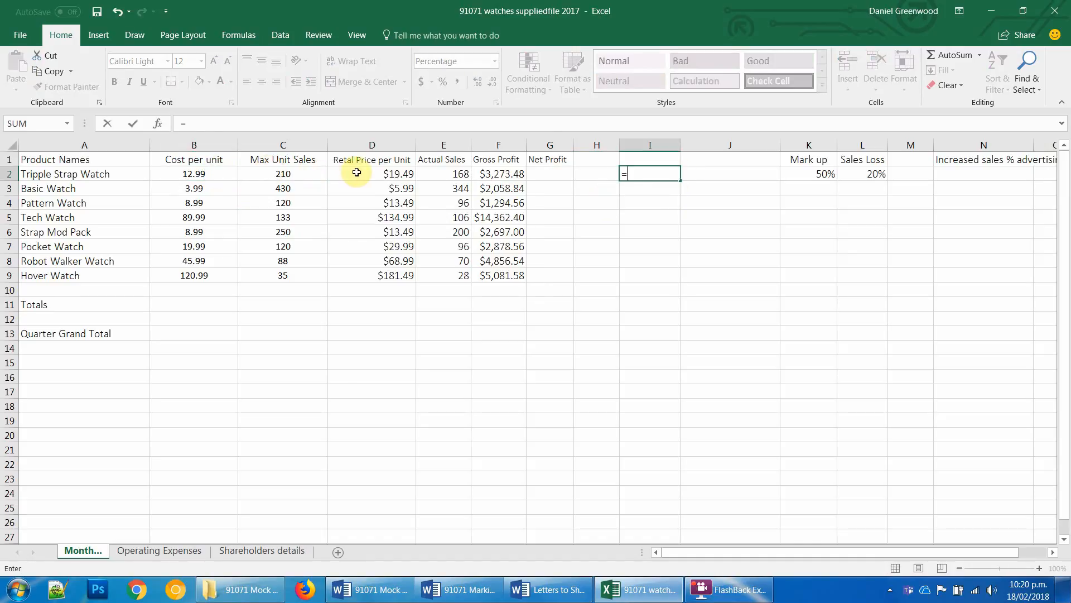
{"action": "left_click", "coordinate": [356, 171]}
{"action": "type", "text": "-"}
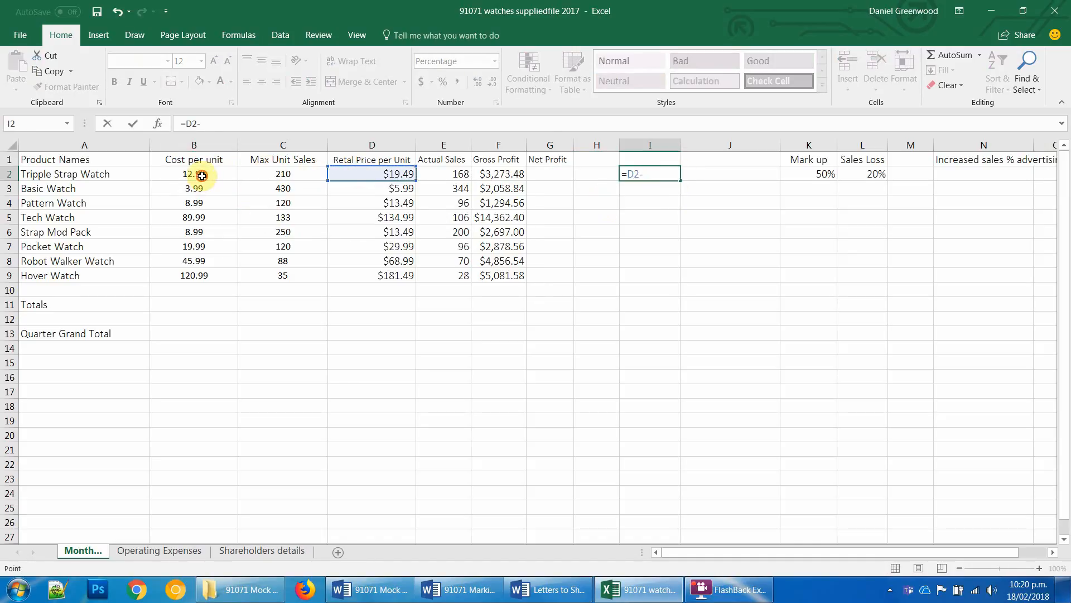
{"action": "left_click", "coordinate": [202, 174]}
{"action": "key", "text": "Return"}
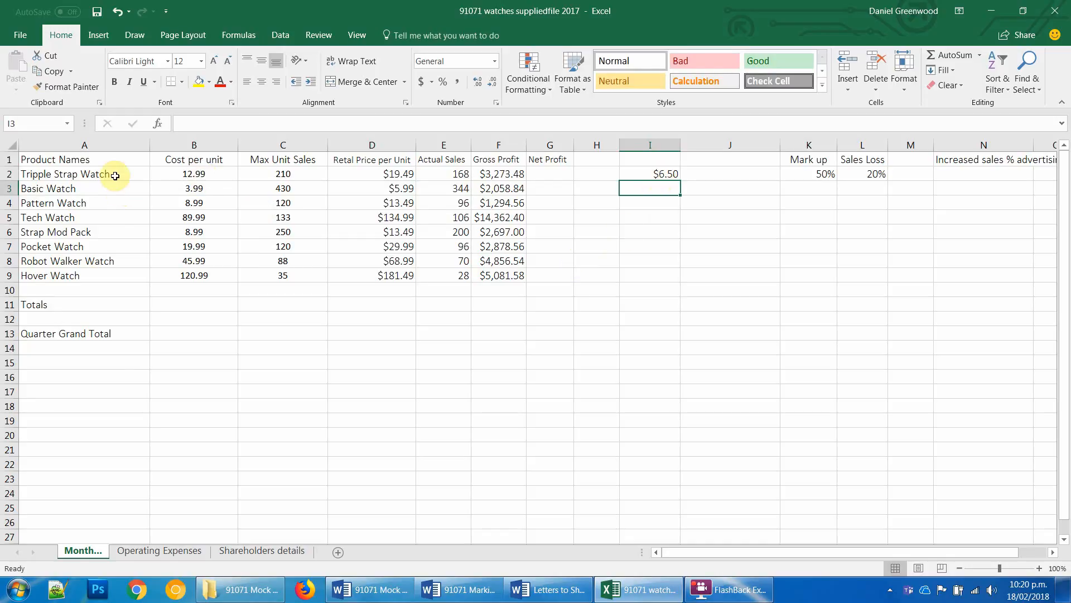
Step: Try the Tripple Strap Watch's Net Profit formula in G2 as =E2*I2 and autofit column G's width
{"action": "left_click", "coordinate": [662, 177]}
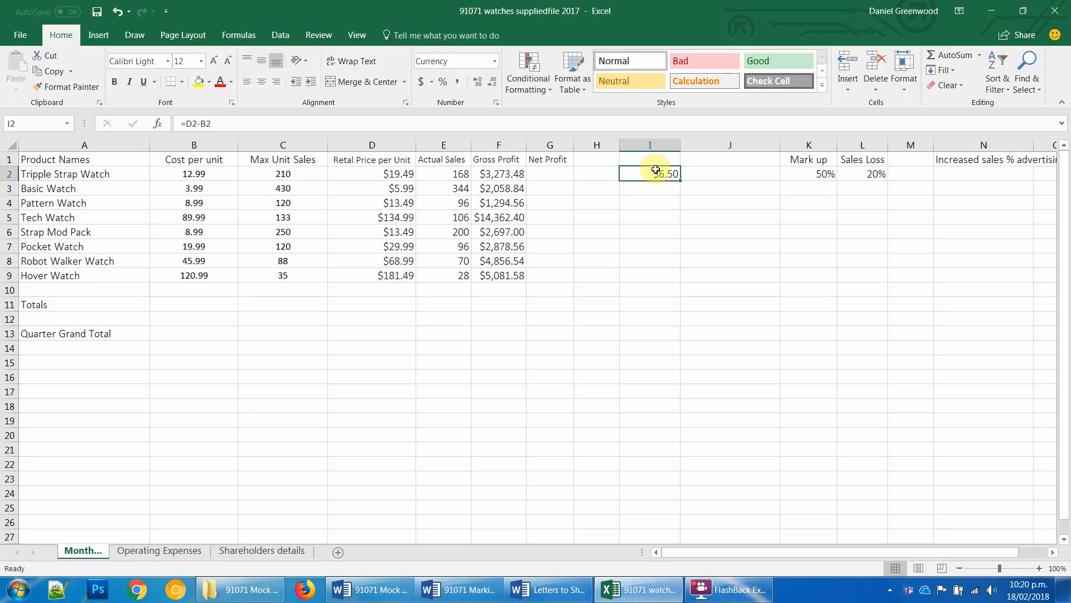
{"action": "left_click", "coordinate": [461, 174]}
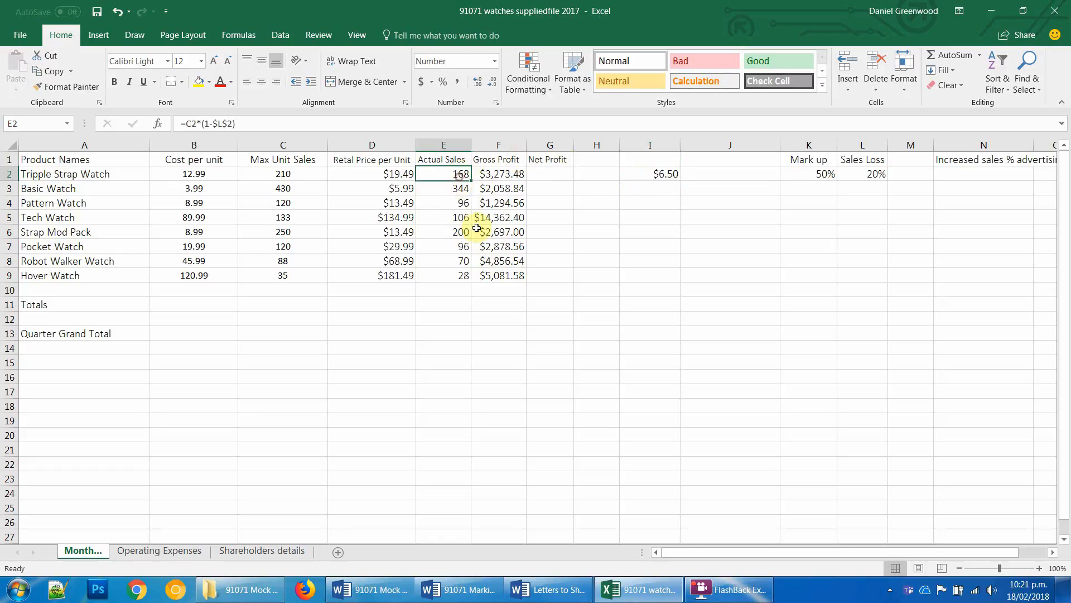
{"action": "left_click", "coordinate": [650, 173]}
{"action": "left_click", "coordinate": [549, 172]}
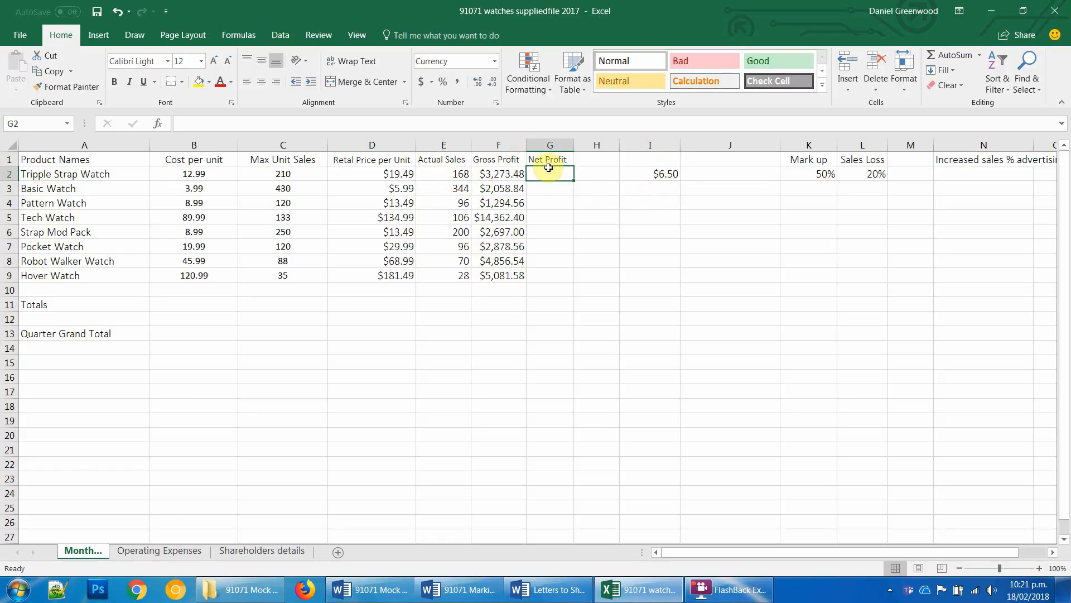
{"action": "type", "text": "="}
{"action": "left_click", "coordinate": [458, 172]}
{"action": "type", "text": "*"}
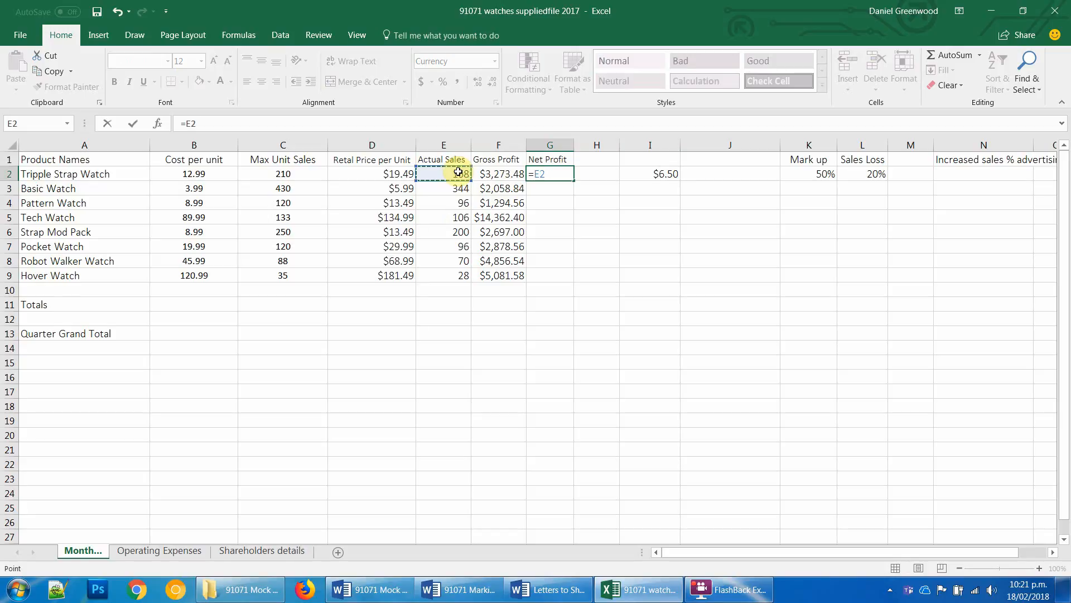
{"action": "left_click", "coordinate": [659, 174]}
{"action": "key", "text": "Return"}
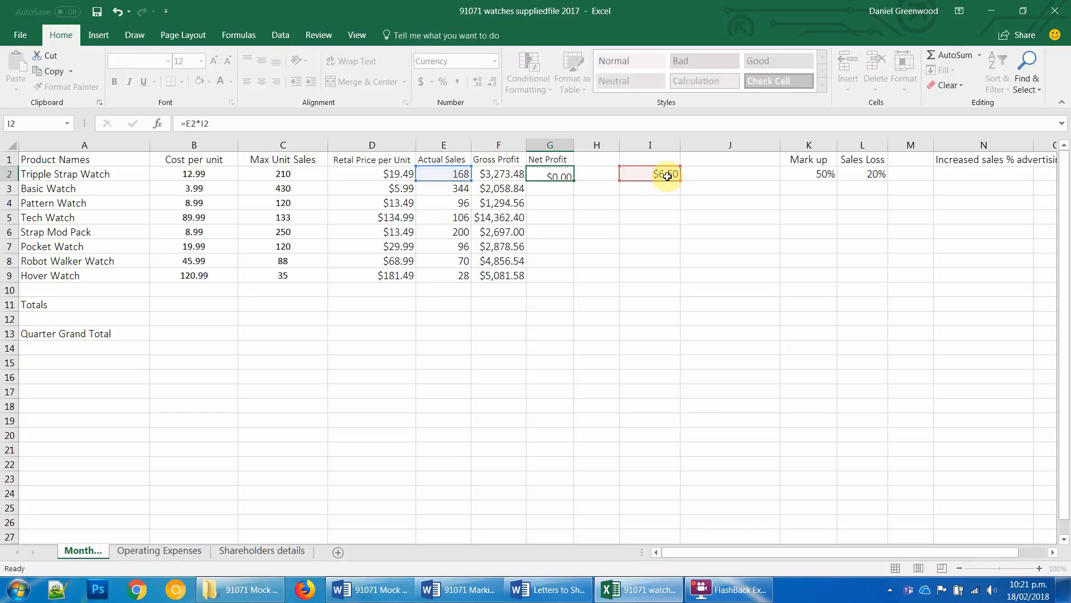
{"action": "double_click", "coordinate": [573, 146]}
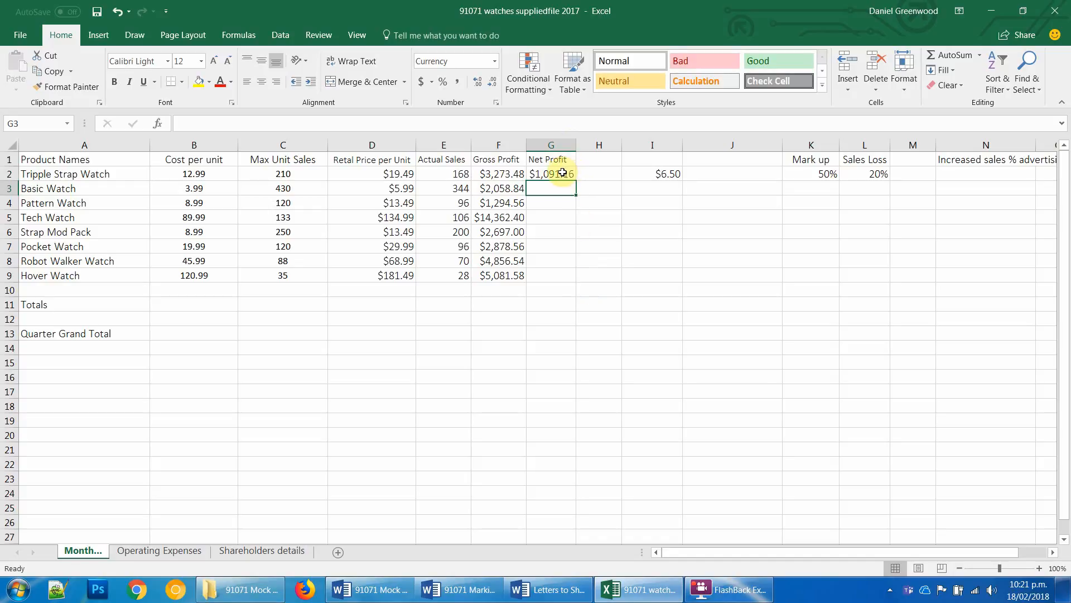
{"action": "left_click", "coordinate": [655, 145]}
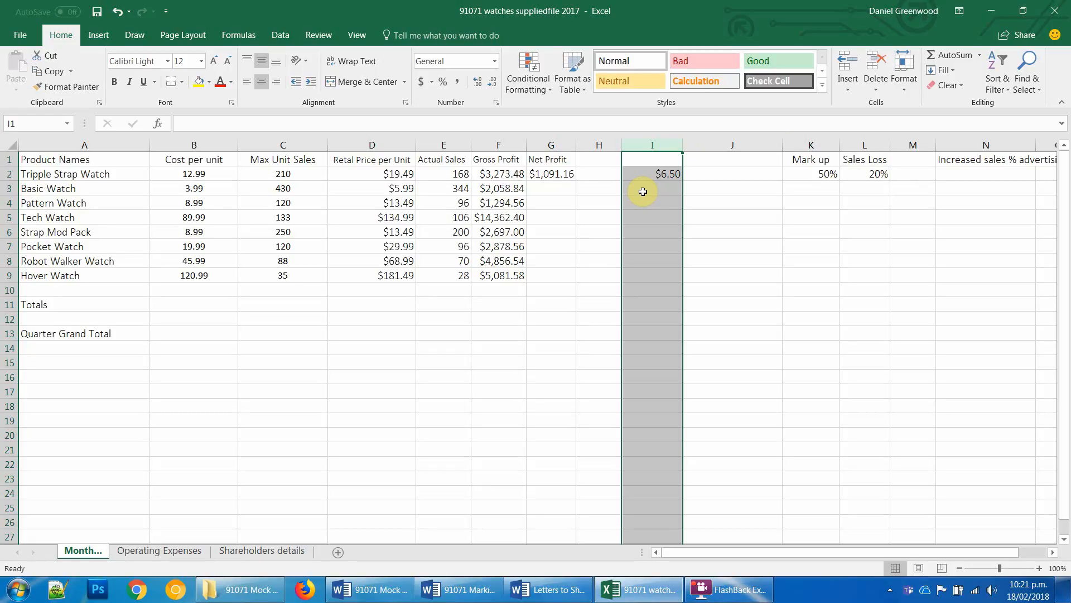
Step: Replace the Net Profit formula in G2 with =F2-E2*B2, deducting the unit costs of actual sales from Gross Profit
{"action": "left_click", "coordinate": [566, 175]}
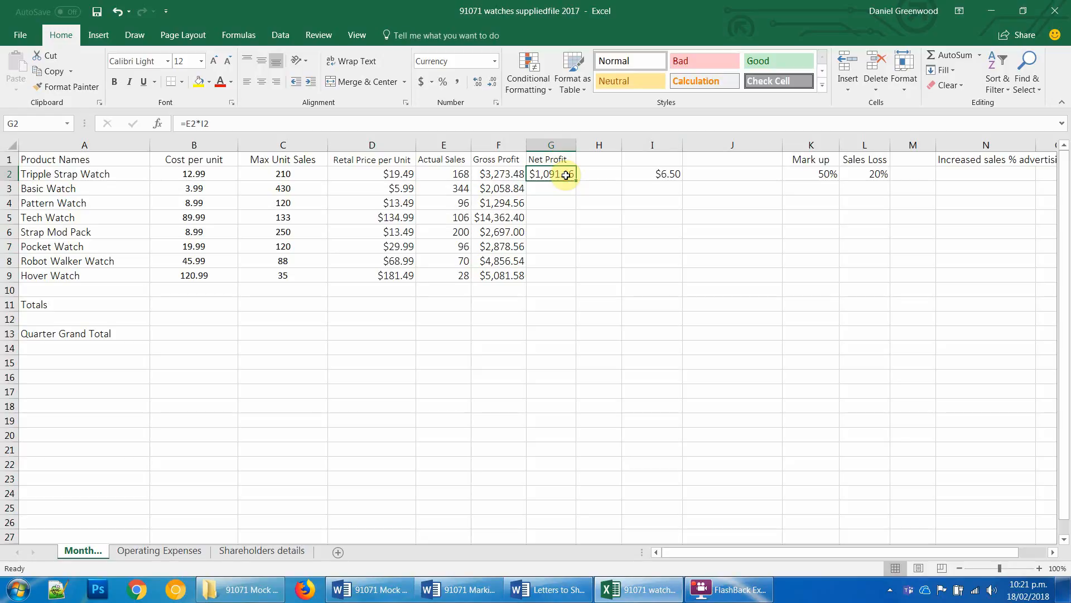
{"action": "type", "text": "="}
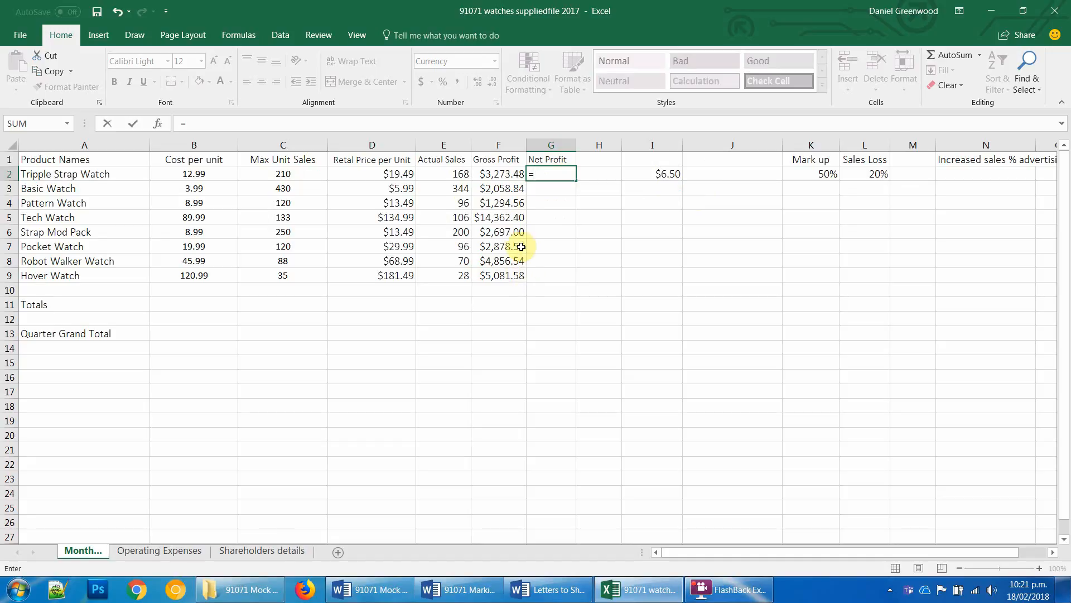
{"action": "left_click", "coordinate": [499, 176]}
{"action": "type", "text": "-"}
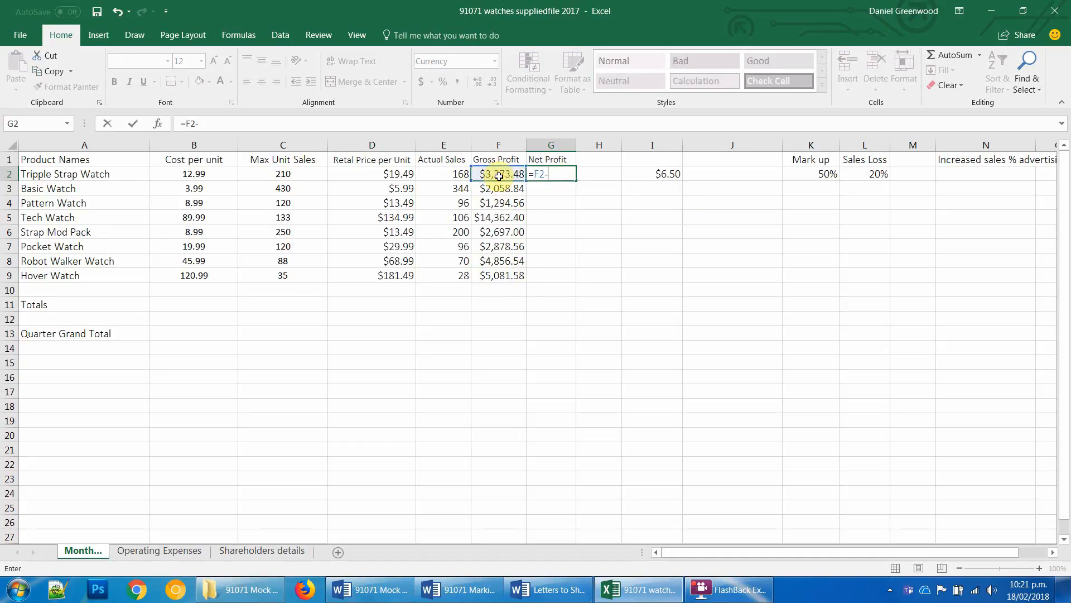
{"action": "left_click", "coordinate": [451, 178]}
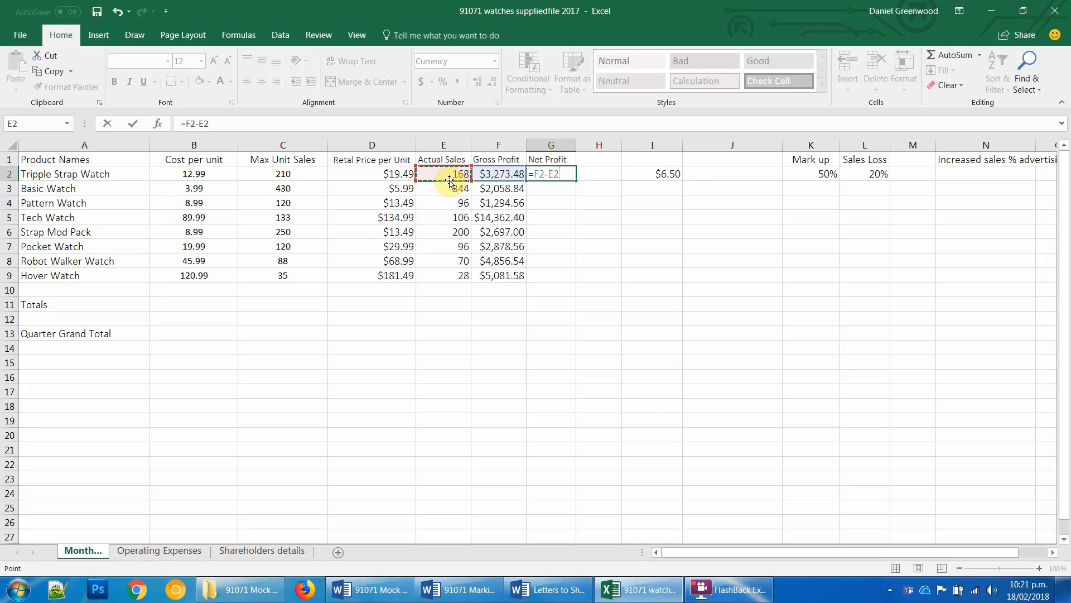
{"action": "type", "text": "*"}
{"action": "left_click", "coordinate": [205, 175]}
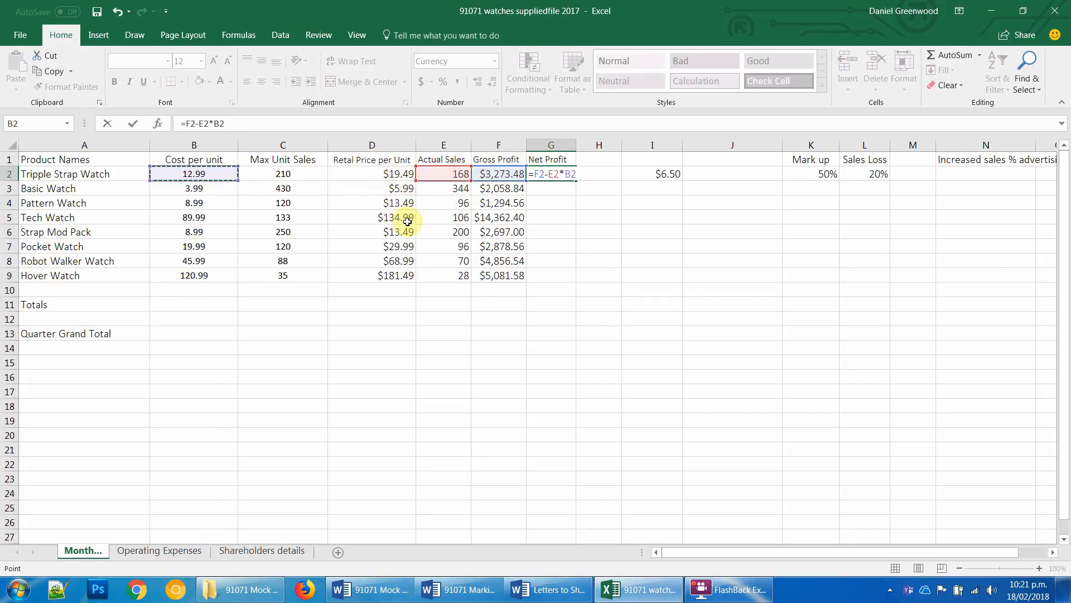
{"action": "key", "text": "Return"}
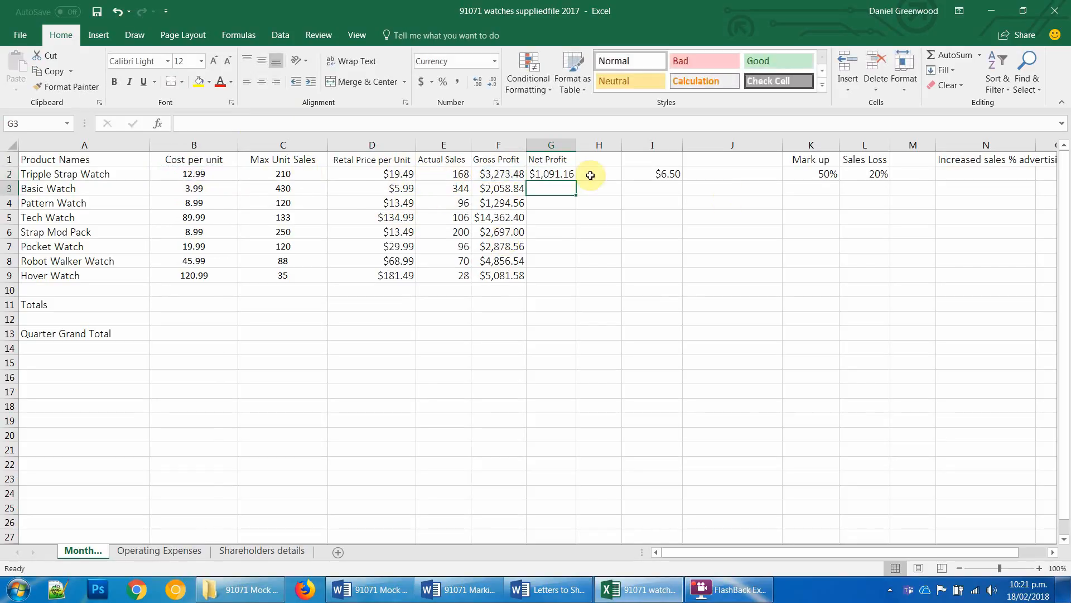
Step: Fill the G2 Net Profit formula down to G9 and clear the helper formula from I2
{"action": "left_click", "coordinate": [567, 171]}
{"action": "left_click_drag", "start_coordinate": [579, 178], "coordinate": [574, 282]}
{"action": "left_click", "coordinate": [673, 174]}
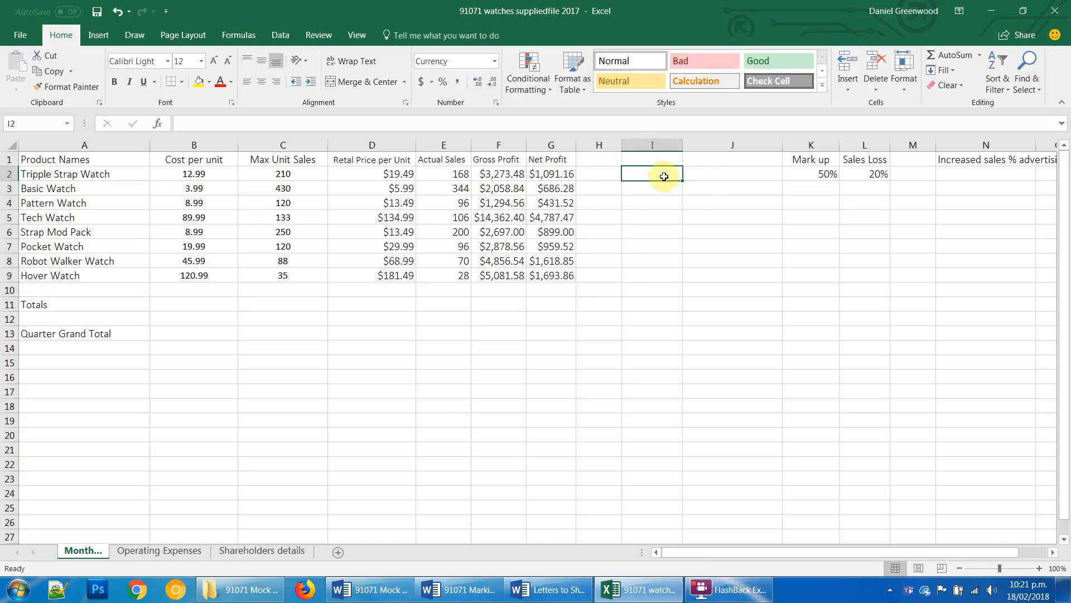
Step: Set the whole sheet's font to Century Gothic, size 10
{"action": "left_click", "coordinate": [10, 147]}
{"action": "left_click", "coordinate": [148, 57]}
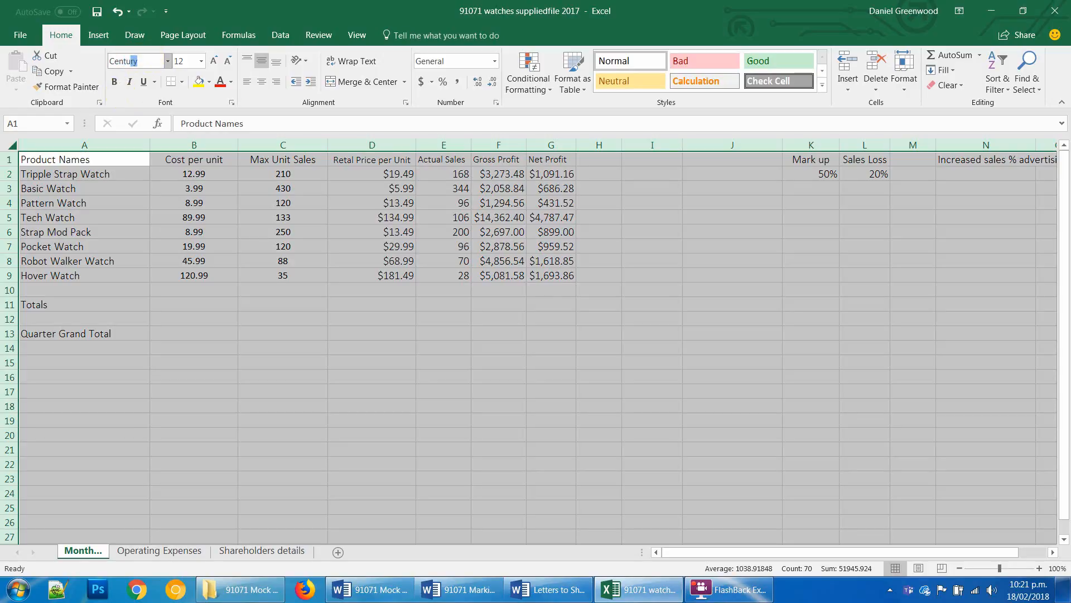
{"action": "key", "text": "Return"}
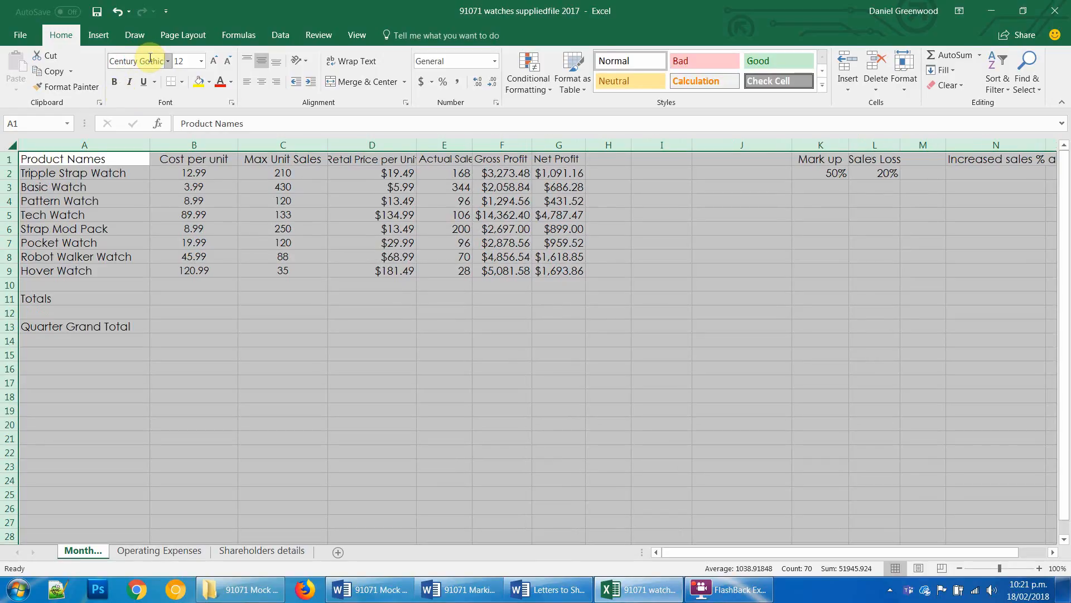
{"action": "left_click", "coordinate": [183, 65]}
{"action": "type", "text": "10"}
{"action": "key", "text": "Return"}
Step: Bold the heading row 1 and rows 11 to 13 with the Totals and Quarter Grand Total labels
{"action": "left_click", "coordinate": [6, 161]}
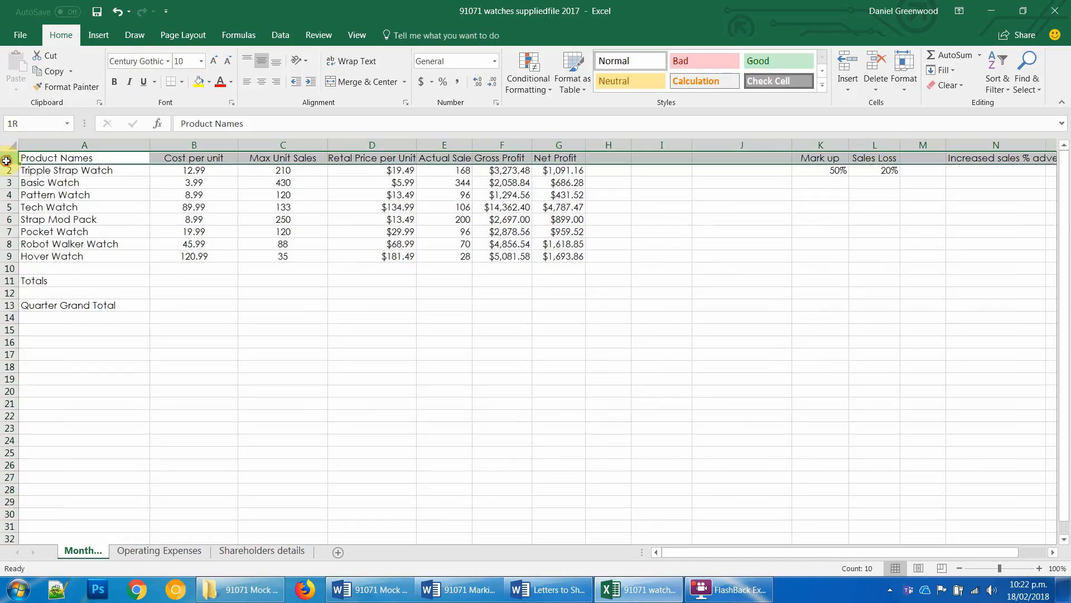
{"action": "key", "text": "ctrl+b"}
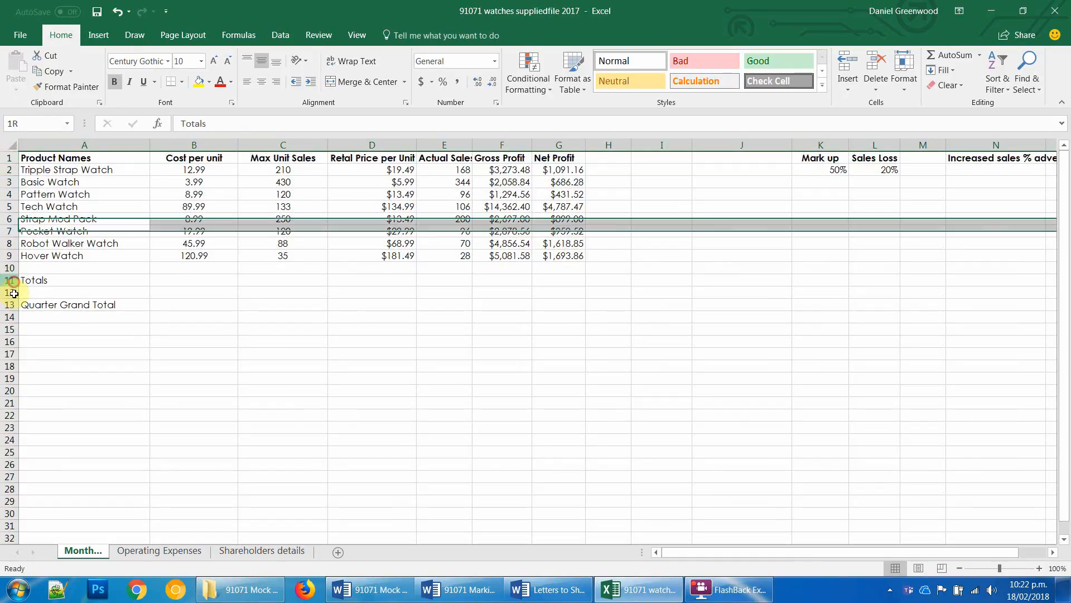
{"action": "left_click_drag", "start_coordinate": [9, 280], "coordinate": [9, 304]}
{"action": "key", "text": "ctrl+b"}
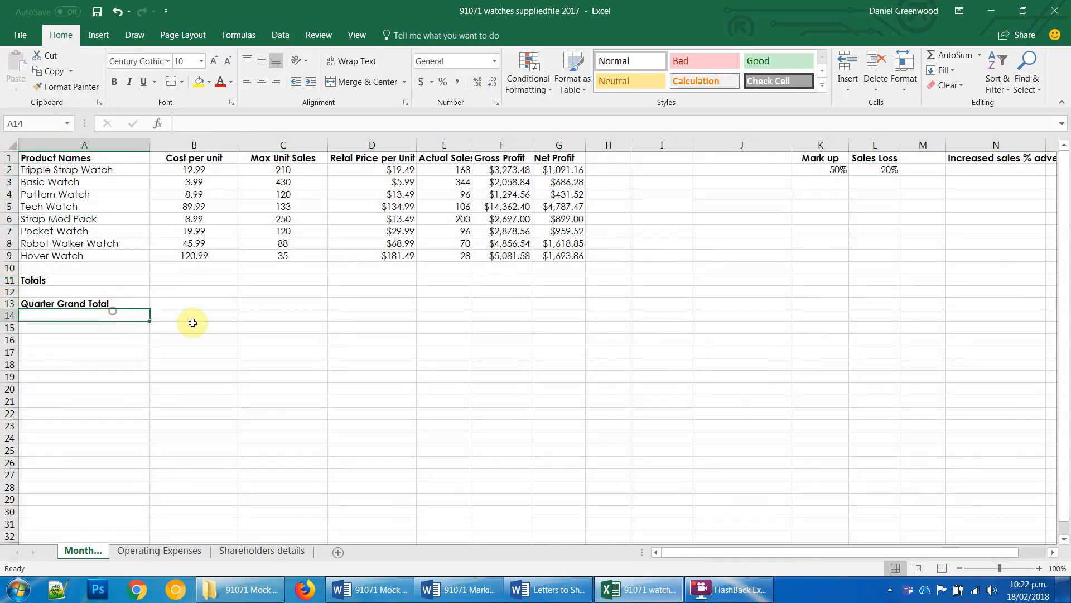
Step: Autofit the widths of columns A to G to their contents
{"action": "left_click", "coordinate": [254, 321]}
{"action": "left_click_drag", "start_coordinate": [44, 144], "coordinate": [583, 144]}
{"action": "double_click", "coordinate": [586, 142]}
{"action": "left_click", "coordinate": [558, 293]}
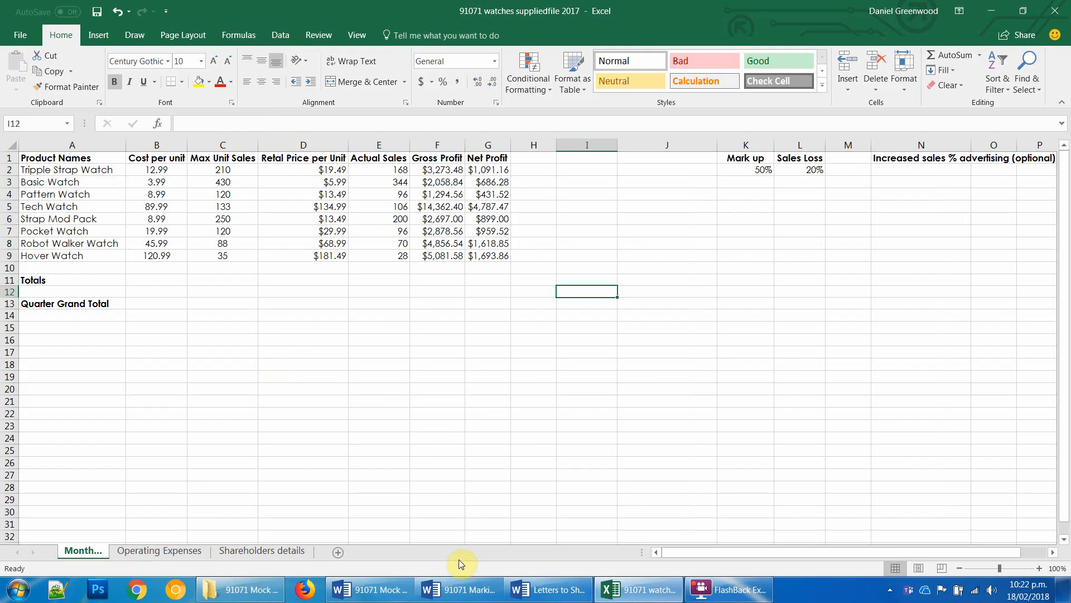
Step: Switch to the Word mock assessment document and examine the Task sheet's formatting requirements for the Excel document
{"action": "left_click", "coordinate": [400, 589]}
{"action": "left_click_drag", "start_coordinate": [1065, 150], "coordinate": [1054, 434]}
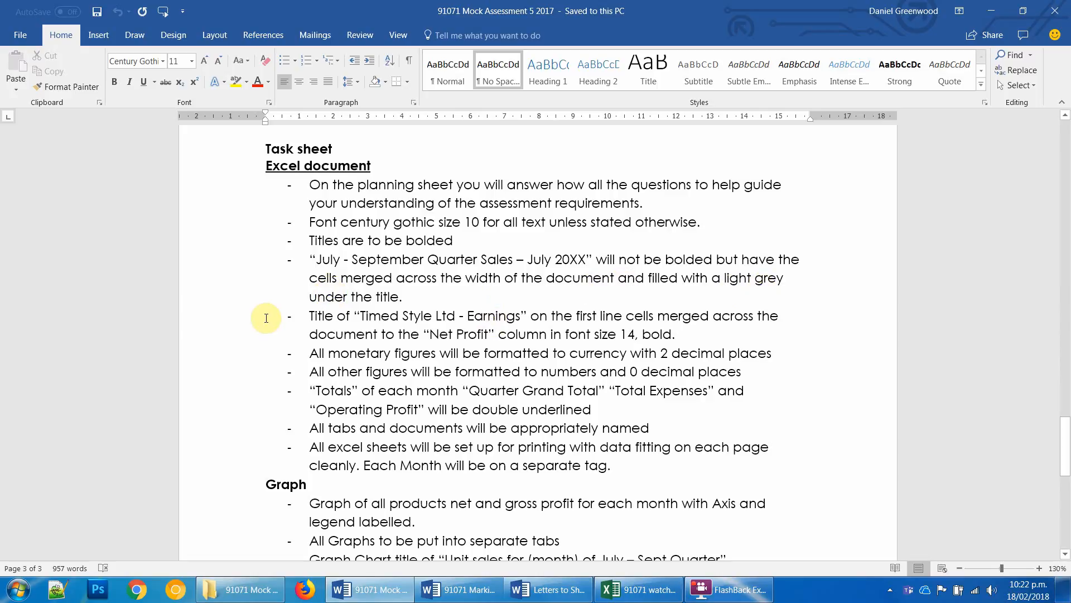
Step: Copy the title "Timed Style Ltd - Earnings" from the Word task sheet into a new row inserted above the headings in the Excel workbook
{"action": "left_click_drag", "start_coordinate": [300, 297], "coordinate": [518, 316]}
{"action": "key", "text": "ctrl+c"}
{"action": "left_click", "coordinate": [313, 316]}
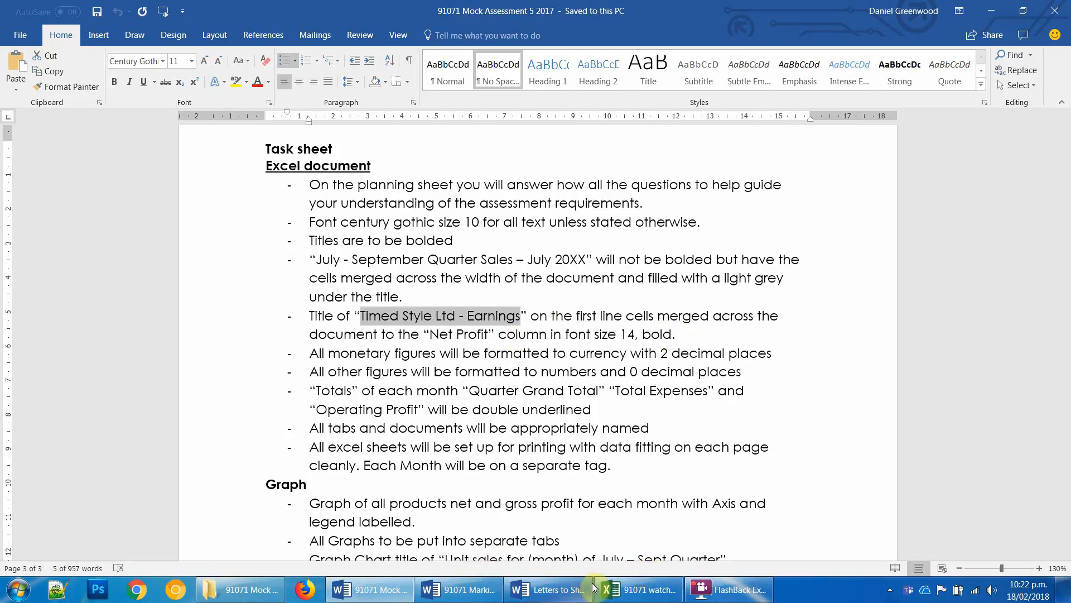
{"action": "left_click", "coordinate": [639, 589]}
{"action": "right_click", "coordinate": [9, 157]}
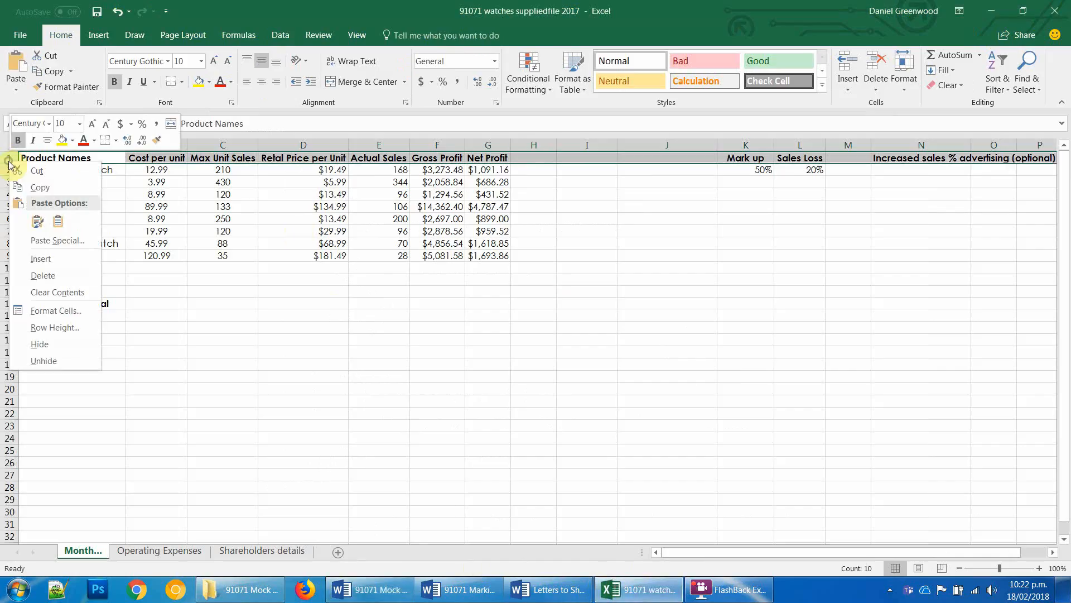
{"action": "left_click", "coordinate": [40, 259]}
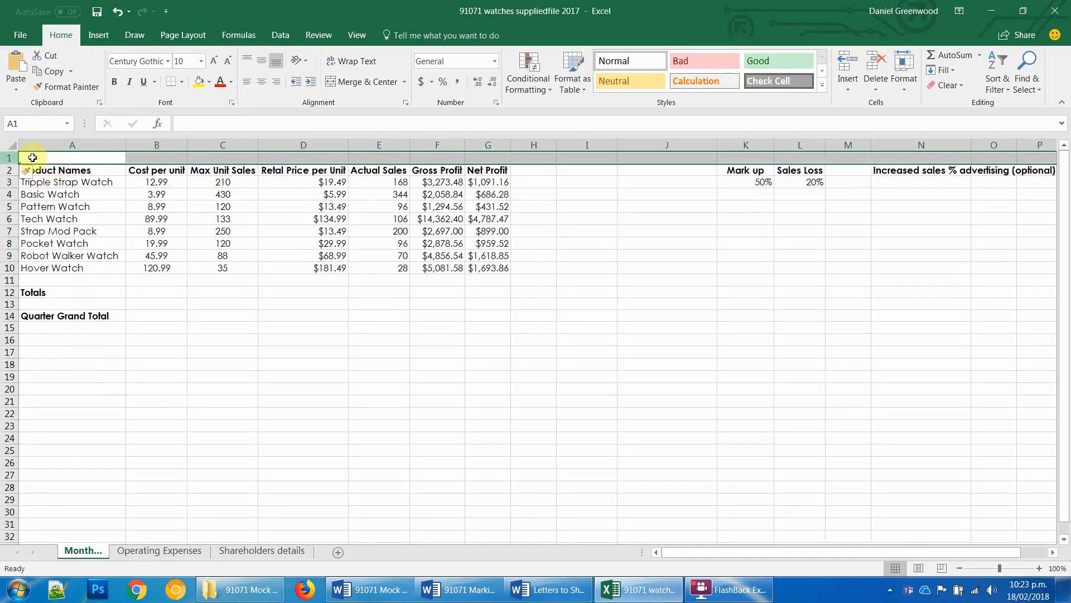
{"action": "left_click", "coordinate": [41, 158]}
{"action": "key", "text": "ctrl+v"}
Step: Merge and centre the title across A1:G1, and make it bold at font size 14
{"action": "left_click_drag", "start_coordinate": [42, 158], "coordinate": [491, 156]}
{"action": "left_click", "coordinate": [370, 82]}
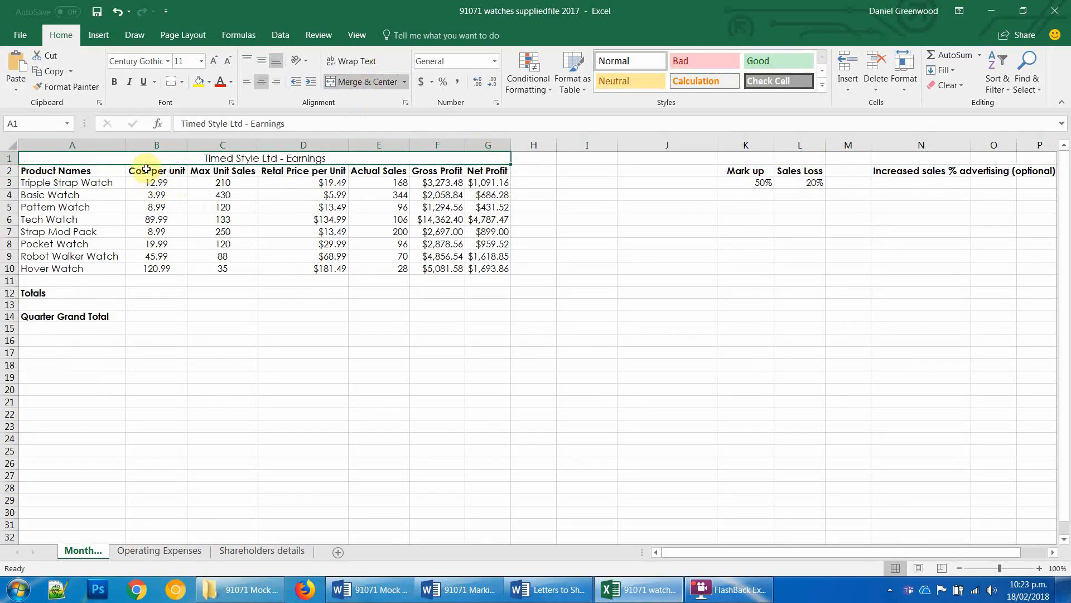
{"action": "key", "text": "ctrl+b"}
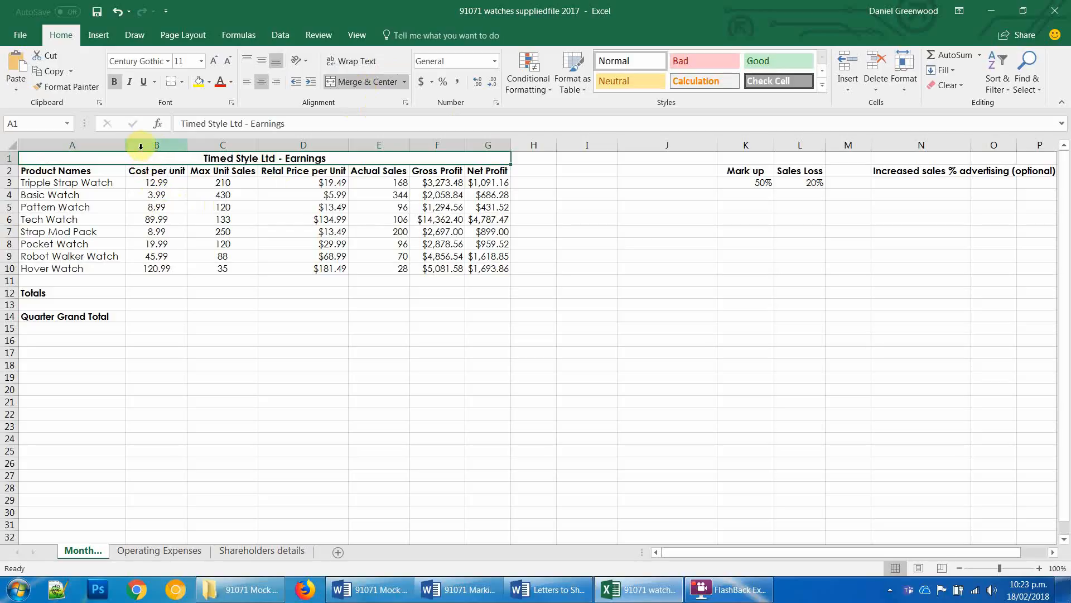
{"action": "left_click", "coordinate": [183, 61]}
{"action": "type", "text": "14"}
{"action": "key", "text": "Return"}
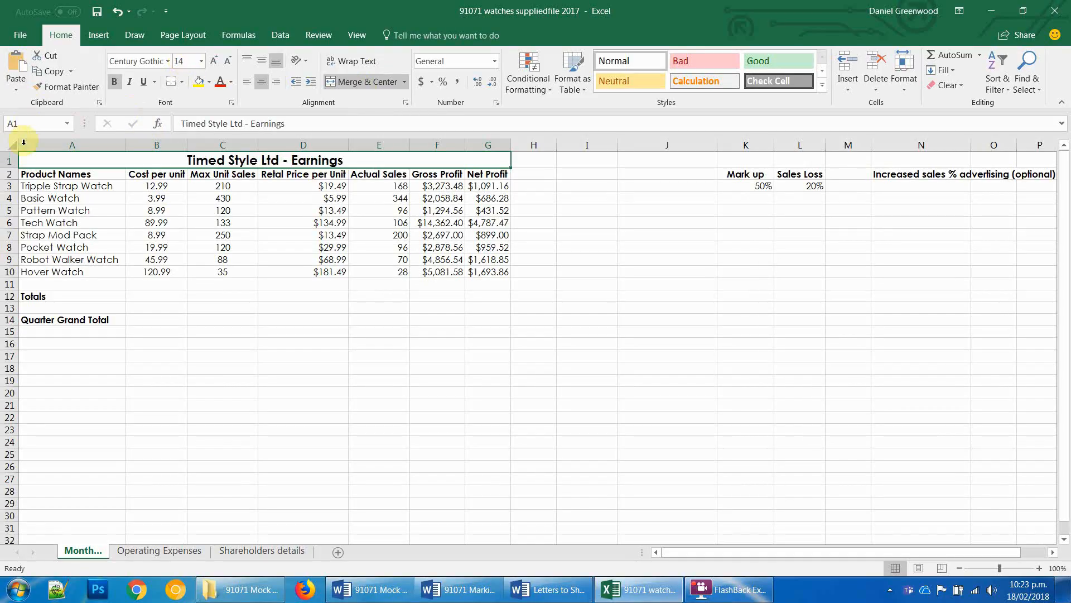
Step: Insert a new row 2 and copy "July - September Quarter Sales – July 20XX" from the Word task sheet into A2 at font size 10
{"action": "right_click", "coordinate": [7, 174]}
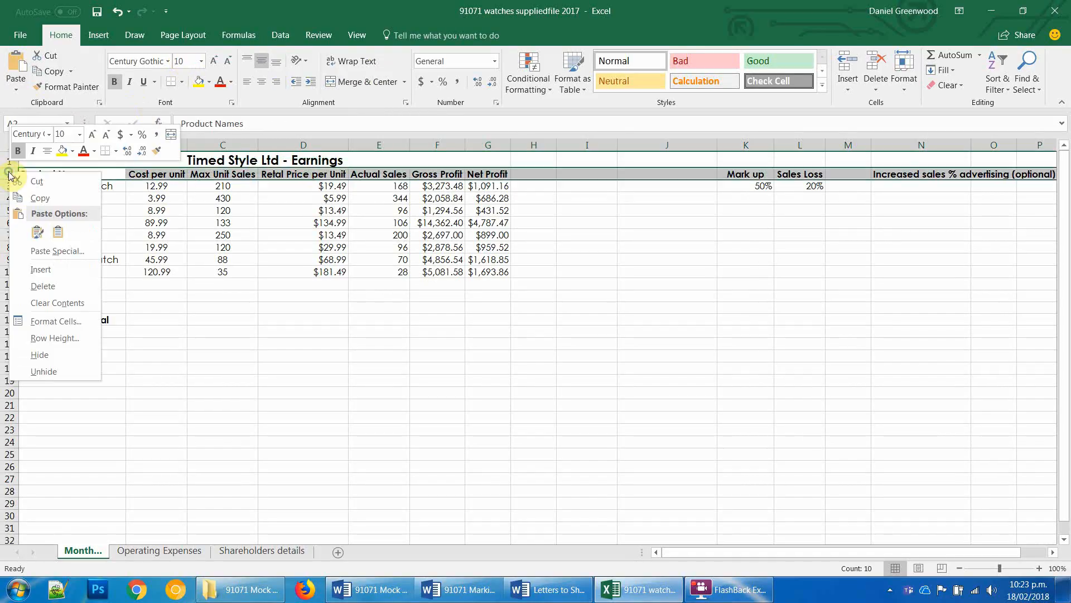
{"action": "left_click", "coordinate": [49, 269]}
{"action": "left_click", "coordinate": [58, 179]}
{"action": "key", "text": "alt+Tab"}
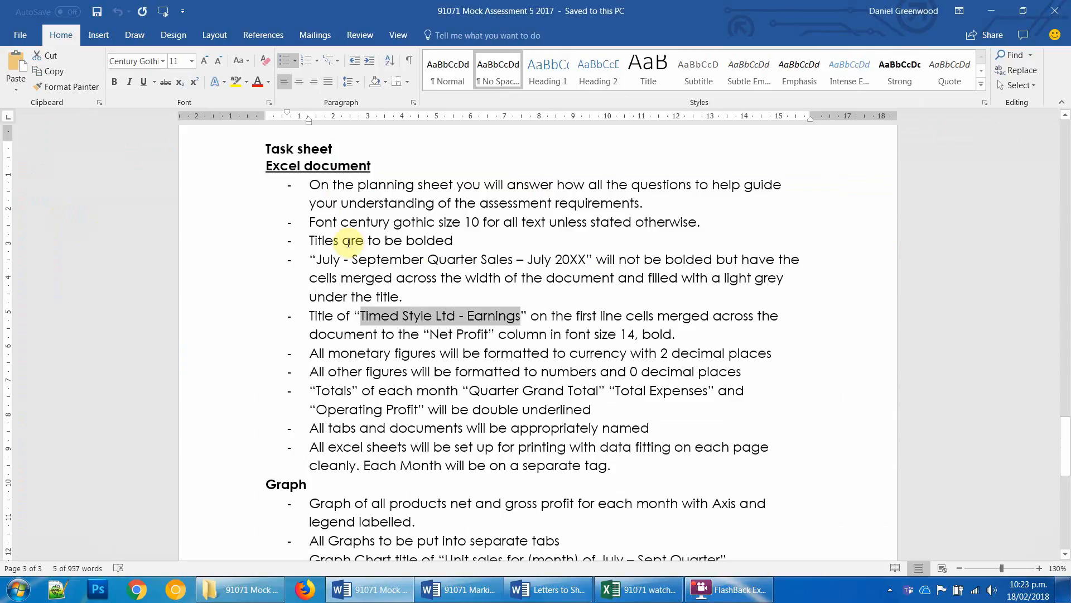
{"action": "left_click_drag", "start_coordinate": [316, 259], "coordinate": [582, 259]}
{"action": "key", "text": "ctrl+c"}
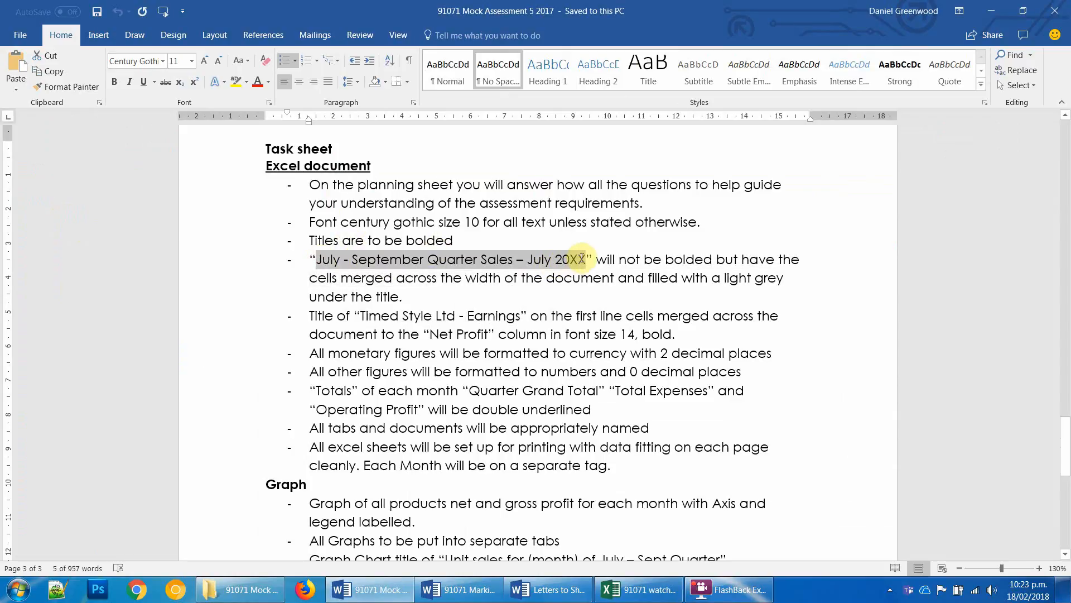
{"action": "key", "text": "alt+Tab"}
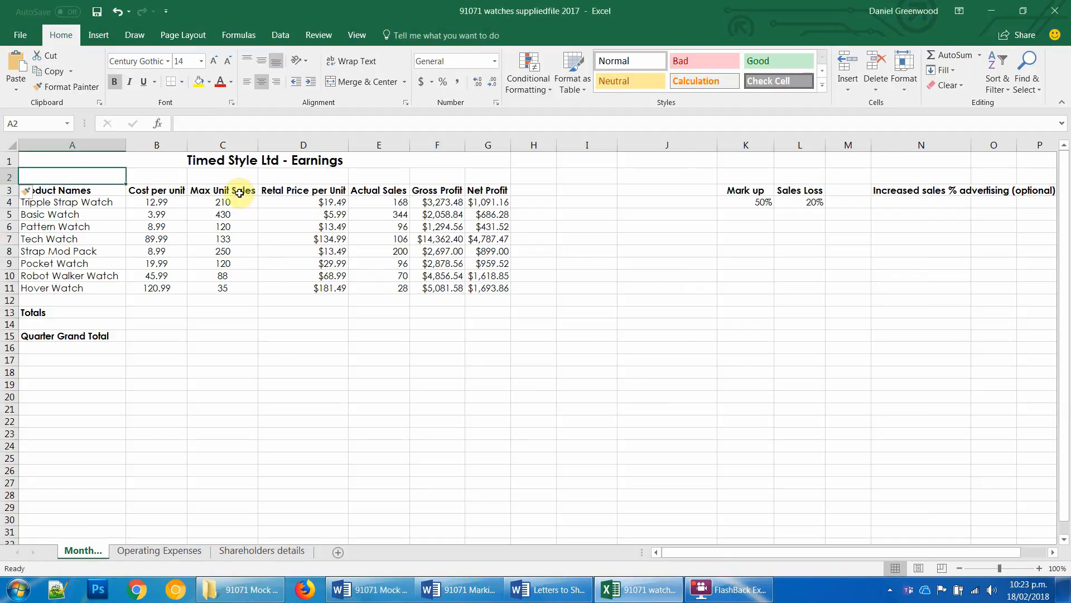
{"action": "key", "text": "ctrl+v"}
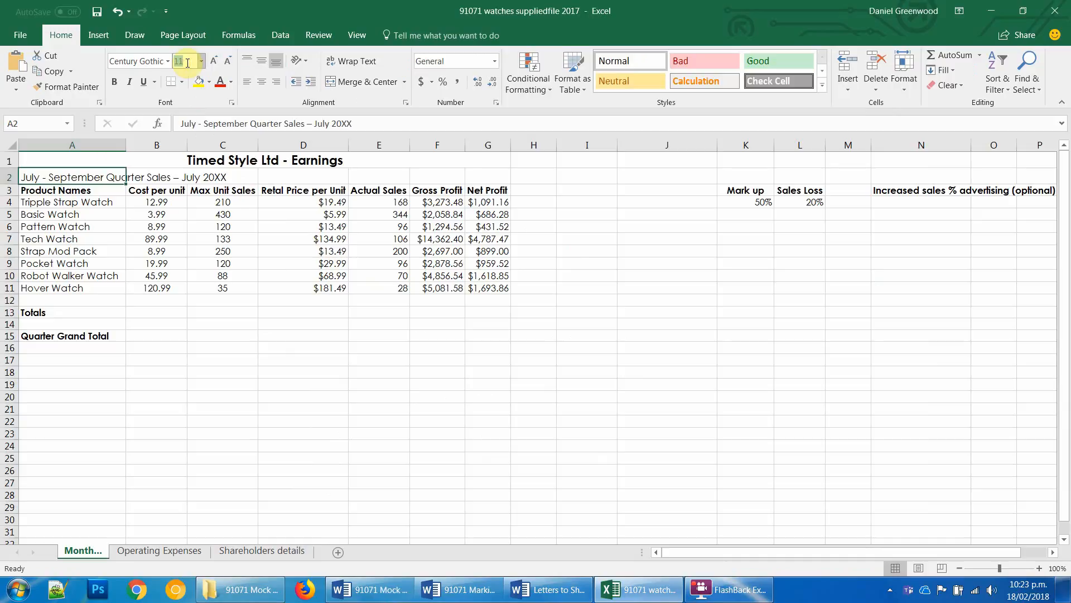
{"action": "key", "text": "Return"}
Step: Merge and centre the quarter sales subtitle across A2:G2 and give it a grey fill
{"action": "left_click_drag", "start_coordinate": [22, 176], "coordinate": [485, 182]}
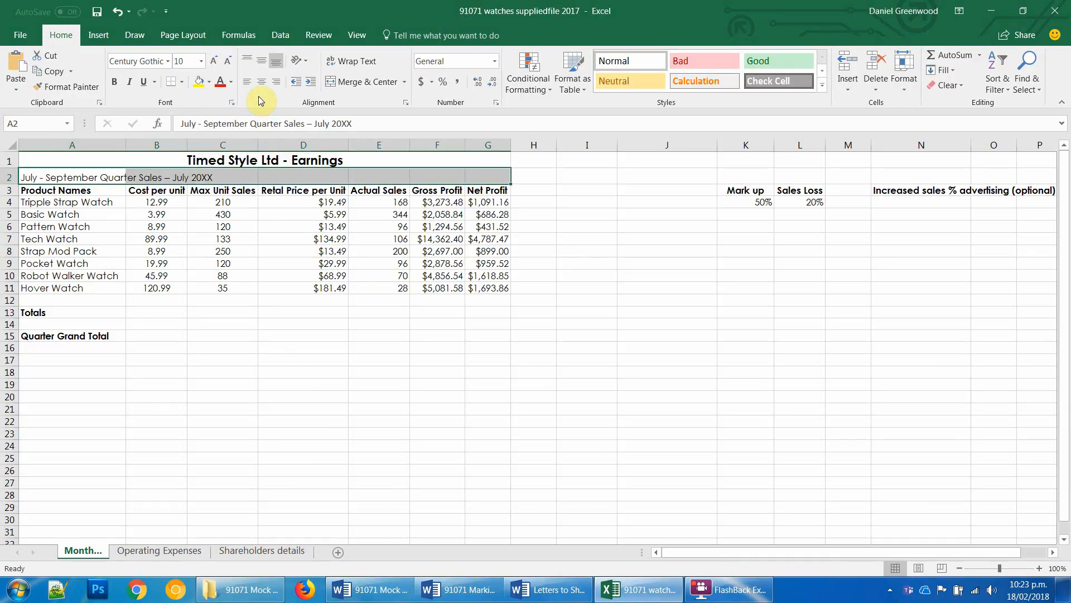
{"action": "left_click", "coordinate": [357, 82]}
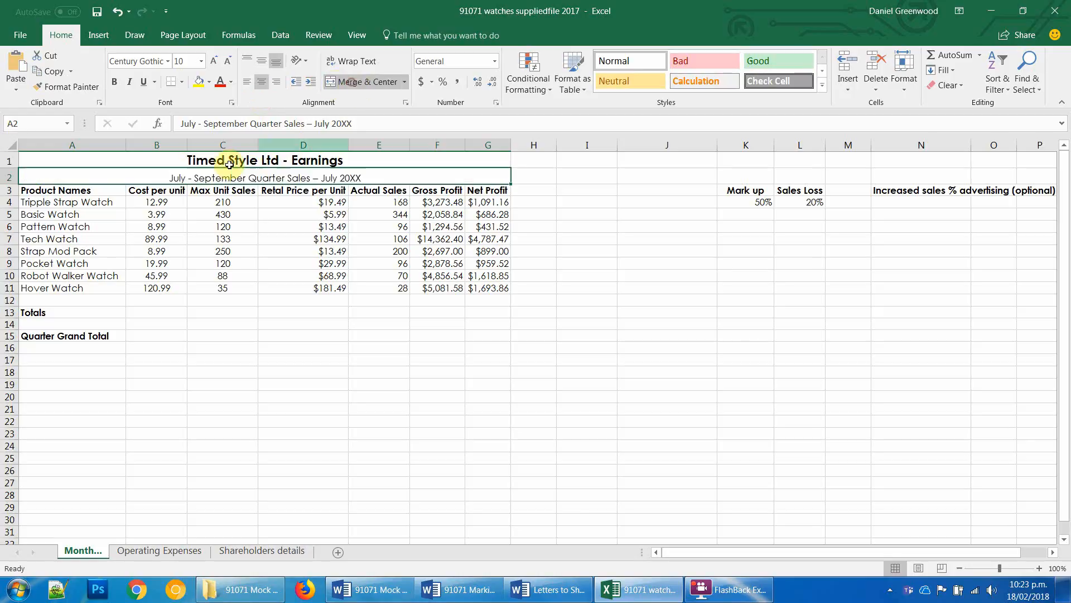
{"action": "left_click", "coordinate": [210, 83]}
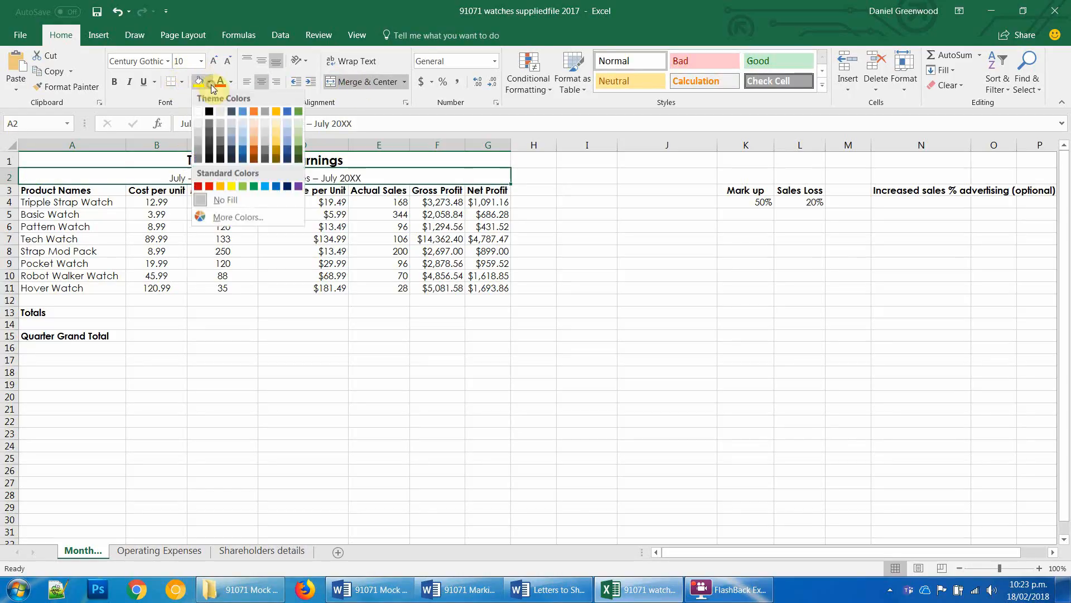
{"action": "left_click", "coordinate": [199, 147]}
{"action": "left_click_drag", "start_coordinate": [489, 288], "coordinate": [518, 298]}
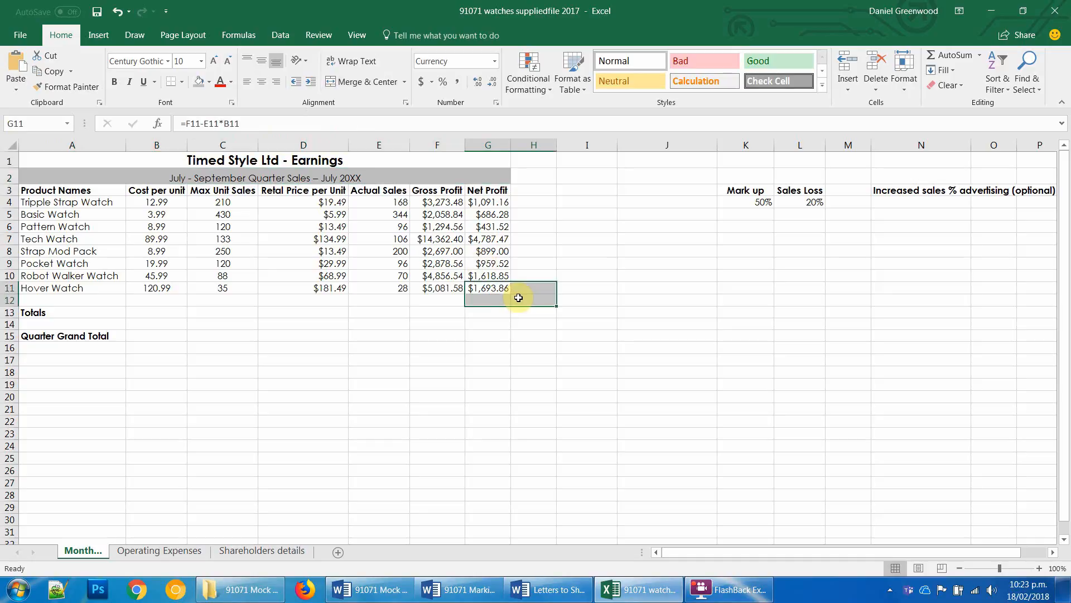
Step: Change the subtitle row's fill to a lighter grey that still stands out from the white cells
{"action": "left_click", "coordinate": [192, 179]}
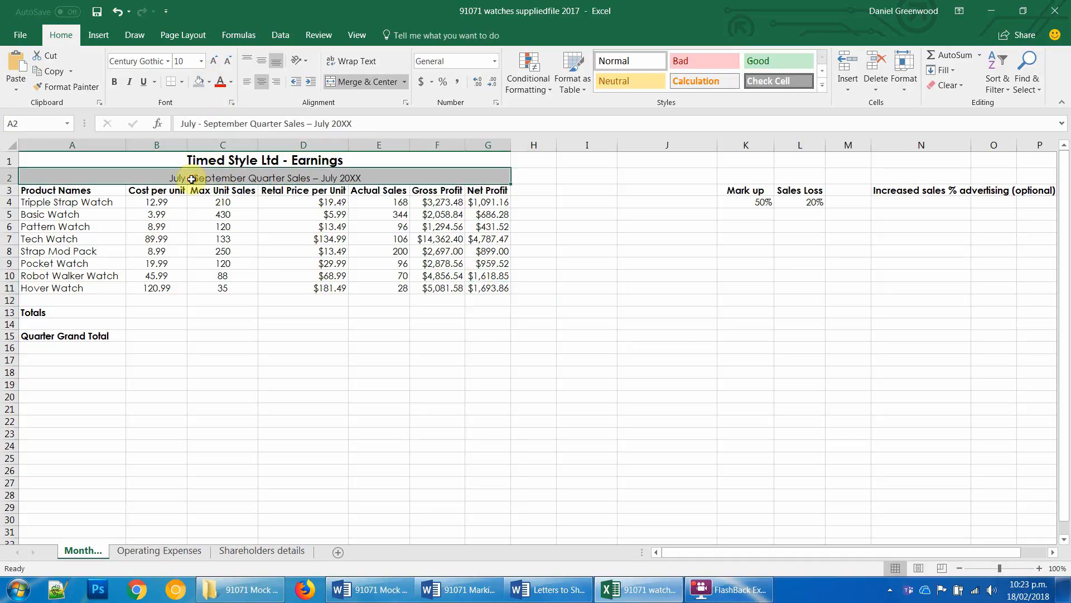
{"action": "left_click", "coordinate": [208, 83]}
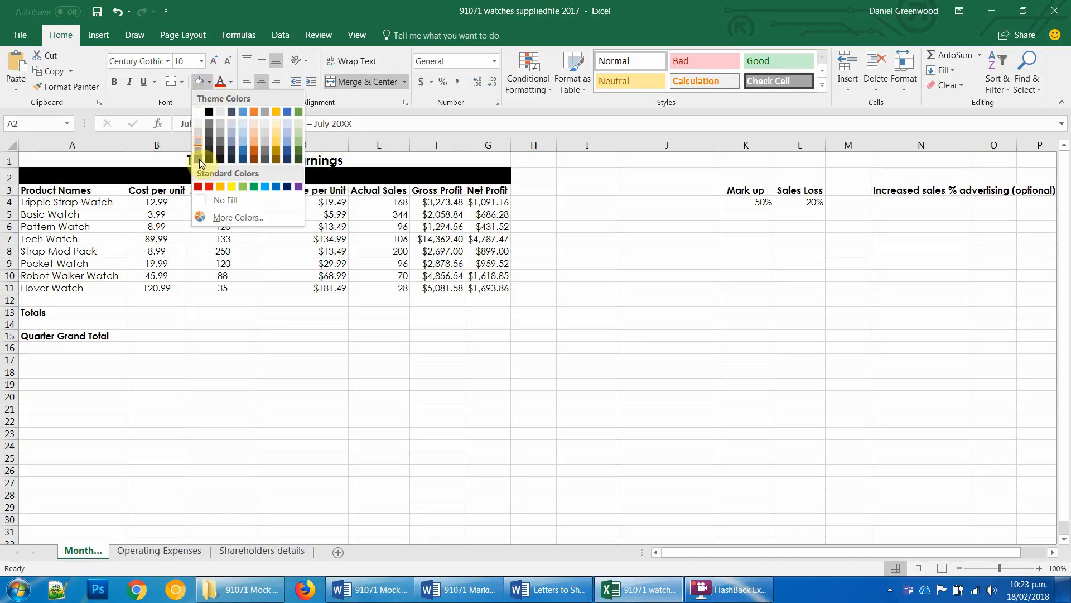
{"action": "left_click", "coordinate": [199, 123]}
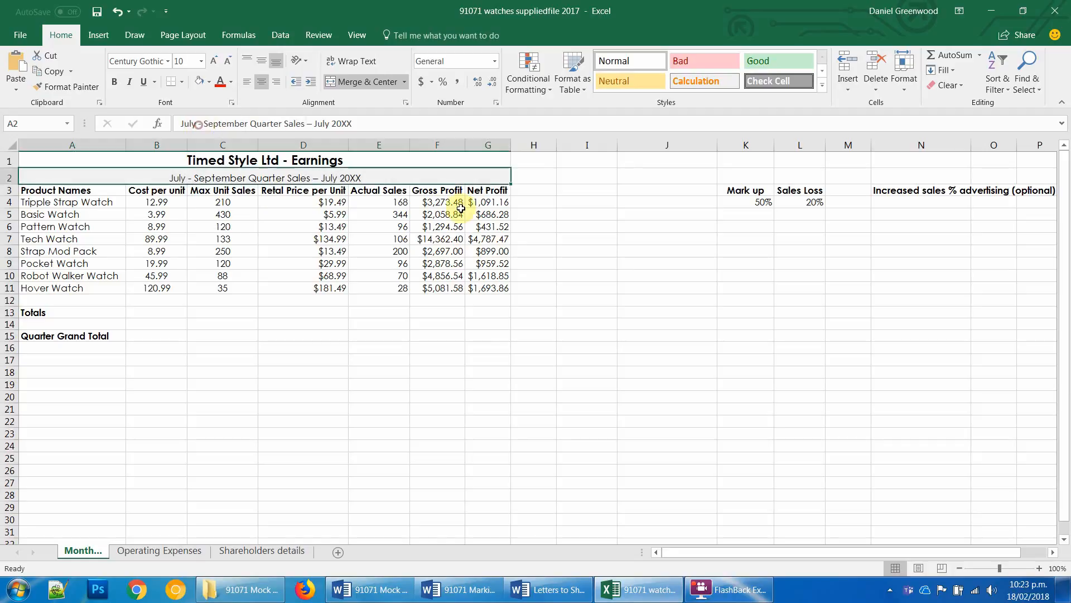
{"action": "left_click", "coordinate": [209, 83]}
{"action": "left_click", "coordinate": [199, 131]}
{"action": "left_click", "coordinate": [246, 263]}
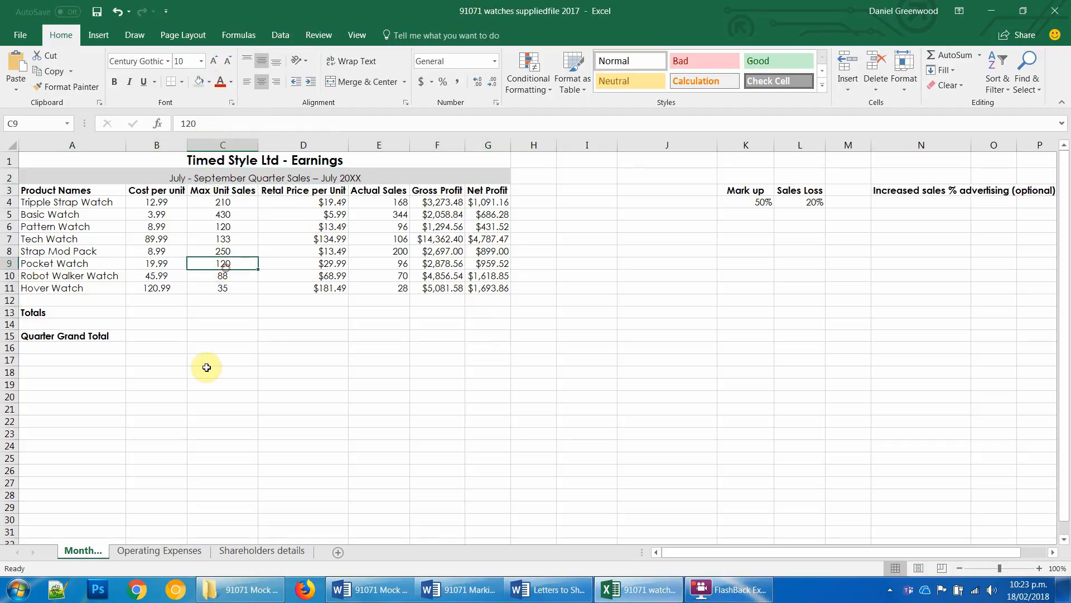
Step: Enter =SUM(B4:B11) in B13 of the Totals row, fill the formula across to G13, and remove the totals' bold
{"action": "left_click", "coordinate": [168, 313]}
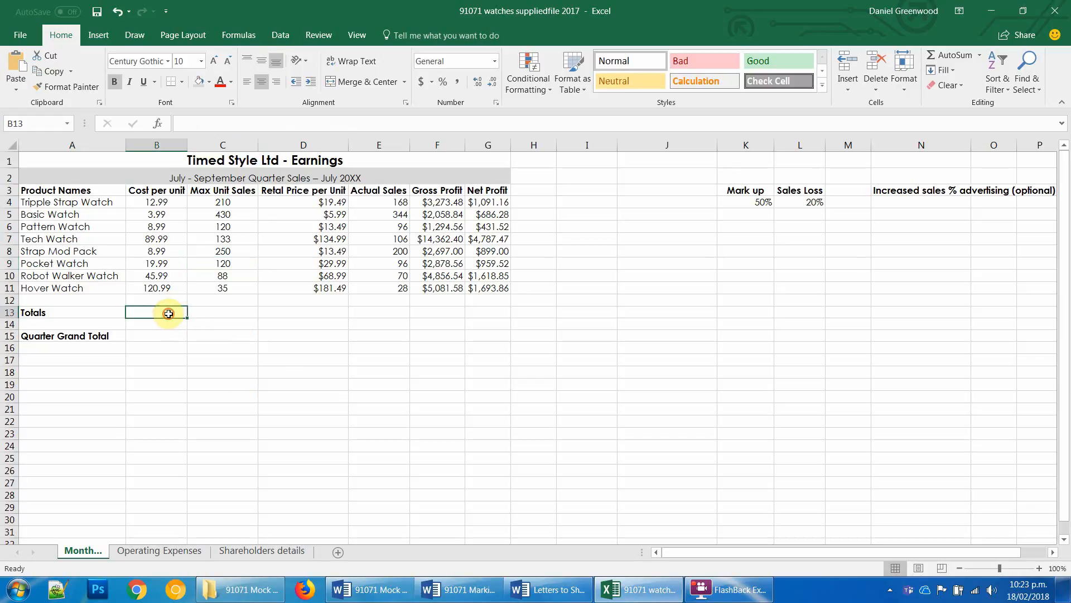
{"action": "type", "text": "=sum("}
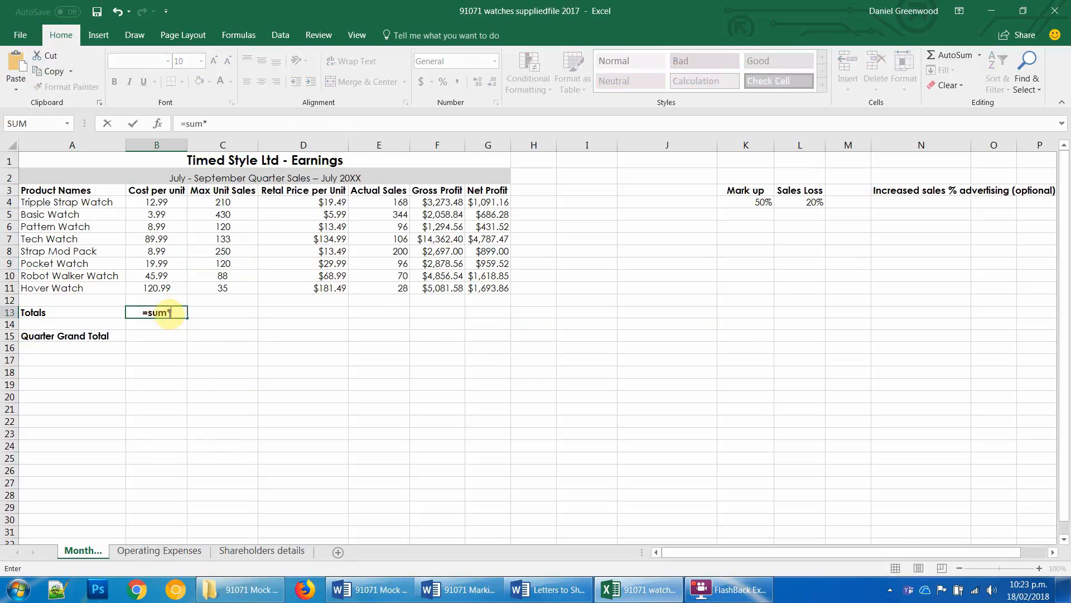
{"action": "left_click_drag", "start_coordinate": [165, 202], "coordinate": [157, 286]}
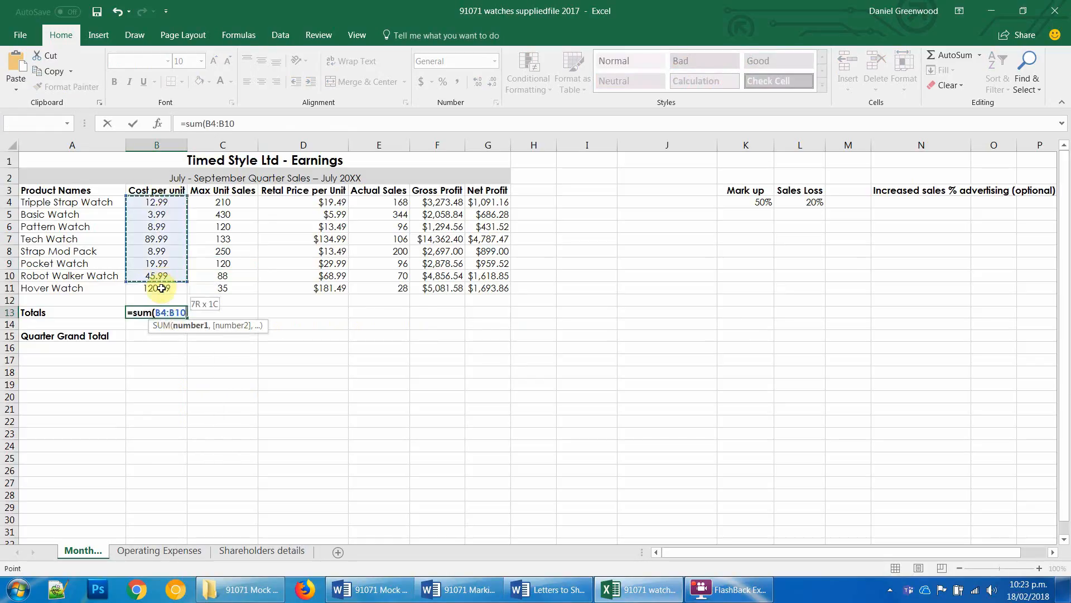
{"action": "key", "text": "Return"}
{"action": "left_click", "coordinate": [167, 311]}
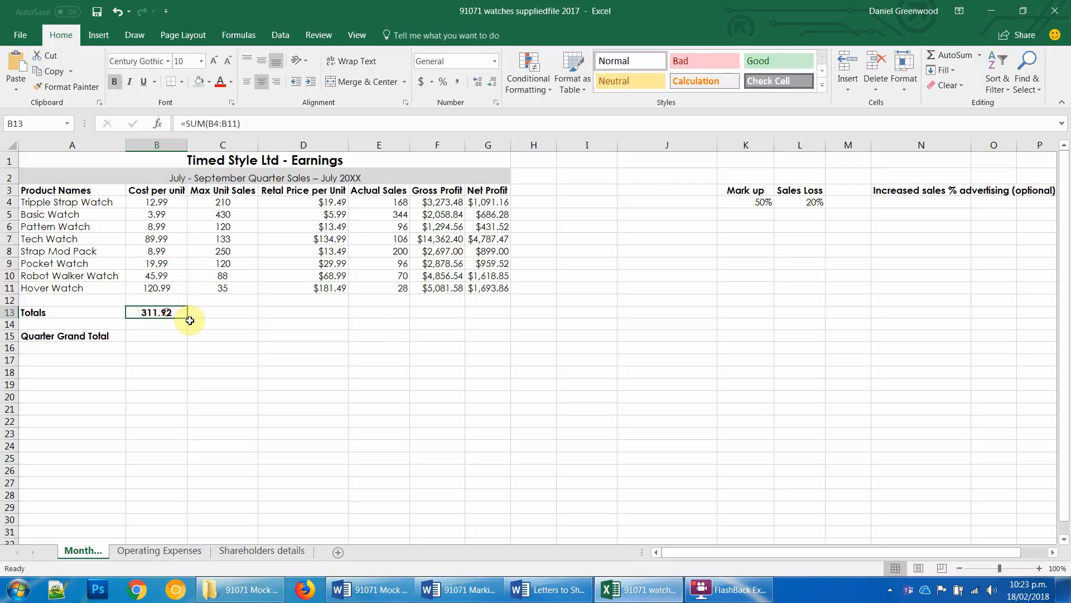
{"action": "left_click_drag", "start_coordinate": [187, 317], "coordinate": [506, 321]}
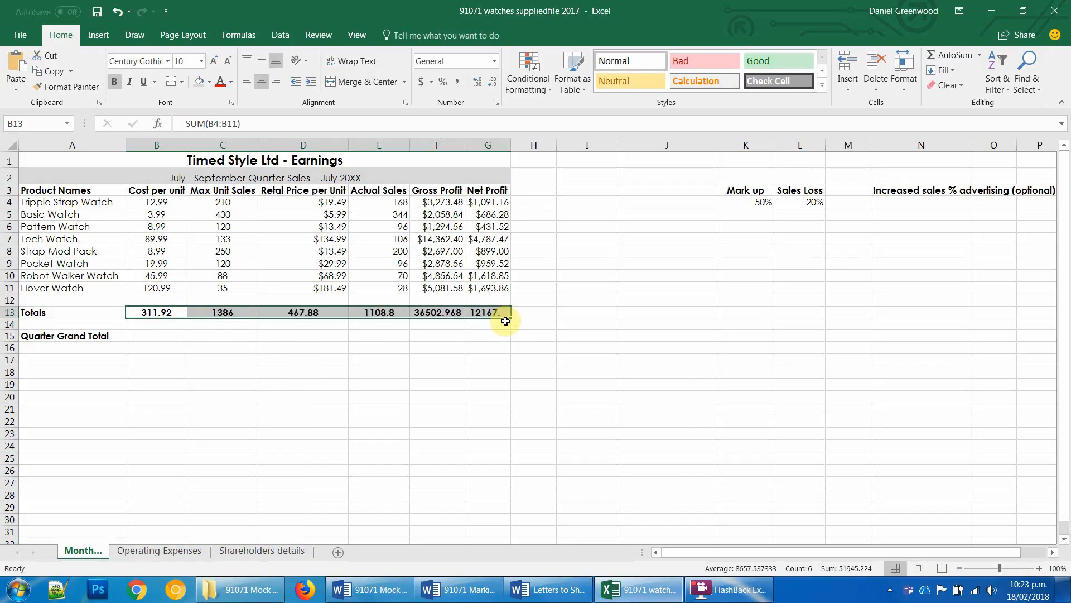
Step: Link the Quarter Grand Total in B15 to the Net Profit total with =G13, in non-bold text
{"action": "left_click", "coordinate": [158, 337]}
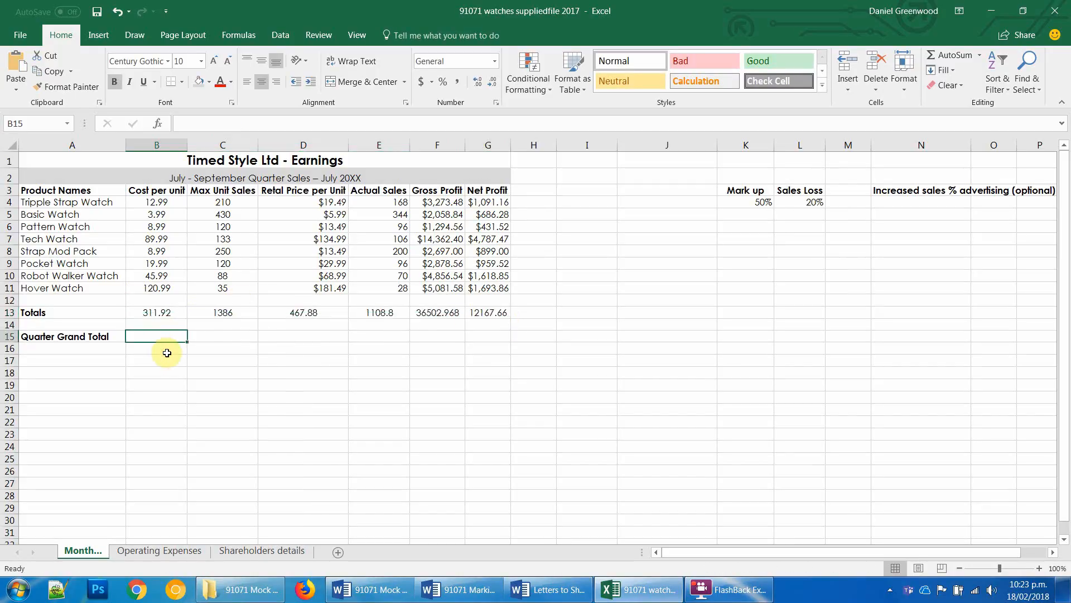
{"action": "type", "text": "="}
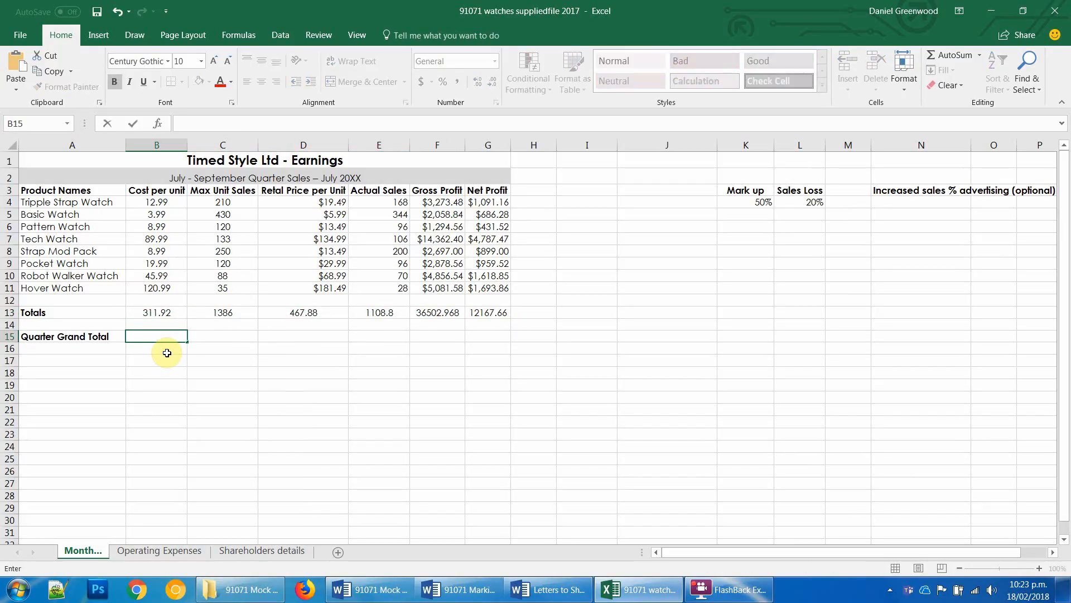
{"action": "left_click", "coordinate": [480, 313]}
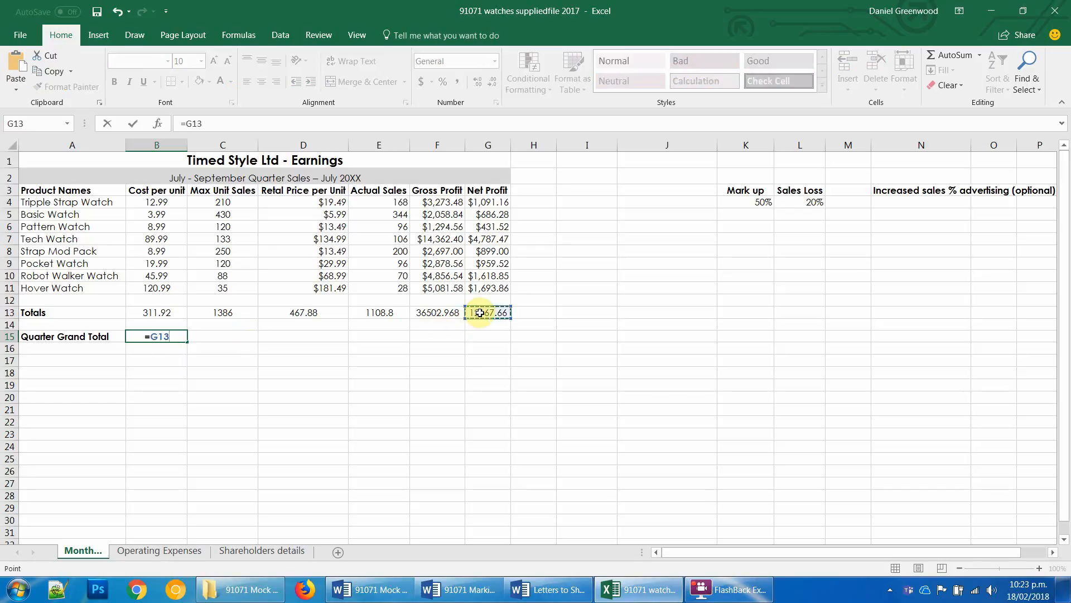
{"action": "key", "text": "Return"}
{"action": "key", "text": "Up"}
{"action": "key", "text": "Up"}
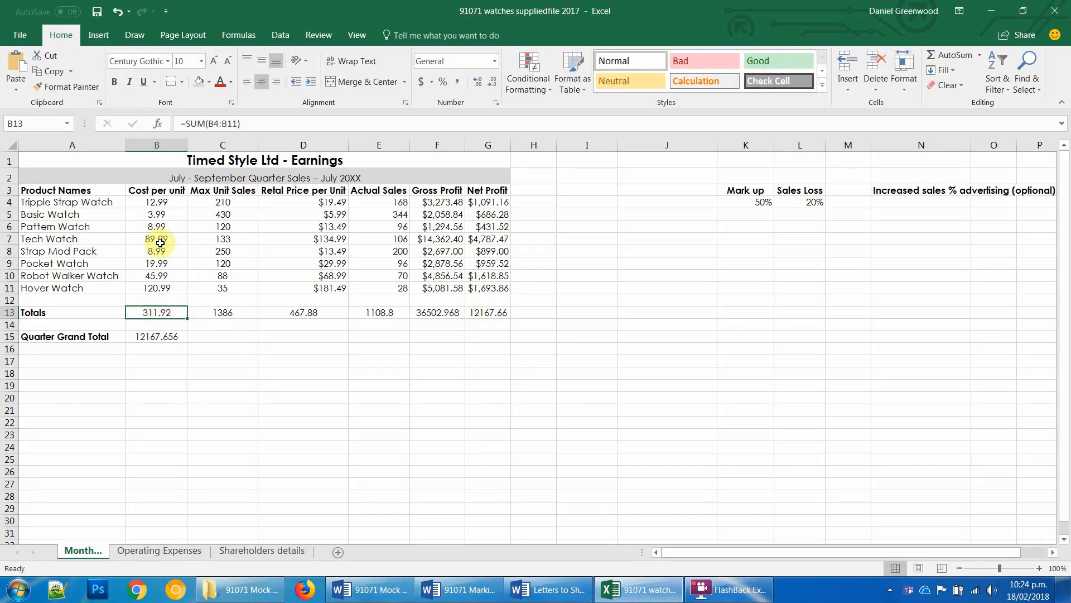
Step: Format the cost, total and grand total cells B4:B15 as currency with 2 decimal places
{"action": "left_click_drag", "start_coordinate": [162, 203], "coordinate": [165, 336]}
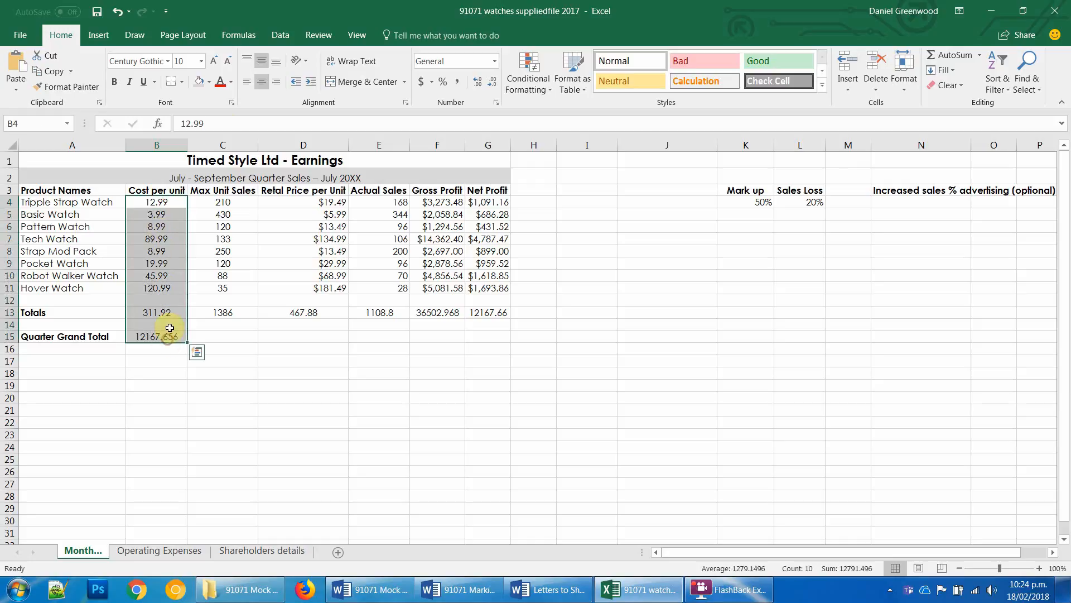
{"action": "key", "text": "ctrl+1"}
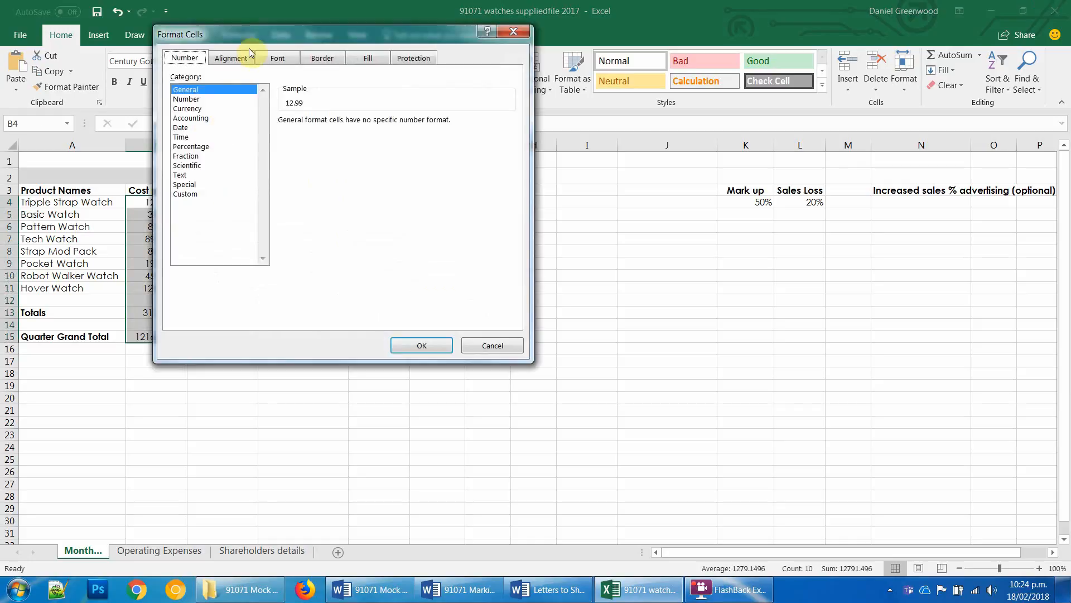
{"action": "left_click", "coordinate": [187, 108]}
{"action": "left_click", "coordinate": [428, 347]}
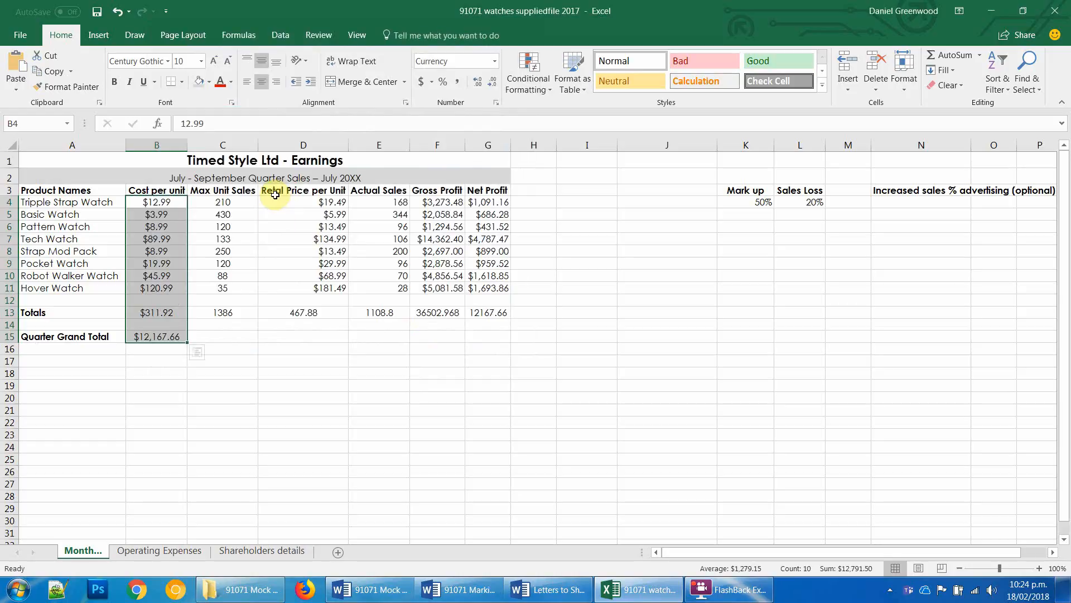
Step: Format the Totals row cells D13:G13 as currency with the $ symbol and 2 decimal places
{"action": "left_click_drag", "start_coordinate": [289, 311], "coordinate": [488, 315]}
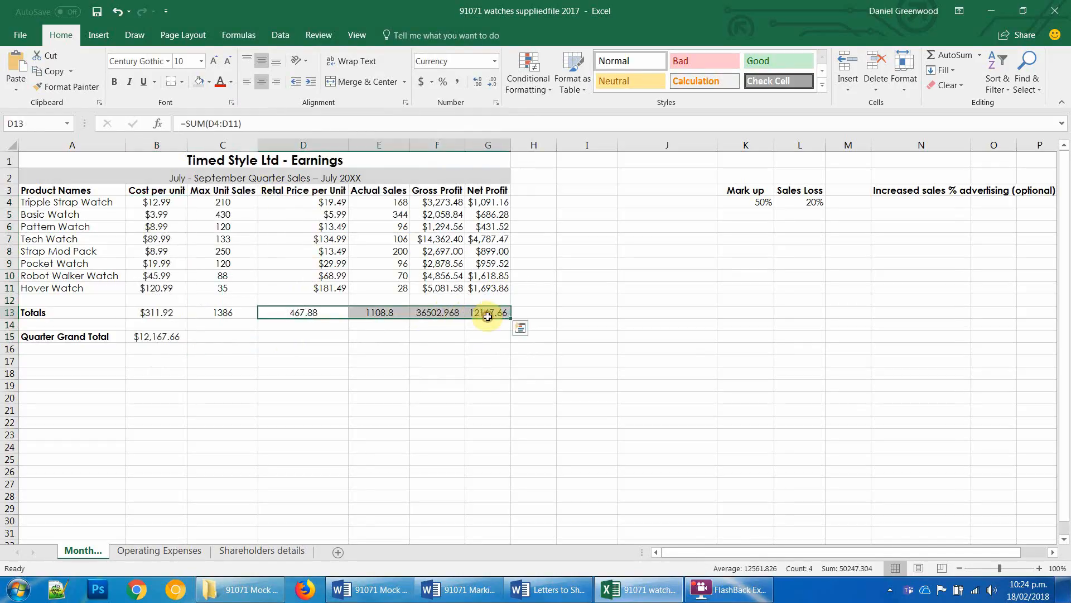
{"action": "key", "text": "ctrl+1"}
{"action": "left_click", "coordinate": [177, 109]}
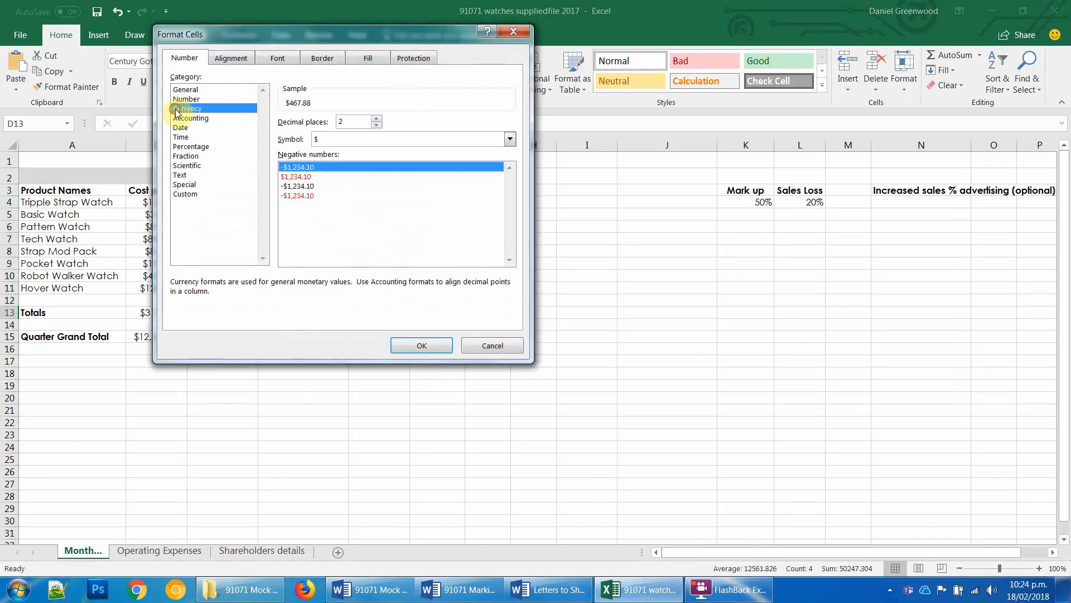
{"action": "left_click", "coordinate": [422, 346]}
{"action": "left_click", "coordinate": [382, 410]}
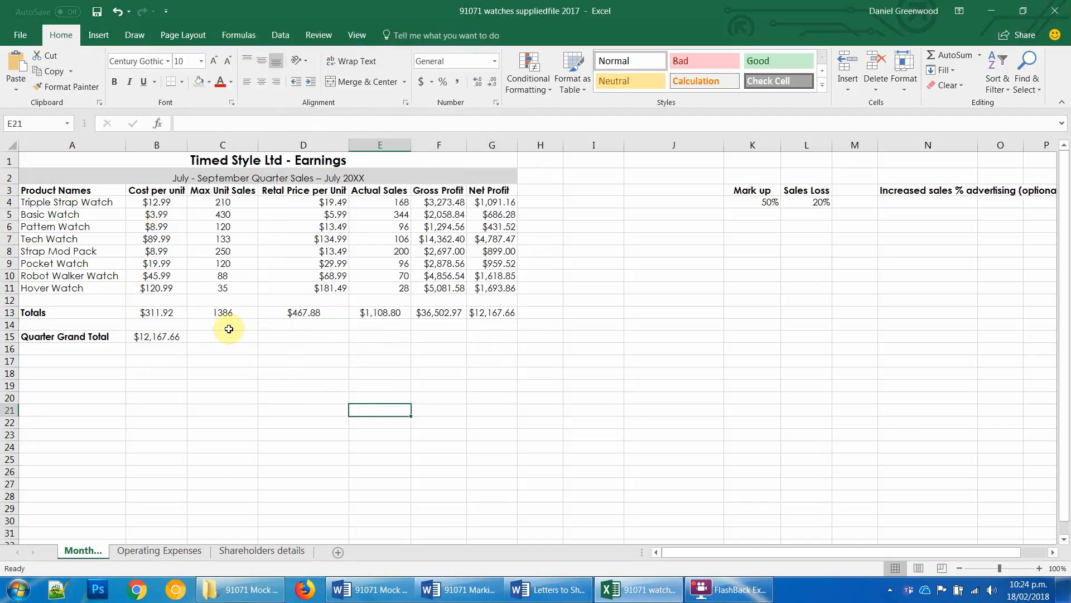
Step: Switch to the assessment document in Word and review the task sheet's currency, number format and double underline requirements
{"action": "key", "text": "alt+Tab"}
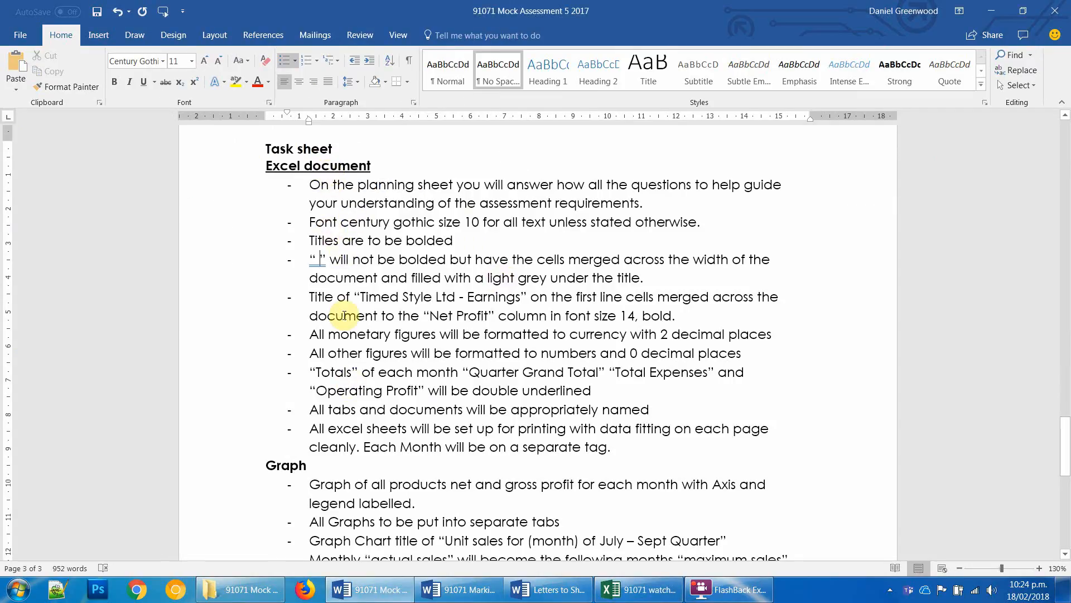
{"action": "left_click_drag", "start_coordinate": [311, 335], "coordinate": [734, 340]}
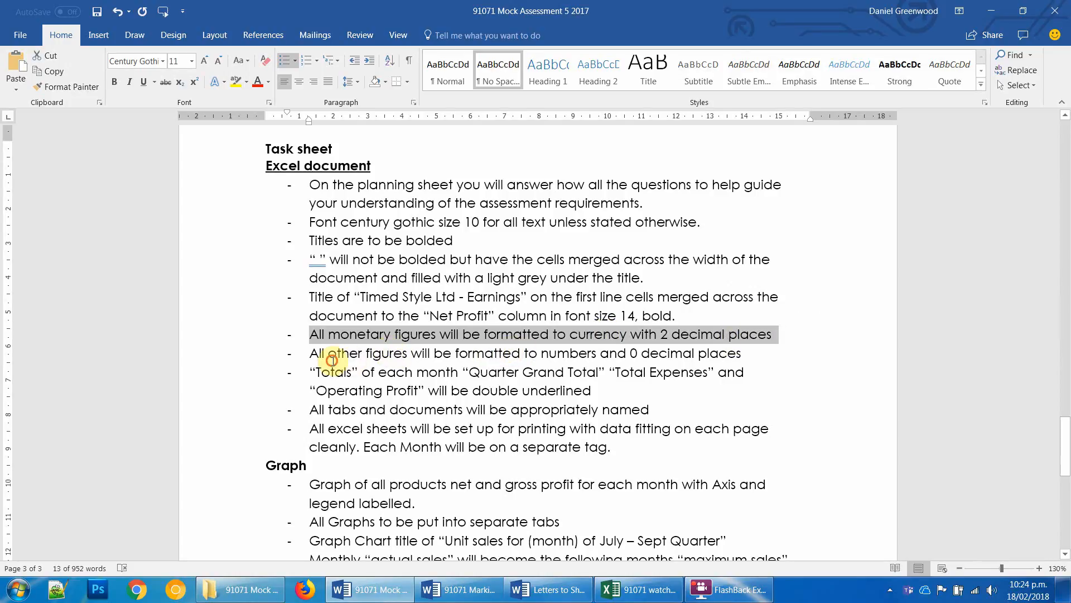
{"action": "left_click_drag", "start_coordinate": [329, 354], "coordinate": [656, 356]}
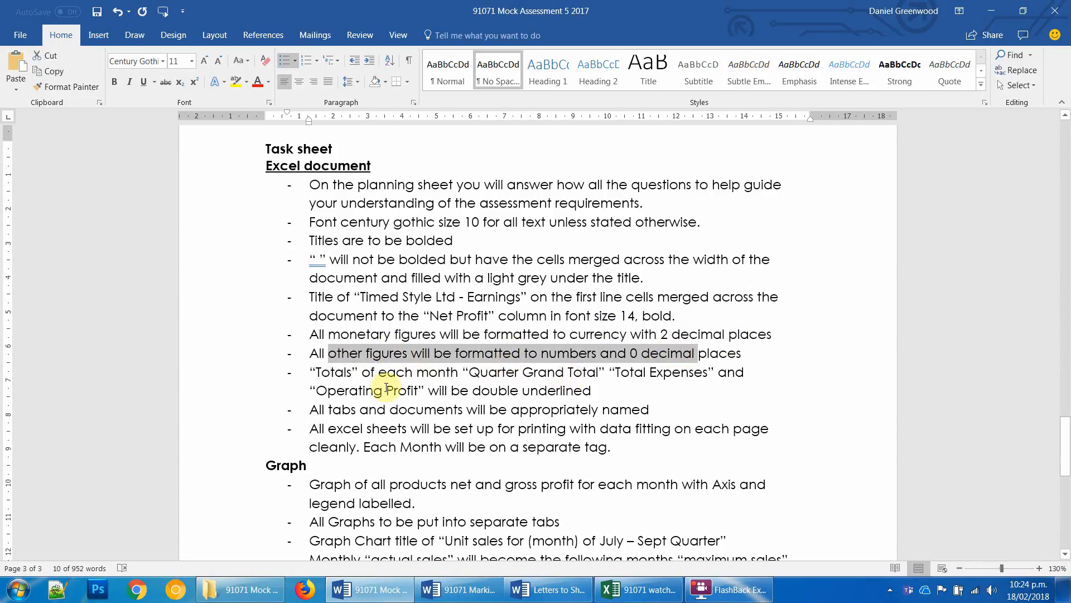
{"action": "left_click", "coordinate": [329, 372]}
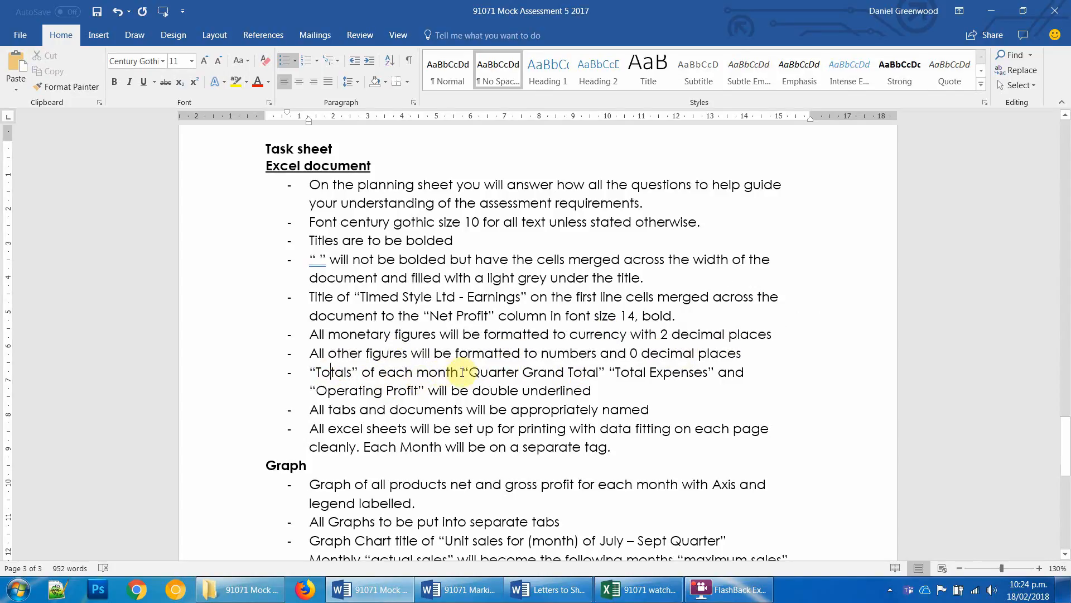
{"action": "left_click_drag", "start_coordinate": [468, 373], "coordinate": [703, 373]}
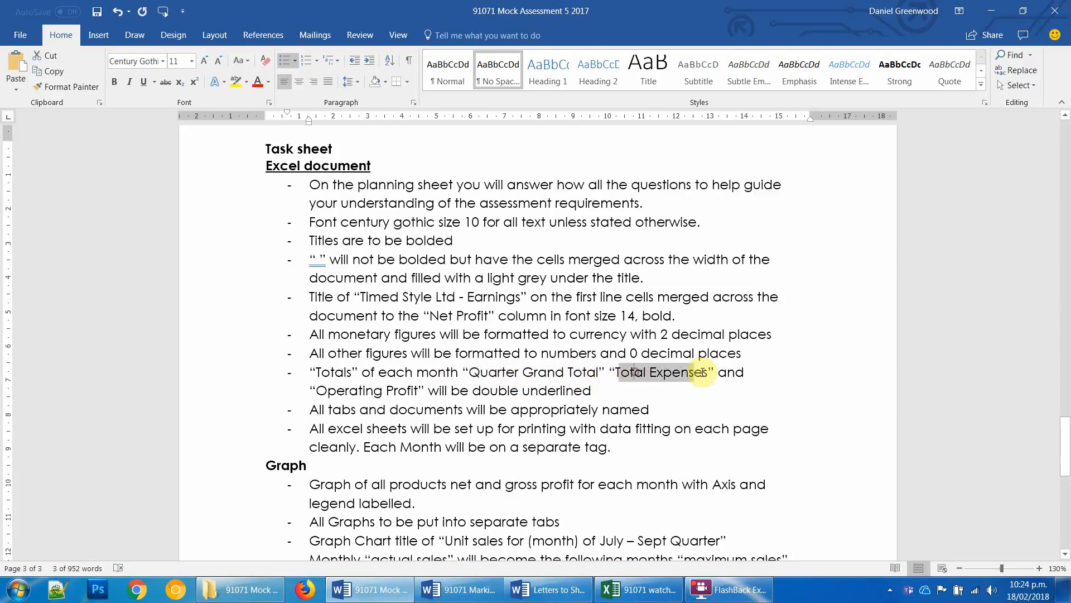
{"action": "left_click_drag", "start_coordinate": [317, 391], "coordinate": [584, 397]}
Step: Return to the Excel workbook and apply a double-line bottom border to the Totals row cells B13:G13
{"action": "key", "text": "alt+Tab"}
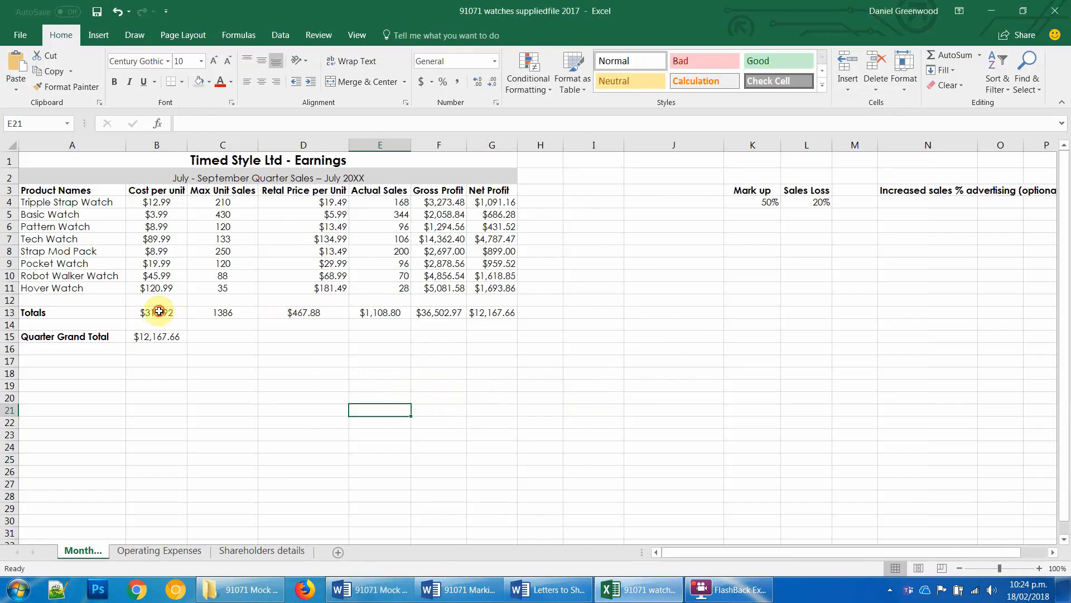
{"action": "left_click_drag", "start_coordinate": [159, 311], "coordinate": [499, 315]}
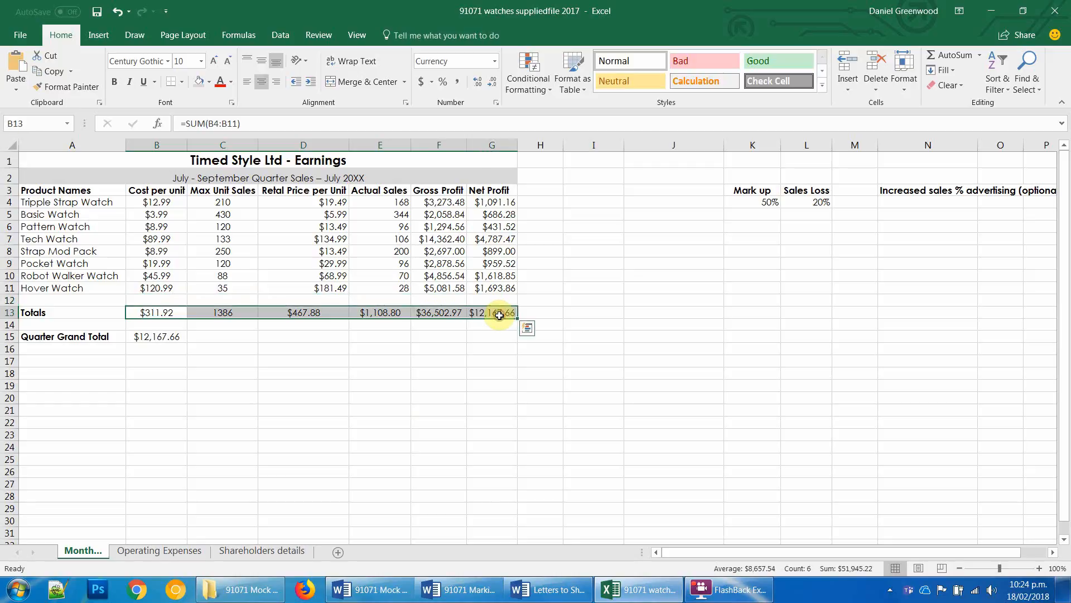
{"action": "key", "text": "ctrl+1"}
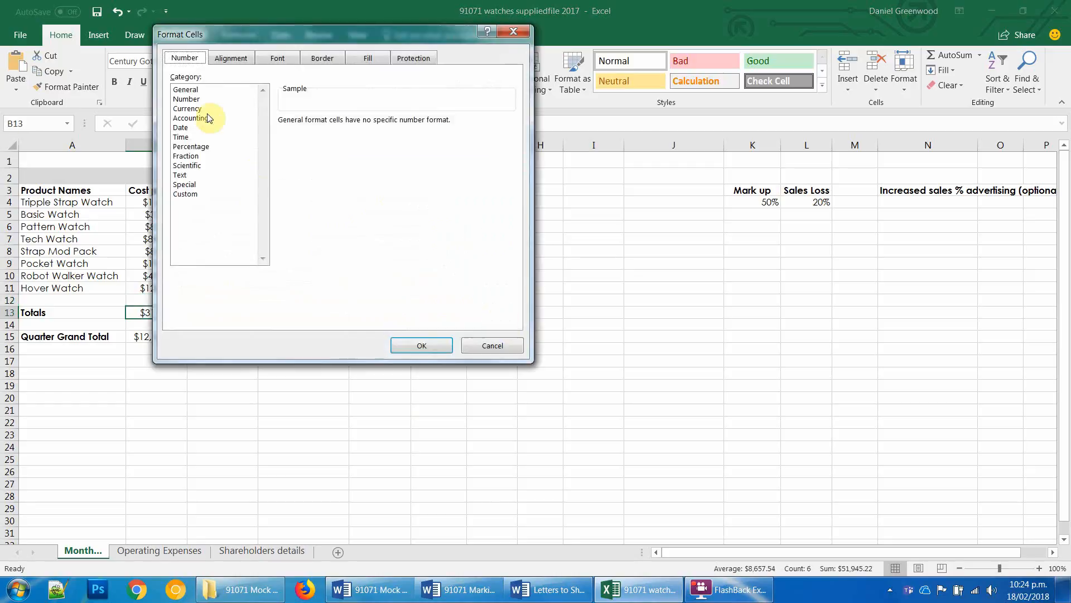
{"action": "left_click", "coordinate": [322, 59]}
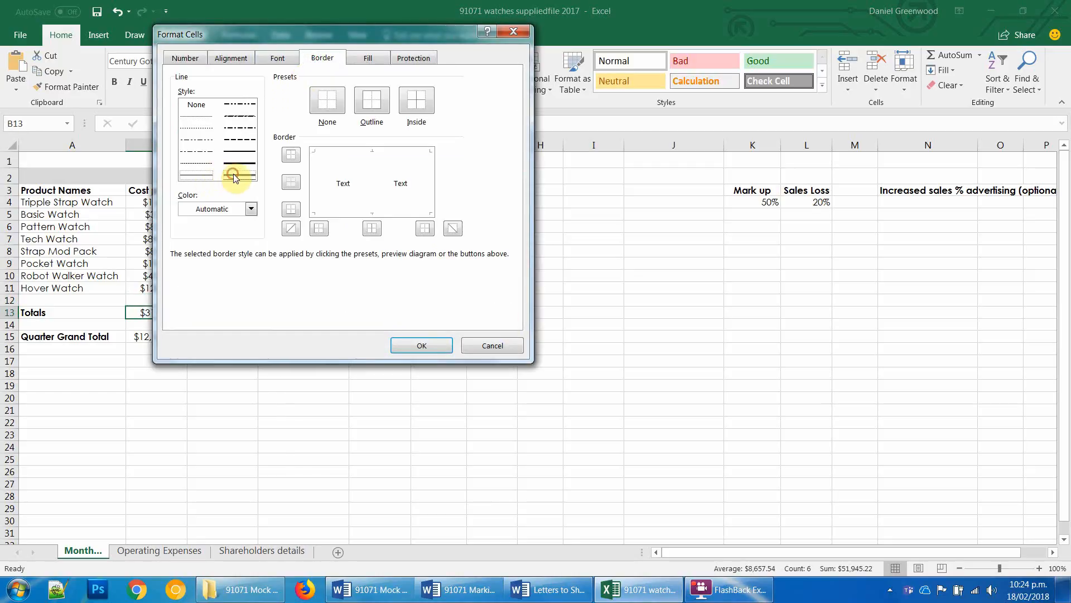
{"action": "left_click", "coordinate": [291, 208]}
{"action": "left_click", "coordinate": [422, 345]}
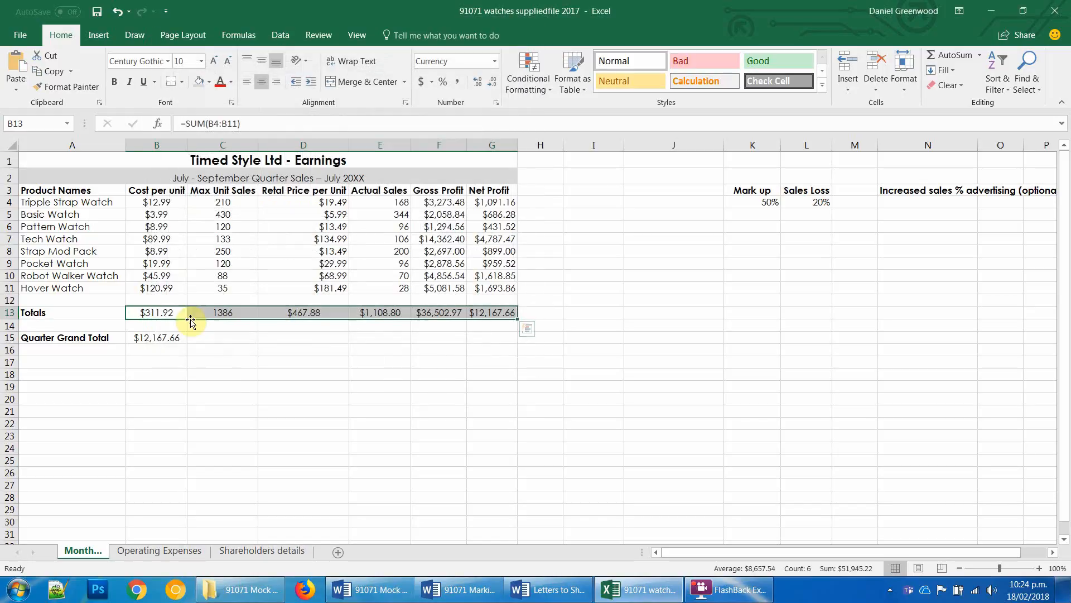
Step: Apply a double-line bottom border to the Quarter Grand Total cell B15
{"action": "left_click", "coordinate": [161, 338]}
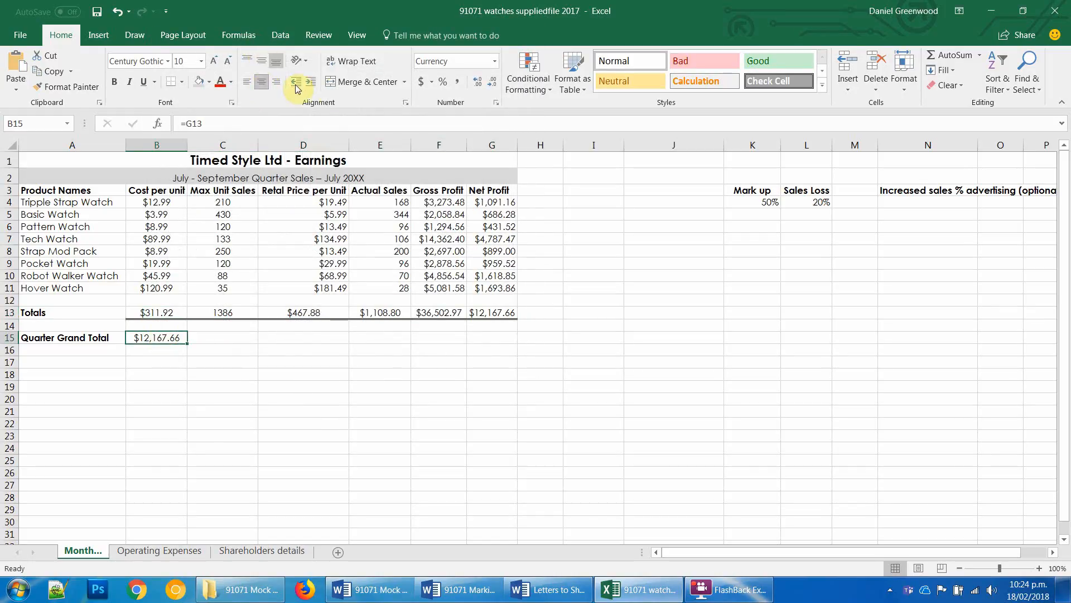
{"action": "key", "text": "ctrl+1"}
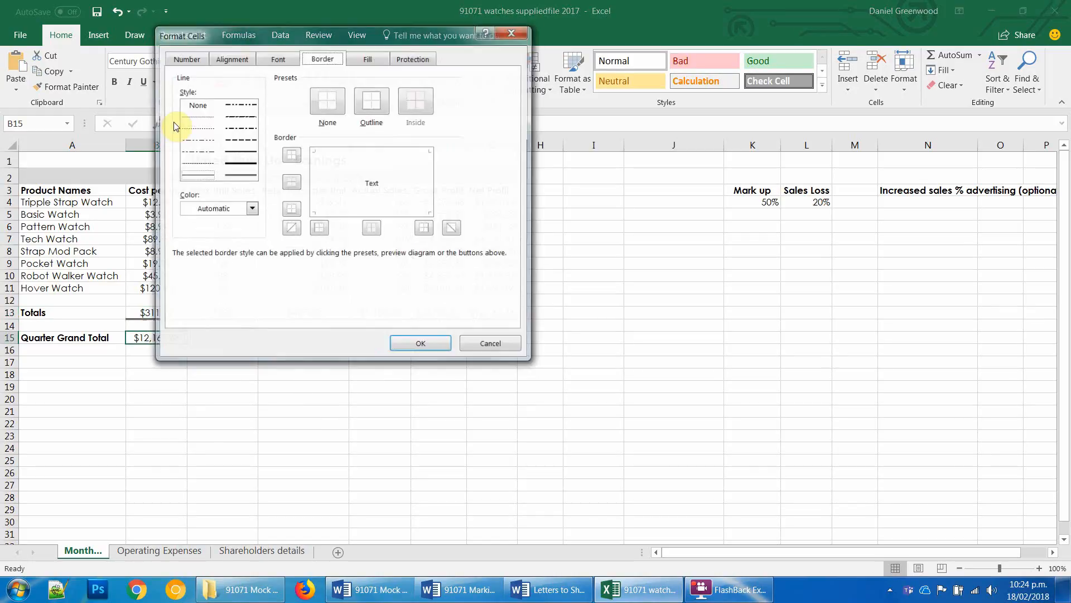
{"action": "left_click", "coordinate": [239, 175]}
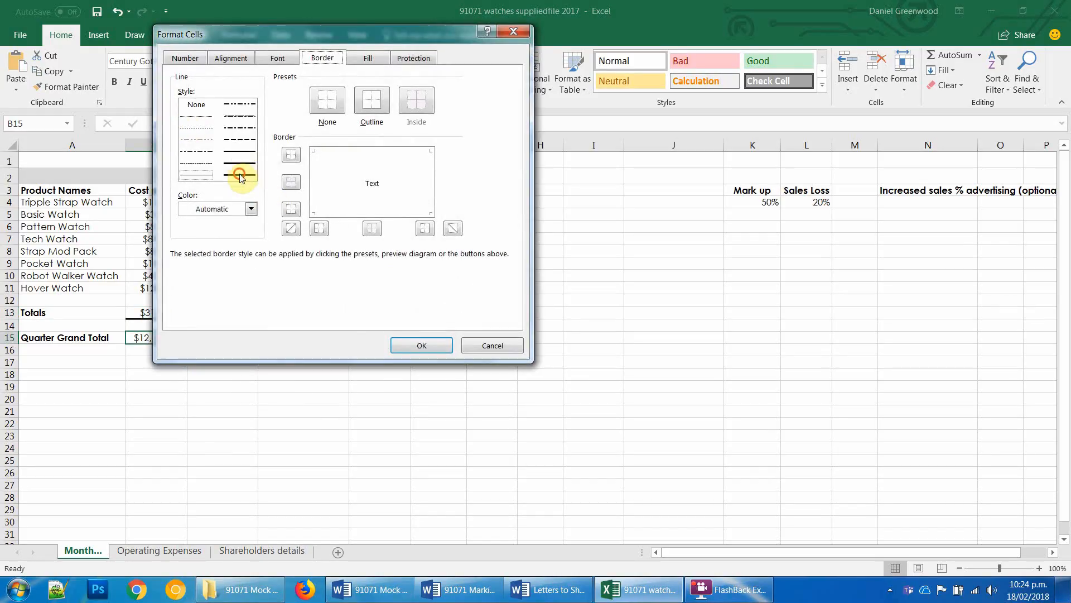
{"action": "left_click", "coordinate": [290, 209]}
{"action": "left_click", "coordinate": [422, 347]}
{"action": "left_click", "coordinate": [293, 409]}
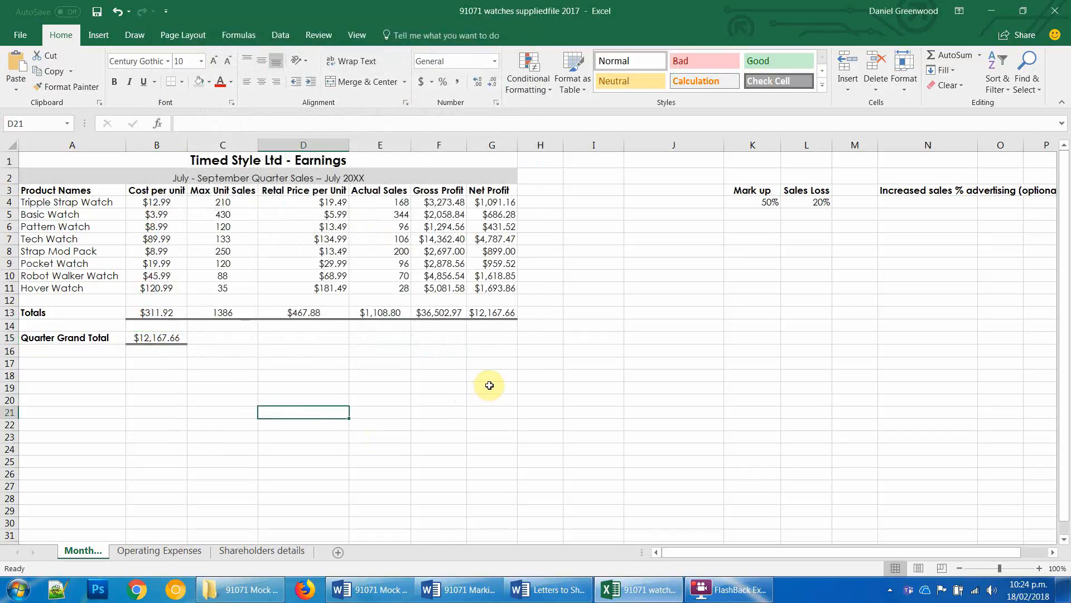
Step: Check the task sheet's tab naming requirement in Word, and rename the workbook's monthly sheet as July
{"action": "key", "text": "alt+Tab"}
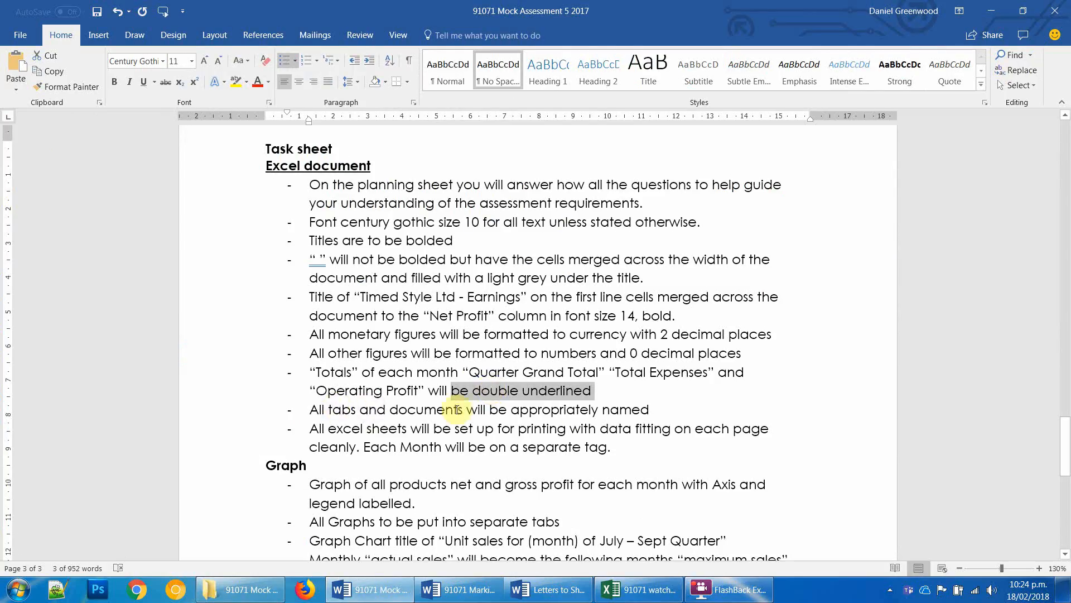
{"action": "key", "text": "alt+Tab"}
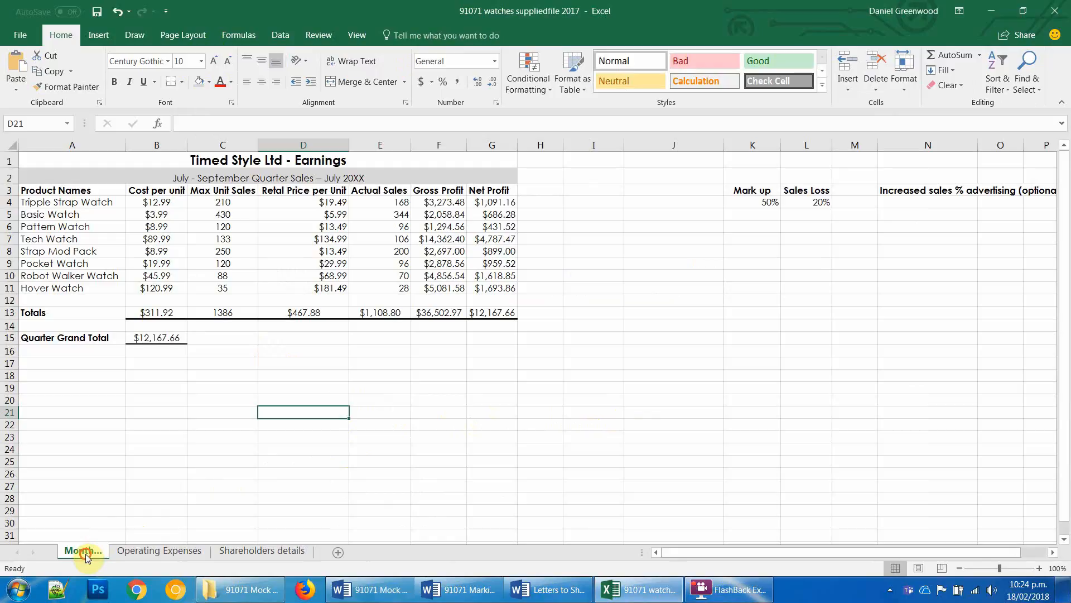
{"action": "double_click", "coordinate": [85, 552]}
{"action": "type", "text": "July"}
{"action": "key", "text": "Return"}
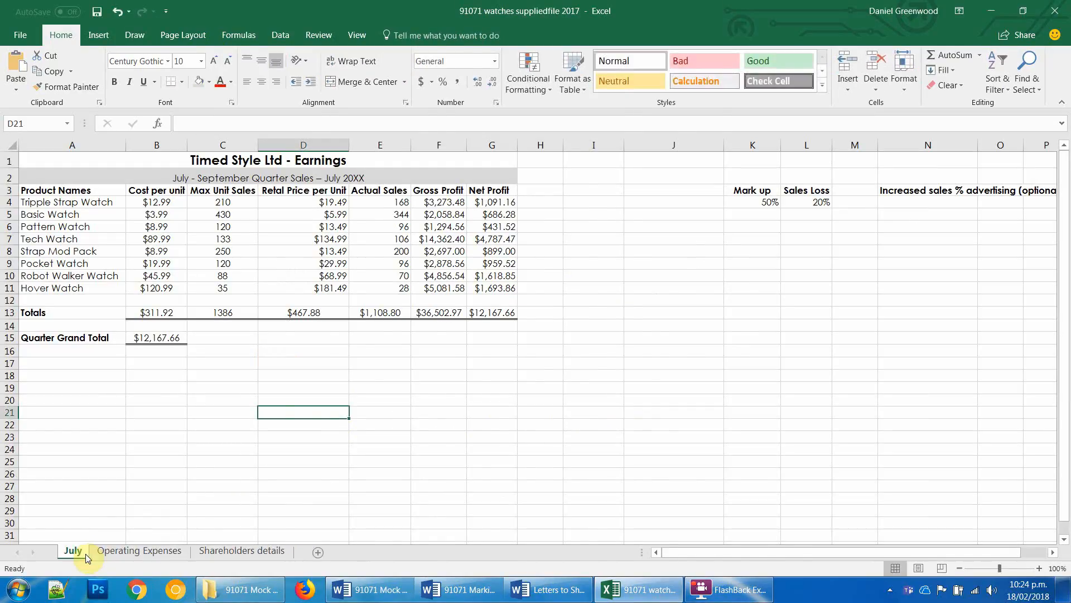
Step: Check the task sheet's printing requirement in Word, and set the July sheet's print area to A1:G15
{"action": "key", "text": "alt+Tab"}
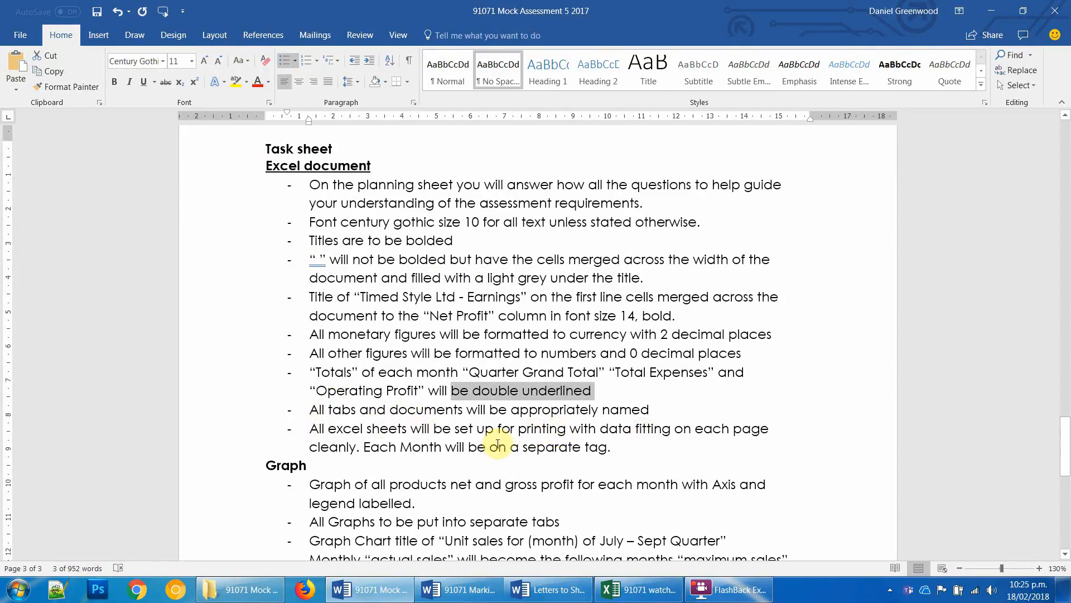
{"action": "key", "text": "alt+Tab"}
{"action": "left_click_drag", "start_coordinate": [54, 161], "coordinate": [405, 337]}
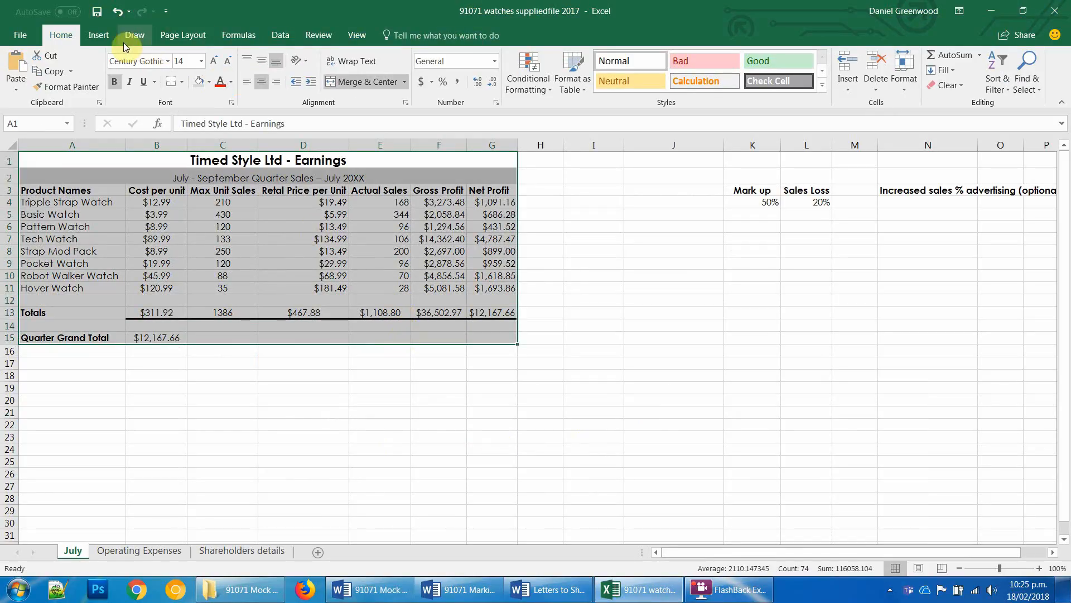
{"action": "left_click", "coordinate": [182, 34]}
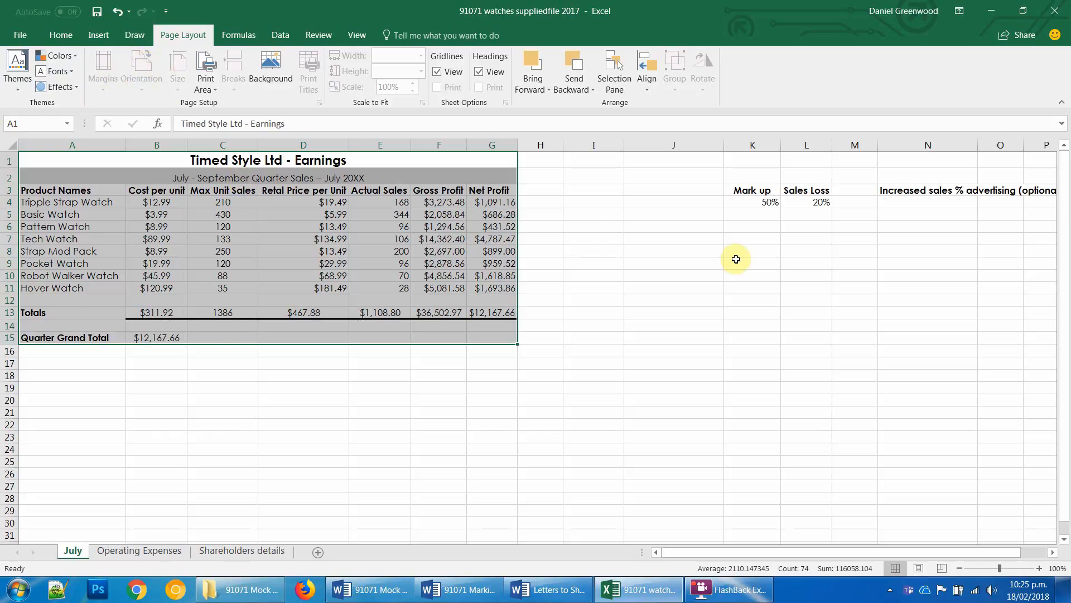
{"action": "left_click", "coordinate": [215, 92]}
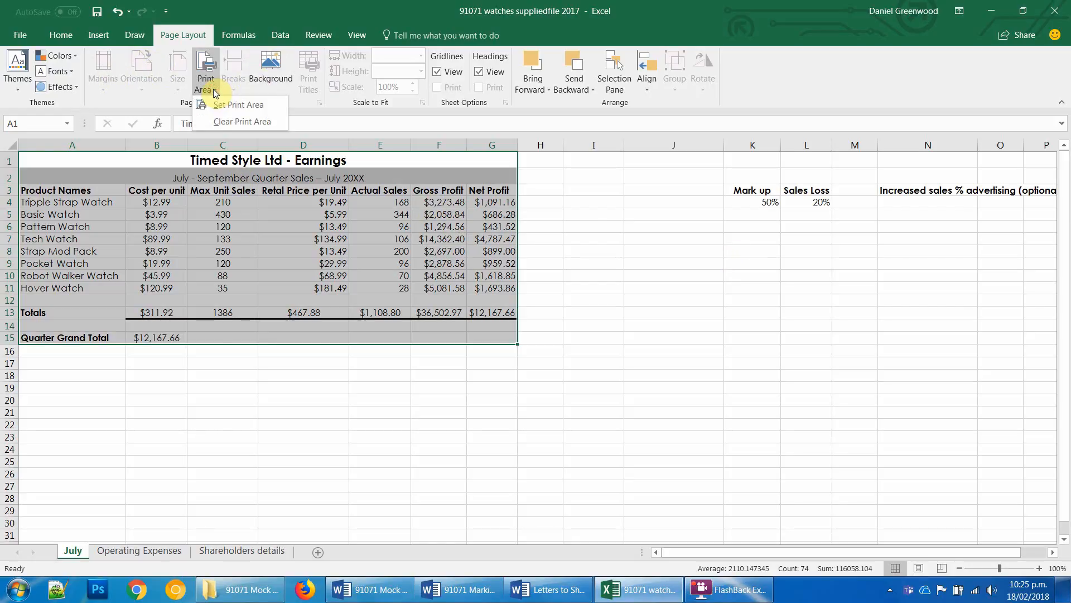
{"action": "left_click", "coordinate": [267, 105]}
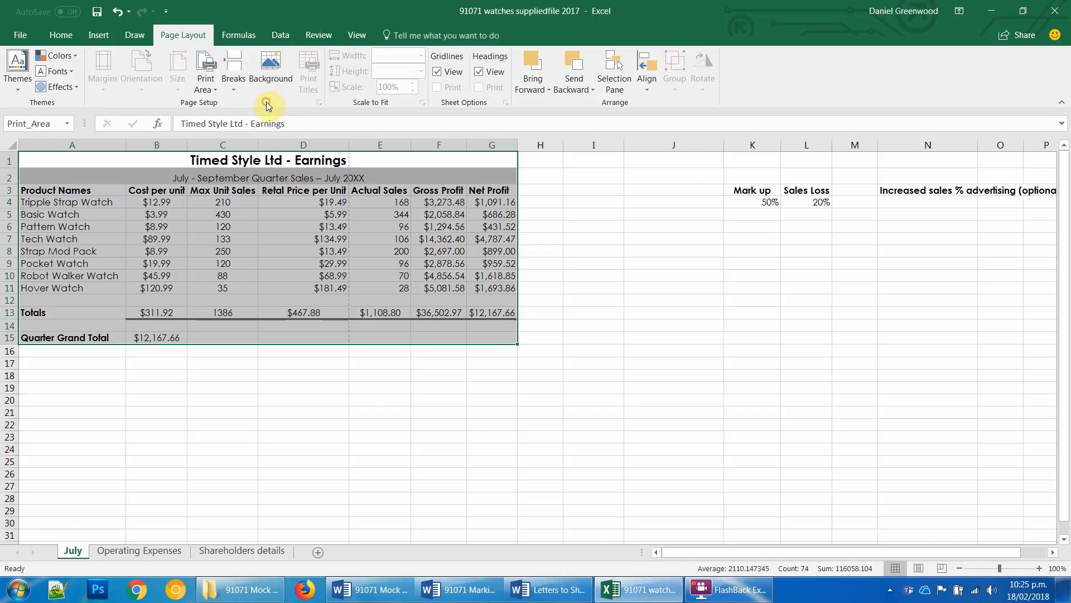
{"action": "left_click", "coordinate": [544, 426]}
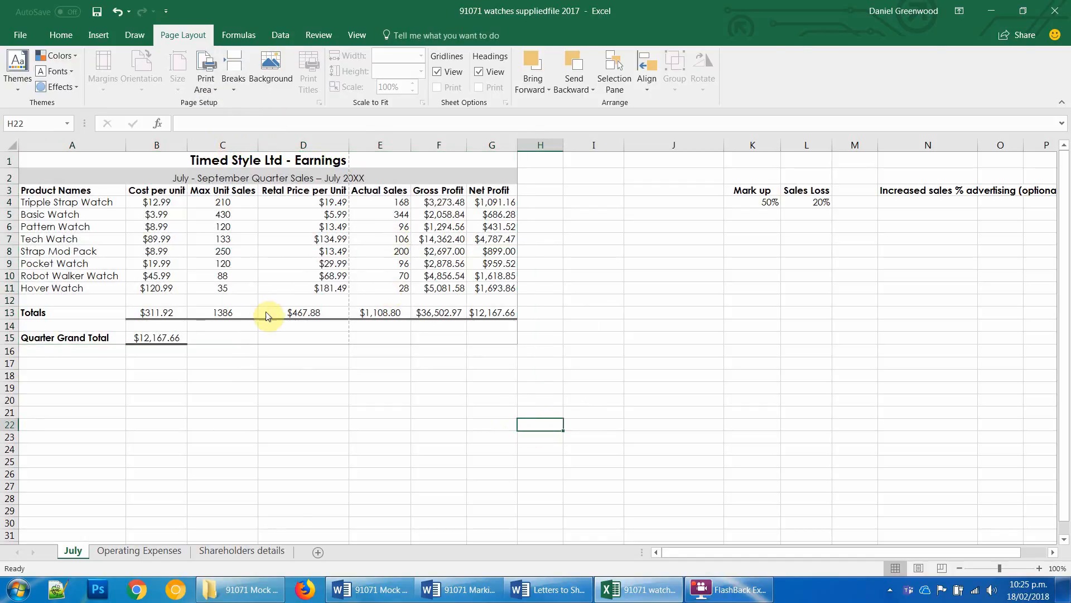
Step: Try to preview the July sheet for printing, and return to the worksheet
{"action": "key", "text": "ctrl+p"}
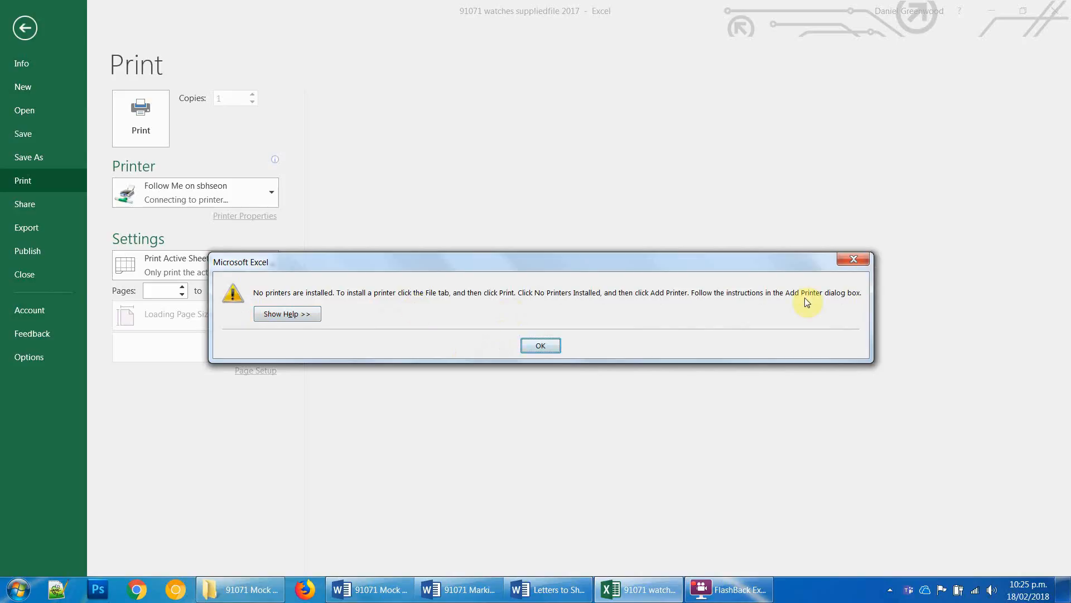
{"action": "left_click", "coordinate": [854, 260]}
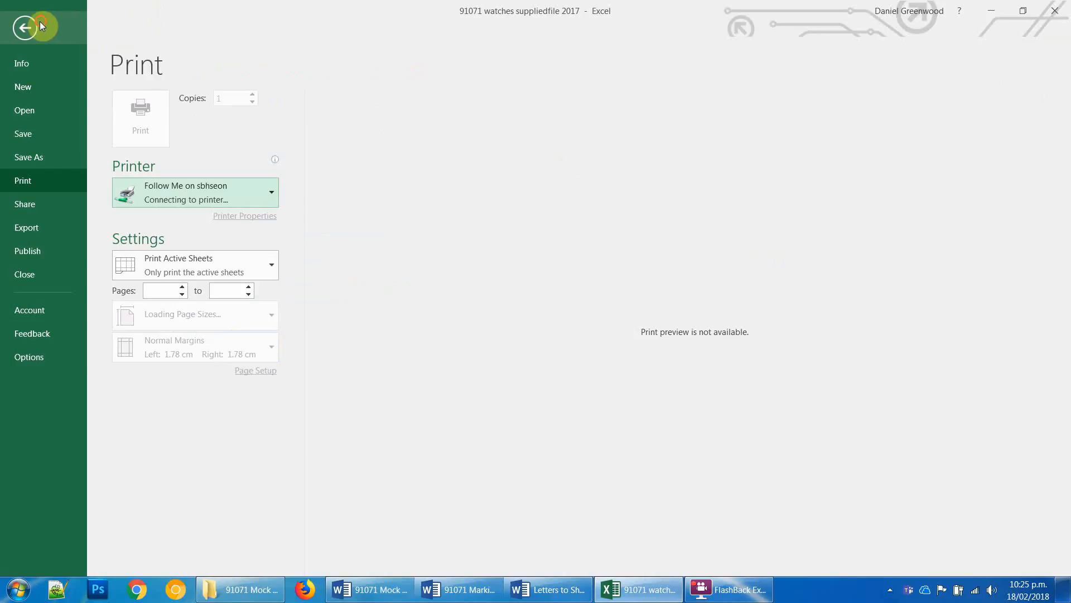
{"action": "left_click", "coordinate": [39, 23]}
{"action": "left_click_drag", "start_coordinate": [747, 135], "coordinate": [937, 106]}
{"action": "left_click_drag", "start_coordinate": [756, 170], "coordinate": [699, 402]}
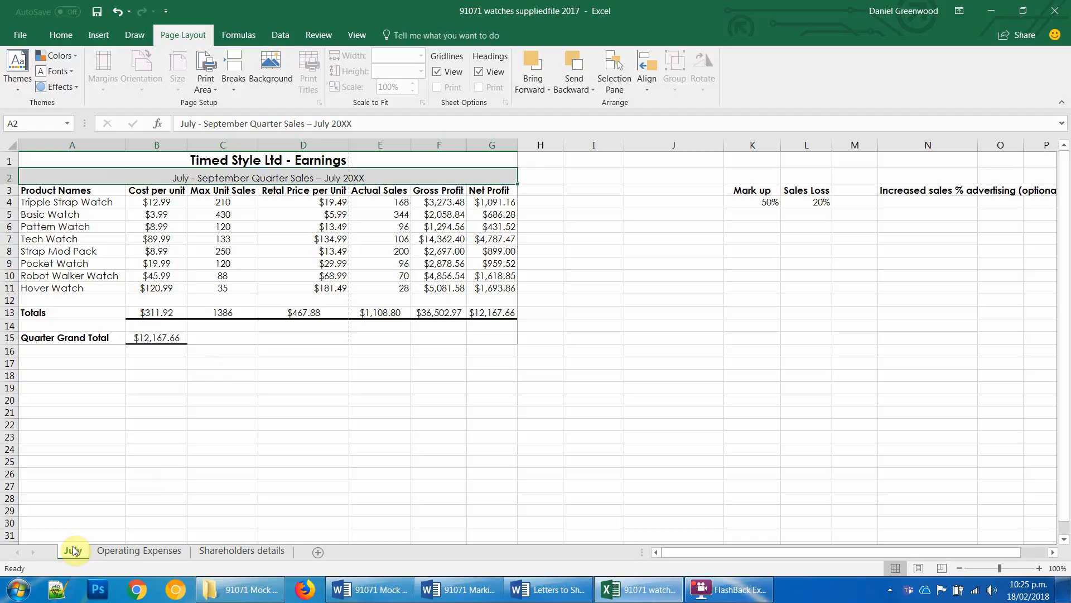
Step: Consult the assessment document in Word, and change the Quarter Grand Total formula in B15 to =G13*3 in the workbook
{"action": "left_click", "coordinate": [385, 589]}
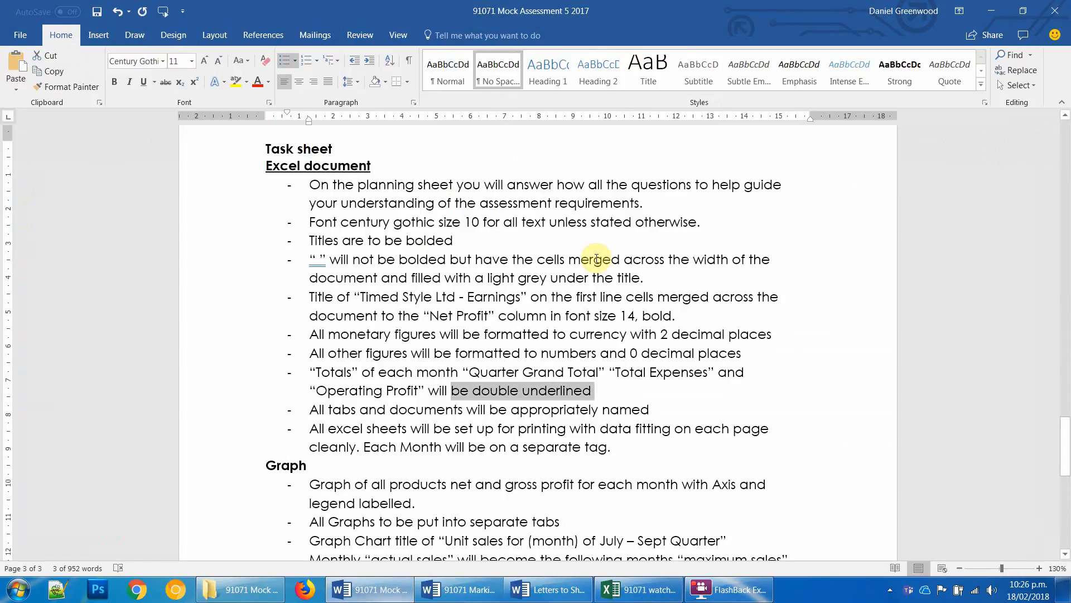
{"action": "left_click_drag", "start_coordinate": [1063, 425], "coordinate": [1067, 317]}
{"action": "key", "text": "alt+Tab"}
{"action": "left_click", "coordinate": [156, 338]}
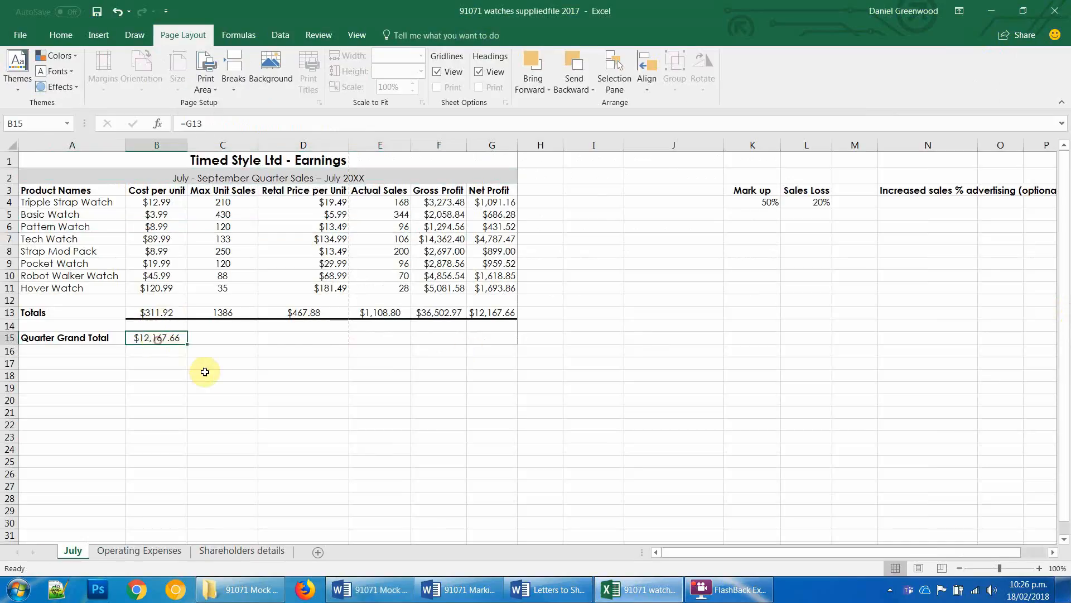
{"action": "left_click", "coordinate": [205, 125]}
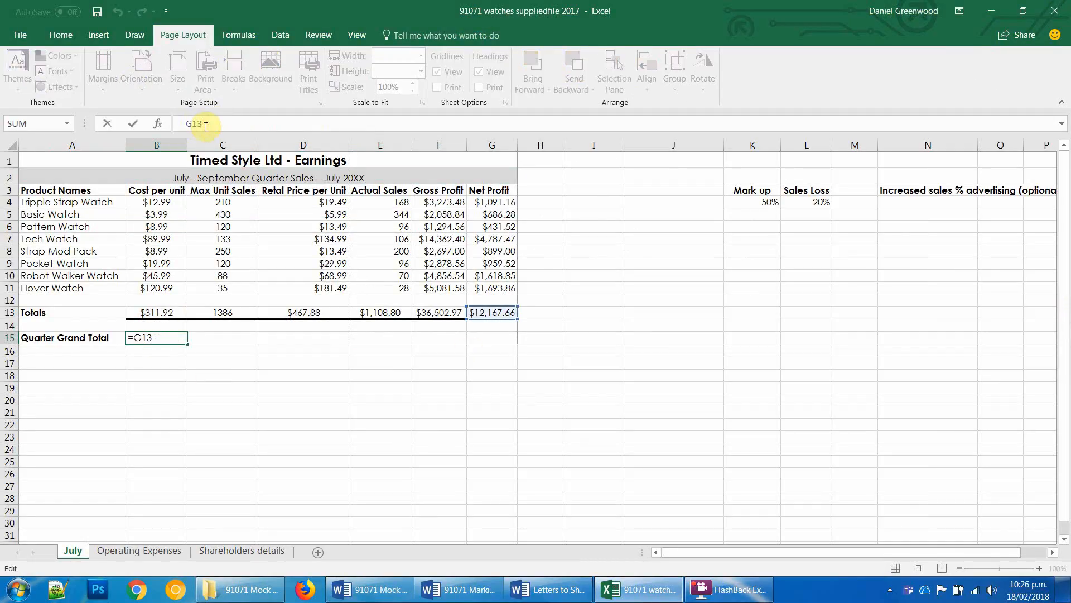
{"action": "key", "text": "Return"}
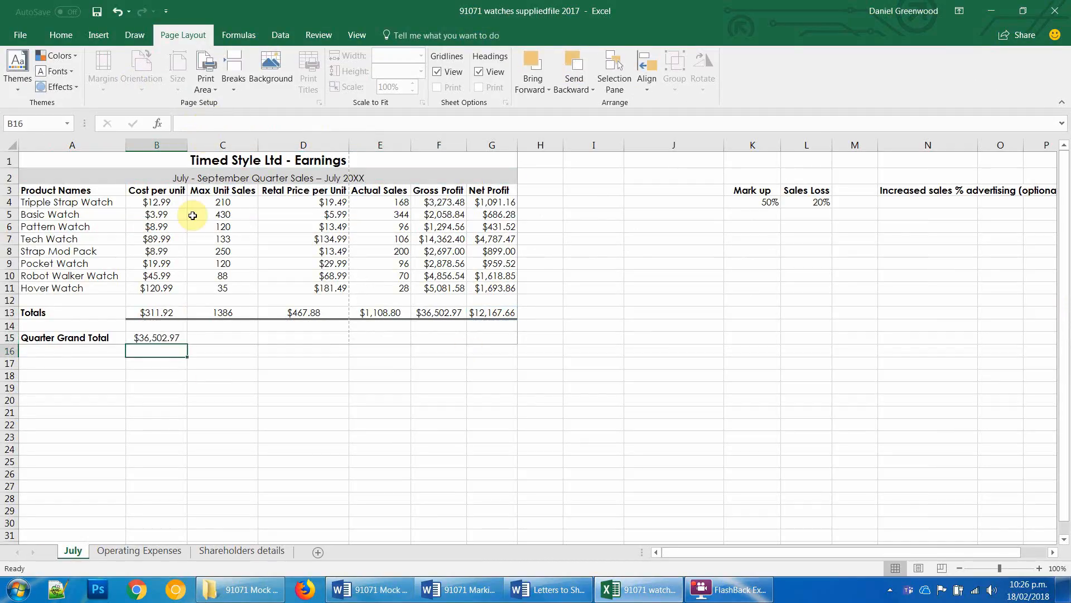
Step: Restore the Quarter Grand Total formula in B15 to =G13
{"action": "left_click", "coordinate": [164, 337]}
{"action": "left_click", "coordinate": [227, 124]}
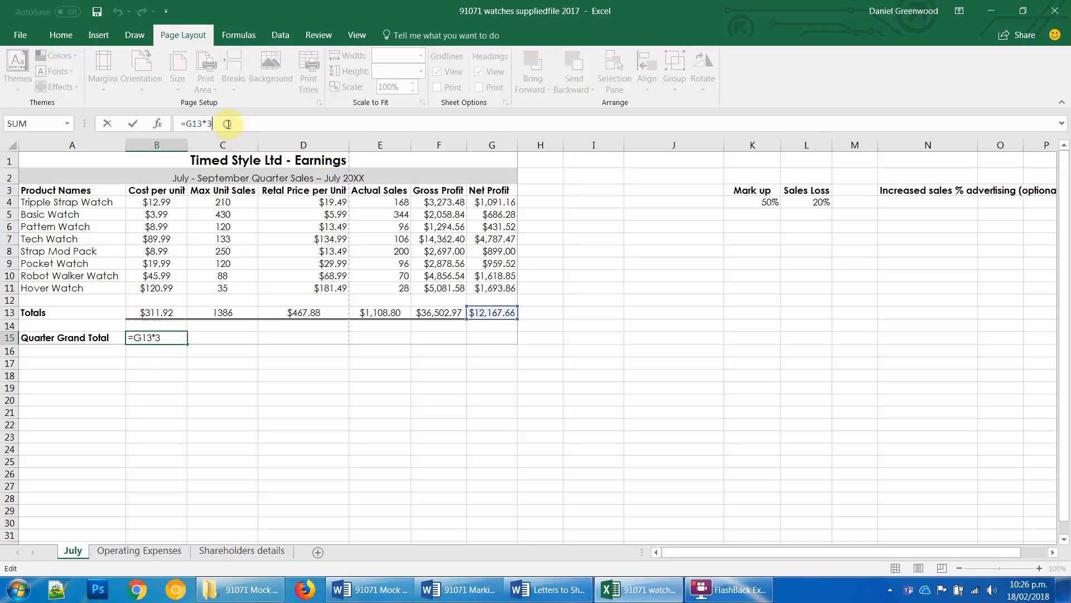
{"action": "key", "text": "BackSpace"}
{"action": "key", "text": "BackSpace"}
{"action": "key", "text": "BackSpace"}
{"action": "key", "text": "alt"}
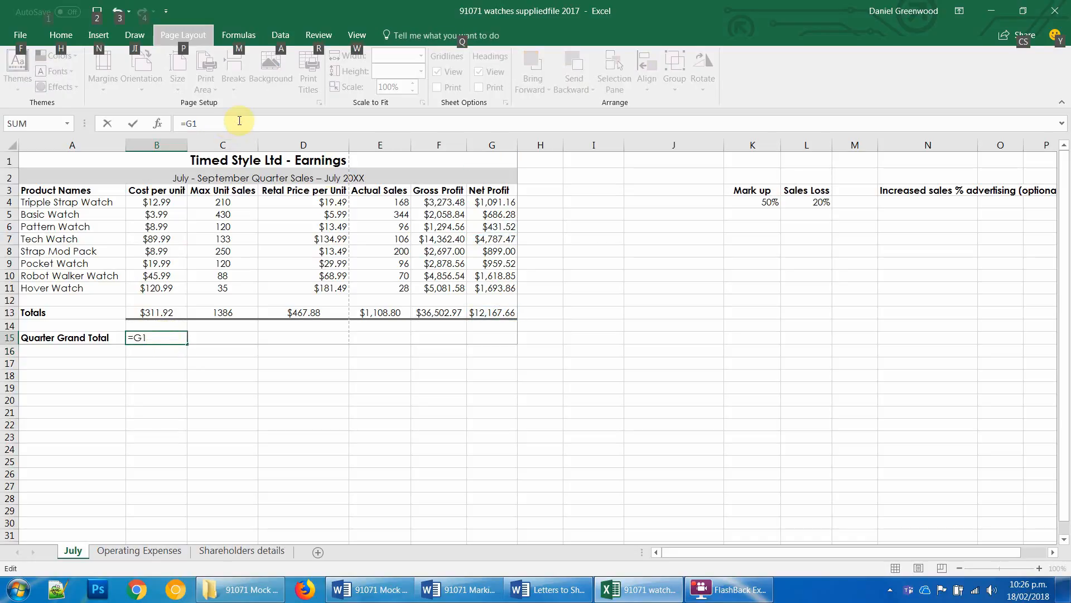
{"action": "left_click", "coordinate": [210, 123]}
{"action": "type", "text": "3"}
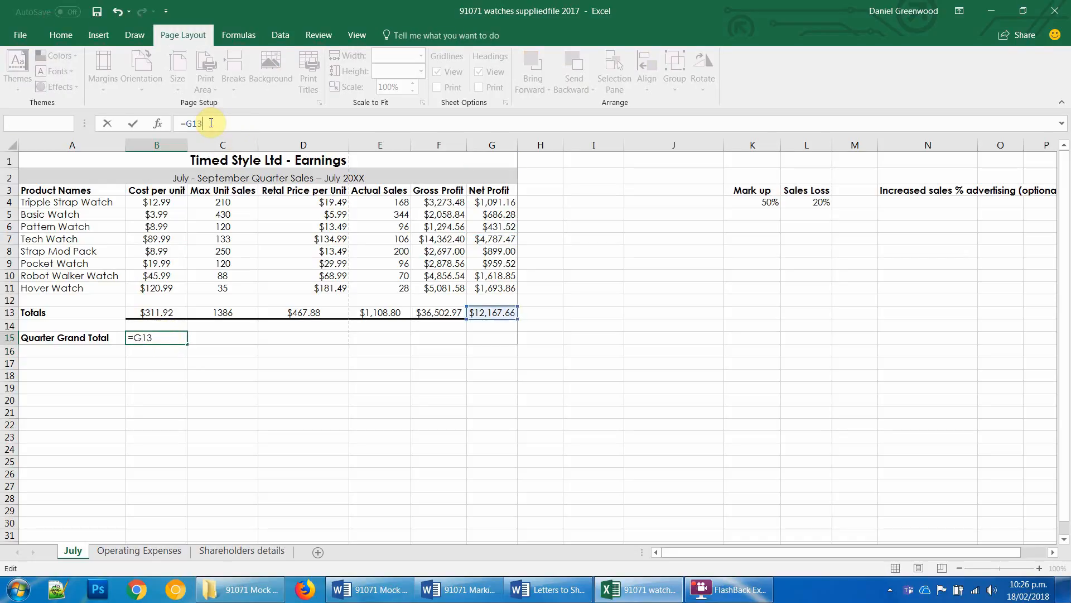
{"action": "key", "text": "Return"}
Step: Check the Company set up rule on the next month's Maximum Sales in the Word assessment, and select July's Actual Sales E4:E11 in Excel
{"action": "key", "text": "alt+Tab"}
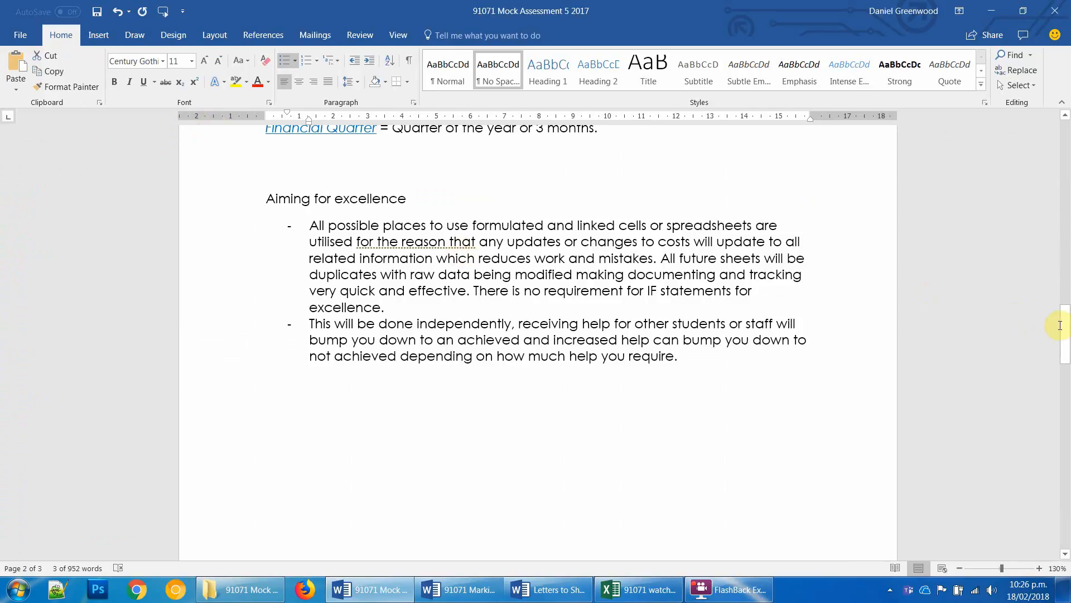
{"action": "left_click_drag", "start_coordinate": [1065, 335], "coordinate": [1067, 223]}
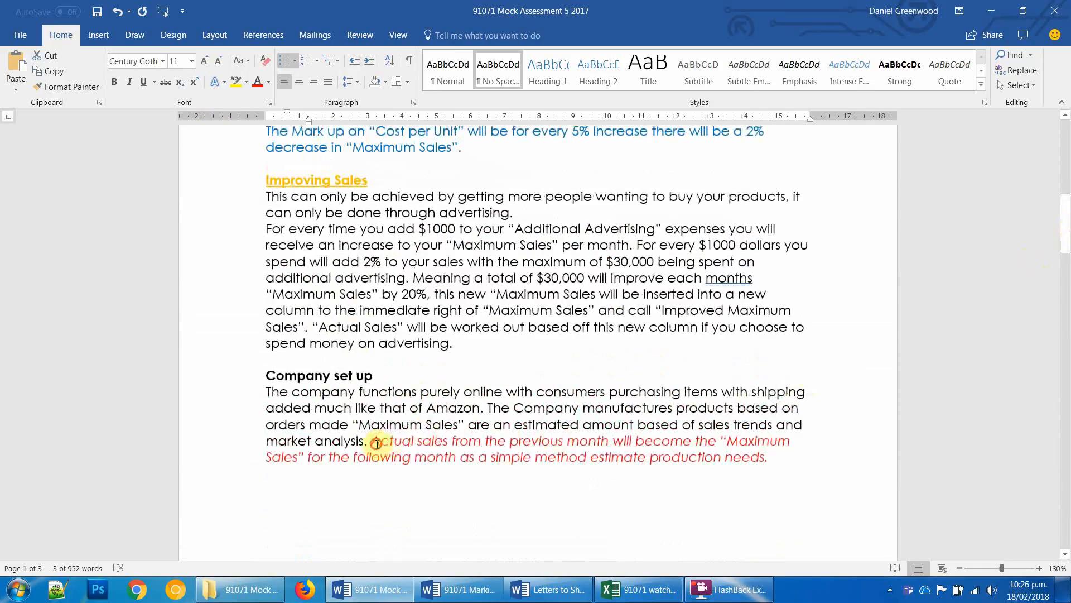
{"action": "left_click_drag", "start_coordinate": [375, 443], "coordinate": [775, 458]}
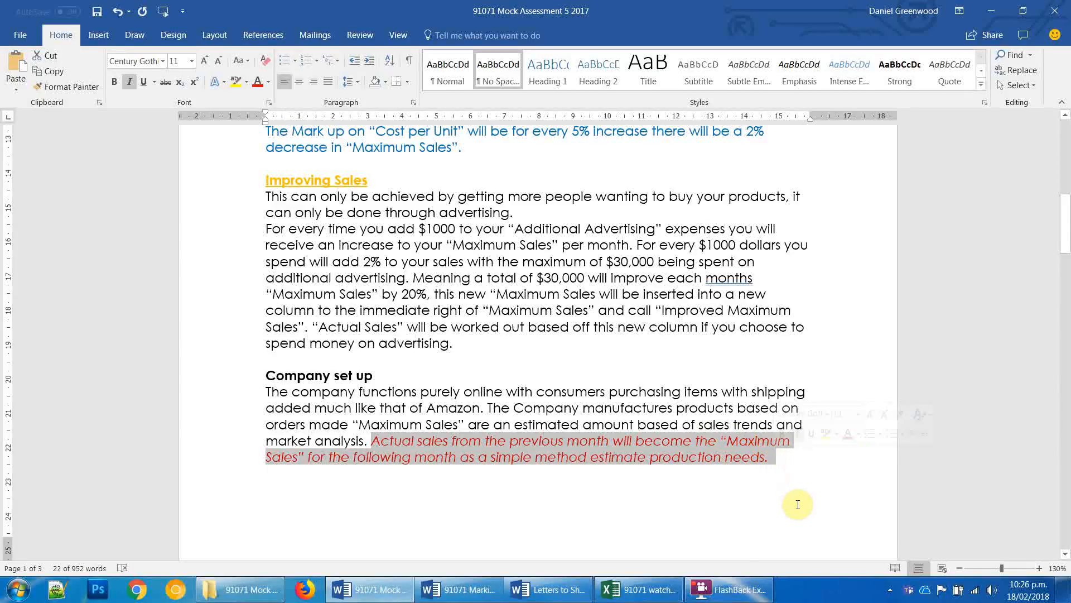
{"action": "key", "text": "alt+Tab"}
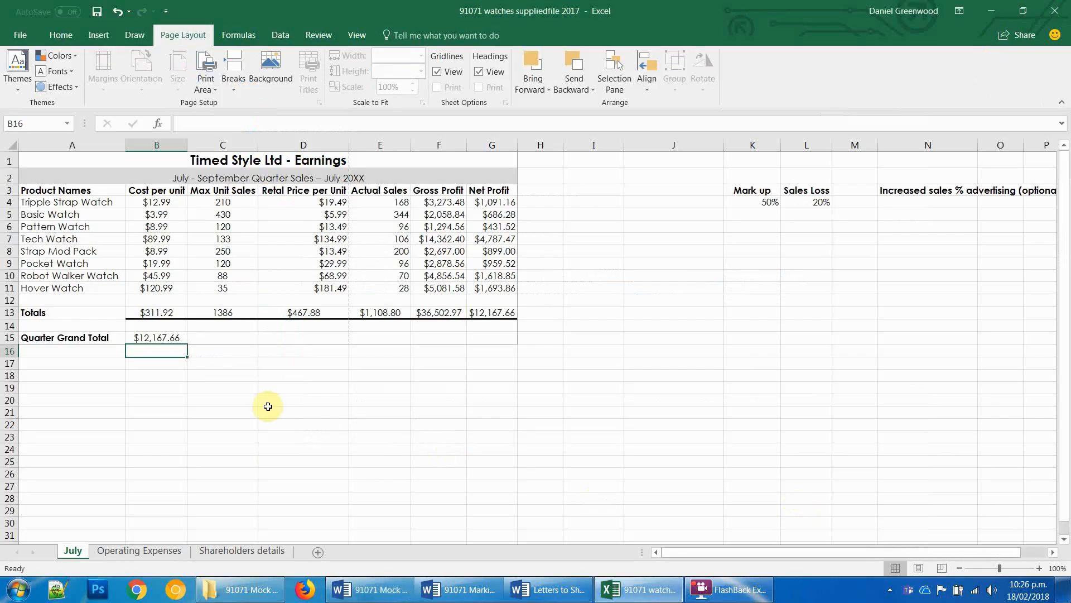
{"action": "left_click_drag", "start_coordinate": [391, 202], "coordinate": [391, 287]}
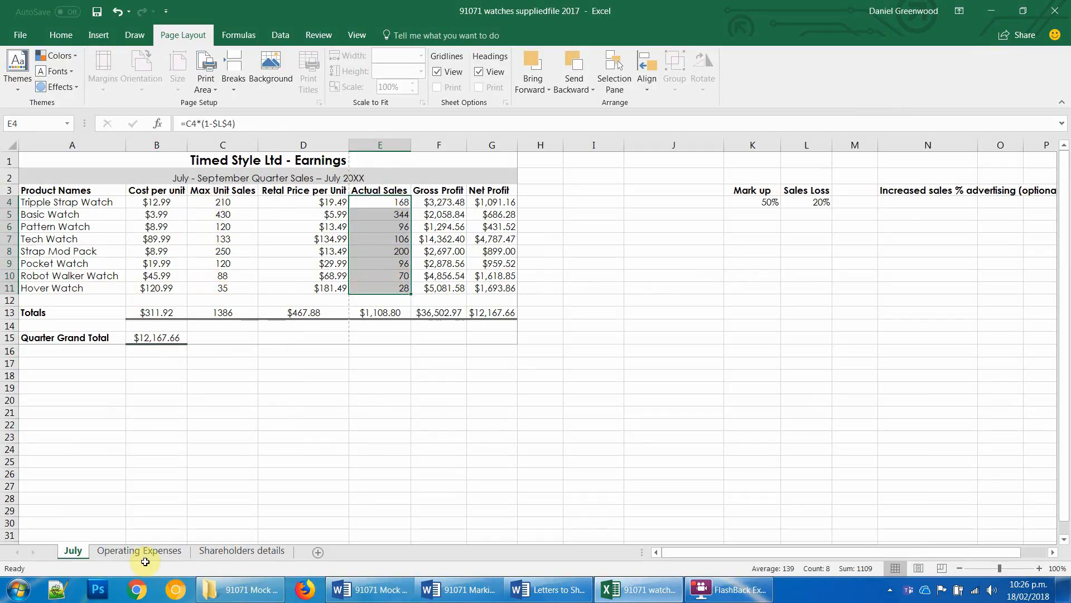
Step: Duplicate the July sheet within the workbook, name the copy August, and place it directly after July
{"action": "right_click", "coordinate": [68, 553]}
{"action": "left_click", "coordinate": [132, 435]}
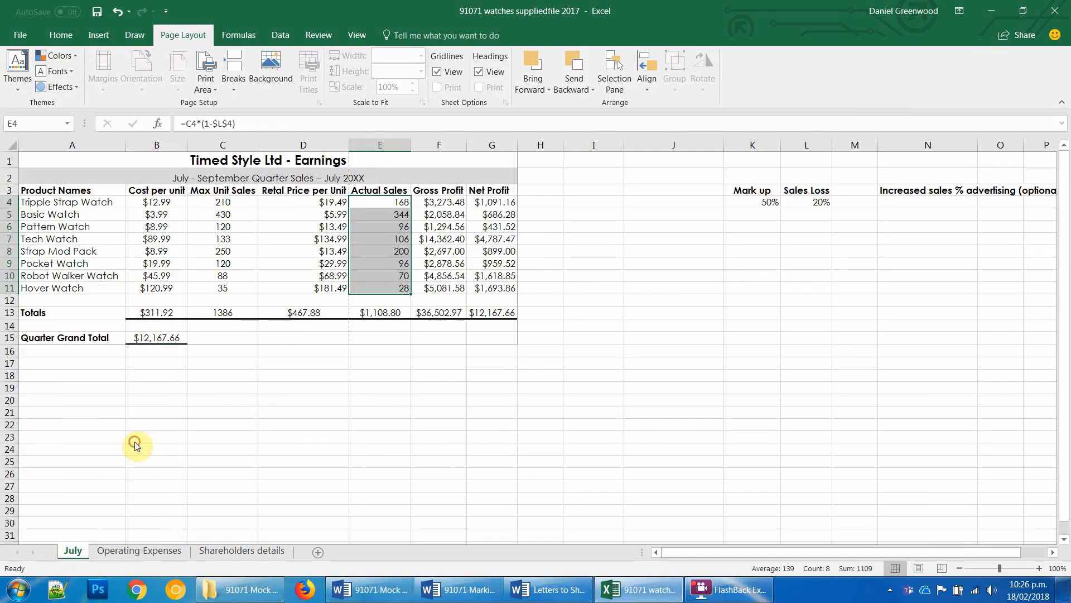
{"action": "left_click", "coordinate": [27, 496]}
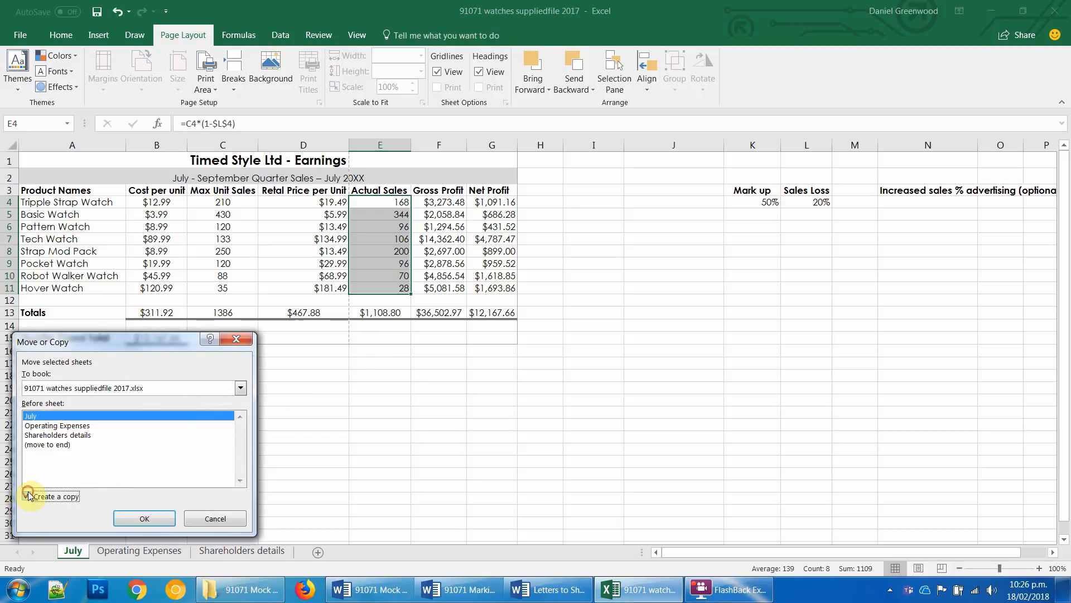
{"action": "left_click", "coordinate": [129, 521]}
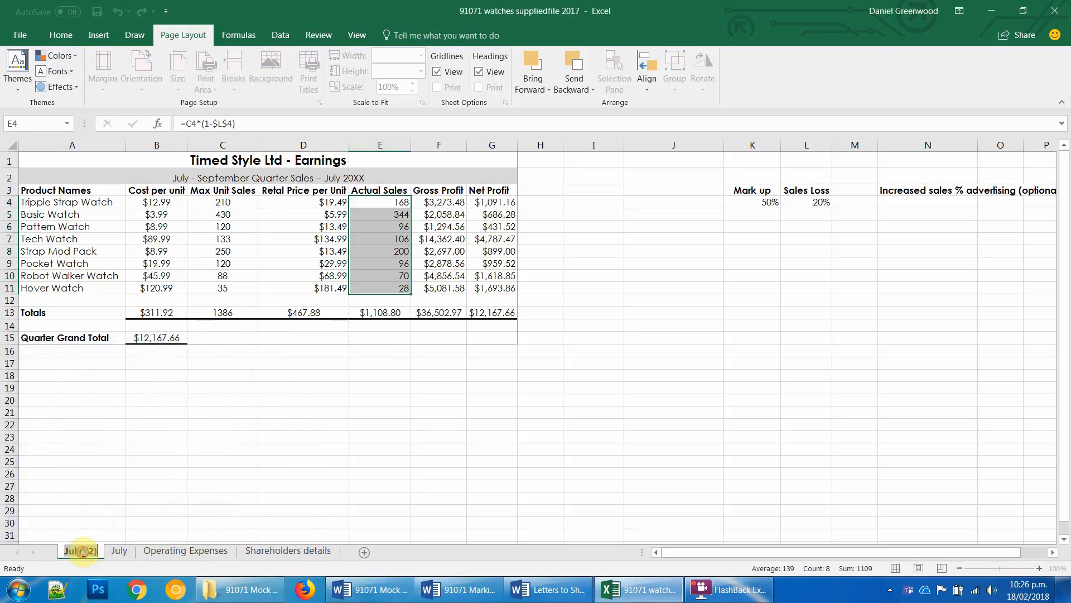
{"action": "double_click", "coordinate": [82, 552]}
{"action": "type", "text": "AUgust"}
{"action": "key", "text": "Return"}
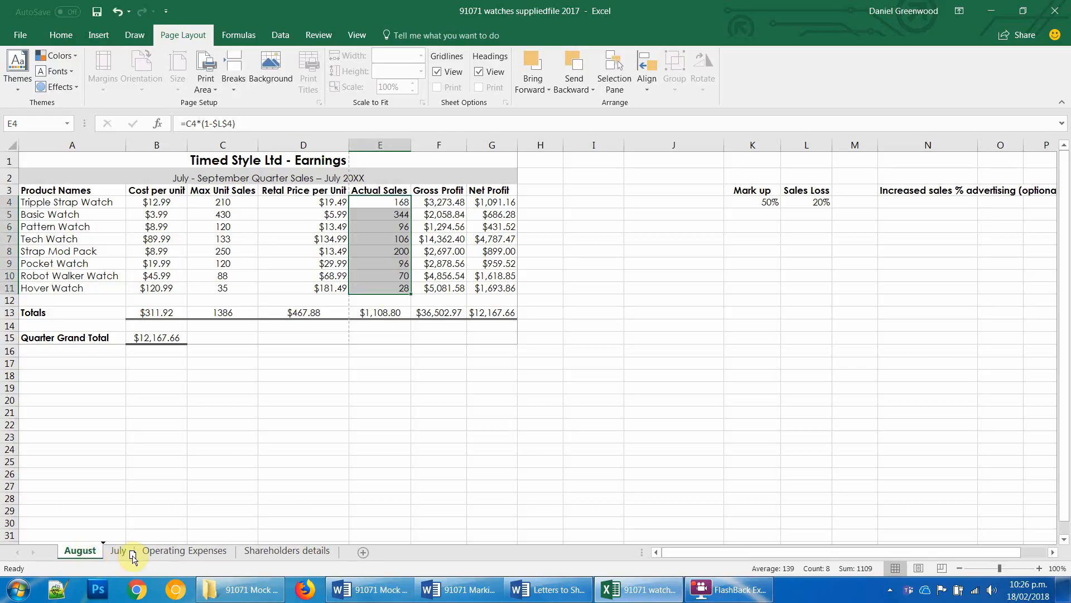
{"action": "left_click_drag", "start_coordinate": [133, 555], "coordinate": [139, 555]}
Step: Change the August sheet's subtitle in A2 to "July - September Quarter Sales –August 20XX"
{"action": "left_click", "coordinate": [188, 176]}
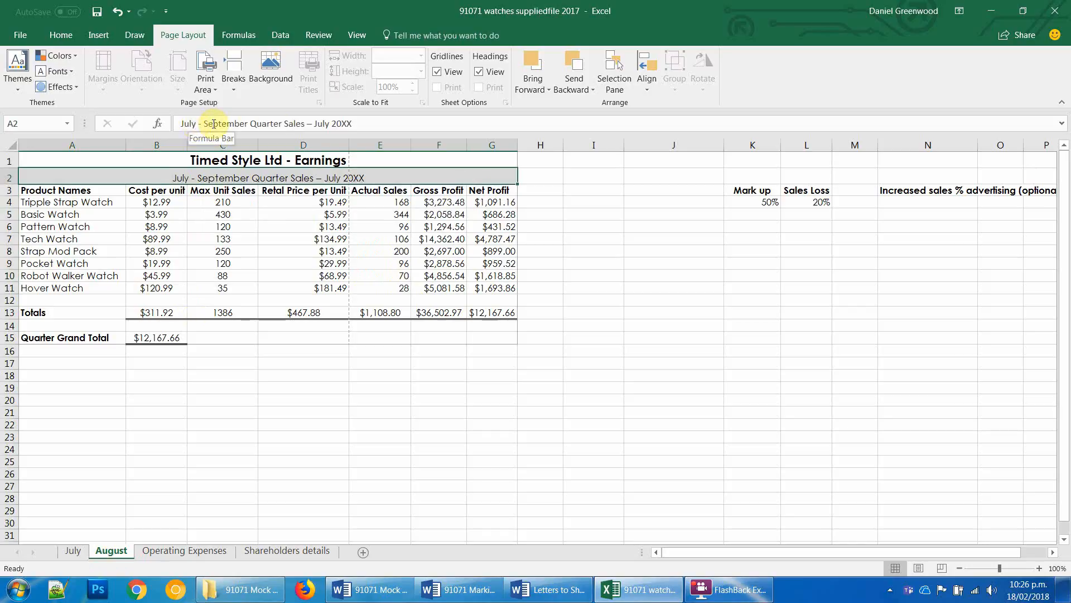
{"action": "left_click", "coordinate": [322, 123]}
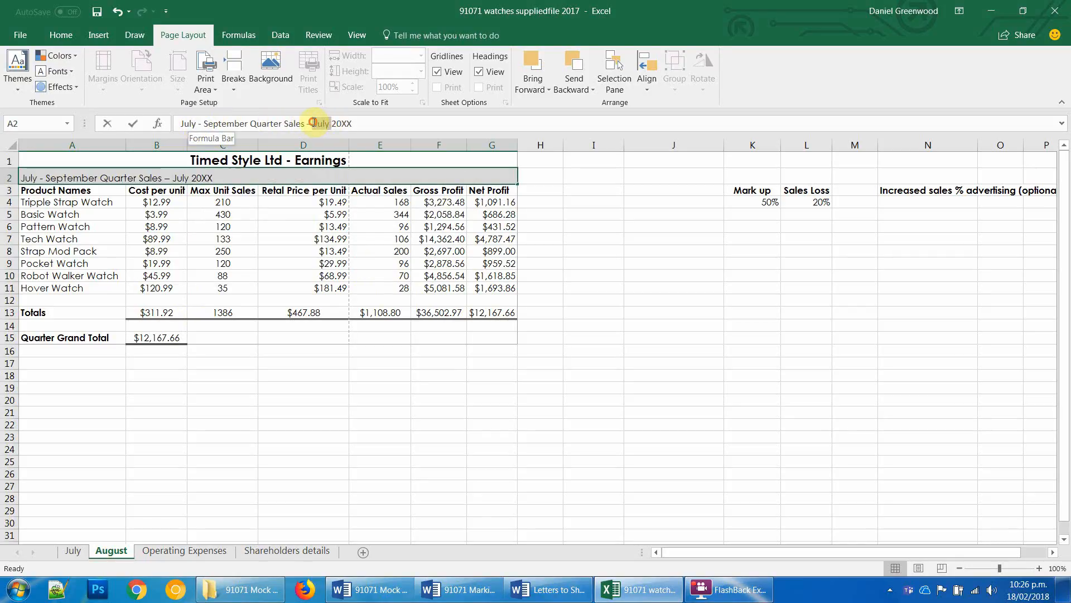
{"action": "type", "text": "A"}
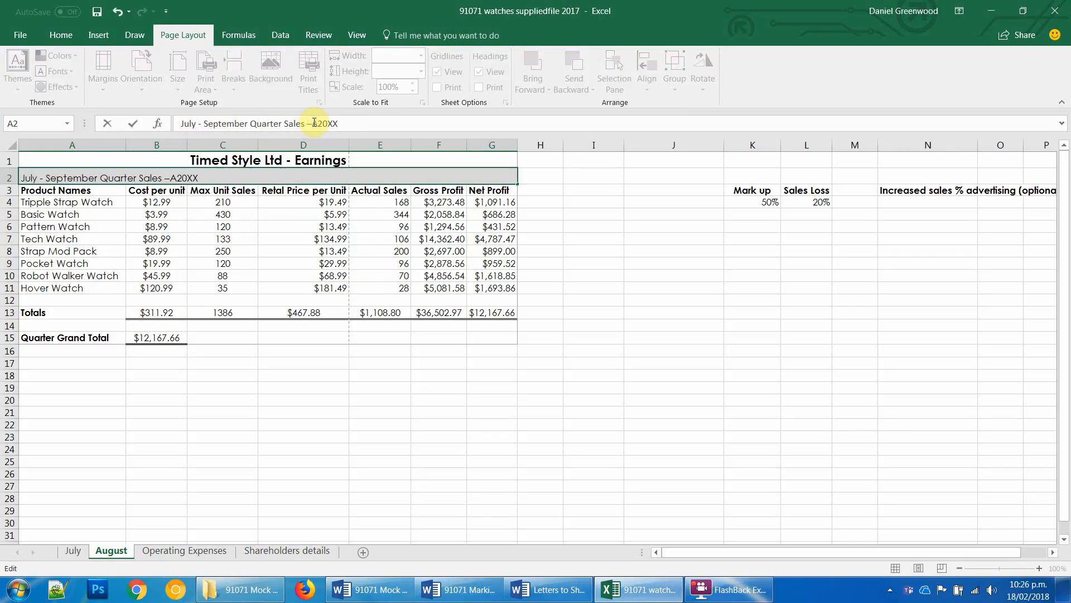
{"action": "type", "text": "ugust"}
{"action": "left_click", "coordinate": [371, 384]}
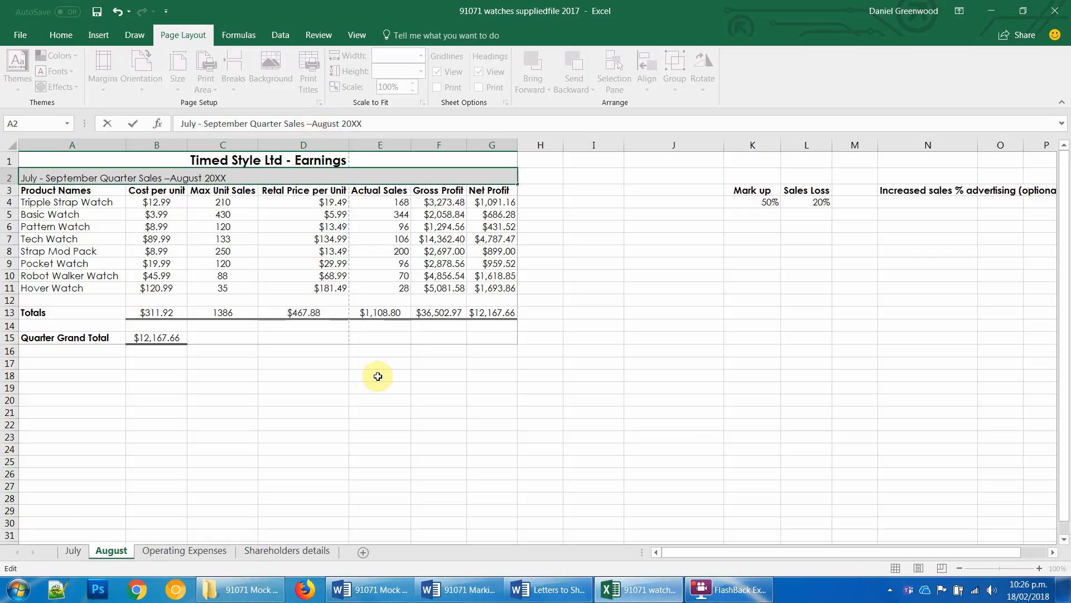
Step: Link August's Max Unit Sales in C4 to July's Actual Sales with =July!E4, and fill the formula to C11
{"action": "left_click", "coordinate": [233, 202]}
{"action": "type", "text": "="}
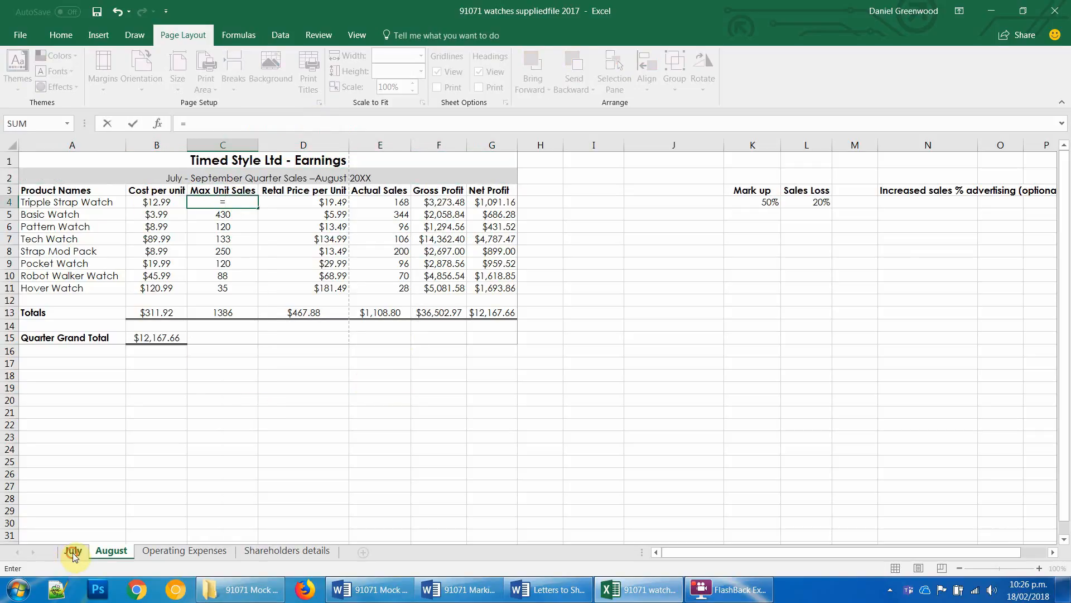
{"action": "left_click", "coordinate": [73, 552]}
{"action": "left_click", "coordinate": [379, 202]}
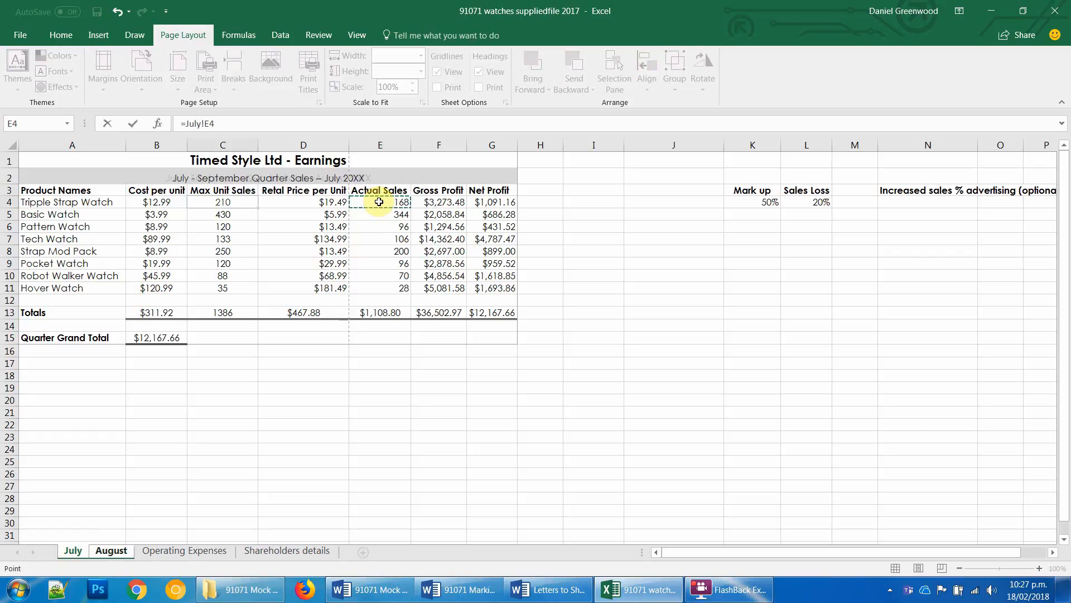
{"action": "key", "text": "Return"}
{"action": "left_click_drag", "start_coordinate": [260, 208], "coordinate": [256, 291]}
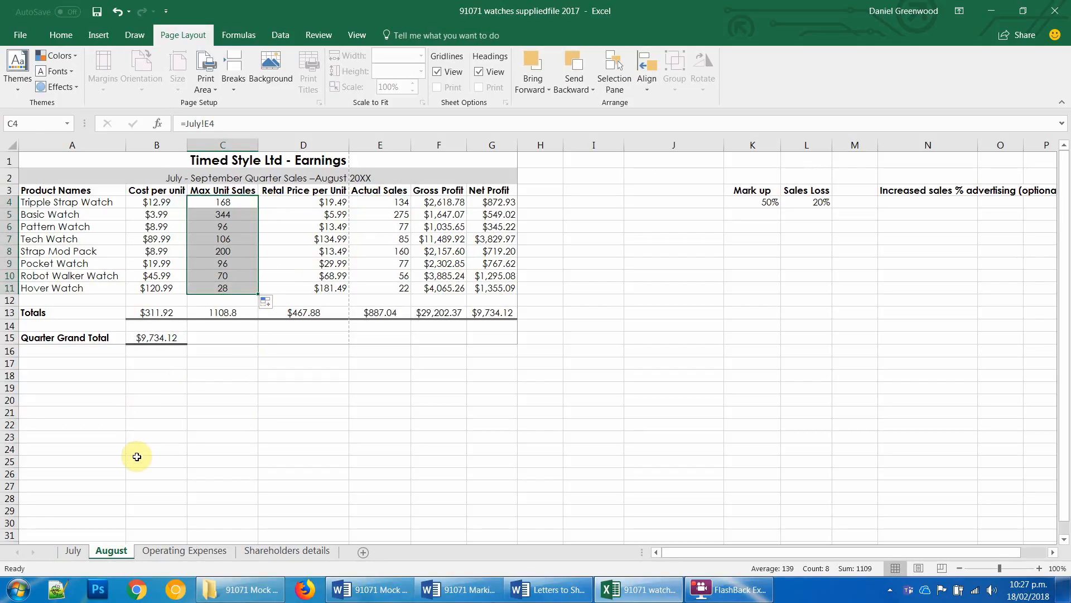
Step: Duplicate the August sheet, inserting the copy before August, and rename the copy September
{"action": "right_click", "coordinate": [120, 552]}
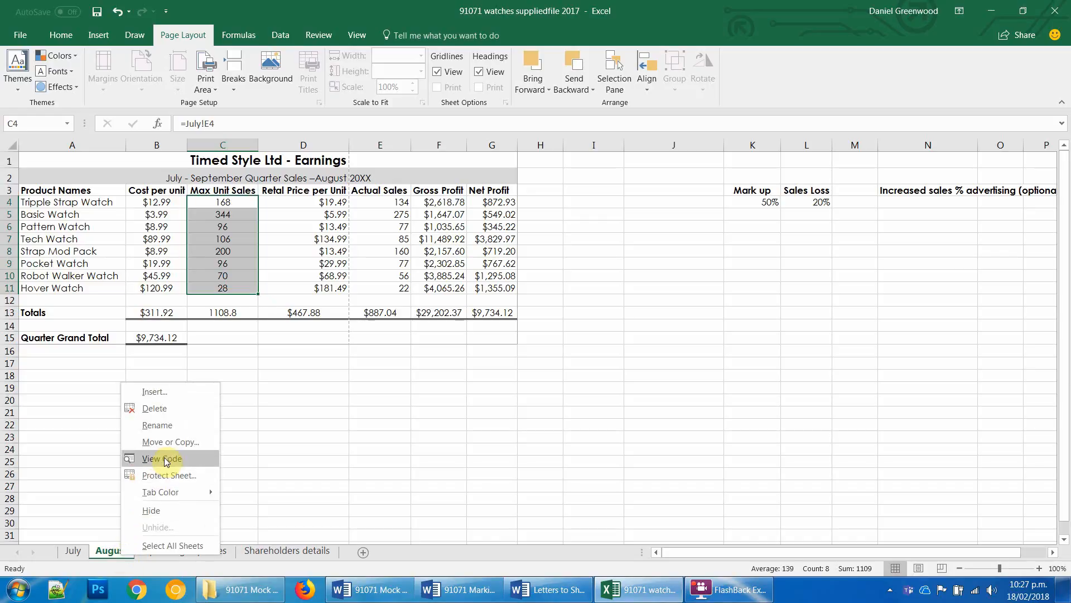
{"action": "left_click", "coordinate": [173, 440]}
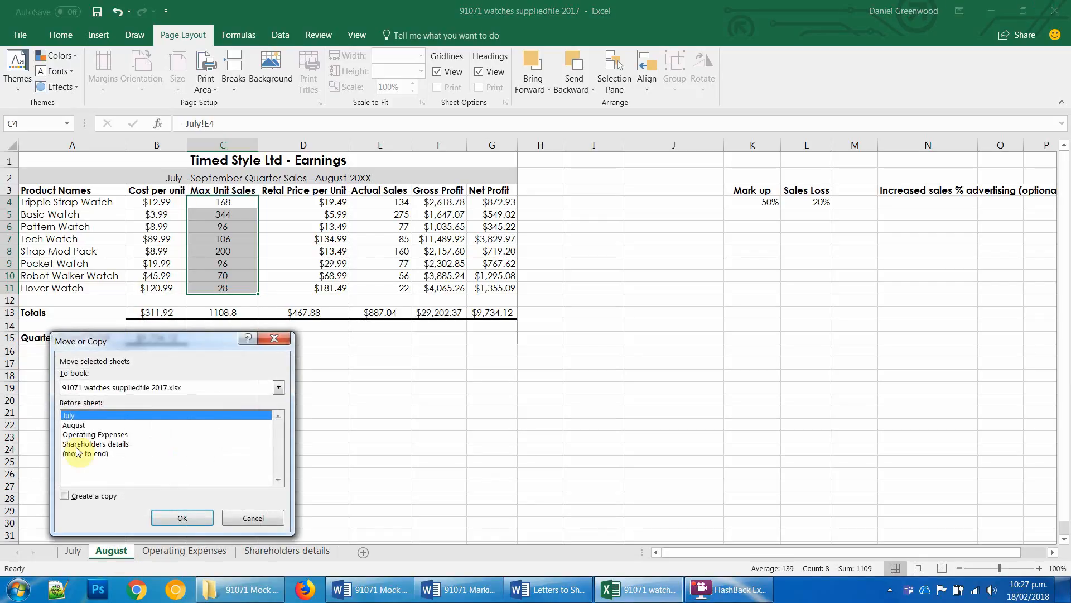
{"action": "left_click", "coordinate": [74, 425]}
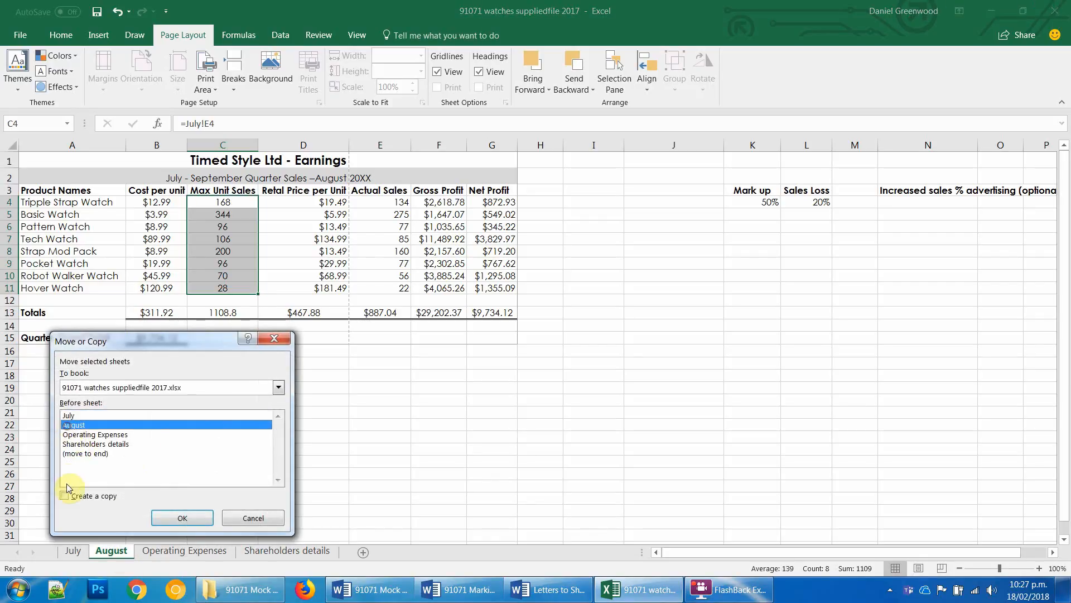
{"action": "left_click", "coordinate": [191, 514]}
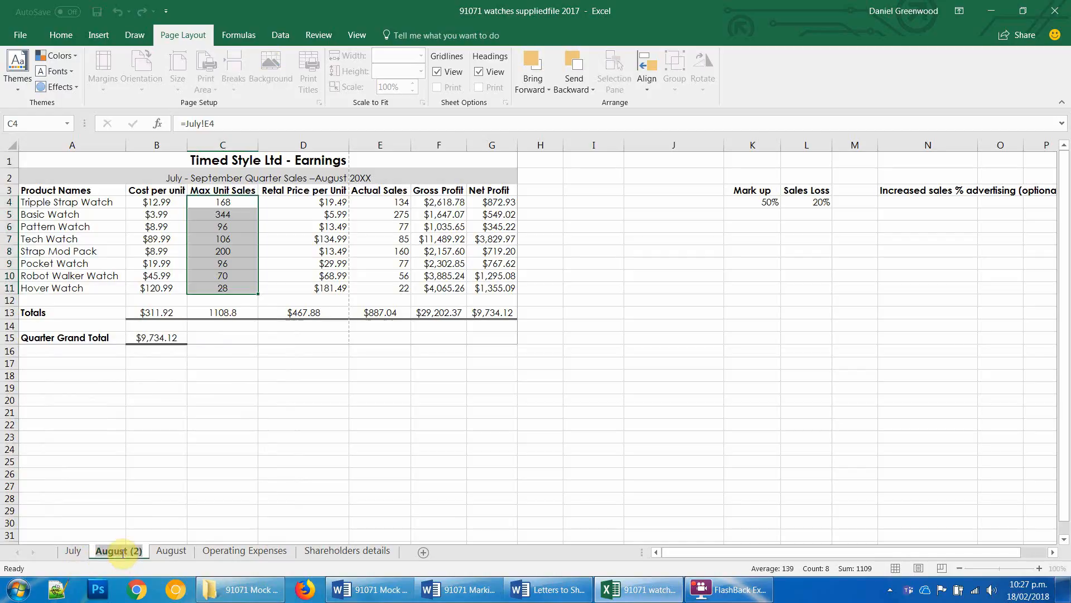
{"action": "double_click", "coordinate": [119, 551]}
{"action": "type", "text": "September"}
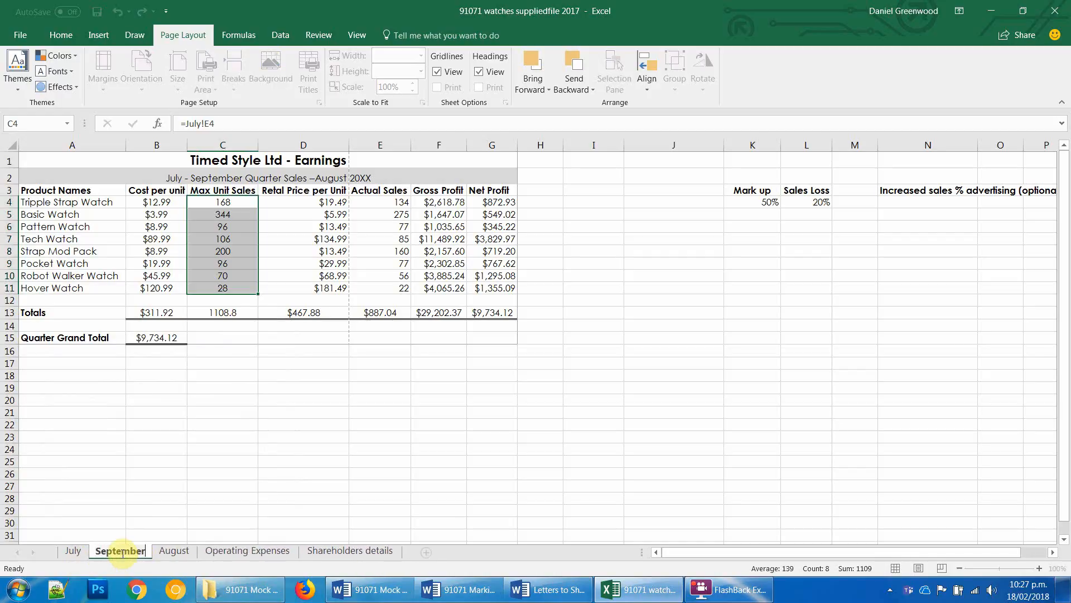
{"action": "key", "text": "Return"}
Step: Change the September sheet's subtitle in A2 to "July - September Quarter Sales –September 20XX"
{"action": "left_click", "coordinate": [331, 179]}
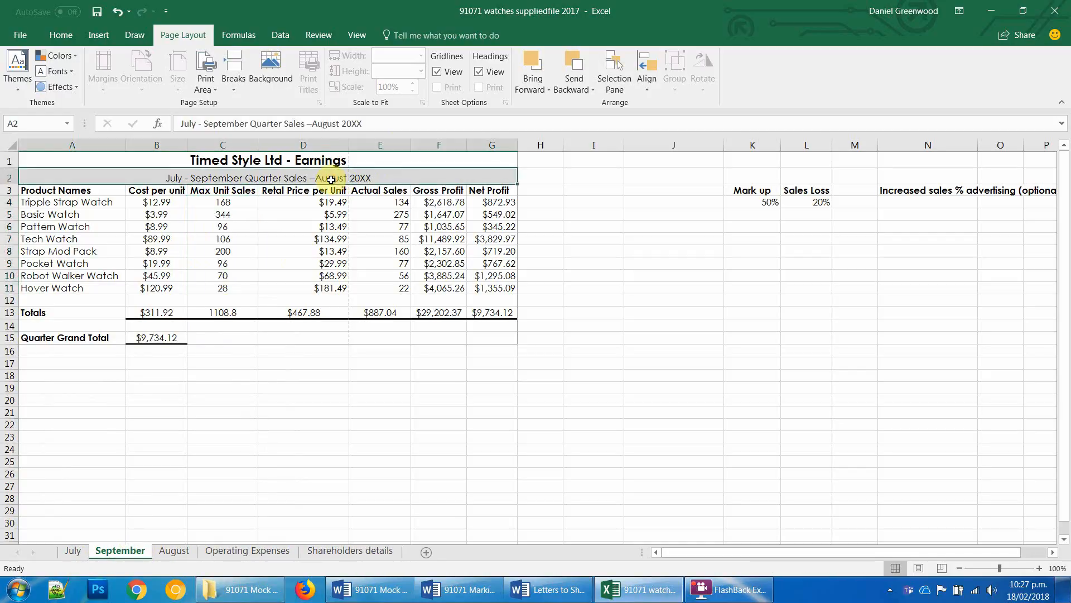
{"action": "left_click", "coordinate": [341, 123]}
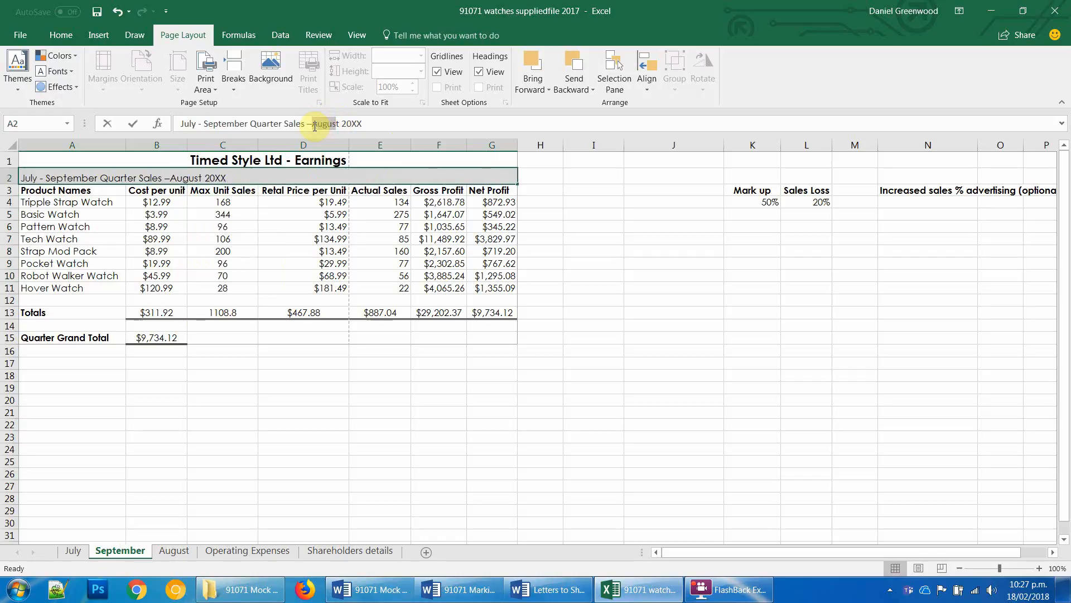
{"action": "key", "text": "BackSpace"}
{"action": "type", "text": "Sep"}
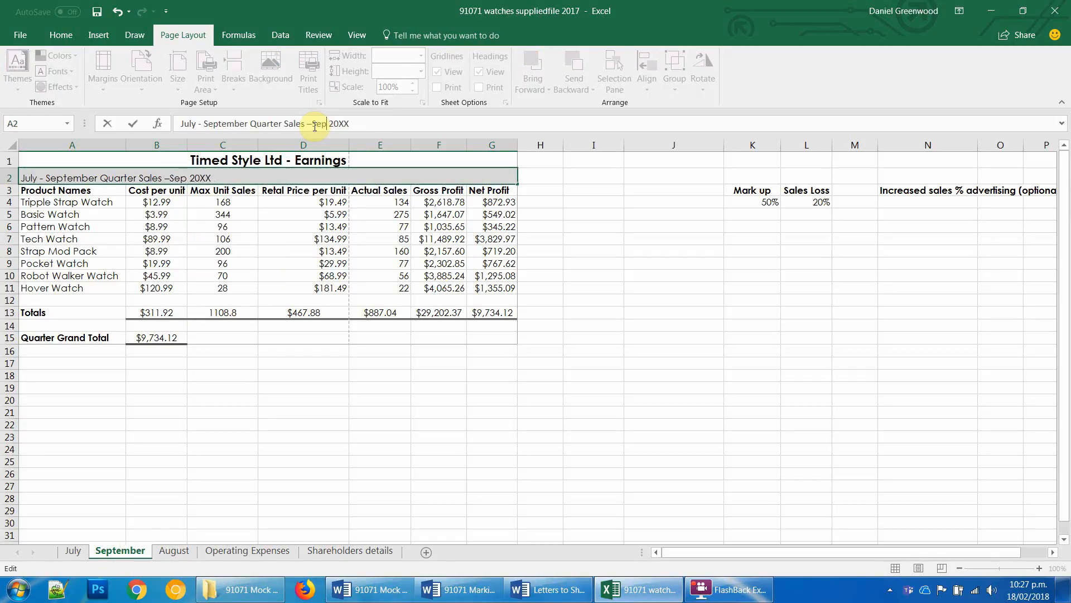
{"action": "type", "text": "tember"}
{"action": "key", "text": "Return"}
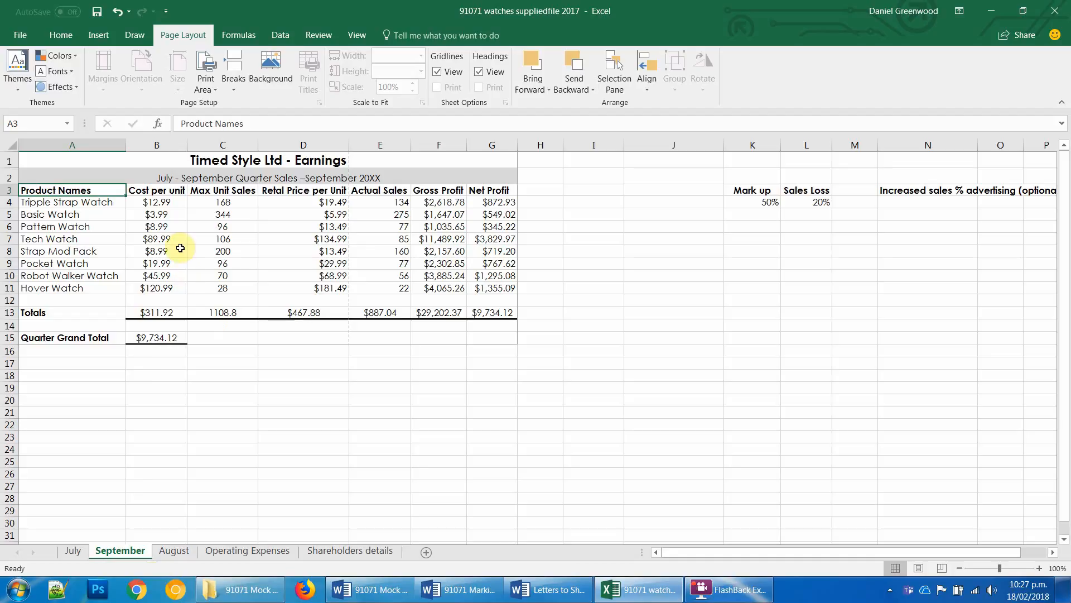
Step: Check the September sheet's C4 formula, and reorder the sheets so that August comes before September
{"action": "left_click", "coordinate": [230, 203]}
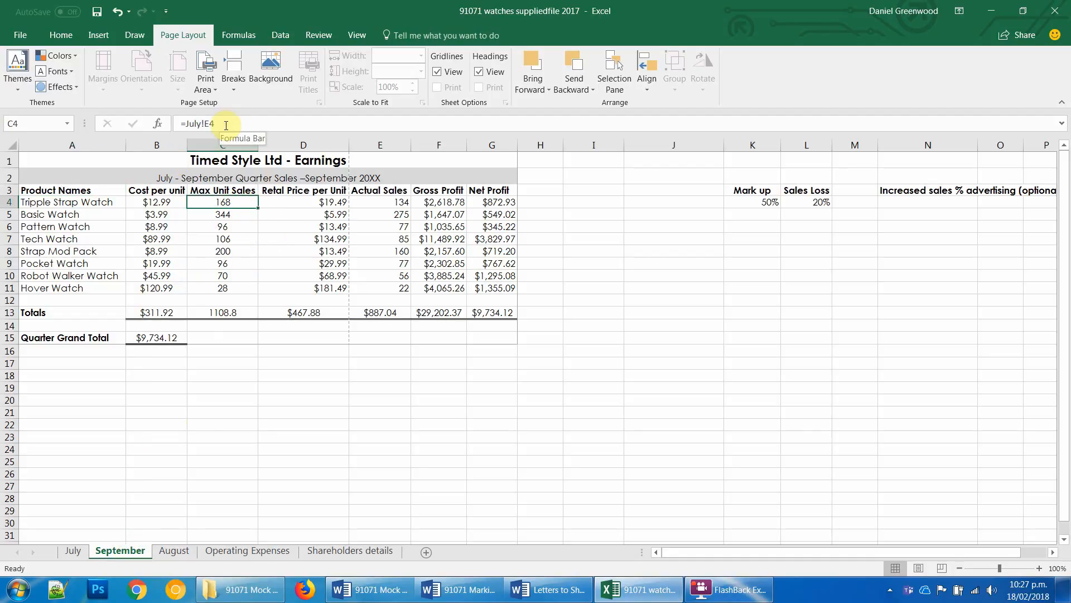
{"action": "left_click", "coordinate": [195, 550]}
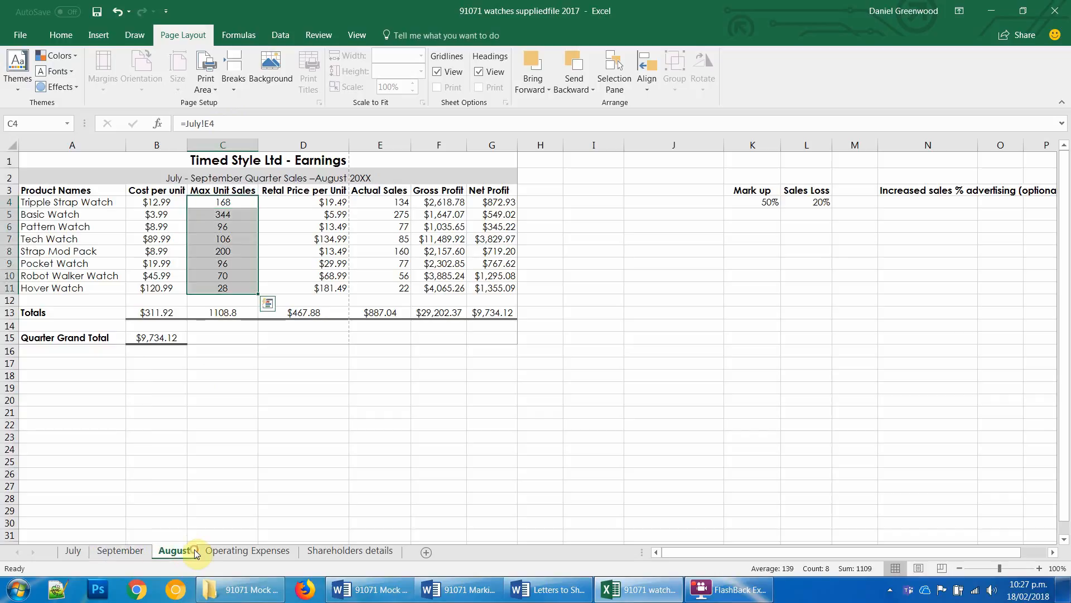
{"action": "left_click_drag", "start_coordinate": [158, 552], "coordinate": [184, 550]}
{"action": "left_click", "coordinate": [185, 551]}
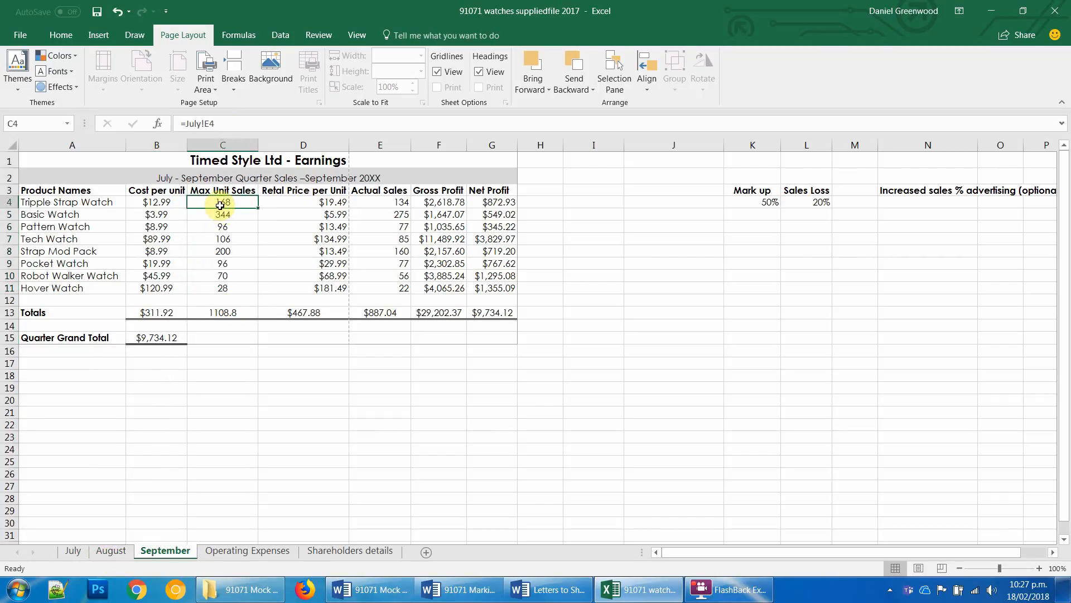
Step: Link September's Max Unit Sales in C4 to August's Actual Sales with =August!E4, and fill the formula to C11
{"action": "type", "text": "="}
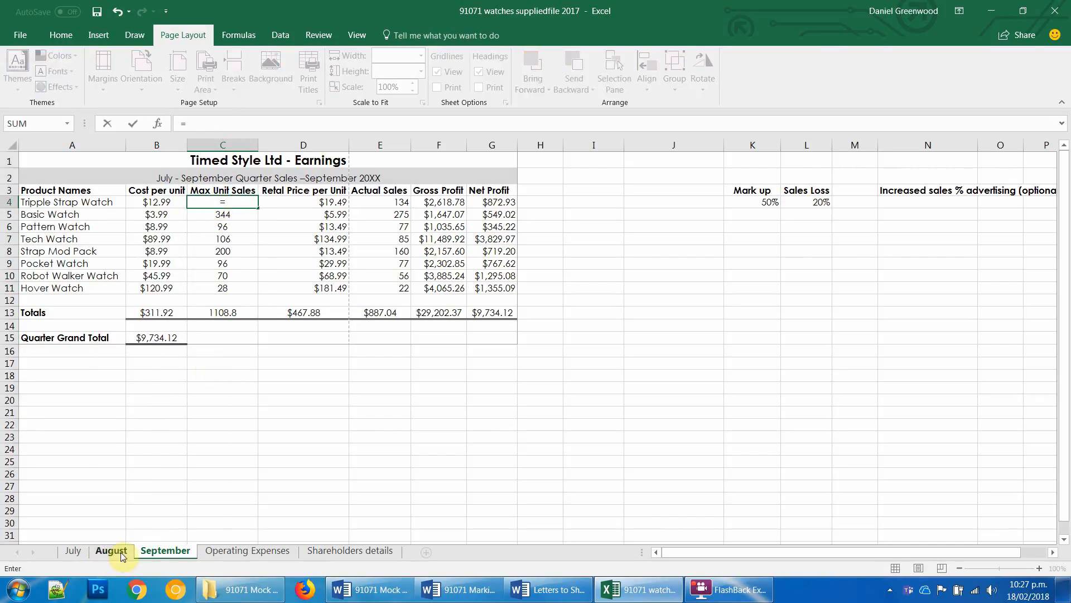
{"action": "left_click", "coordinate": [115, 552]}
{"action": "left_click", "coordinate": [385, 202]}
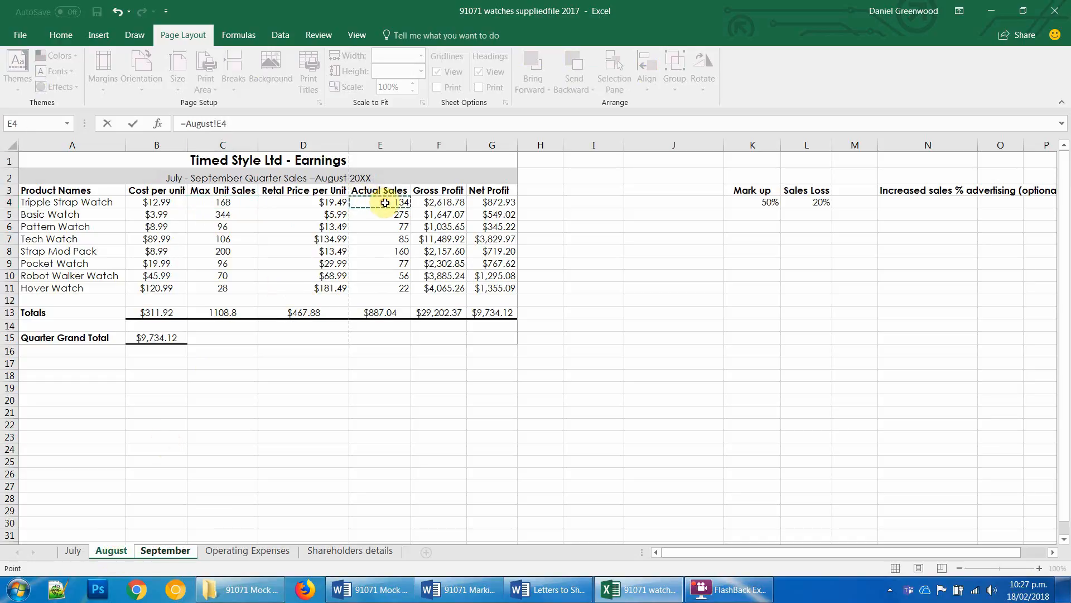
{"action": "key", "text": "Return"}
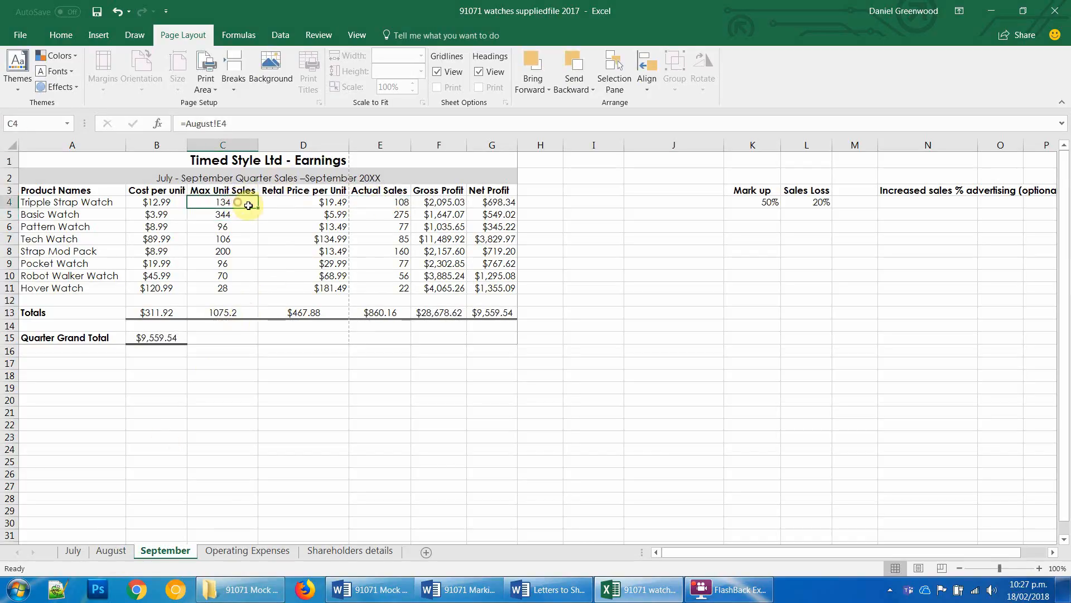
{"action": "left_click_drag", "start_coordinate": [257, 208], "coordinate": [258, 293]}
{"action": "left_click", "coordinate": [257, 364]}
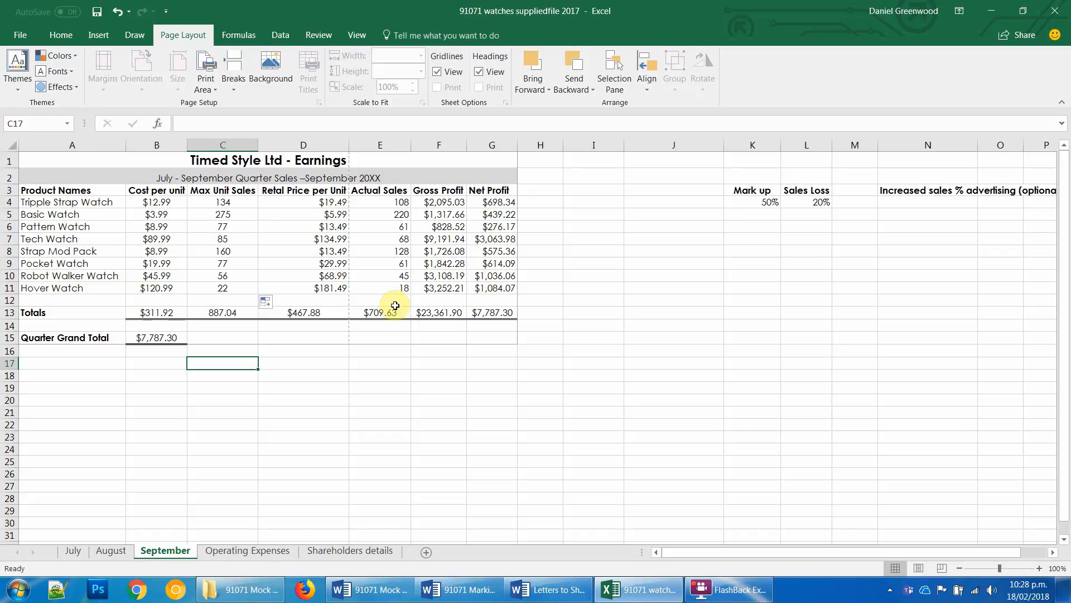
Step: Enter 50 as the Mark up value in K4 of the September sheet
{"action": "left_click", "coordinate": [765, 204]}
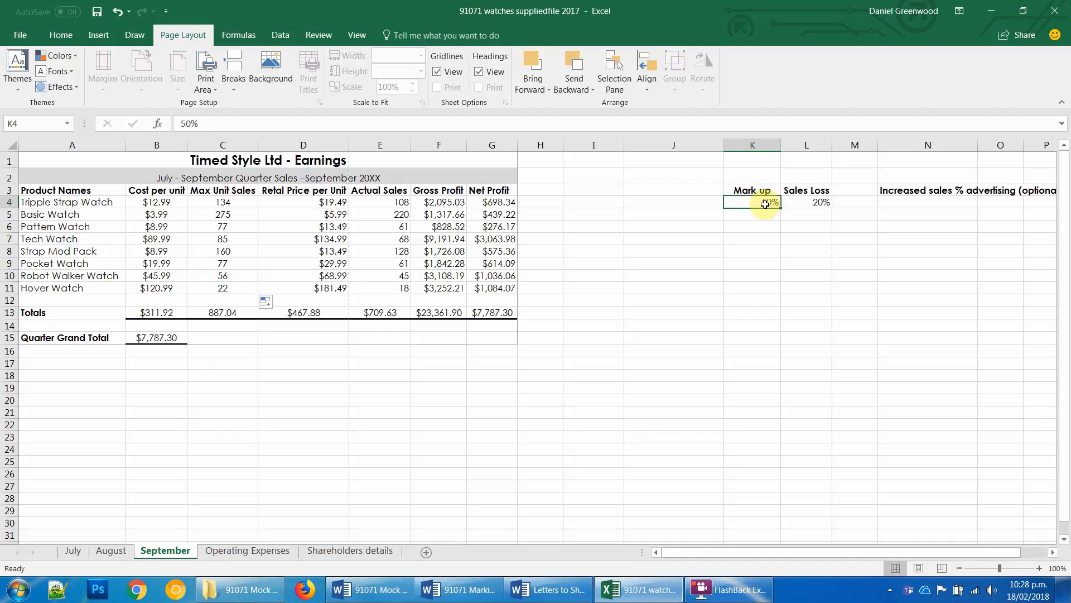
{"action": "type", "text": "="}
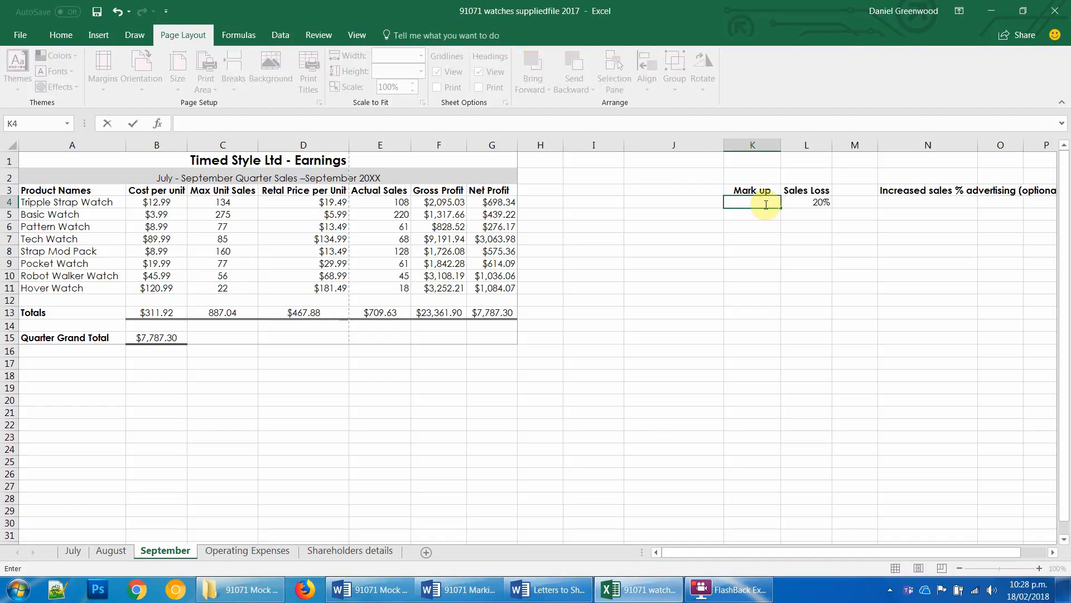
{"action": "type", "text": "50"}
{"action": "key", "text": "Return"}
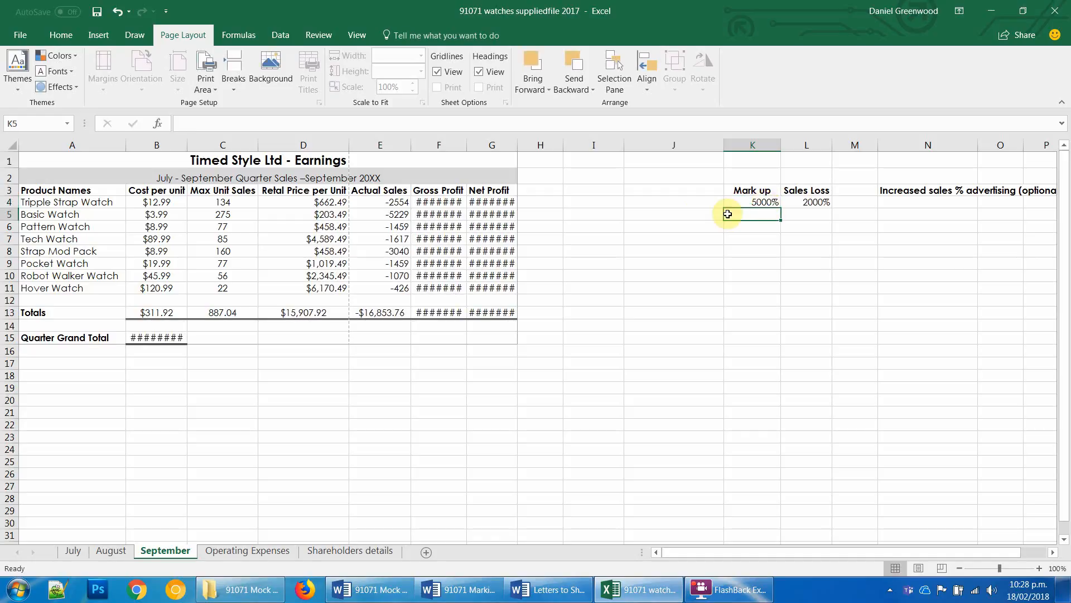
Step: Correct the Mark up value in K4 of the September sheet to 50%
{"action": "left_click", "coordinate": [760, 201]}
{"action": "type", "text": "50"}
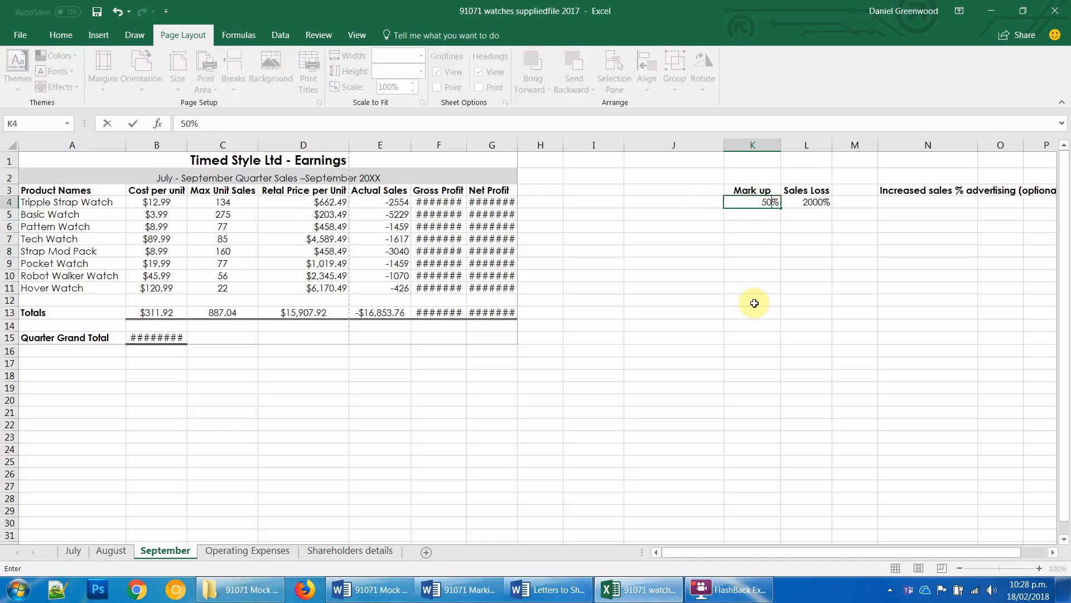
{"action": "key", "text": "Return"}
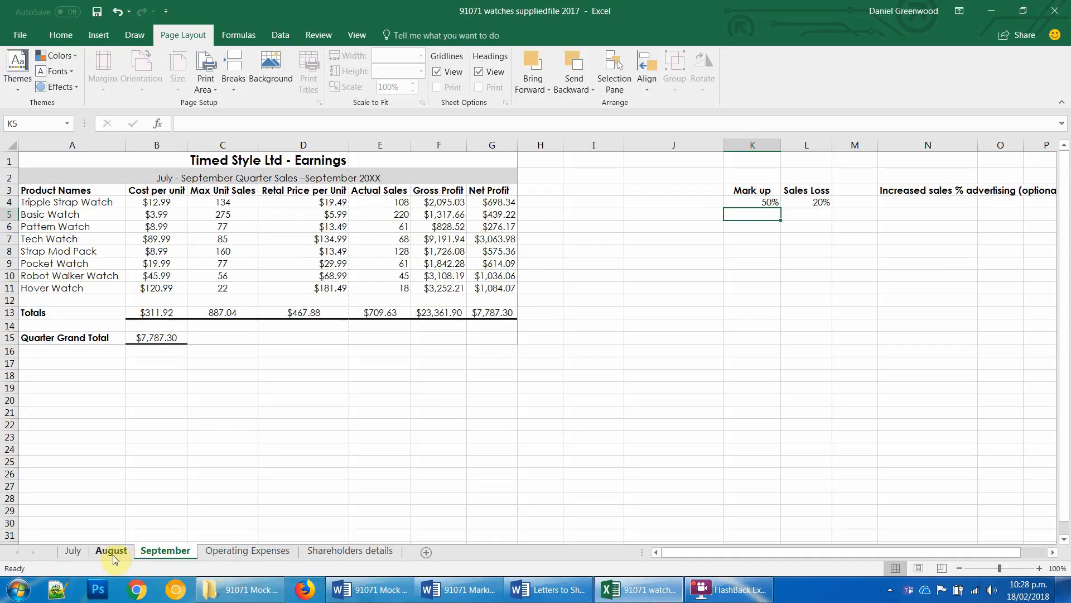
Step: Link the July sheet's Mark up in K4 to September's with the formula =September!K4
{"action": "left_click", "coordinate": [73, 550]}
{"action": "left_click", "coordinate": [760, 202]}
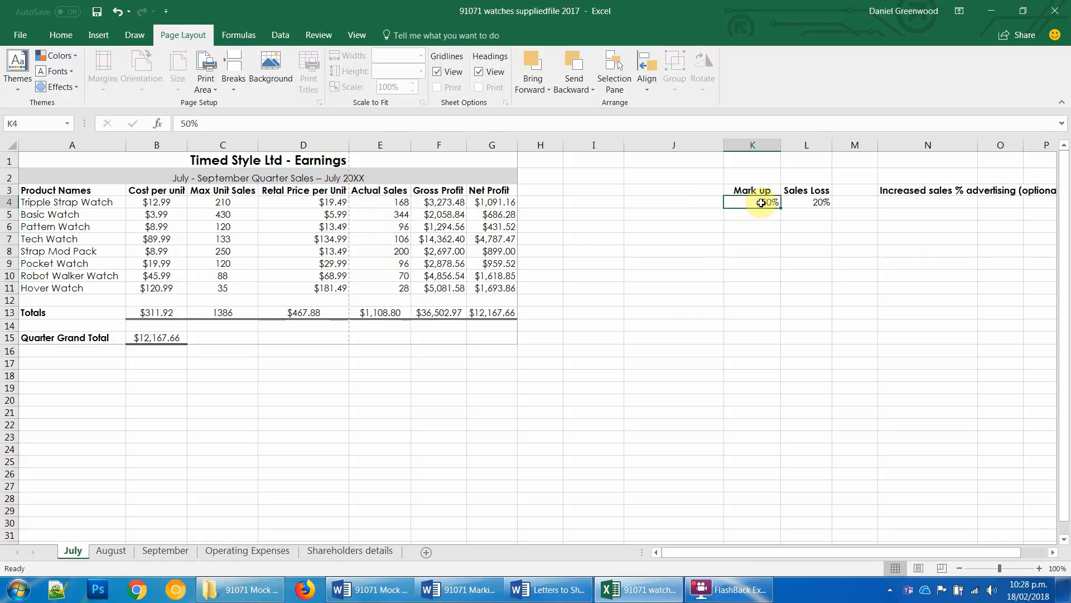
{"action": "type", "text": "="}
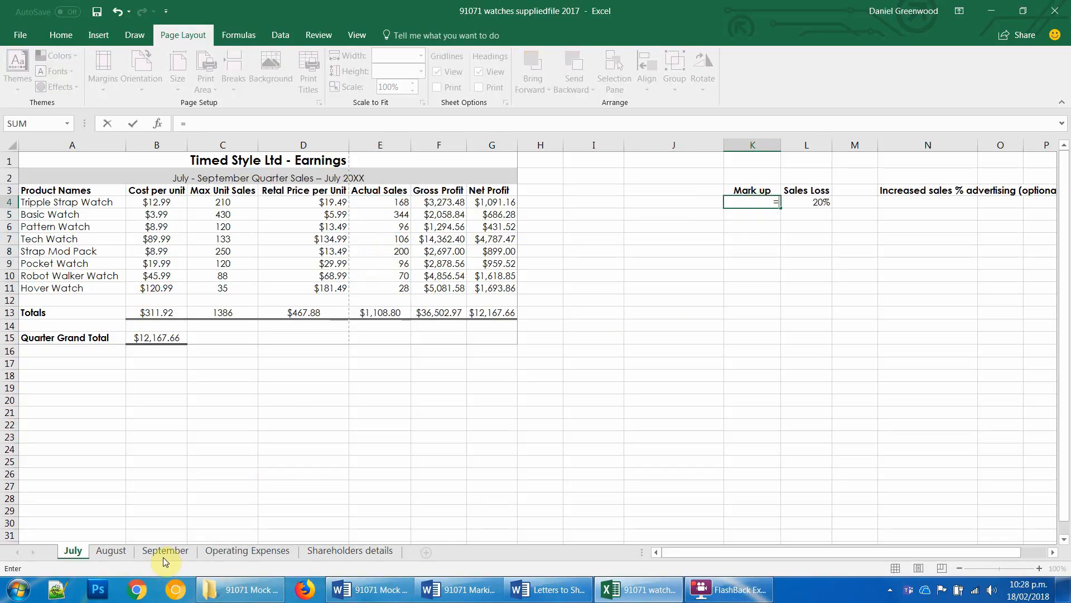
{"action": "left_click", "coordinate": [165, 551]}
{"action": "left_click", "coordinate": [760, 201]}
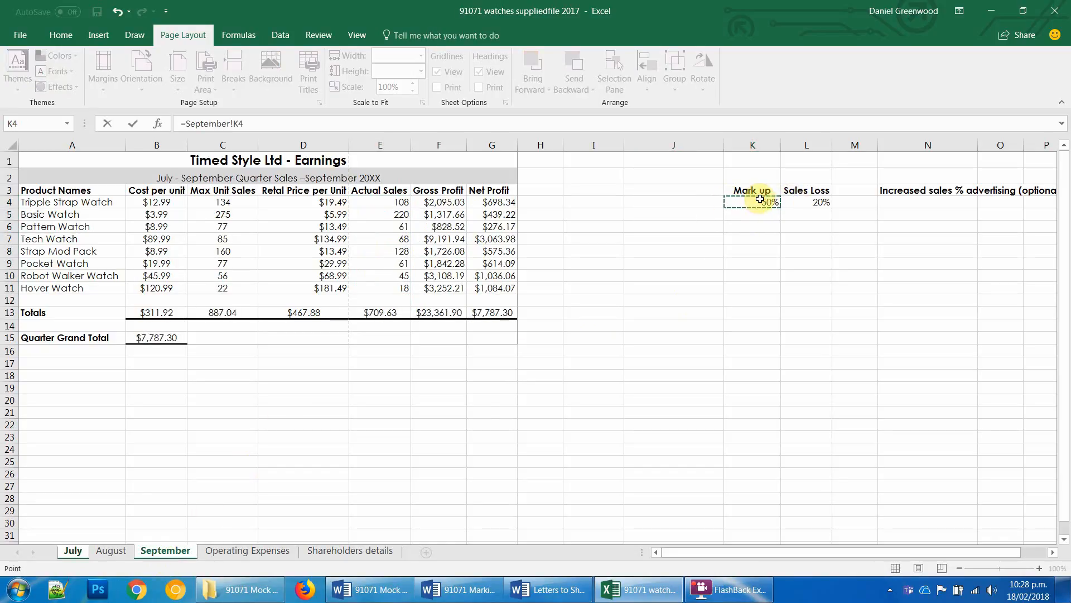
{"action": "key", "text": "Return"}
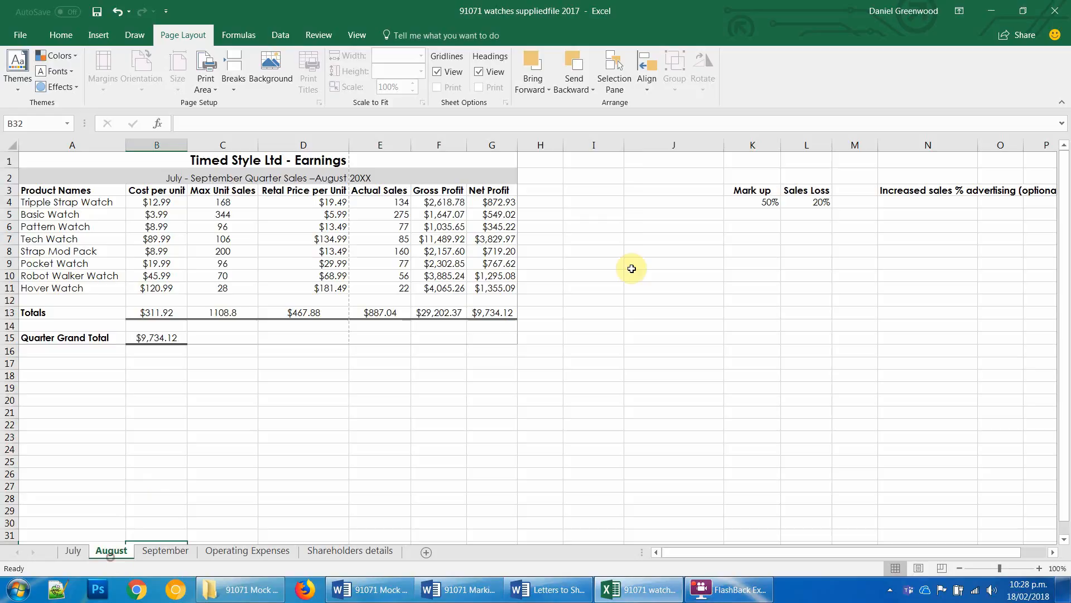
Step: Link the August sheet's Mark up in K4 to September's Mark up cell K4
{"action": "left_click", "coordinate": [755, 204]}
{"action": "type", "text": "="}
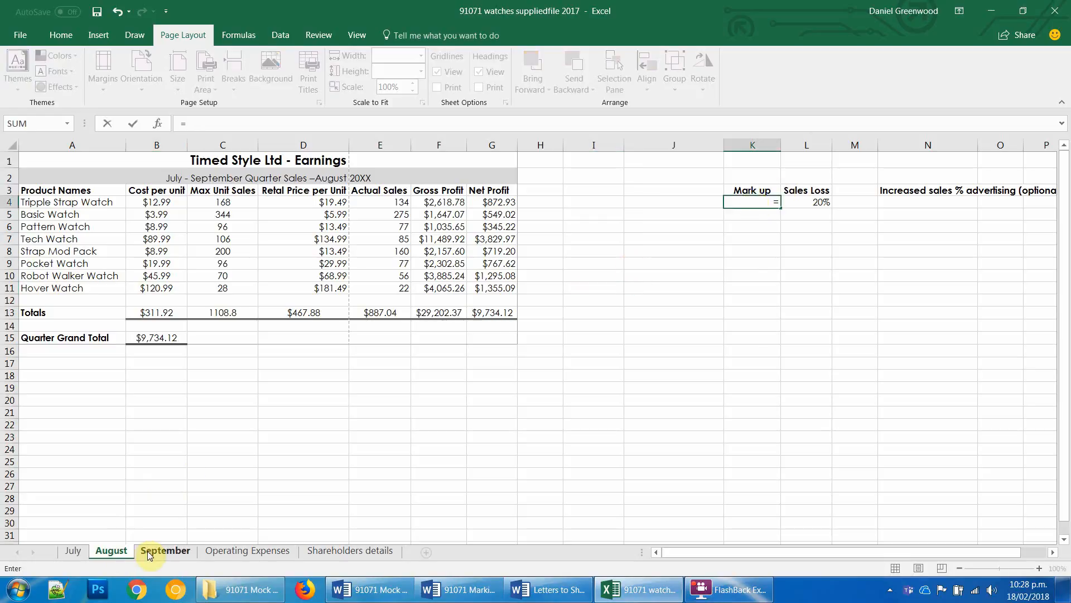
{"action": "left_click", "coordinate": [165, 551]}
{"action": "left_click", "coordinate": [772, 204]}
{"action": "key", "text": "Return"}
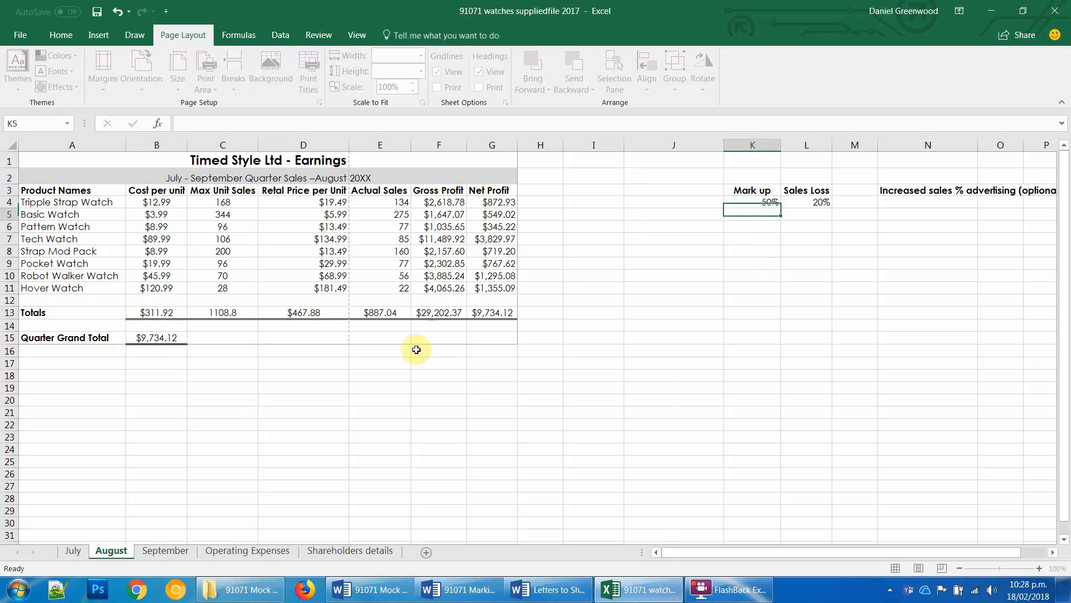
Step: Add August's net profit total to September's Quarter Grand Total in B15, making the formula =G13+August!G13
{"action": "left_click", "coordinate": [165, 555]}
{"action": "left_click", "coordinate": [152, 337]}
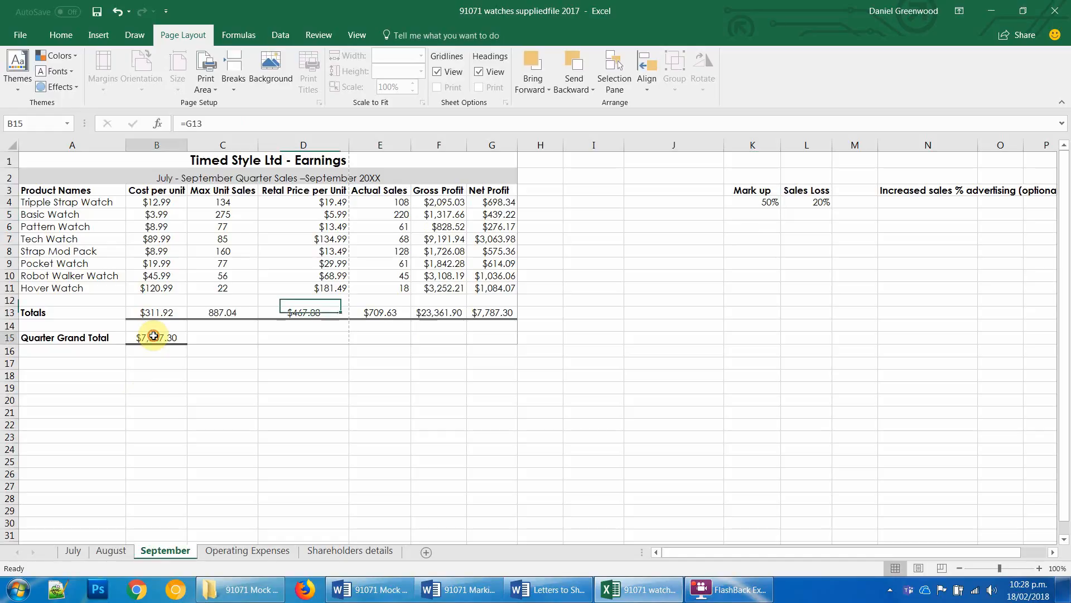
{"action": "left_click", "coordinate": [207, 126]}
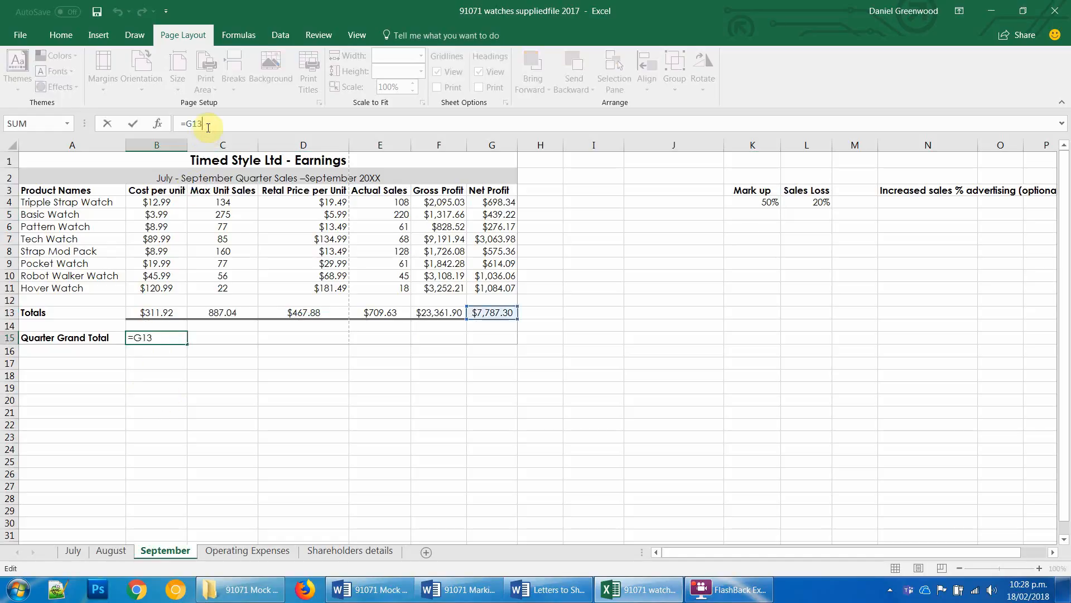
{"action": "type", "text": "+"}
{"action": "left_click", "coordinate": [111, 551]}
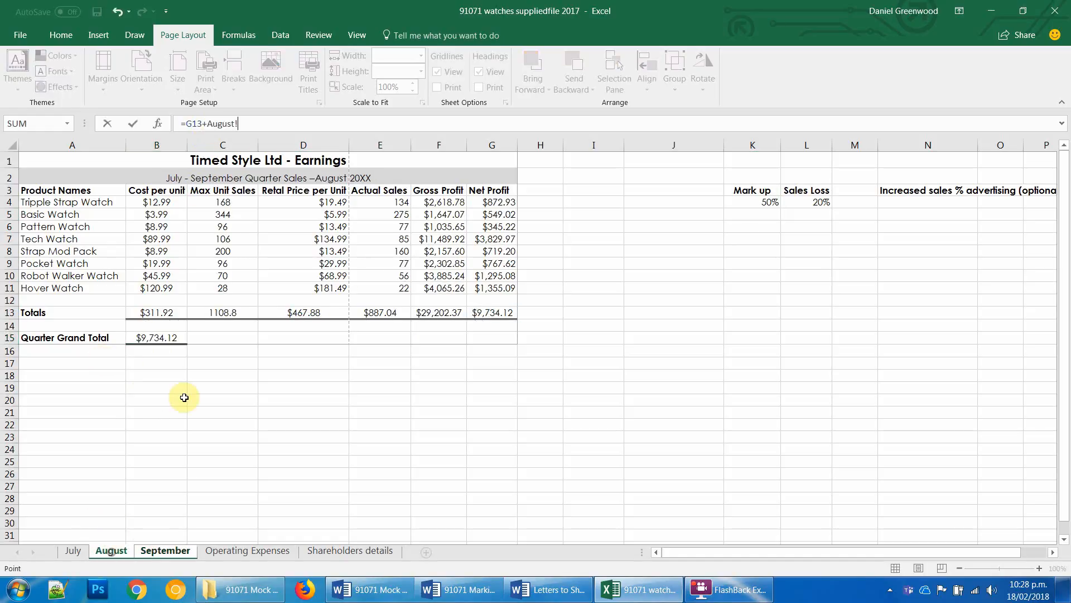
{"action": "left_click", "coordinate": [486, 313]}
{"action": "key", "text": "Return"}
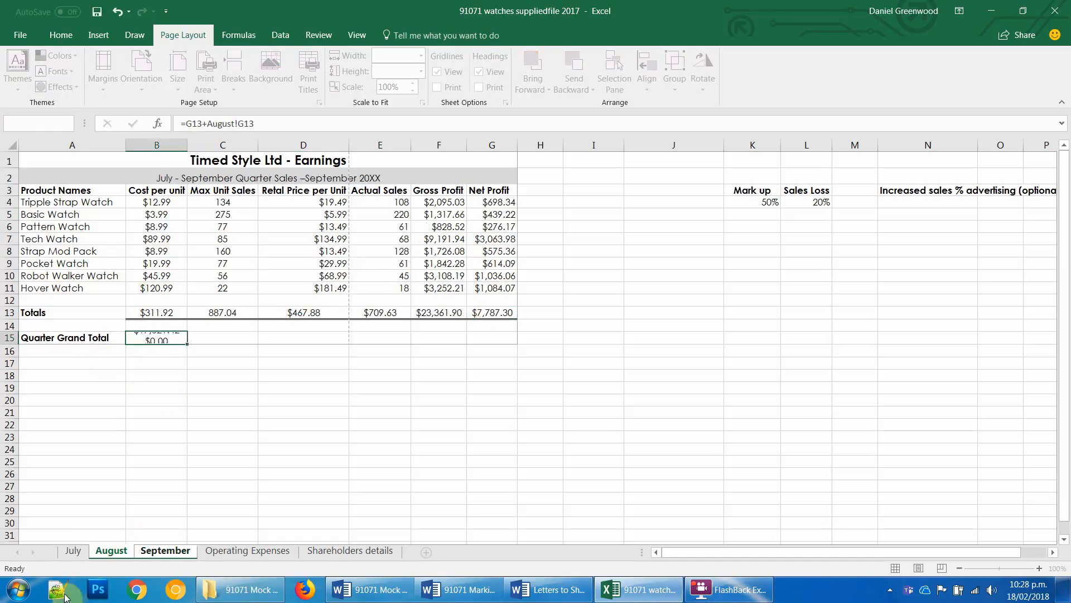
Step: Extend September's Quarter Grand Total formula in B15 with July's net profit total, making it =G13+August!G13+July!G13
{"action": "left_click", "coordinate": [159, 337]}
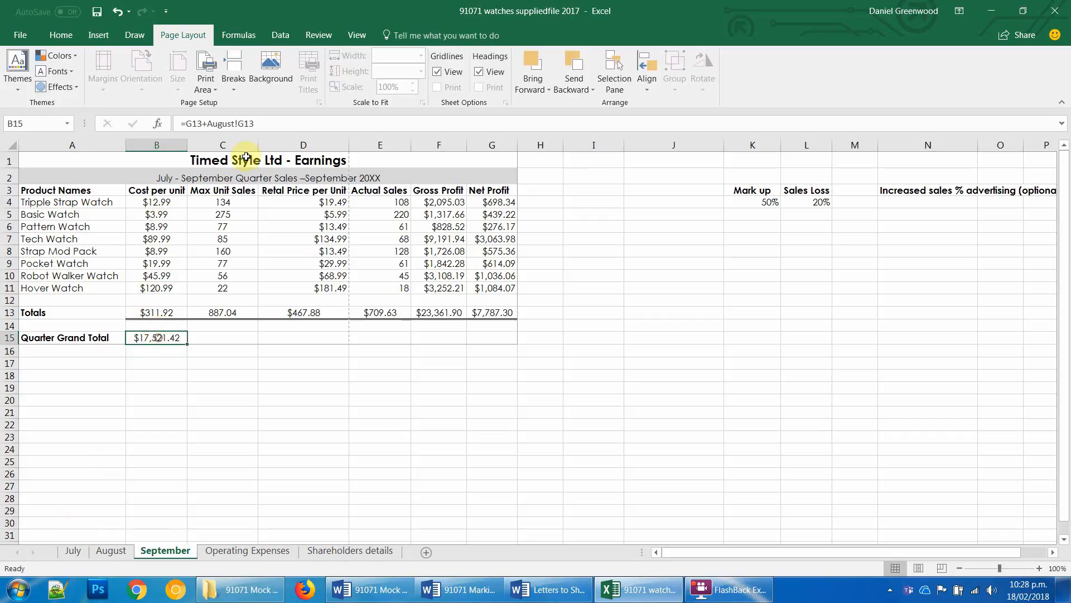
{"action": "left_click", "coordinate": [266, 117]}
{"action": "type", "text": "+"}
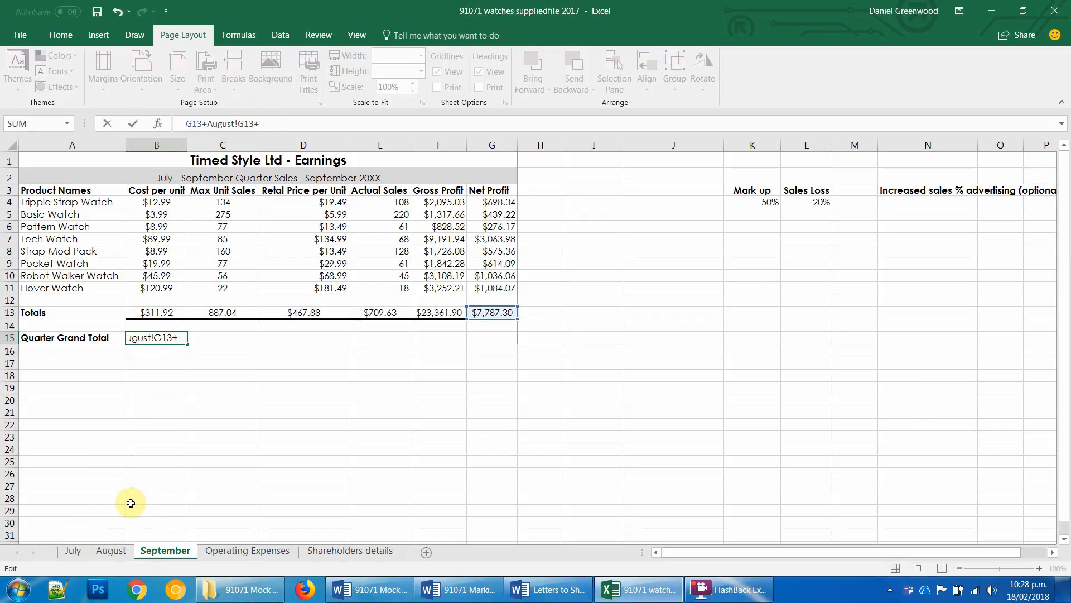
{"action": "left_click", "coordinate": [73, 551]}
{"action": "left_click", "coordinate": [499, 313]}
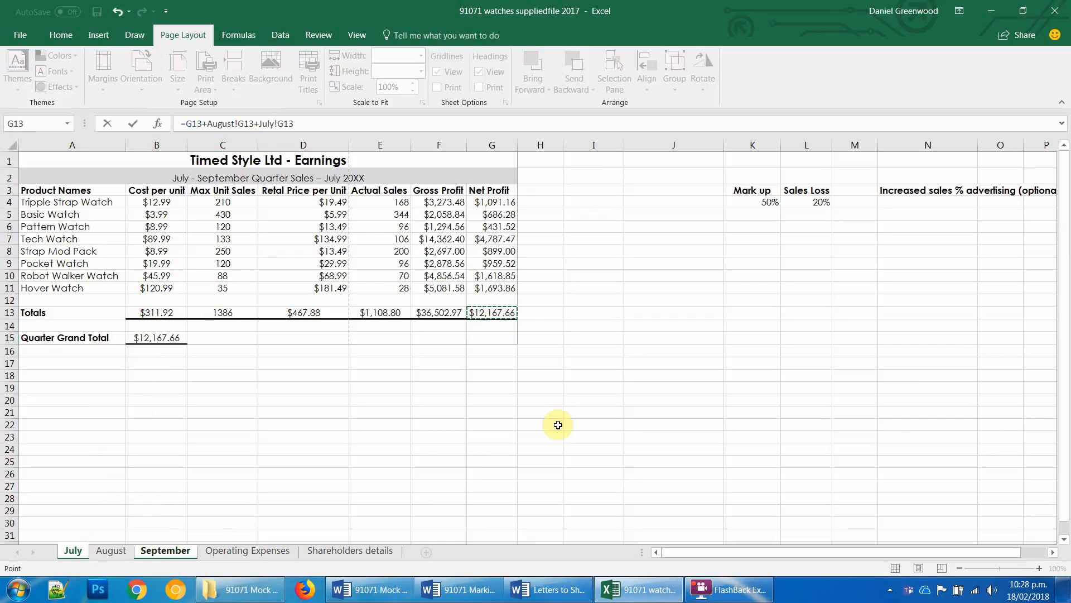
{"action": "key", "text": "Return"}
Step: Check the Quarter Grand Total on the September, August and July sheets
{"action": "left_click", "coordinate": [626, 385]}
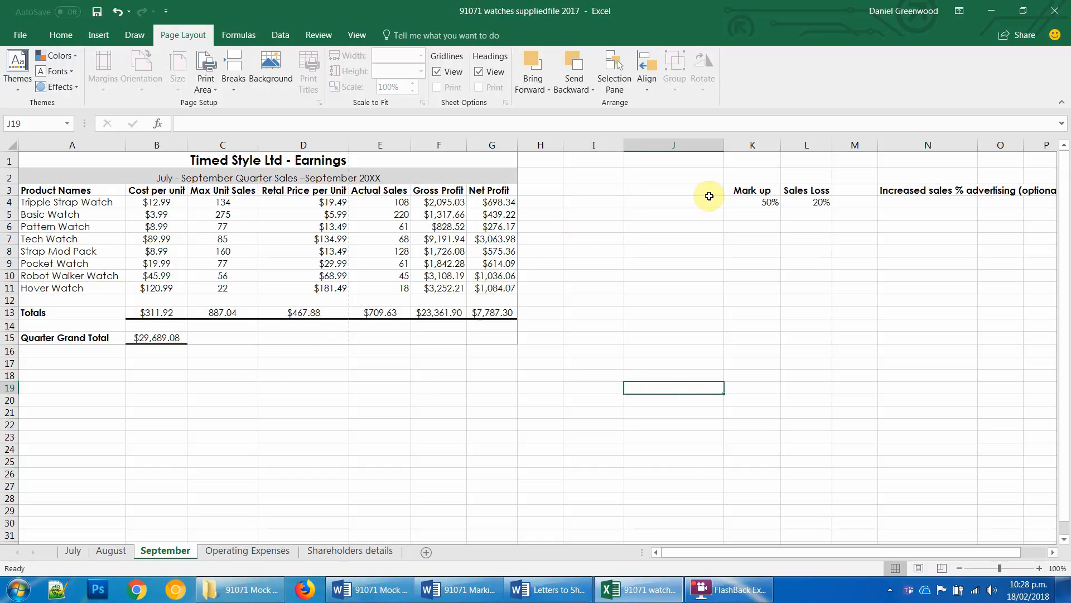
{"action": "left_click", "coordinate": [142, 338]}
{"action": "left_click", "coordinate": [120, 550]}
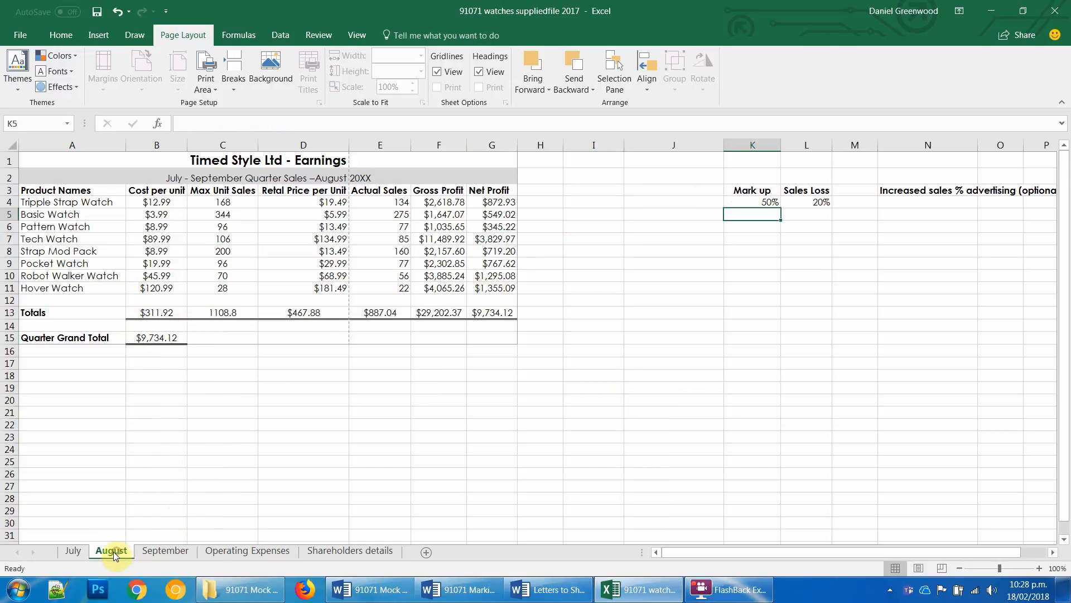
{"action": "left_click", "coordinate": [74, 551]}
{"action": "left_click", "coordinate": [160, 550]}
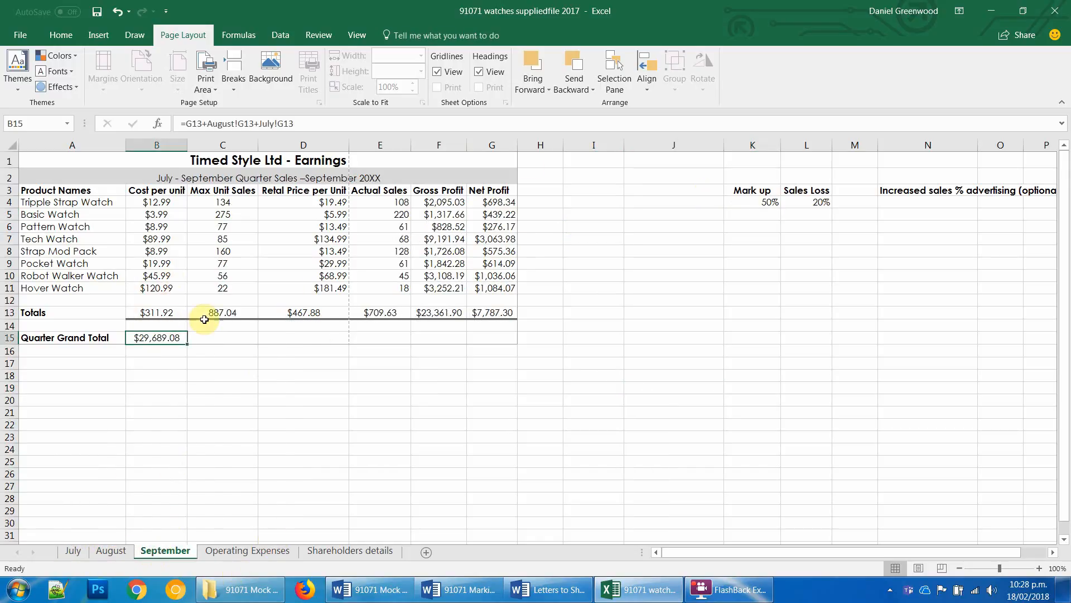
Step: Test Mark up values of 95%, 90% and 100% in September's K4 to compare the Quarter Grand Total
{"action": "left_click", "coordinate": [766, 203]}
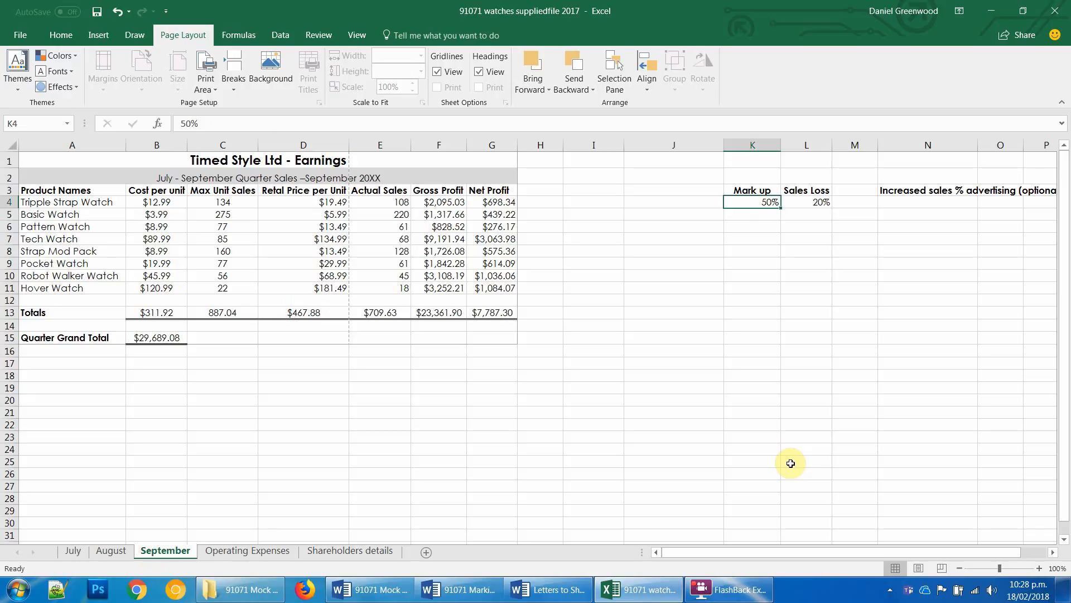
{"action": "type", "text": "95"}
{"action": "key", "text": "Return"}
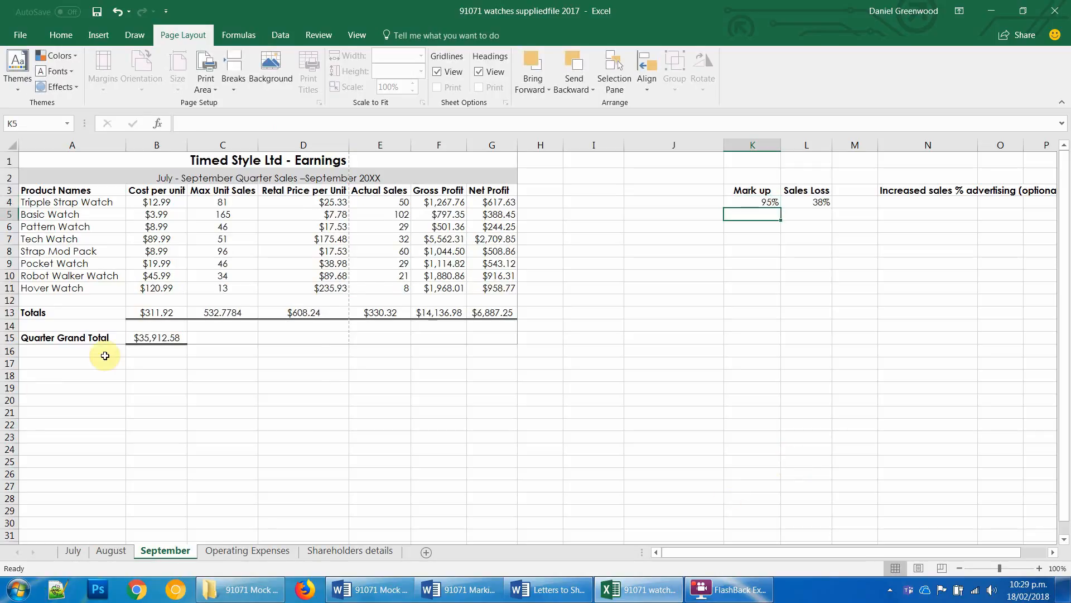
{"action": "left_click", "coordinate": [750, 199]}
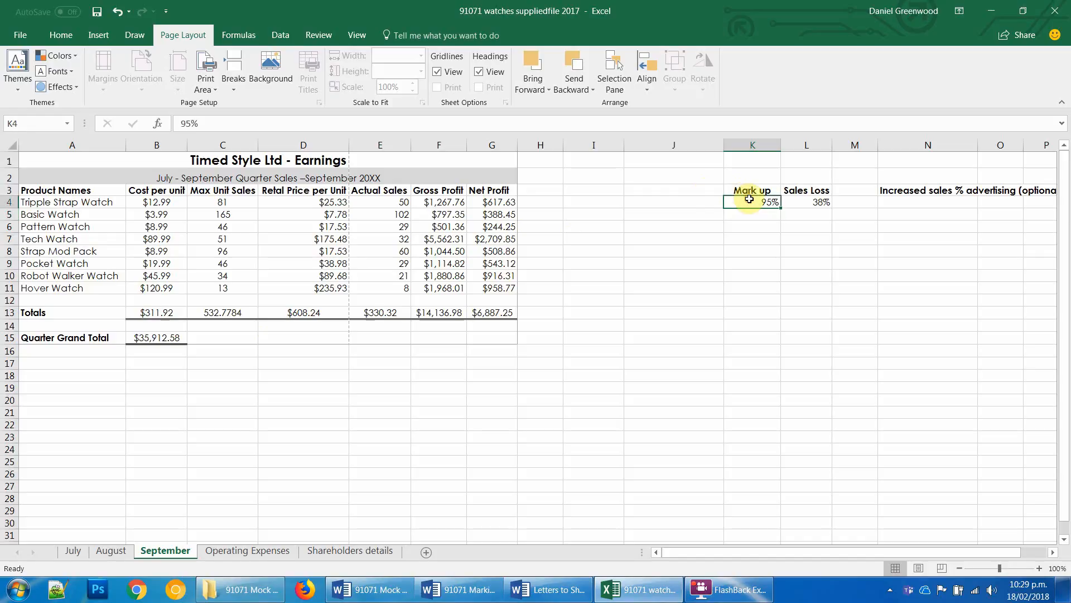
{"action": "type", "text": "90"}
{"action": "key", "text": "Return"}
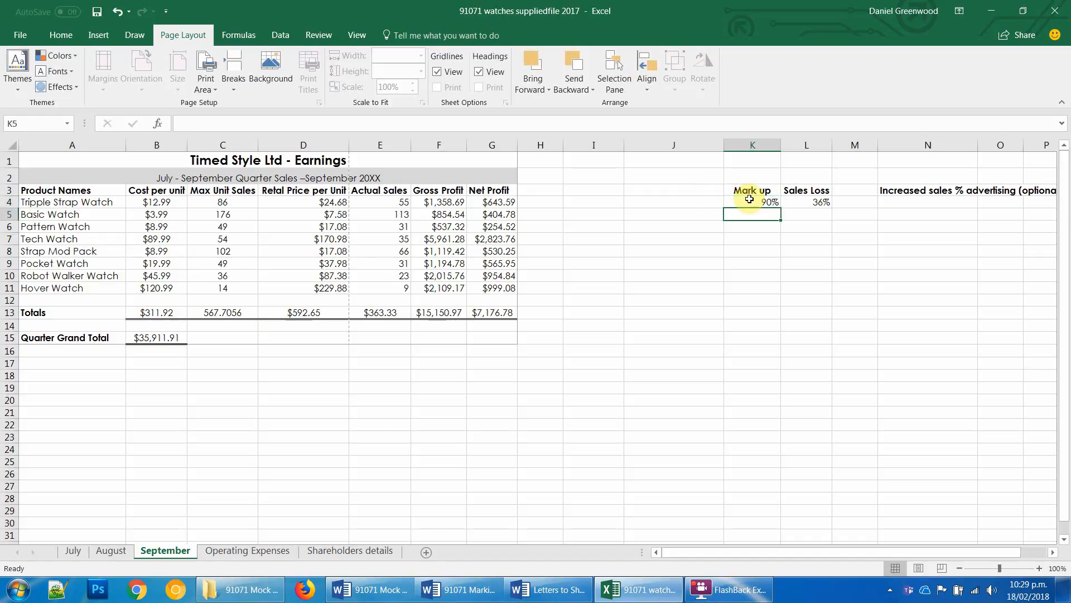
{"action": "left_click", "coordinate": [749, 205]}
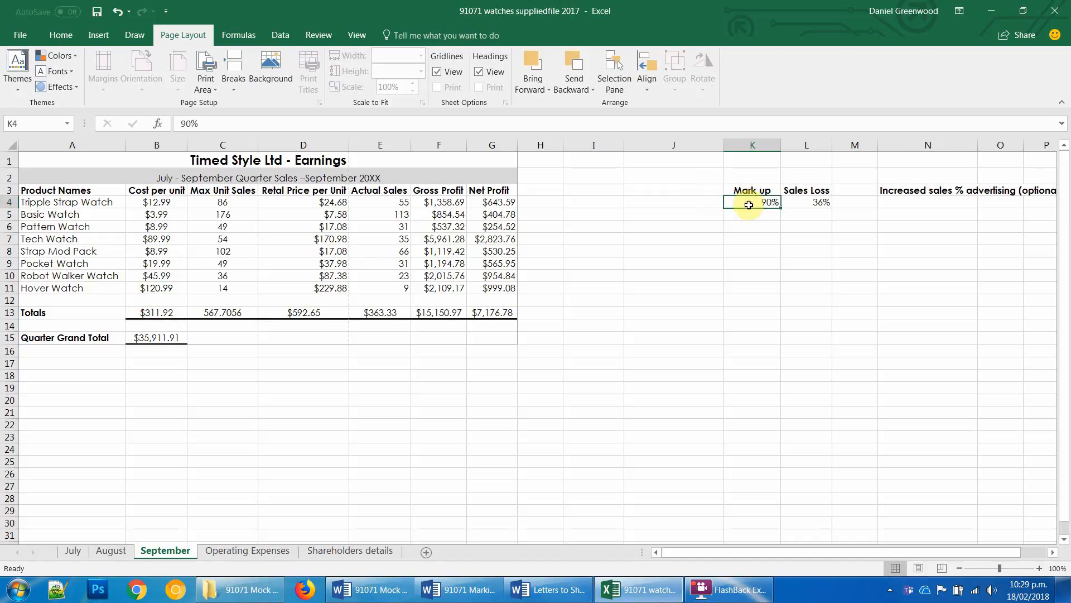
{"action": "type", "text": "10"}
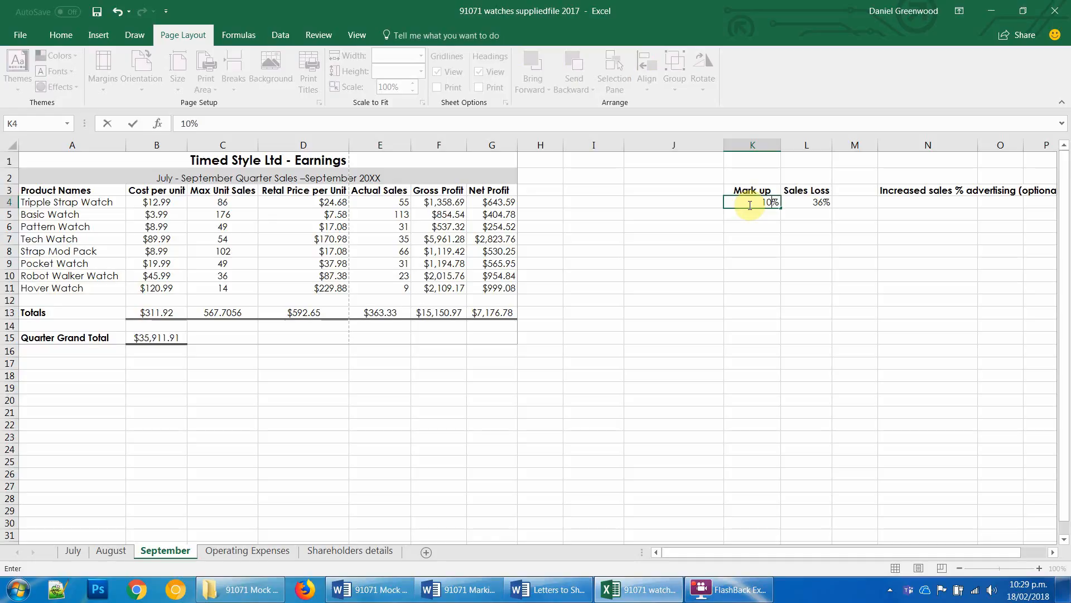
{"action": "type", "text": "0"}
{"action": "key", "text": "Return"}
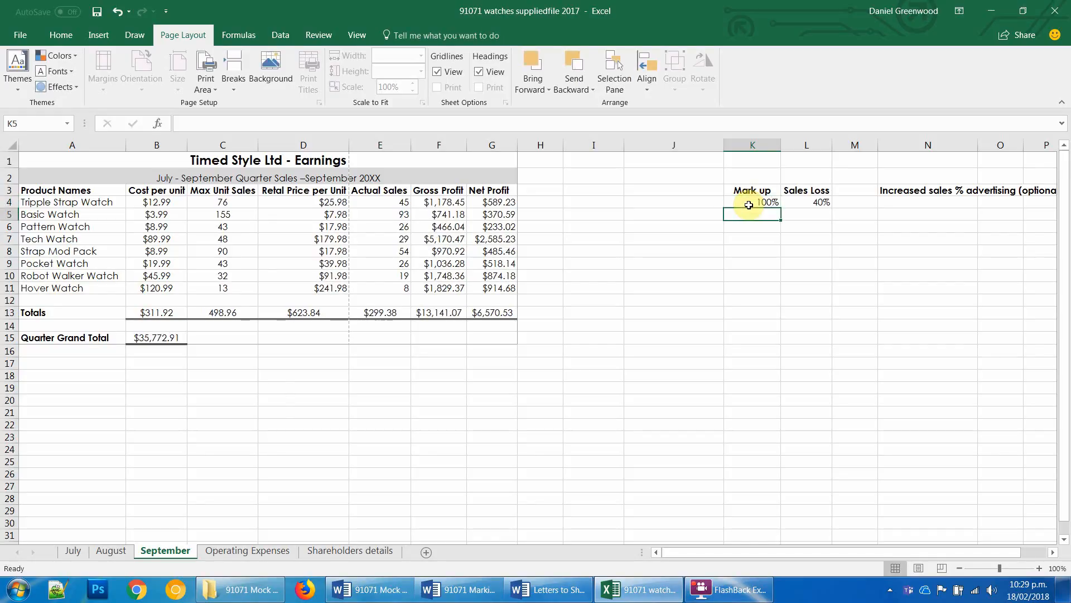
Step: Set the Mark up in K4 of the September sheet to 95%
{"action": "left_click", "coordinate": [749, 205]}
{"action": "type", "text": "95"}
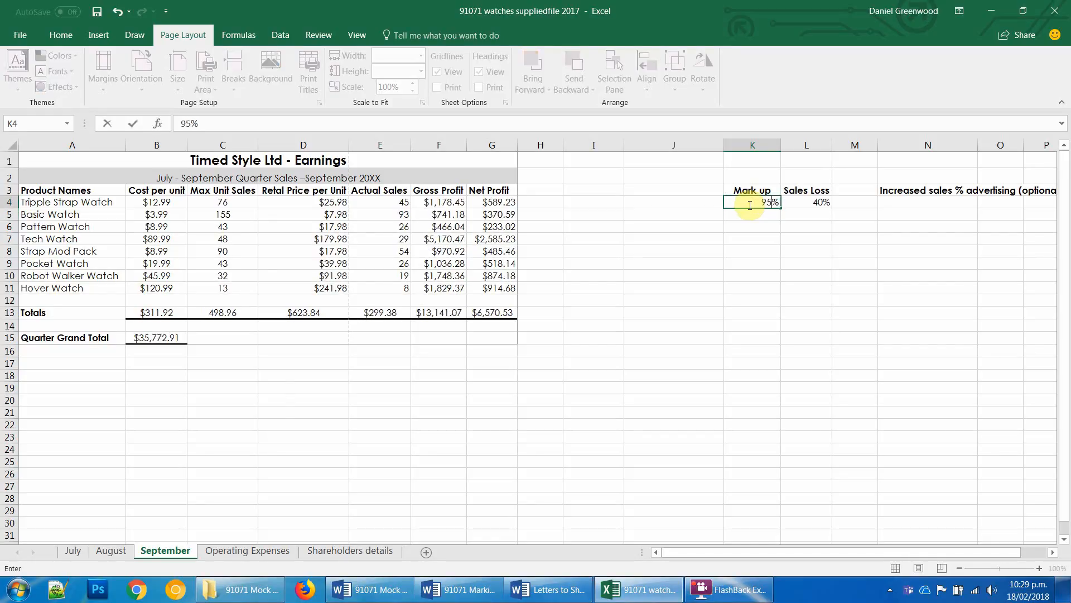
{"action": "key", "text": "Return"}
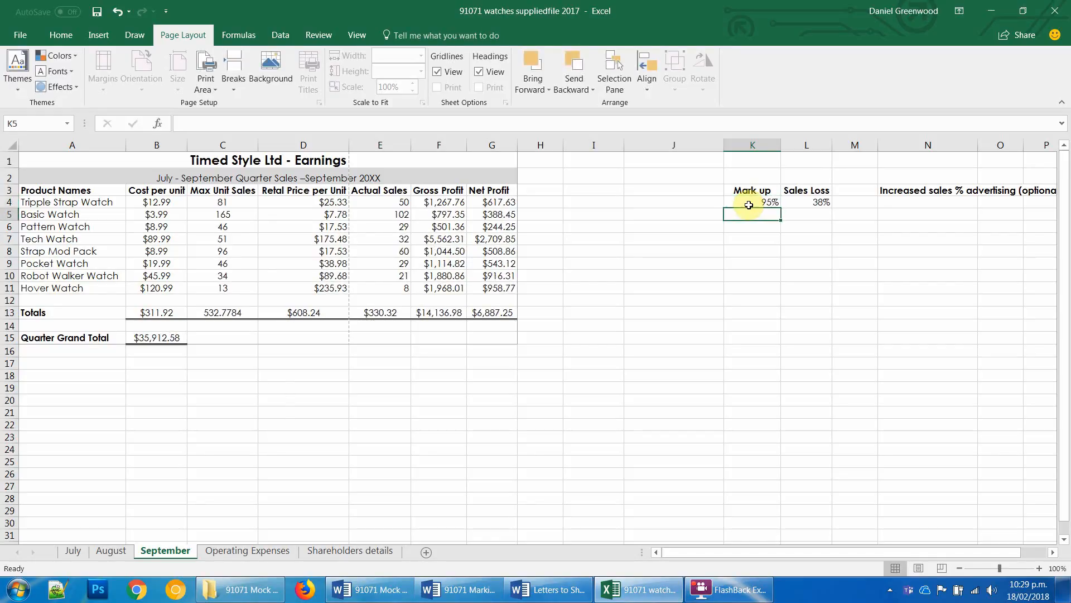
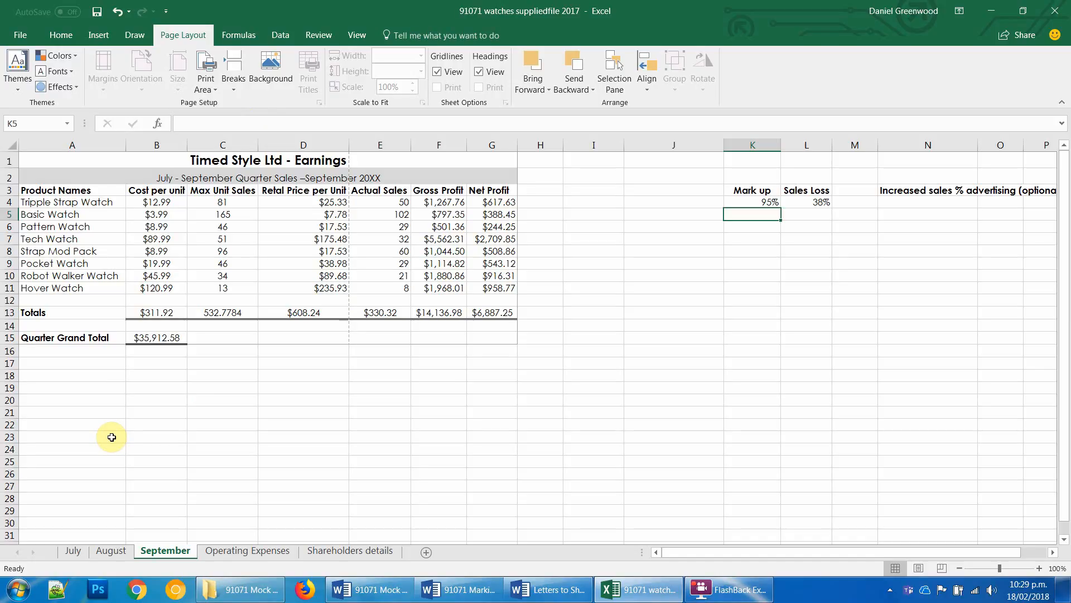
Step: Format the entire Operating Expenses sheet in Century Gothic at size 10
{"action": "left_click", "coordinate": [239, 552]}
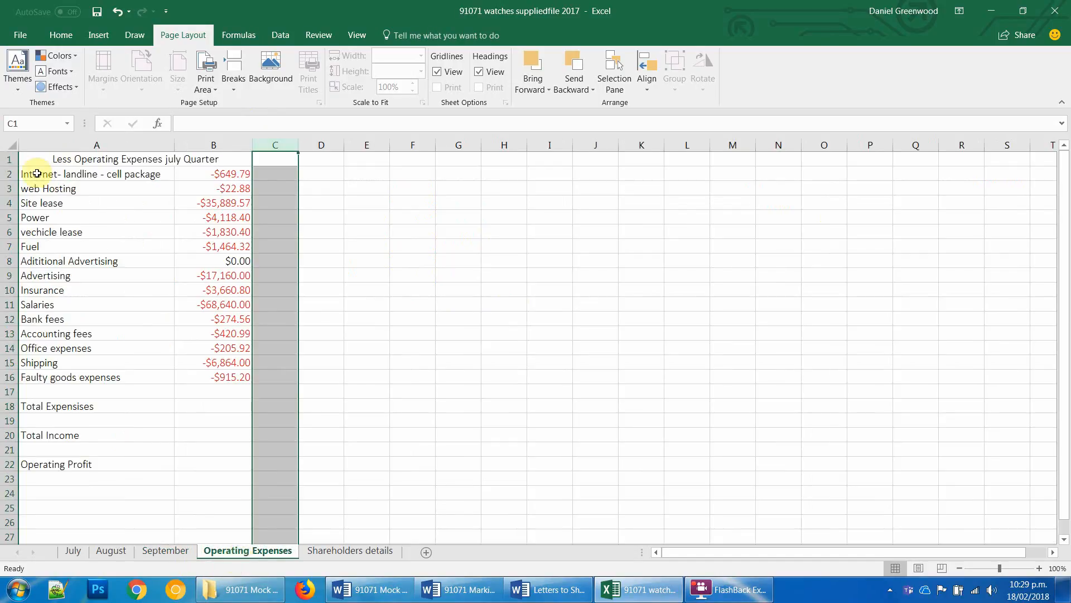
{"action": "left_click", "coordinate": [9, 143]}
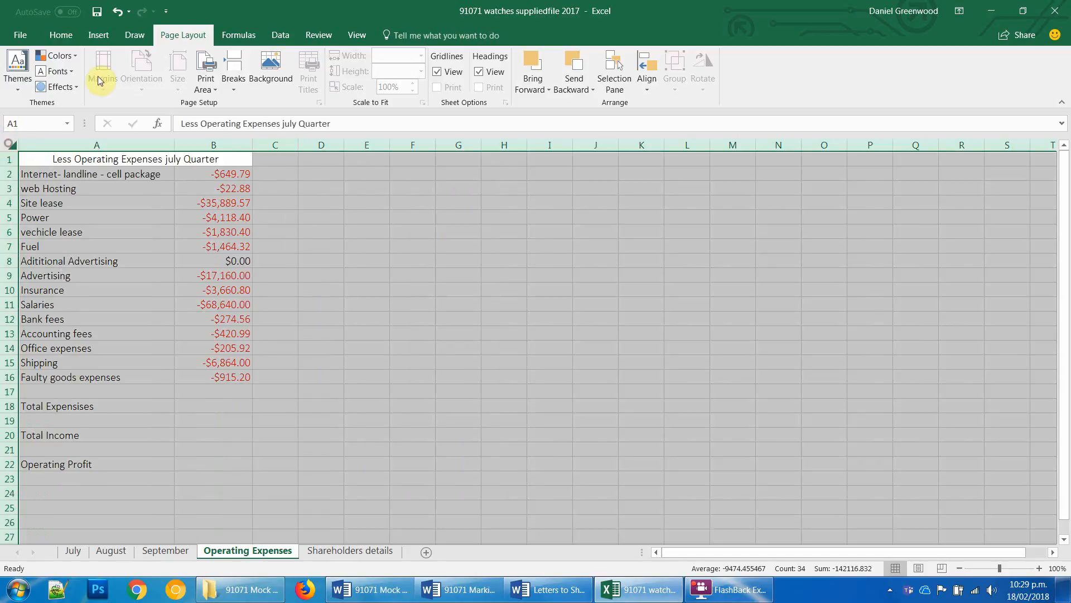
{"action": "left_click", "coordinate": [75, 35]}
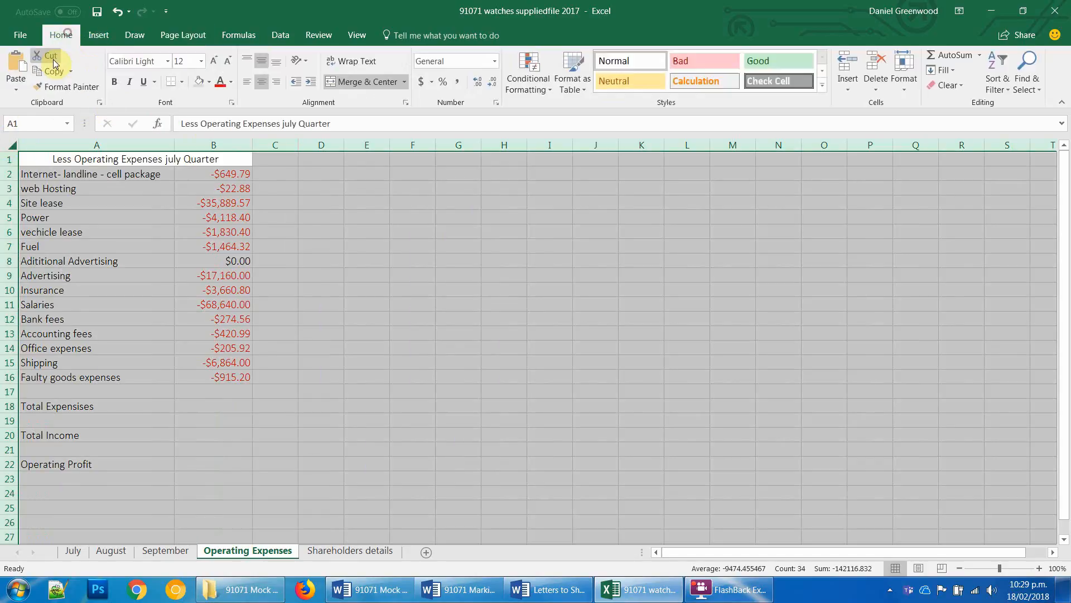
{"action": "left_click", "coordinate": [151, 60]}
{"action": "type", "text": "Ce"}
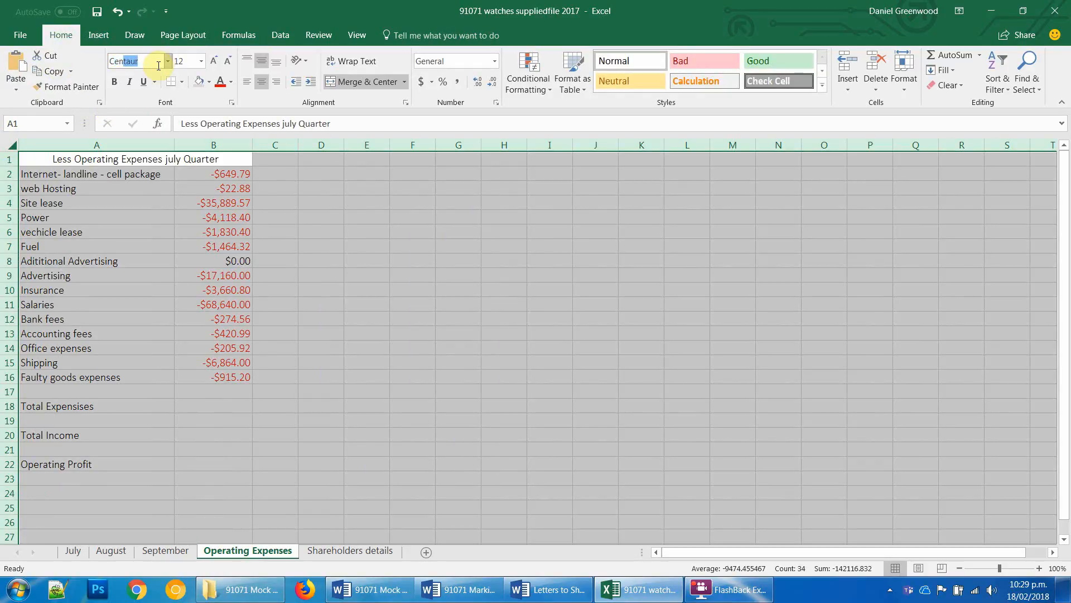
{"action": "type", "text": "ntury G"}
{"action": "key", "text": "Return"}
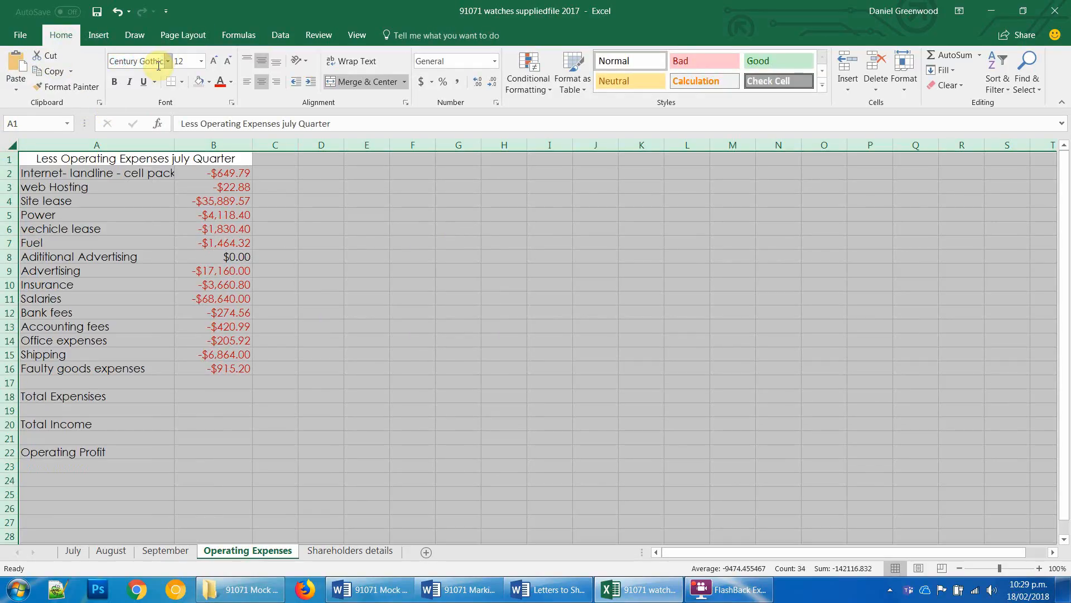
{"action": "left_click", "coordinate": [189, 61]}
{"action": "type", "text": "10"}
{"action": "key", "text": "Return"}
Step: Make the "Less Operating Expenses july Quarter" heading in A1 bold
{"action": "left_click", "coordinate": [33, 158]}
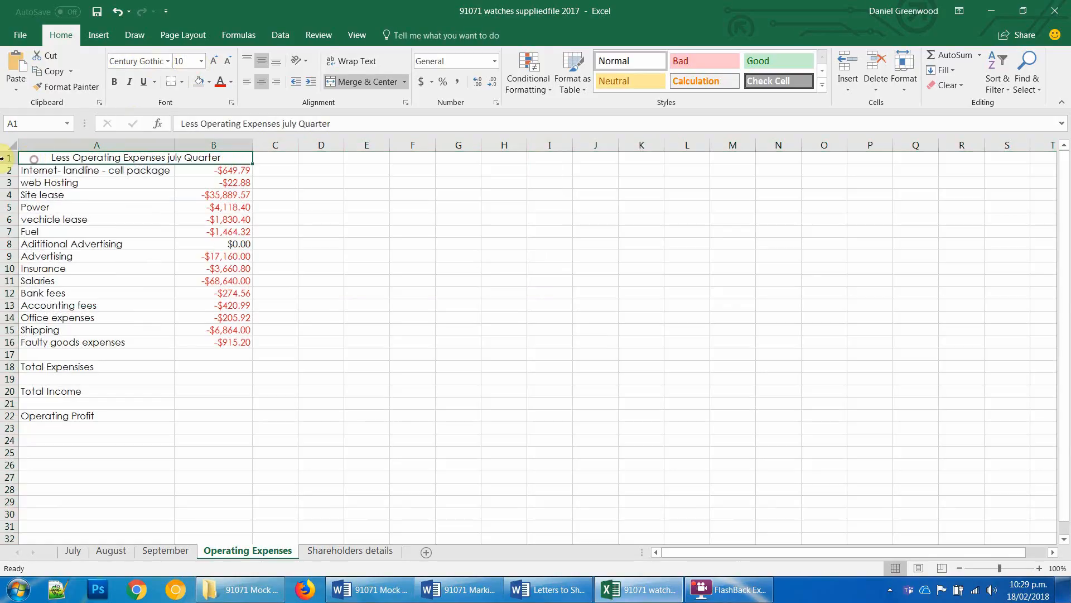
{"action": "key", "text": "ctrl+b"}
{"action": "left_click", "coordinate": [34, 183]}
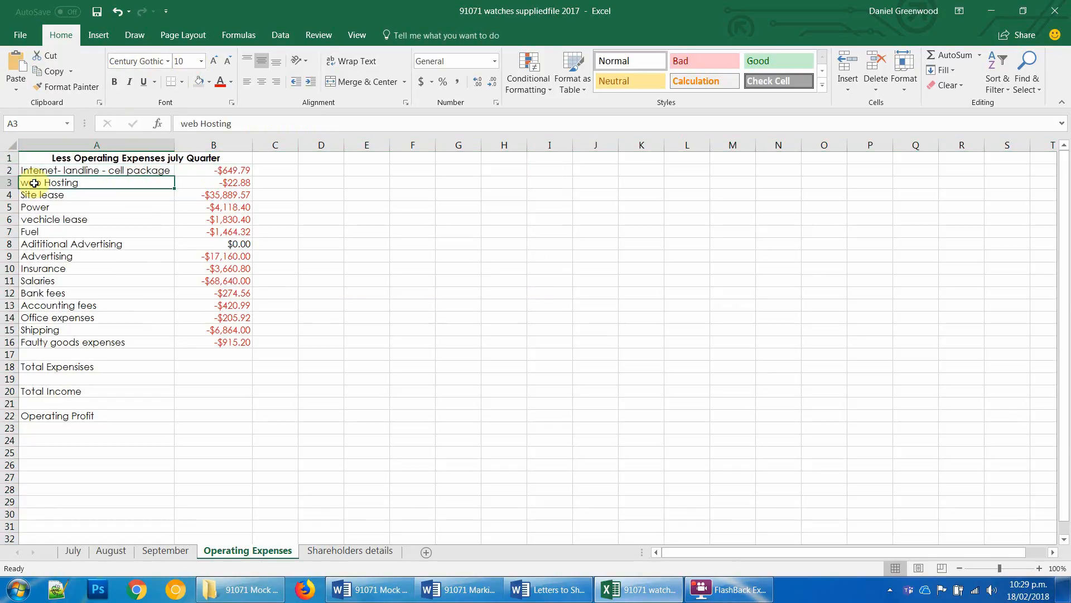
Step: Make the summary labels in A18:A22 bold and total the expenses B2:B16 with a SUM formula in B18
{"action": "left_click_drag", "start_coordinate": [52, 367], "coordinate": [51, 416]}
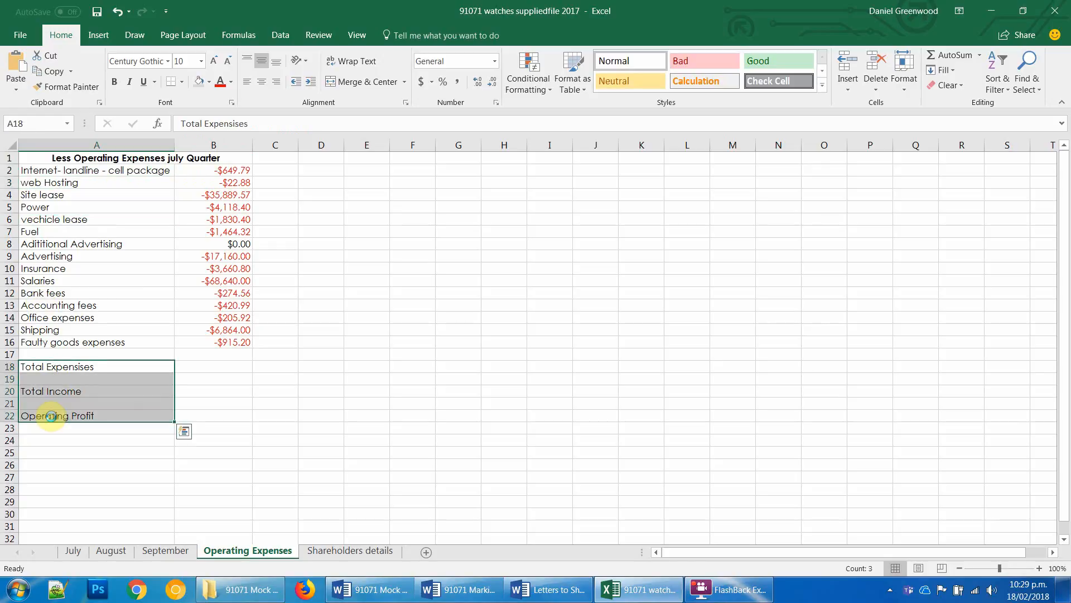
{"action": "key", "text": "ctrl+b"}
{"action": "left_click", "coordinate": [219, 364]}
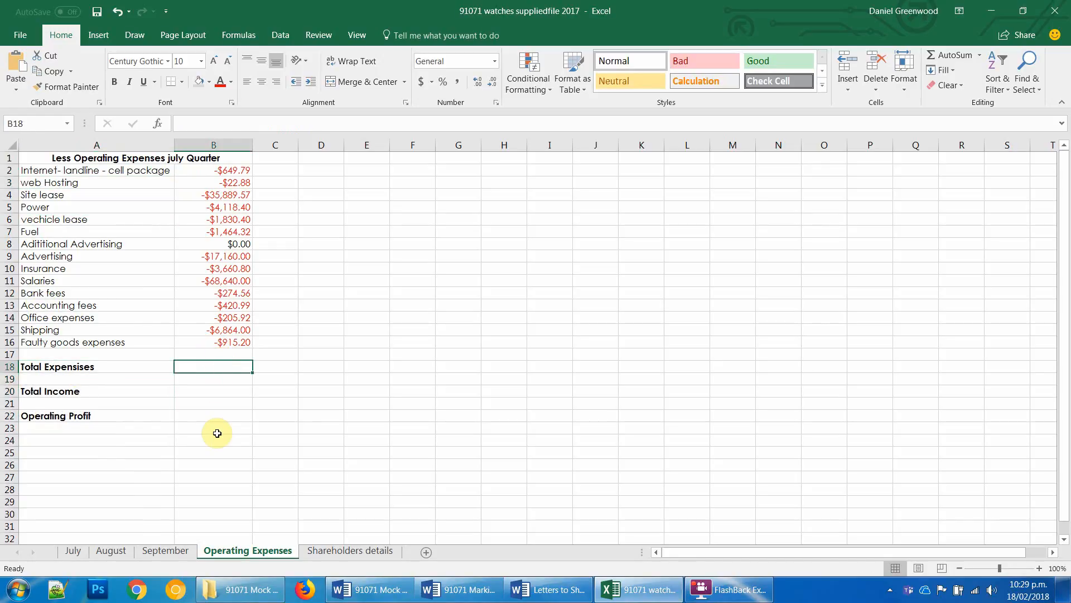
{"action": "type", "text": "=sum("}
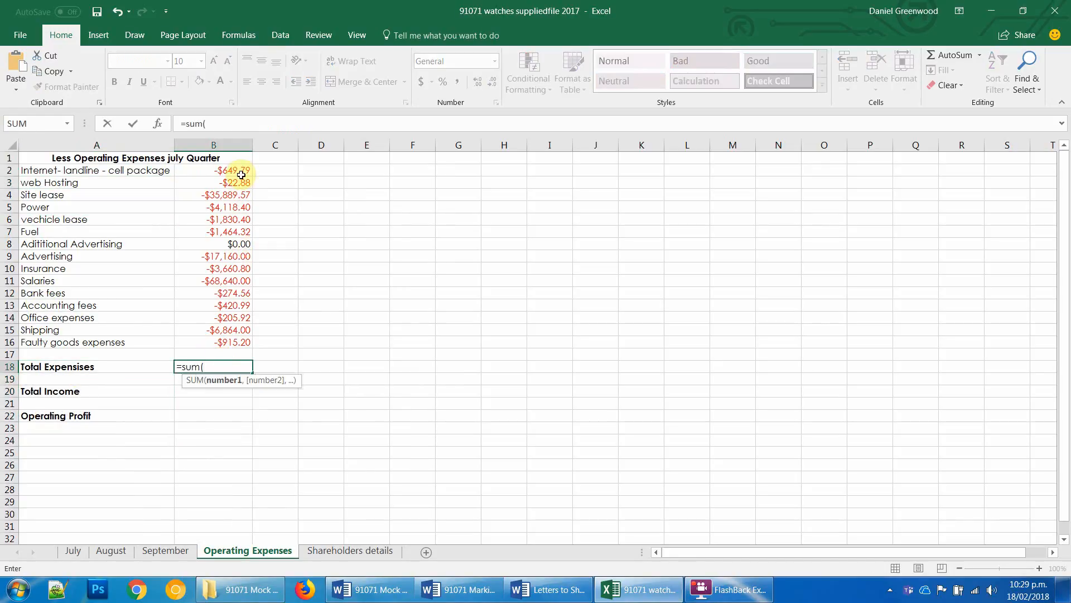
{"action": "left_click_drag", "start_coordinate": [241, 175], "coordinate": [229, 338]}
{"action": "key", "text": "Return"}
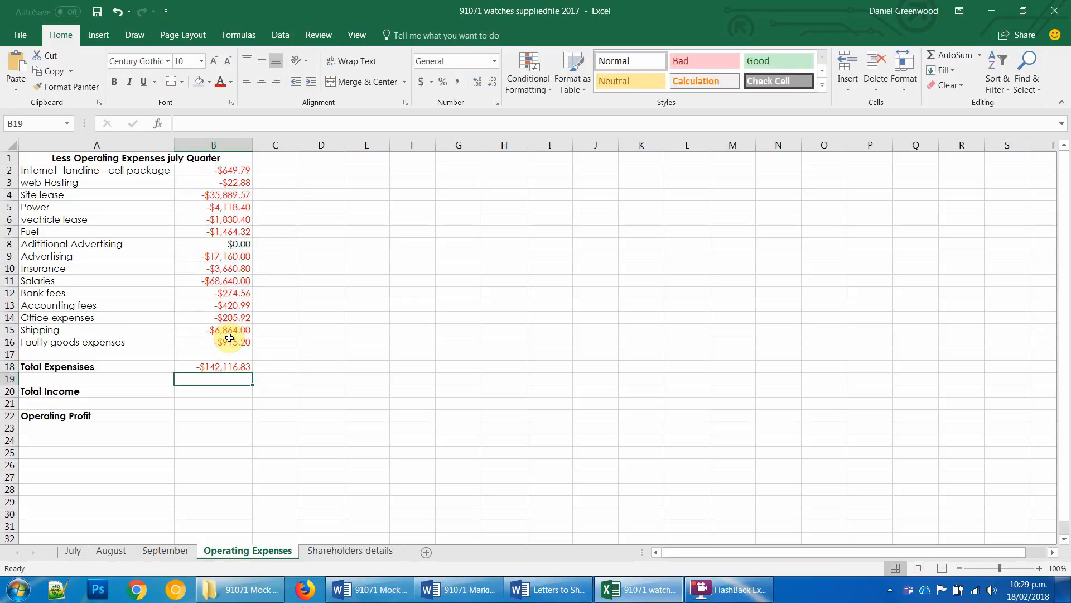
Step: Link Total Income in B20 to the Quarter Grand Total in B15 of the September sheet
{"action": "key", "text": "Left"}
{"action": "key", "text": "Down"}
{"action": "key", "text": "Right"}
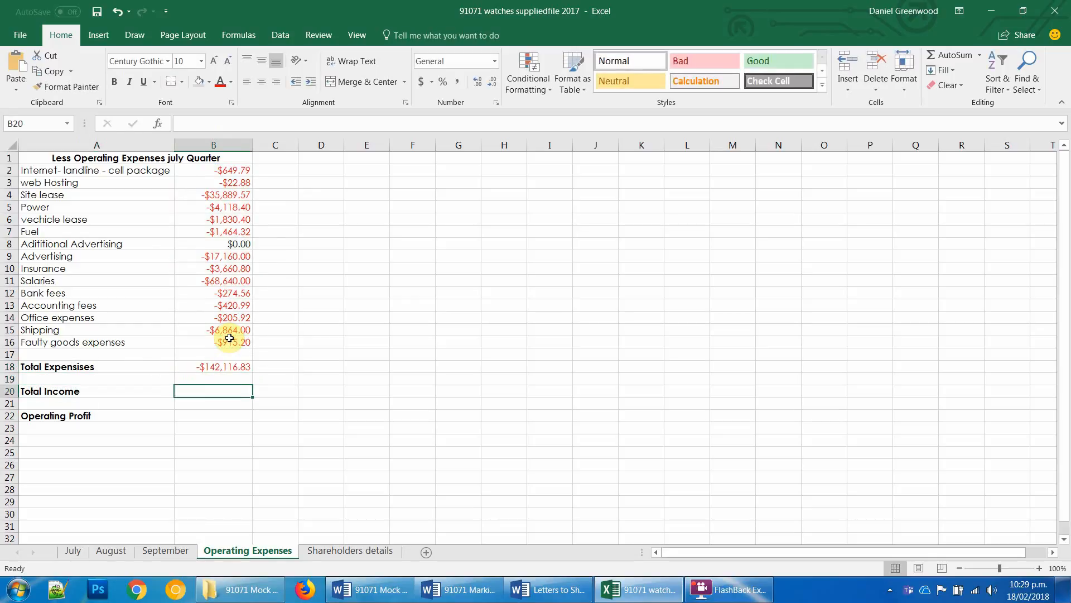
{"action": "type", "text": "="}
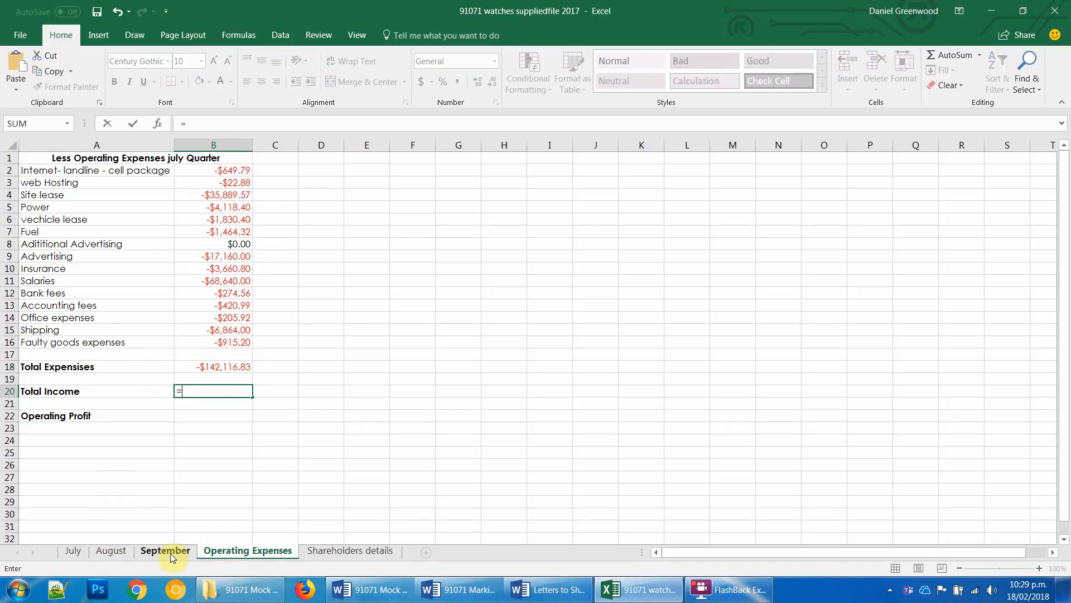
{"action": "left_click", "coordinate": [166, 550]}
{"action": "left_click", "coordinate": [167, 338]}
{"action": "key", "text": "Return"}
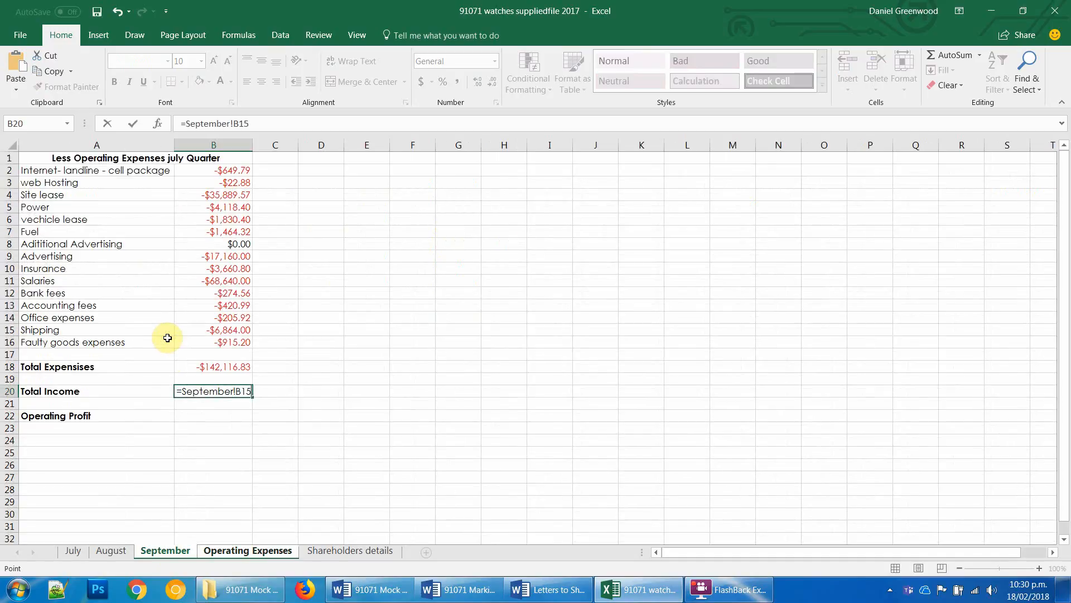
Step: Format the Total Income value in B20 as Currency
{"action": "left_click", "coordinate": [221, 390]}
{"action": "key", "text": "ctrl+1"}
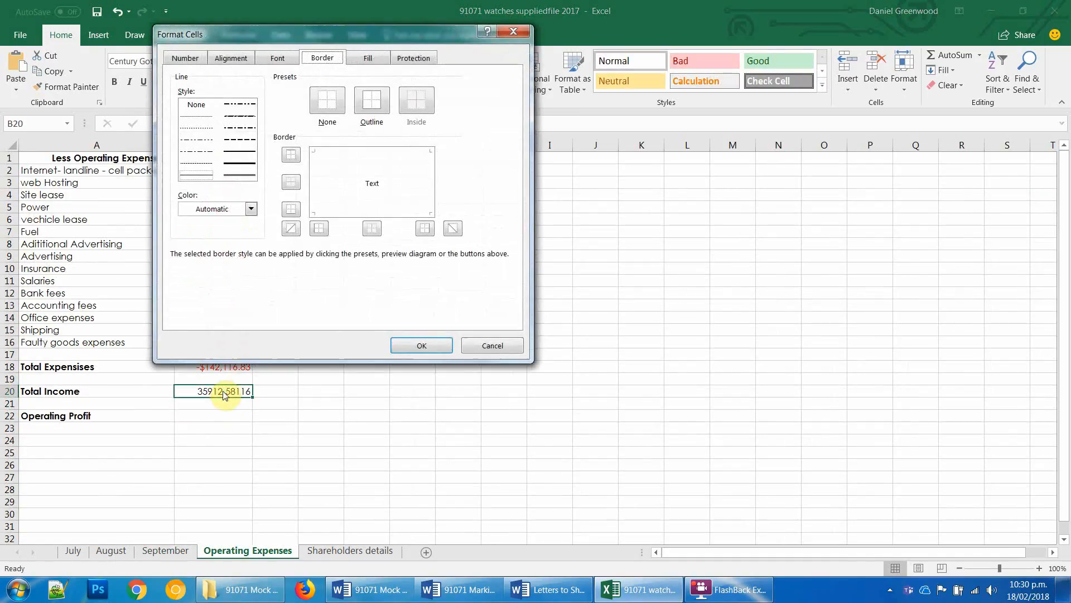
{"action": "left_click", "coordinate": [186, 59]}
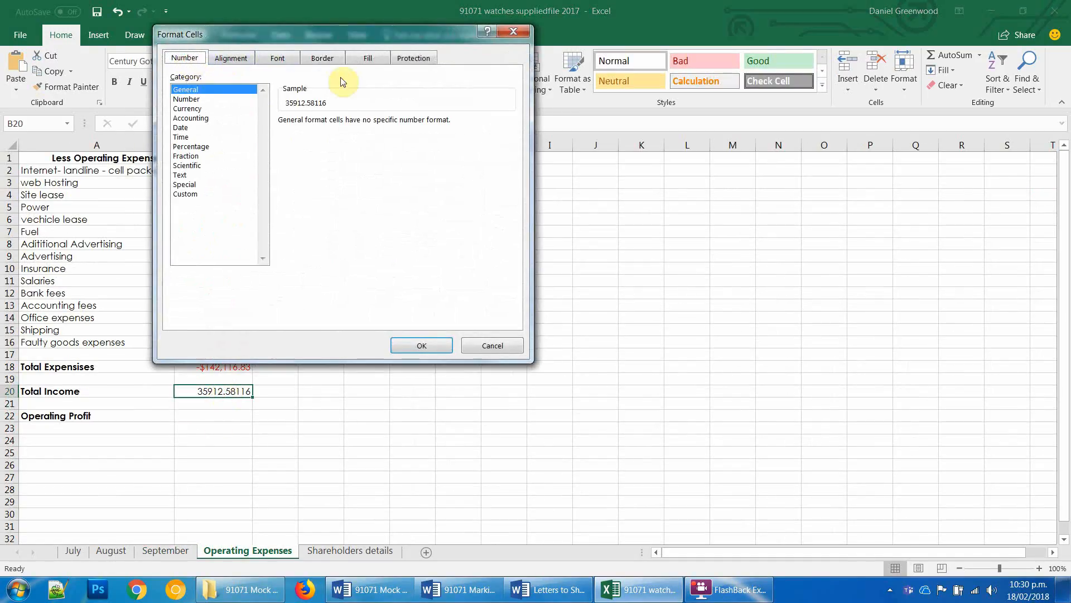
{"action": "left_click", "coordinate": [188, 108]}
{"action": "left_click", "coordinate": [422, 345]}
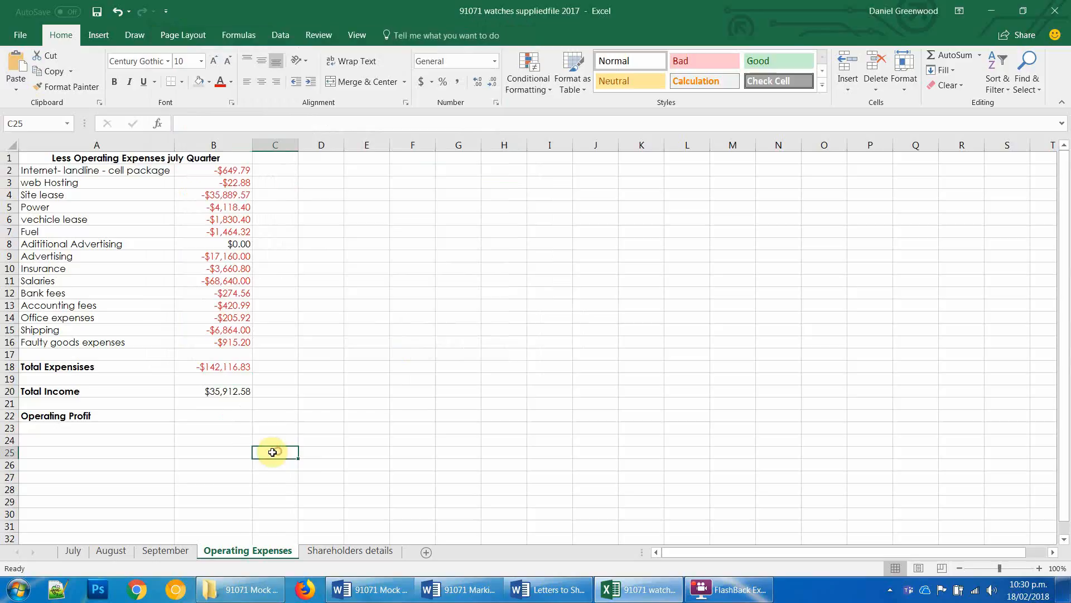
Step: Calculate Operating Profit in B22 with the formula =B18+B20
{"action": "left_click", "coordinate": [213, 416]}
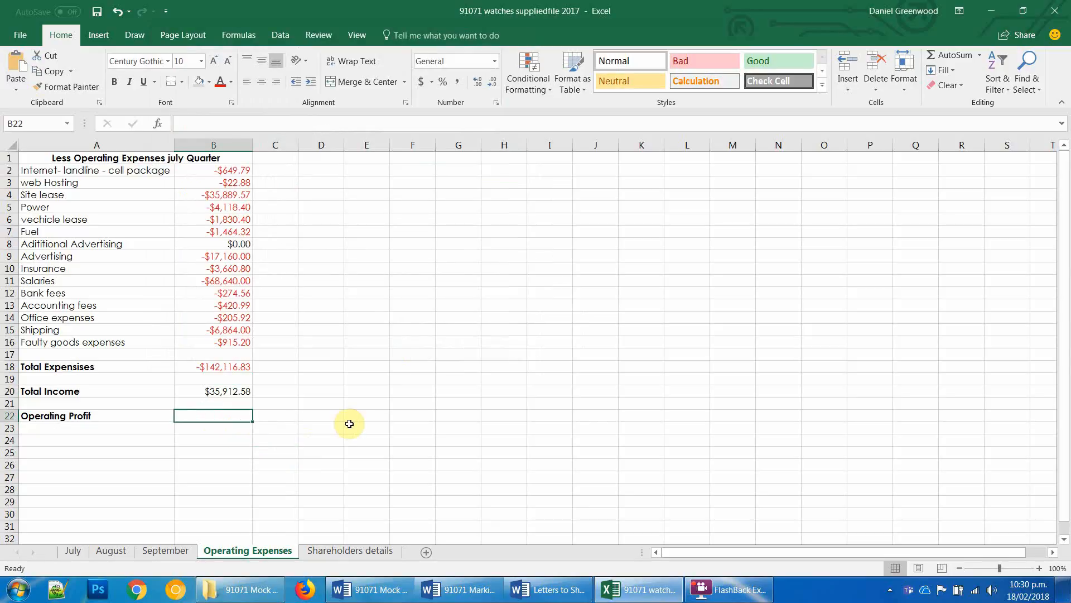
{"action": "type", "text": "="}
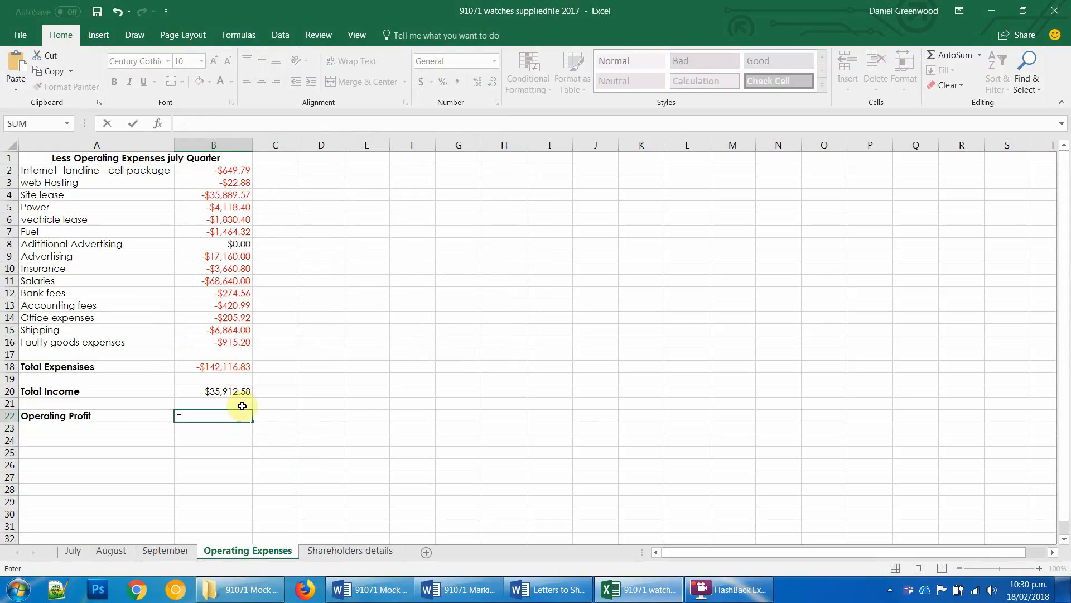
{"action": "left_click", "coordinate": [231, 369]}
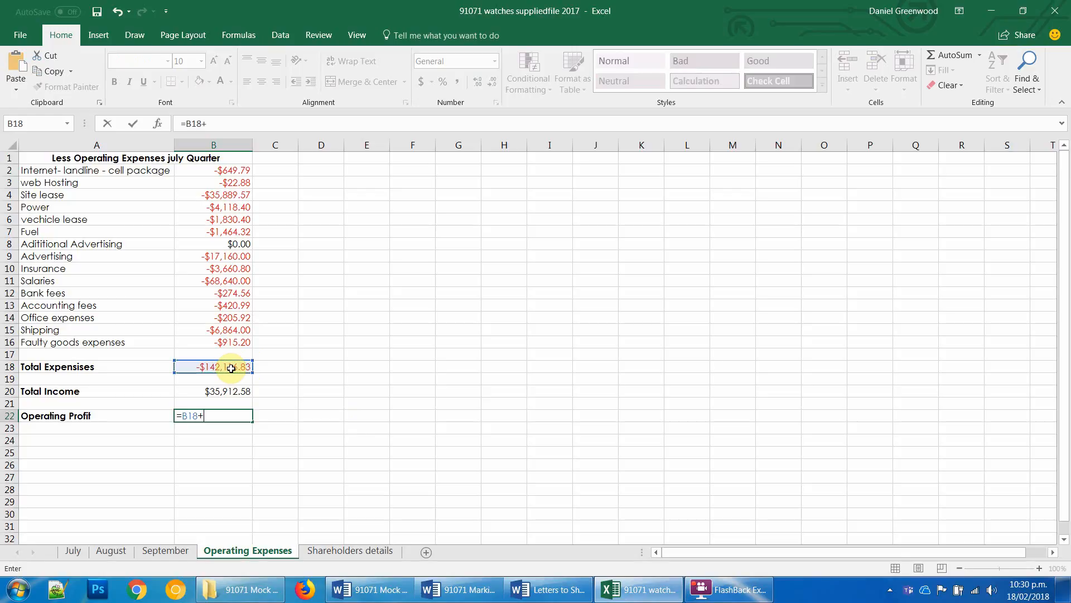
{"action": "left_click", "coordinate": [224, 391]}
{"action": "key", "text": "Return"}
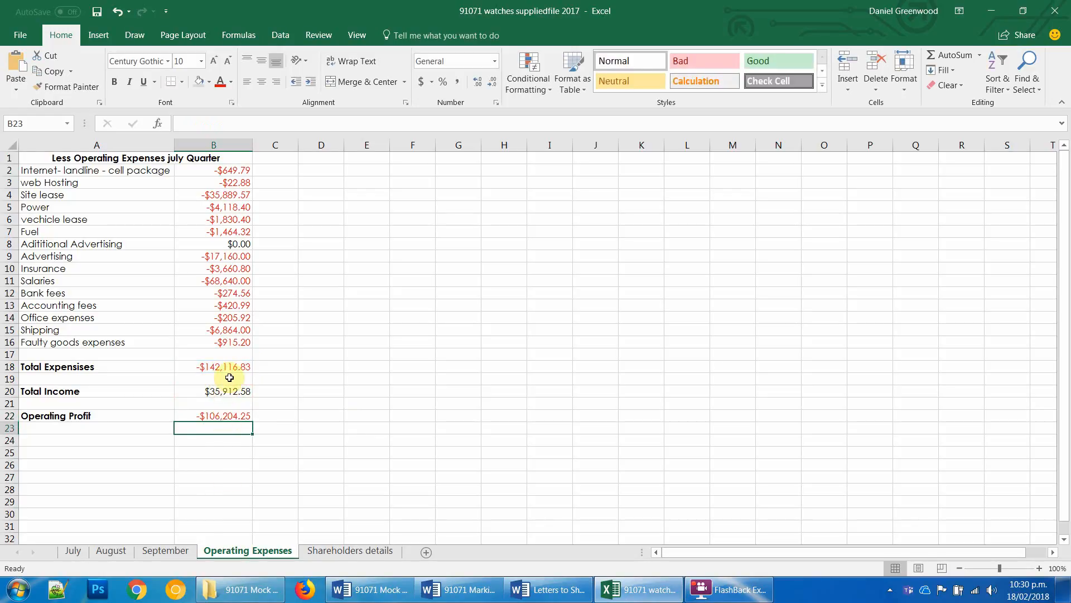
Step: Check the operating profit, salaries and additional advertising cells, and read the Improving Sales rules on advertising spend in the Word assessment brief
{"action": "left_click", "coordinate": [242, 414]}
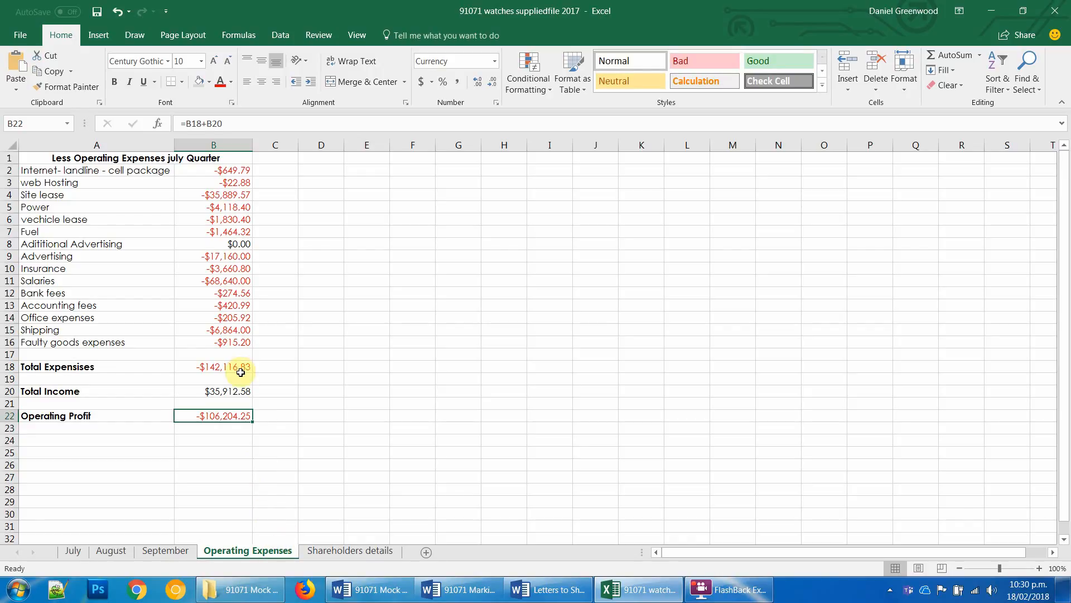
{"action": "left_click", "coordinate": [228, 283]}
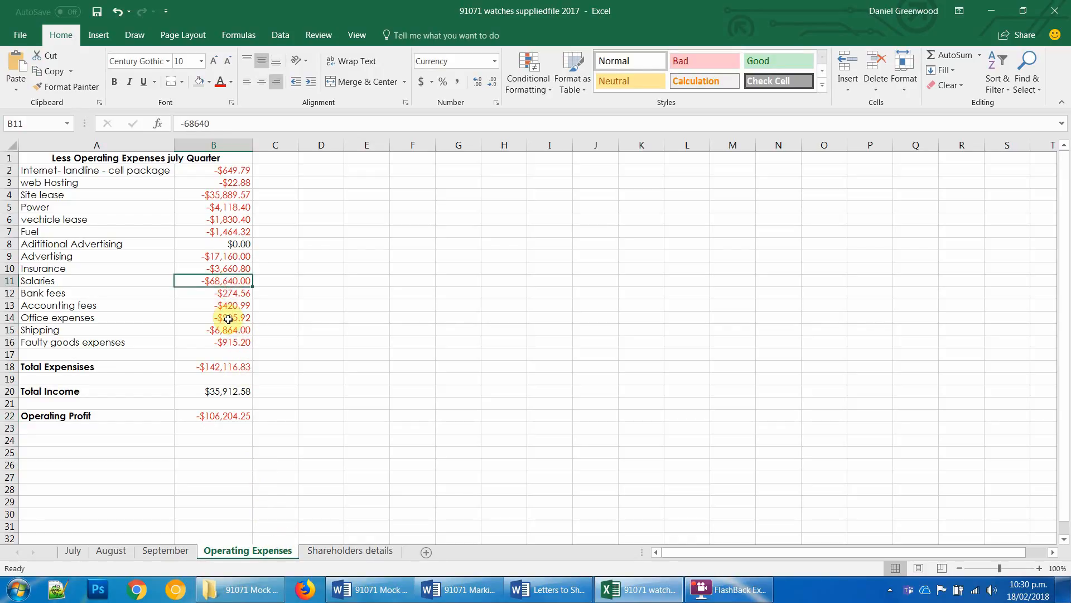
{"action": "left_click", "coordinate": [228, 245]}
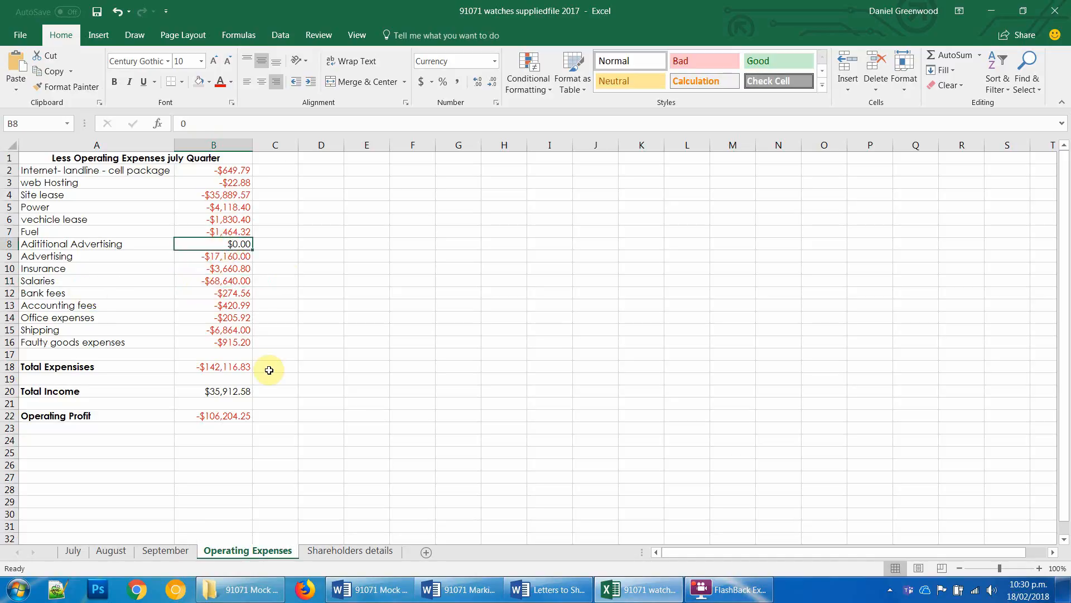
{"action": "left_click", "coordinate": [369, 589]}
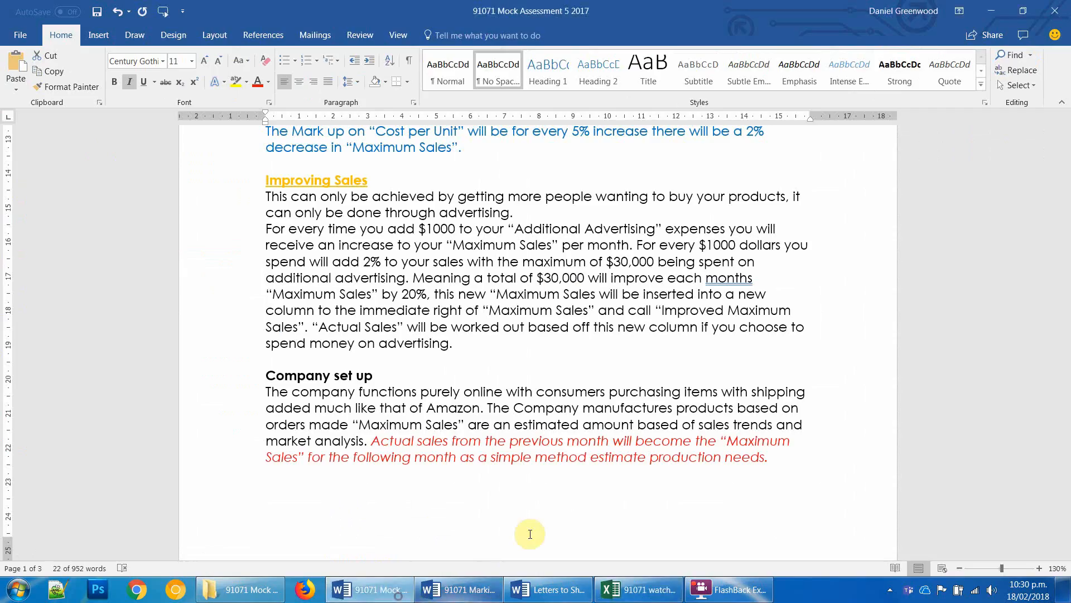
{"action": "left_click_drag", "start_coordinate": [263, 177], "coordinate": [481, 362]}
{"action": "left_click", "coordinate": [471, 350]}
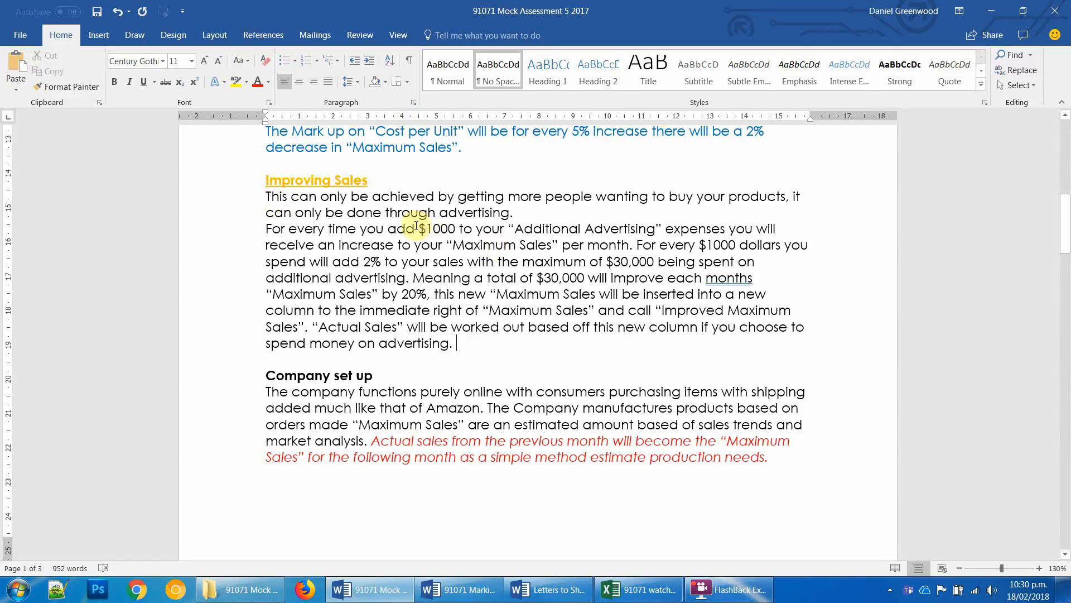
{"action": "left_click_drag", "start_coordinate": [373, 231], "coordinate": [483, 231]}
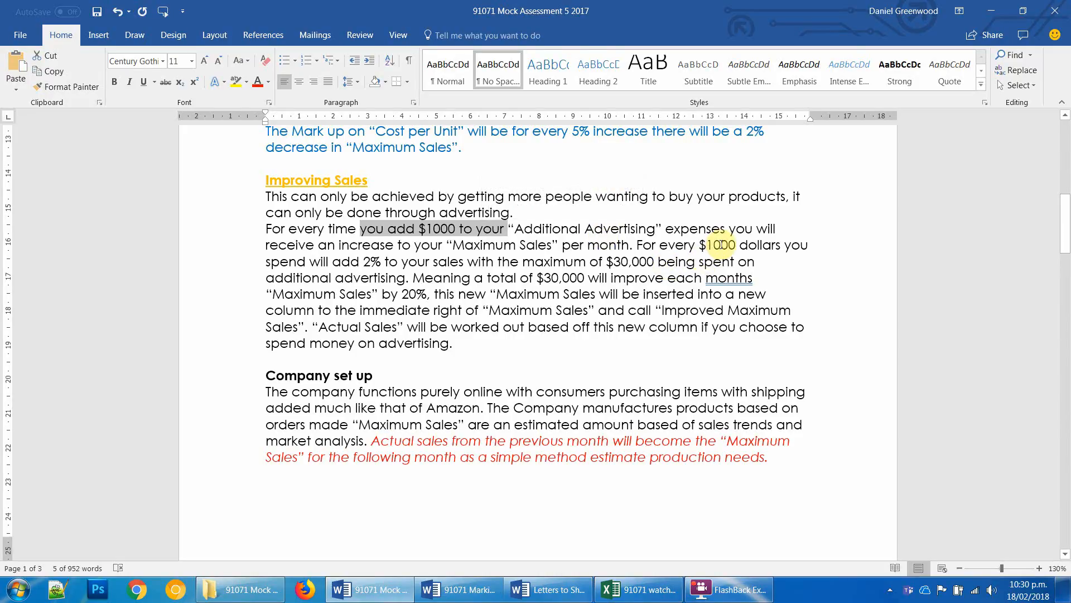
{"action": "double_click", "coordinate": [373, 261]}
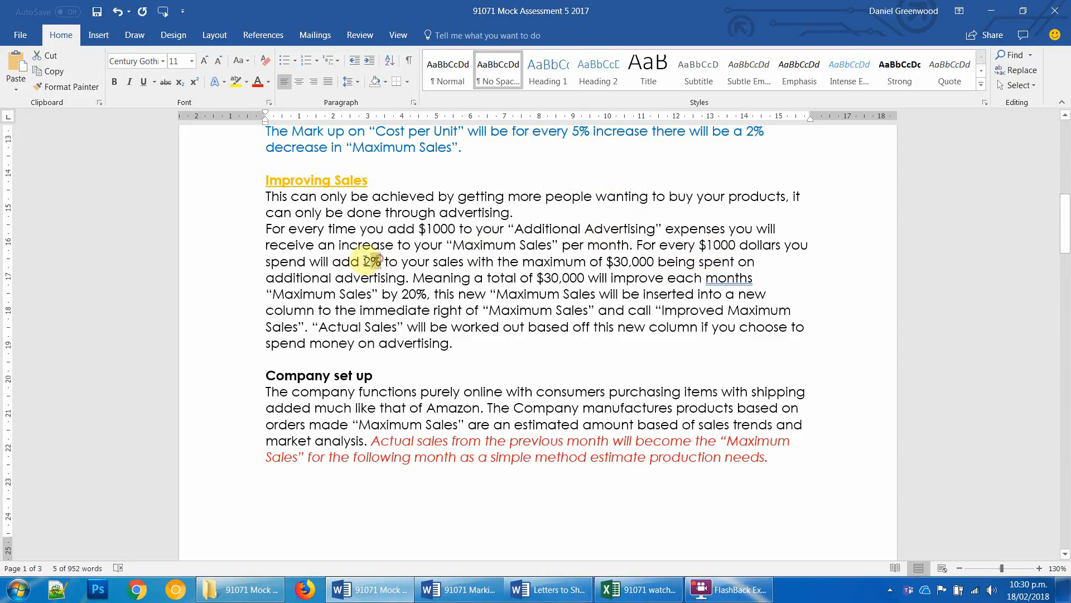
{"action": "left_click", "coordinate": [540, 259]}
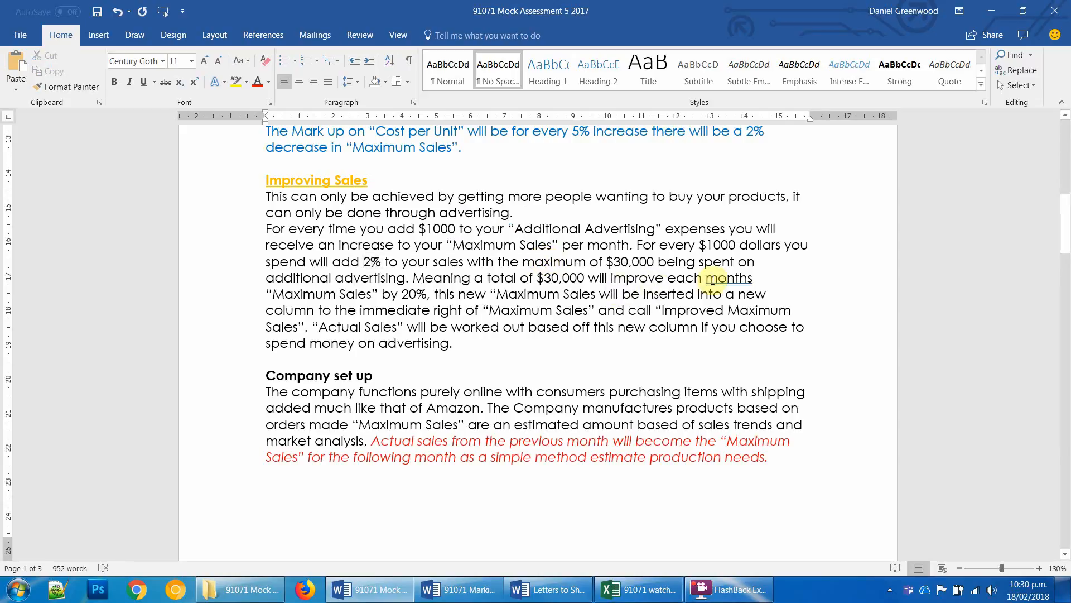
{"action": "left_click_drag", "start_coordinate": [438, 261], "coordinate": [607, 278]}
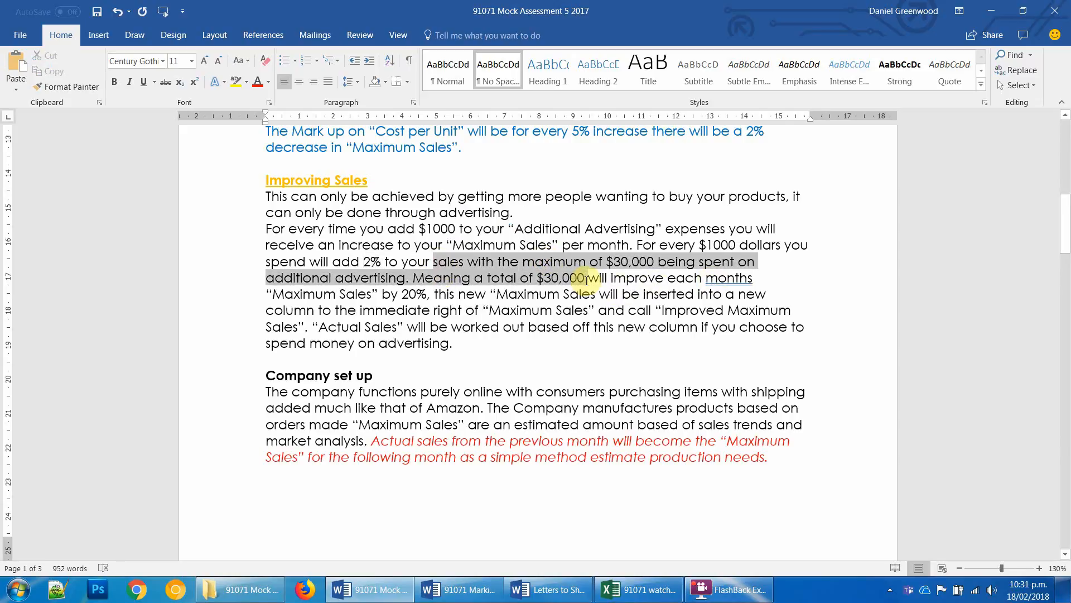
{"action": "left_click", "coordinate": [639, 311]}
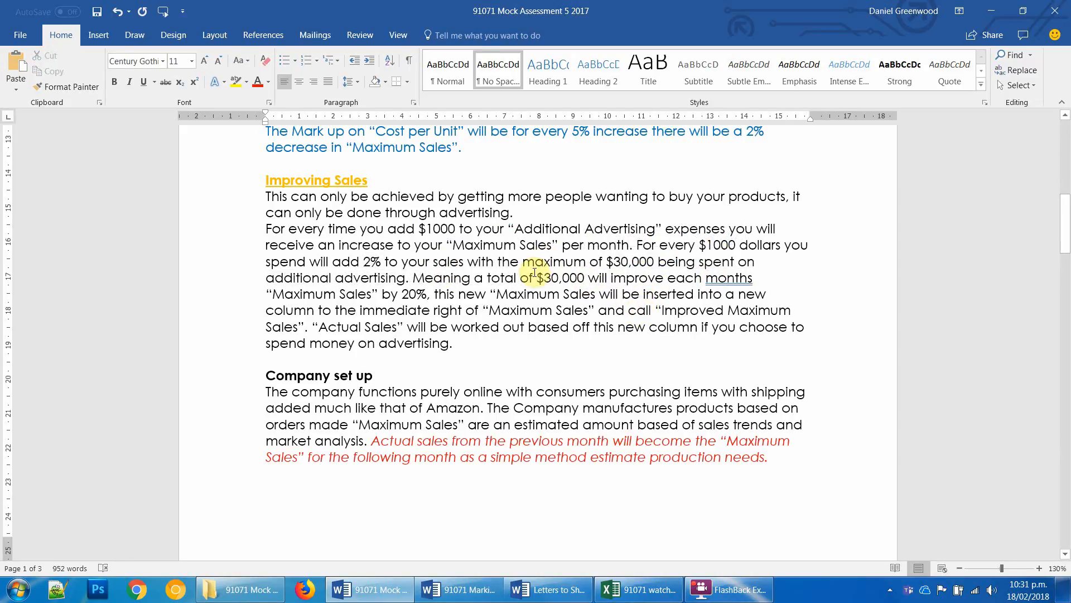
{"action": "left_click_drag", "start_coordinate": [614, 261], "coordinate": [658, 262]}
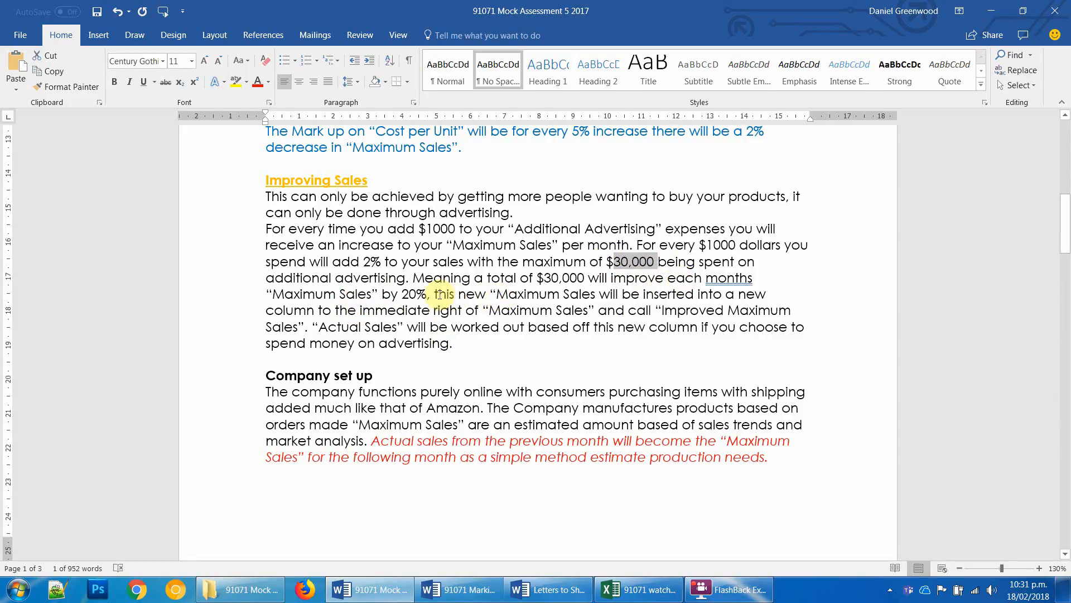
{"action": "left_click_drag", "start_coordinate": [408, 294], "coordinate": [384, 295]}
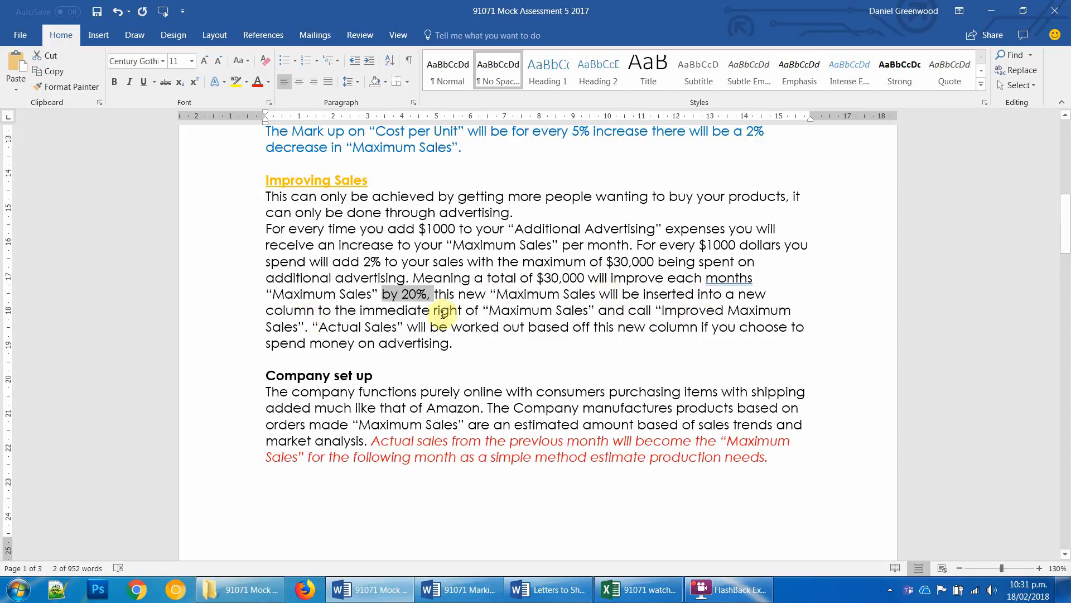
{"action": "left_click_drag", "start_coordinate": [662, 310], "coordinate": [740, 327]}
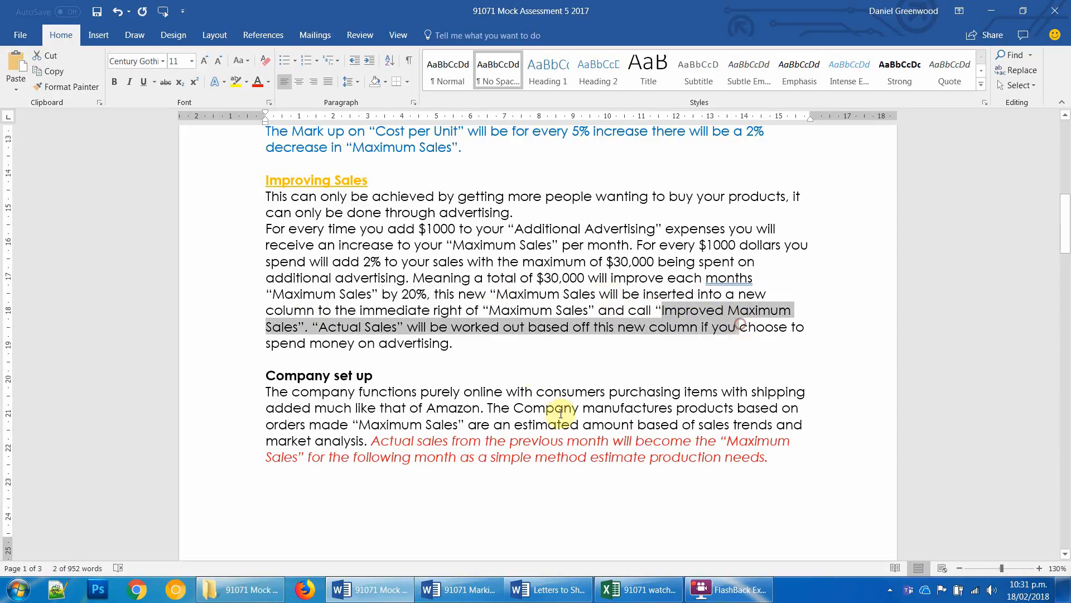
{"action": "left_click", "coordinate": [483, 345]}
Step: Switch to the Excel workbook and insert a new column directly after Max Unit Sales on the July sheet
{"action": "key", "text": "alt+Tab"}
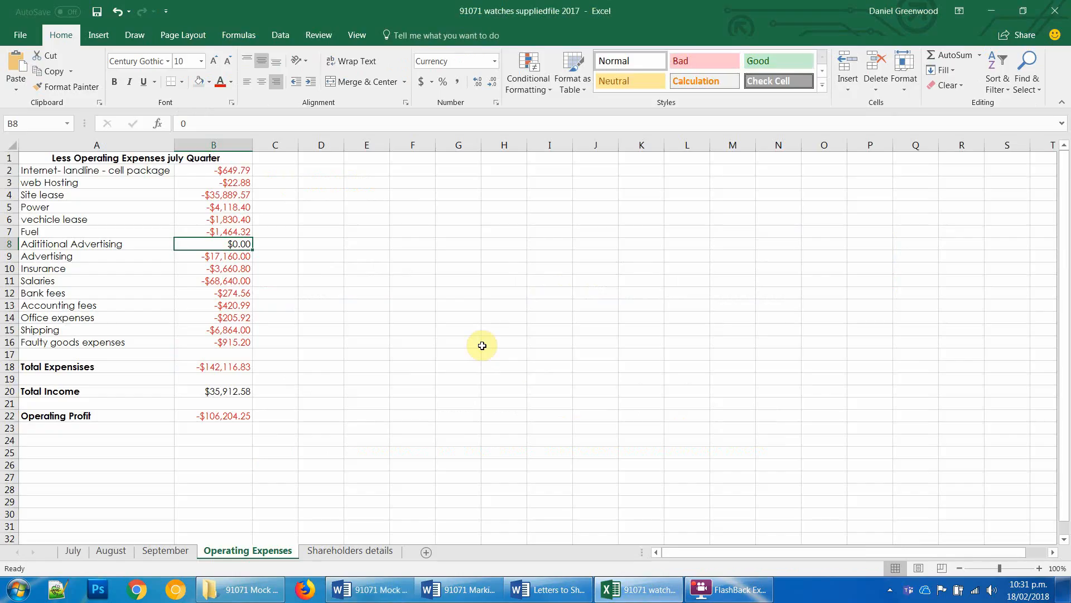
{"action": "left_click", "coordinate": [72, 550]}
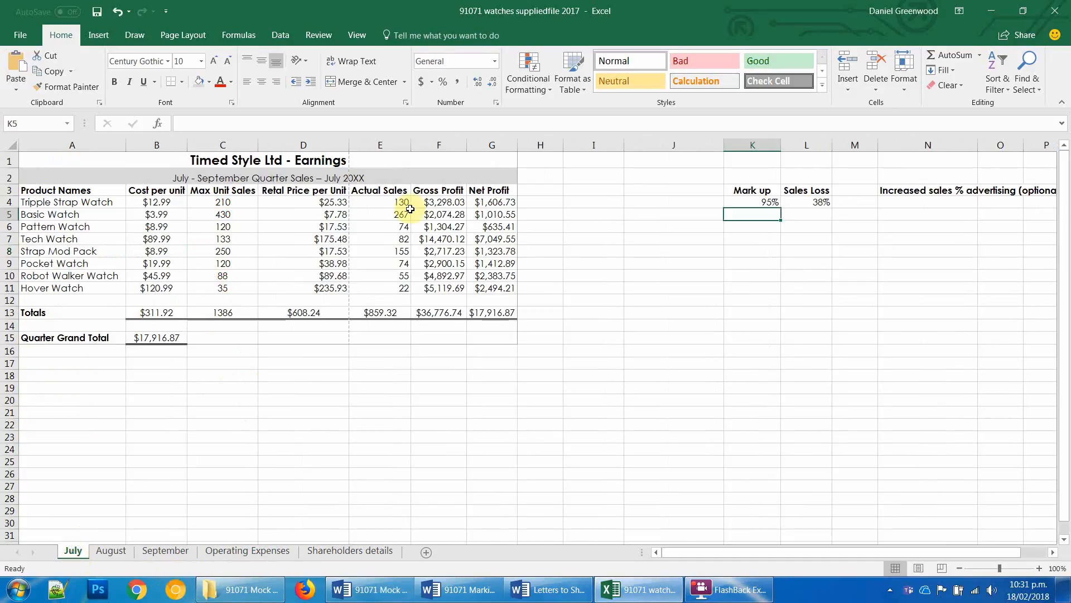
{"action": "left_click", "coordinate": [283, 144]}
{"action": "right_click", "coordinate": [285, 145]}
{"action": "left_click", "coordinate": [316, 245]}
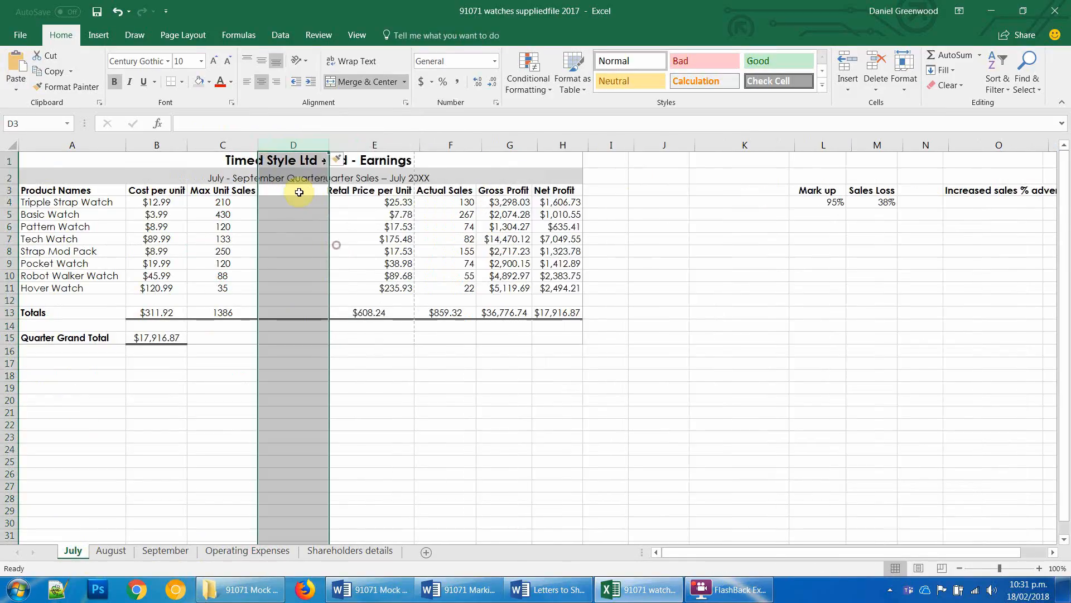
Step: Copy the heading "Improved Maximum Sales" from the Word brief into D3 of the July sheet in Excel
{"action": "key", "text": "alt+Tab"}
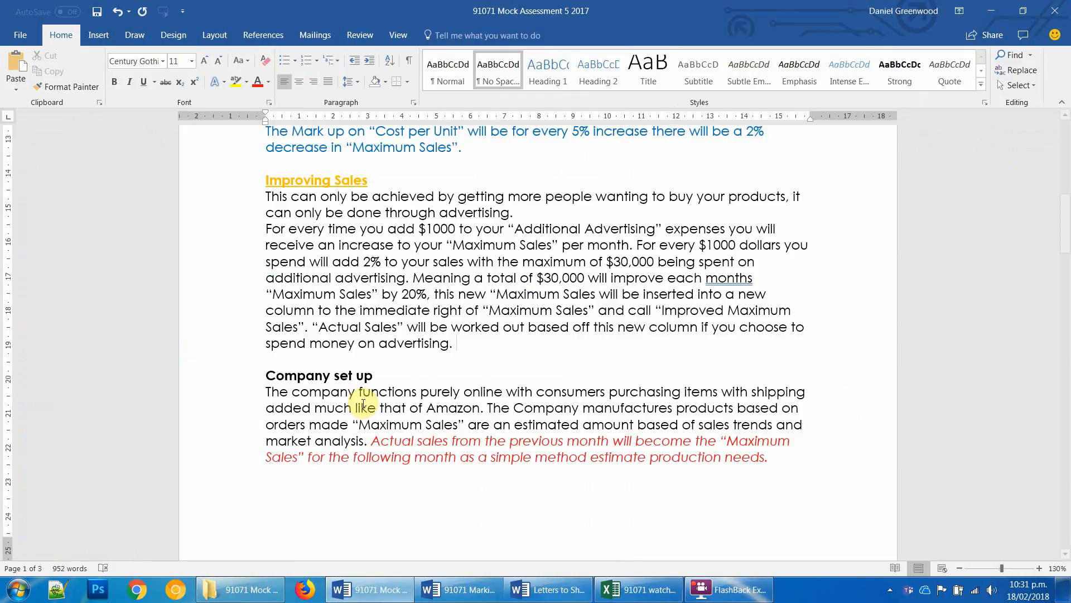
{"action": "left_click_drag", "start_coordinate": [663, 309], "coordinate": [300, 329]}
{"action": "key", "text": "ctrl+c"}
{"action": "key", "text": "alt+Tab"}
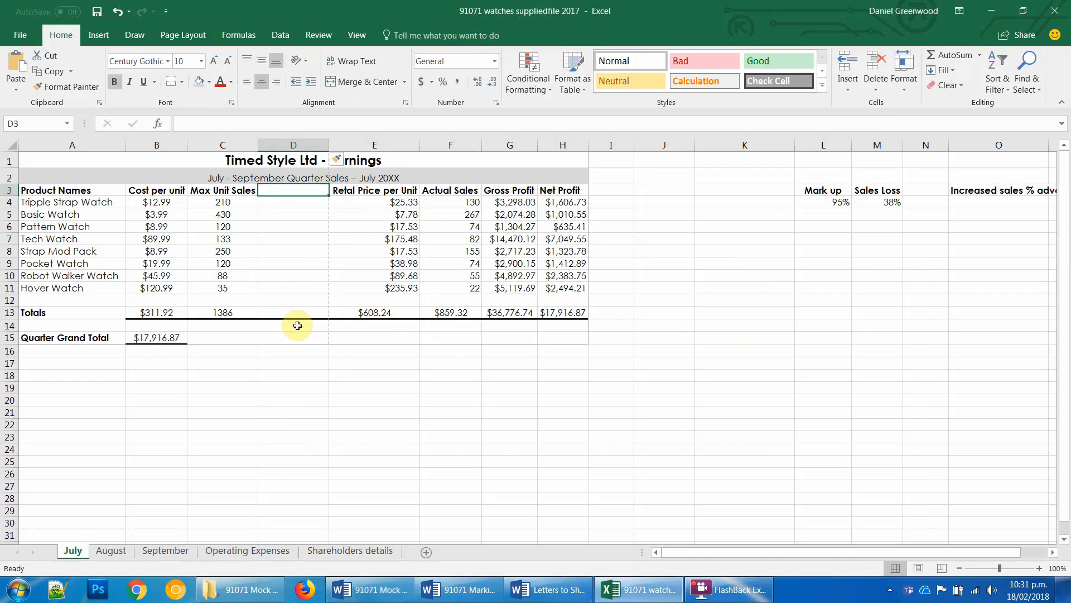
{"action": "left_click", "coordinate": [296, 325], "text": "ctrl"}
{"action": "key", "text": "ctrl+v"}
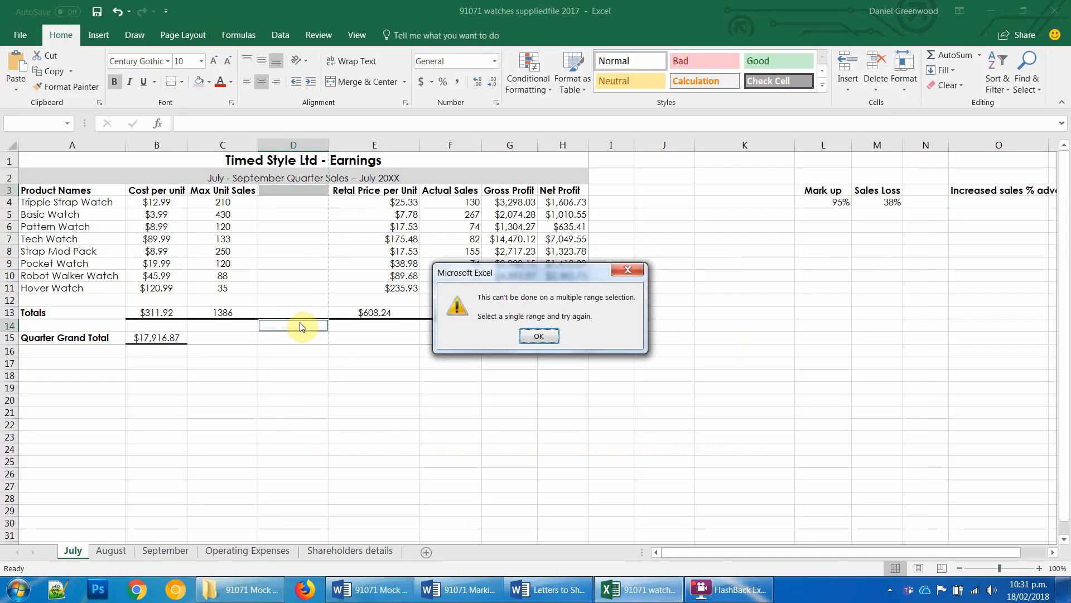
{"action": "left_click", "coordinate": [539, 337]}
{"action": "left_click", "coordinate": [298, 189]}
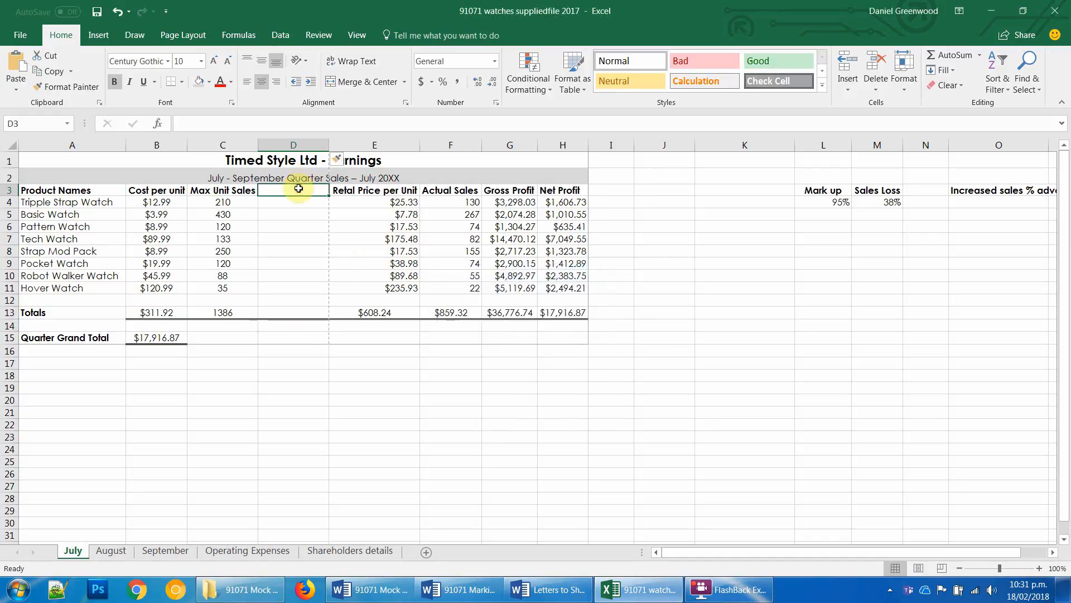
{"action": "key", "text": "ctrl+v"}
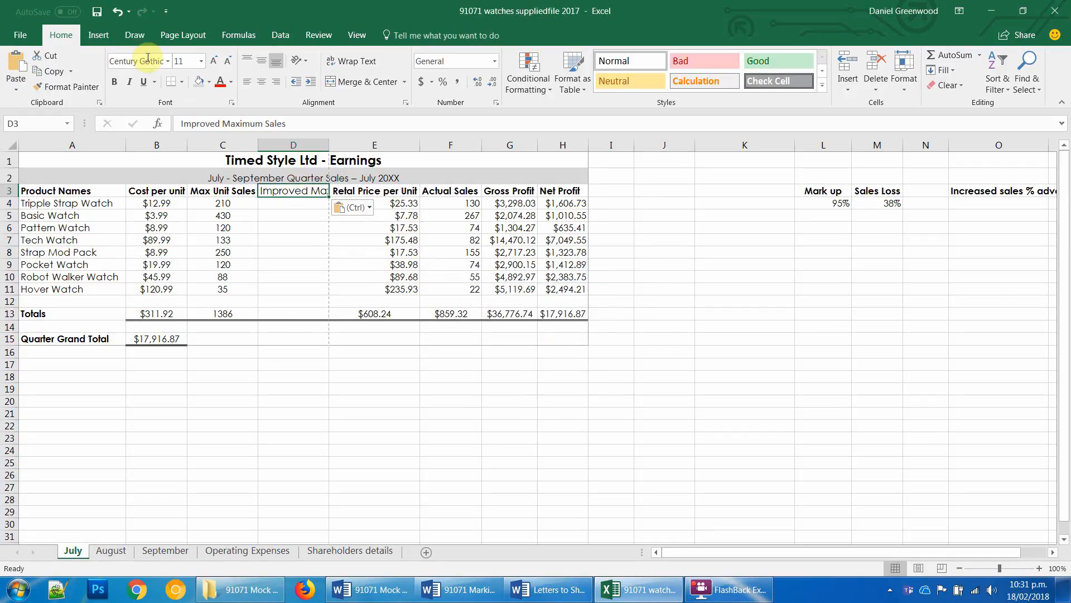
Step: Format the Improved Maximum Sales heading in D3 as bold, size 10, and autofit column D to its width
{"action": "left_click", "coordinate": [179, 60]}
{"action": "key", "text": "Return"}
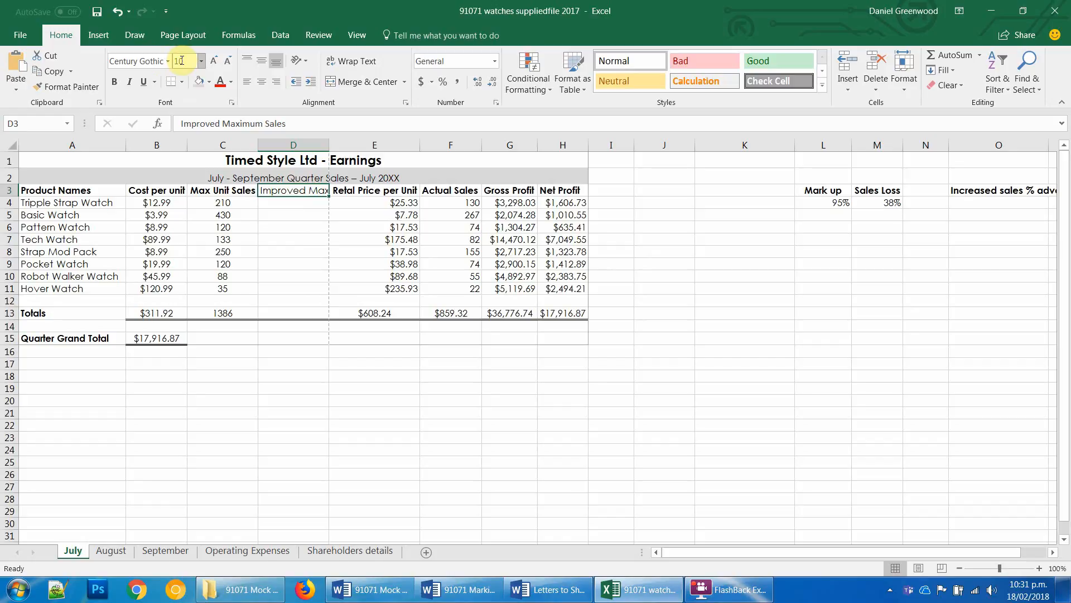
{"action": "key", "text": "ctrl+b"}
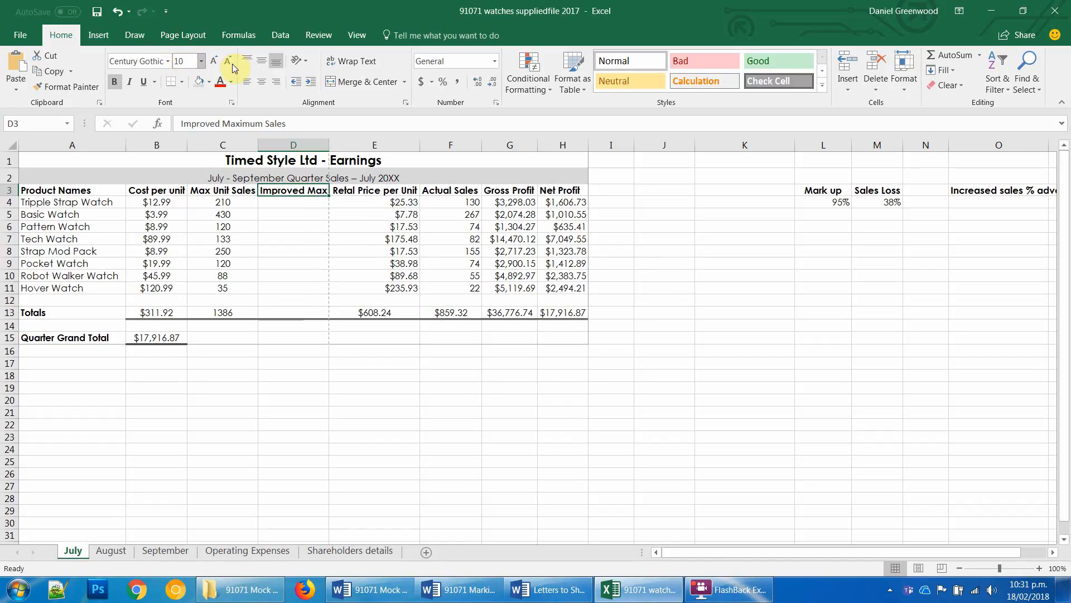
{"action": "double_click", "coordinate": [327, 145]}
{"action": "left_click", "coordinate": [310, 202]}
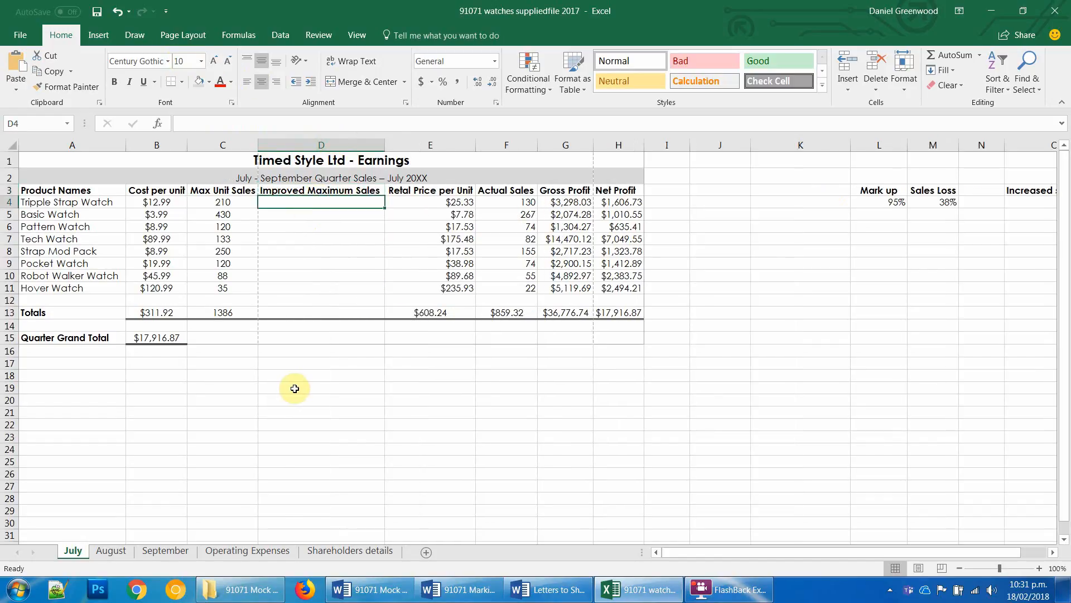
Step: Enter -3000 as the additional advertising expense in B8 of the Operating Expenses sheet
{"action": "left_click", "coordinate": [1031, 192]}
{"action": "left_click", "coordinate": [1033, 206]}
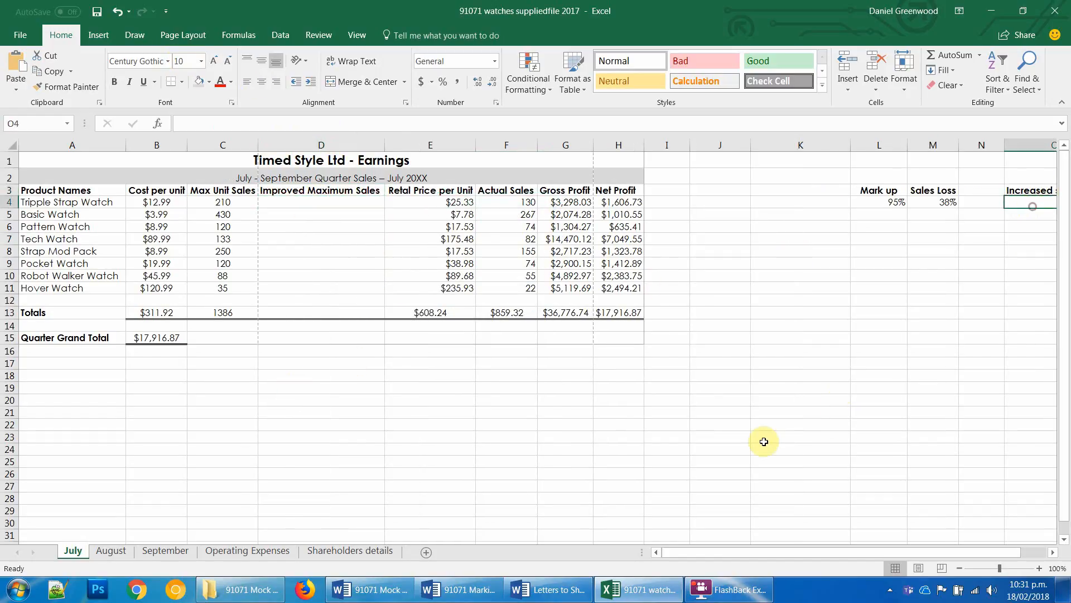
{"action": "left_click", "coordinate": [273, 550]}
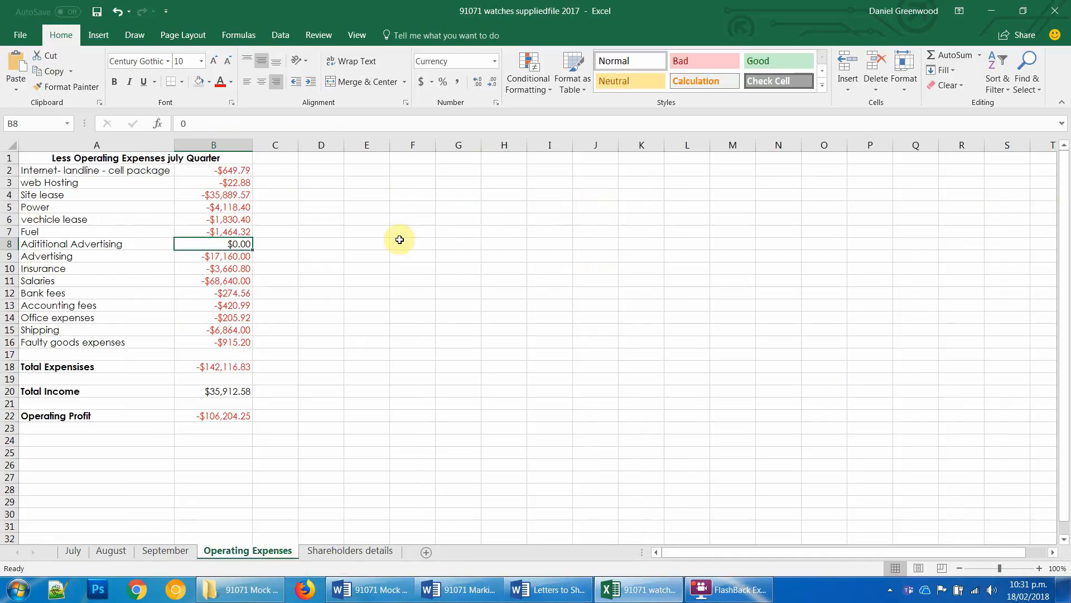
{"action": "type", "text": "30"}
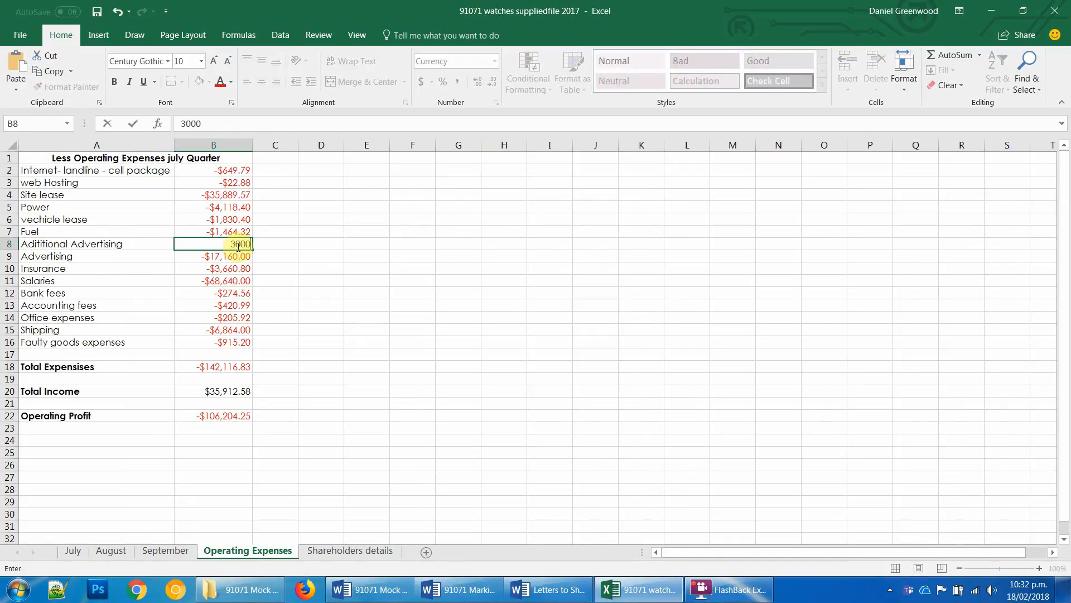
{"action": "key", "text": "Return"}
{"action": "left_click", "coordinate": [237, 246]}
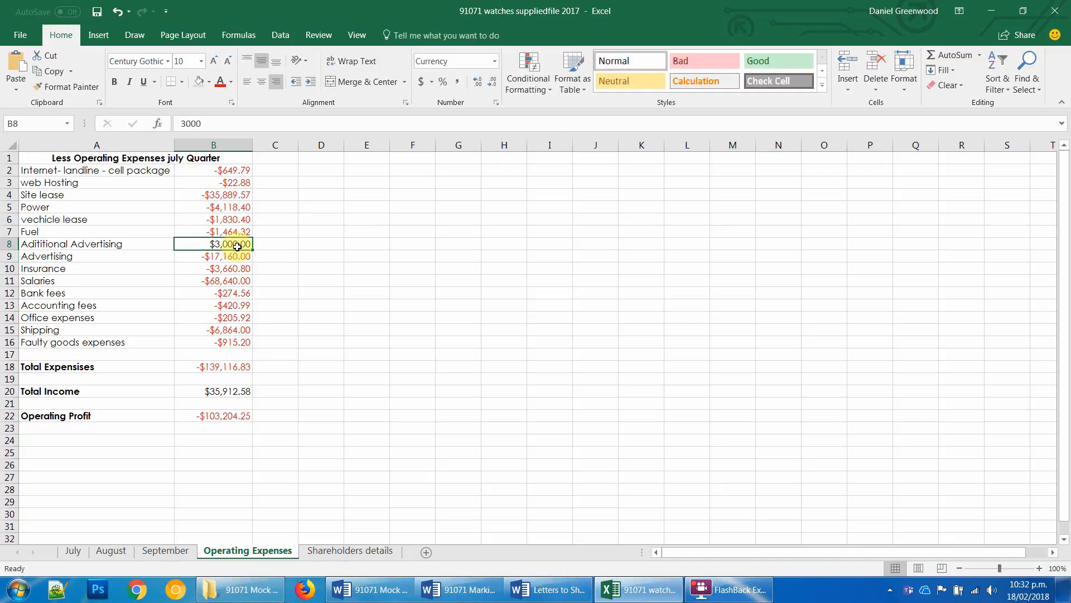
{"action": "type", "text": "-"}
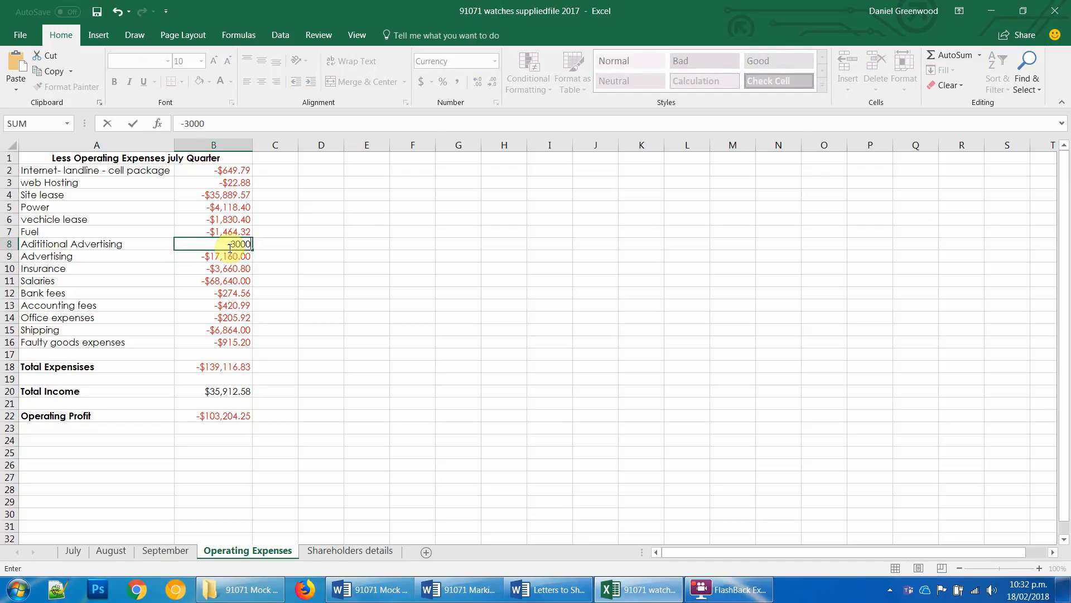
{"action": "key", "text": "Return"}
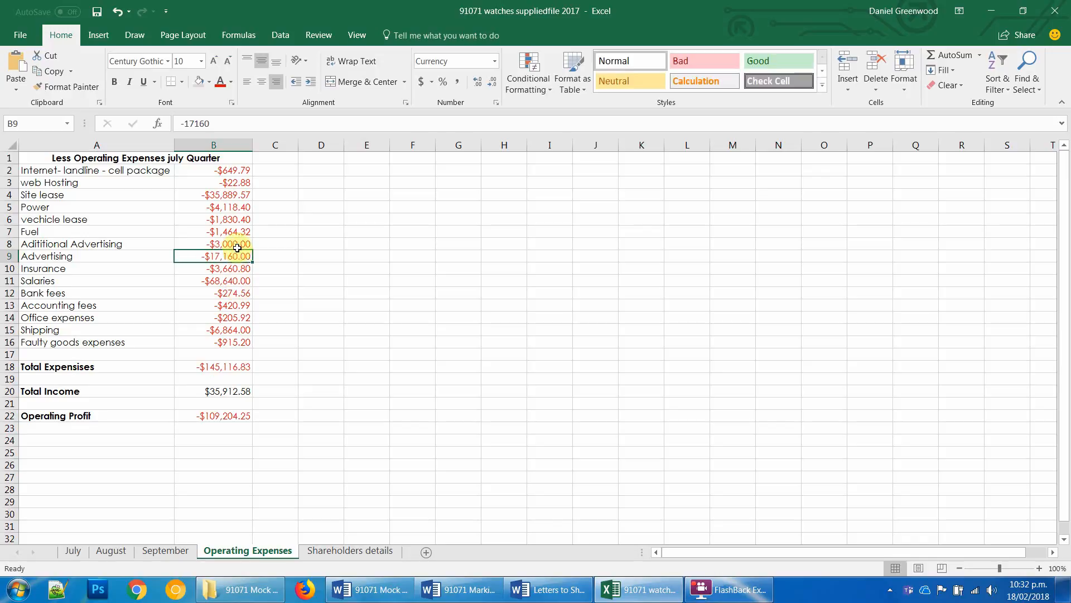
{"action": "left_click", "coordinate": [237, 247]}
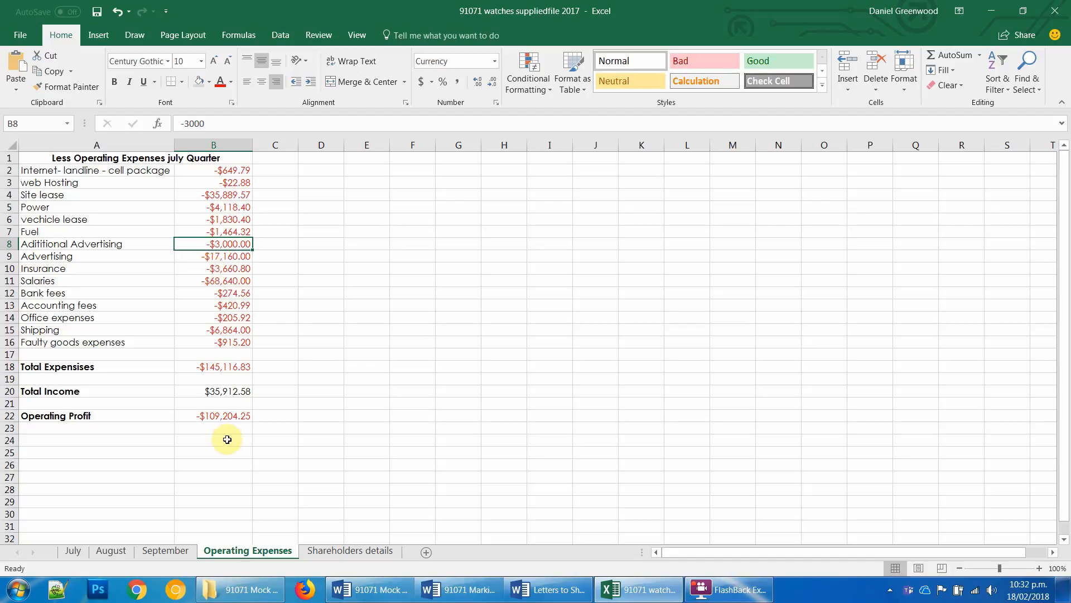
Step: Apply a double bottom border to the total expenses, total income and operating profit amounts in B18, B20 and B22
{"action": "left_click", "coordinate": [211, 418]}
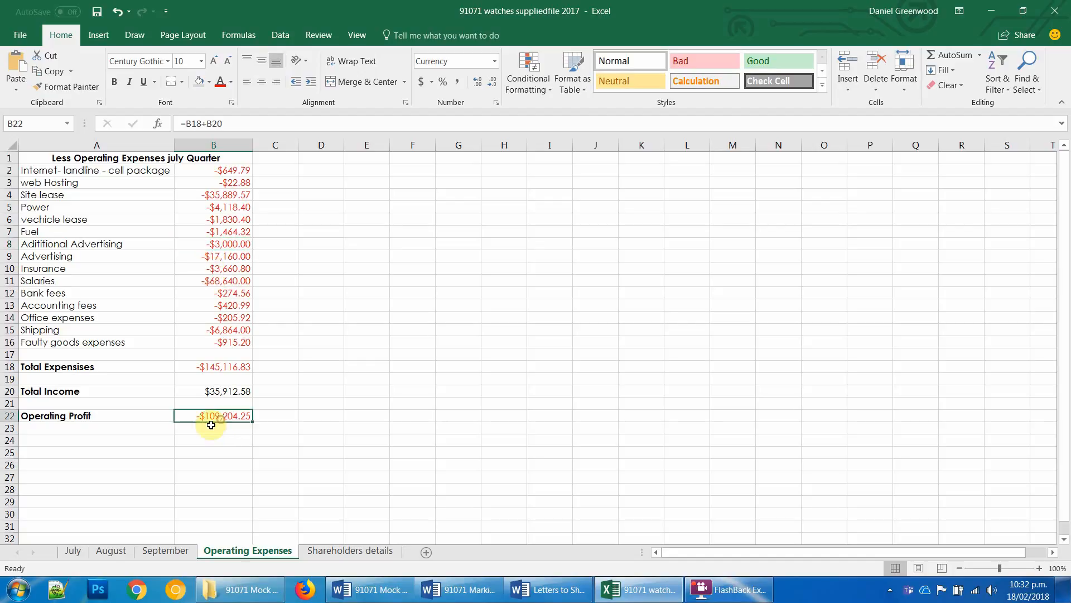
{"action": "left_click", "coordinate": [221, 369]}
{"action": "left_click", "coordinate": [220, 391], "text": "ctrl"}
{"action": "left_click", "coordinate": [219, 419], "text": "ctrl"}
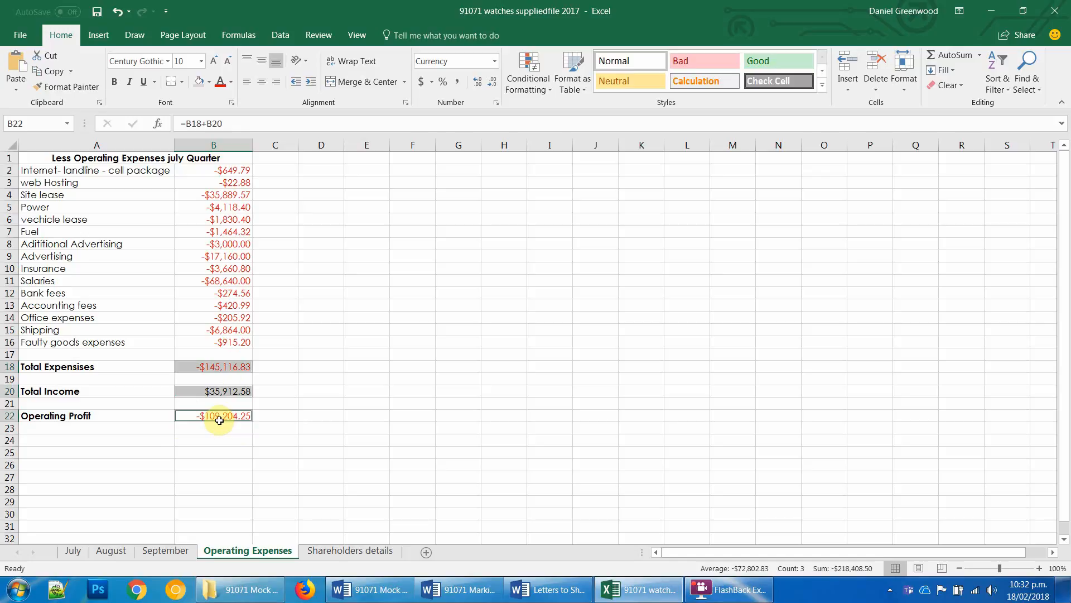
{"action": "key", "text": "ctrl+1"}
{"action": "left_click", "coordinate": [319, 57]}
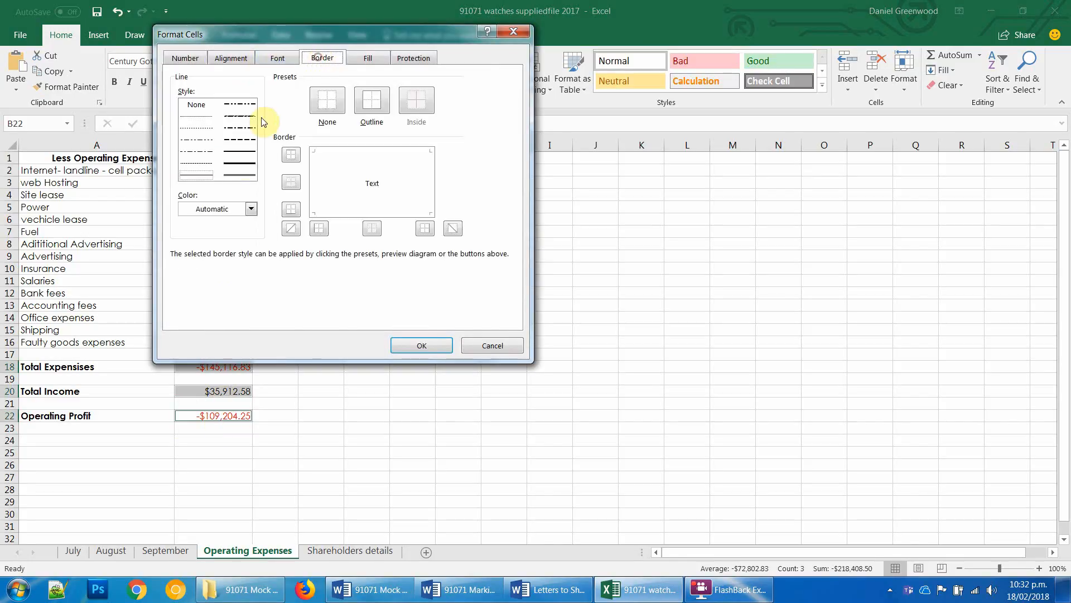
{"action": "left_click", "coordinate": [239, 175]}
{"action": "left_click", "coordinate": [293, 211]}
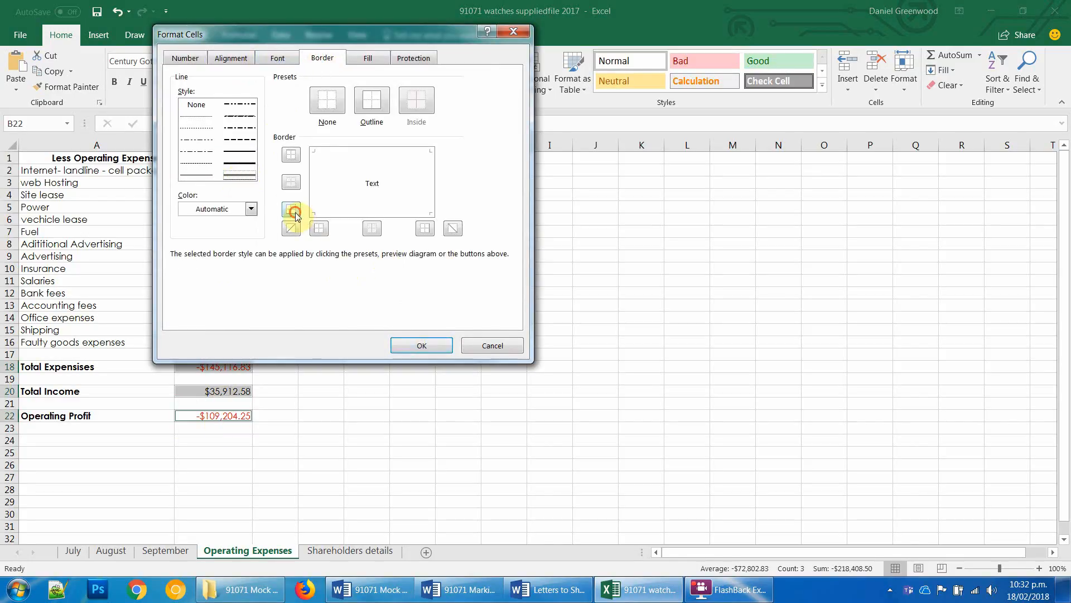
{"action": "left_click", "coordinate": [420, 345]}
{"action": "left_click_drag", "start_coordinate": [329, 419], "coordinate": [335, 429]}
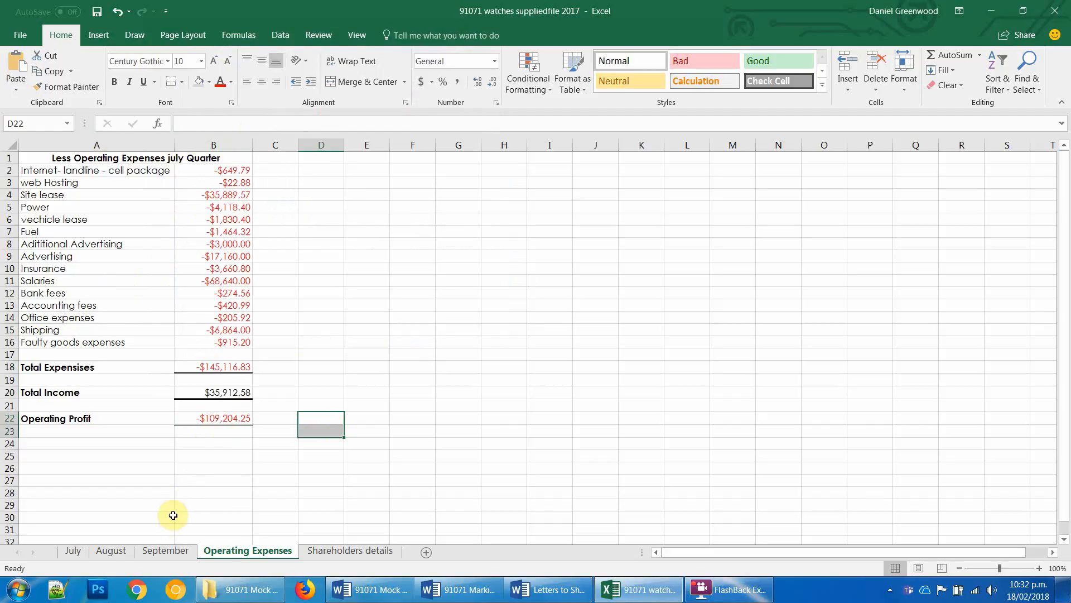
Step: Link O4 on the July sheet, under the increased sales heading, to the additional advertising amount with ='Operating Expenses'!B8
{"action": "left_click", "coordinate": [78, 552]}
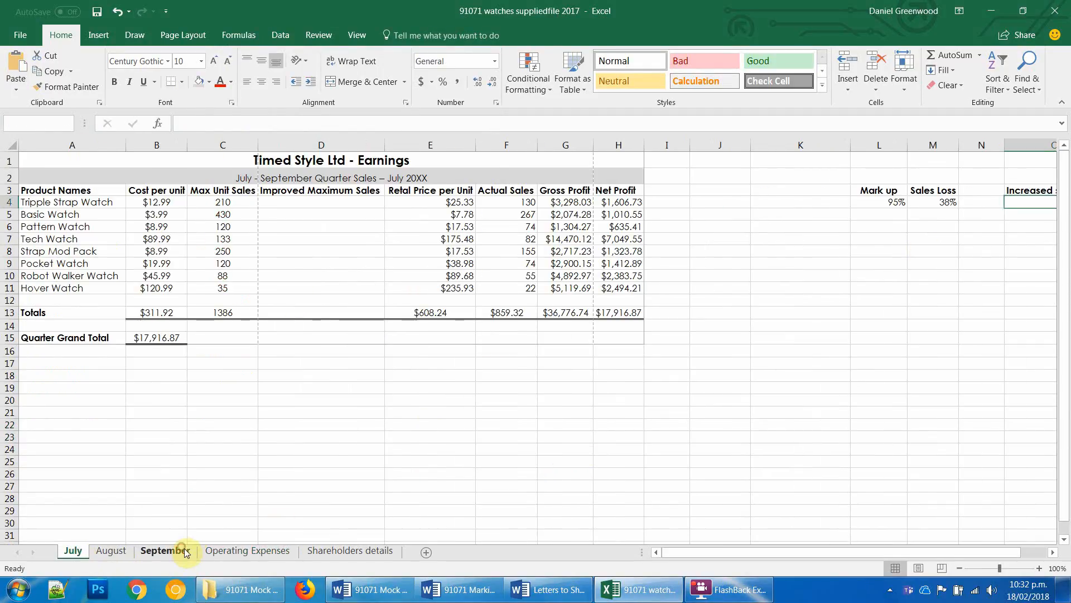
{"action": "left_click", "coordinate": [167, 550]}
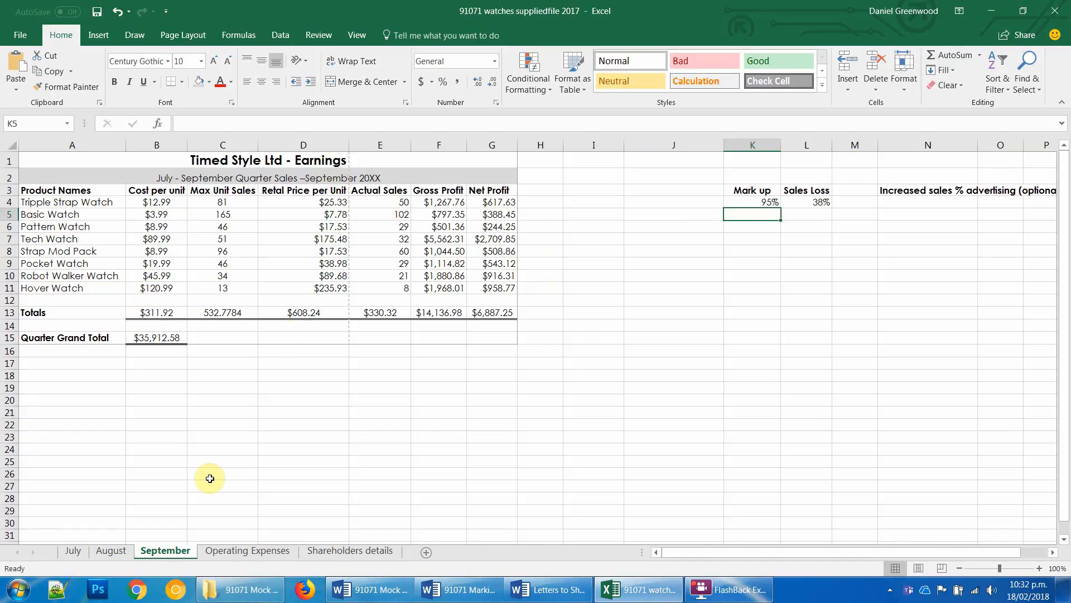
{"action": "left_click", "coordinate": [73, 552]}
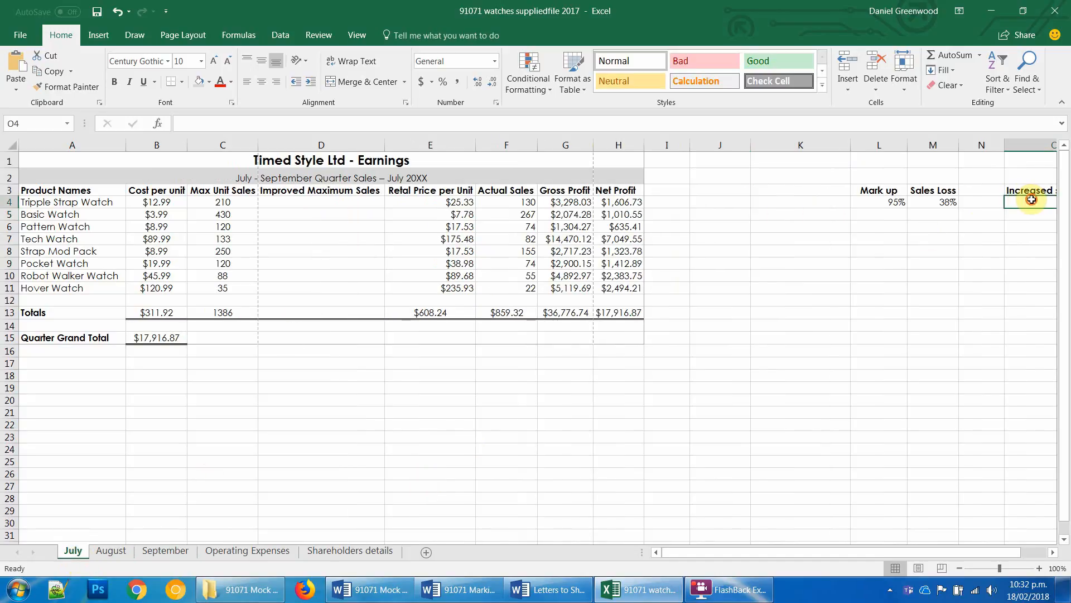
{"action": "left_click_drag", "start_coordinate": [872, 555], "coordinate": [919, 553]}
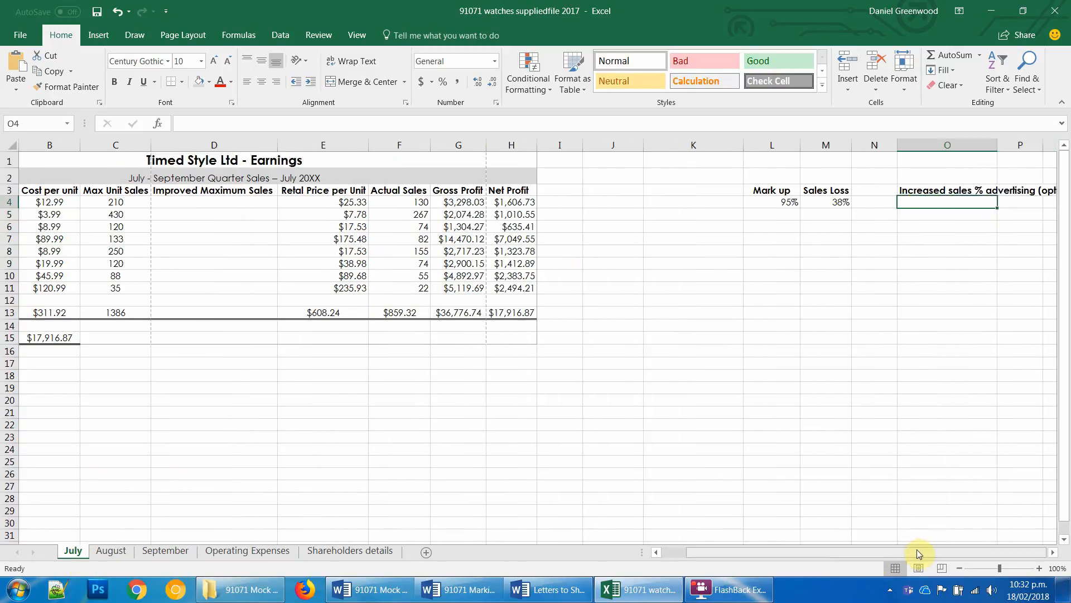
{"action": "type", "text": "="}
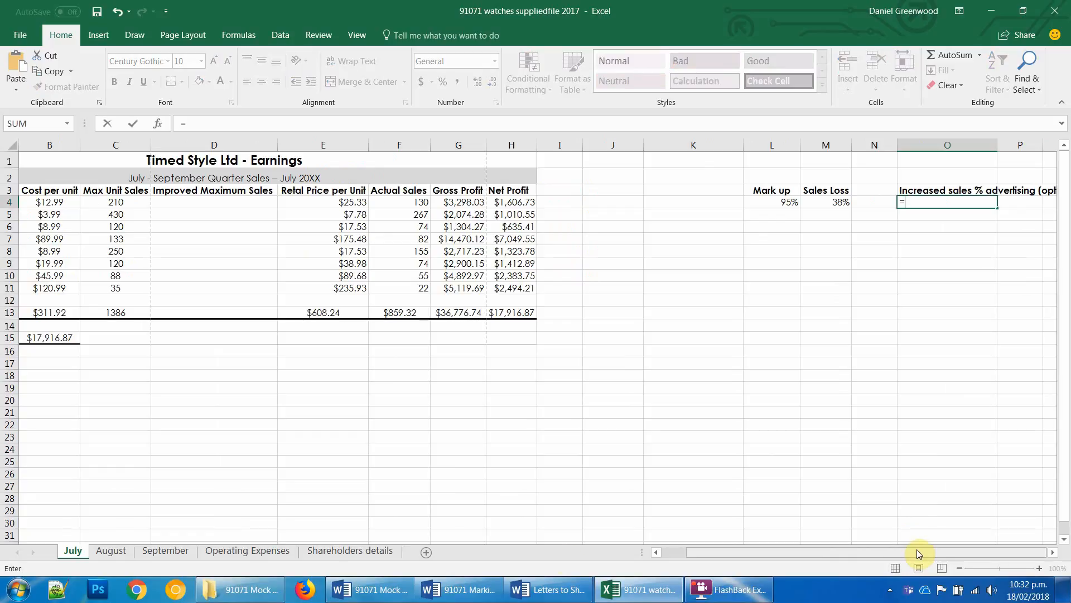
{"action": "left_click", "coordinate": [251, 551]}
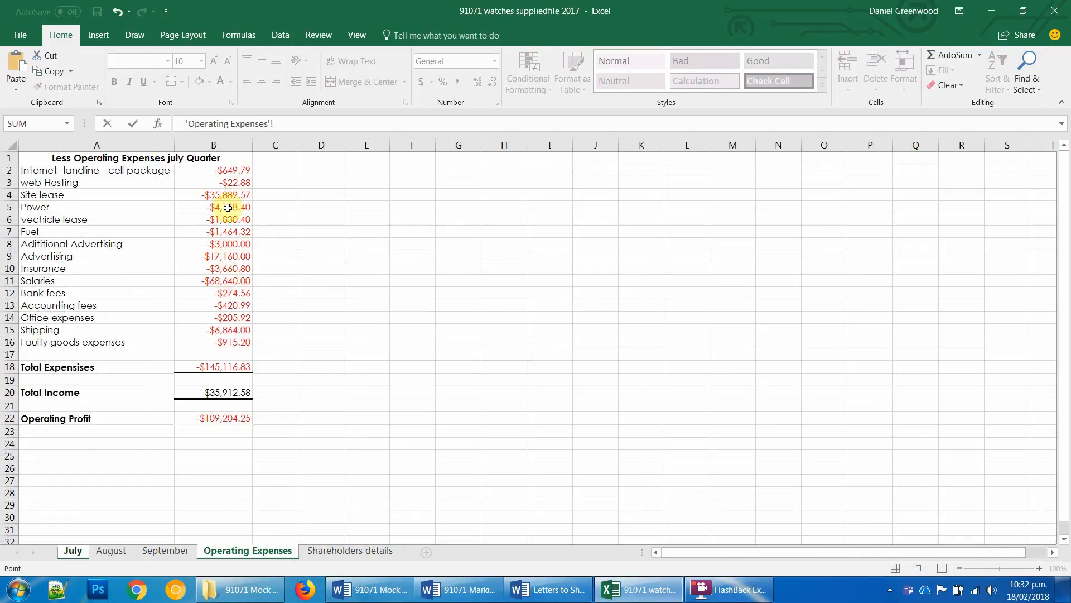
{"action": "left_click", "coordinate": [234, 244]}
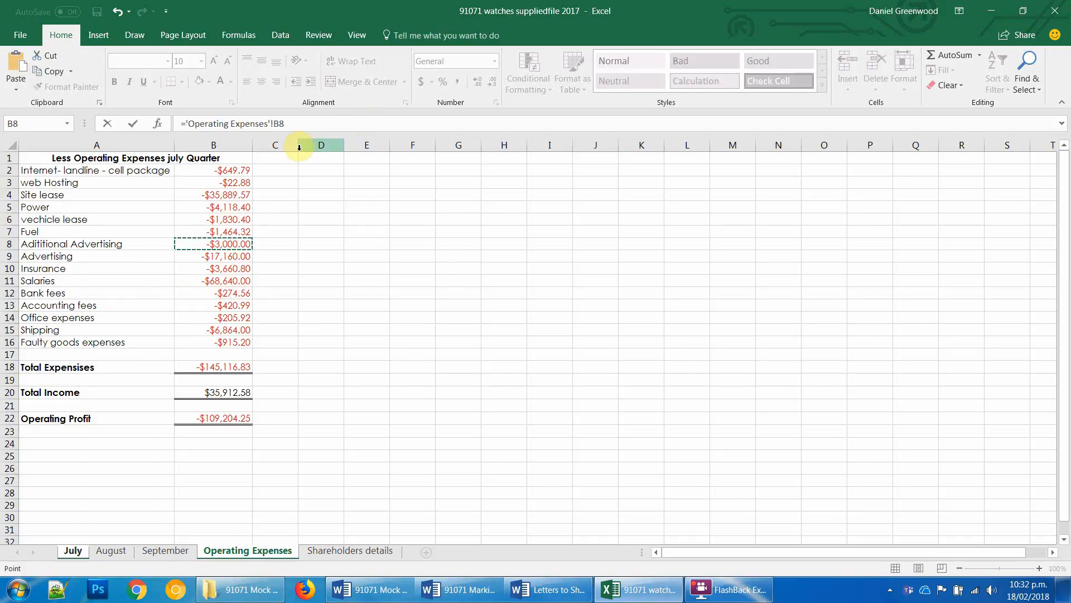
{"action": "key", "text": "Return"}
Step: Extend the O4 formula to ='Operating Expenses'!B8/1000/100/3*2 to calculate the monthly sales increase from advertising
{"action": "left_click", "coordinate": [922, 200]}
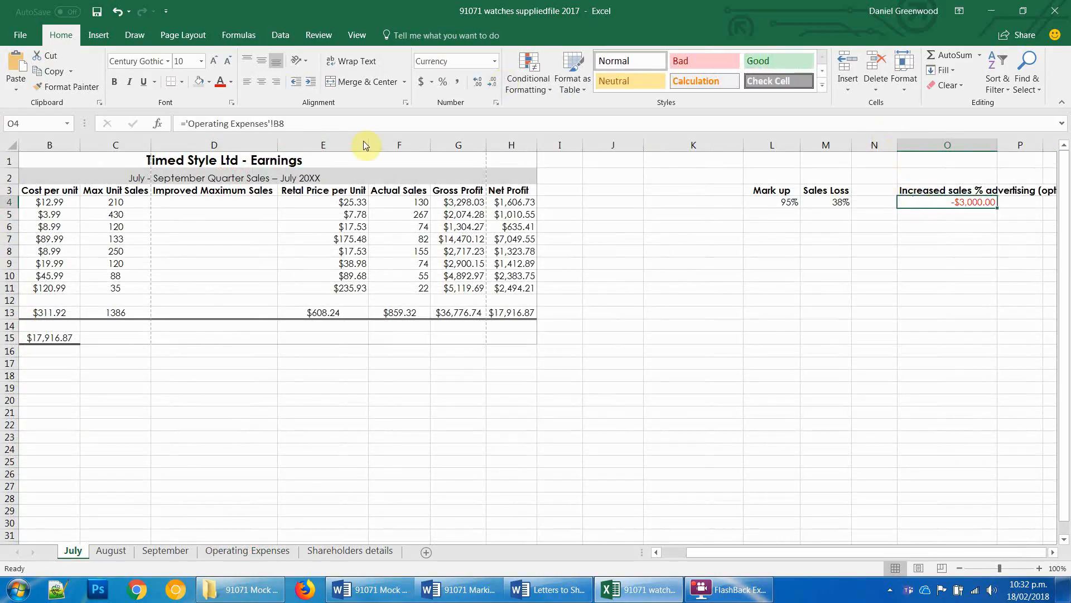
{"action": "left_click", "coordinate": [318, 123]}
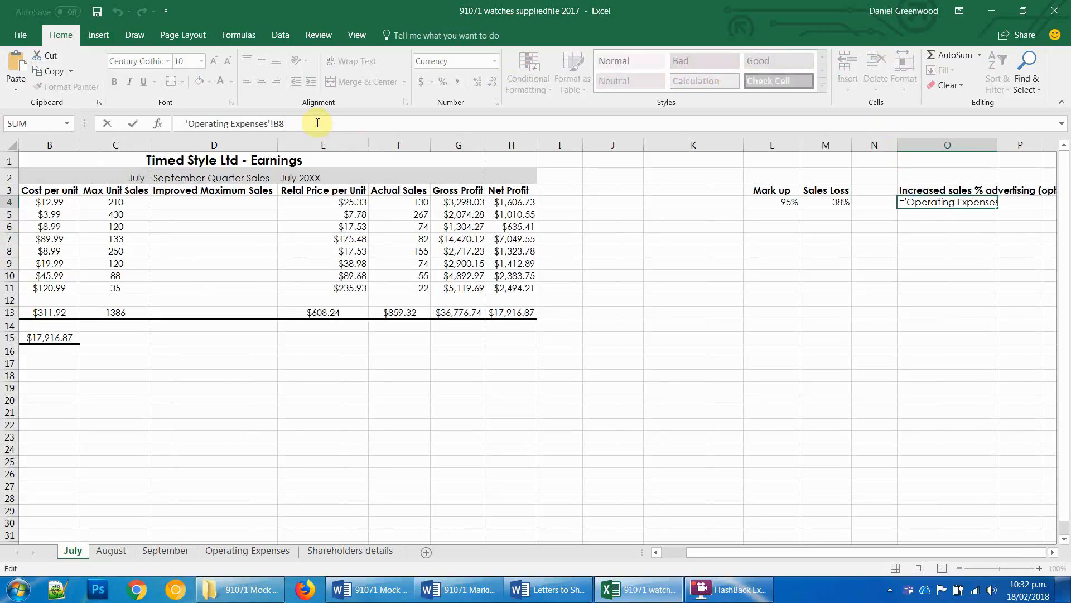
{"action": "type", "text": "/1000"}
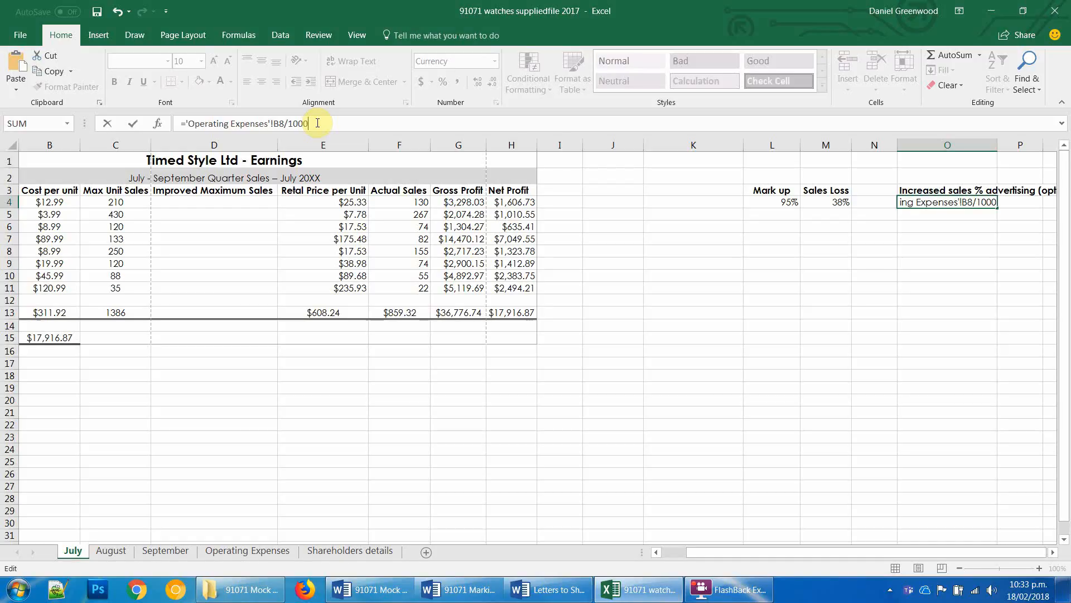
{"action": "type", "text": "/100/3"}
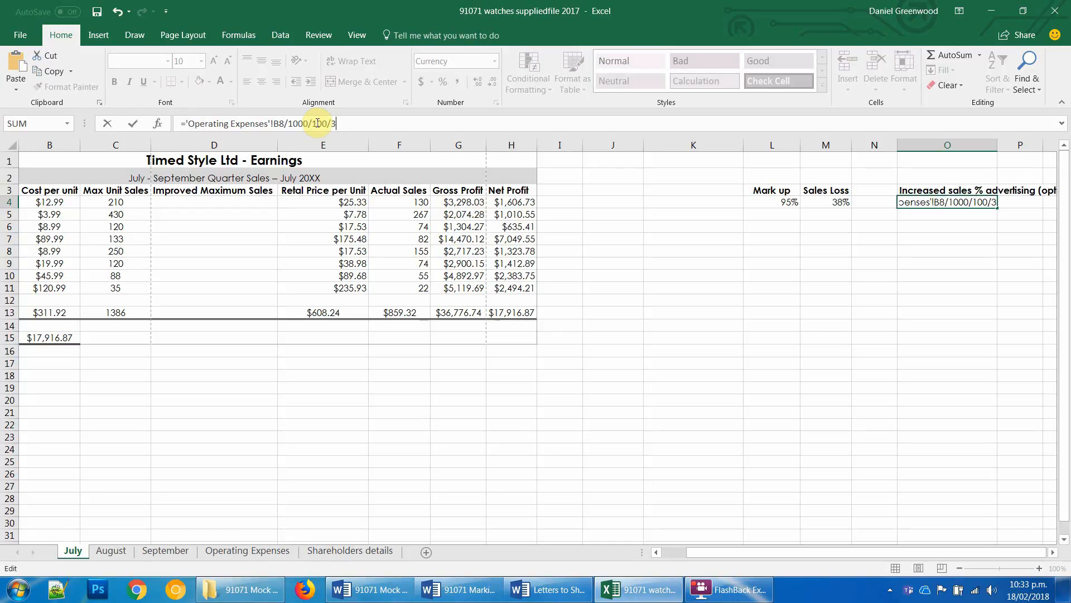
{"action": "type", "text": "*"}
{"action": "key", "text": "Return"}
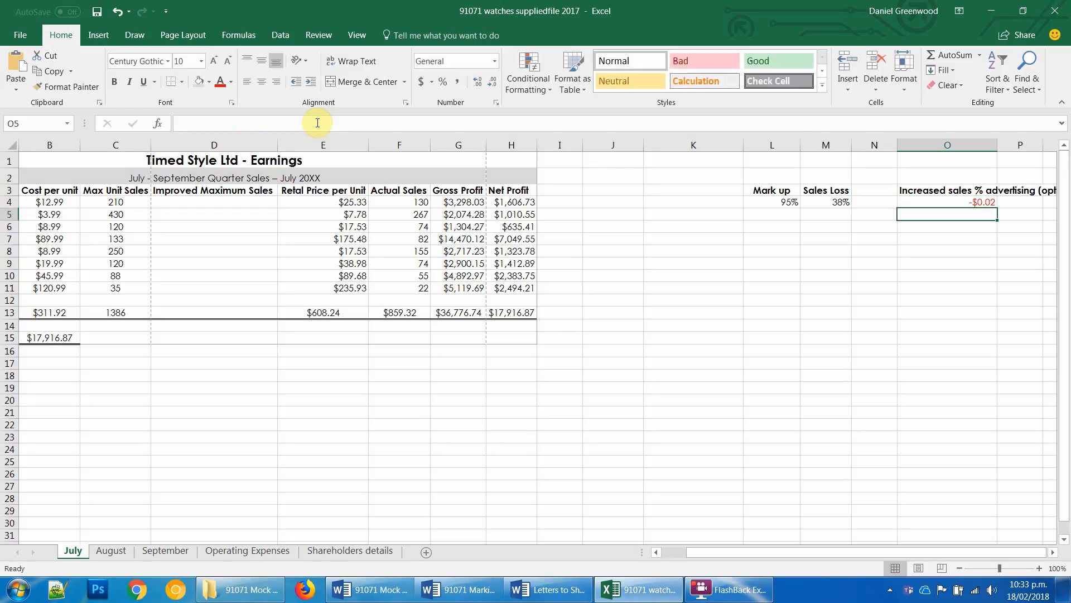
Step: Make the increased sales value in O4 positive by adding *-1 to the end of its formula
{"action": "left_click", "coordinate": [961, 202]}
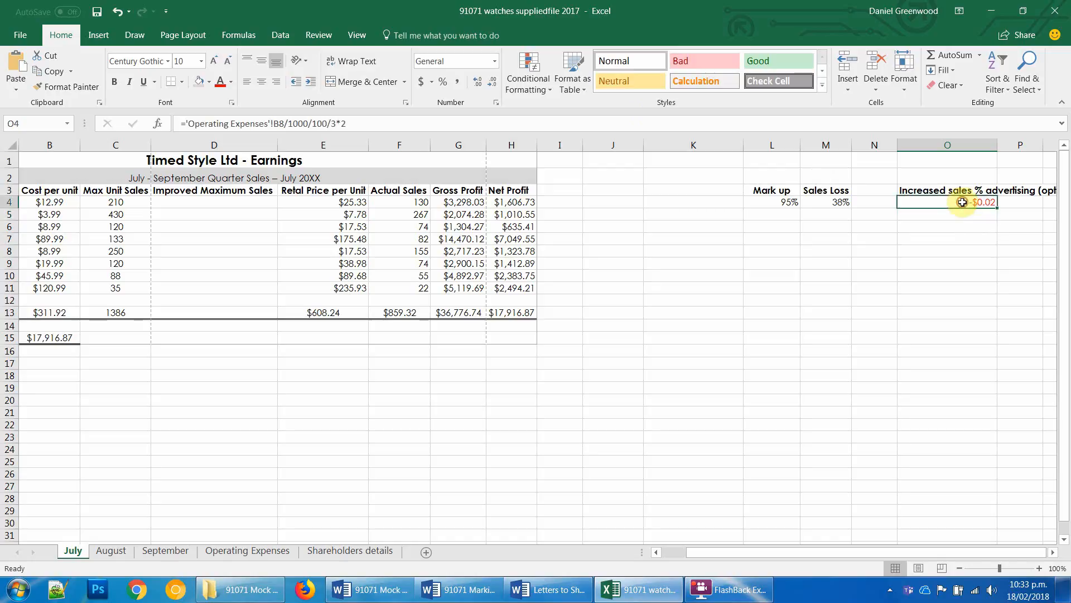
{"action": "left_click", "coordinate": [405, 122]}
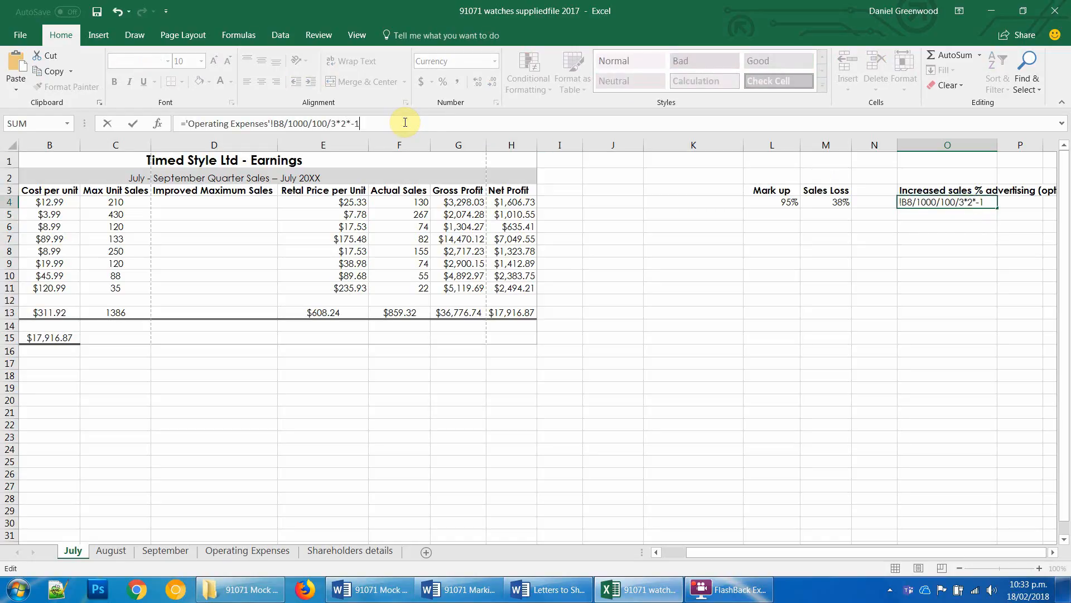
{"action": "key", "text": "Return"}
Step: Format the increased sales value in O4 as a percentage with 0 decimal places
{"action": "left_click", "coordinate": [948, 202]}
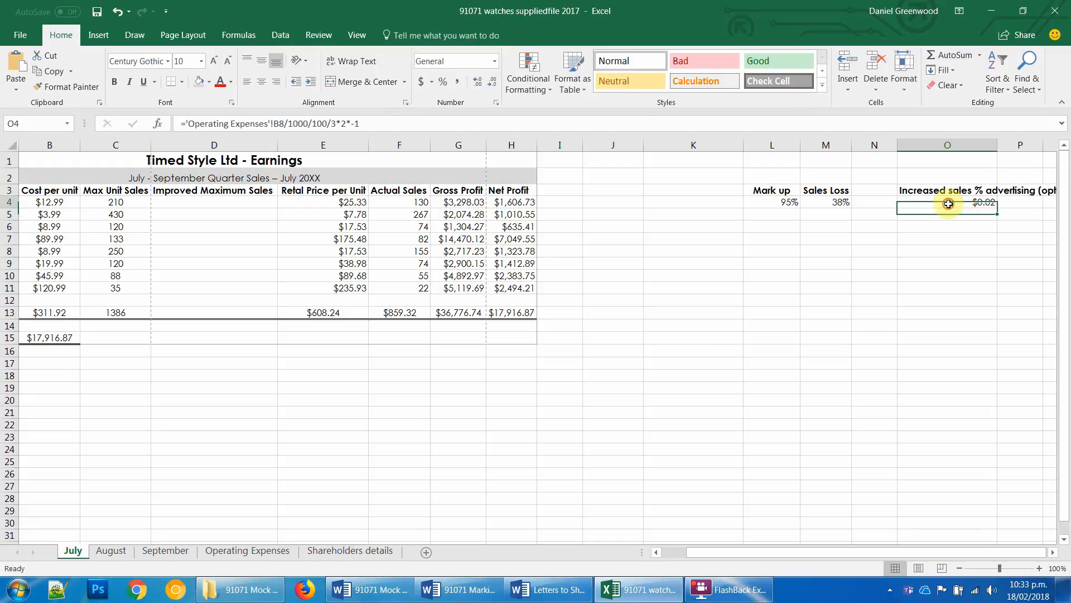
{"action": "key", "text": "ctrl+1"}
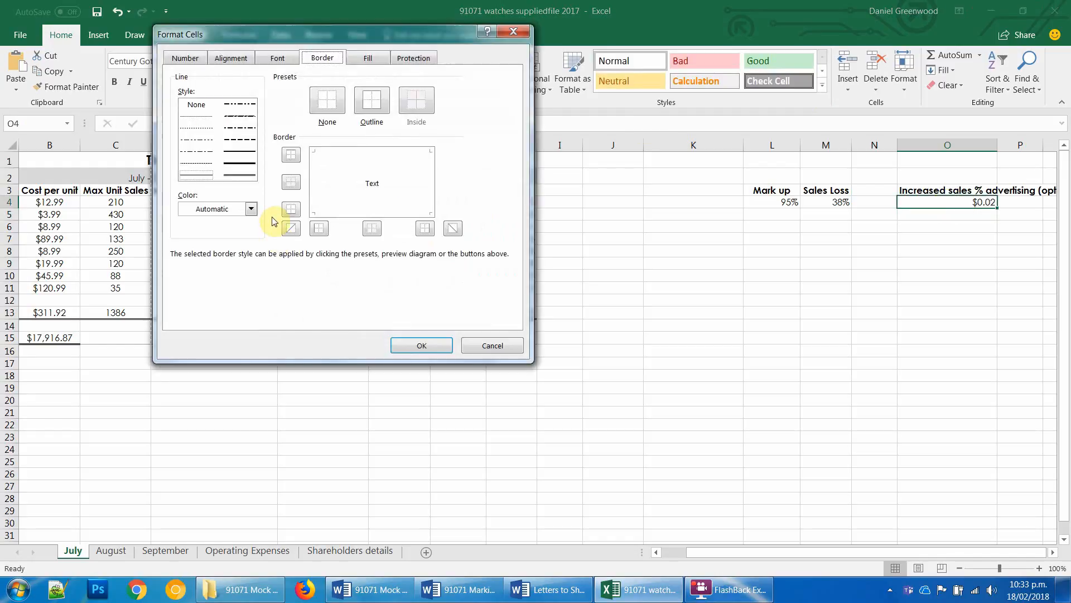
{"action": "left_click", "coordinate": [185, 58]}
{"action": "left_click", "coordinate": [202, 146]}
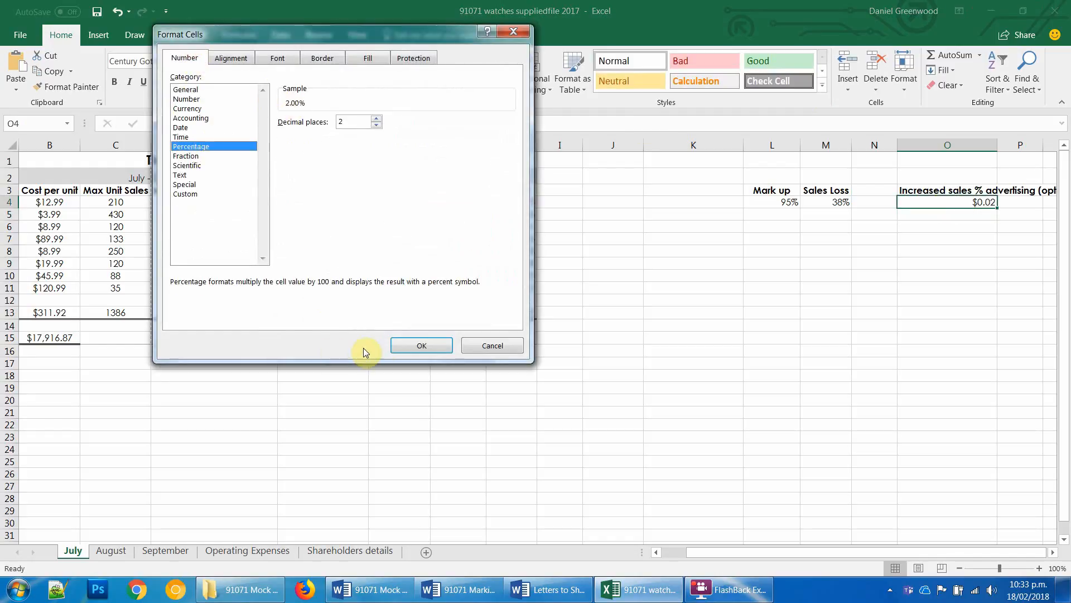
{"action": "left_click", "coordinate": [377, 125]}
{"action": "left_click", "coordinate": [377, 125]}
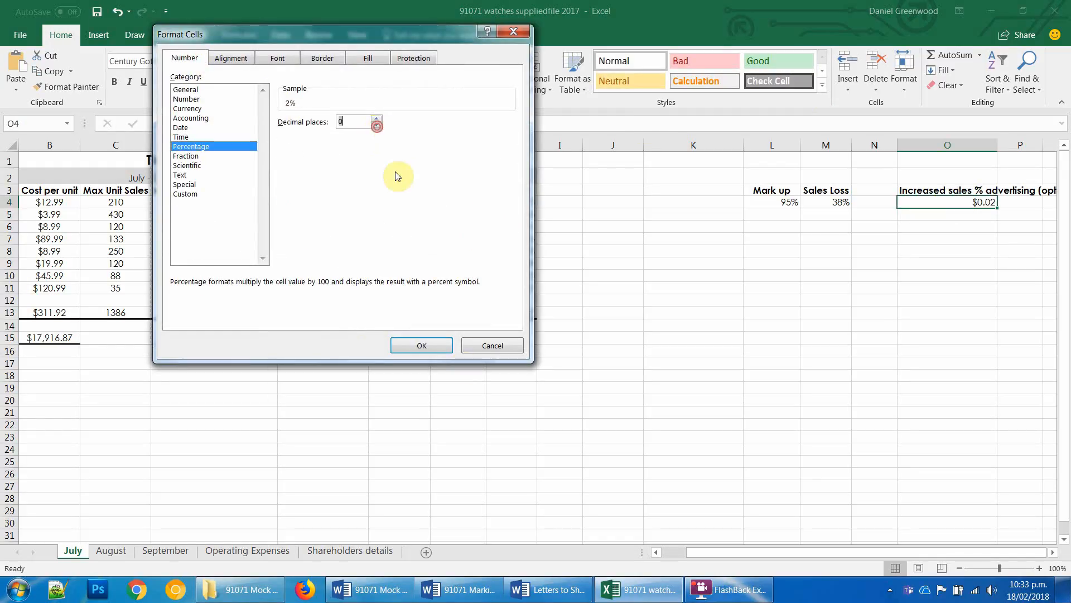
{"action": "left_click", "coordinate": [421, 345]}
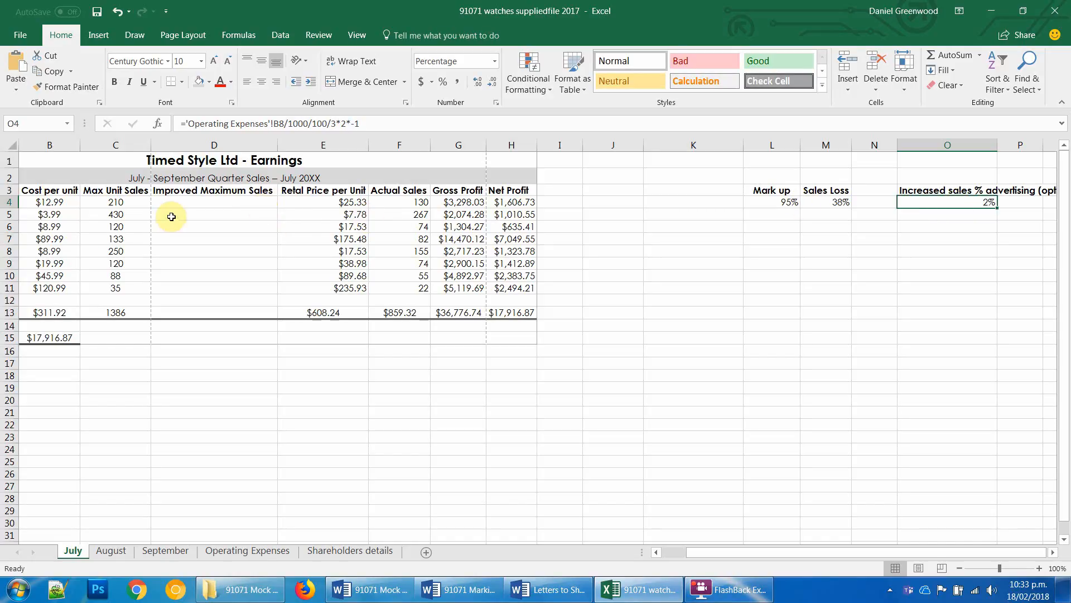
Step: Calculate the improved maximum sales in D4 with =C4*(1+$O$4) and fill the formula down to D11
{"action": "left_click", "coordinate": [217, 206]}
{"action": "type", "text": "="}
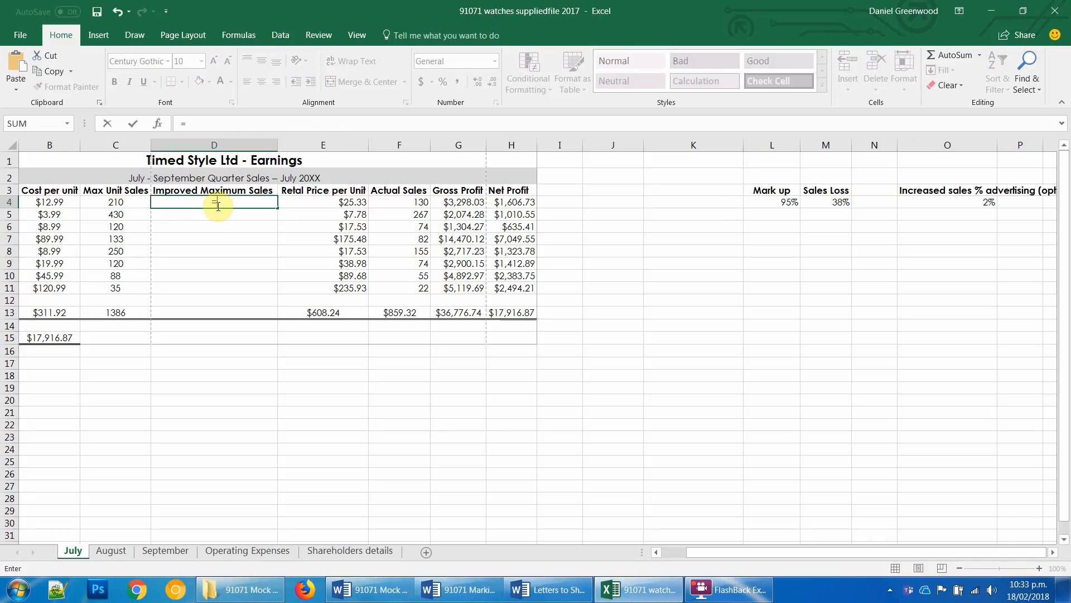
{"action": "key", "text": "Left"}
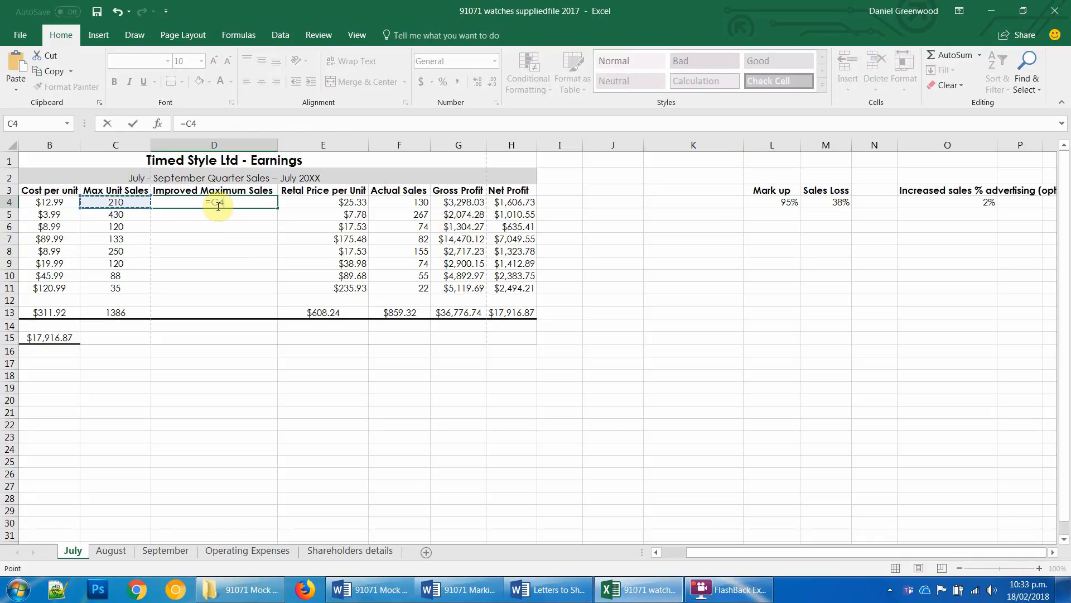
{"action": "type", "text": "*"}
{"action": "left_click", "coordinate": [945, 203]}
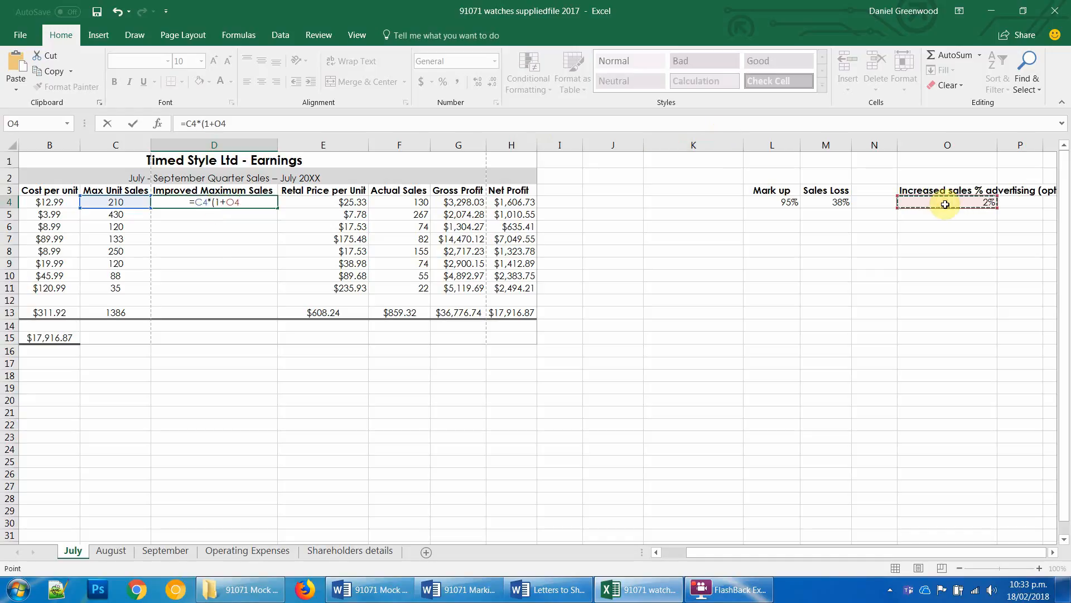
{"action": "key", "text": "F4"}
{"action": "key", "text": "ctrl+Return"}
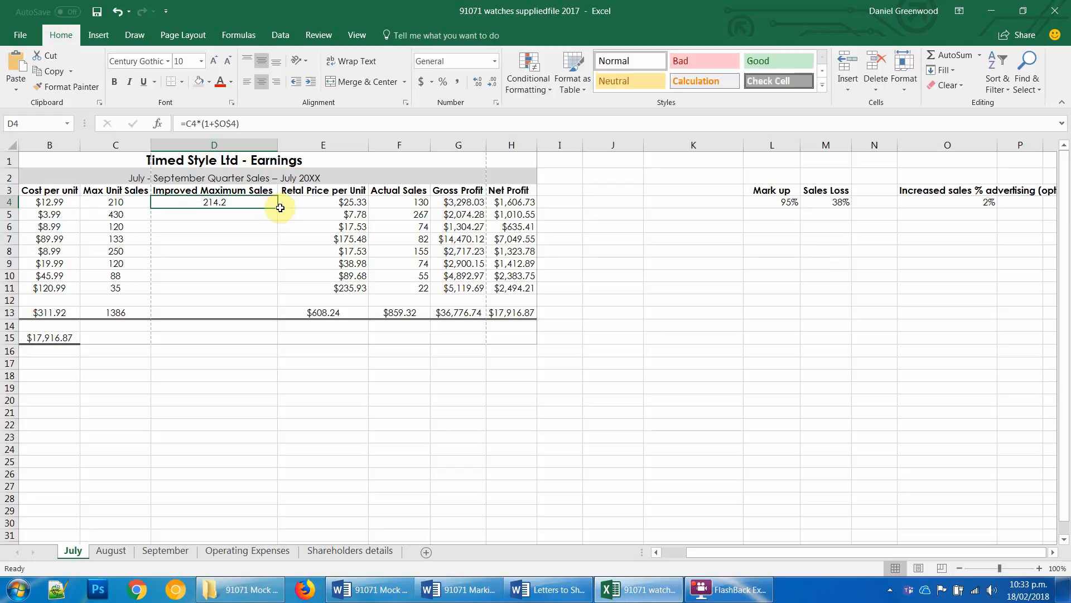
{"action": "left_click_drag", "start_coordinate": [278, 207], "coordinate": [275, 293]}
Step: Format the improved maximum sales in D4:D11 as Number with 0 decimal places
{"action": "key", "text": "ctrl+1"}
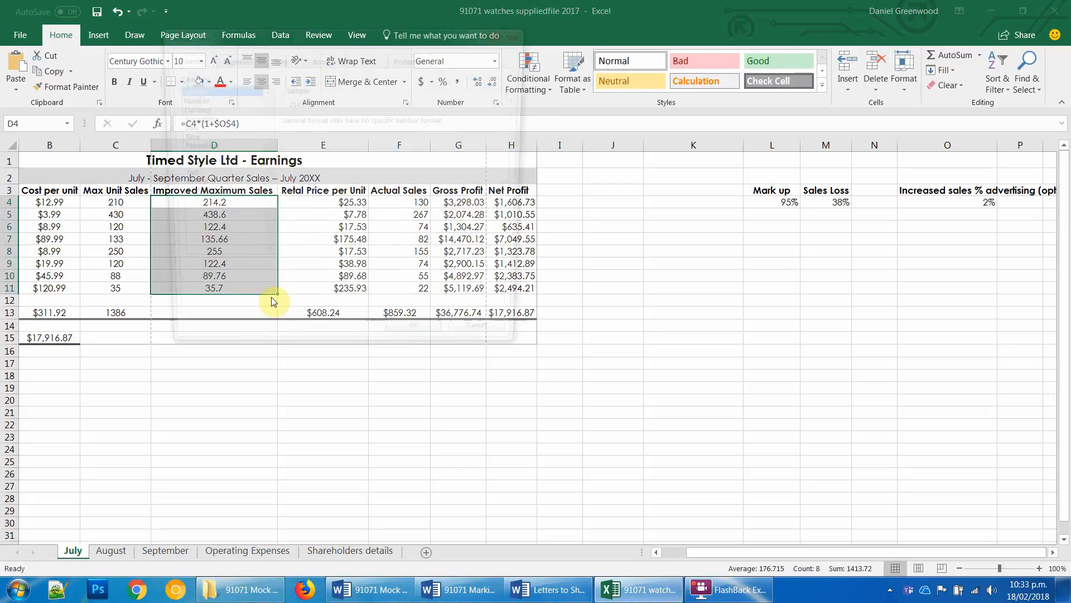
{"action": "left_click", "coordinate": [186, 99]}
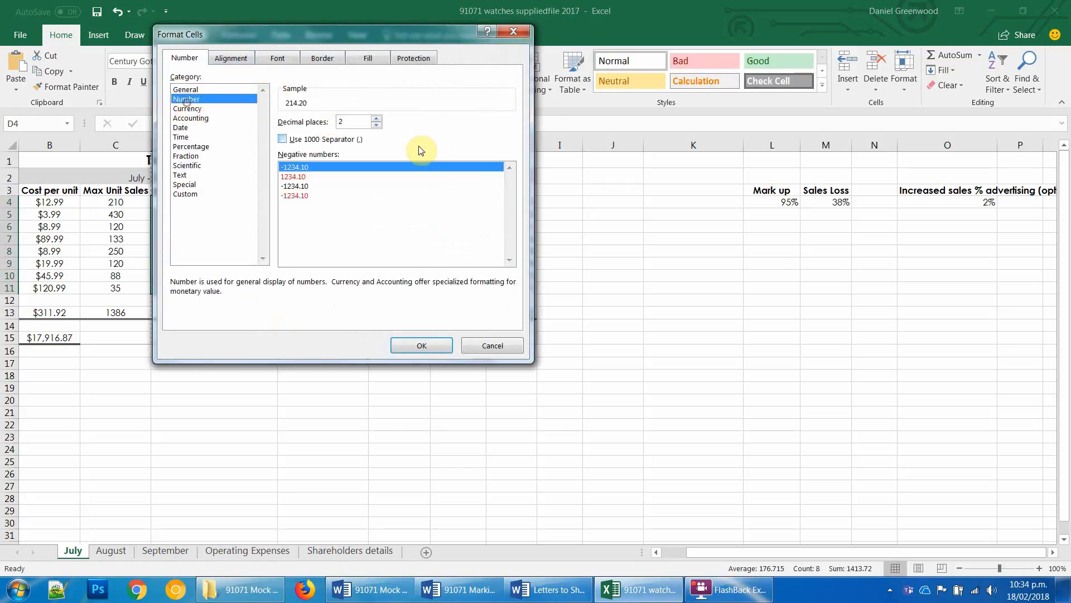
{"action": "left_click", "coordinate": [377, 125]}
{"action": "left_click", "coordinate": [376, 125]}
{"action": "left_click", "coordinate": [413, 345]}
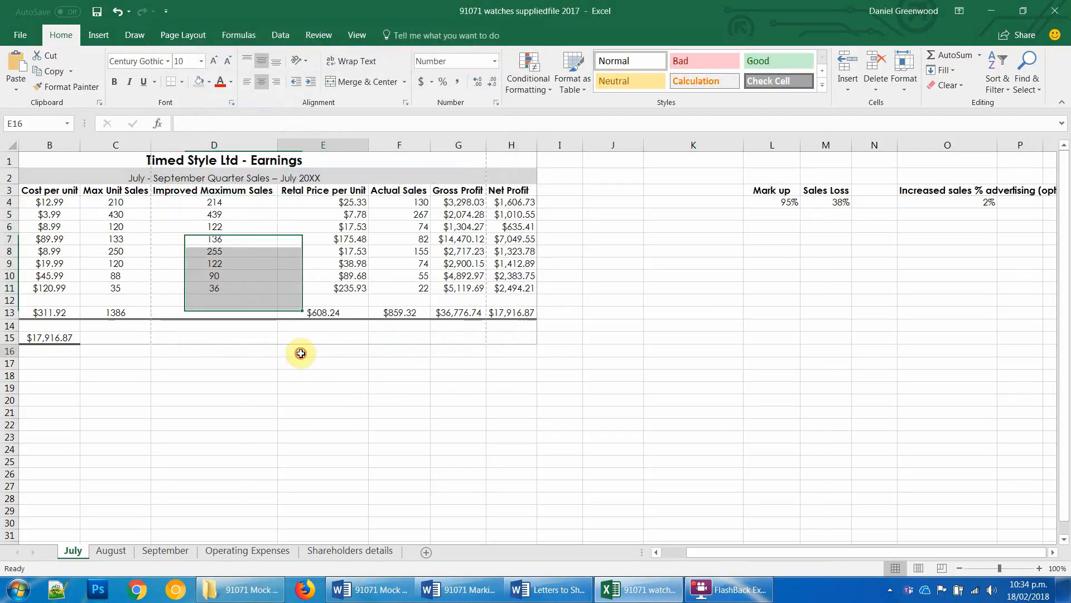
Step: Change the actual sales formula in F4 to =D4*(1-$M$4) so it uses the improved maximum sales
{"action": "left_click", "coordinate": [354, 202]}
{"action": "left_click", "coordinate": [399, 195]}
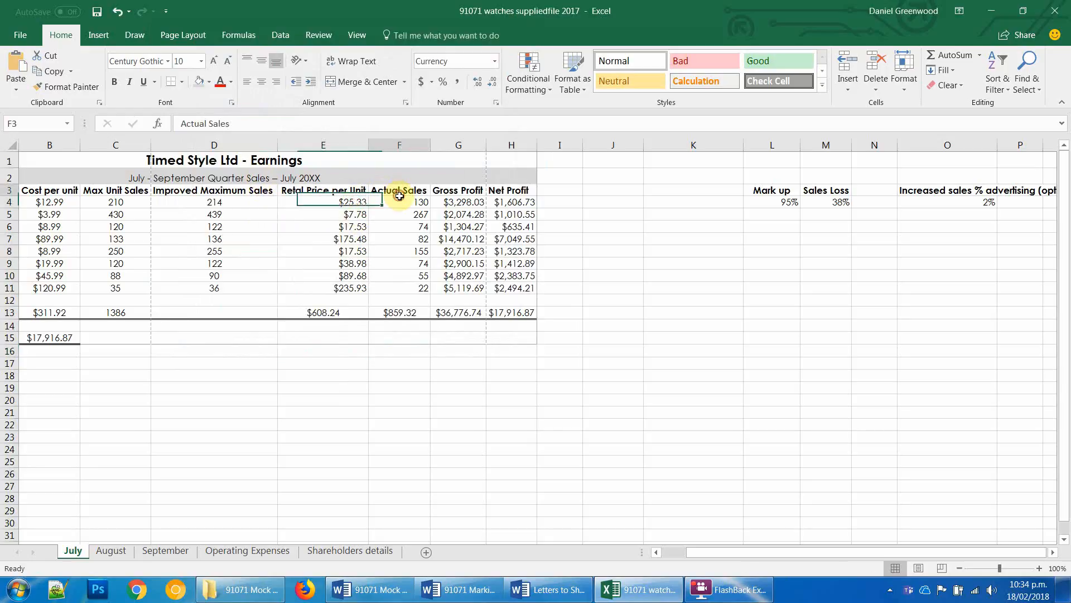
{"action": "left_click", "coordinate": [410, 203]}
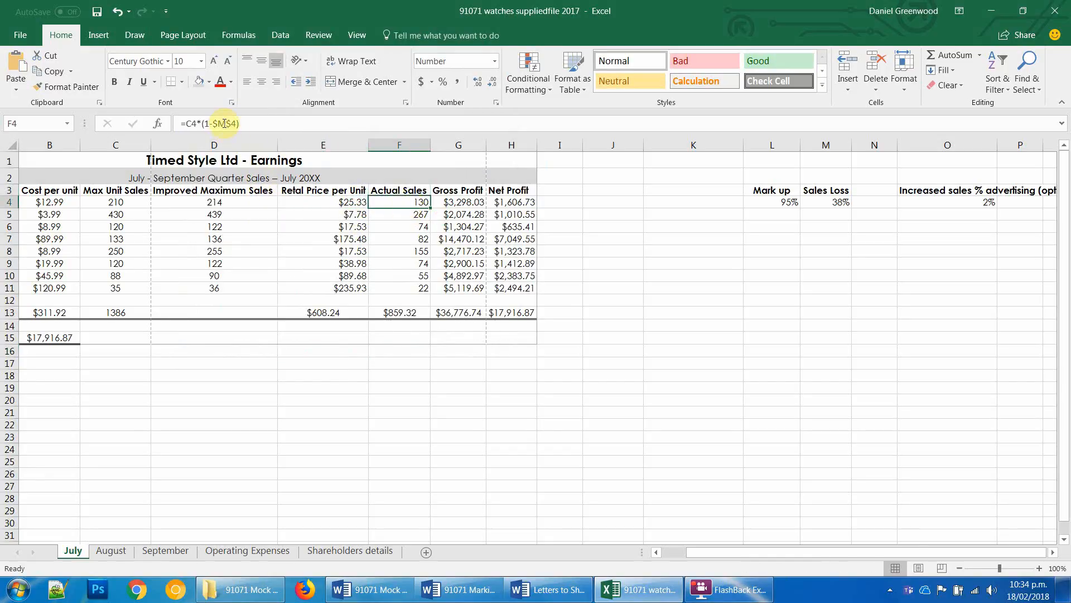
{"action": "left_click", "coordinate": [197, 124]}
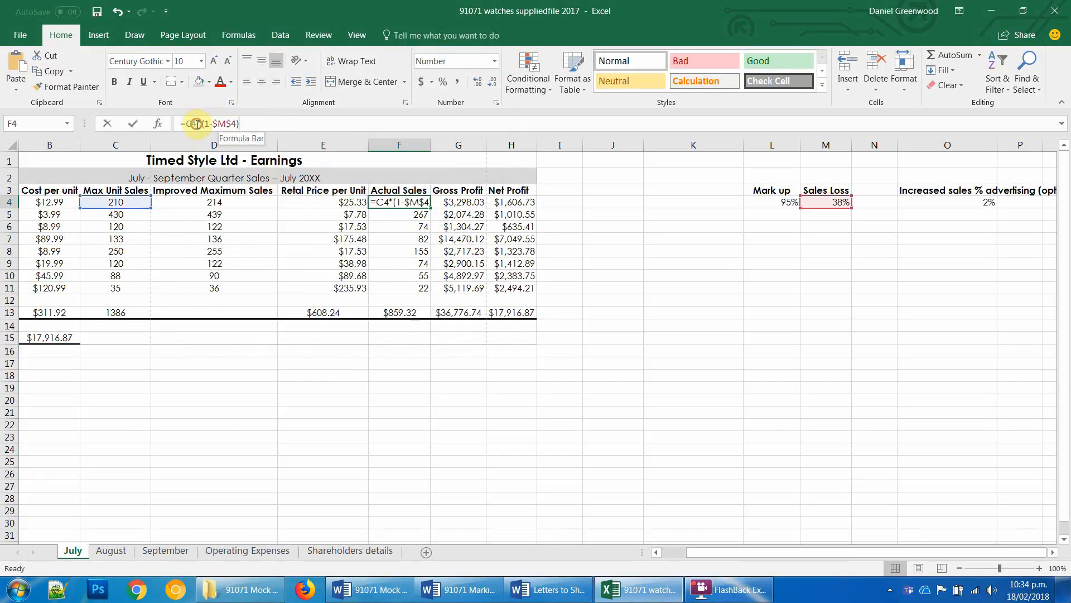
{"action": "key", "text": "BackSpace"}
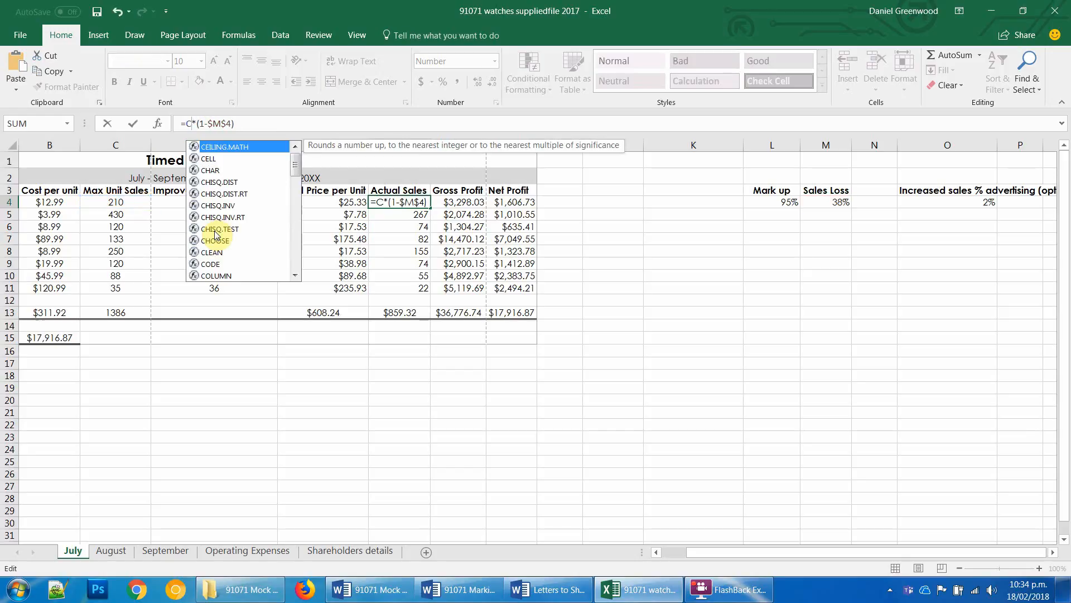
{"action": "type", "text": "D"}
{"action": "key", "text": "BackSpace"}
{"action": "key", "text": "BackSpace"}
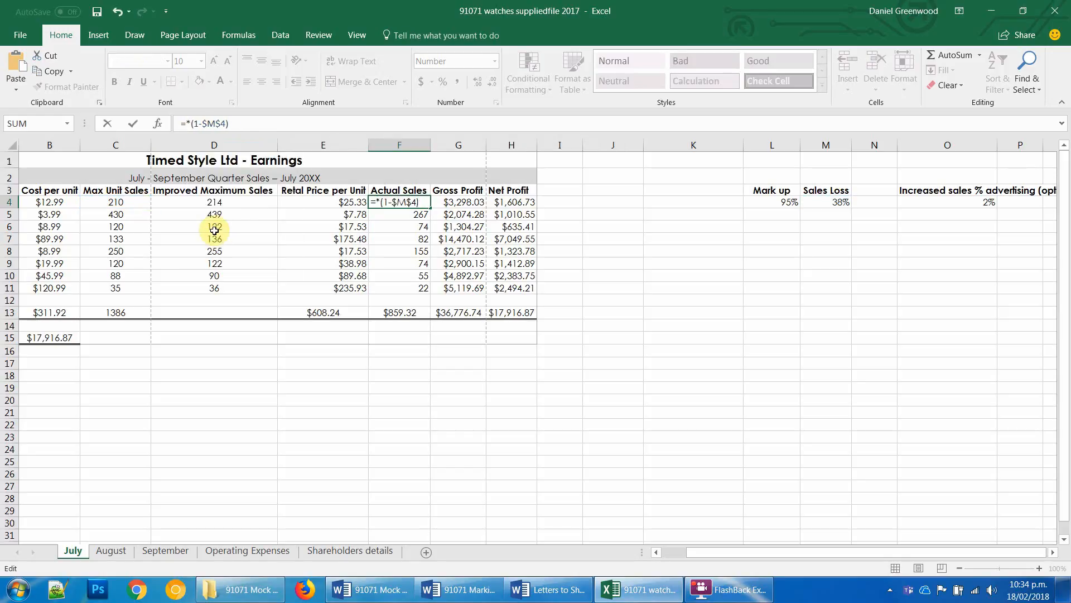
{"action": "type", "text": "D4"}
{"action": "key", "text": "Return"}
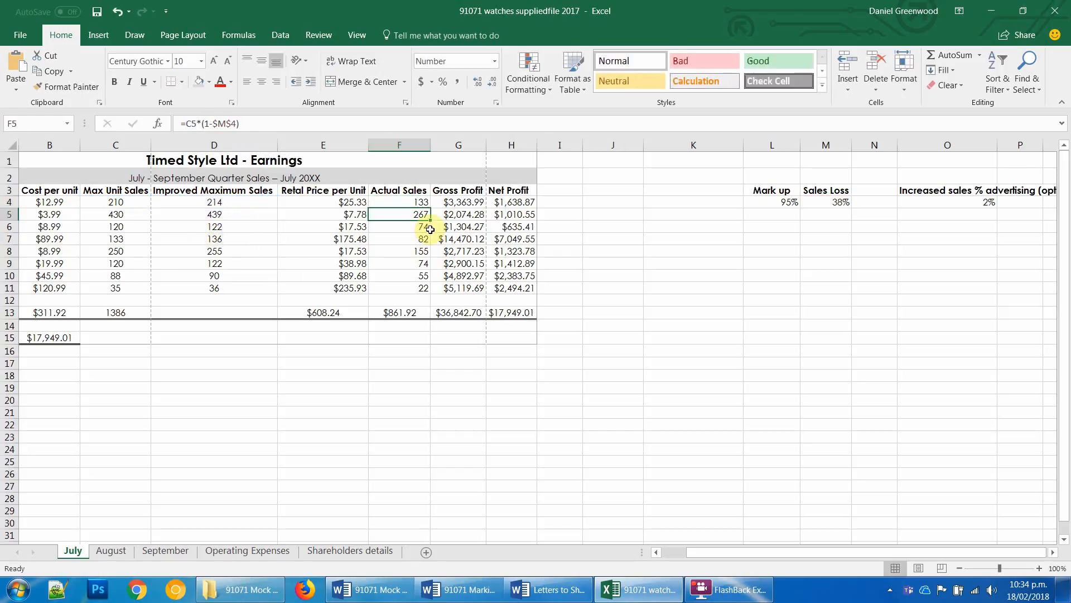
Step: Fill the updated actual sales formula from F4 down to F11, then select the increased sales percentage in O4
{"action": "left_click", "coordinate": [428, 204]}
{"action": "left_click_drag", "start_coordinate": [430, 210], "coordinate": [429, 291]}
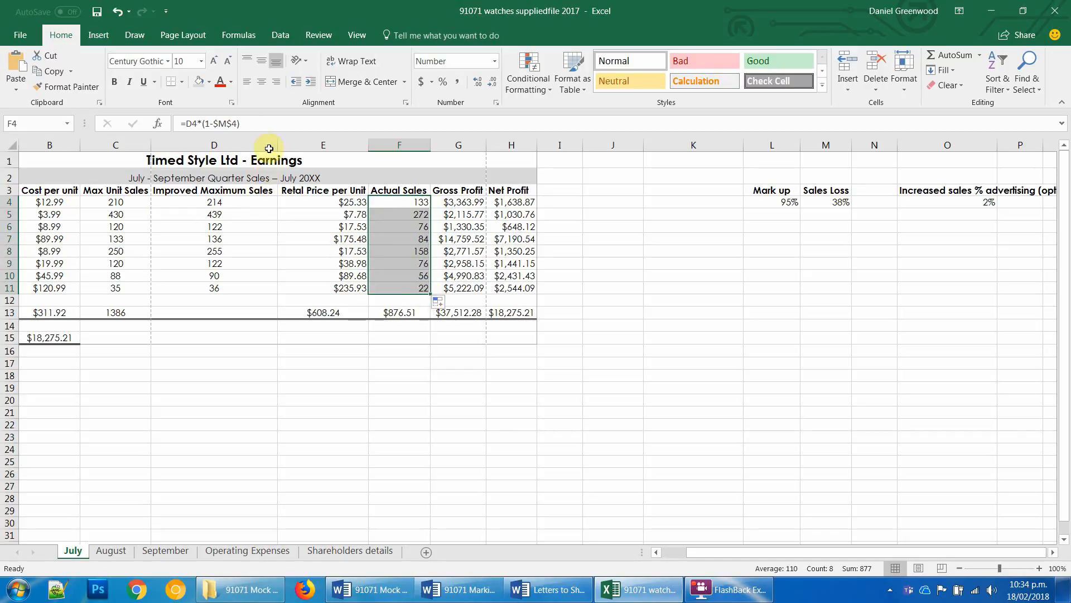
{"action": "left_click", "coordinate": [942, 208]}
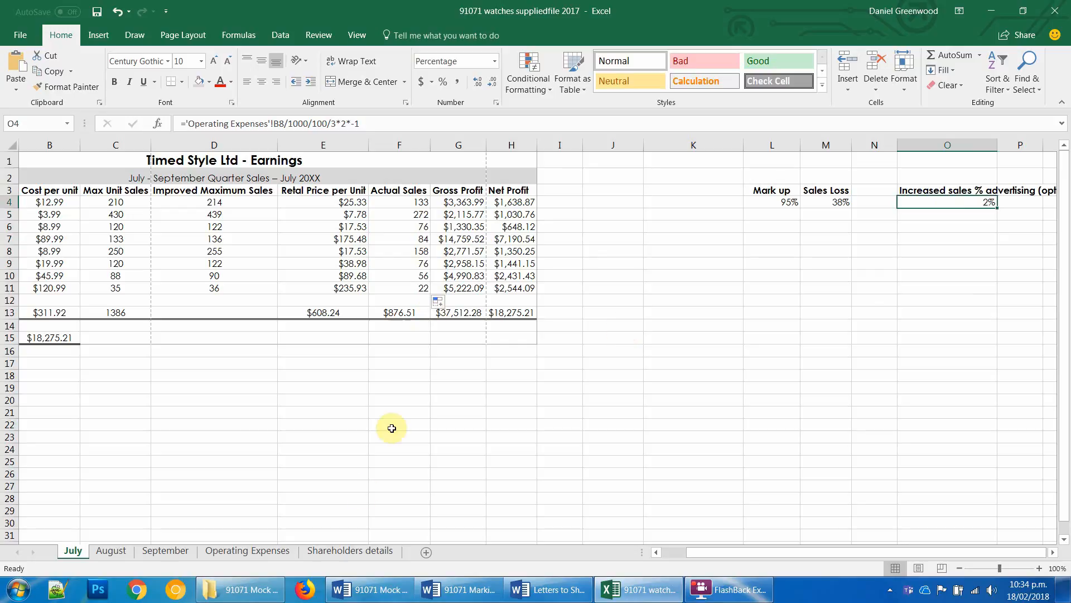
Step: Try to copy the Improved Maximum Sales range D3:D11 together with cell O4 on the July sheet
{"action": "left_click_drag", "start_coordinate": [214, 190], "coordinate": [221, 289]}
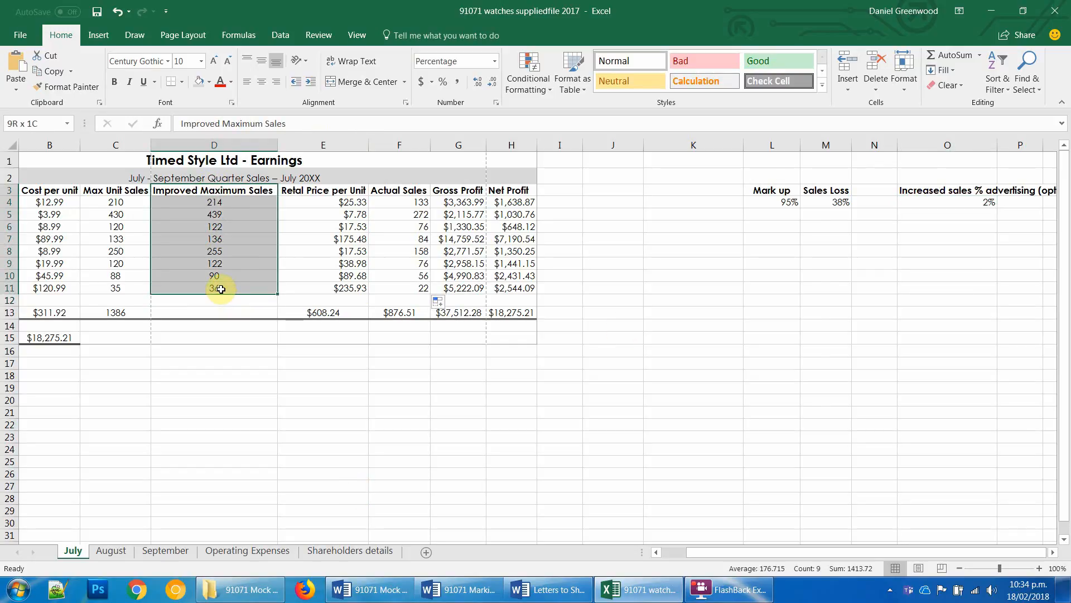
{"action": "left_click", "coordinate": [967, 203], "text": "ctrl"}
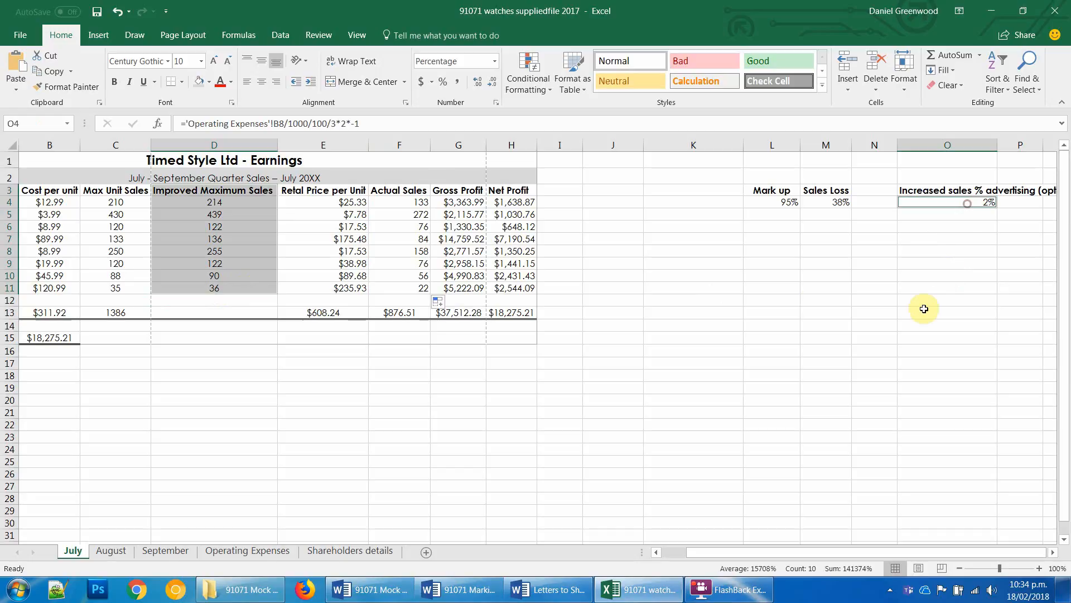
{"action": "key", "text": "ctrl+c"}
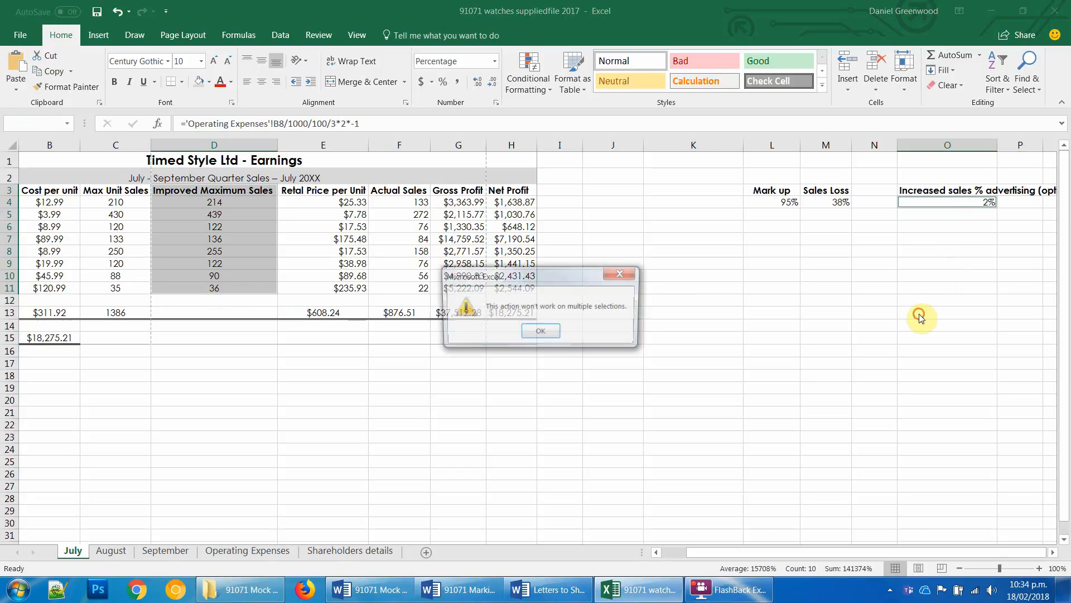
{"action": "left_click", "coordinate": [535, 330]}
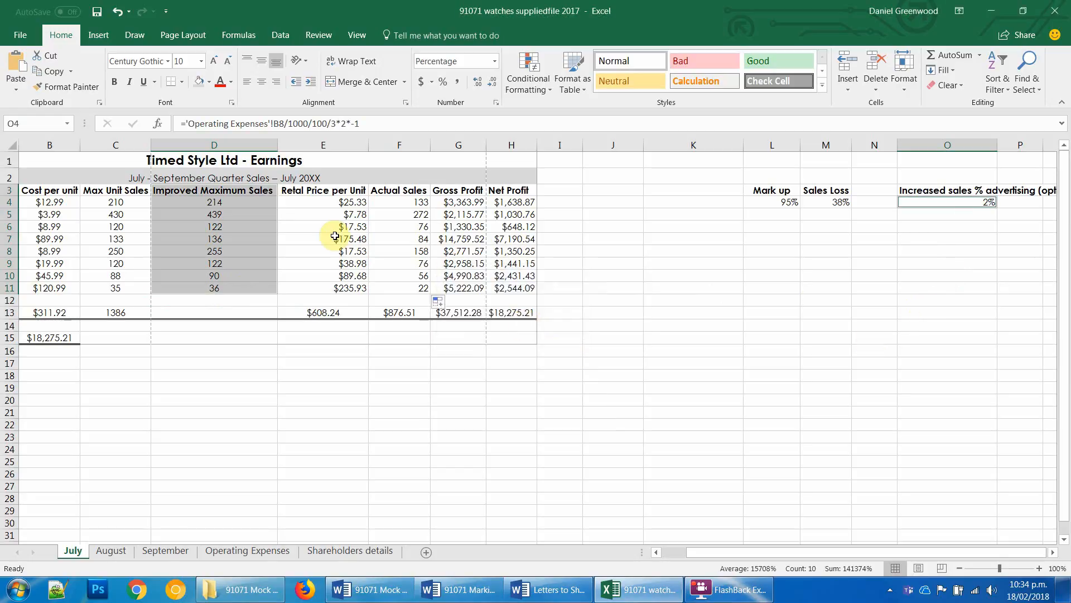
{"action": "left_click", "coordinate": [335, 237]}
Step: Copy July's Improved Maximum Sales range D3:D11 into a newly inserted column D on the August sheet and fit the column width
{"action": "left_click_drag", "start_coordinate": [211, 190], "coordinate": [201, 291]}
{"action": "key", "text": "ctrl+c"}
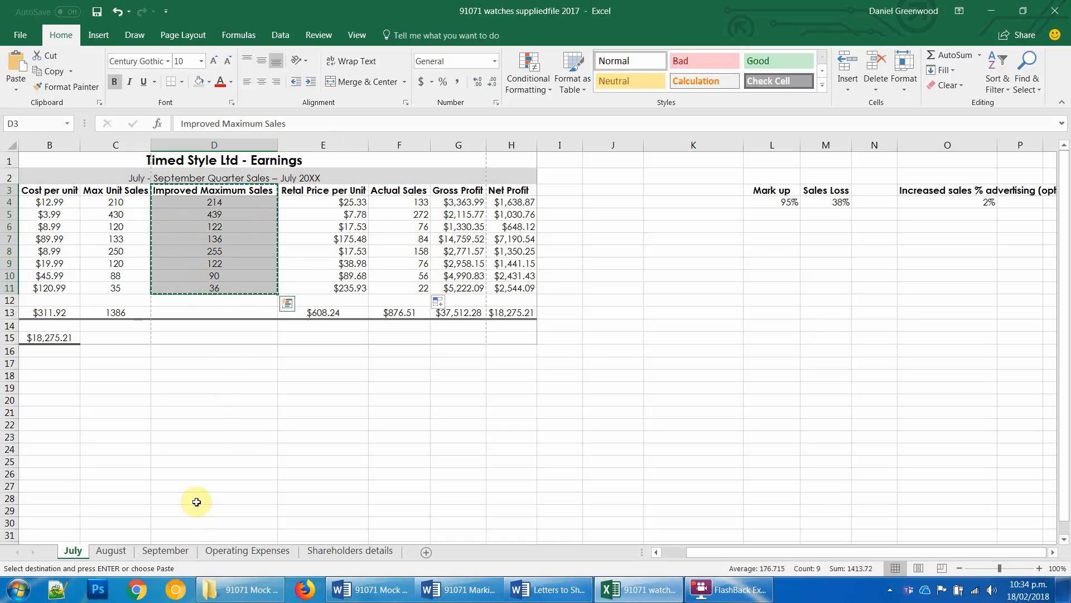
{"action": "left_click", "coordinate": [111, 551]}
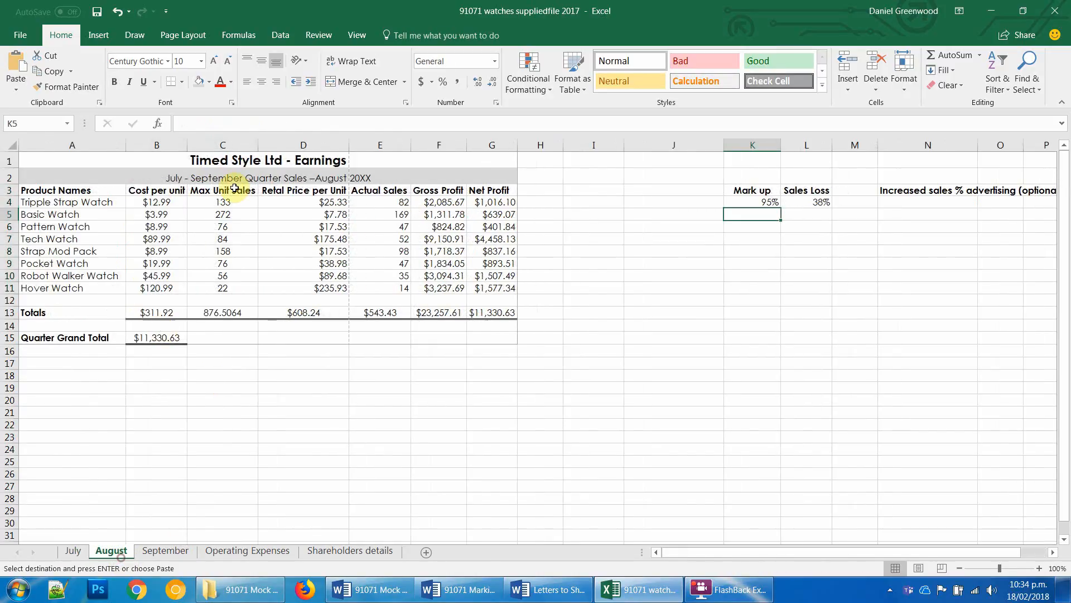
{"action": "right_click", "coordinate": [287, 146]}
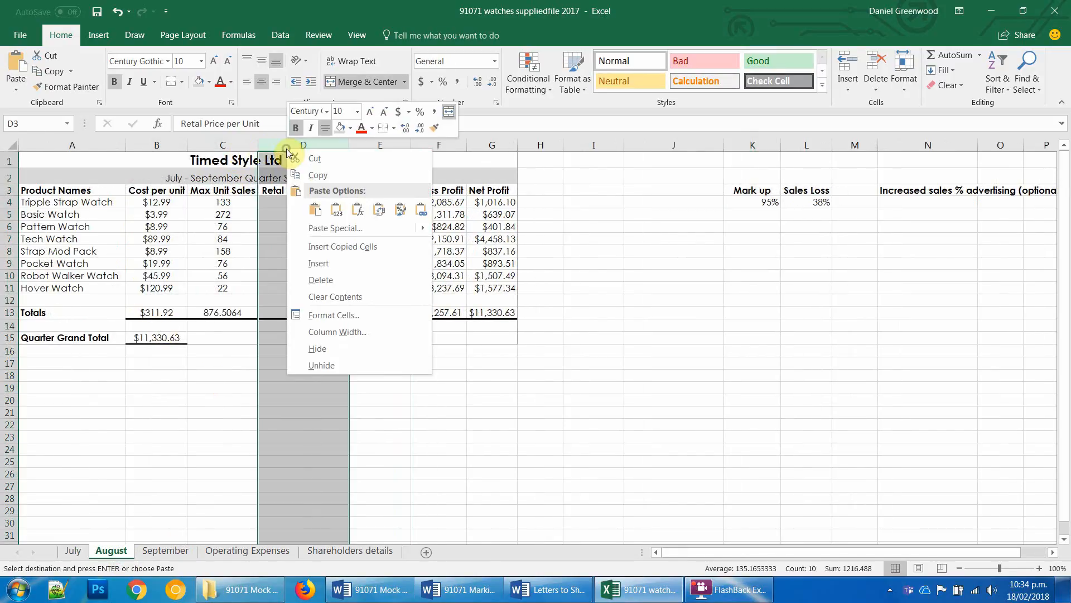
{"action": "left_click", "coordinate": [321, 262]}
{"action": "left_click", "coordinate": [303, 193]}
{"action": "key", "text": "ctrl+v"}
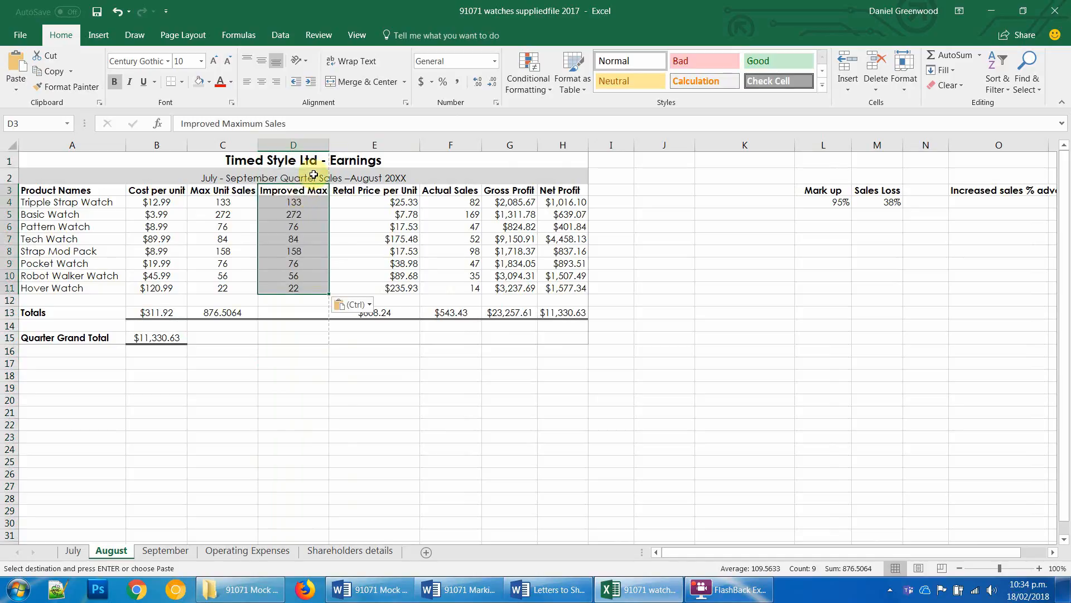
{"action": "double_click", "coordinate": [330, 141]}
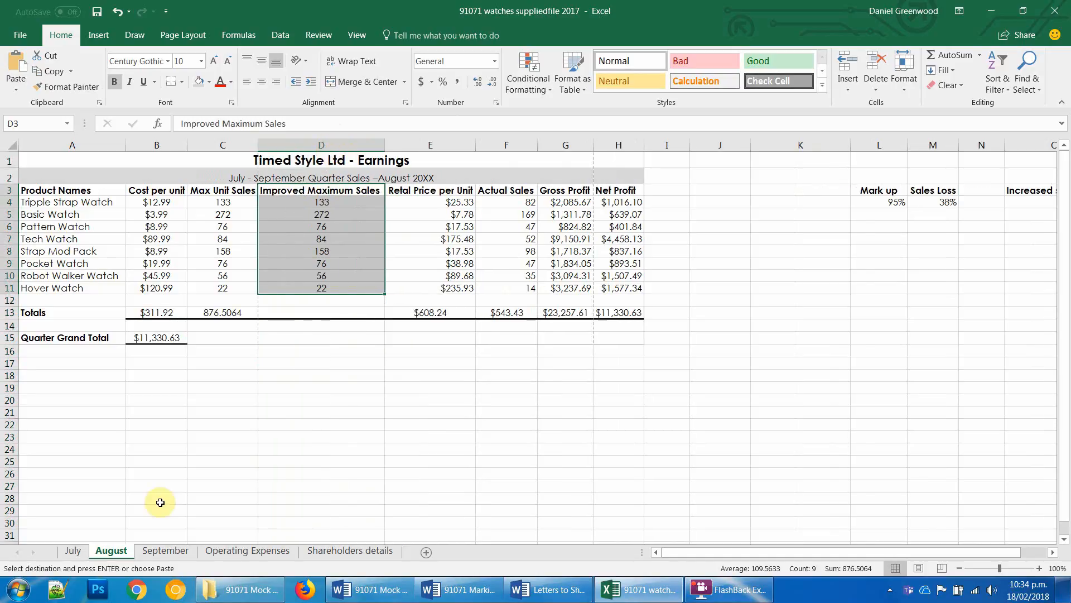
Step: Insert a new column D on the September sheet and paste the copied Improved Maximum Sales range starting at D3
{"action": "left_click", "coordinate": [166, 551]}
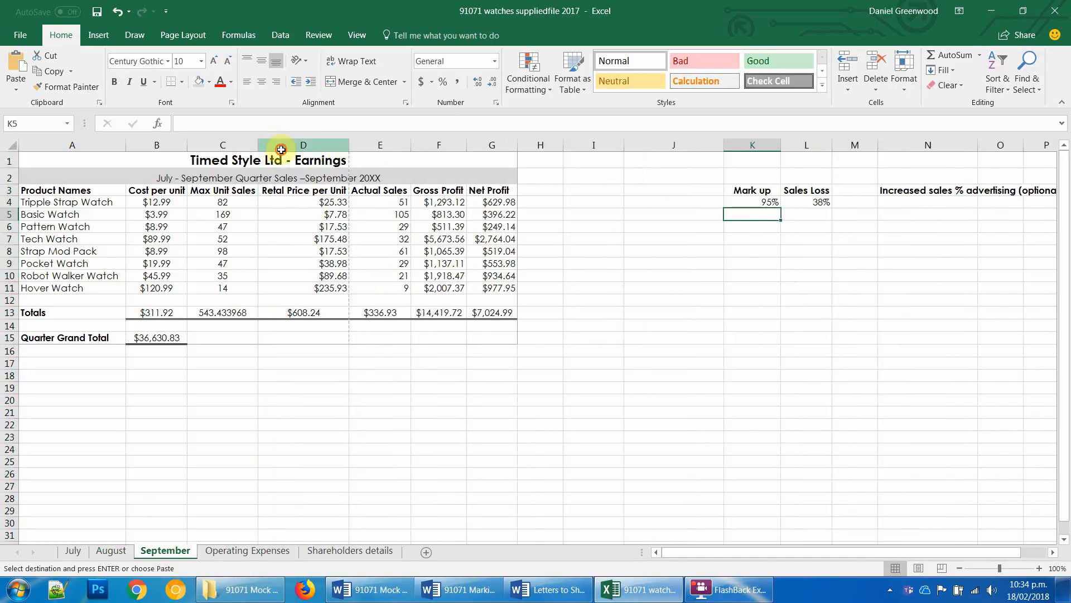
{"action": "left_click", "coordinate": [280, 145]}
{"action": "right_click", "coordinate": [282, 146]}
{"action": "left_click", "coordinate": [314, 264]}
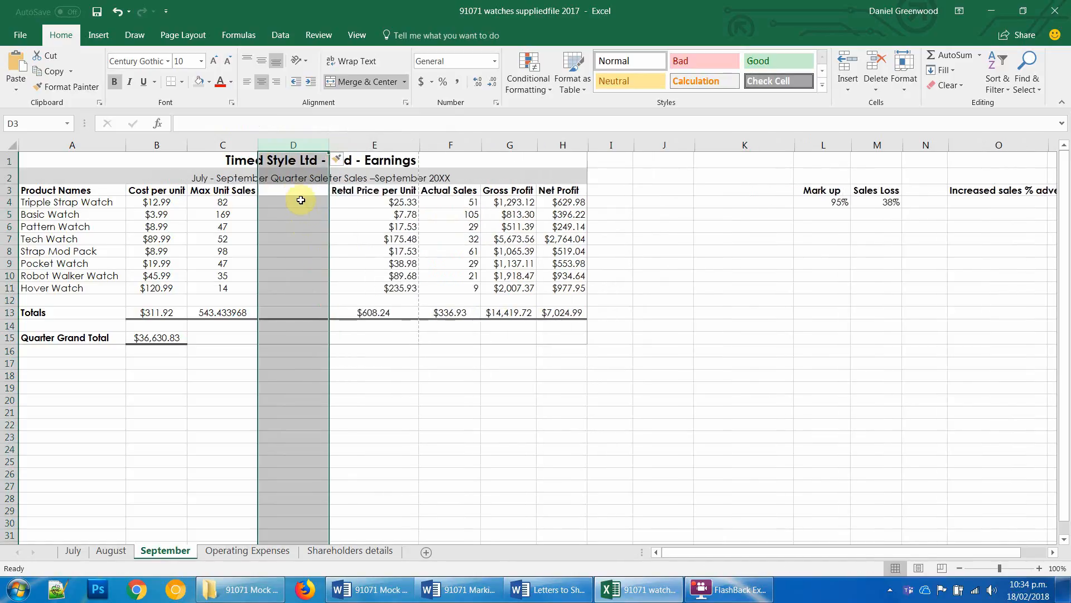
{"action": "left_click", "coordinate": [296, 191]}
{"action": "key", "text": "ctrl+v"}
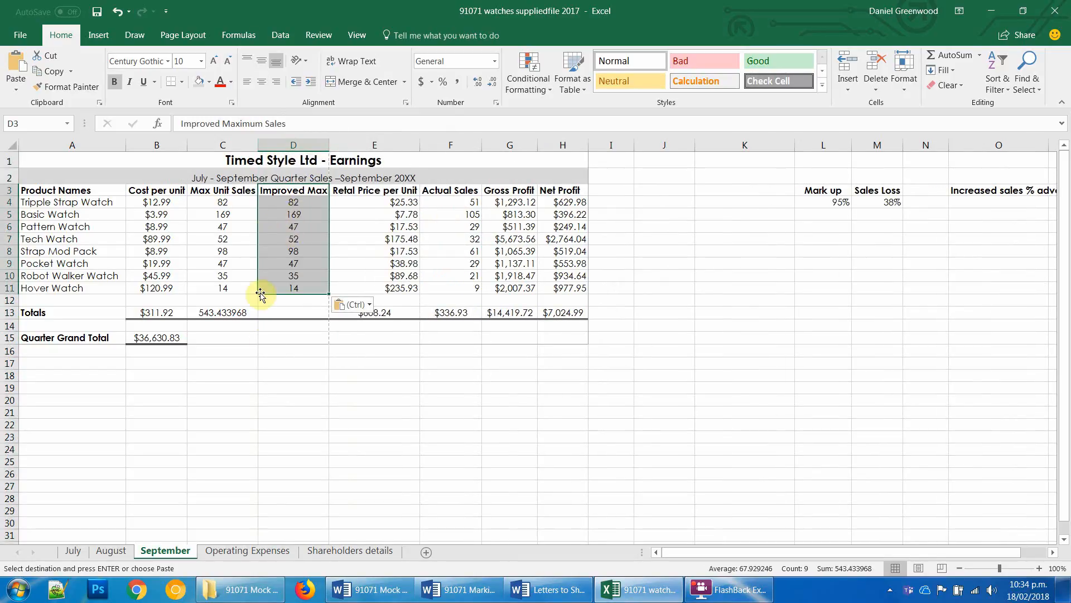
Step: Copy the increased sales percentage formula from July's cell O4 into cell O4 on the August sheet
{"action": "left_click", "coordinate": [117, 557]}
{"action": "left_click", "coordinate": [326, 202]}
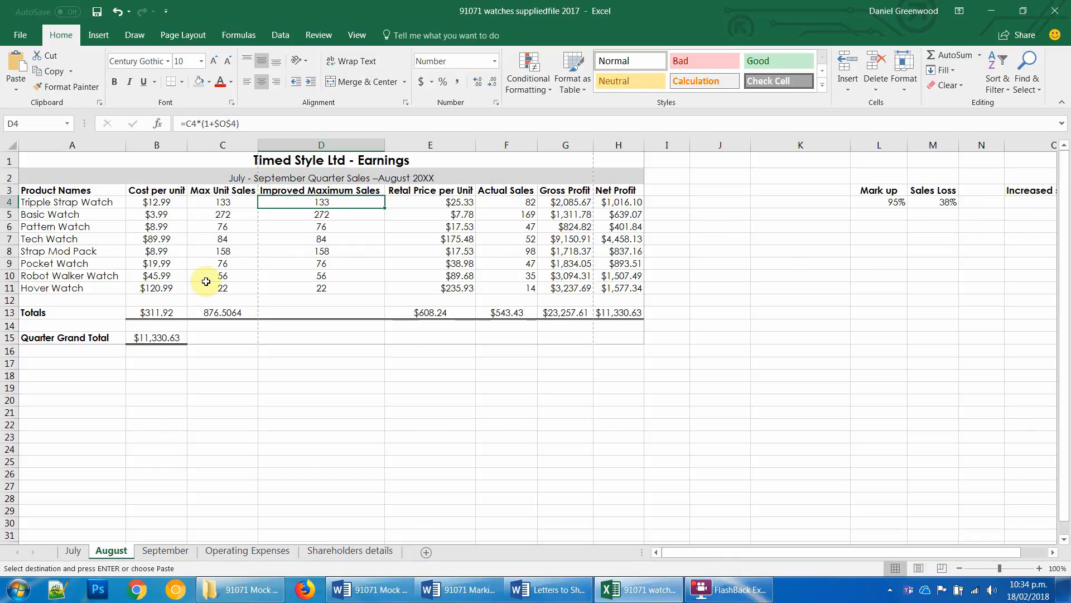
{"action": "left_click", "coordinate": [75, 551]}
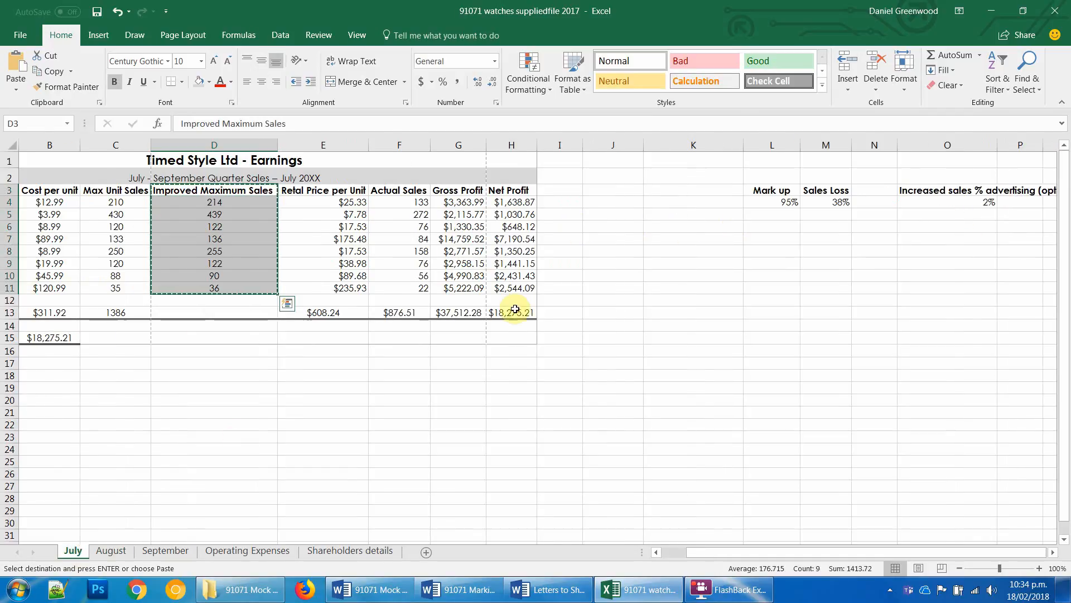
{"action": "left_click", "coordinate": [957, 201]}
{"action": "key", "text": "ctrl+c"}
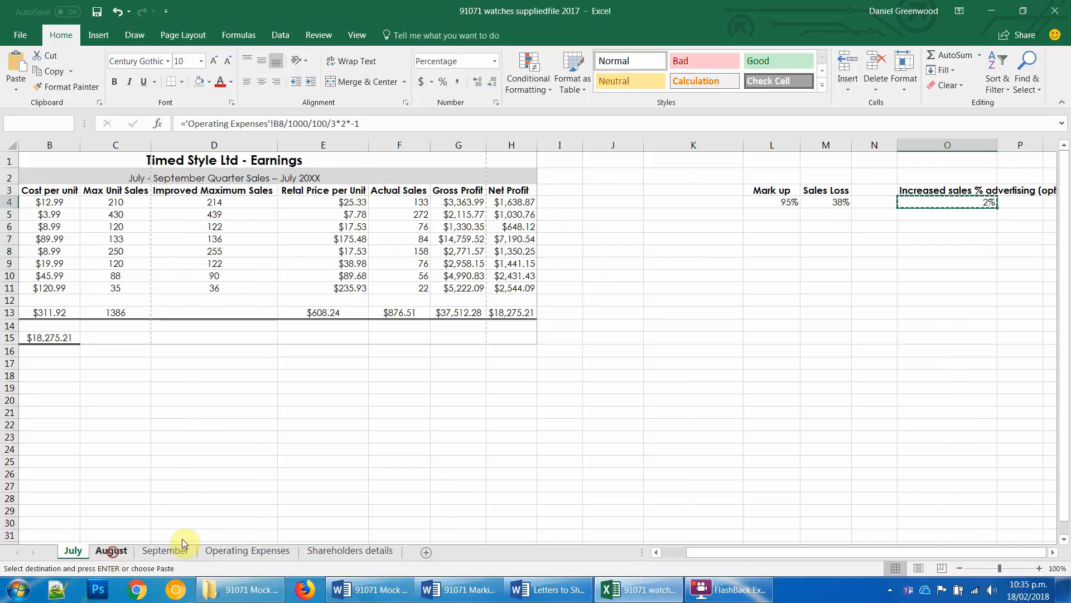
{"action": "left_click", "coordinate": [111, 550]}
{"action": "left_click", "coordinate": [1038, 202]}
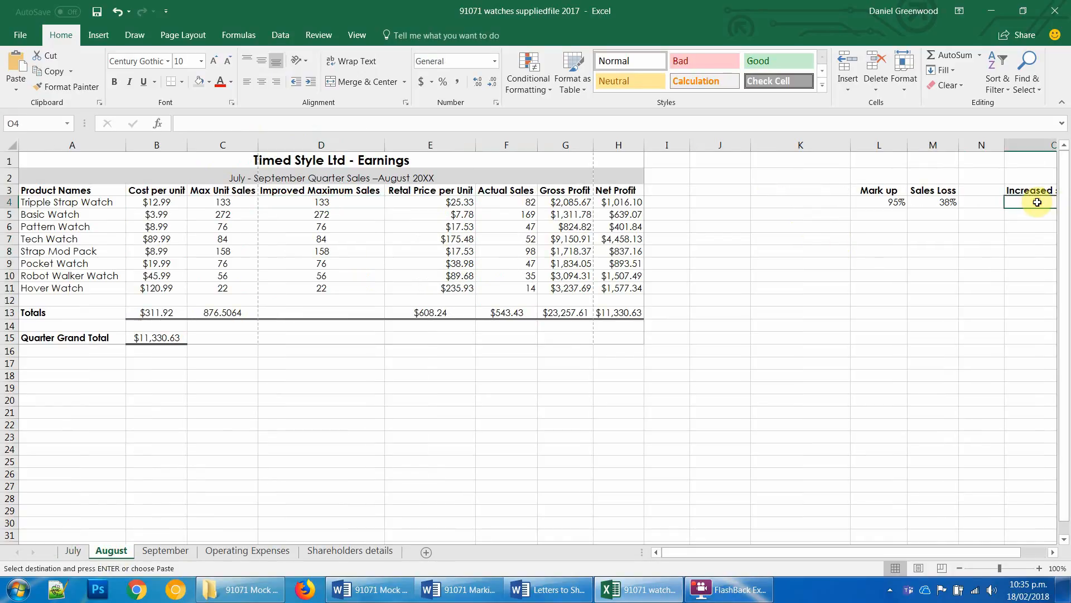
{"action": "key", "text": "ctrl+v"}
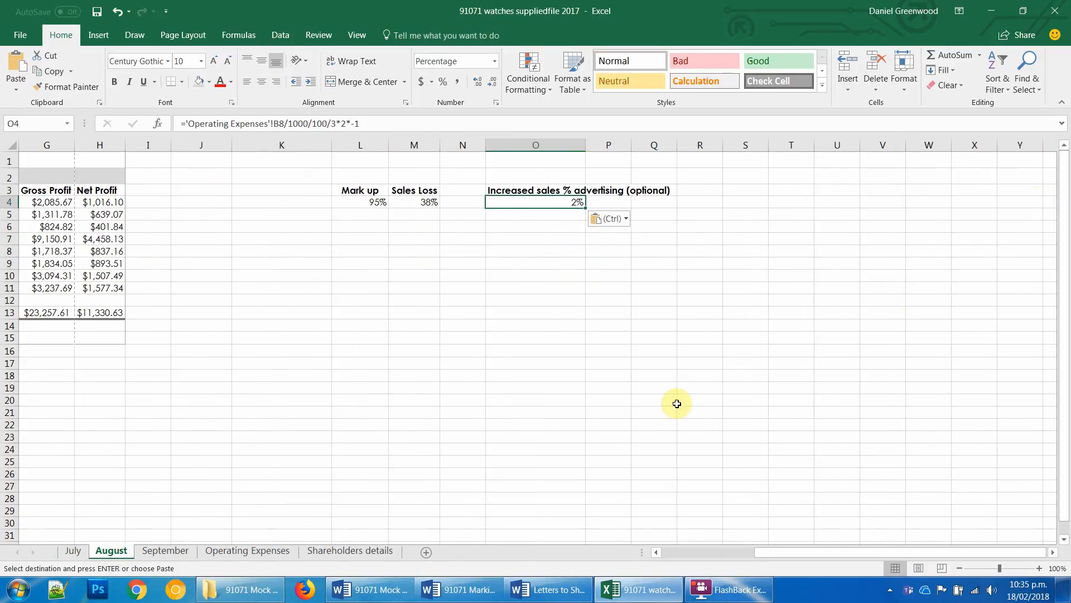
Step: Paste the copied percentage formula into September's cell O4 and fit column D to its Improved Maximum Sales heading
{"action": "left_click", "coordinate": [178, 552]}
{"action": "left_click", "coordinate": [981, 202]}
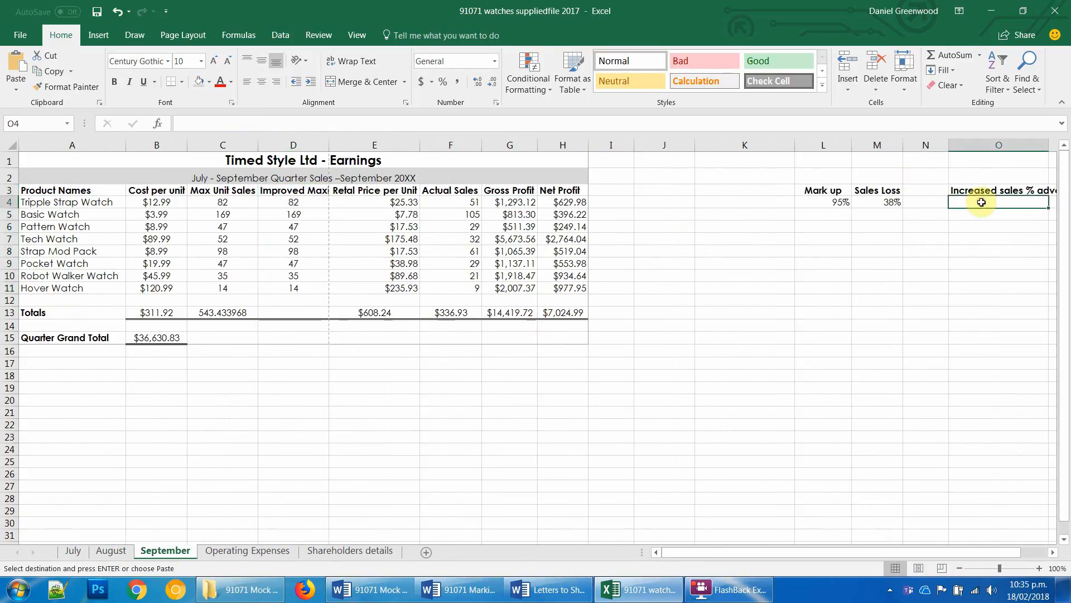
{"action": "key", "text": "ctrl+v"}
{"action": "left_click", "coordinate": [405, 411]}
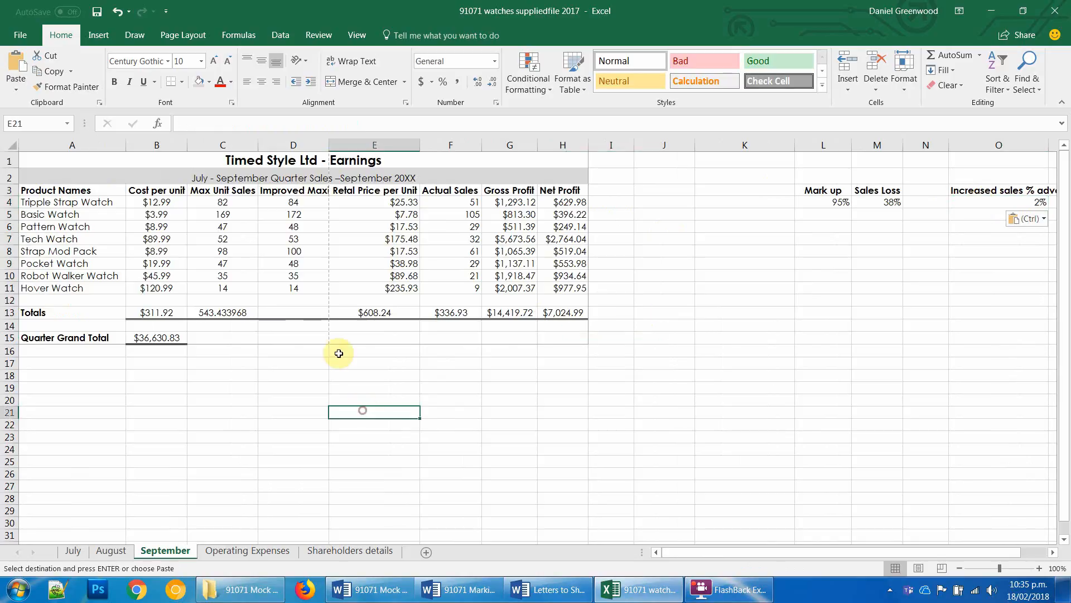
{"action": "double_click", "coordinate": [329, 145]}
{"action": "left_click_drag", "start_coordinate": [320, 291], "coordinate": [320, 302]}
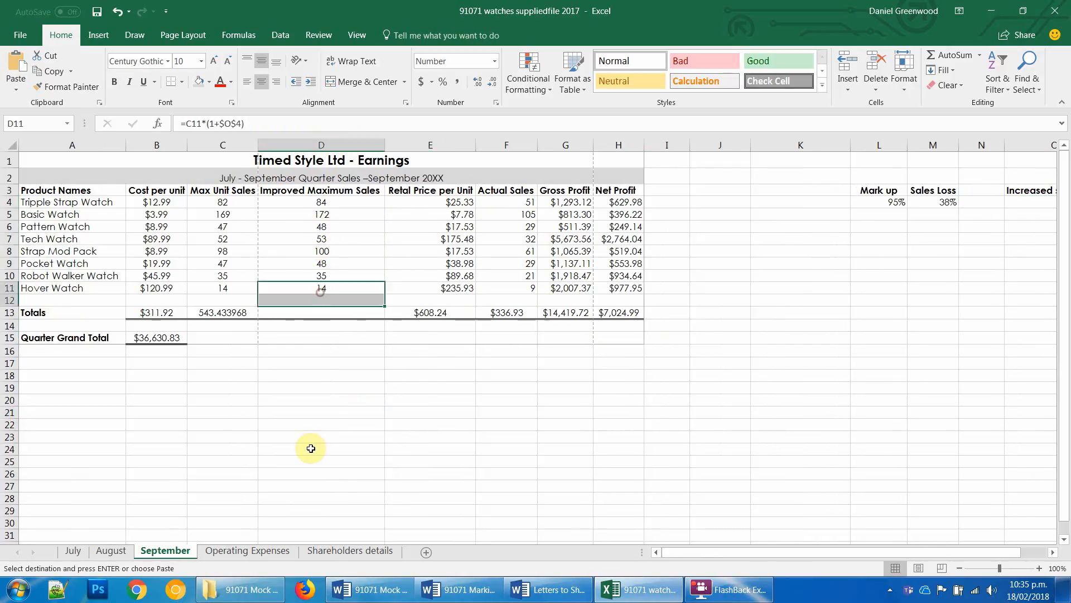
Step: Examine the Tripple Strap Watch row on the August sheet from the product name across to Net Profit
{"action": "left_click", "coordinate": [111, 551]}
{"action": "key", "text": "Home"}
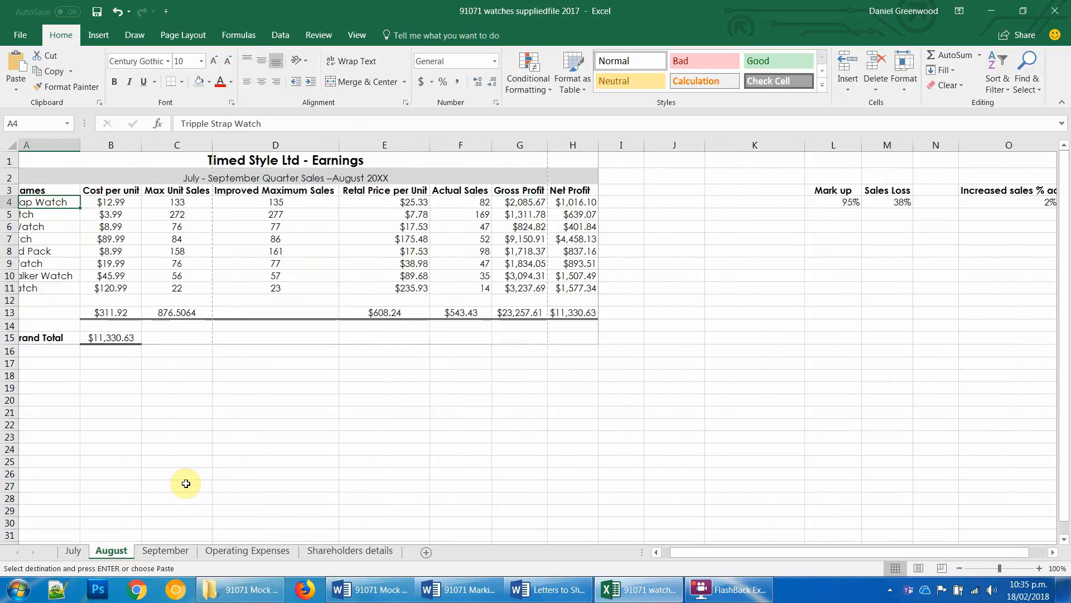
{"action": "key", "text": "Right"}
{"action": "key", "text": "Right"}
{"action": "key", "text": "Right"}
{"action": "key", "text": "Right"}
{"action": "key", "text": "Right"}
{"action": "key", "text": "Right"}
{"action": "key", "text": "Right"}
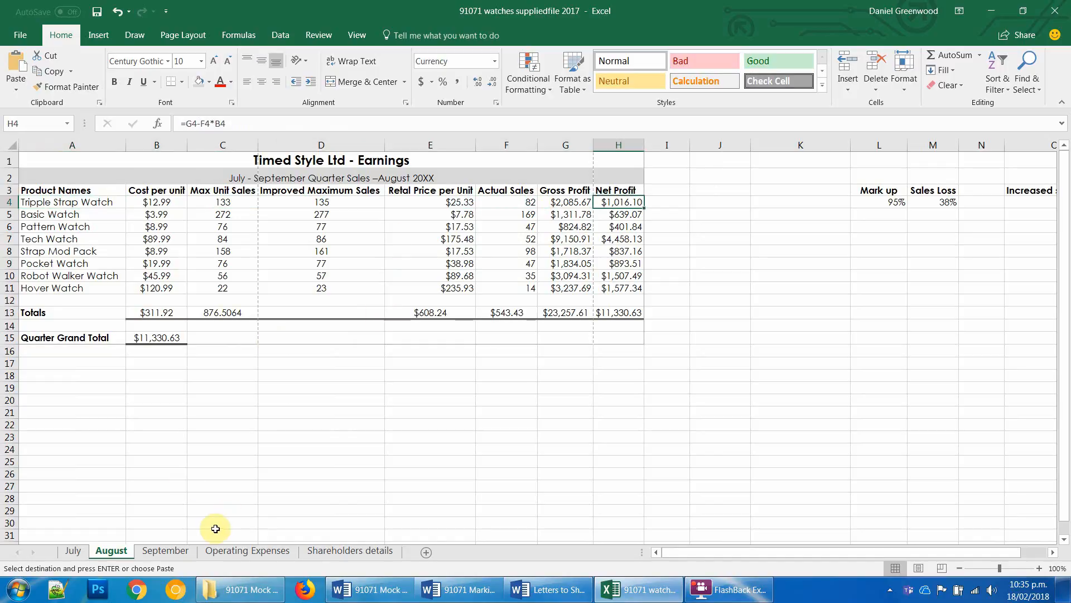
Step: Narrow the empty column K on the September sheet to bring the increased sales percentage into view
{"action": "left_click", "coordinate": [166, 550]}
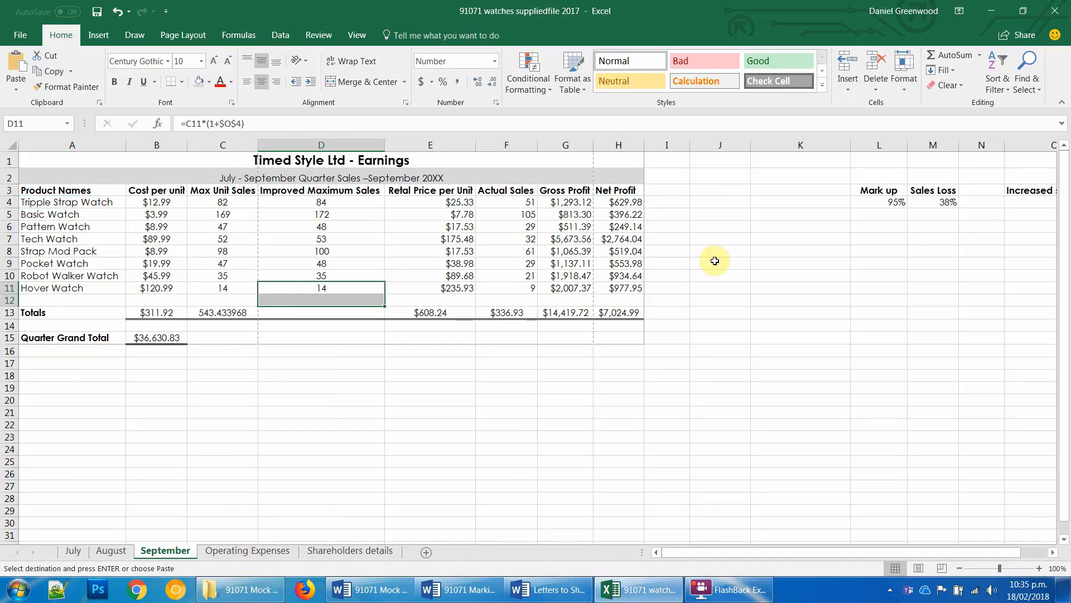
{"action": "left_click", "coordinate": [1028, 217]}
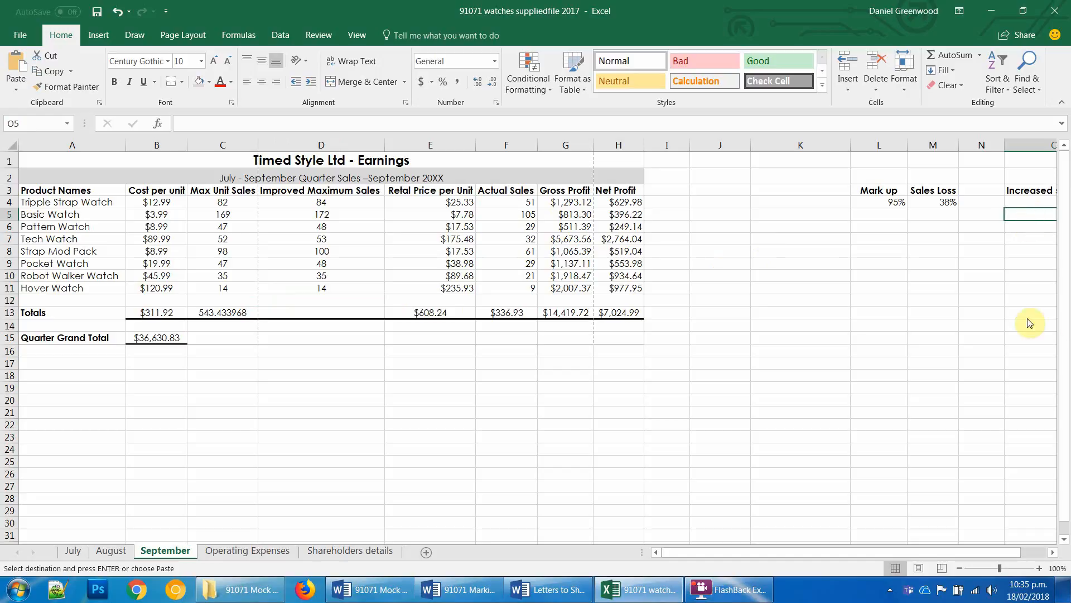
{"action": "left_click_drag", "start_coordinate": [848, 145], "coordinate": [774, 146]}
Step: Link September's cell O6 to the Adititional Advertising amount with the formula ='Operating Expenses'!B8
{"action": "left_click", "coordinate": [965, 228]}
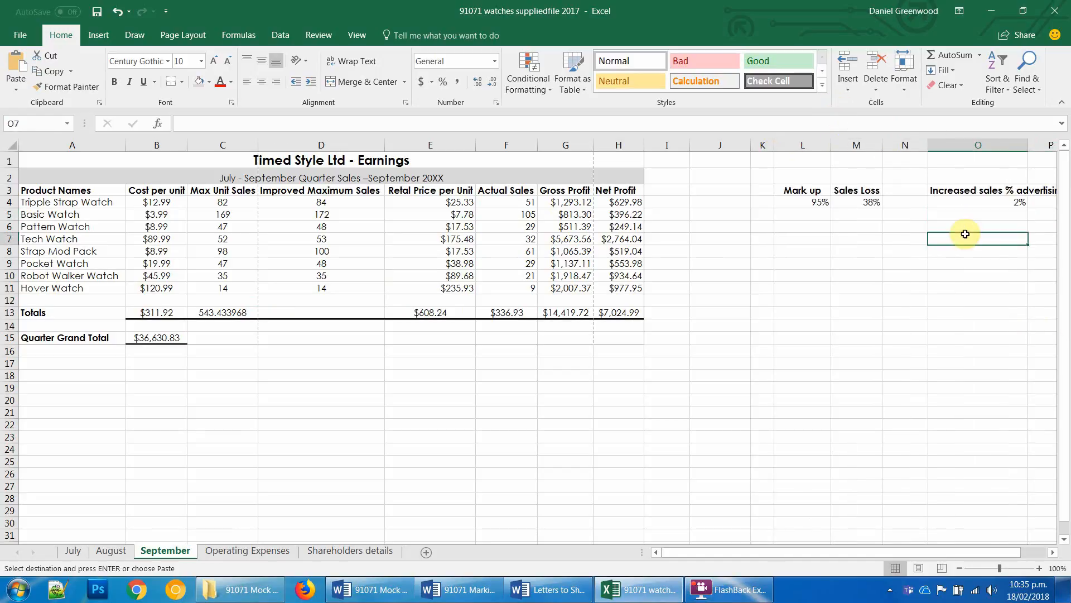
{"action": "type", "text": "="}
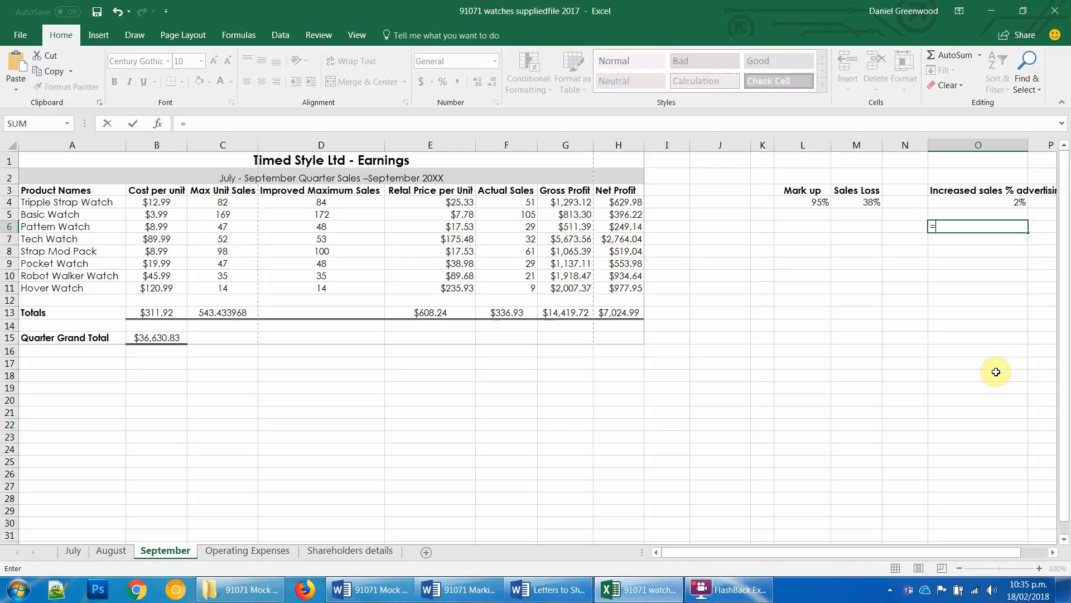
{"action": "left_click", "coordinate": [242, 552]}
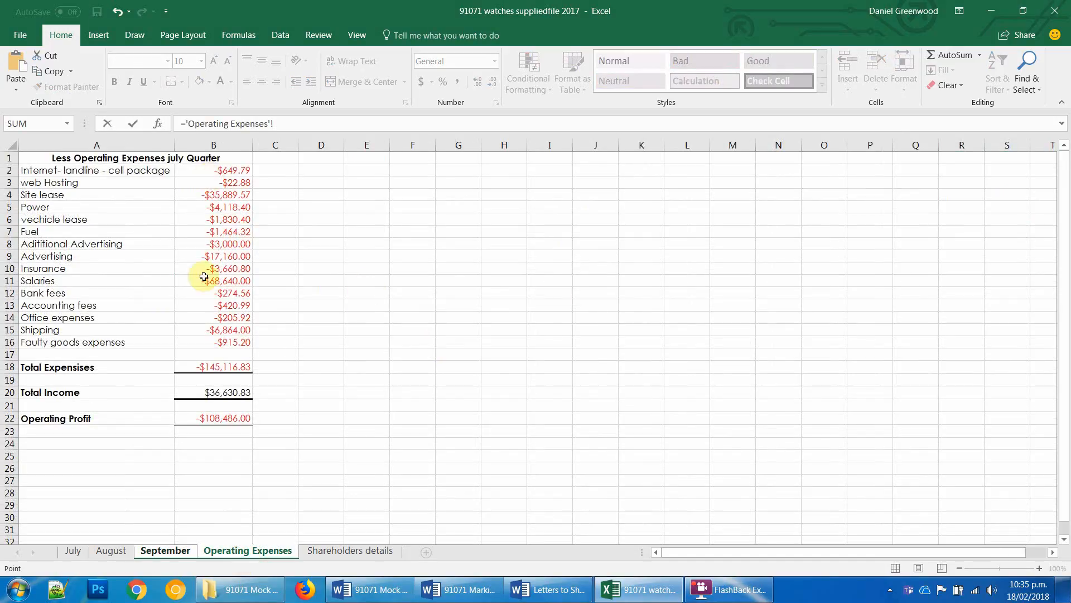
{"action": "left_click", "coordinate": [232, 243]}
{"action": "key", "text": "Return"}
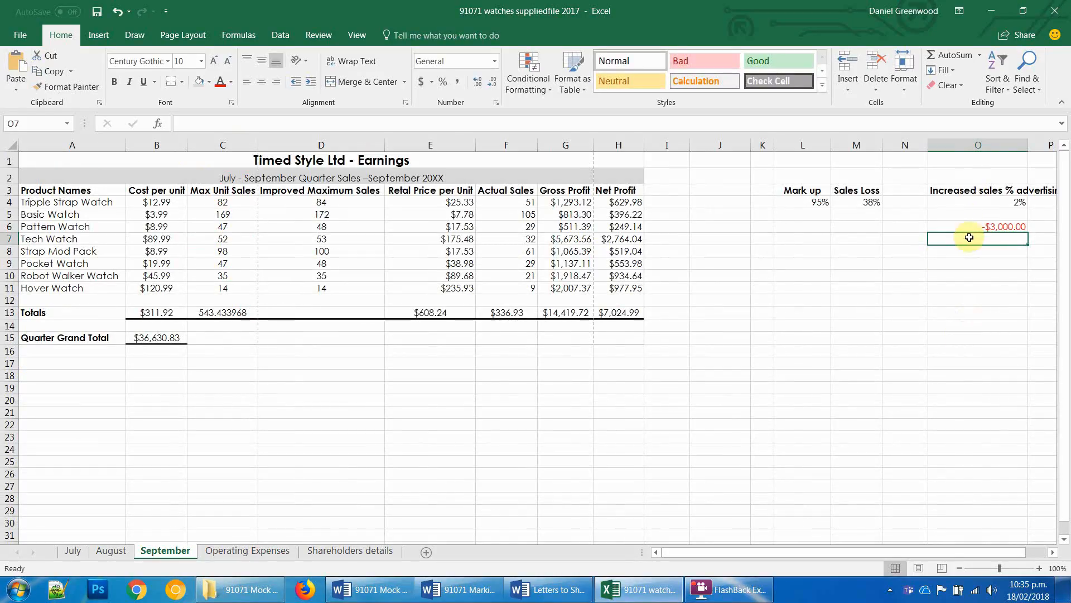
{"action": "left_click", "coordinate": [943, 226]}
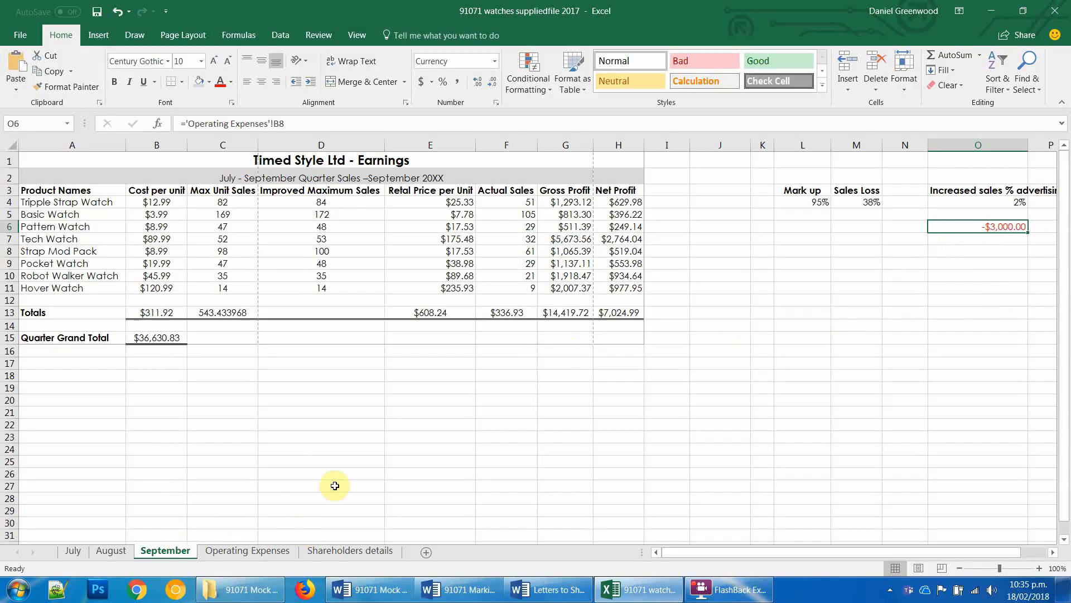
Step: Try to link the Adititional Advertising amount in Operating Expenses B8 back with =September!O6, and undo the entry
{"action": "left_click", "coordinate": [230, 553]}
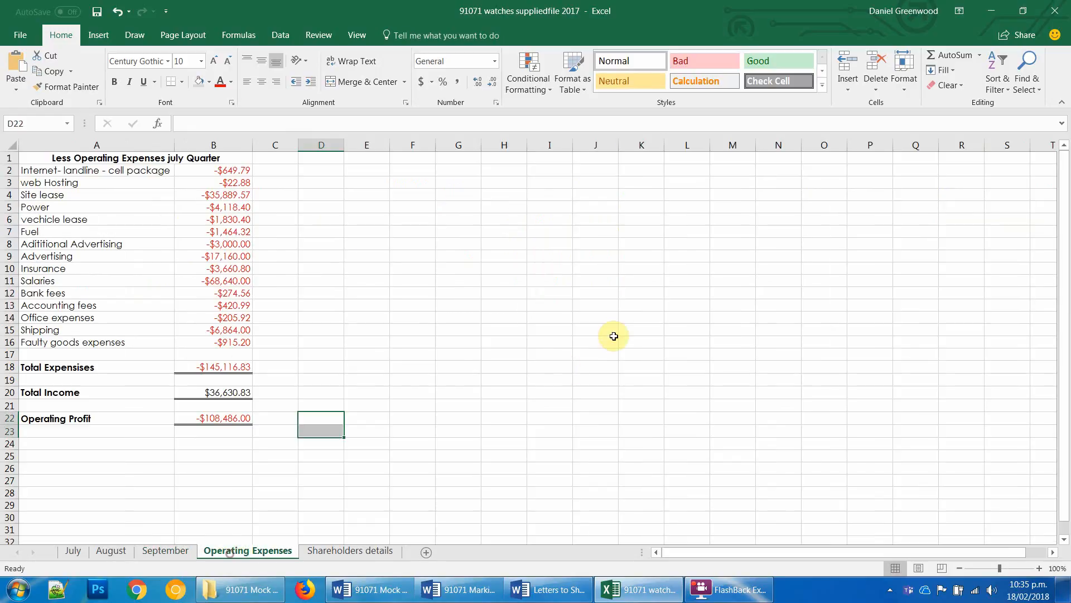
{"action": "left_click", "coordinate": [211, 246]}
{"action": "type", "text": "="}
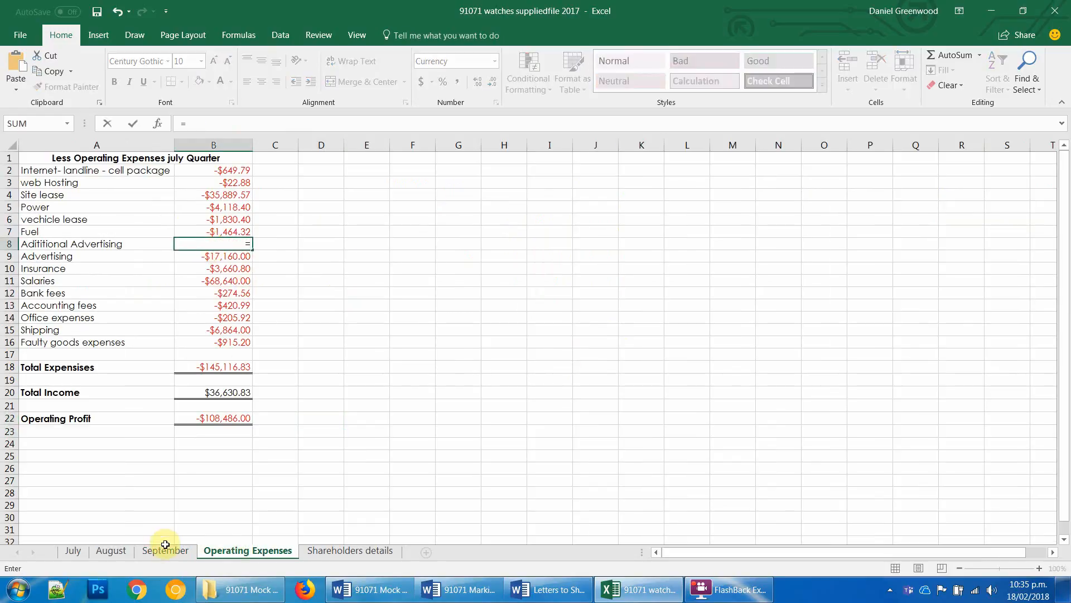
{"action": "left_click", "coordinate": [164, 551]}
{"action": "left_click", "coordinate": [989, 227]}
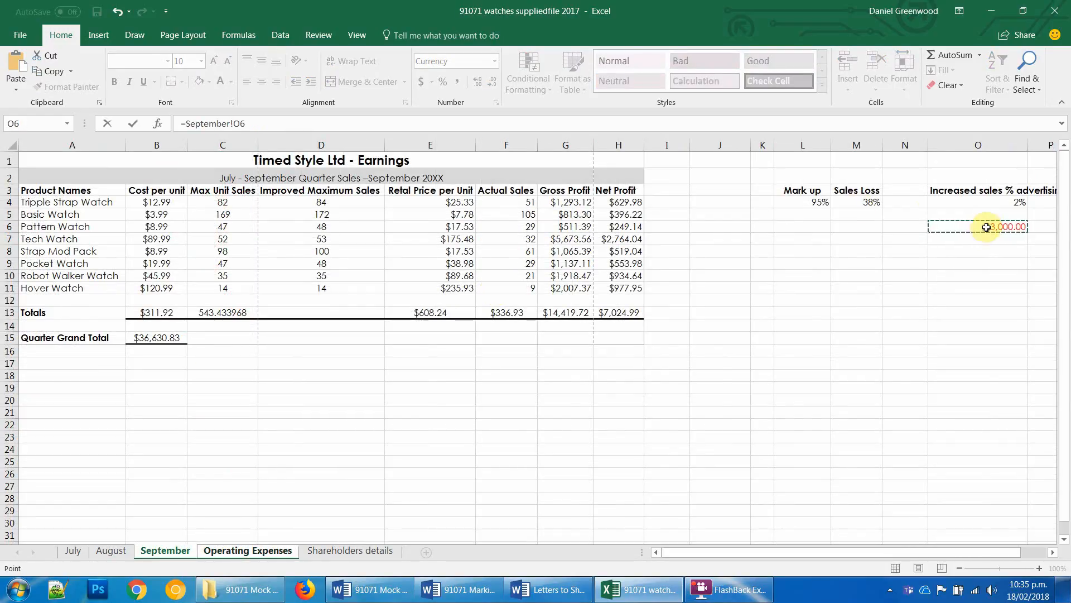
{"action": "key", "text": "Return"}
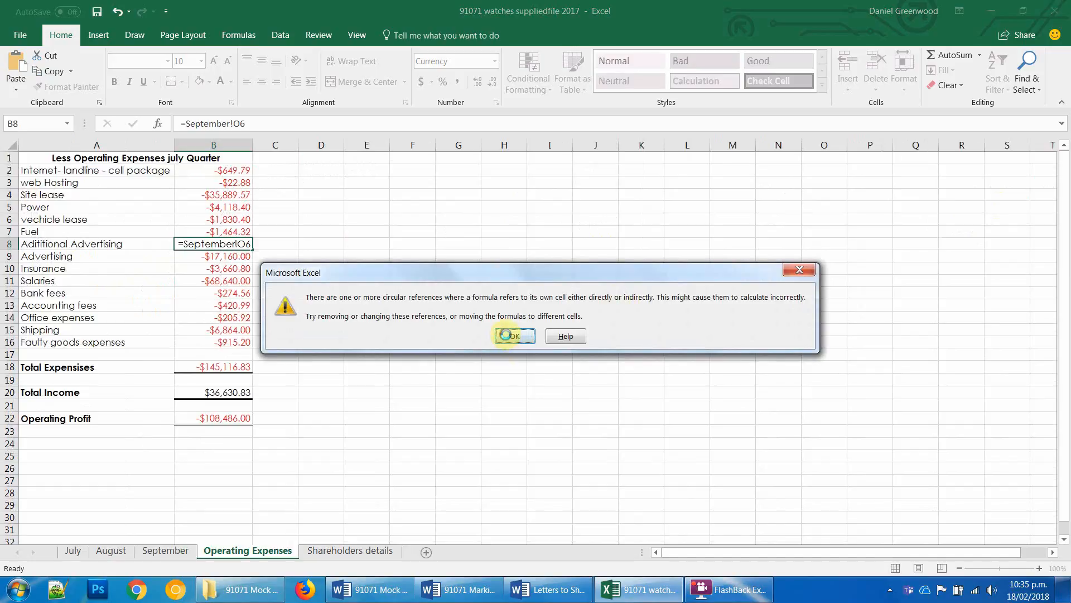
{"action": "left_click", "coordinate": [508, 336]}
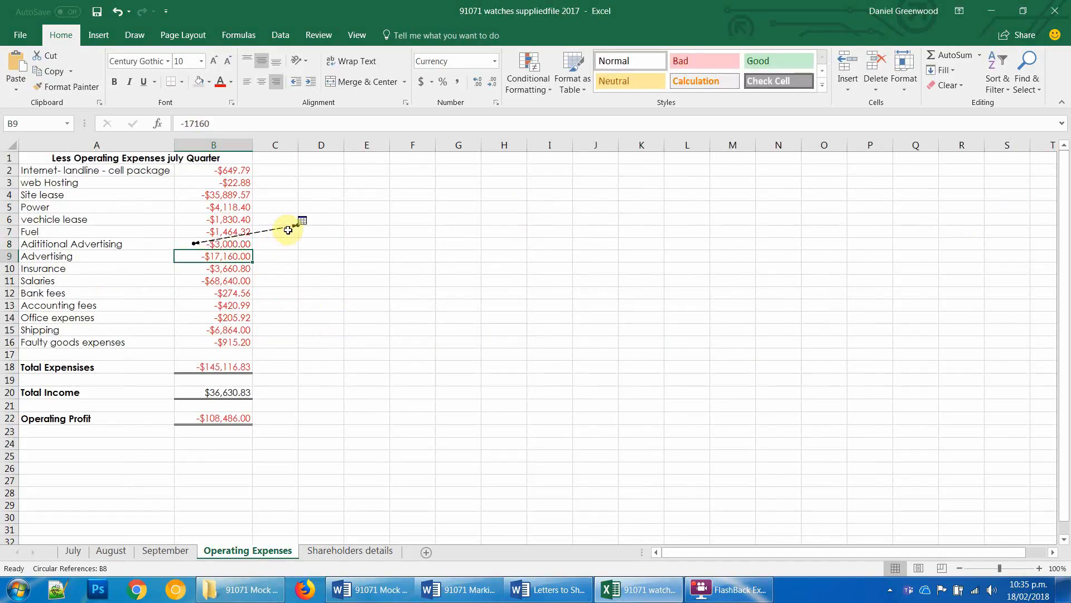
{"action": "key", "text": "ctrl+z"}
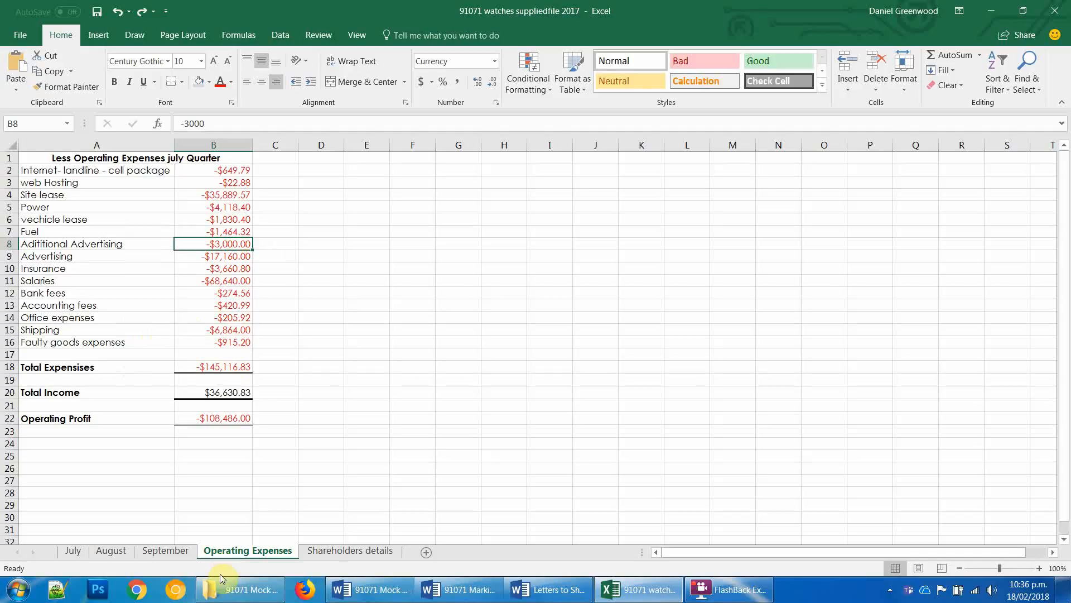
Step: Replace the link formula in September's cell O6 with the fixed amount -3000
{"action": "left_click", "coordinate": [160, 555]}
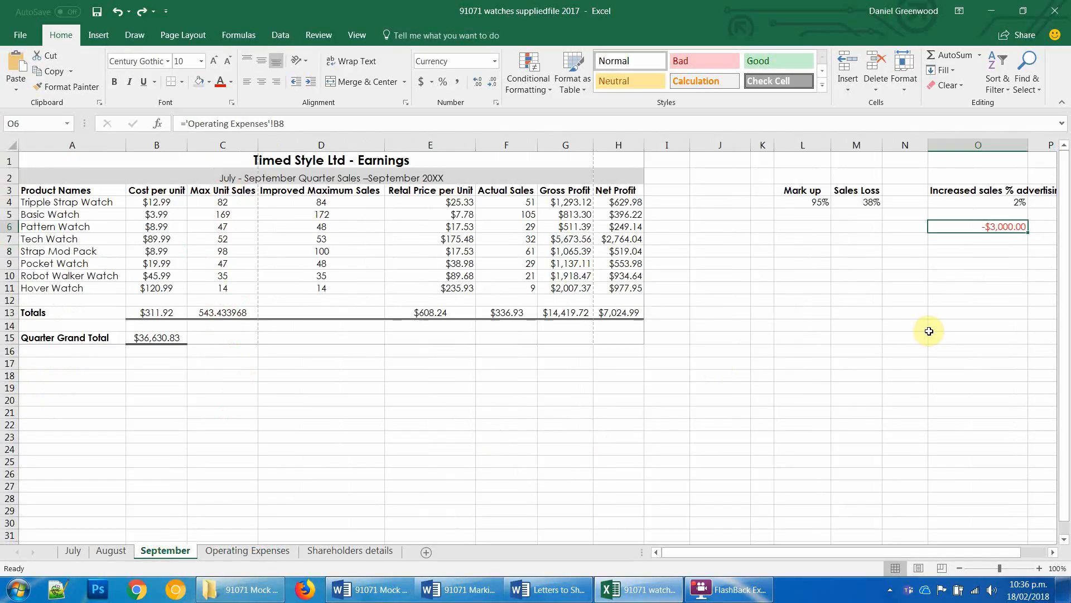
{"action": "key", "text": "Delete"}
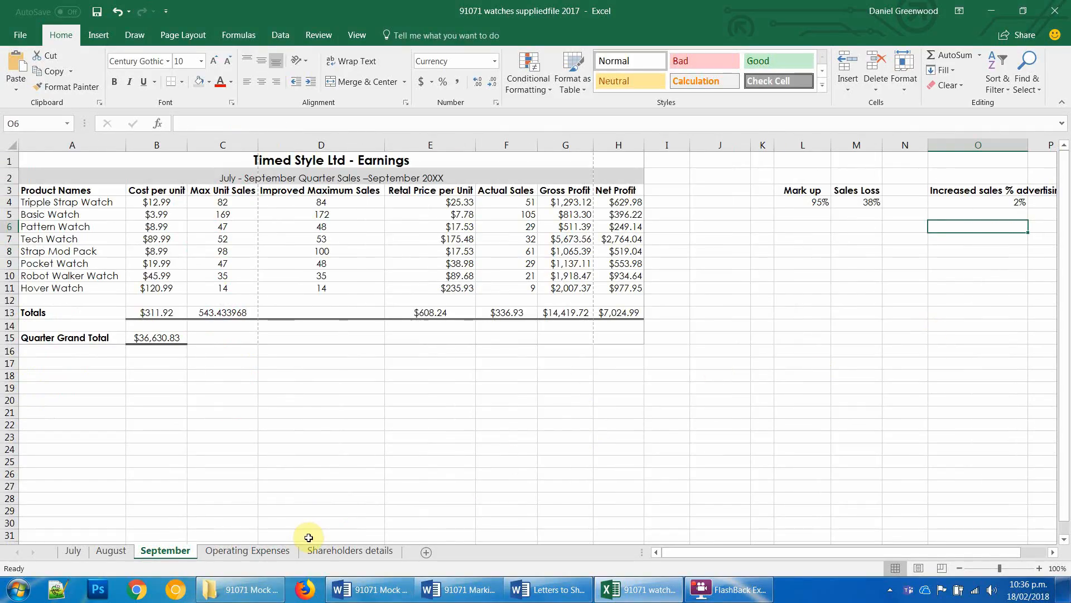
{"action": "type", "text": "-3000"}
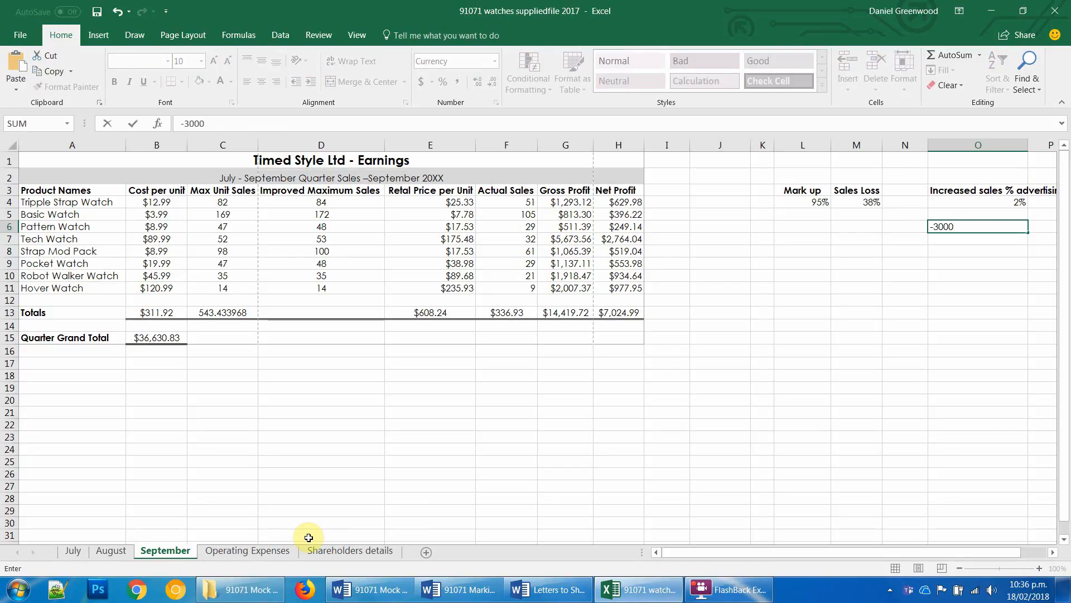
{"action": "key", "text": "Return"}
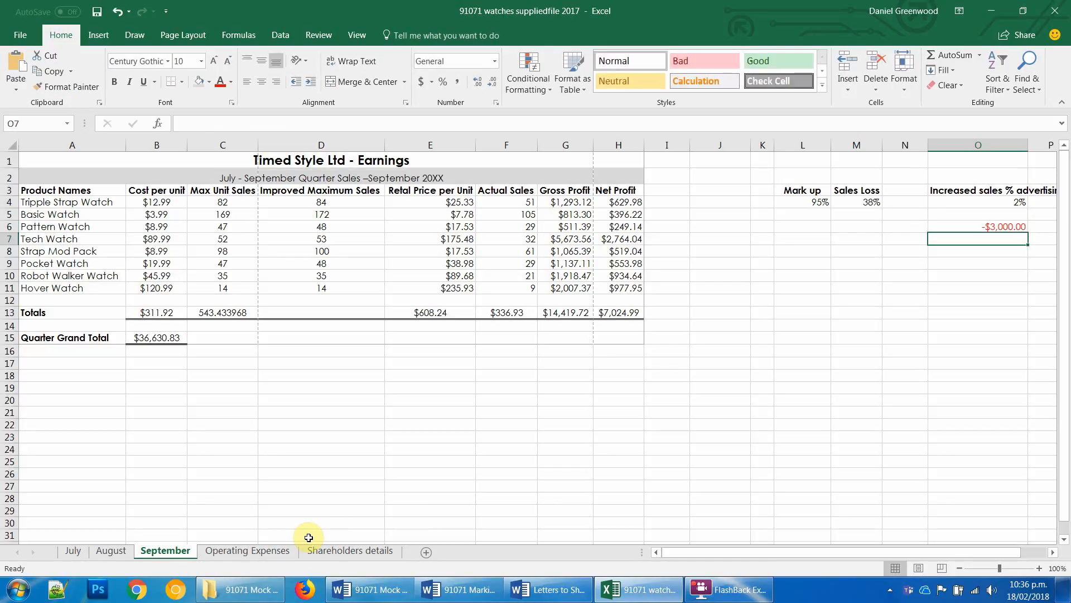
Step: Link the Adititional Advertising amount in Operating Expenses B8 to September's advertising cell with =September!O6
{"action": "left_click", "coordinate": [222, 549]}
{"action": "type", "text": "="}
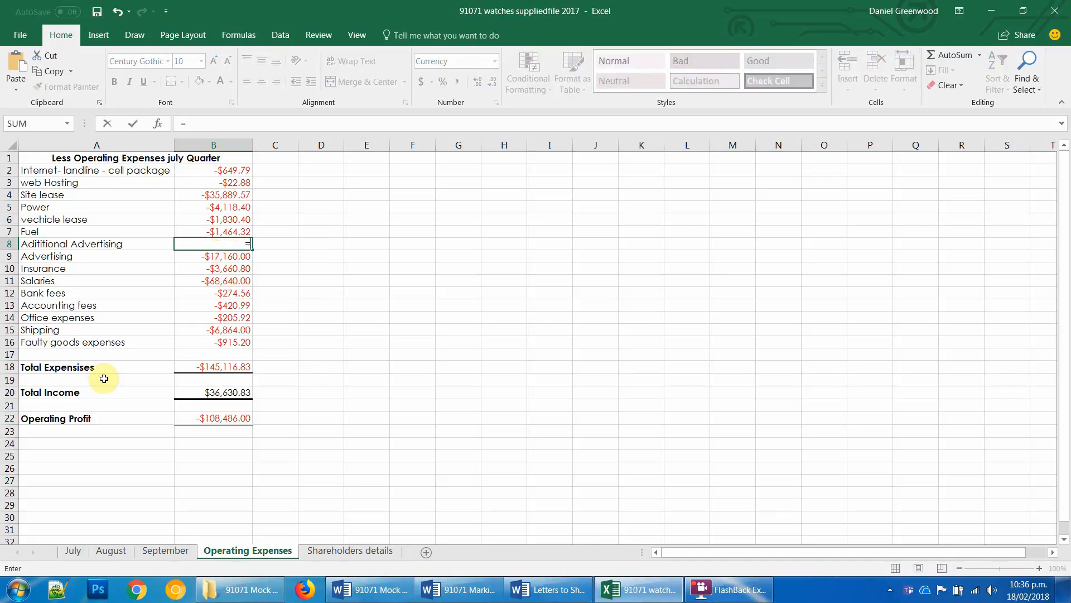
{"action": "left_click", "coordinate": [163, 550]}
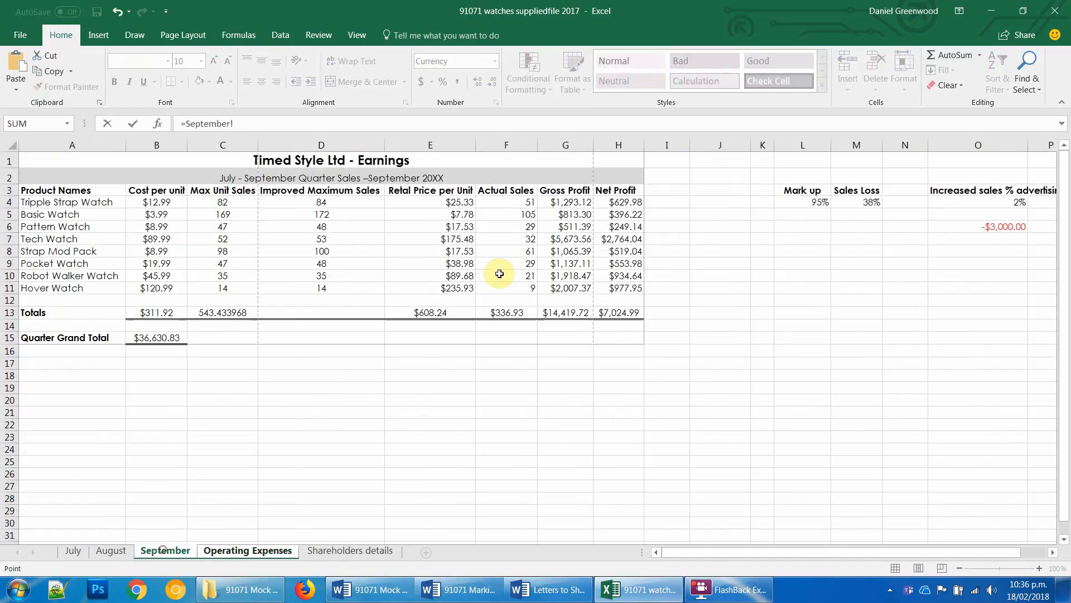
{"action": "left_click", "coordinate": [997, 226]}
{"action": "key", "text": "Return"}
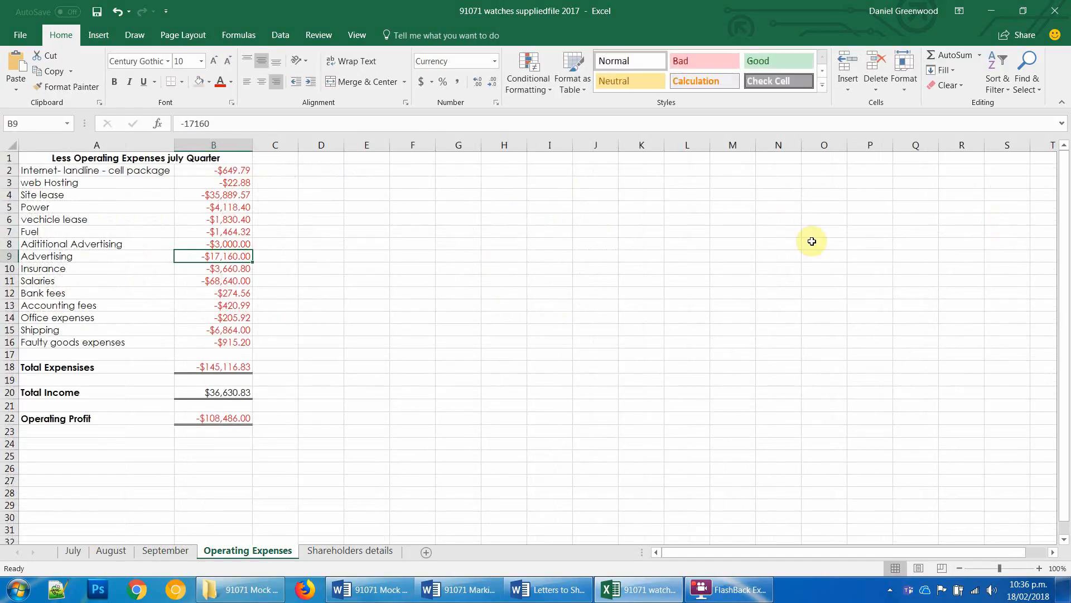
Step: Test the advertising amount in September's cell O6 with 20000 and with -20000
{"action": "left_click", "coordinate": [167, 550]}
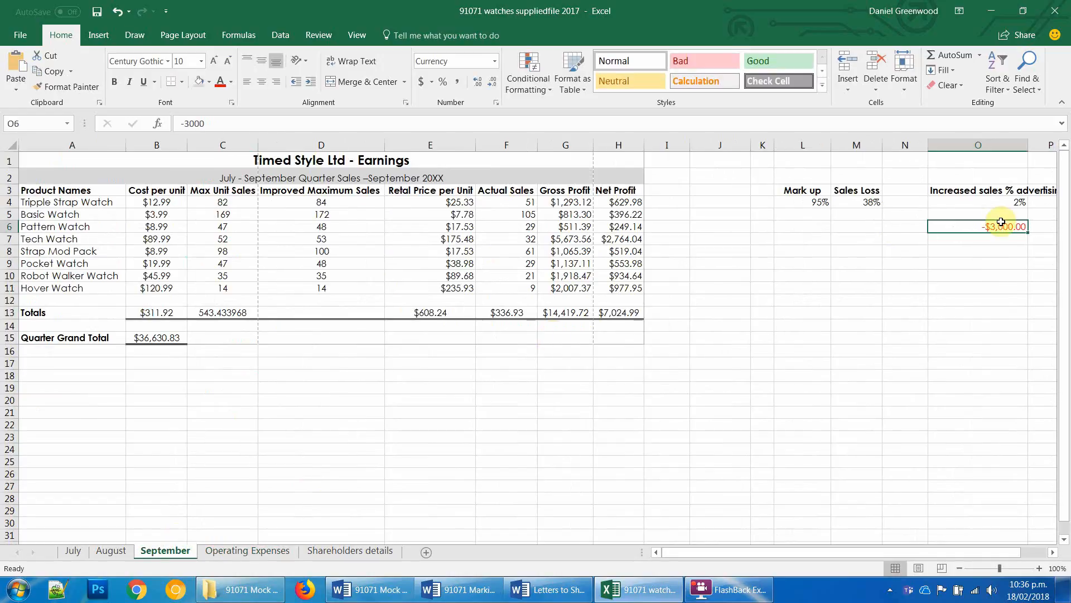
{"action": "type", "text": "20"}
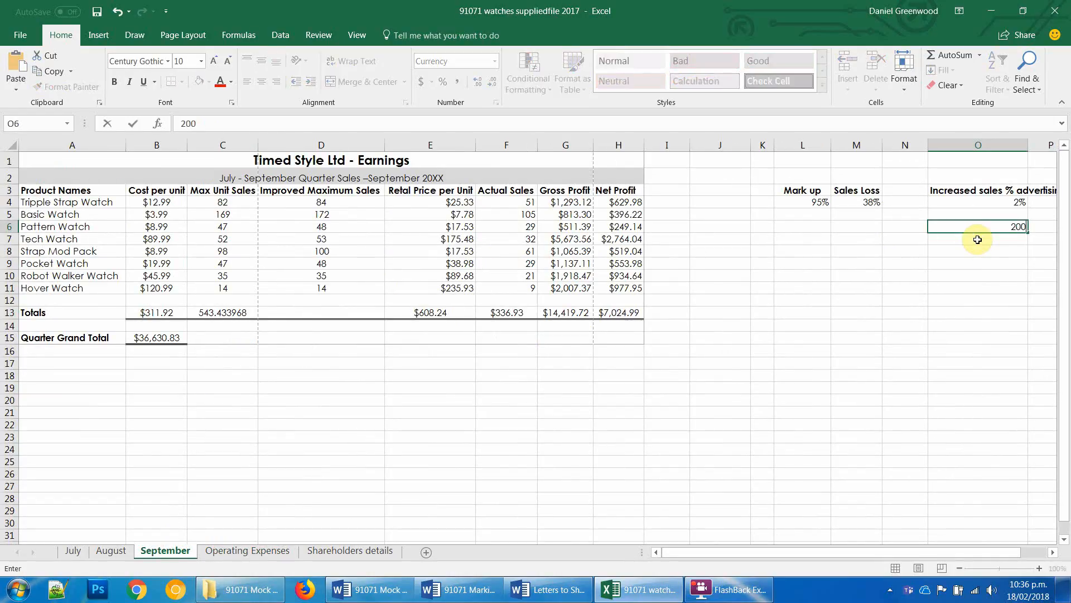
{"action": "key", "text": "Return"}
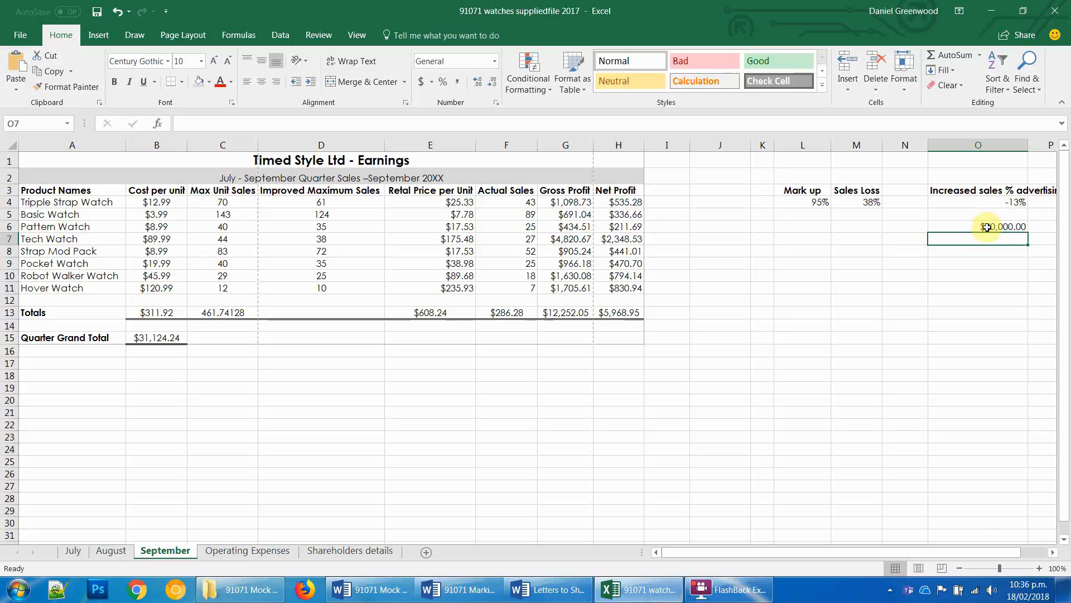
{"action": "left_click", "coordinate": [988, 227]}
{"action": "type", "text": "-20"}
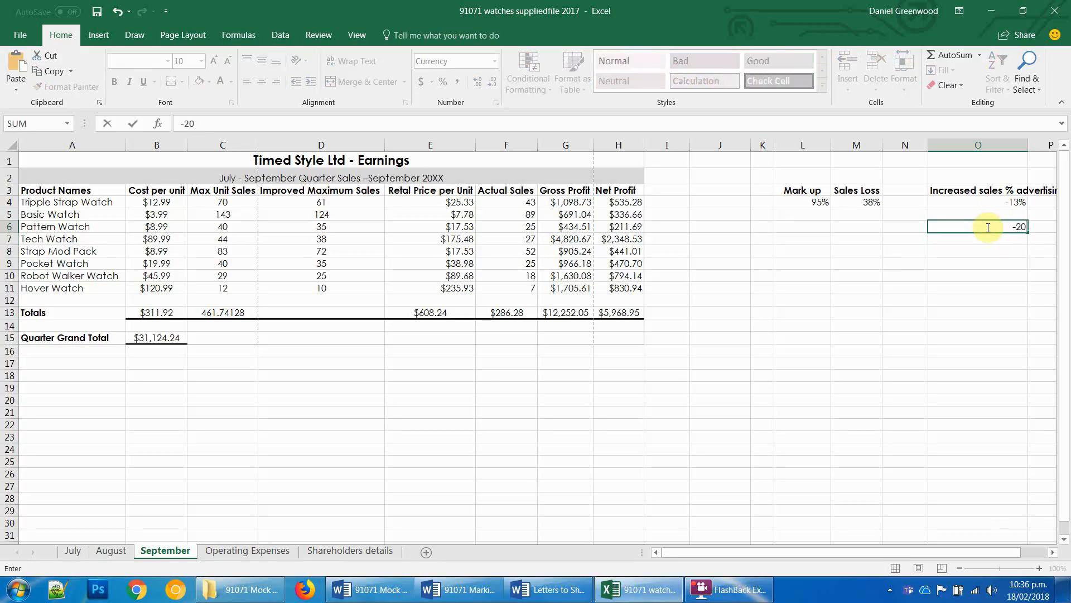
{"action": "key", "text": "Return"}
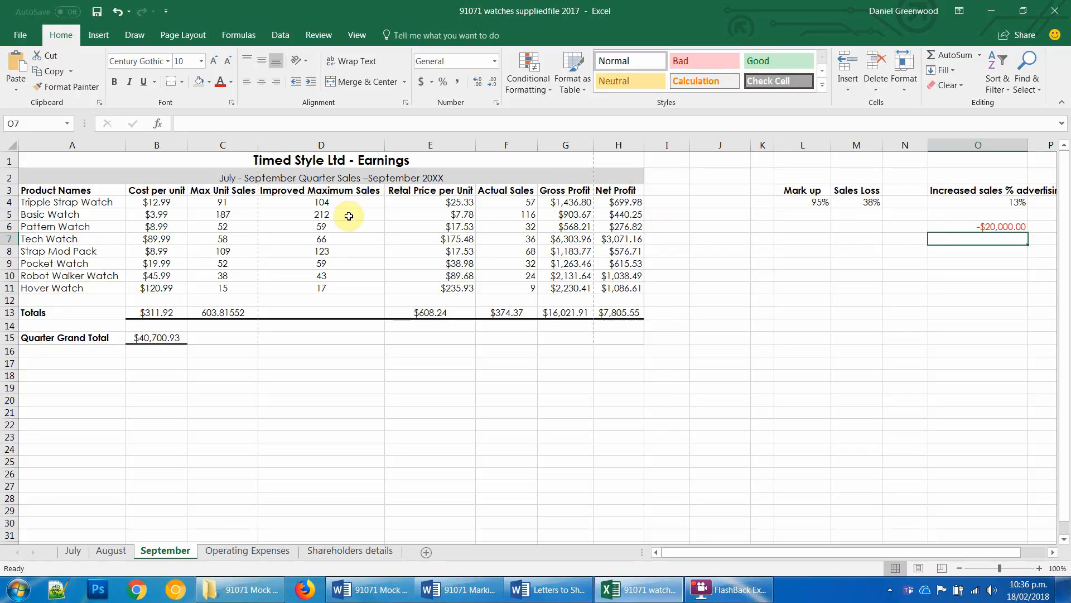
Step: Test September's advertising amount in O6 with -30000 and with 0
{"action": "left_click", "coordinate": [981, 230]}
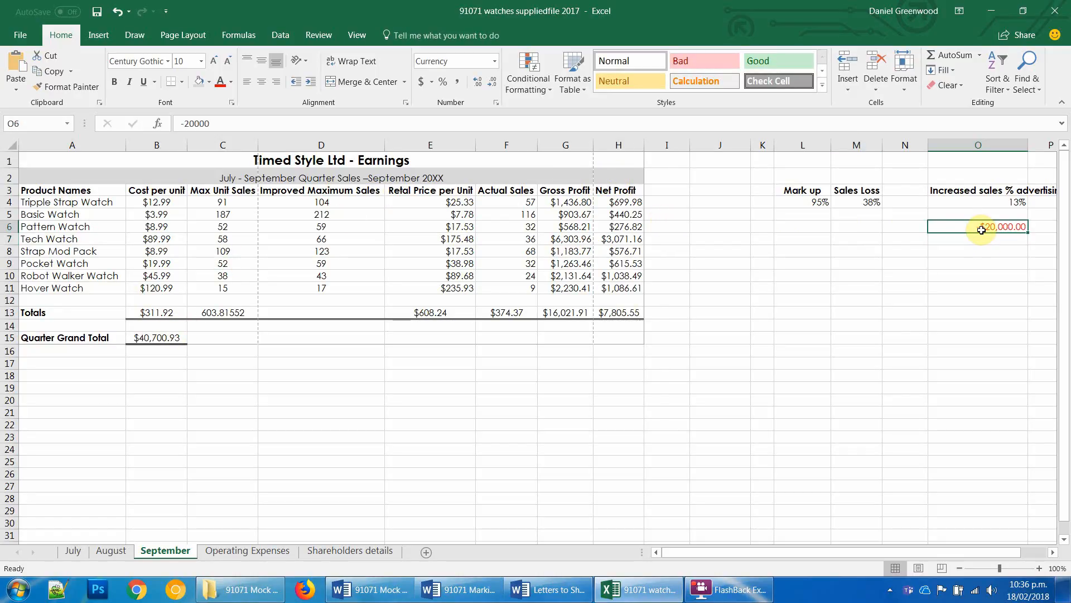
{"action": "type", "text": "-3"}
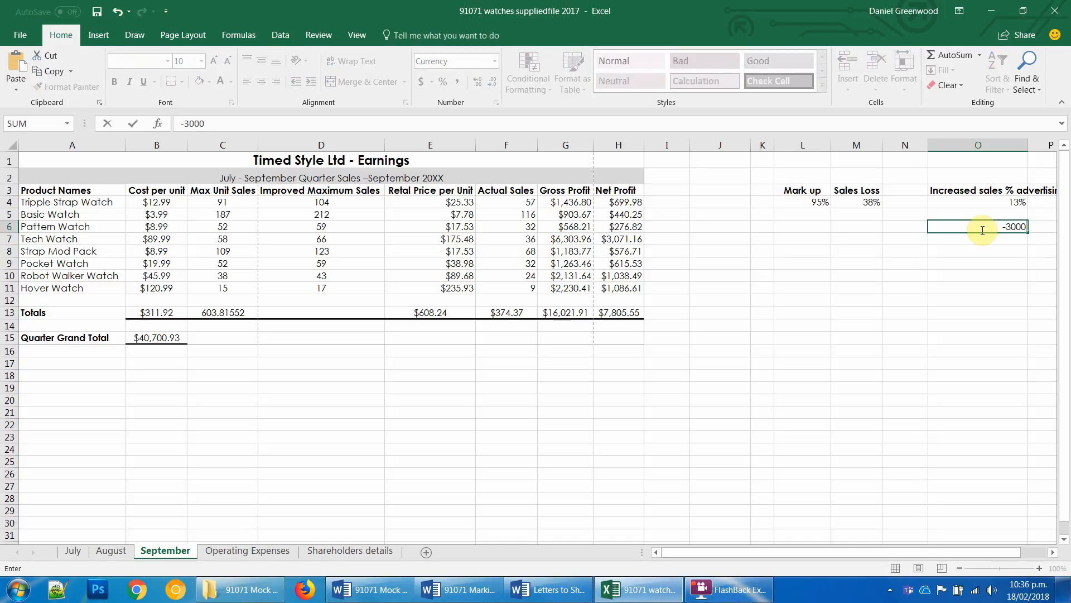
{"action": "key", "text": "Return"}
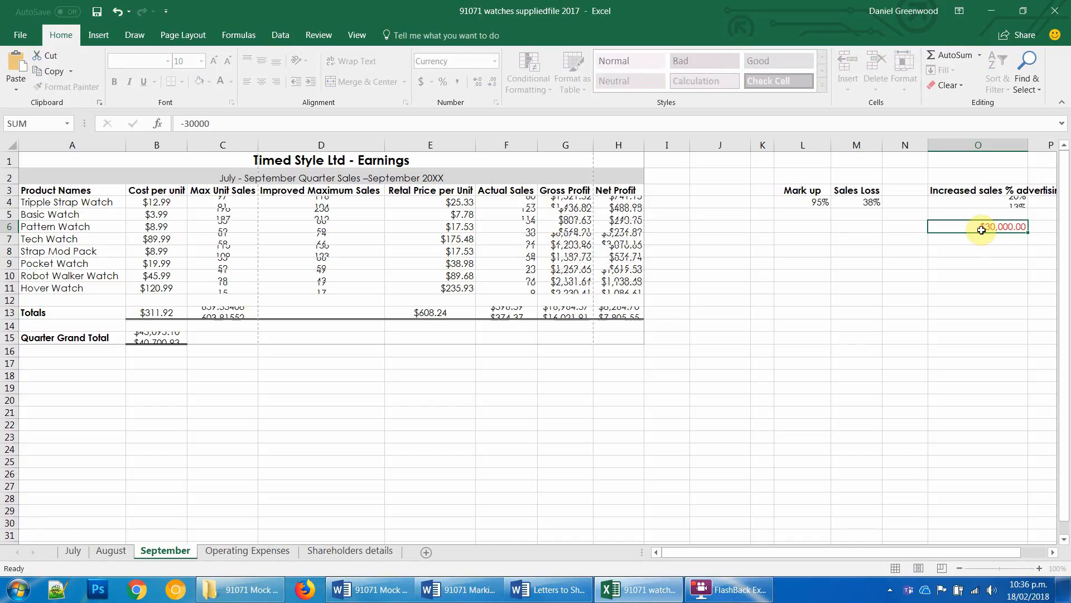
{"action": "left_click", "coordinate": [981, 230]}
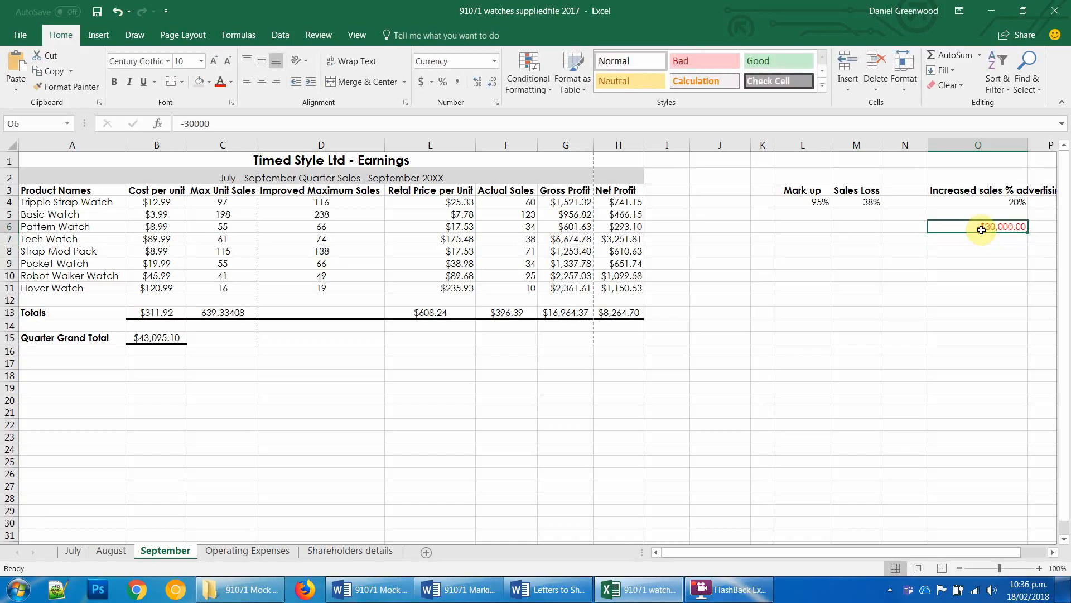
{"action": "type", "text": "0"}
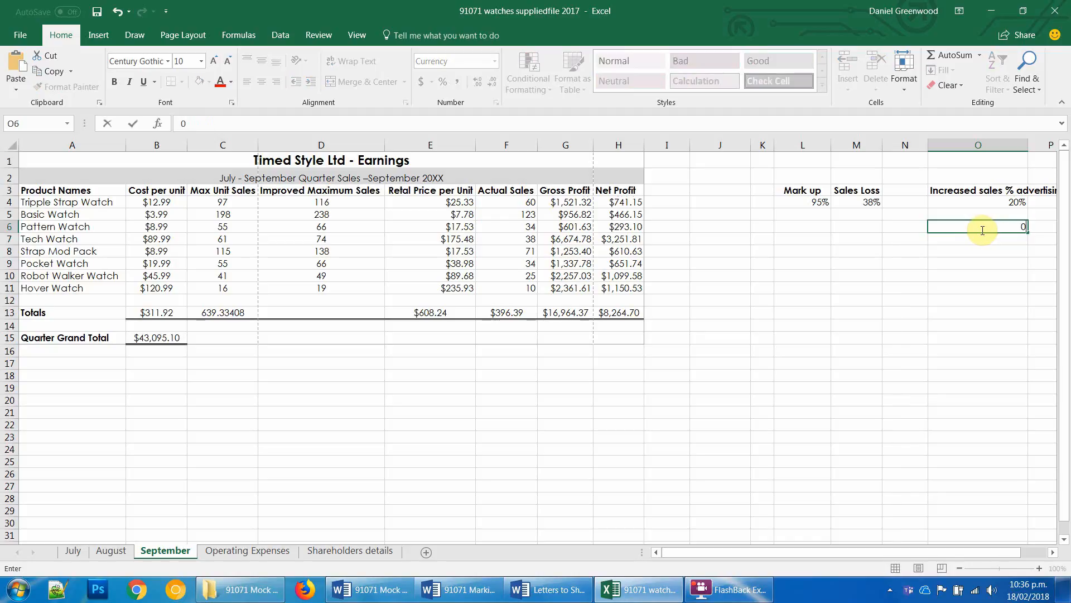
{"action": "key", "text": "Return"}
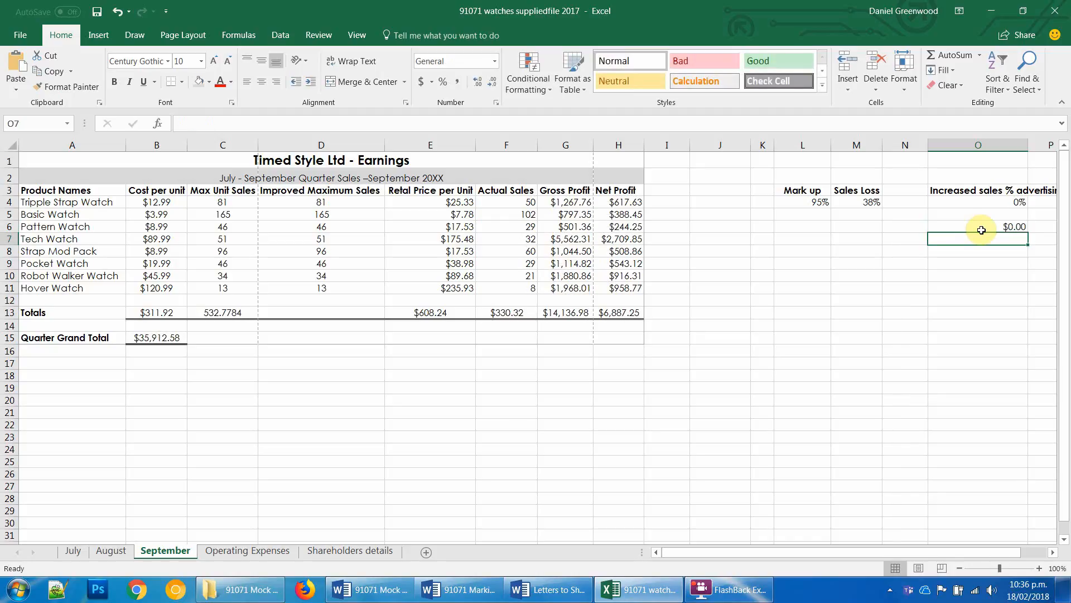
Step: Set September's advertising amount in O6 back to -30000
{"action": "left_click", "coordinate": [982, 230]}
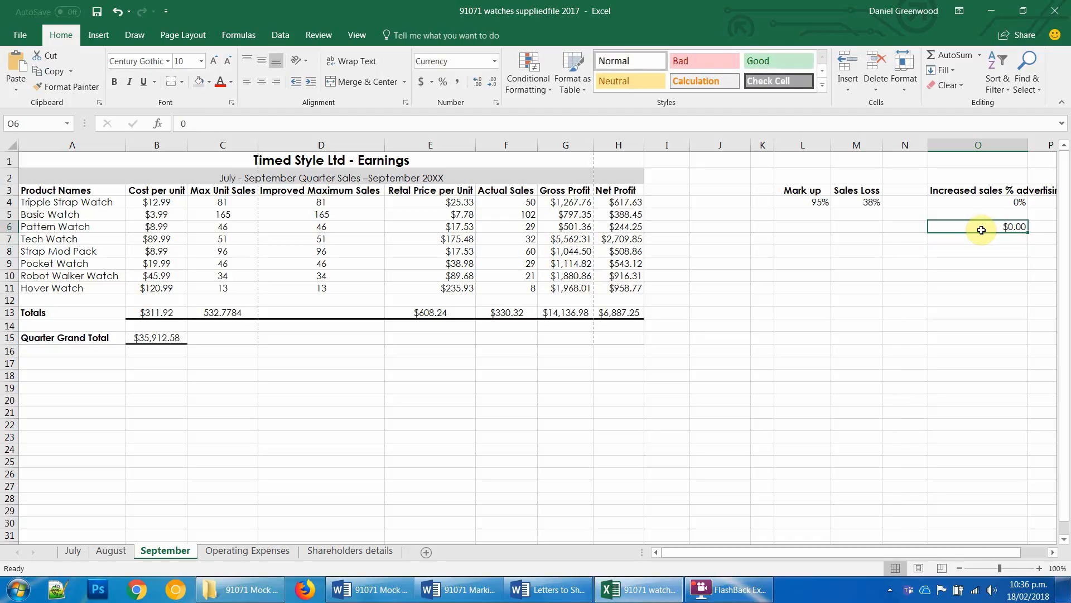
{"action": "type", "text": "-30000"}
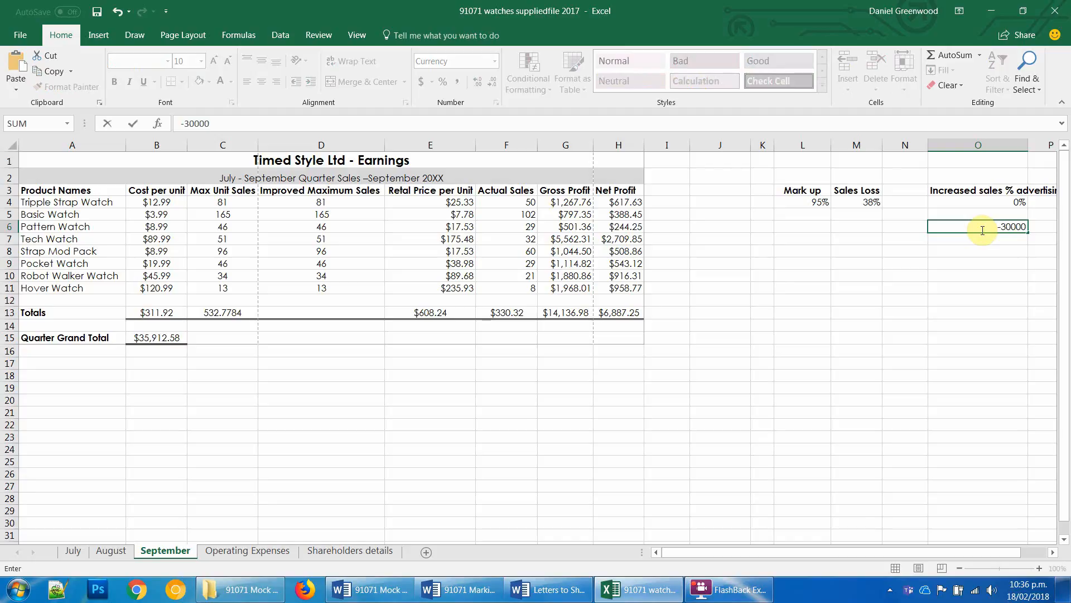
{"action": "key", "text": "Return"}
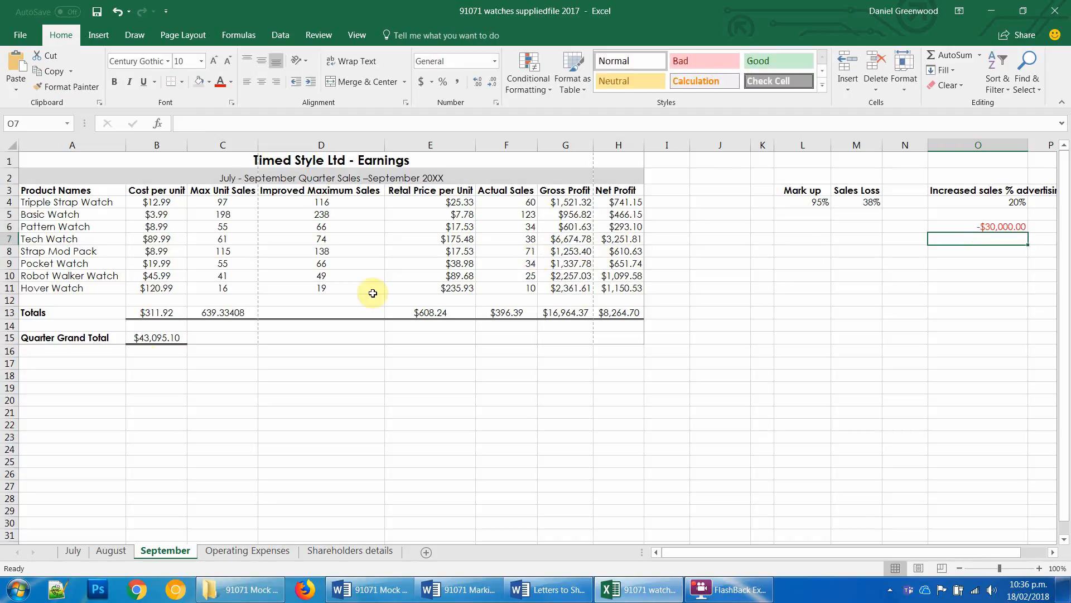
Step: Check September's Quarter Grand Total, and the Adititional Advertising and Operating Profit cells on the Operating Expenses sheet
{"action": "left_click", "coordinate": [150, 337]}
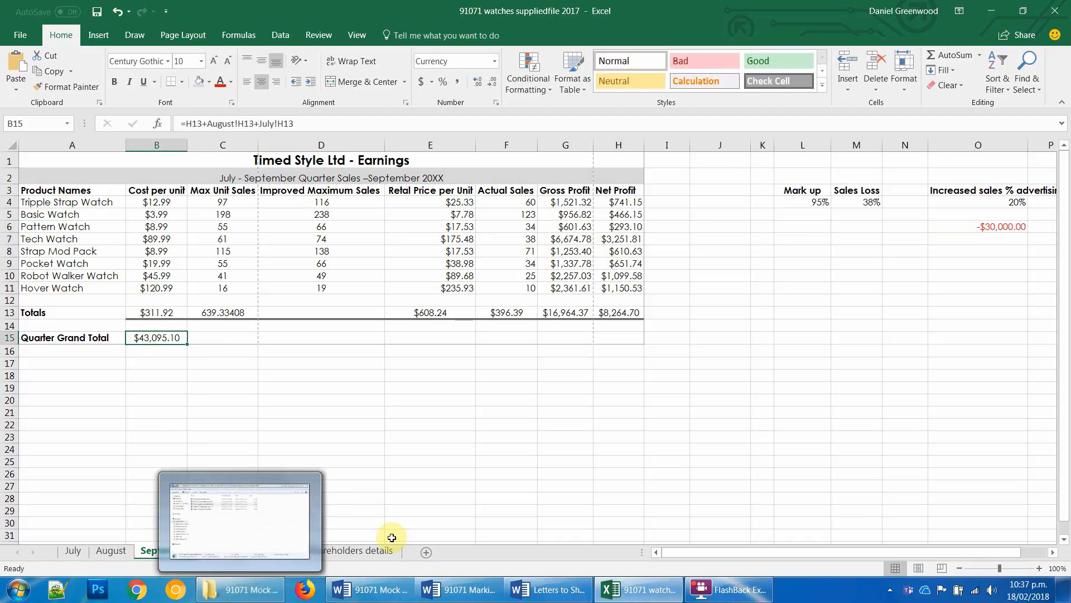
{"action": "left_click", "coordinate": [245, 550]}
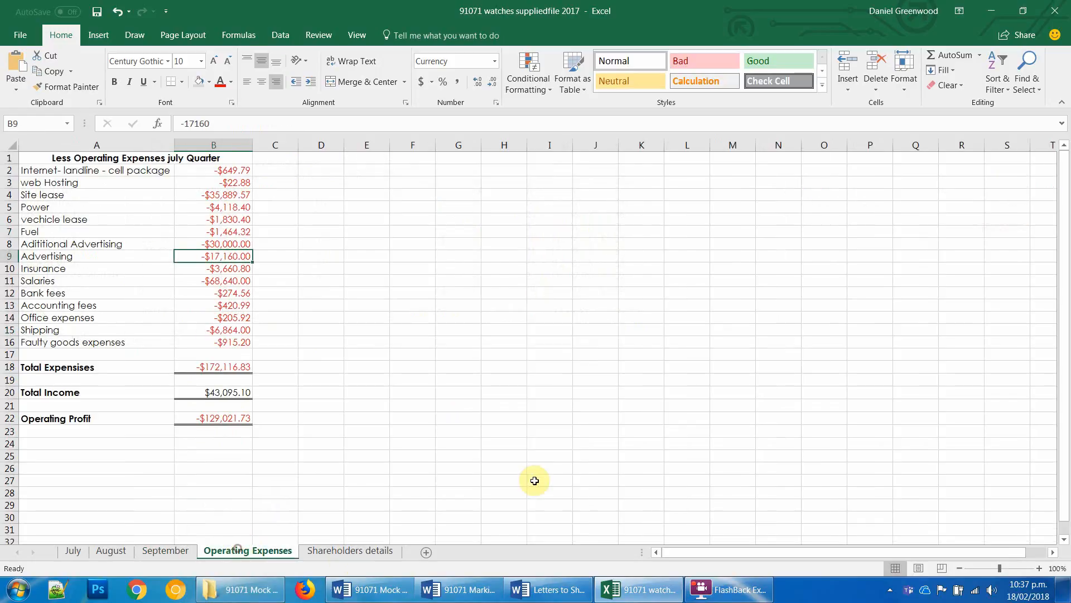
{"action": "left_click", "coordinate": [226, 245]}
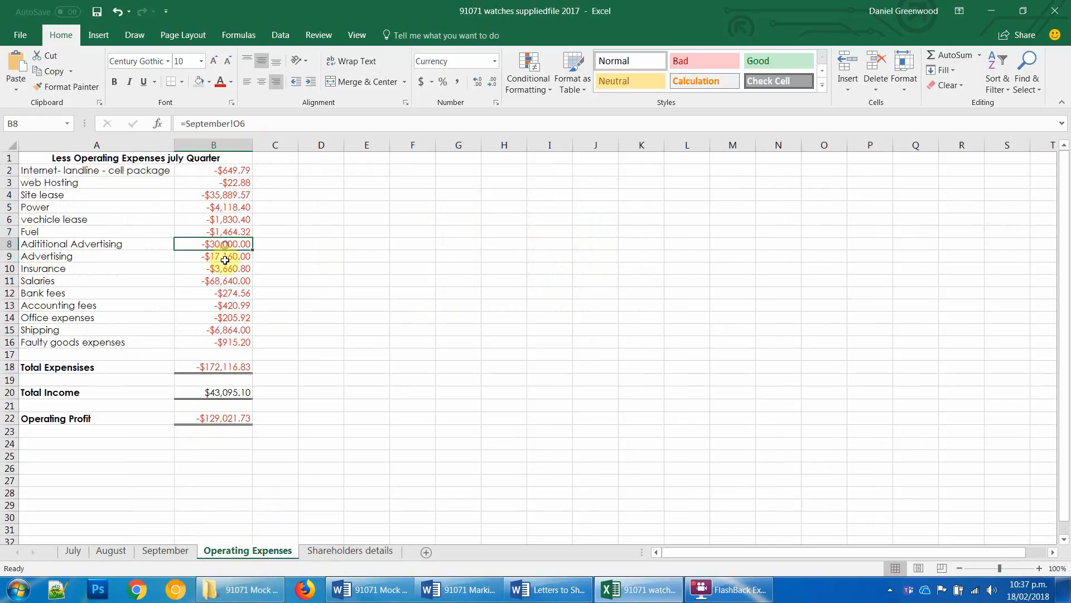
{"action": "left_click", "coordinate": [217, 417]}
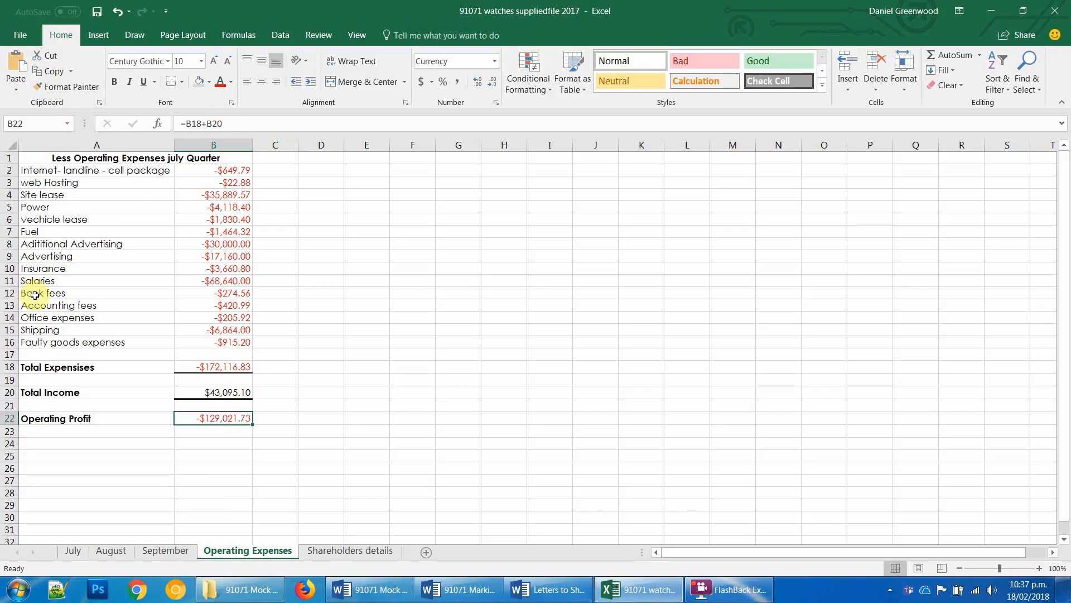
Step: Set the advertising amount in September's cell O6 to 0
{"action": "left_click", "coordinate": [164, 552]}
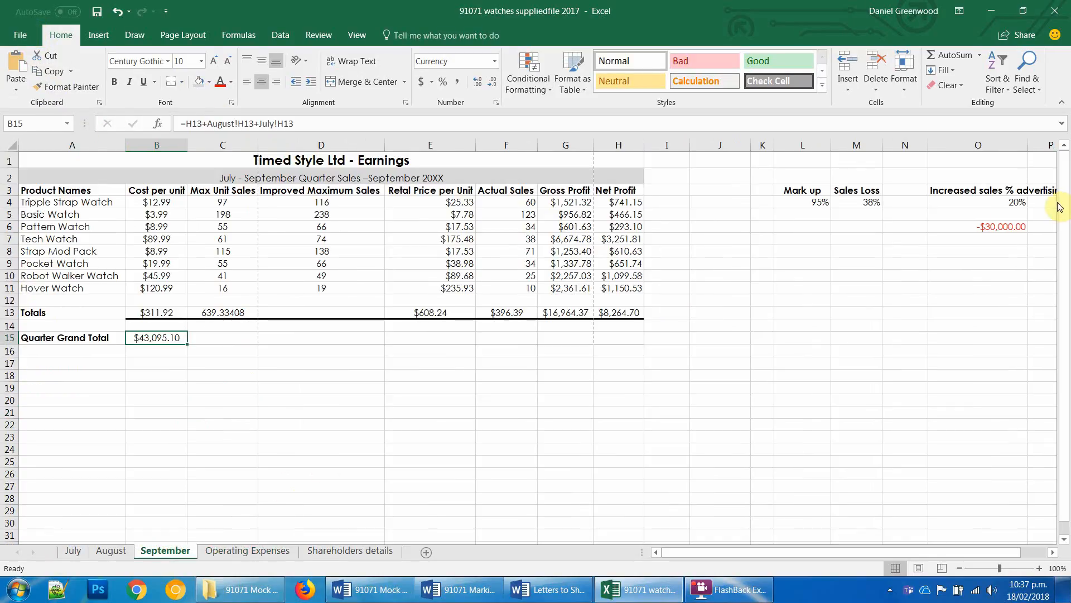
{"action": "left_click", "coordinate": [1000, 232]}
{"action": "type", "text": "0"}
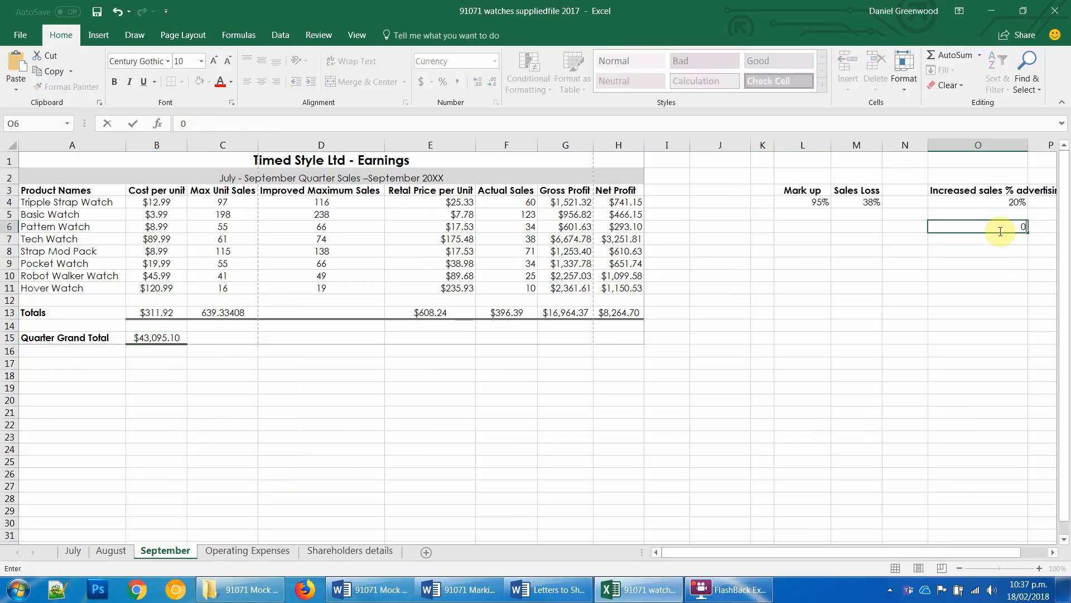
{"action": "key", "text": "Return"}
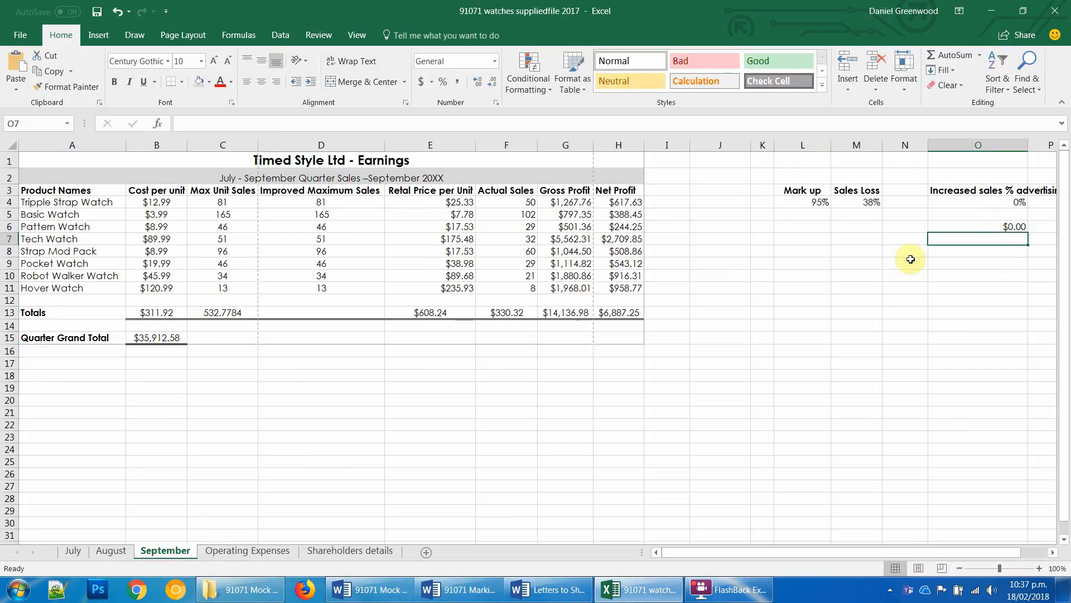
Step: Review the Operating Profit on the Operating Expenses sheet and look over the September, August and July earnings sheets
{"action": "left_click", "coordinate": [244, 551]}
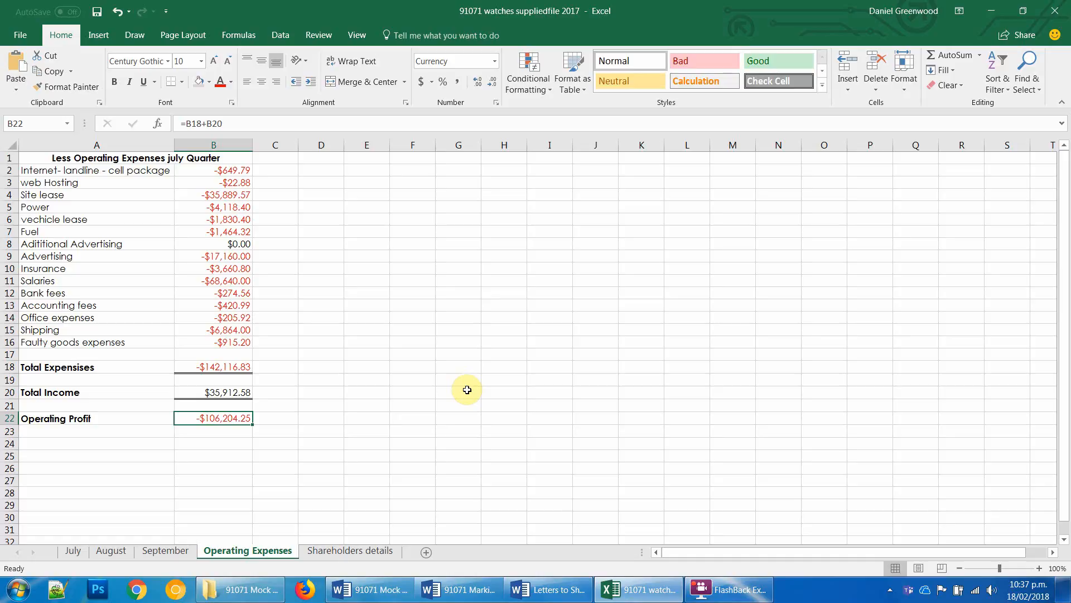
{"action": "left_click", "coordinate": [234, 444]}
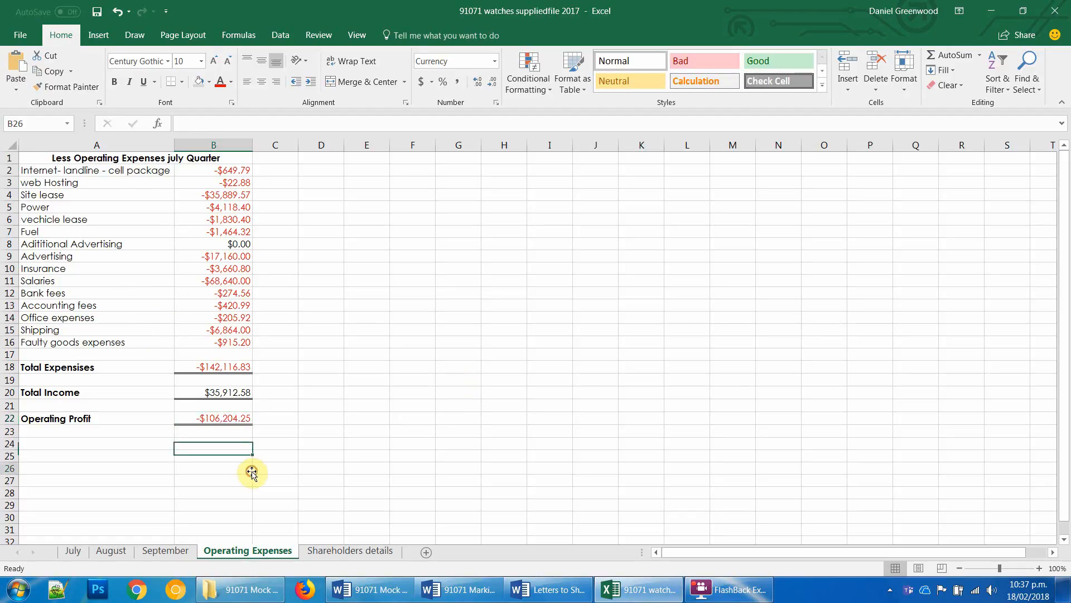
{"action": "left_click", "coordinate": [246, 470]}
{"action": "left_click", "coordinate": [165, 551]}
{"action": "left_click", "coordinate": [111, 550]}
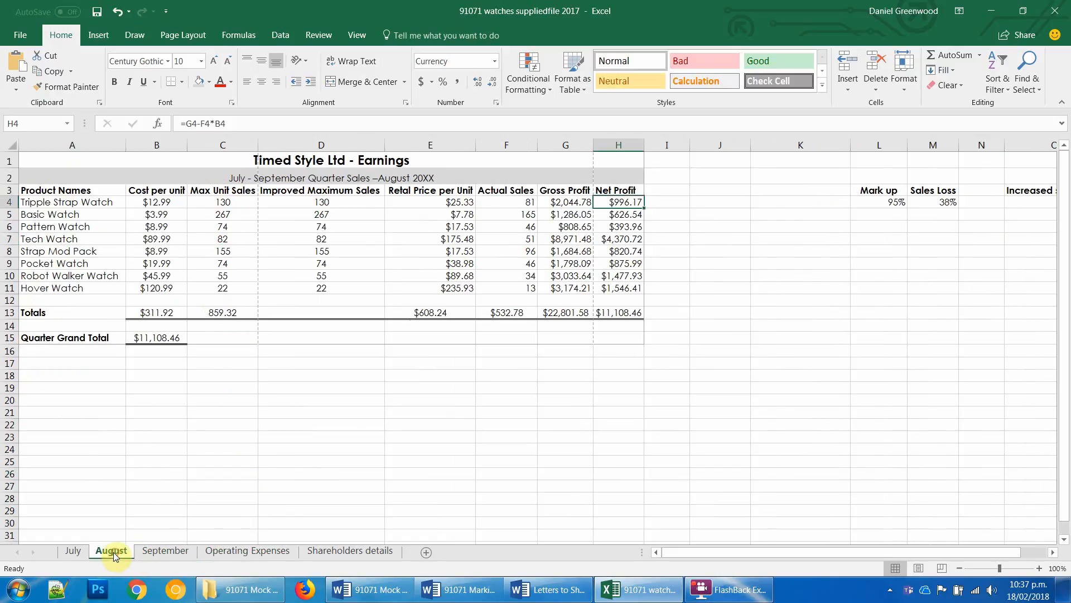
{"action": "left_click", "coordinate": [73, 550]}
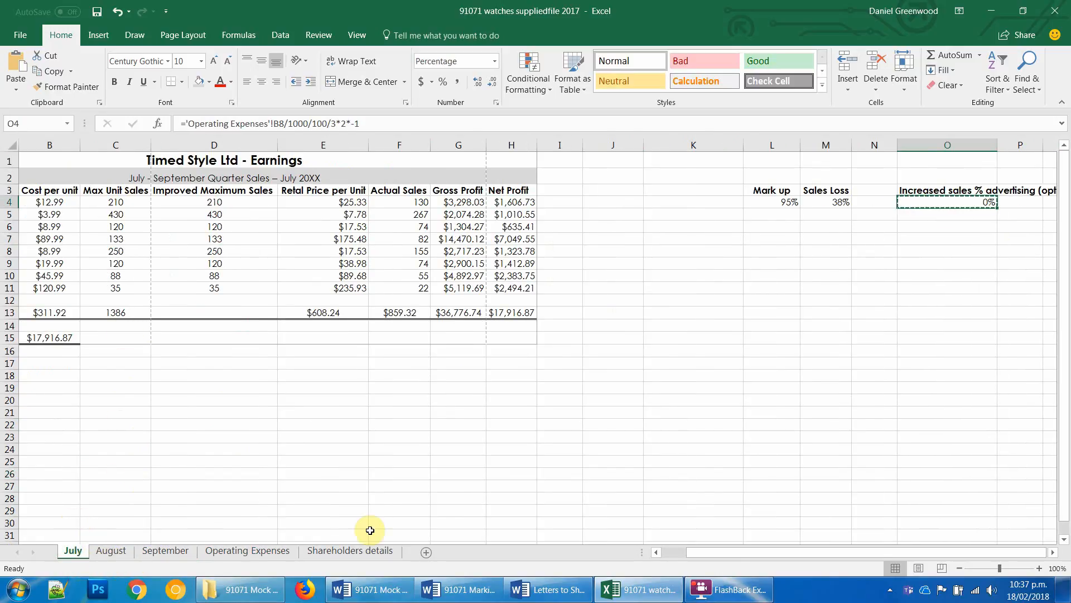
Step: Consult the Check Totals criterion in the 91071 Marking Sheet in Word, and return to the July sheet in Excel
{"action": "left_click", "coordinate": [459, 590]}
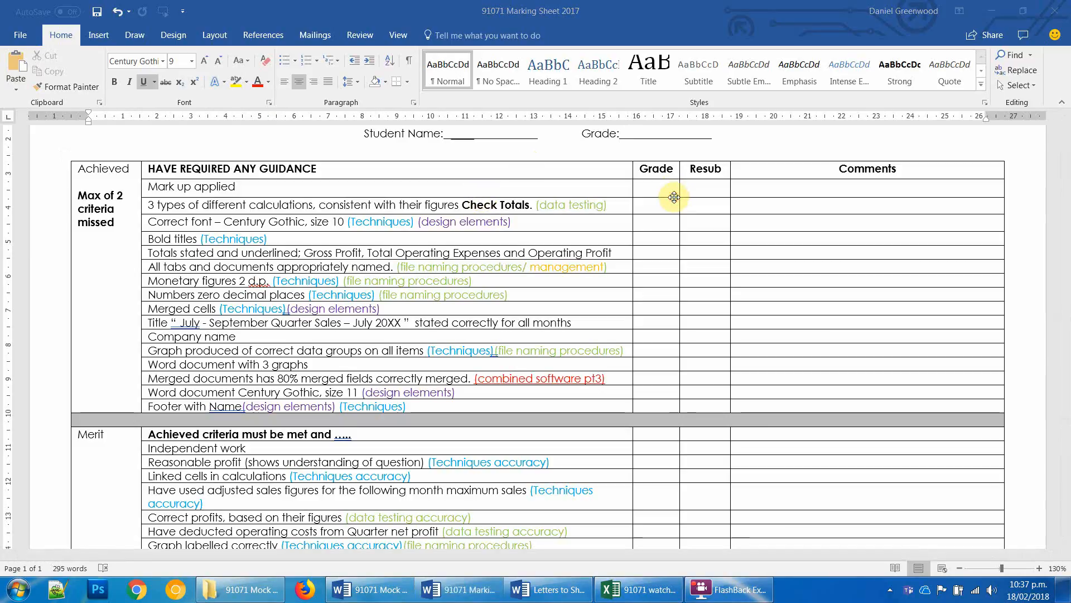
{"action": "key", "text": "ctrl"}
{"action": "left_click", "coordinate": [652, 209]}
{"action": "left_click", "coordinate": [491, 205]}
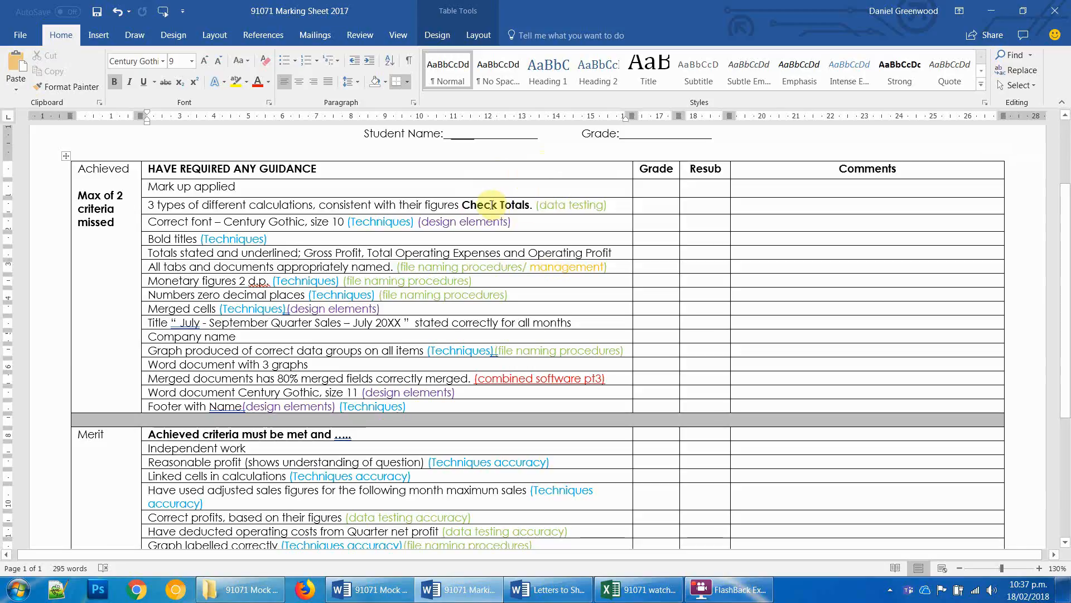
{"action": "key", "text": "alt+Tab"}
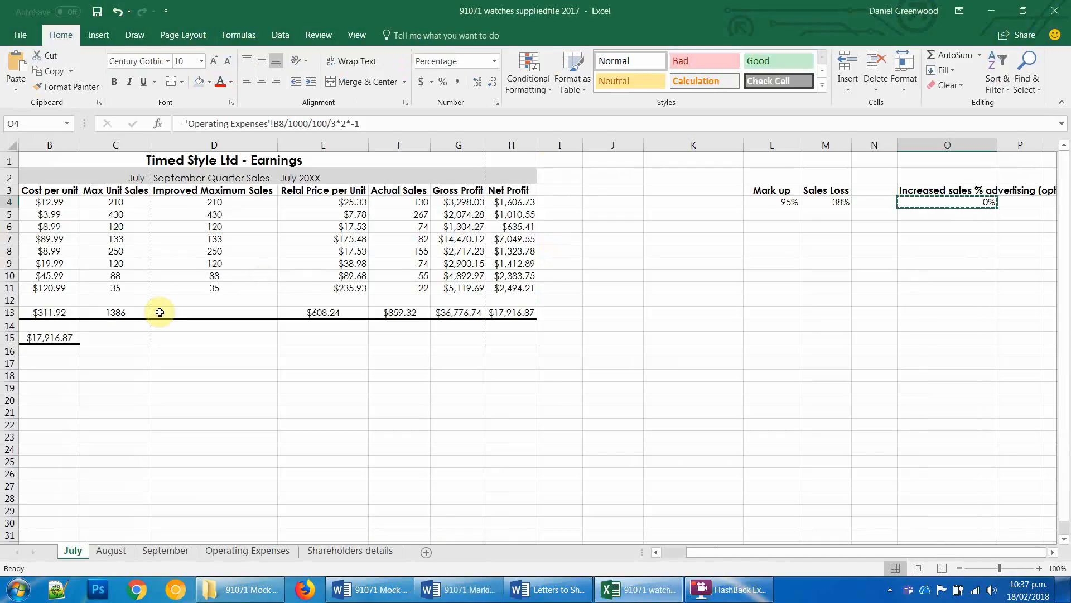
Step: Insert a blank row directly beneath the Totals row on the July sheet and label it "Check Totals" in A14
{"action": "key", "text": "Left"}
{"action": "key", "text": "Left"}
{"action": "key", "text": "Left"}
{"action": "key", "text": "Left"}
{"action": "key", "text": "Left"}
{"action": "key", "text": "Left"}
{"action": "key", "text": "Left"}
{"action": "key", "text": "Left"}
{"action": "key", "text": "Left"}
{"action": "key", "text": "Left"}
{"action": "key", "text": "Left"}
{"action": "key", "text": "Left"}
{"action": "key", "text": "Left"}
{"action": "key", "text": "Left"}
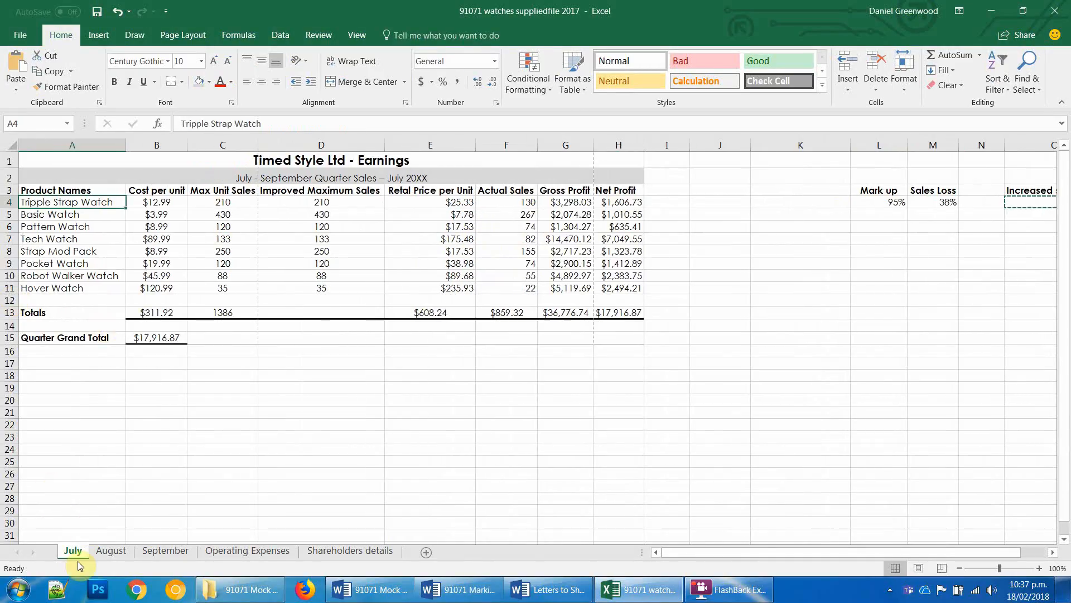
{"action": "right_click", "coordinate": [4, 325]}
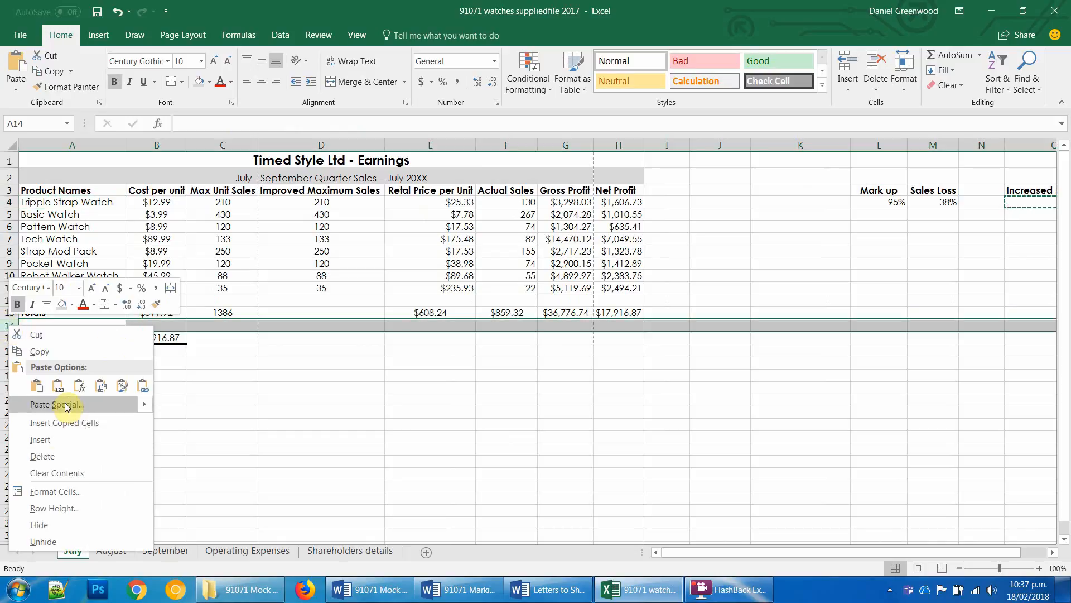
{"action": "left_click", "coordinate": [51, 440]}
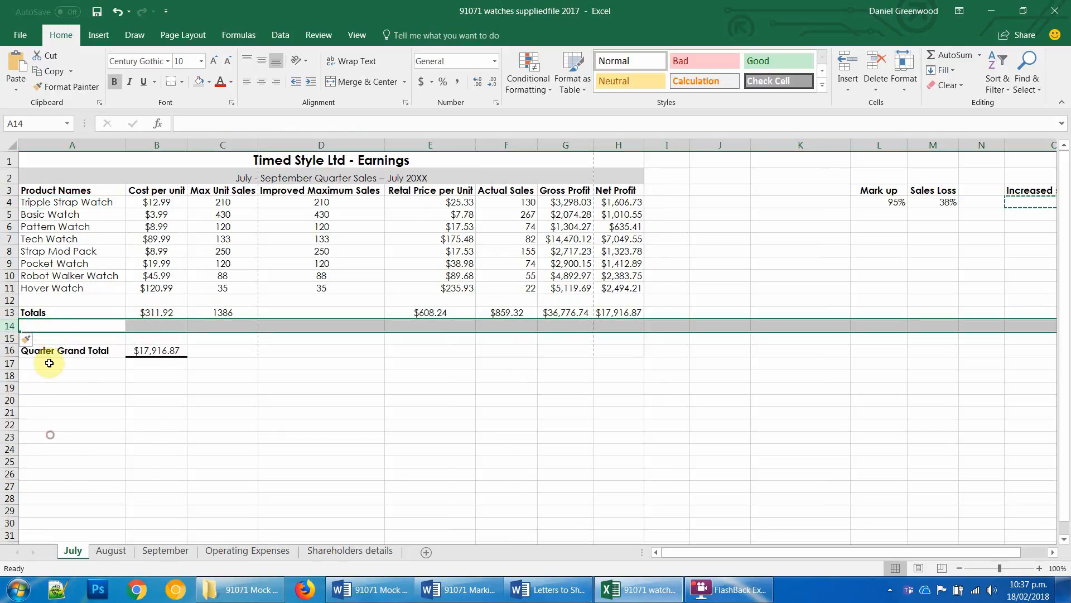
{"action": "left_click", "coordinate": [85, 326]}
{"action": "type", "text": "C"}
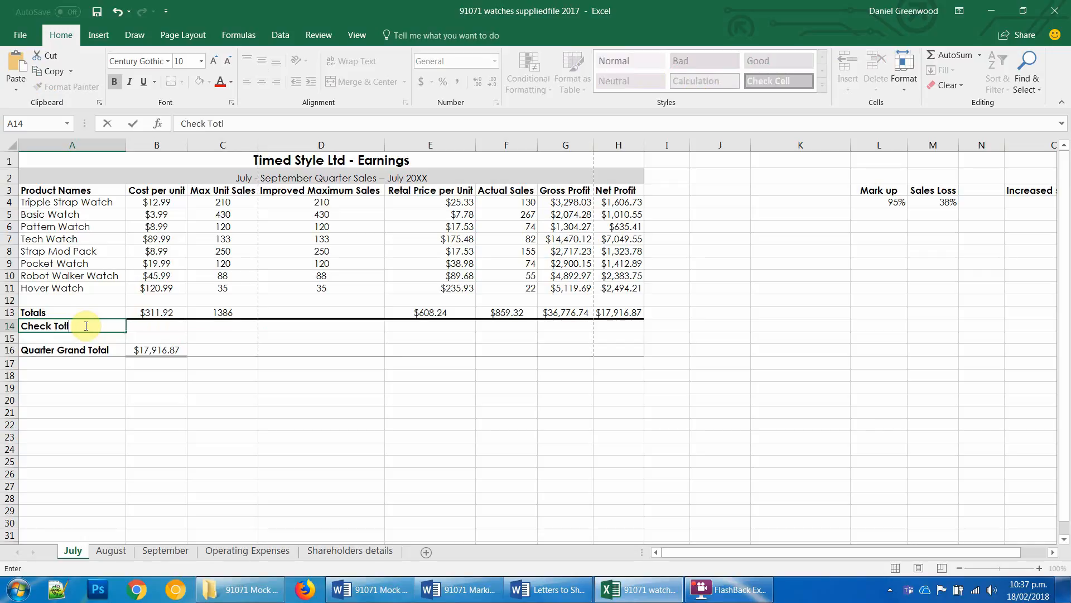
{"action": "type", "text": "heck Totals"}
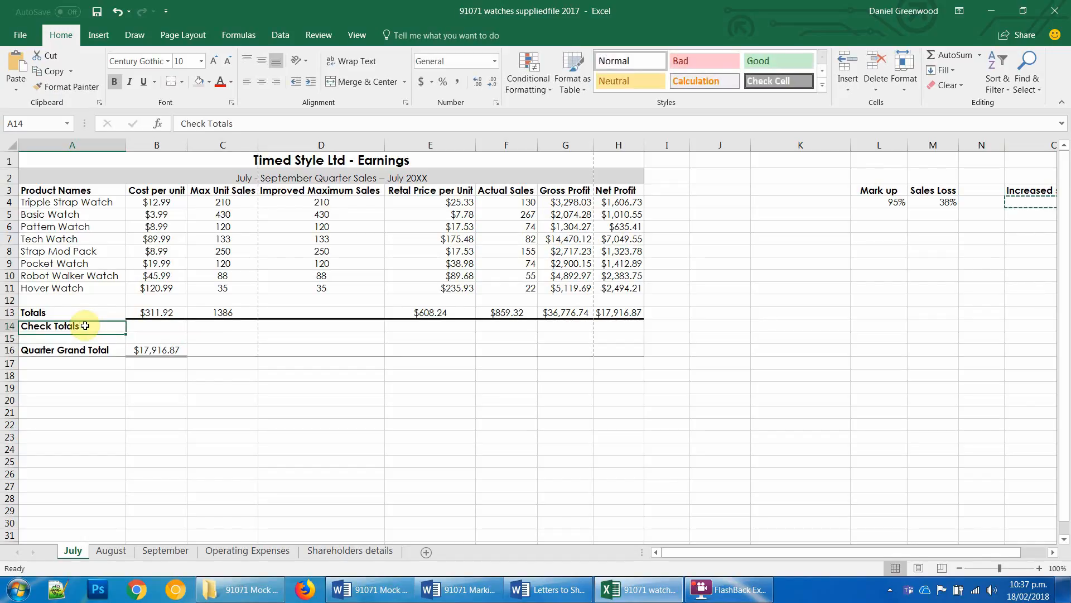
Step: Enter the check formula =B13-B11-B10-B9-B8-B7-B6-B5-B4 in B14 for the Cost per unit column
{"action": "key", "text": "Tab"}
{"action": "type", "text": "="}
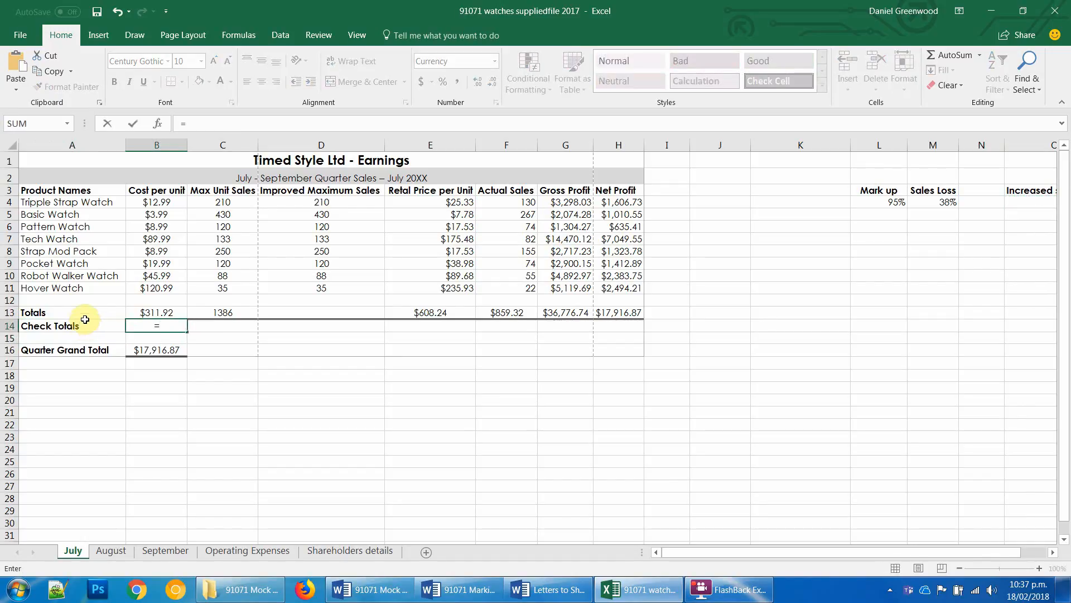
{"action": "left_click", "coordinate": [164, 311]}
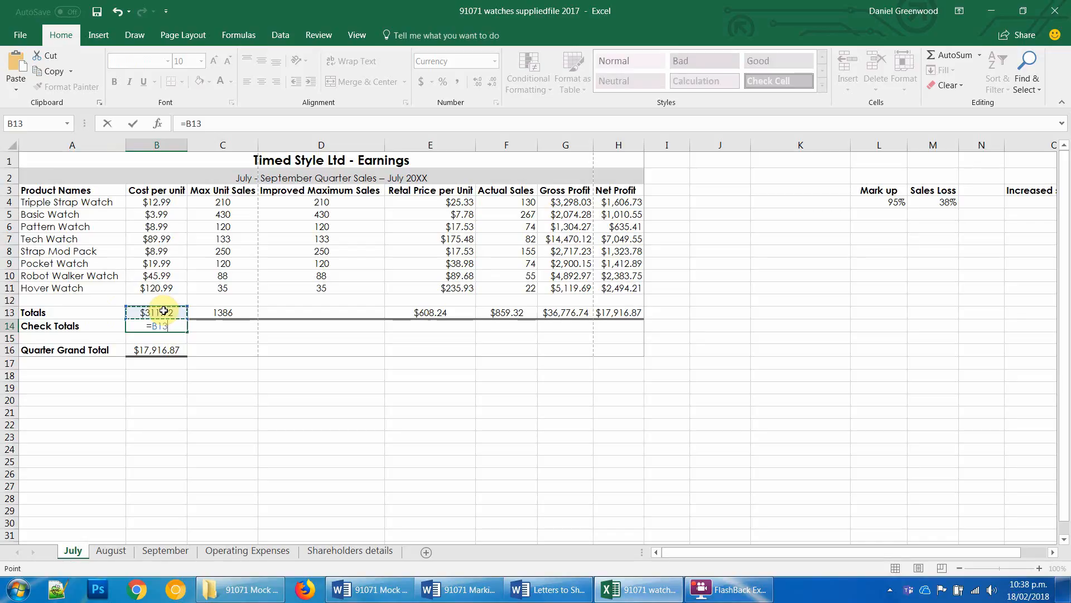
{"action": "key", "text": "BackSpace"}
{"action": "left_click", "coordinate": [164, 286]}
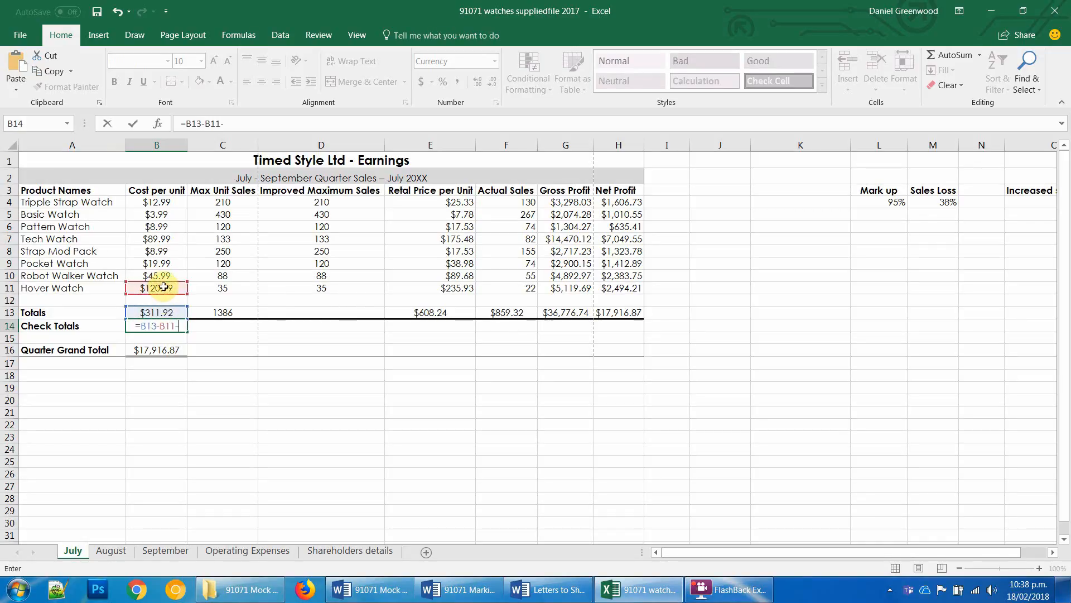
{"action": "type", "text": "-"}
{"action": "left_click", "coordinate": [163, 275]}
{"action": "type", "text": "-"}
{"action": "left_click", "coordinate": [161, 264]}
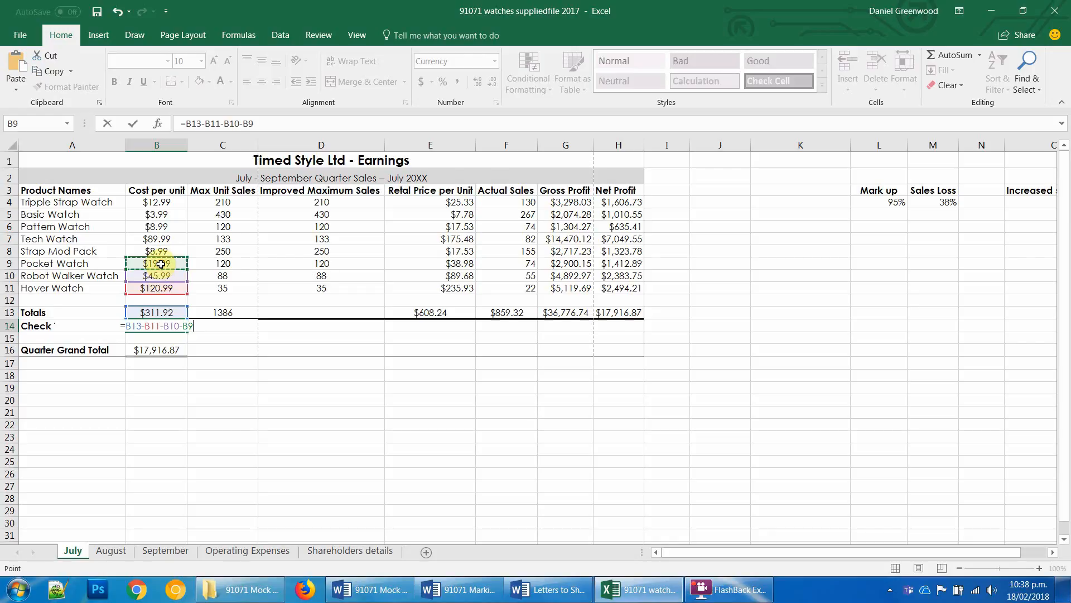
{"action": "type", "text": "-"}
{"action": "left_click", "coordinate": [152, 250]}
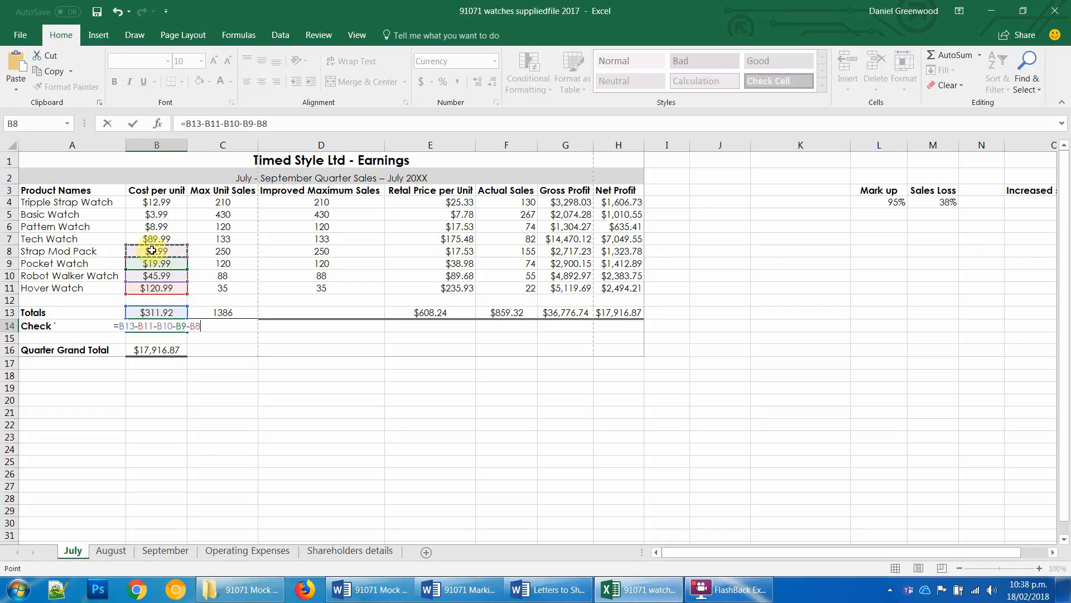
{"action": "type", "text": "-"}
{"action": "left_click", "coordinate": [154, 237]}
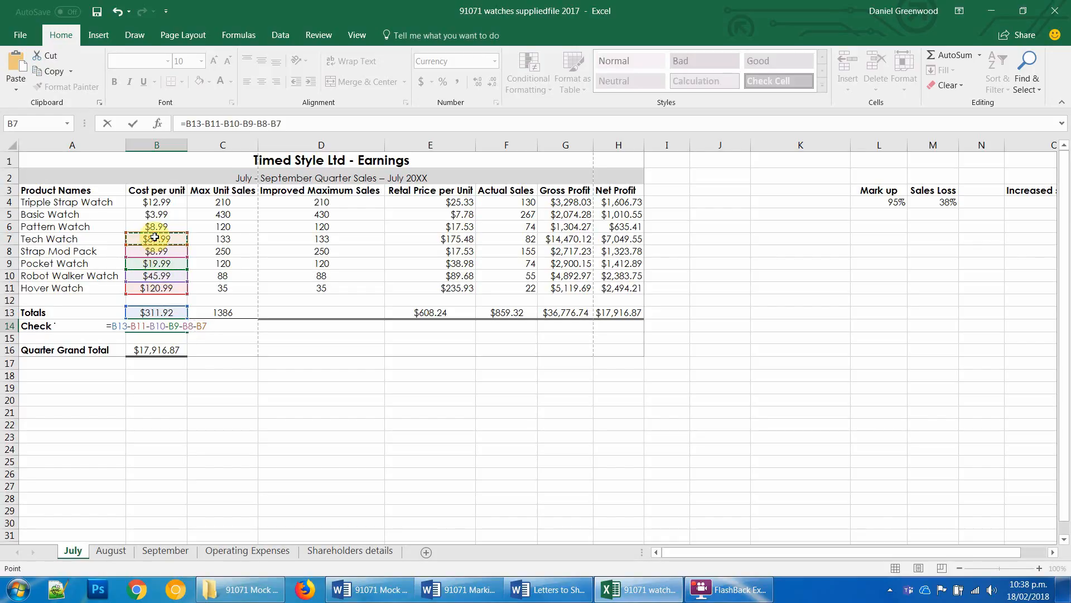
{"action": "type", "text": "-"}
{"action": "left_click", "coordinate": [157, 228]}
{"action": "type", "text": "-"}
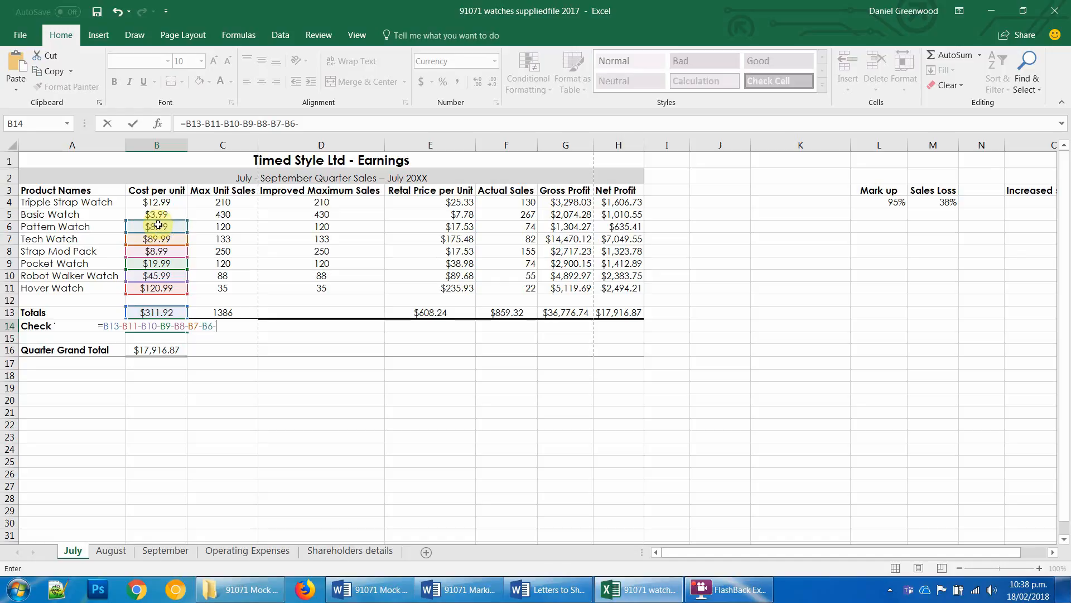
{"action": "left_click", "coordinate": [159, 215]}
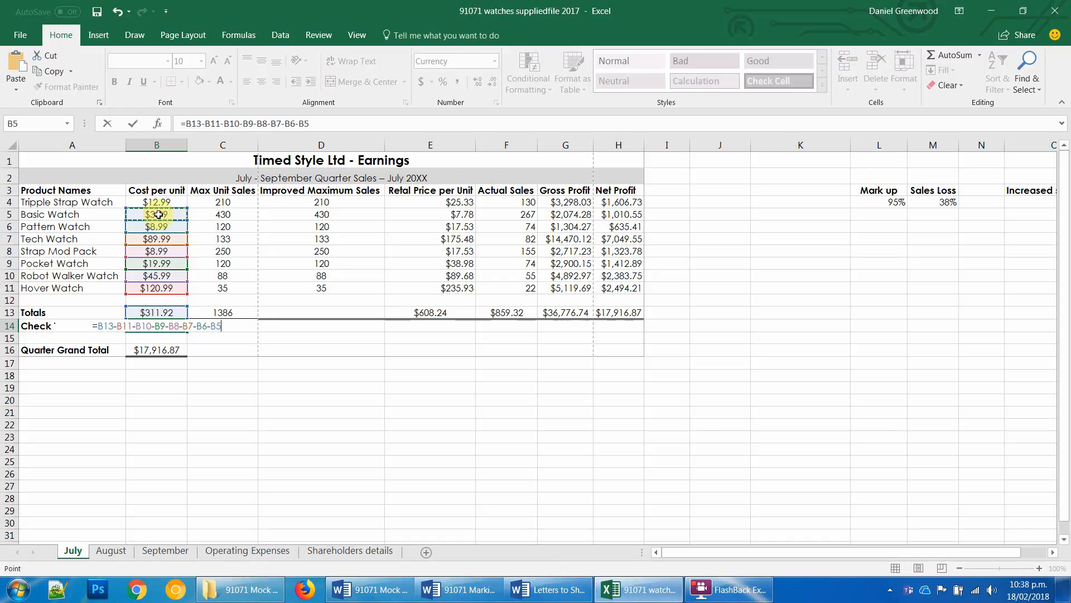
{"action": "type", "text": "-"}
{"action": "left_click", "coordinate": [157, 204]}
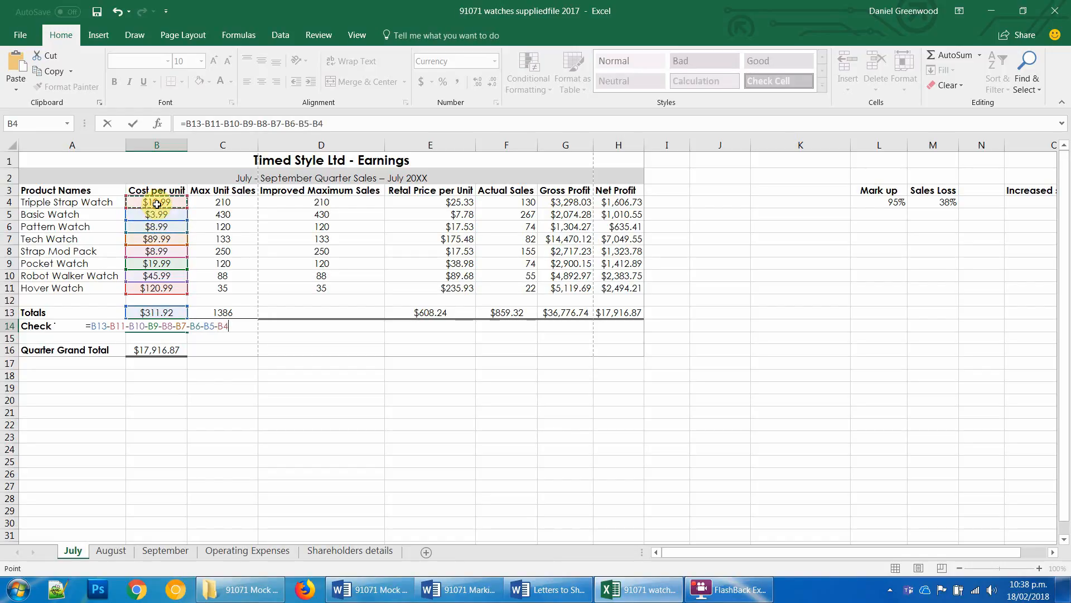
{"action": "key", "text": "Return"}
Step: Fill the check formula from B14 across to H14, and extend the Max Unit Sales total from C13 into D13
{"action": "left_click", "coordinate": [167, 328]}
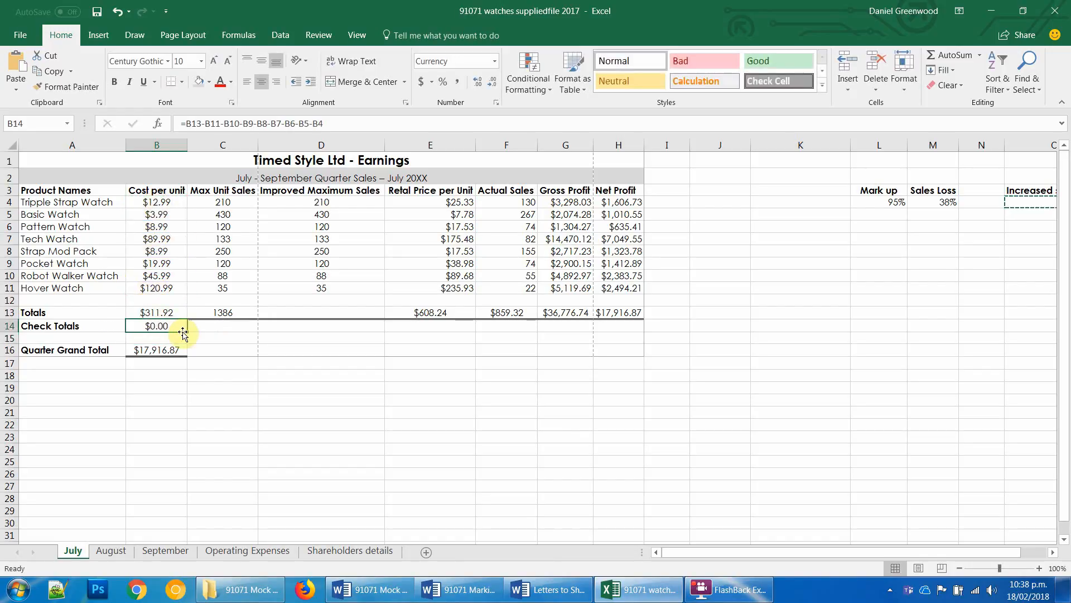
{"action": "left_click_drag", "start_coordinate": [188, 334], "coordinate": [642, 338]}
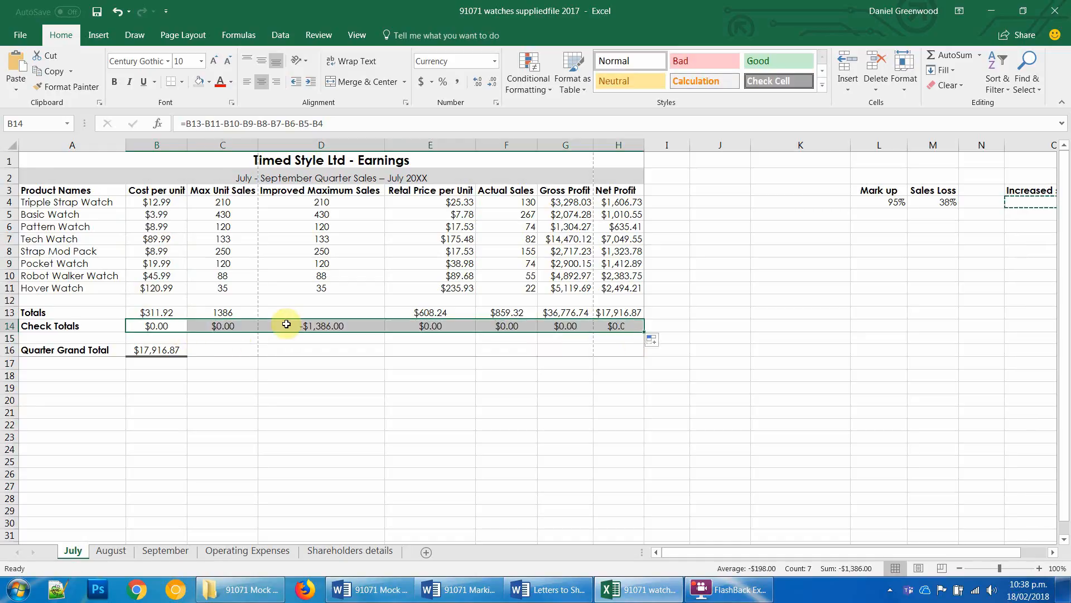
{"action": "left_click", "coordinate": [225, 316]}
{"action": "left_click_drag", "start_coordinate": [258, 319], "coordinate": [321, 343]}
{"action": "left_click", "coordinate": [318, 363]}
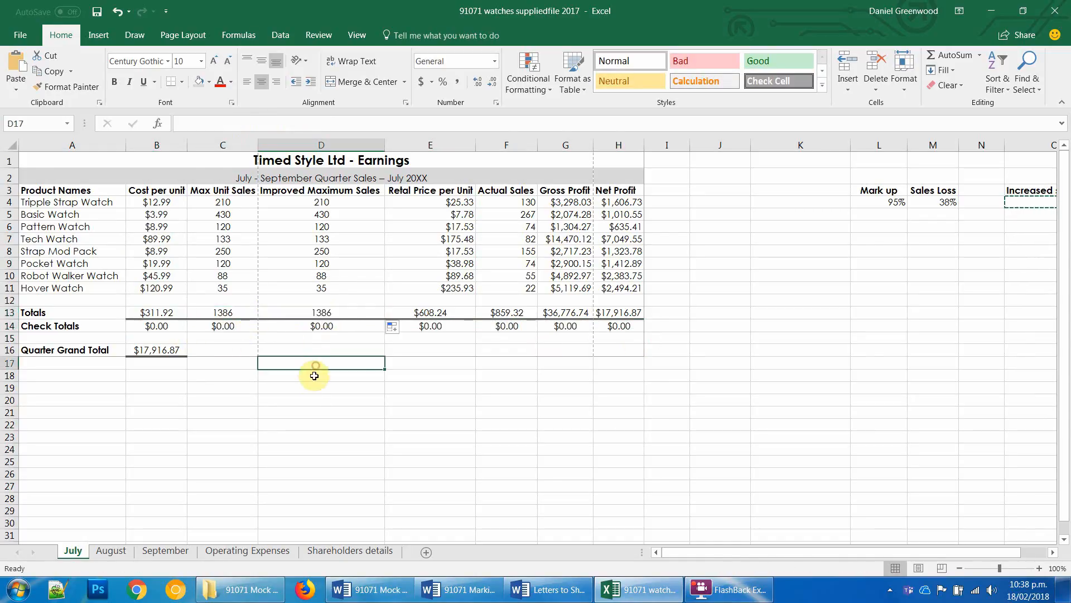
Step: Format the Check Totals cells D14 and F14 as Number with 0 decimal places
{"action": "left_click", "coordinate": [337, 331]}
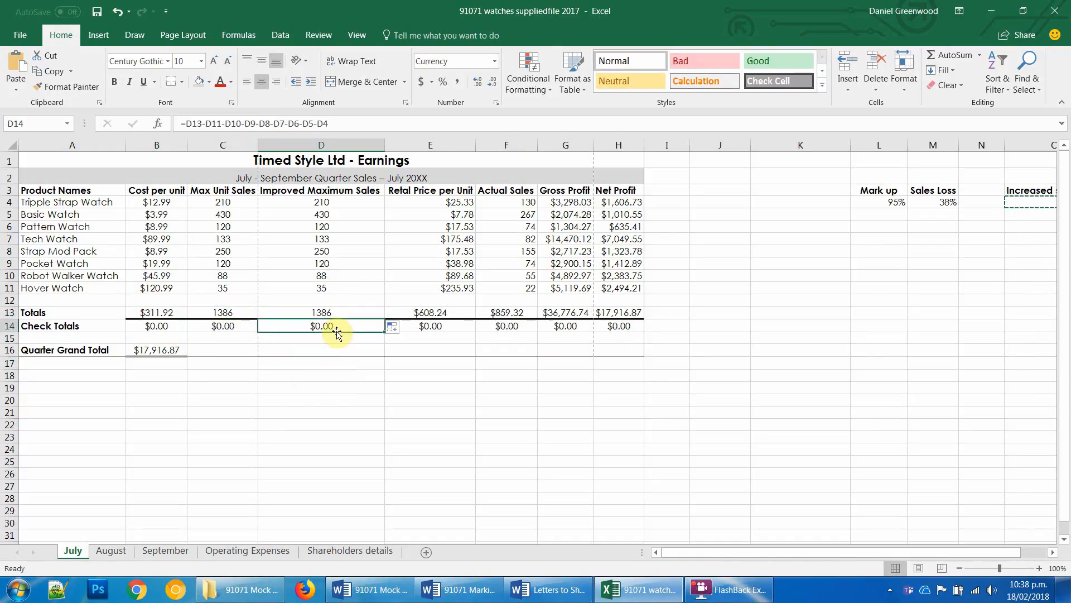
{"action": "left_click", "coordinate": [495, 329], "text": "ctrl"}
{"action": "key", "text": "ctrl+1"}
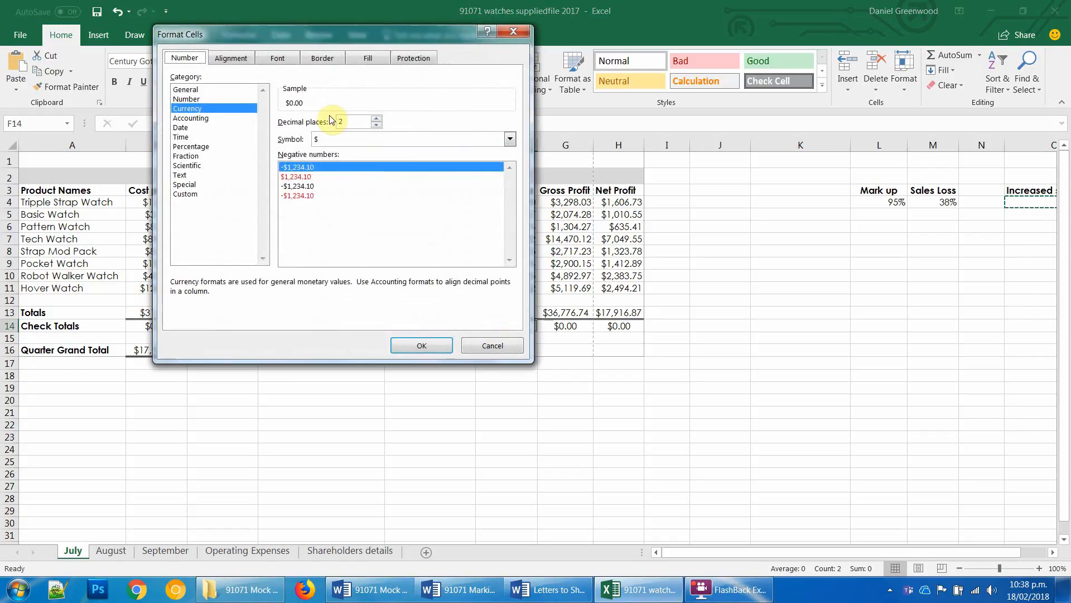
{"action": "left_click", "coordinate": [187, 100]}
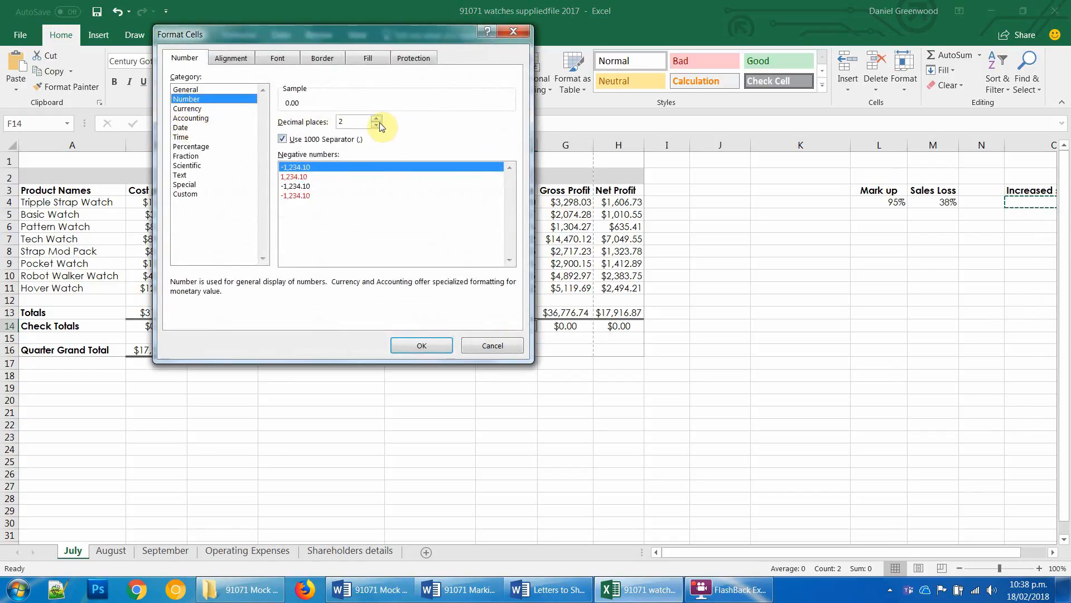
{"action": "left_click", "coordinate": [377, 125]}
{"action": "left_click", "coordinate": [377, 124]}
{"action": "left_click", "coordinate": [420, 347]}
{"action": "left_click", "coordinate": [413, 424]}
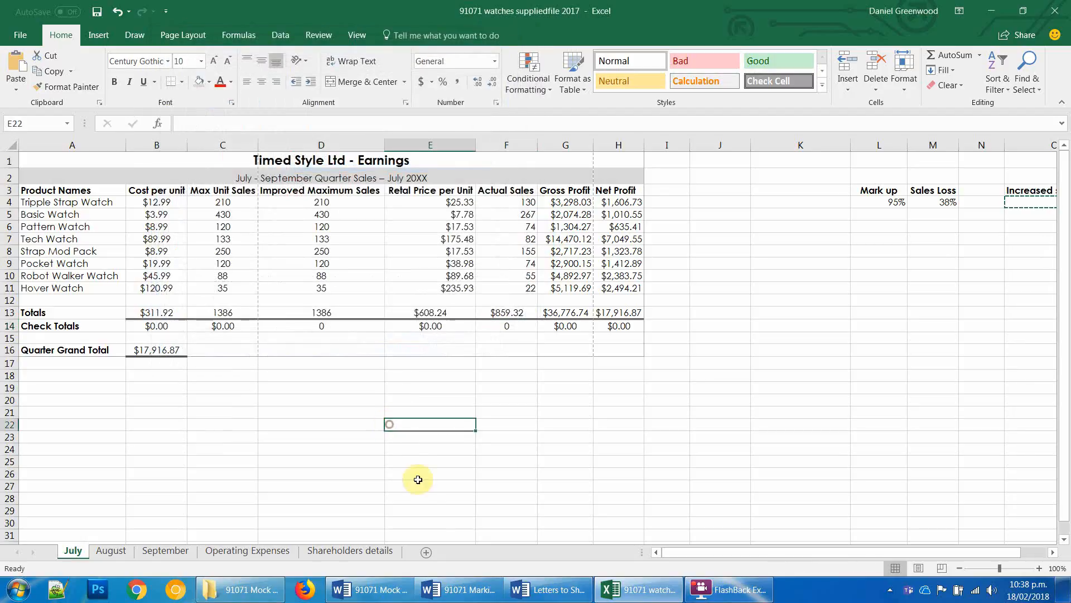
{"action": "left_click", "coordinate": [426, 495]}
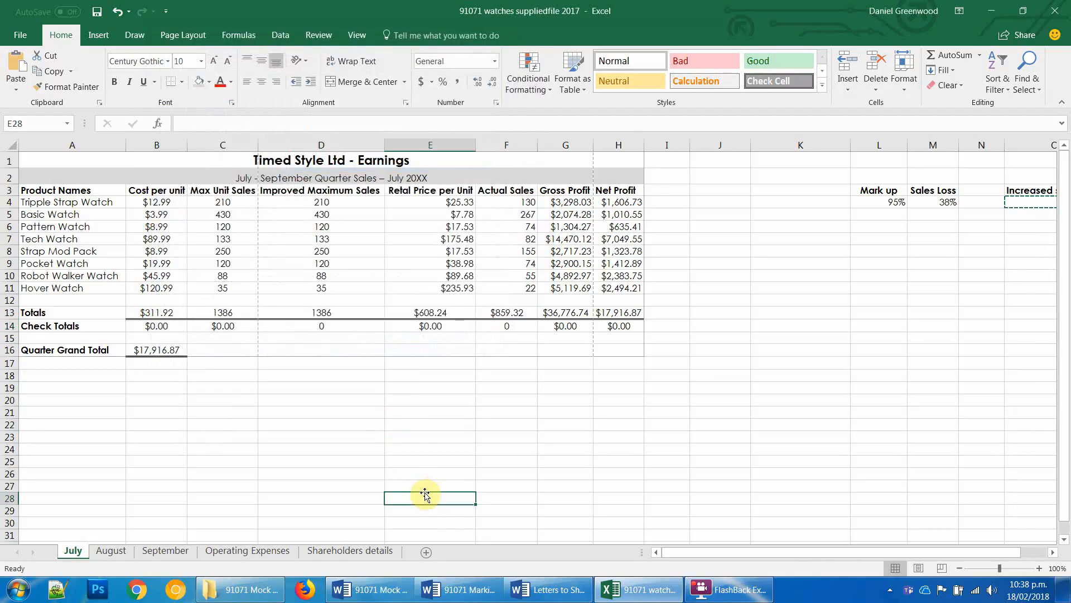
Step: Switch to the 91071 Marking Sheet in Word and grade the Achieved criteria from Check Totals through Company name as Y
{"action": "left_click", "coordinate": [450, 590]}
{"action": "left_click", "coordinate": [636, 204]}
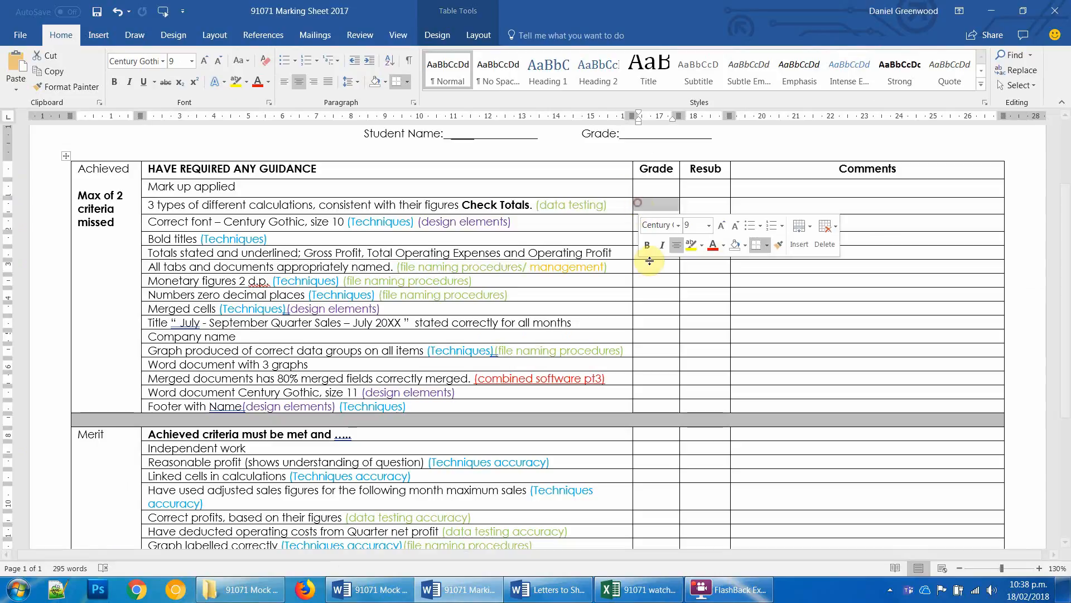
{"action": "type", "text": "Y"}
{"action": "key", "text": "Down"}
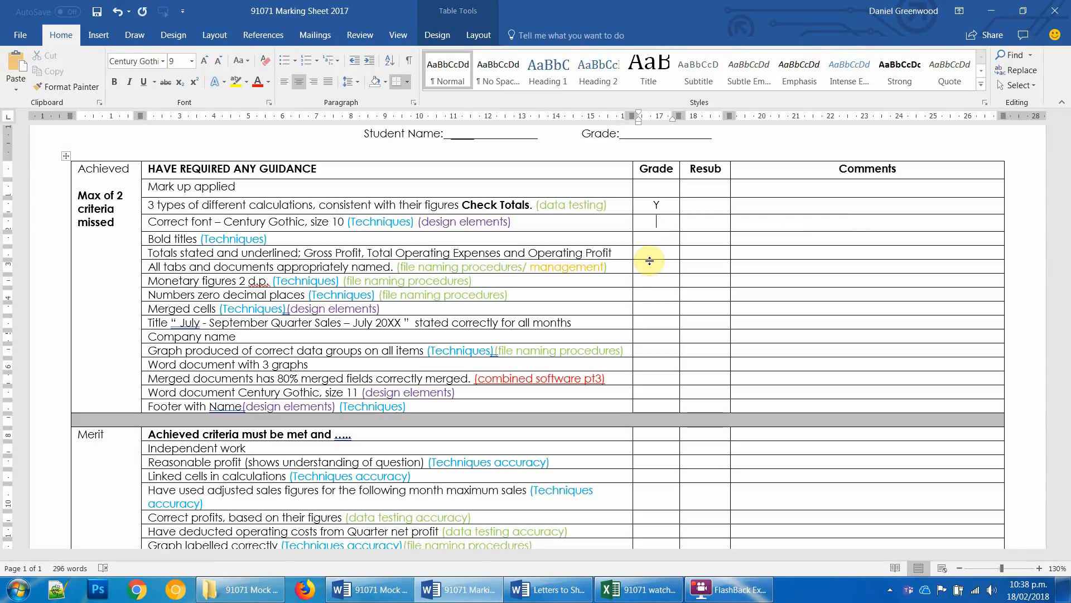
{"action": "key", "text": "Down"}
{"action": "type", "text": "Y"}
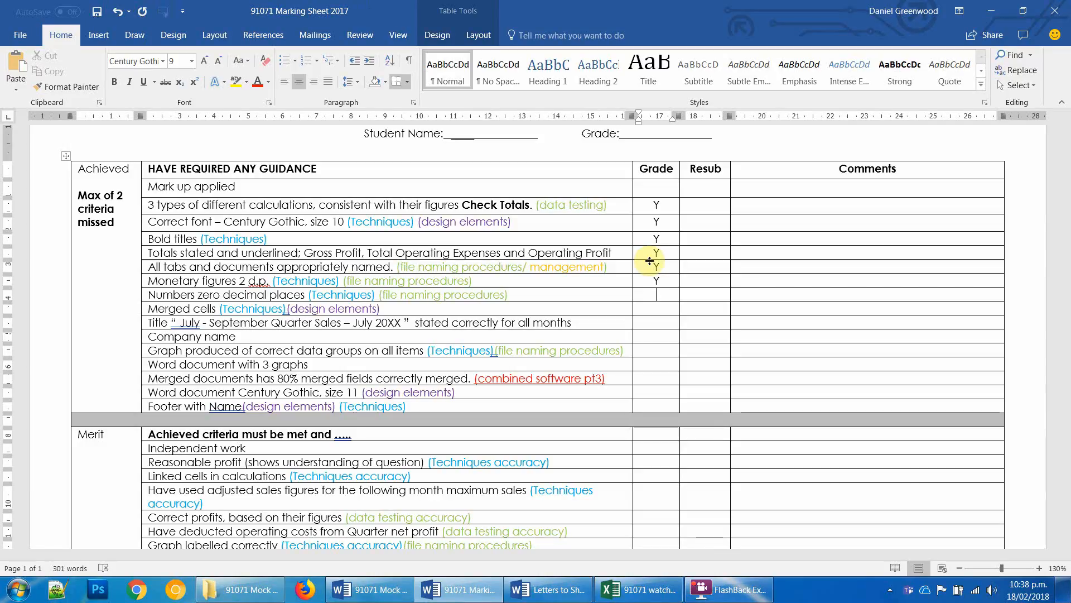
{"action": "type", "text": "Y"}
{"action": "key", "text": "Down"}
{"action": "type", "text": "Y"}
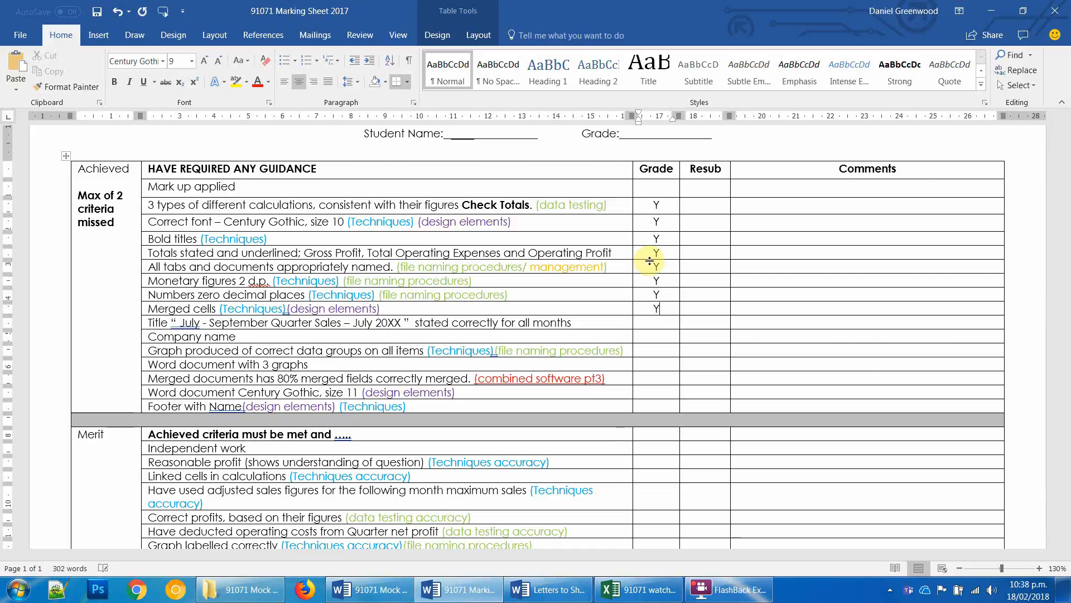
{"action": "key", "text": "Down"}
{"action": "type", "text": "YY"}
Step: Grade the Merit criteria from Independent work through Correct profits as Y, leaving the graph, Word document and footer criteria blank
{"action": "key", "text": "Down"}
{"action": "key", "text": "Down"}
{"action": "key", "text": "Down"}
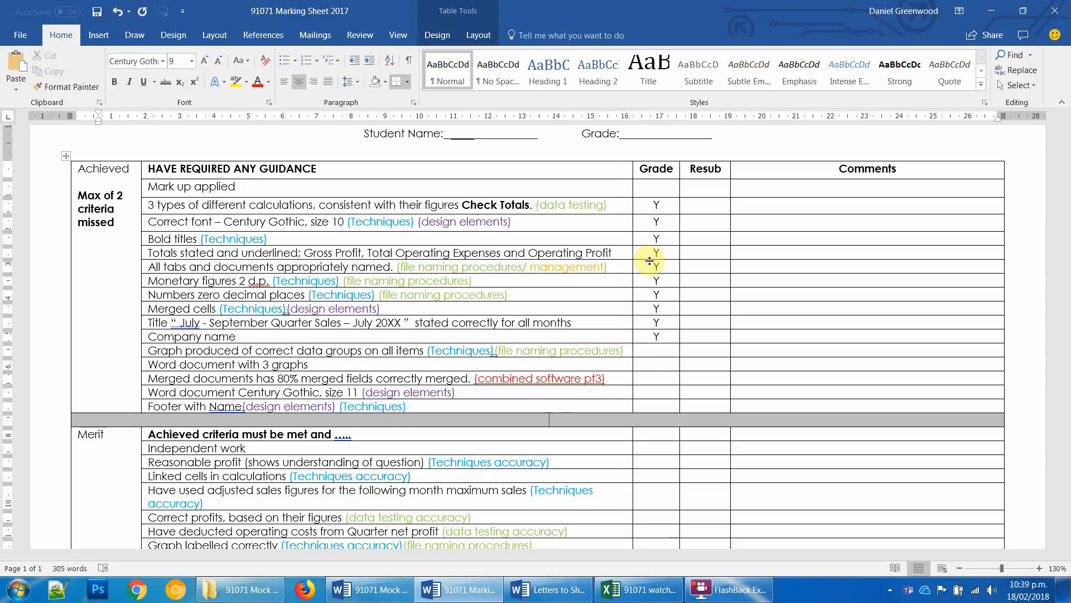
{"action": "key", "text": "Down"}
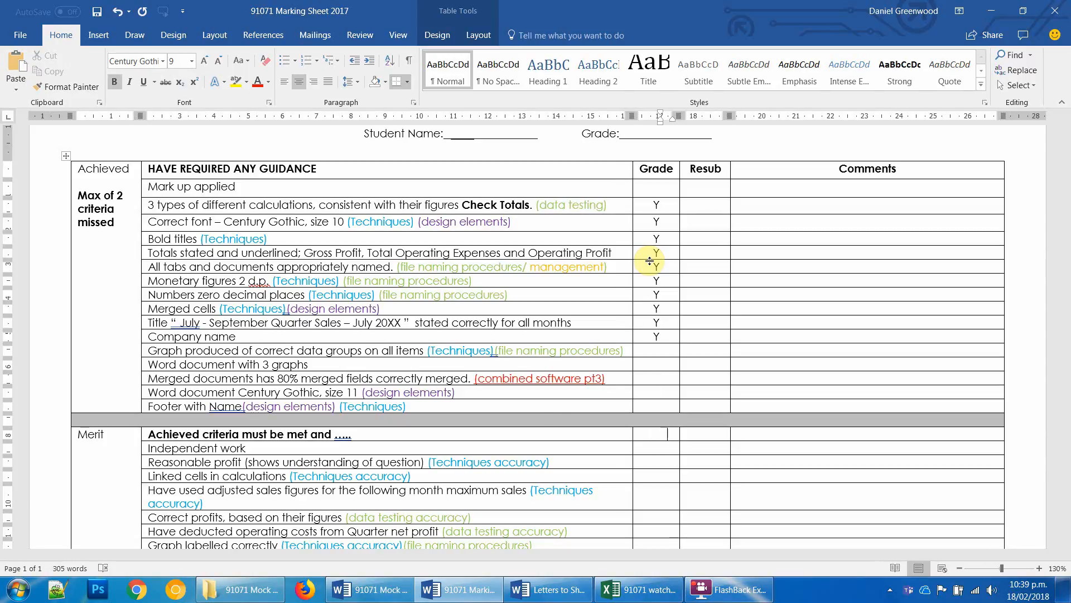
{"action": "key", "text": "Down"}
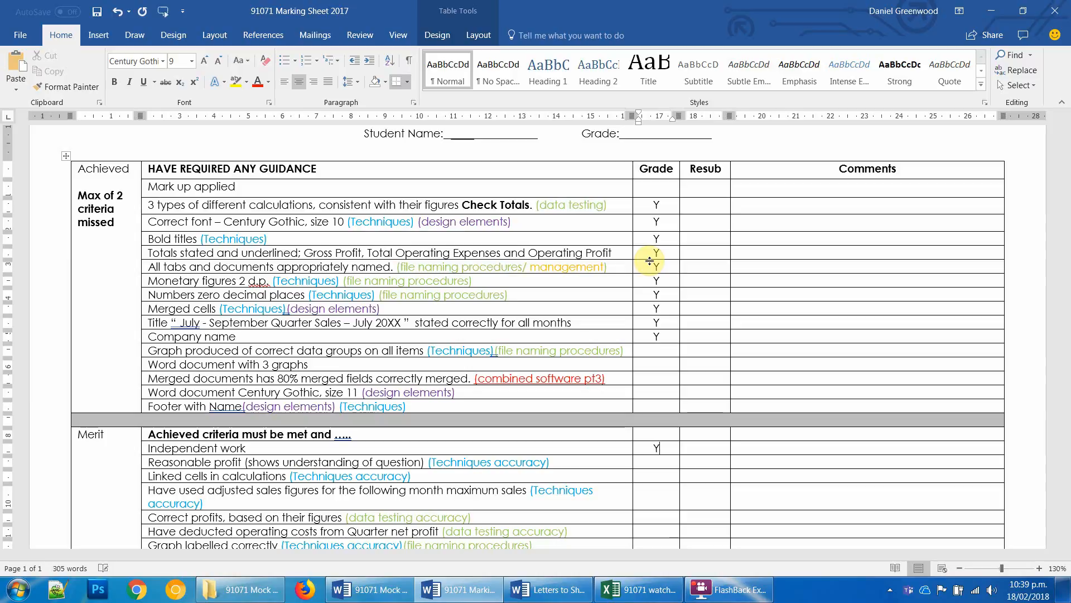
{"action": "key", "text": "Down"}
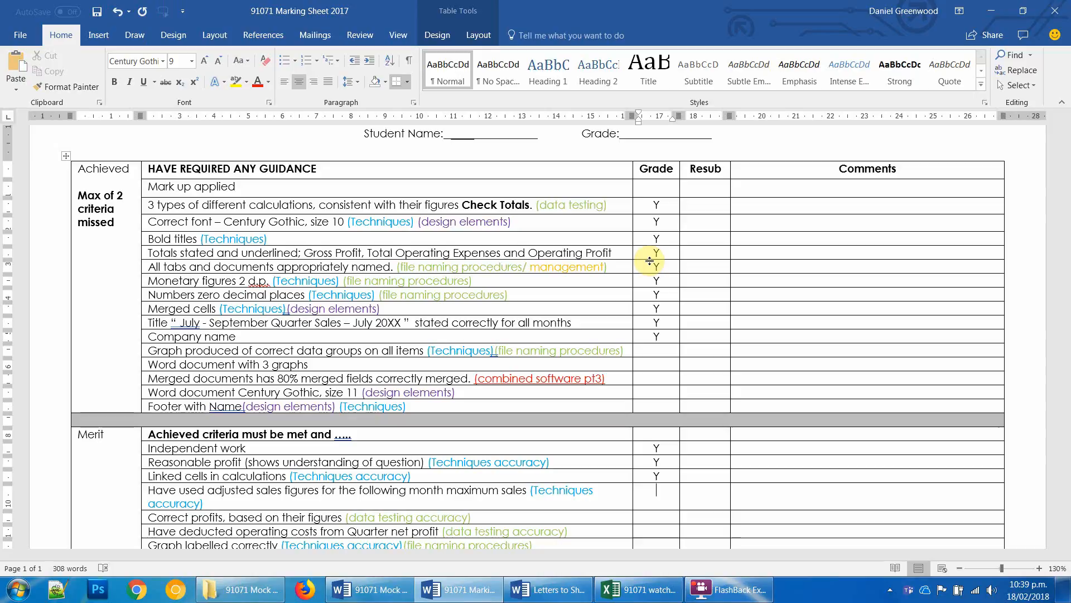
{"action": "type", "text": "Y"}
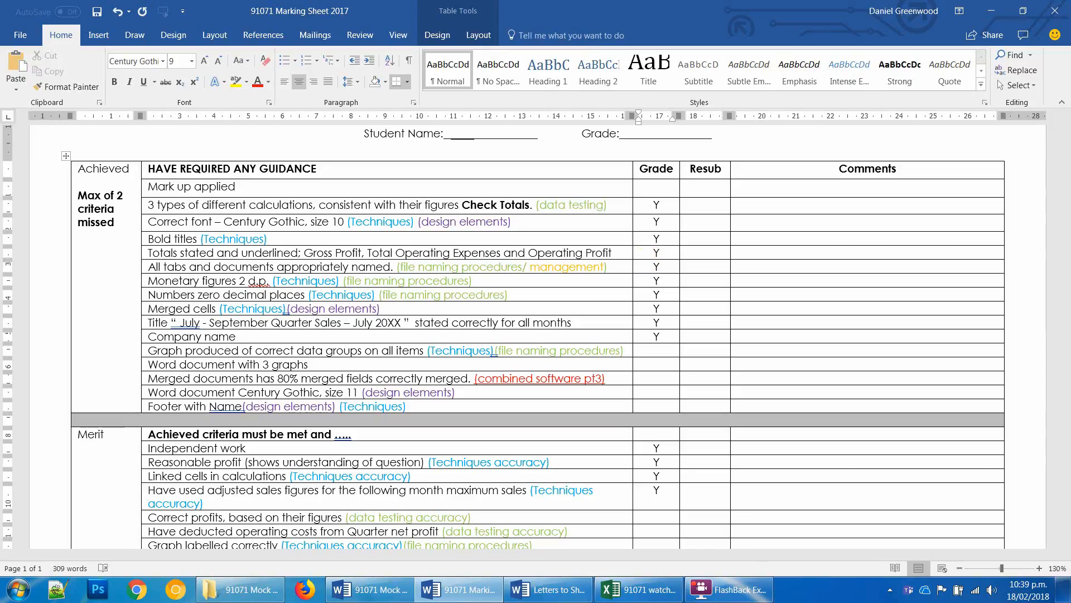
{"action": "type", "text": "Y"}
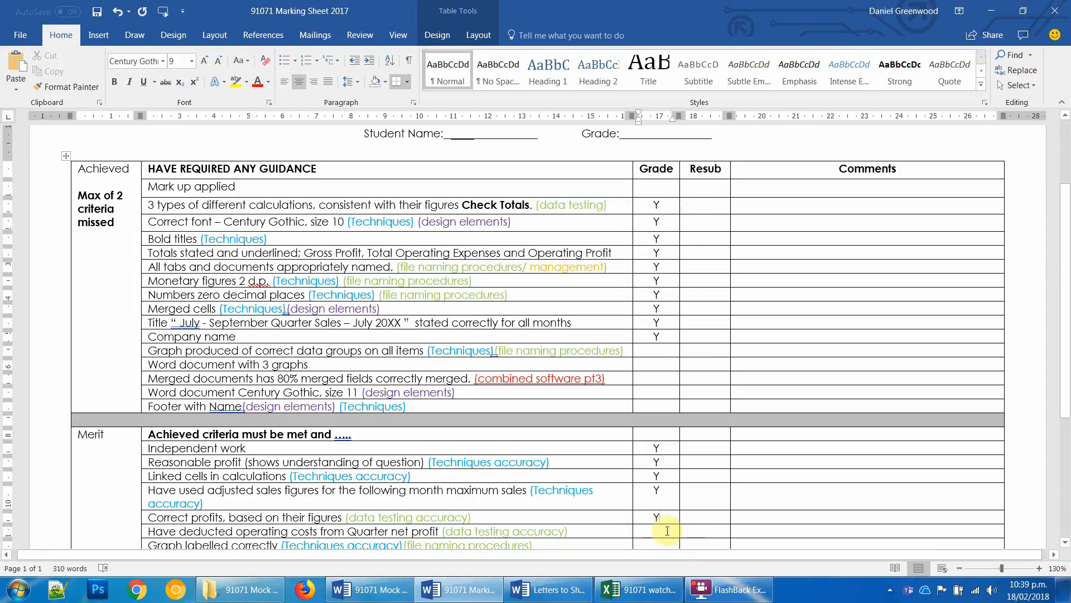
Step: Consult the Merit criterion on deducting operating costs from Quarter net profit, and return to the July sheet in Excel
{"action": "key", "text": "Down"}
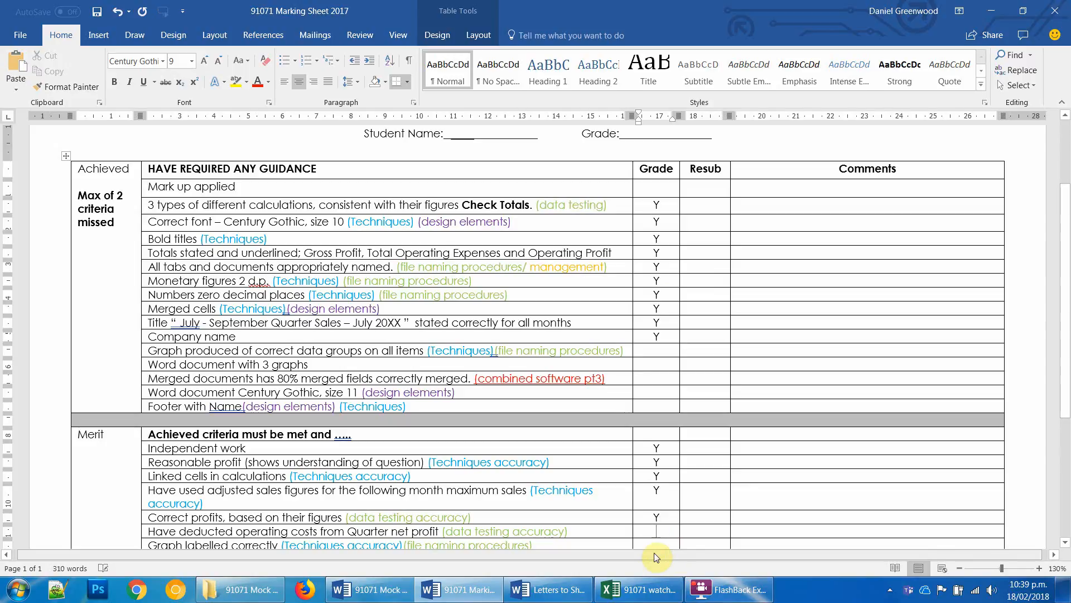
{"action": "scroll", "coordinate": [821, 444], "scroll_direction": "down", "scroll_amount": 3}
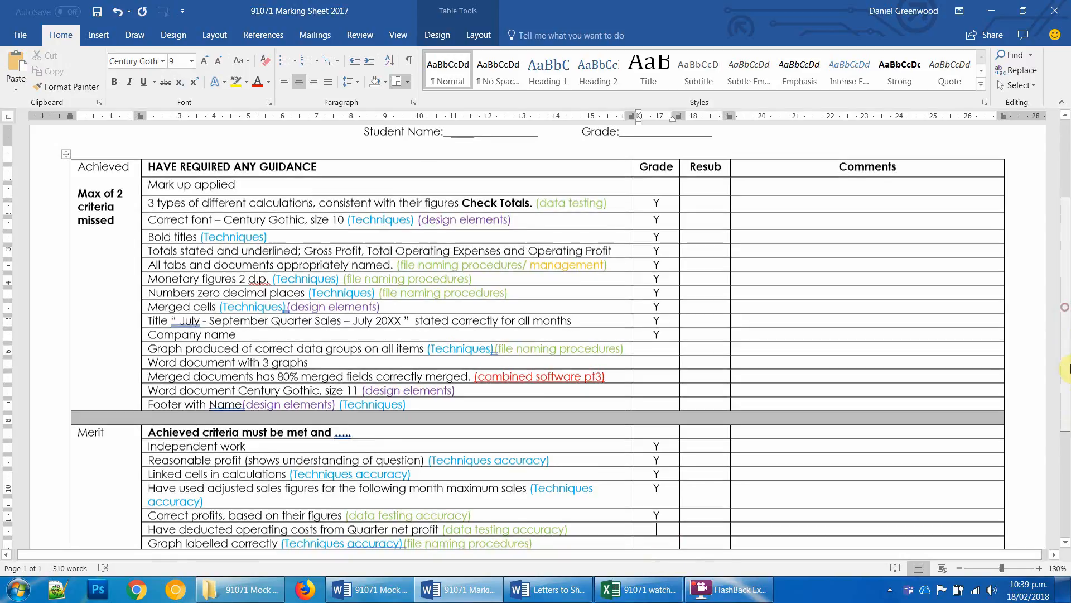
{"action": "left_click", "coordinate": [639, 589]}
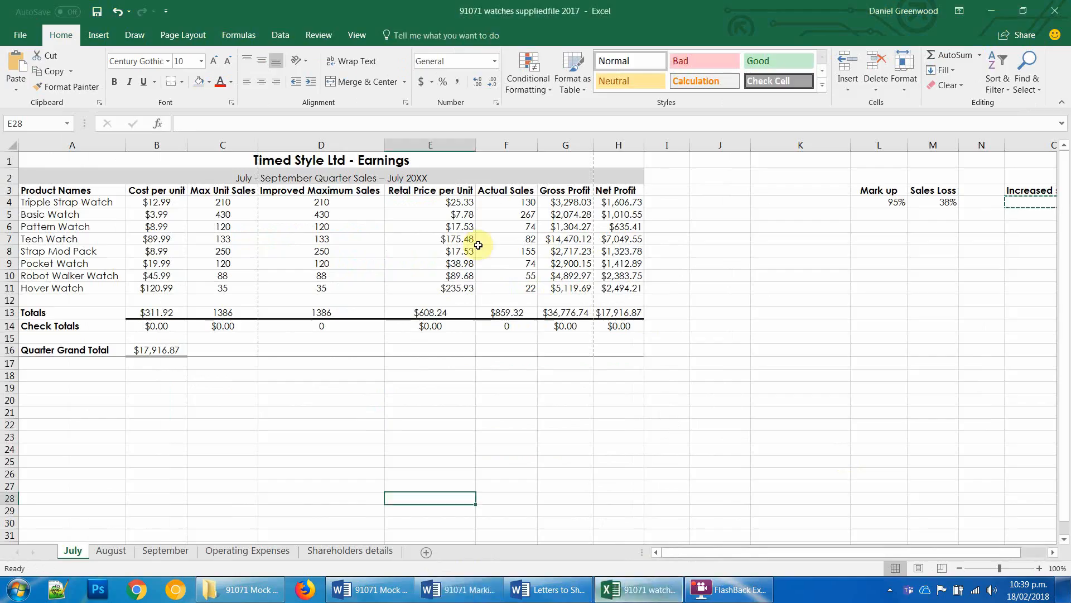
Step: Examine the formulas behind Actual Sales, Gross Profit, Net Profit and the maximum sales columns on the July sheet
{"action": "left_click", "coordinate": [520, 203]}
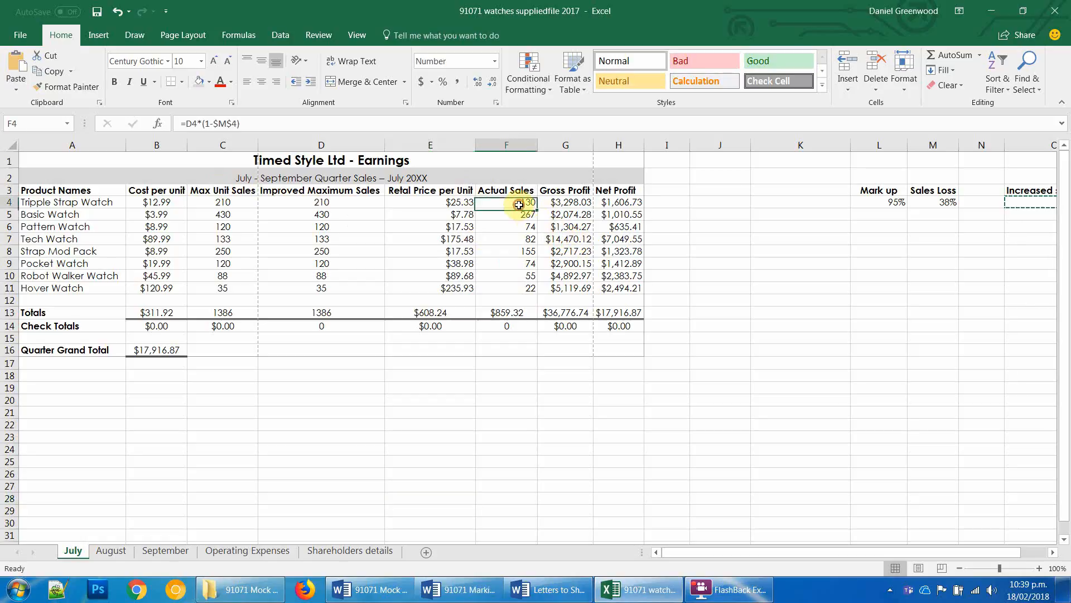
{"action": "left_click", "coordinate": [566, 205]}
{"action": "left_click", "coordinate": [628, 203]}
{"action": "left_click", "coordinate": [635, 213]}
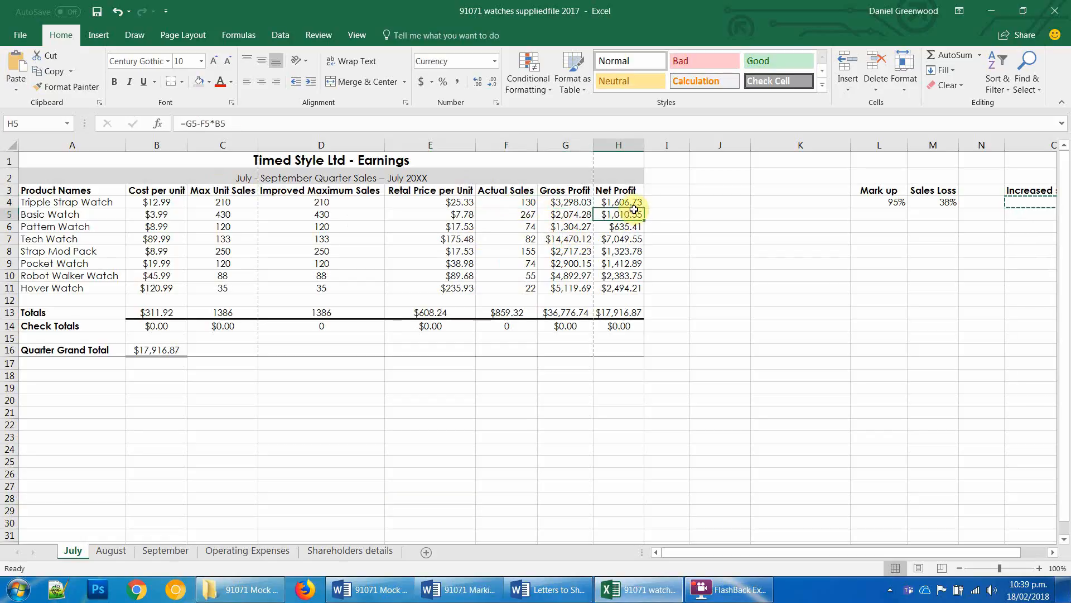
{"action": "left_click", "coordinate": [503, 203]}
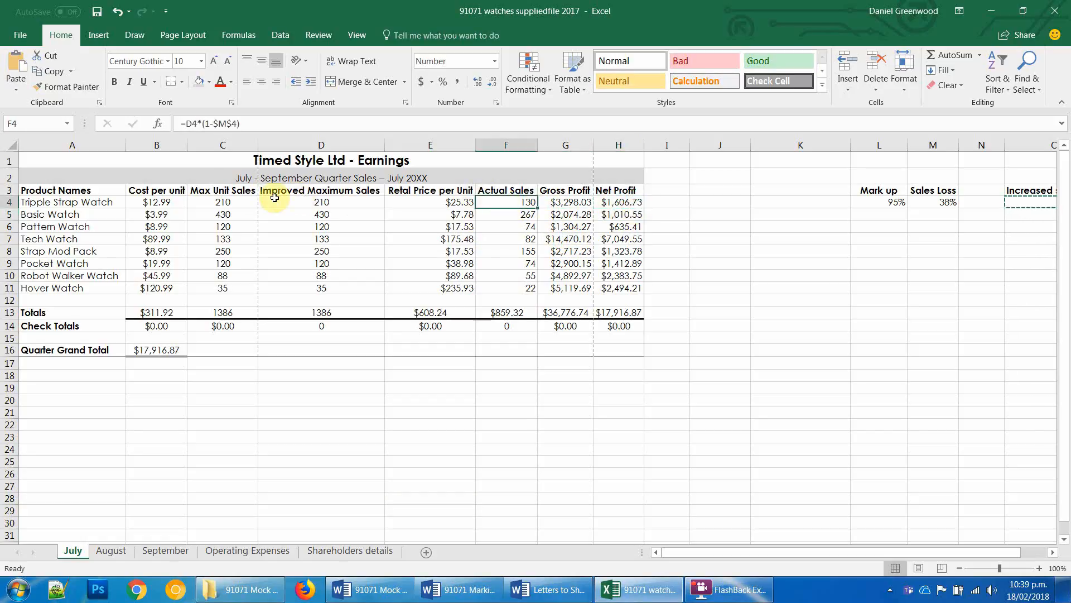
{"action": "left_click", "coordinate": [233, 201]}
{"action": "left_click", "coordinate": [293, 202]}
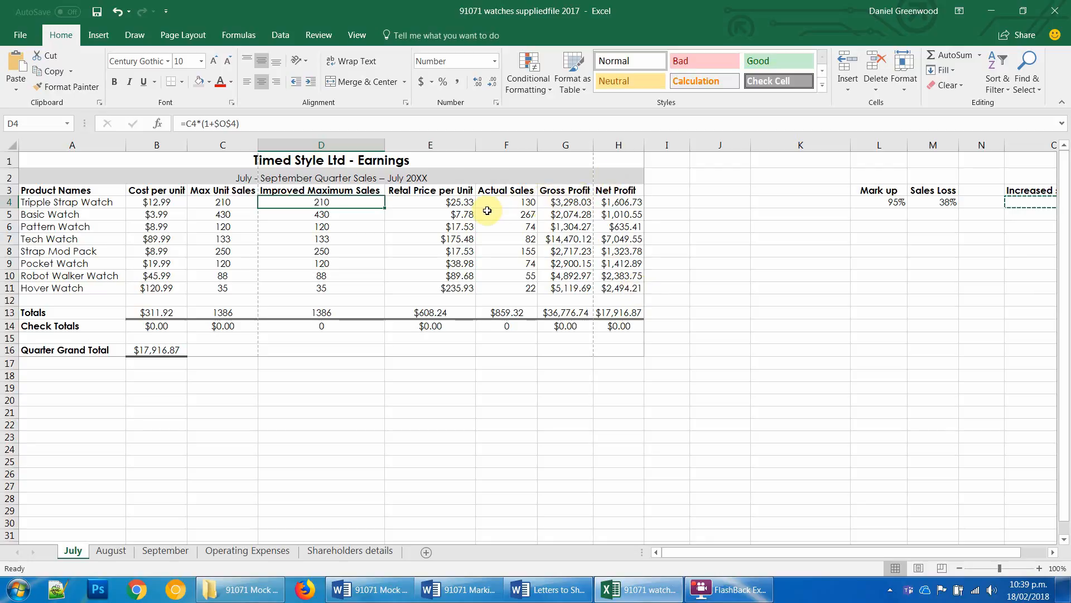
{"action": "left_click", "coordinate": [576, 203]}
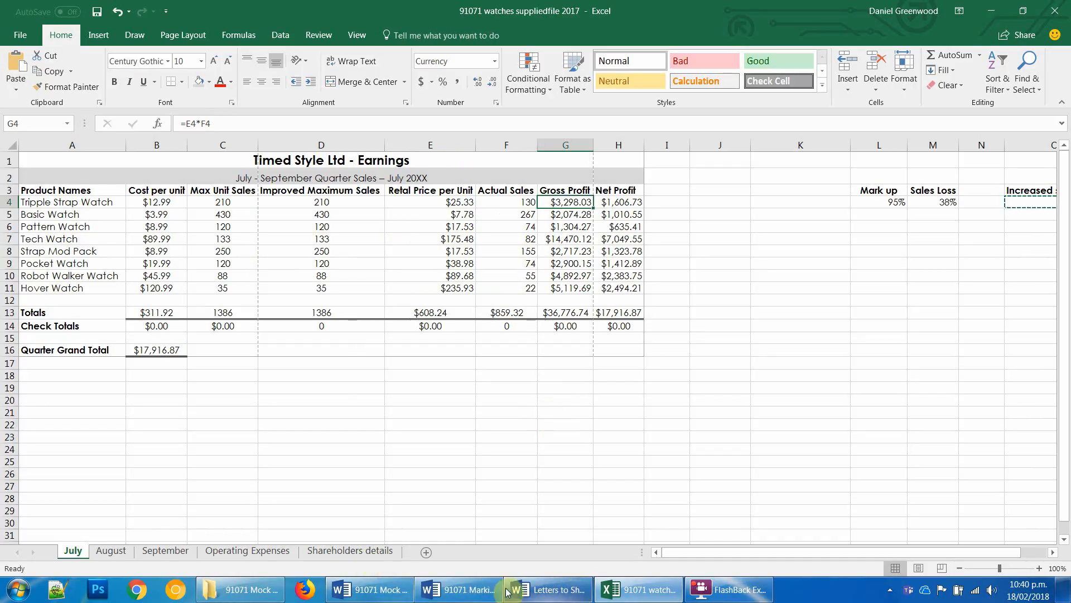
Step: Compare the marking sheet's operating costs criterion with the Operating Profit formula on the Operating Expenses sheet
{"action": "left_click", "coordinate": [483, 589]}
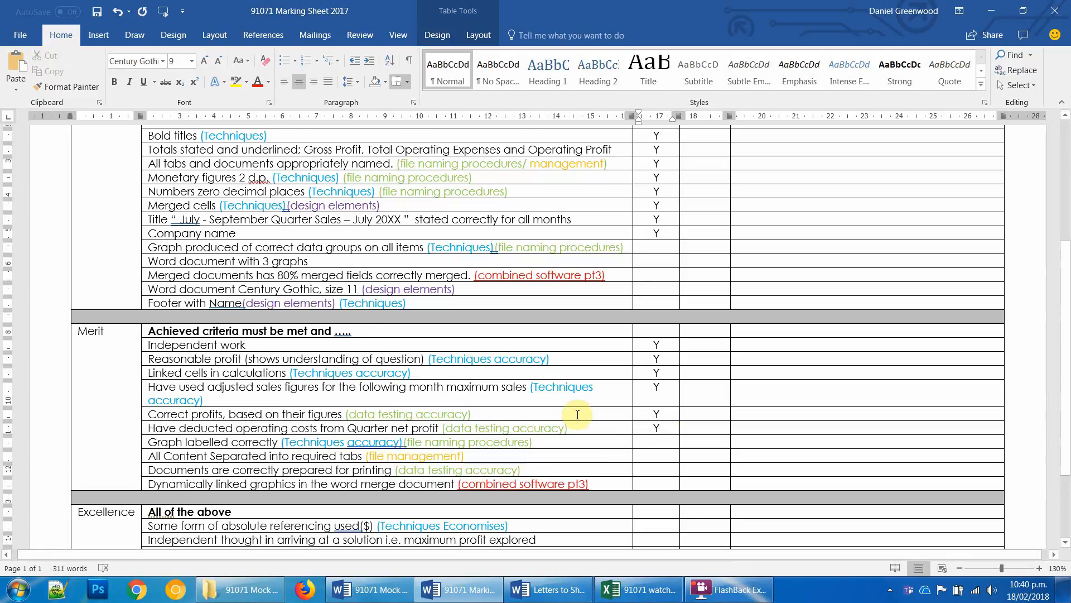
{"action": "key", "text": "alt+Tab"}
{"action": "left_click", "coordinate": [226, 551]}
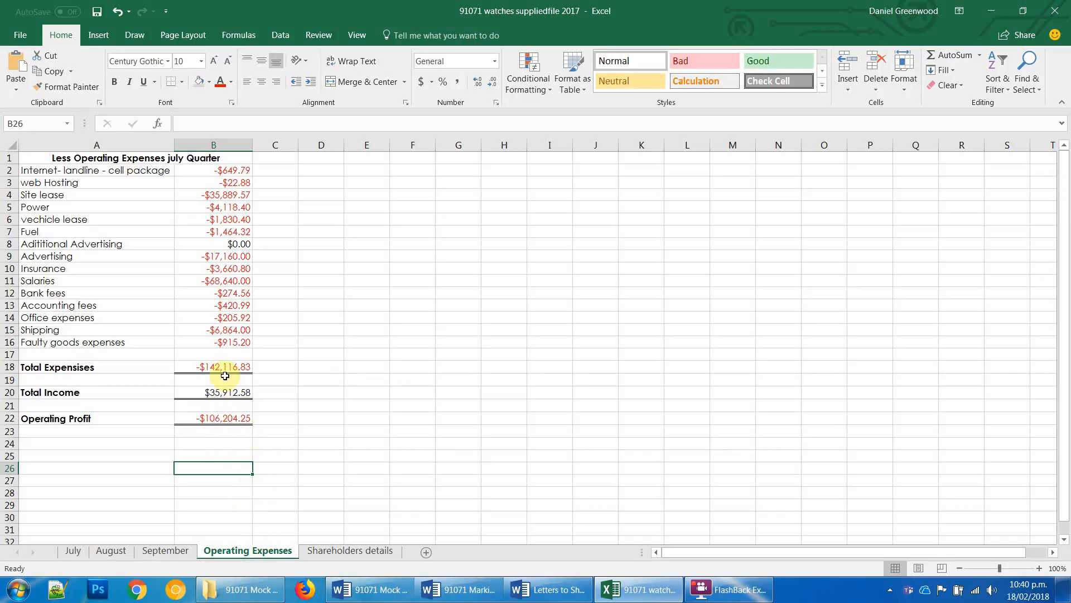
{"action": "left_click", "coordinate": [203, 417]}
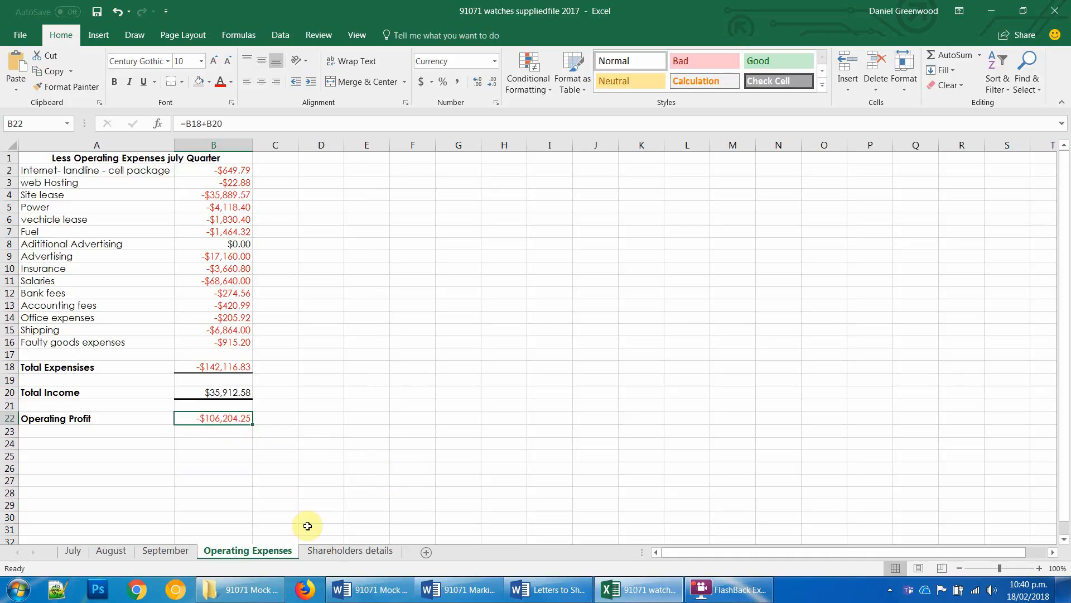
Step: Return to the marking sheet in Word and grade the Merit criterion on documents correctly prepared for printing as Y
{"action": "key", "text": "alt+Tab"}
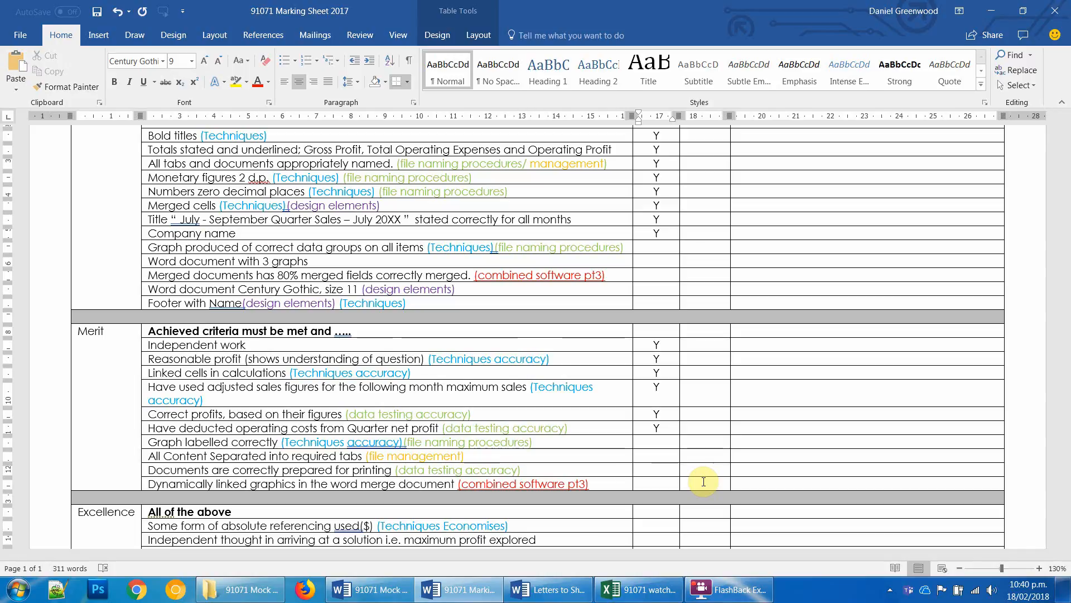
{"action": "type", "text": "Y"}
{"action": "key", "text": "Down"}
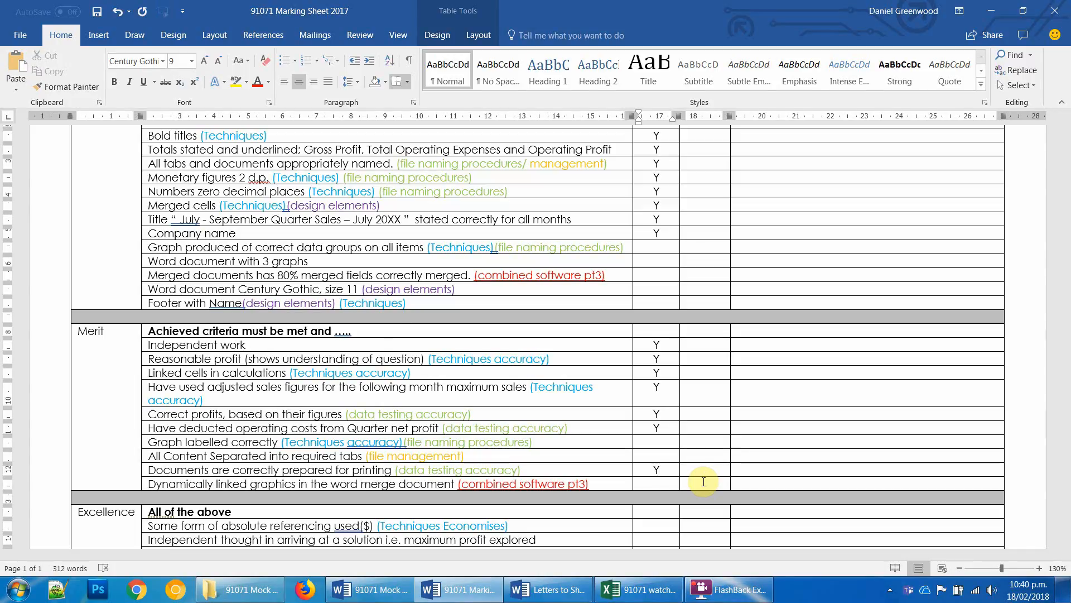
Step: Grade the Excellence criteria from absolute referencing through Majority of document updates when key values altered as Y
{"action": "key", "text": "Down"}
{"action": "key", "text": "Down"}
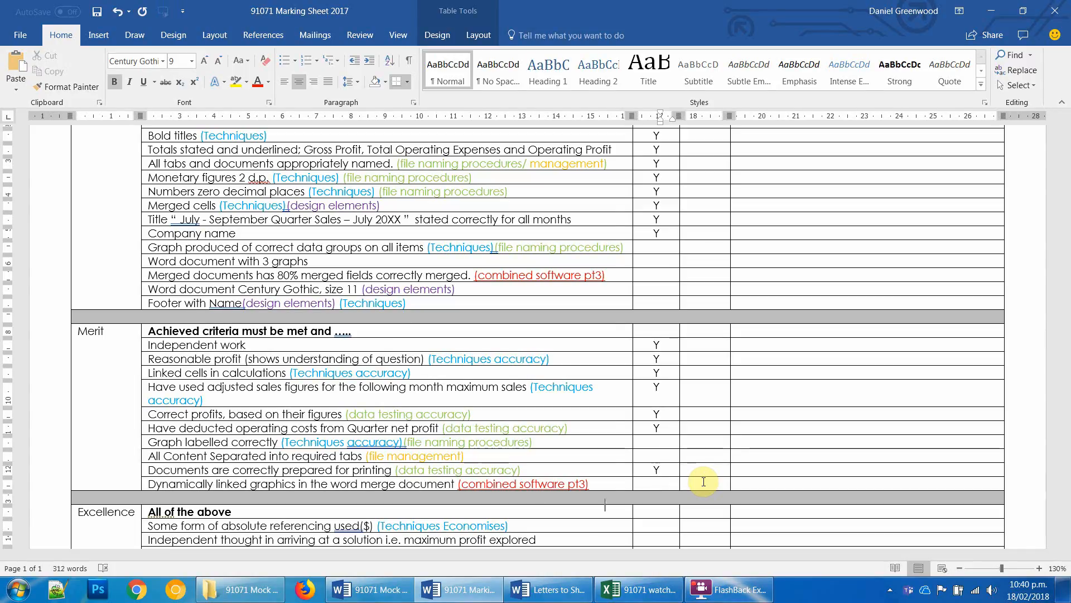
{"action": "key", "text": "Down"}
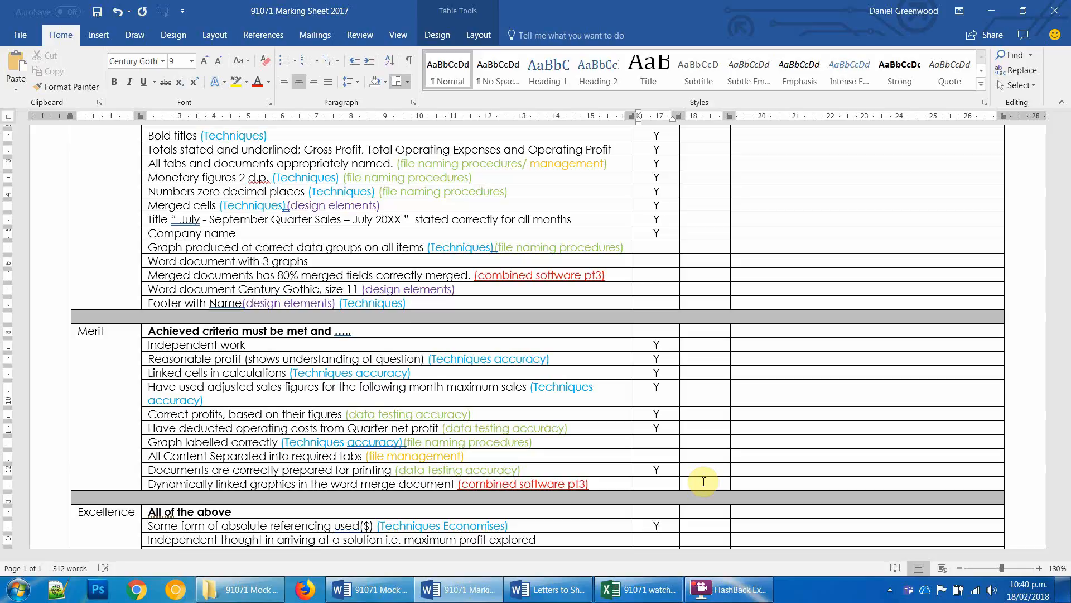
{"action": "type", "text": "Y"}
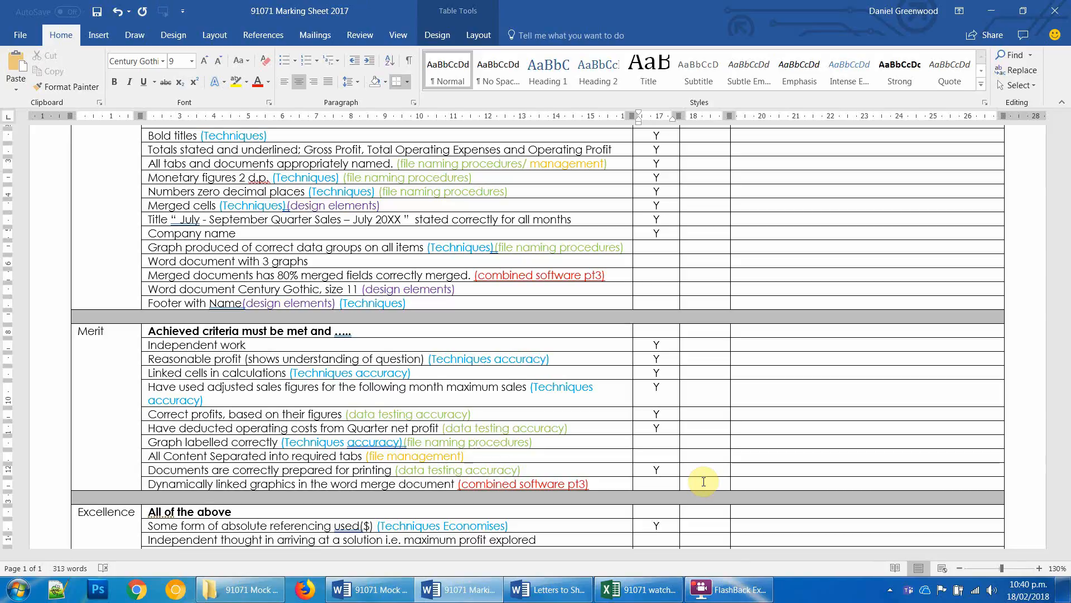
{"action": "key", "text": "Down"}
{"action": "type", "text": "Y"}
{"action": "key", "text": "Down"}
{"action": "key", "text": "Down"}
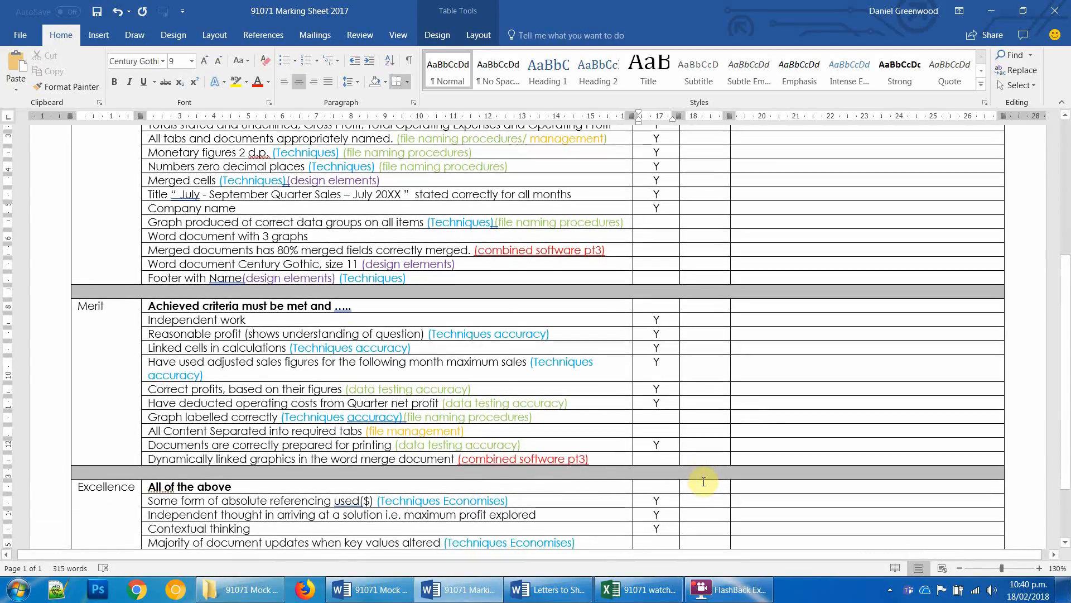
{"action": "type", "text": "Y"}
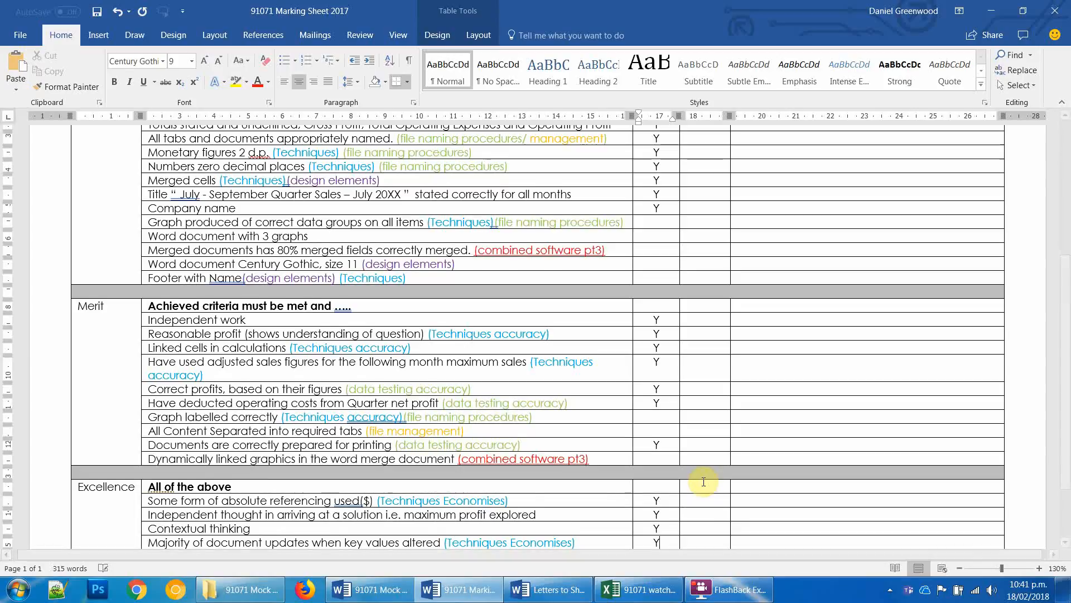
{"action": "key", "text": "Down"}
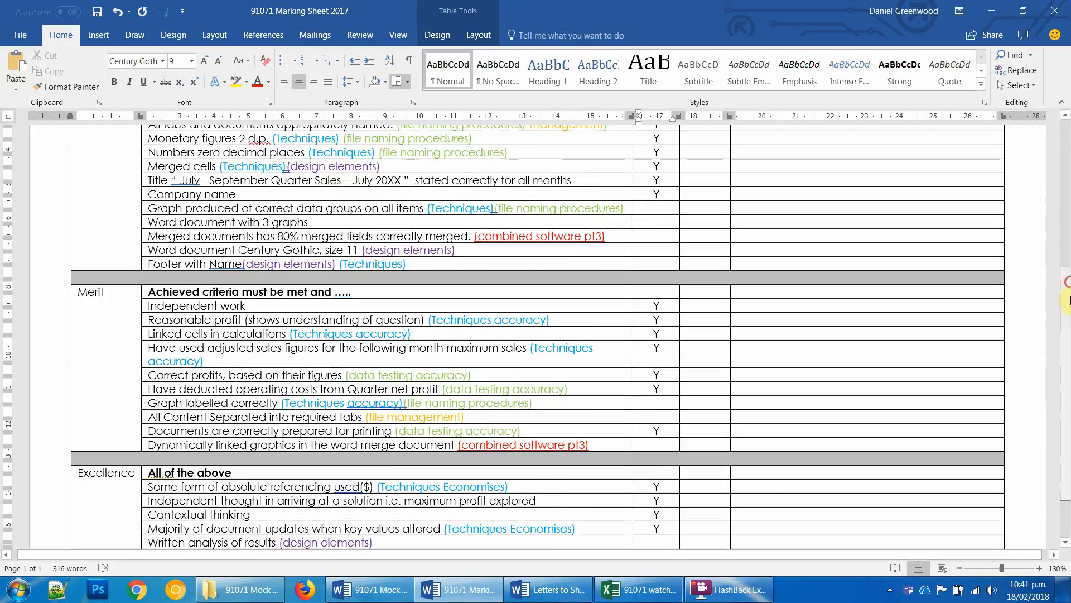
Step: Consult the Graph requirements on separate tabs and chart title in the 91071 Mock Assessment document, and return to the July sheet in Excel
{"action": "scroll", "coordinate": [1067, 233], "scroll_direction": "down", "scroll_amount": 1}
{"action": "scroll", "coordinate": [1067, 233], "scroll_direction": "up", "scroll_amount": 10}
{"action": "key", "text": "alt+Tab"}
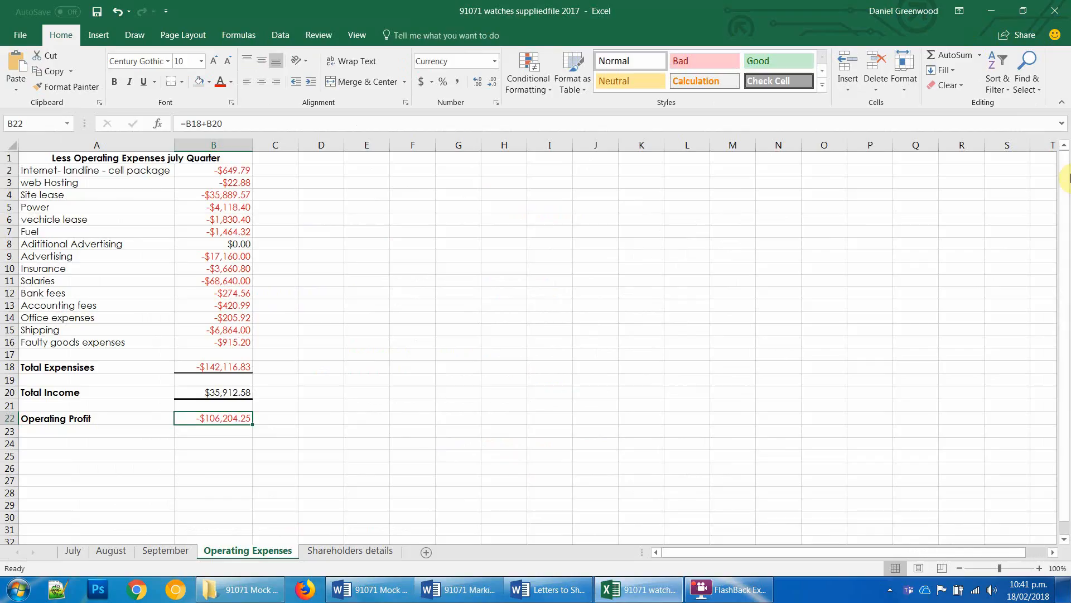
{"action": "left_click", "coordinate": [401, 591]}
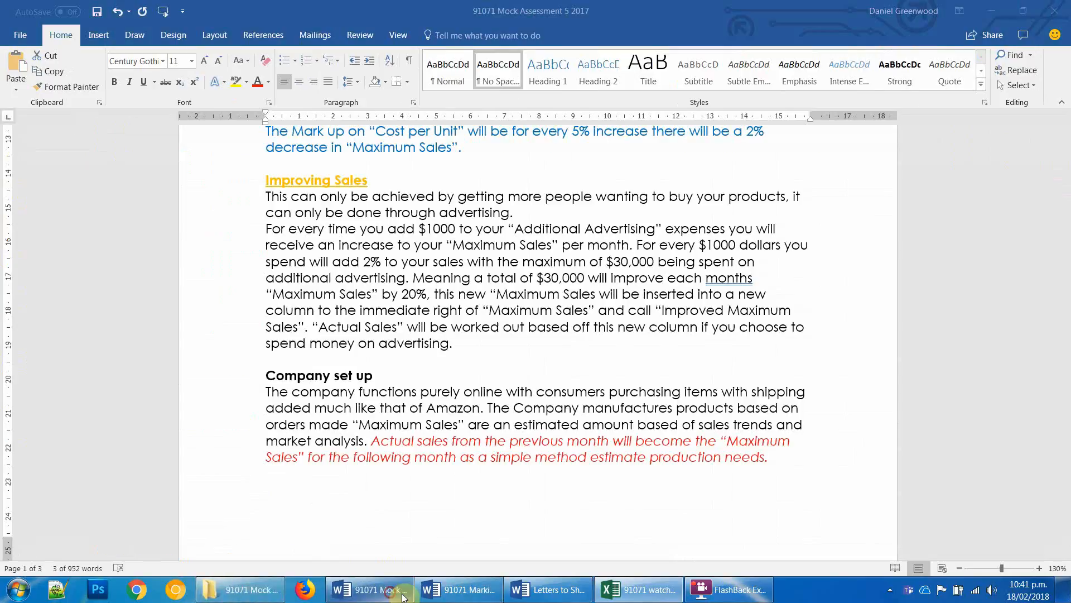
{"action": "left_click_drag", "start_coordinate": [1067, 230], "coordinate": [1067, 486]}
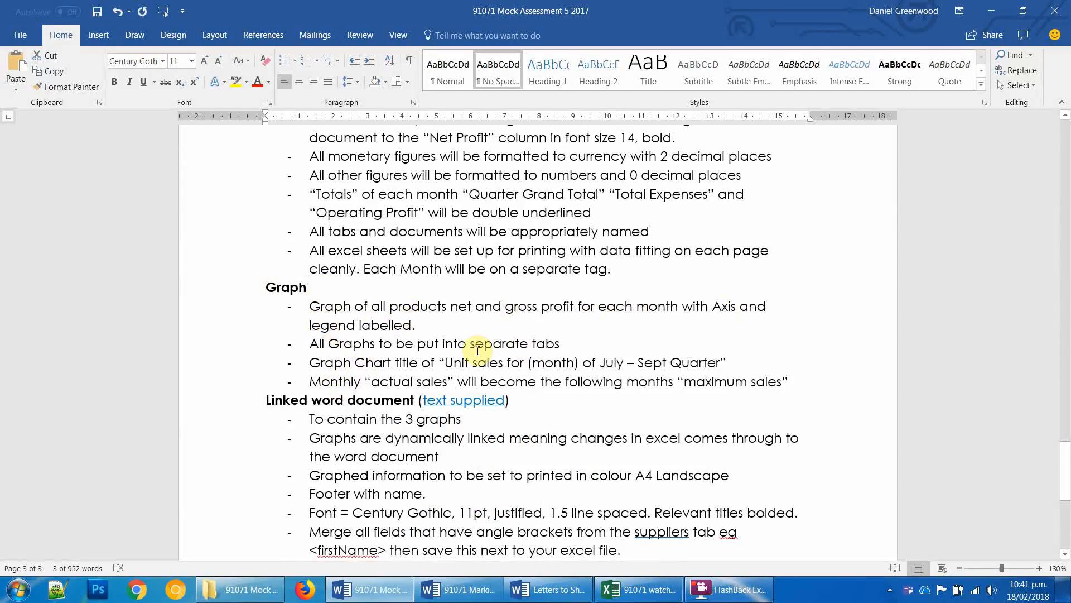
{"action": "left_click_drag", "start_coordinate": [559, 343], "coordinate": [443, 343]}
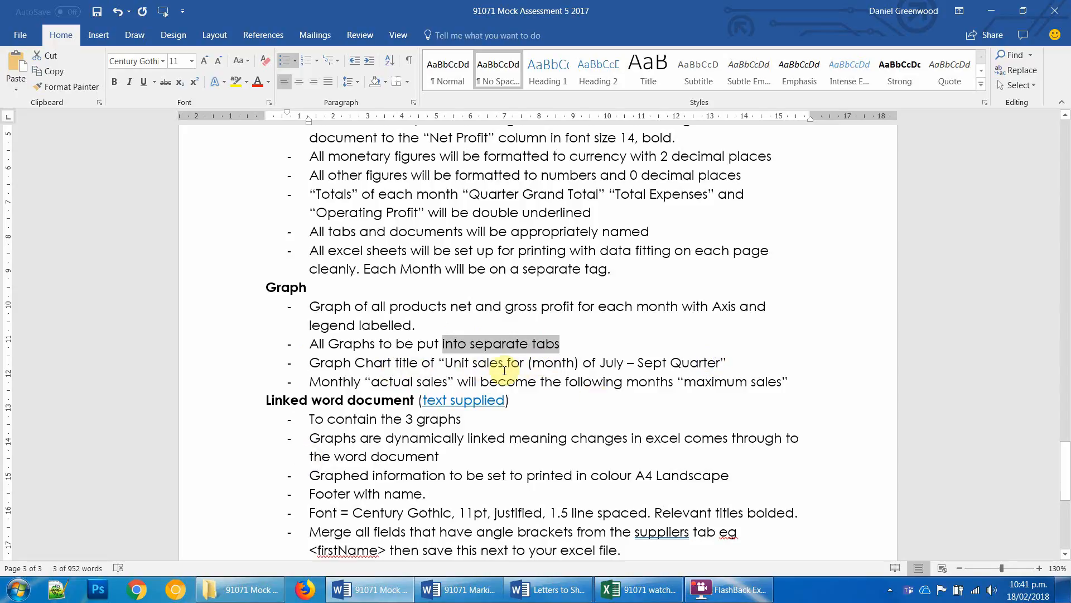
{"action": "left_click_drag", "start_coordinate": [444, 363], "coordinate": [706, 363]}
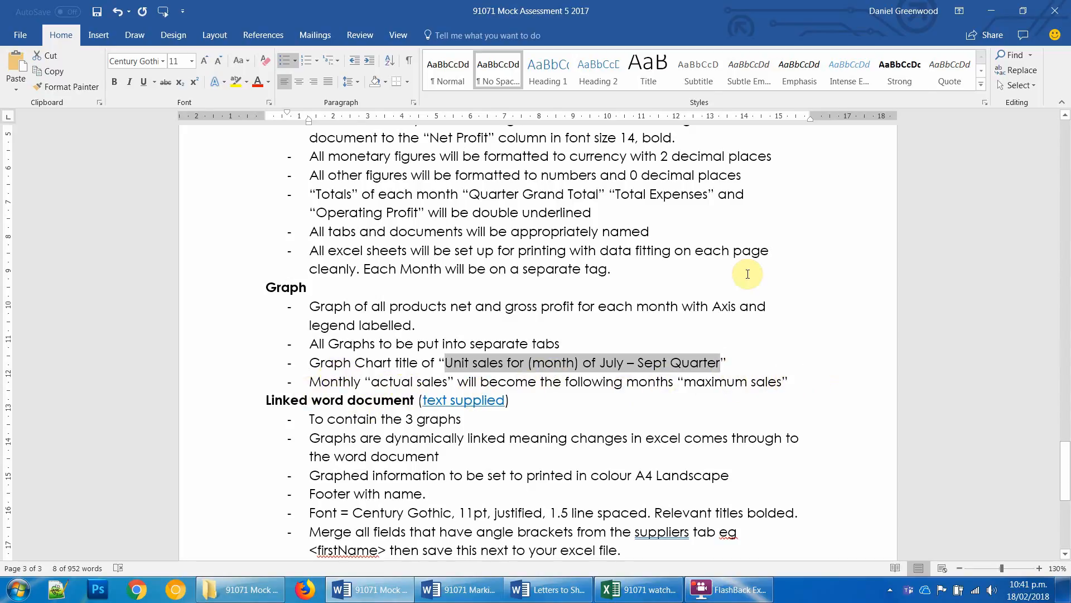
{"action": "key", "text": "alt+Tab"}
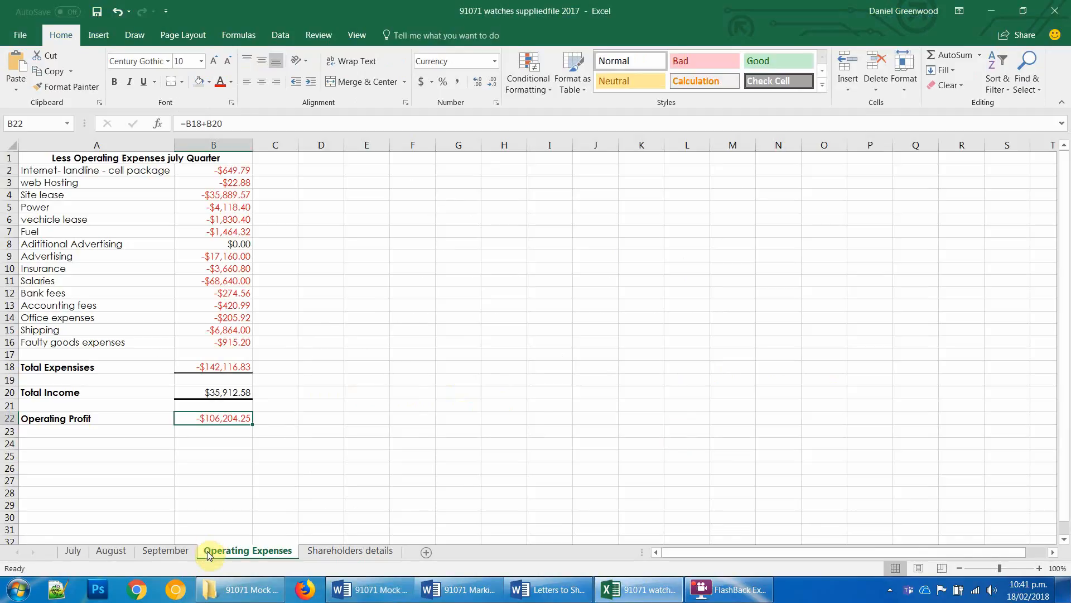
{"action": "left_click", "coordinate": [72, 552]}
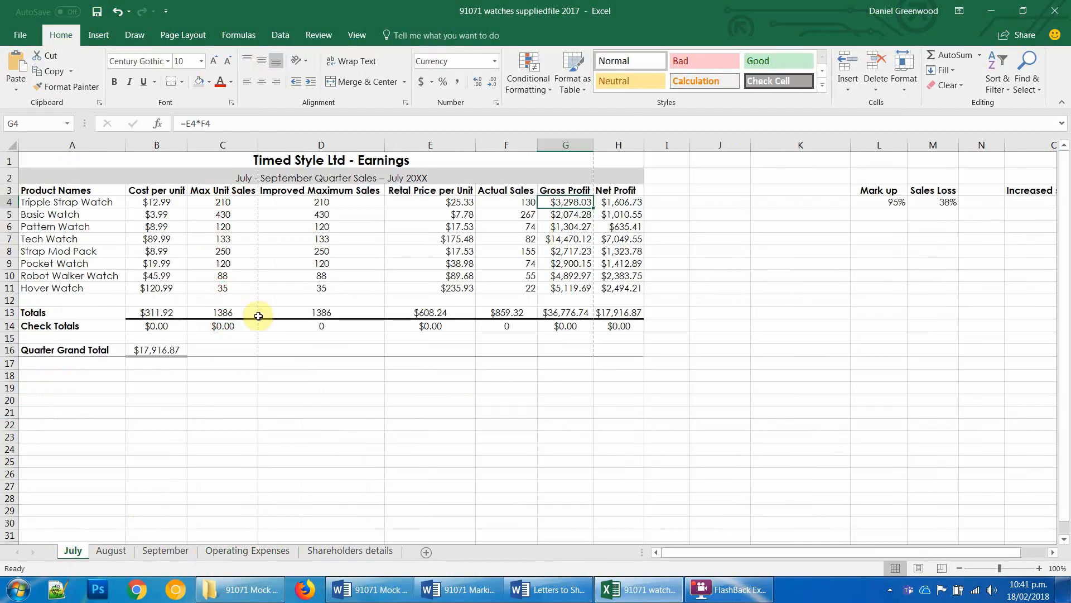
Step: Try a column chart of July's product names A4:A11 with Gross Profit and Net Profit in G3:H11, and delete it
{"action": "left_click_drag", "start_coordinate": [92, 200], "coordinate": [91, 285]}
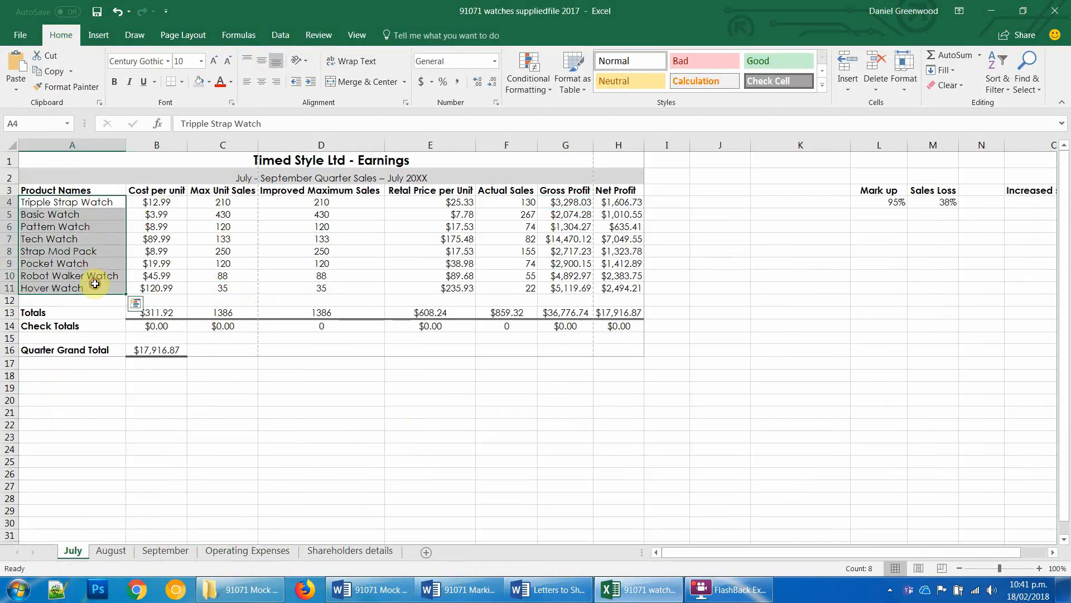
{"action": "left_click_drag", "start_coordinate": [571, 208], "coordinate": [620, 287]}
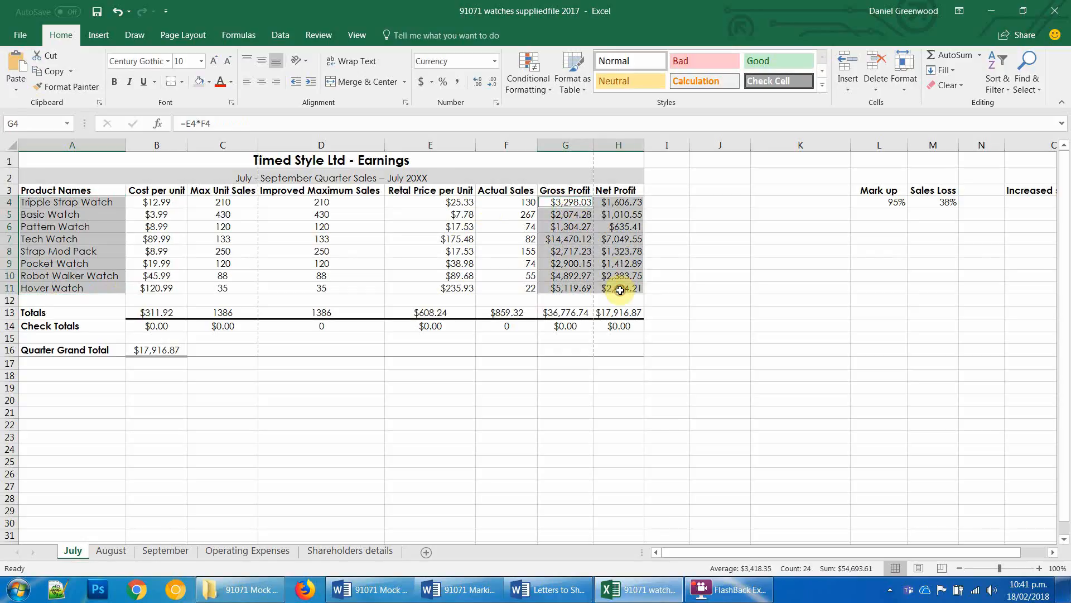
{"action": "left_click", "coordinate": [47, 202]}
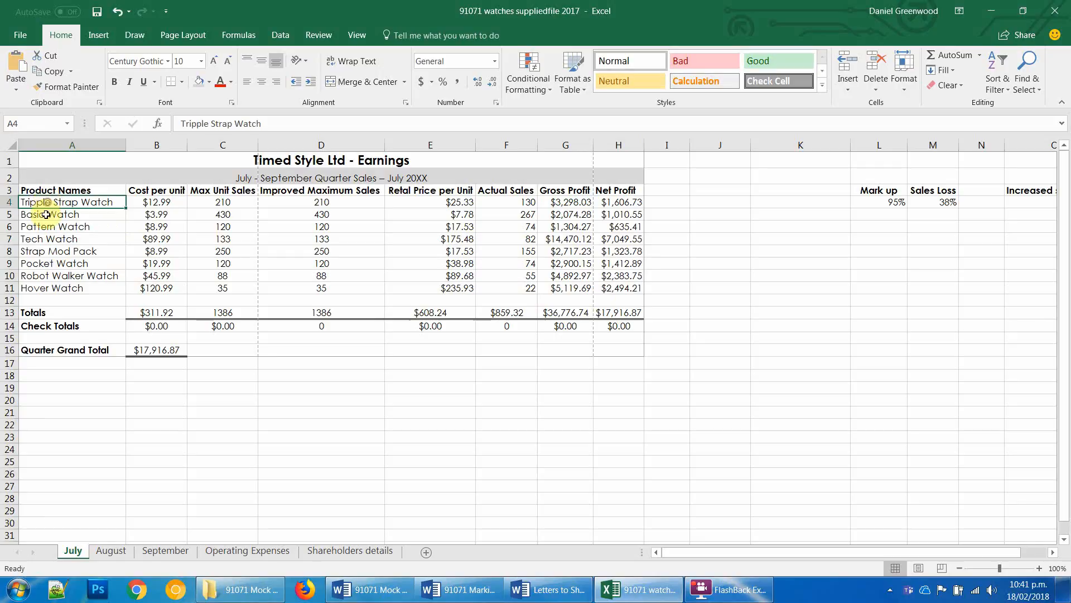
{"action": "left_click_drag", "start_coordinate": [46, 214], "coordinate": [49, 288]}
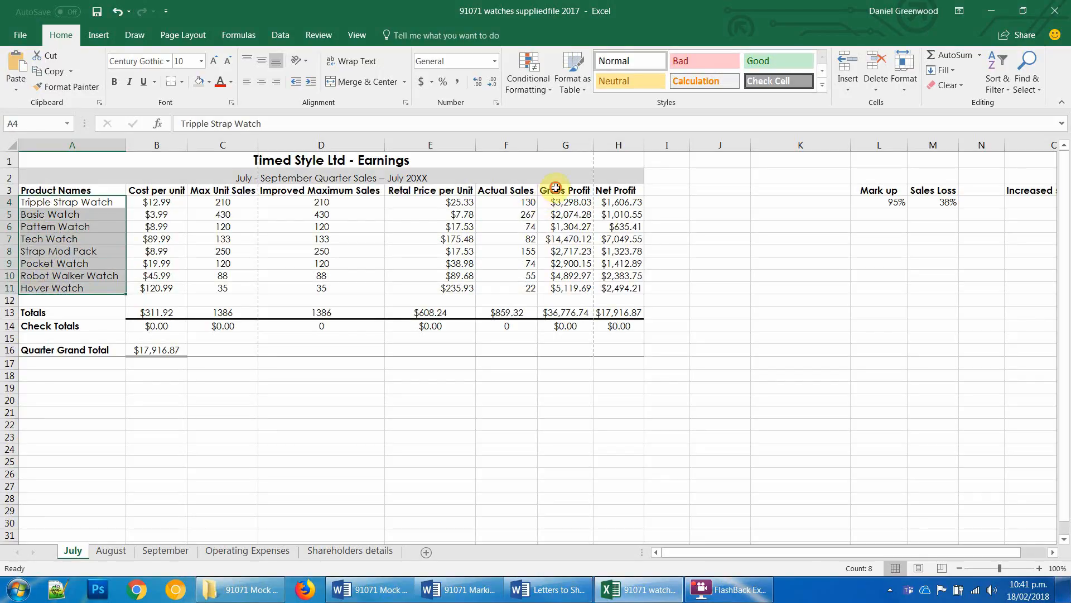
{"action": "left_click_drag", "start_coordinate": [556, 187], "coordinate": [627, 284]}
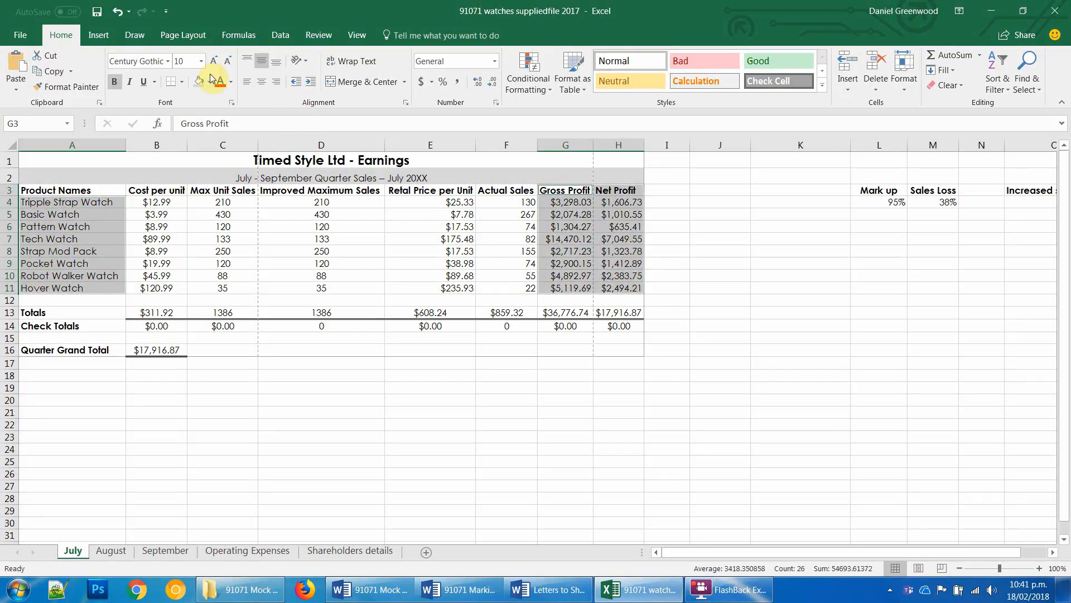
{"action": "left_click", "coordinate": [98, 35]}
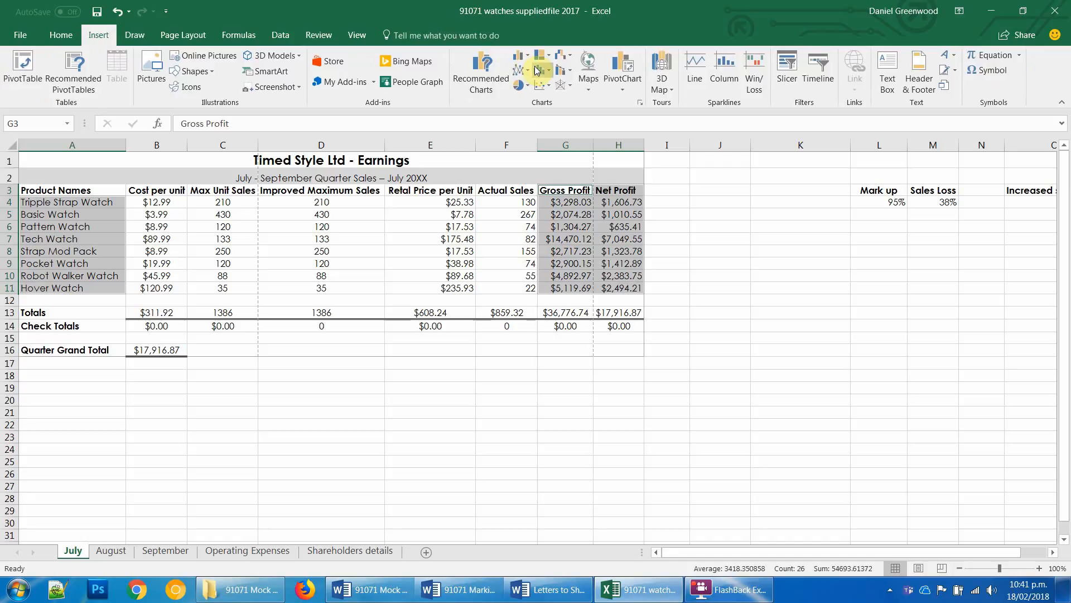
{"action": "left_click", "coordinate": [518, 55]}
{"action": "left_click", "coordinate": [531, 136]}
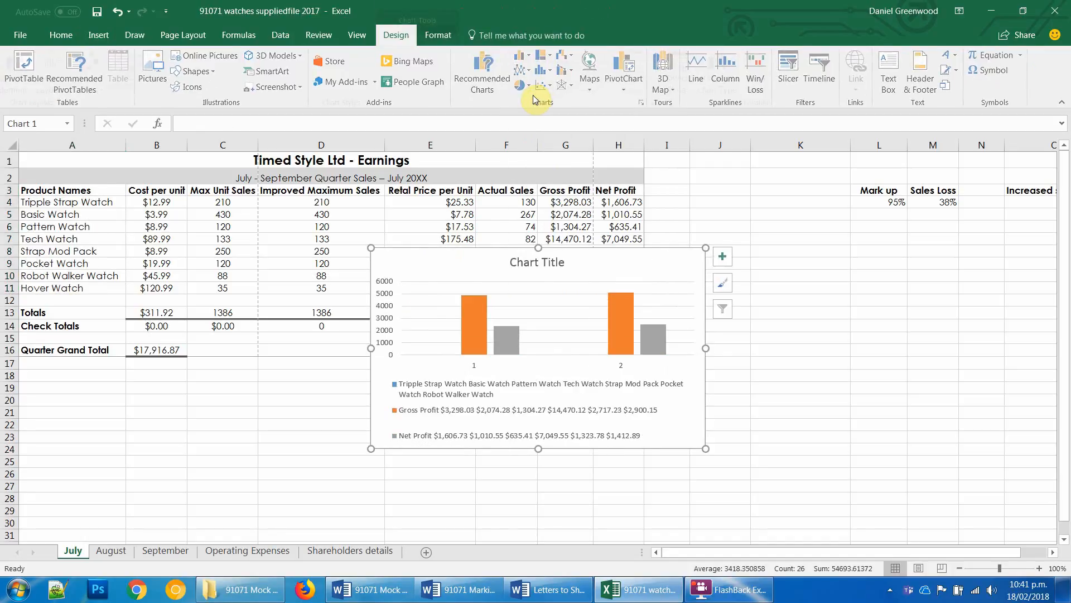
{"action": "key", "text": "Delete"}
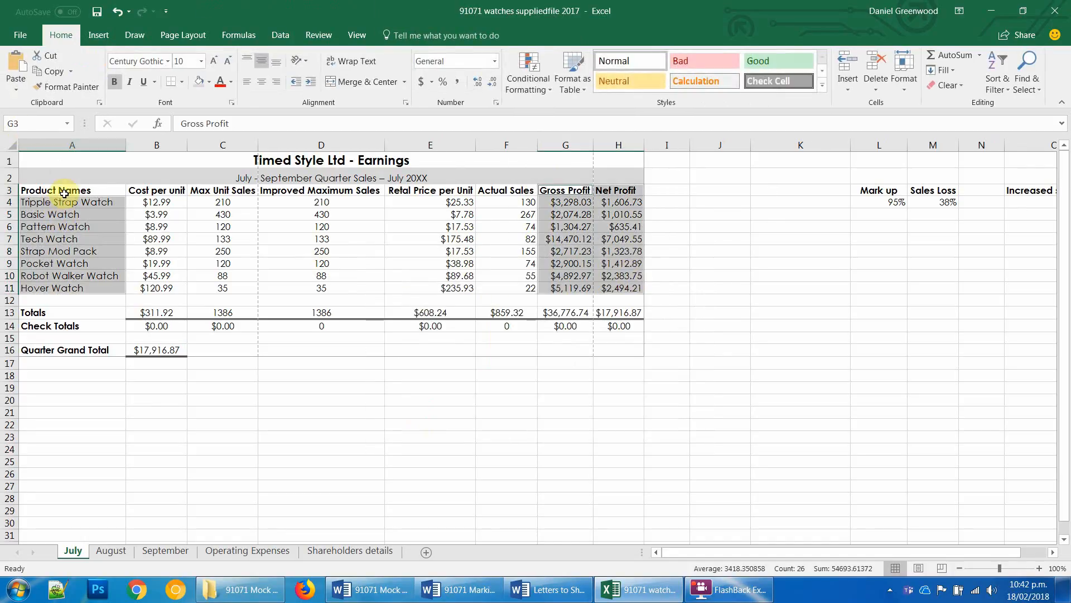
Step: Insert a 2-D clustered column chart on the July sheet from product names A3:A11 with Gross Profit and Net Profit in G3:H11
{"action": "left_click_drag", "start_coordinate": [64, 194], "coordinate": [65, 287]}
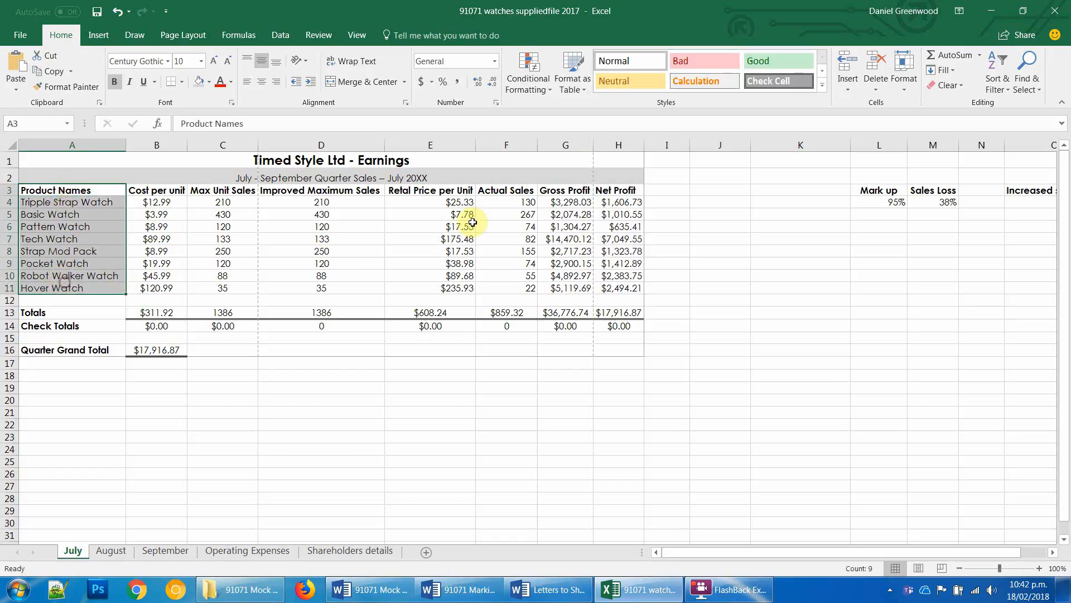
{"action": "left_click_drag", "start_coordinate": [563, 193], "coordinate": [625, 289]}
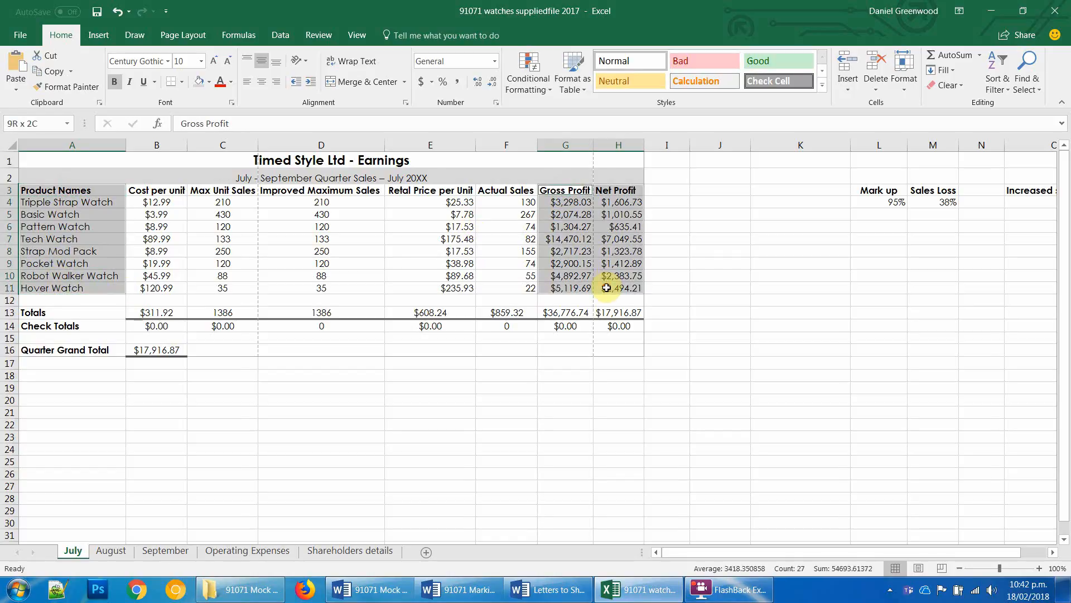
{"action": "left_click", "coordinate": [98, 35]}
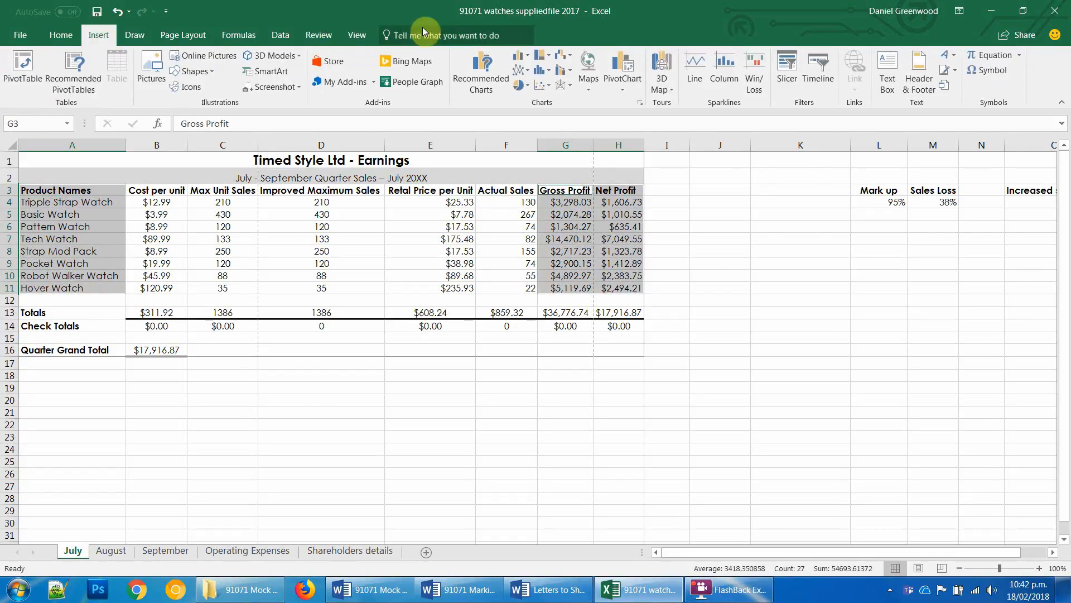
{"action": "left_click", "coordinate": [525, 58]}
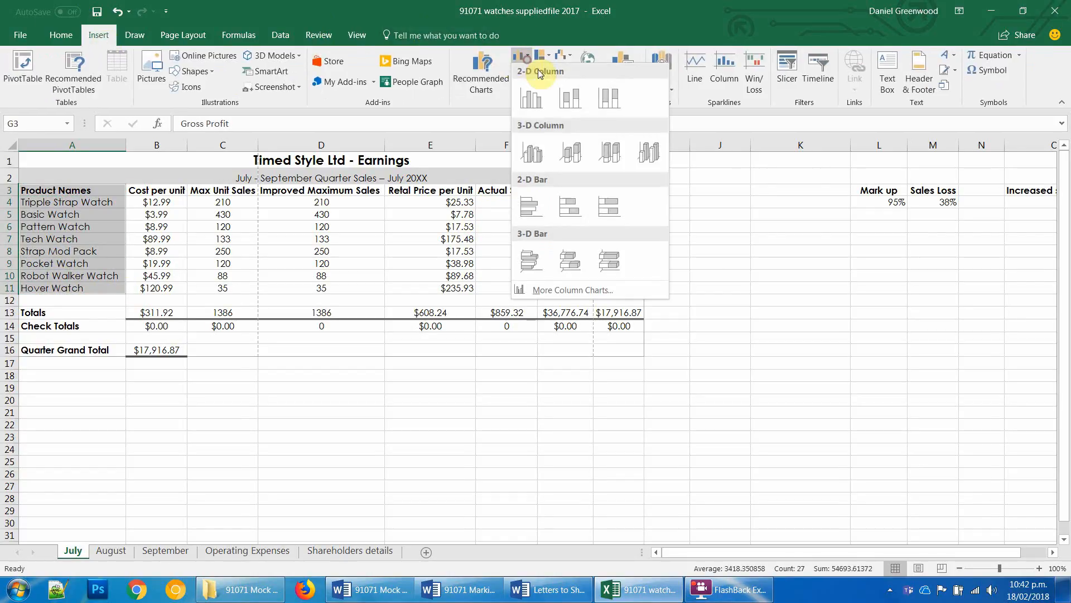
{"action": "left_click", "coordinate": [537, 99]}
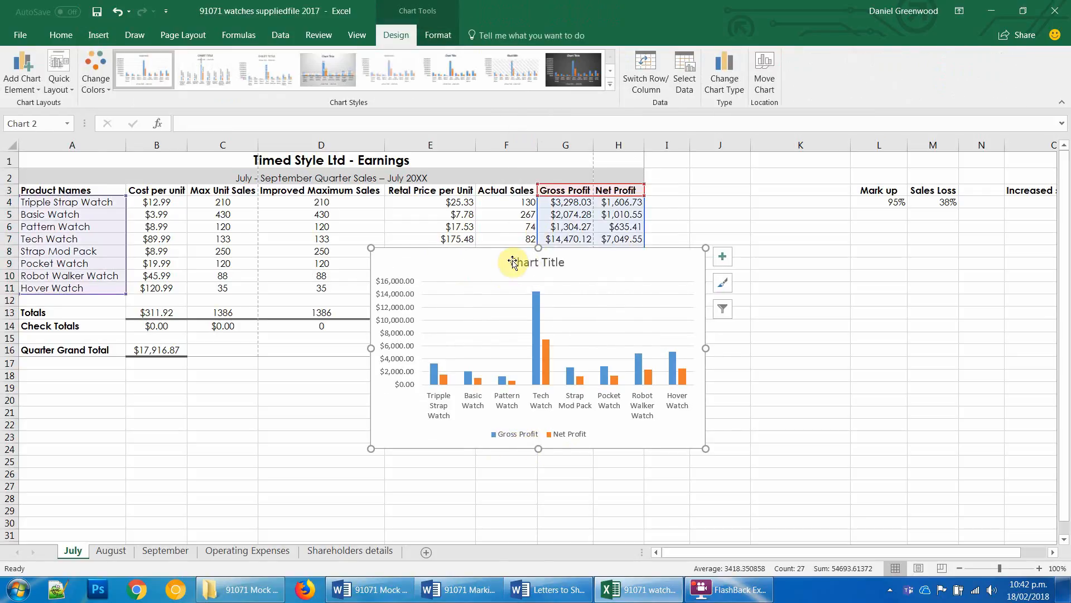
Step: Title the July chart "Unit sales for (July) of July – Sept Quarter"
{"action": "left_click", "coordinate": [533, 269]}
{"action": "triple_click", "coordinate": [537, 264]}
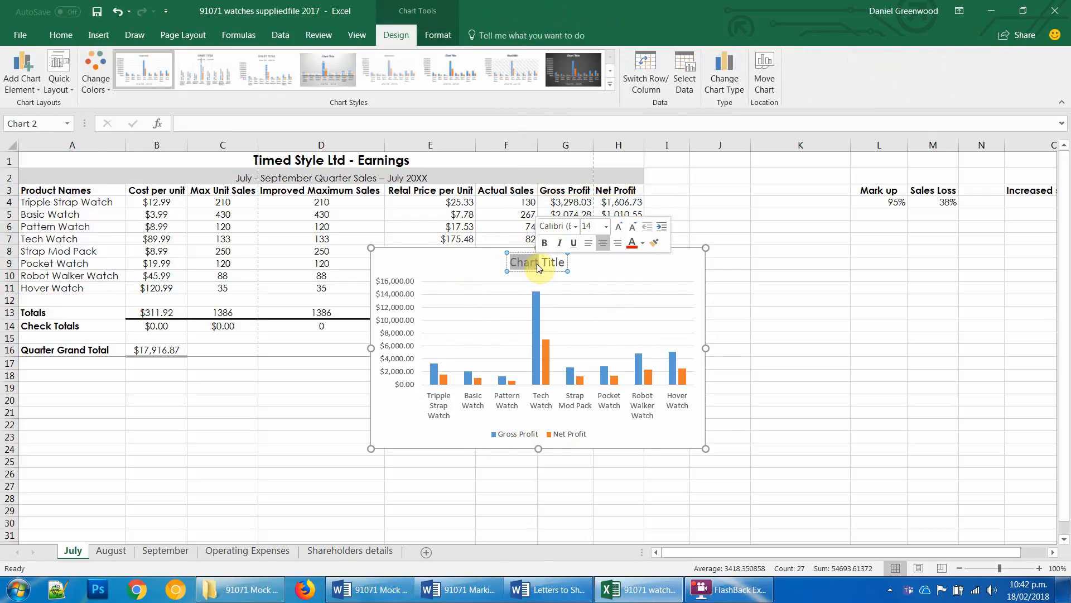
{"action": "key", "text": "Delete"}
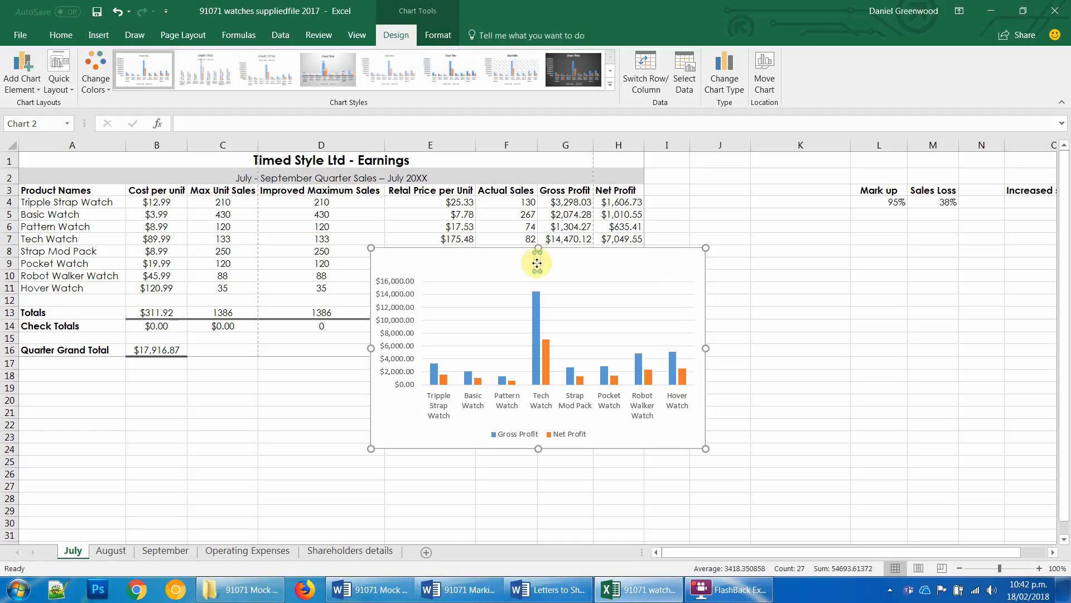
{"action": "type", "text": "Unit sales for (month) of July – Sept Quarter"}
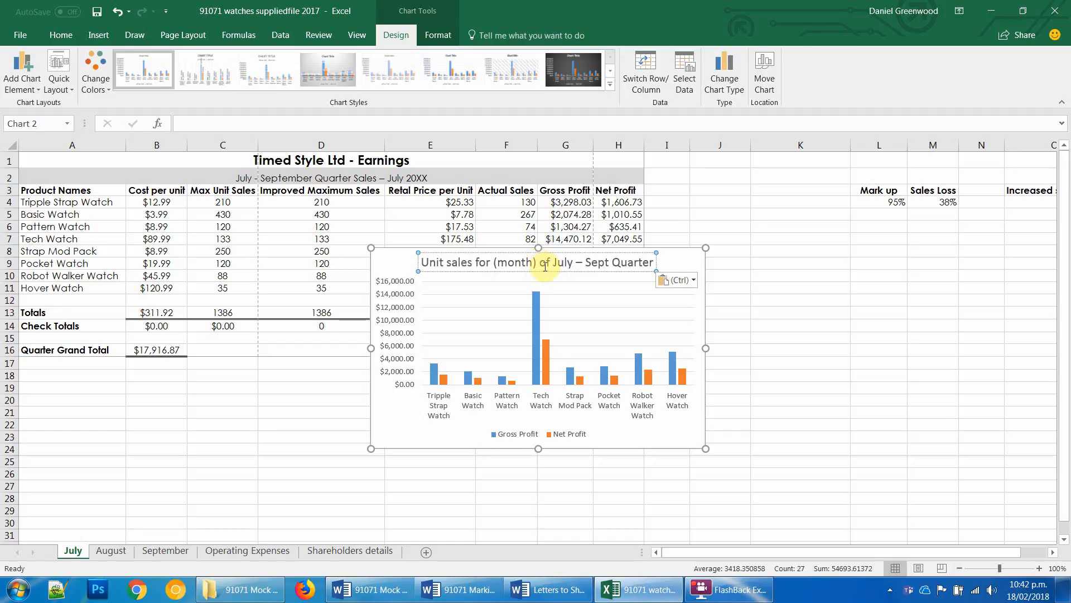
{"action": "left_click_drag", "start_coordinate": [529, 264], "coordinate": [510, 264]}
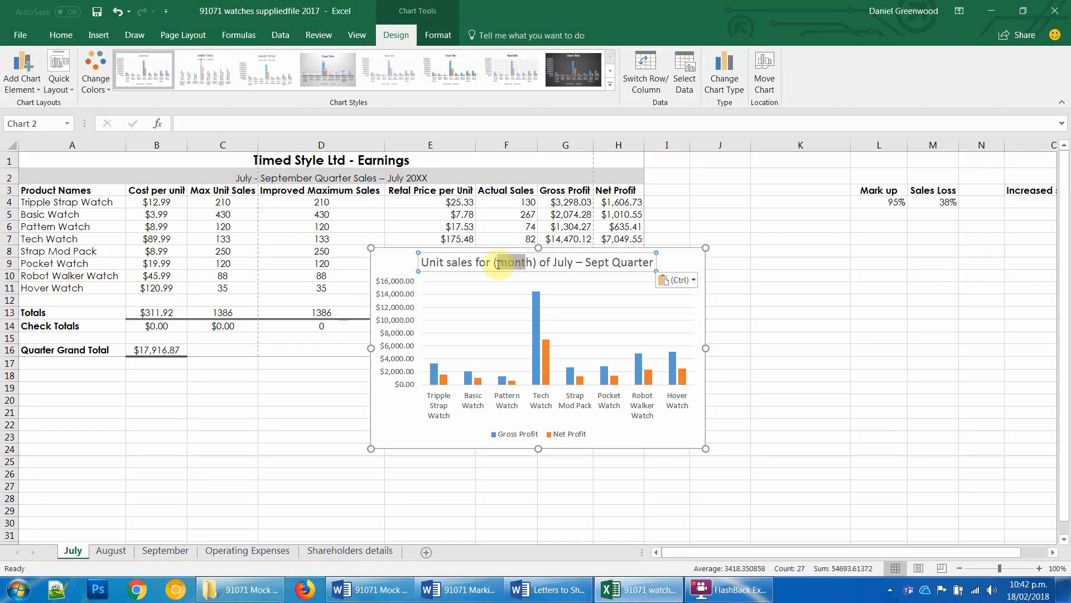
{"action": "key", "text": "BackSpace"}
{"action": "type", "text": "July"}
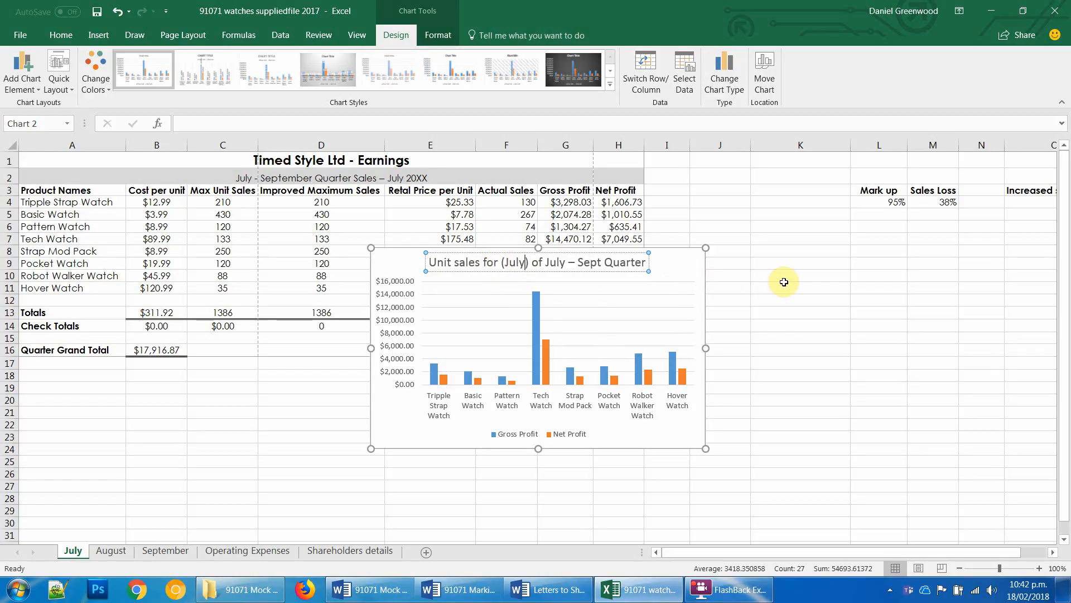
{"action": "key", "text": "Return"}
{"action": "key", "text": "BackSpace"}
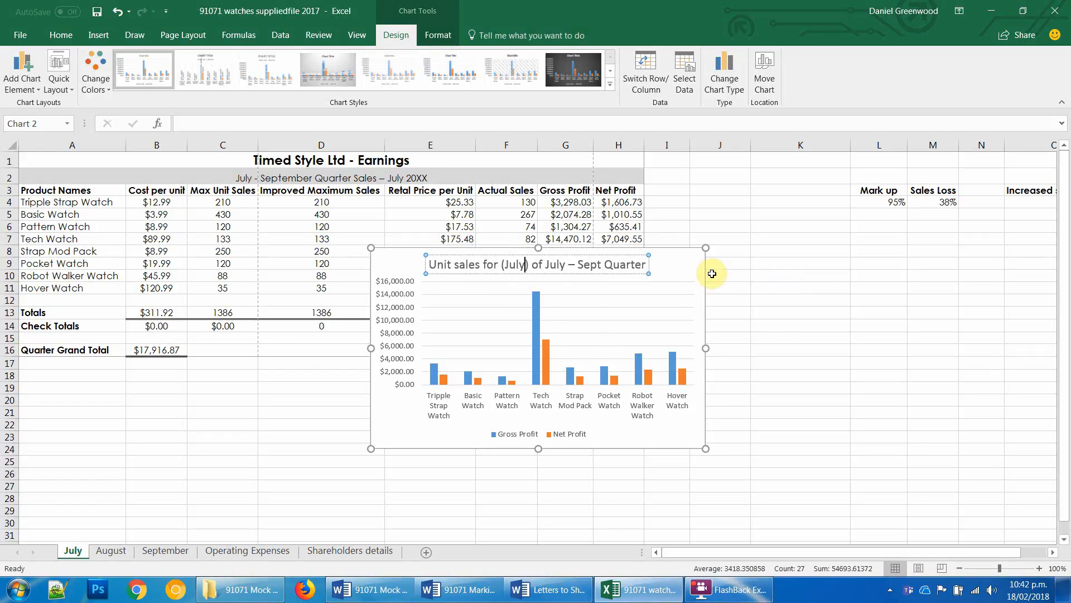
{"action": "left_click", "coordinate": [783, 277]}
Step: Move the July chart to a new sheet named "July Graph"
{"action": "left_click", "coordinate": [679, 271]}
{"action": "right_click", "coordinate": [679, 270]}
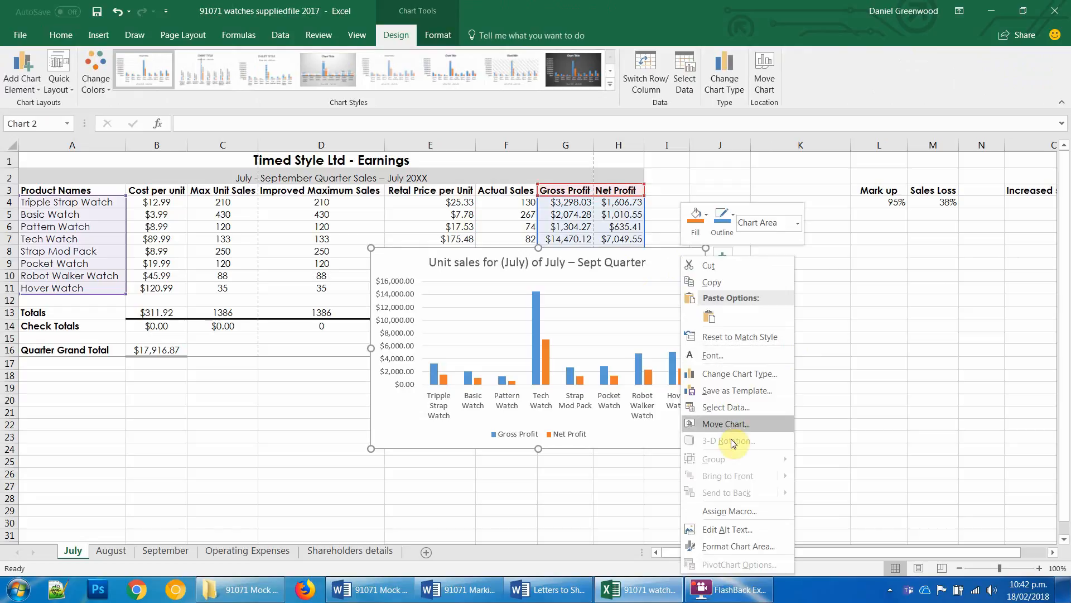
{"action": "left_click", "coordinate": [731, 426]}
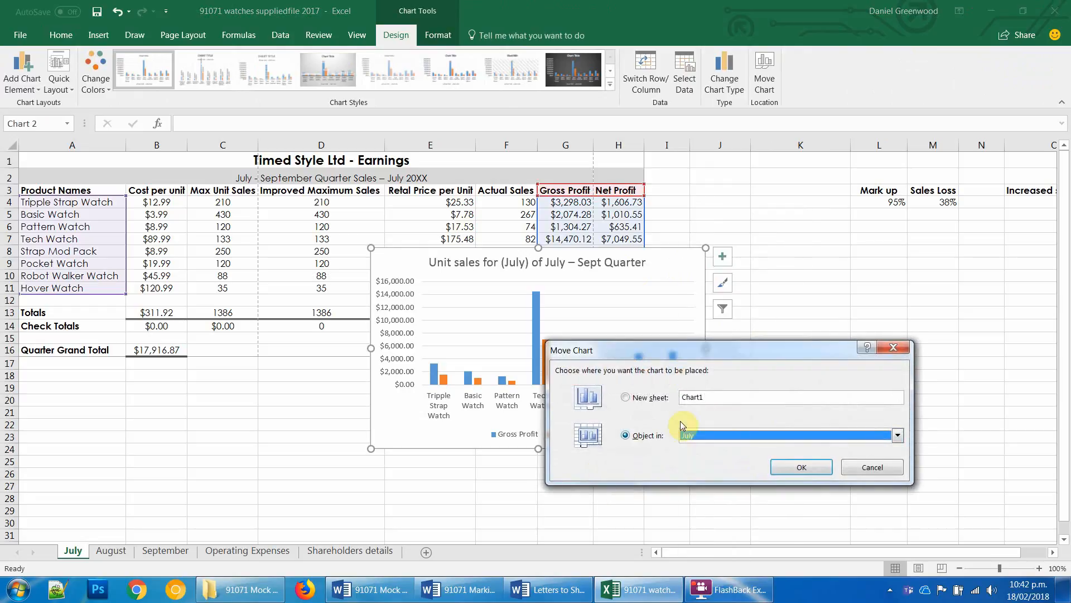
{"action": "left_click", "coordinate": [649, 400]}
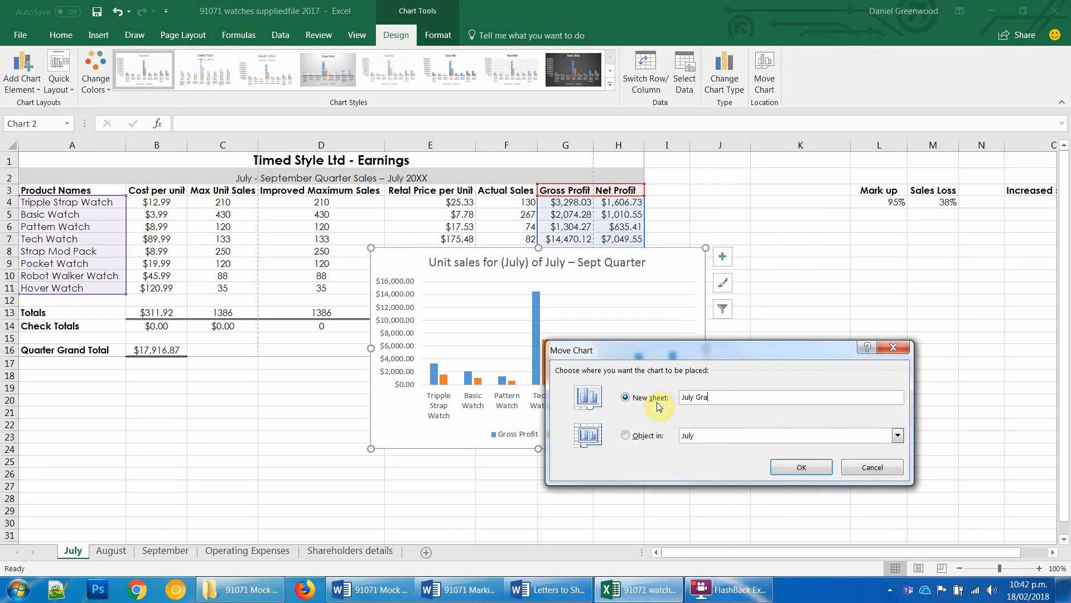
{"action": "key", "text": "Return"}
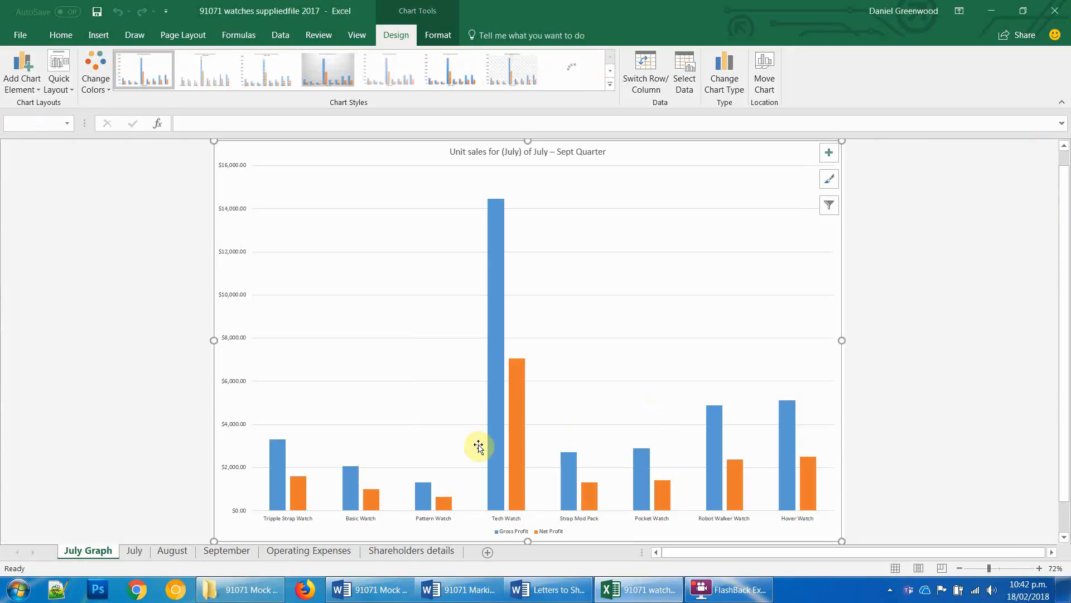
Step: Insert a 2-D clustered column chart on the August sheet from product names A3:A11 with Gross Profit and Net Profit in G3:H11
{"action": "left_click", "coordinate": [180, 555]}
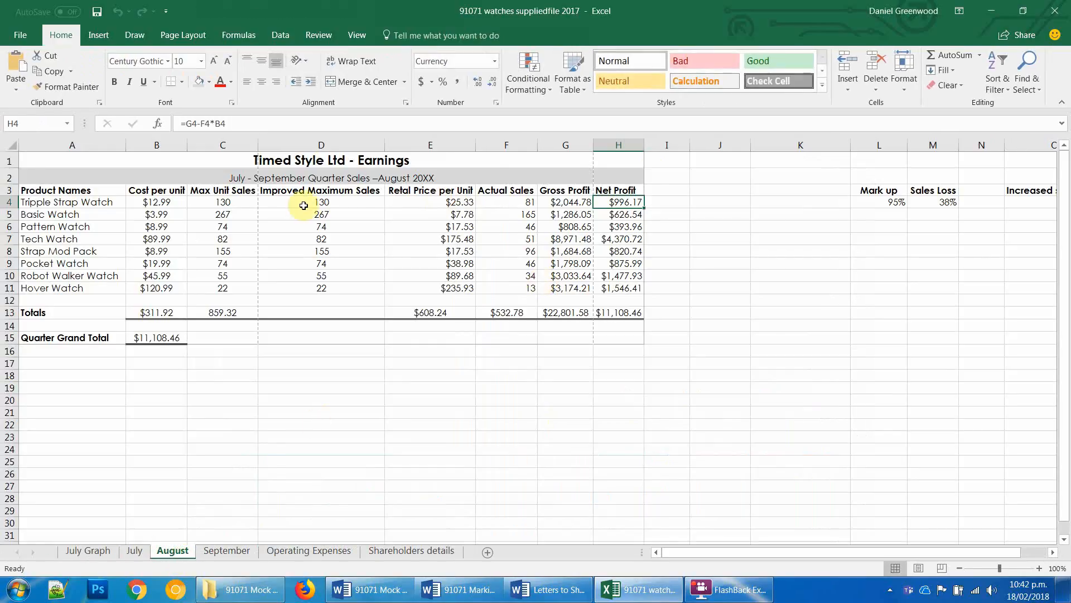
{"action": "left_click_drag", "start_coordinate": [73, 190], "coordinate": [65, 287]}
{"action": "left_click_drag", "start_coordinate": [547, 192], "coordinate": [609, 289]}
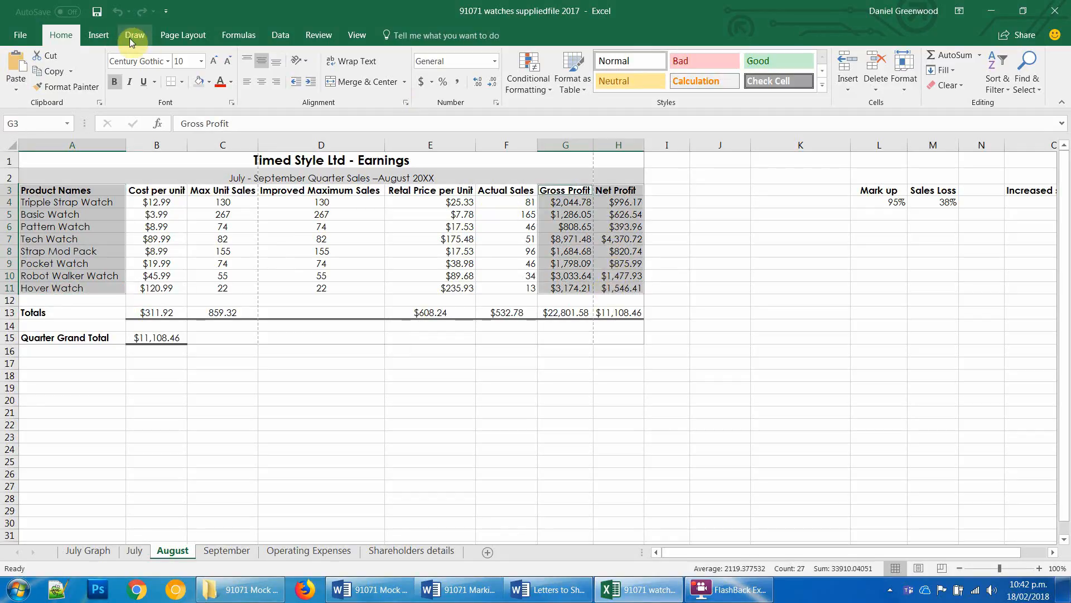
{"action": "left_click", "coordinate": [98, 34]}
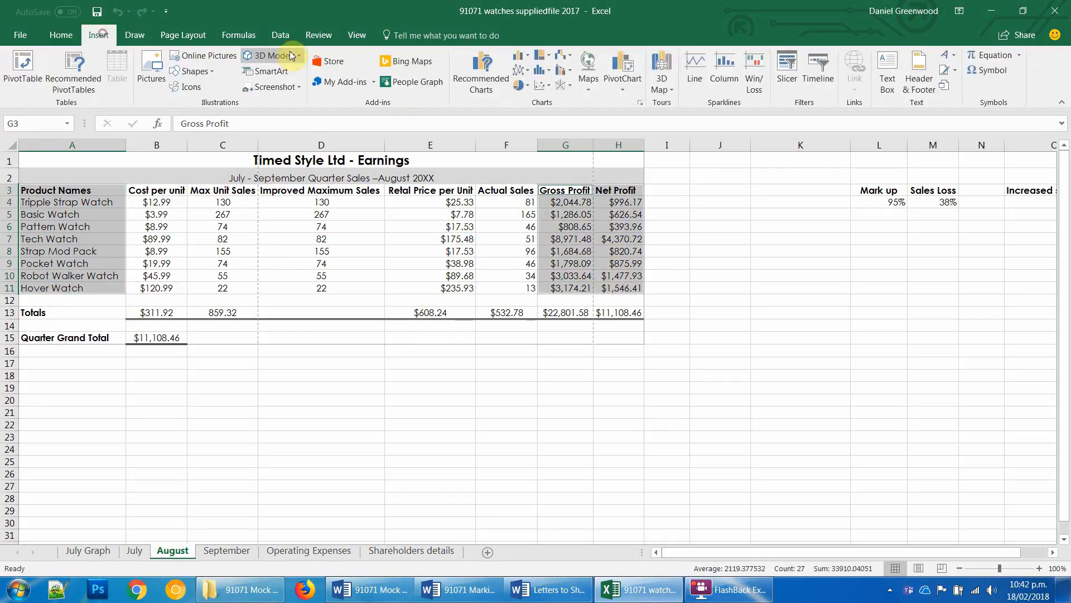
{"action": "left_click", "coordinate": [529, 62]}
{"action": "left_click", "coordinate": [527, 108]}
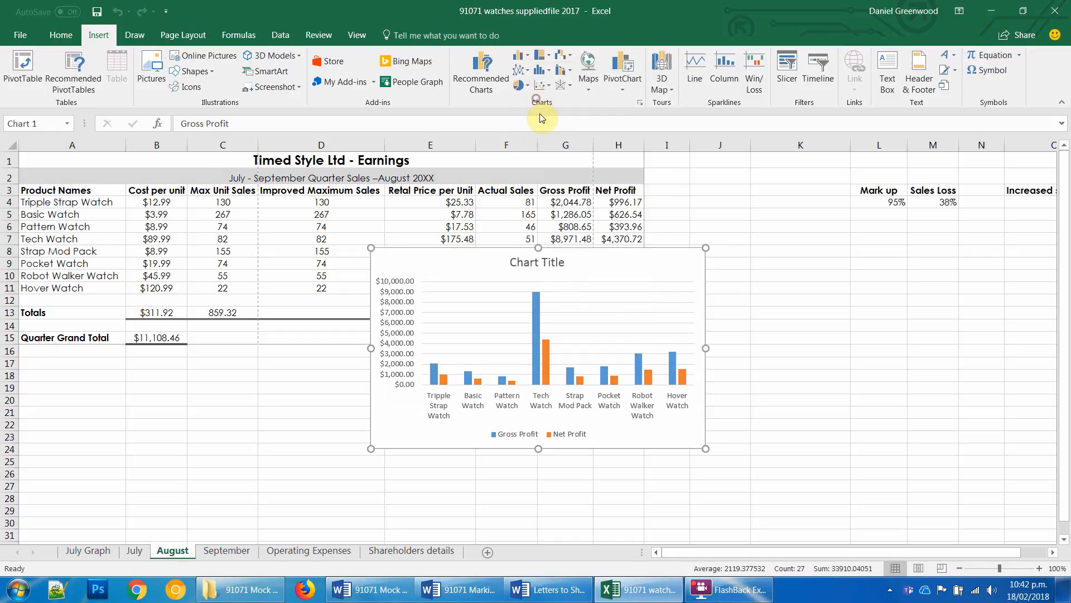
Step: Title the August chart "Unit sales for (August) of July – Sept Quarter"
{"action": "left_click", "coordinate": [536, 264]}
{"action": "double_click", "coordinate": [537, 264]}
{"action": "left_click_drag", "start_coordinate": [565, 263], "coordinate": [511, 268]}
{"action": "type", "text": "Unit sales for (month) of July – Sept Quarter"}
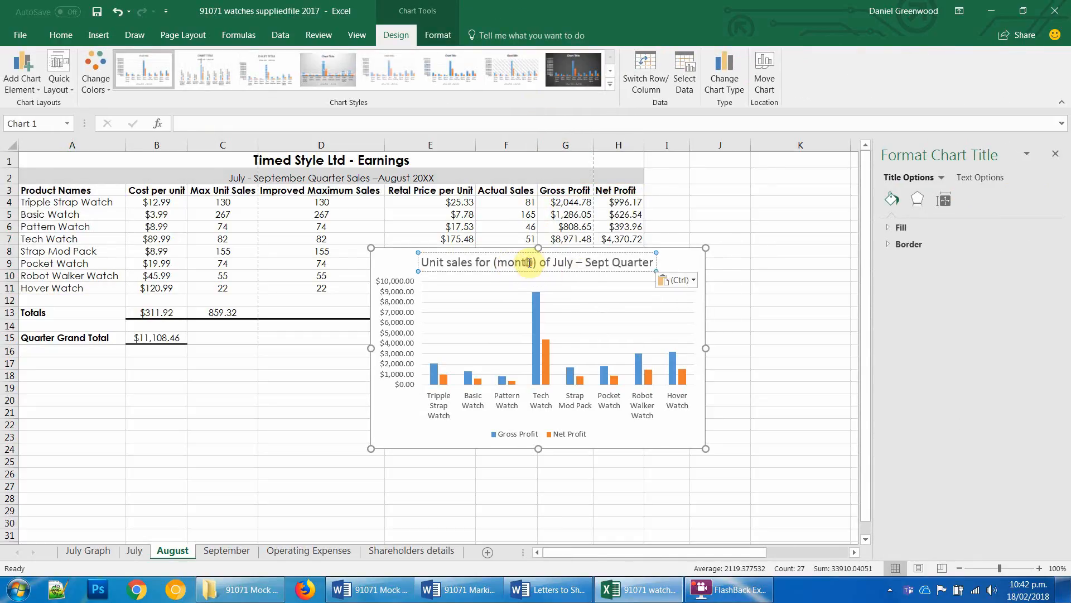
{"action": "type", "text": "August"}
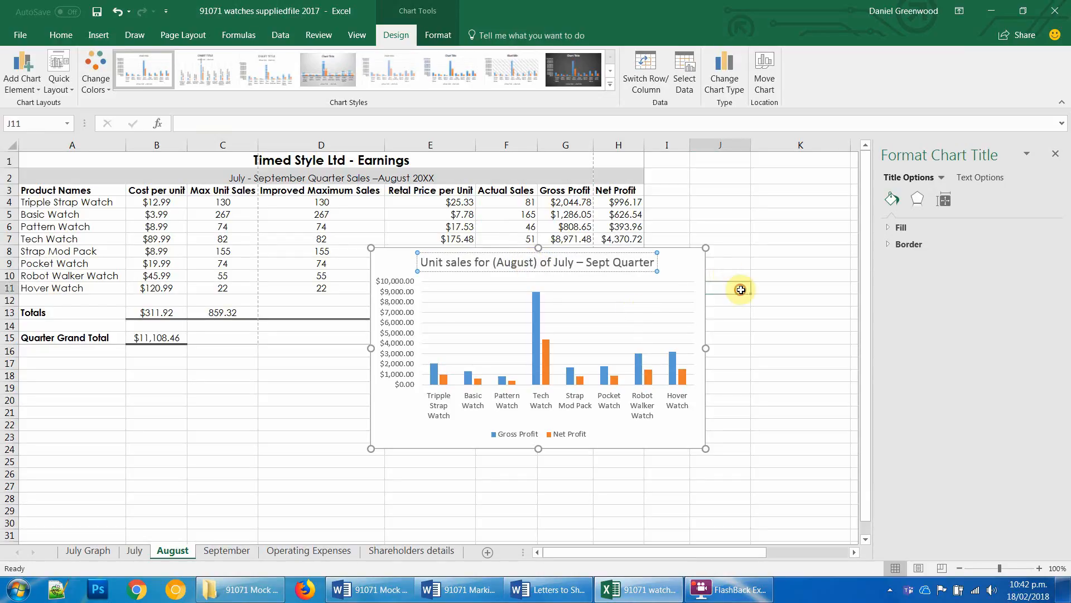
Step: Move the August chart to a new sheet named "August Graph"
{"action": "left_click", "coordinate": [677, 259]}
{"action": "right_click", "coordinate": [677, 258]}
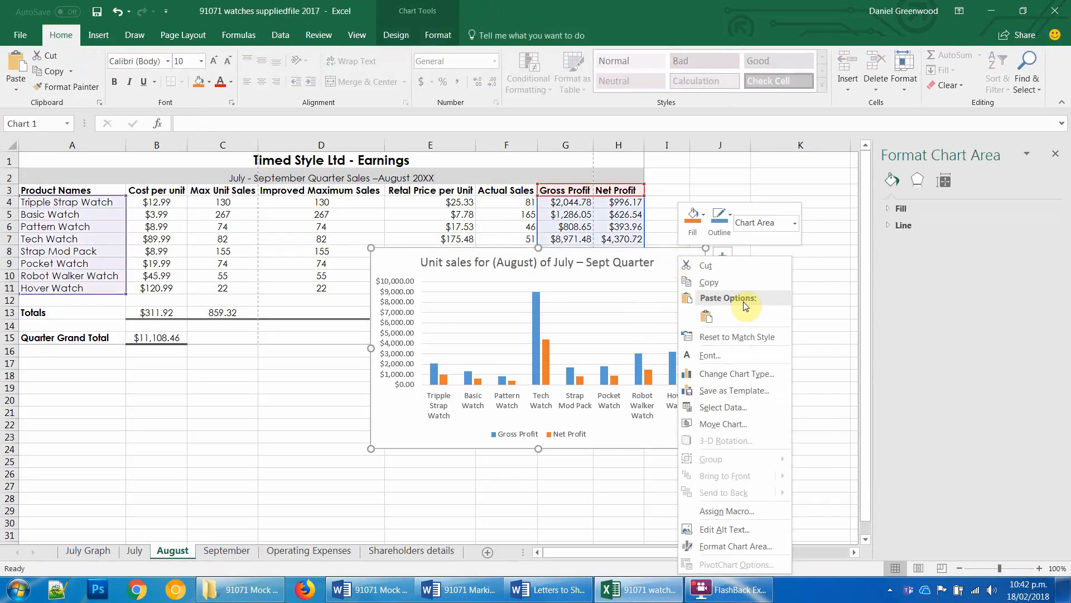
{"action": "left_click", "coordinate": [719, 425]}
{"action": "left_click", "coordinate": [711, 402]}
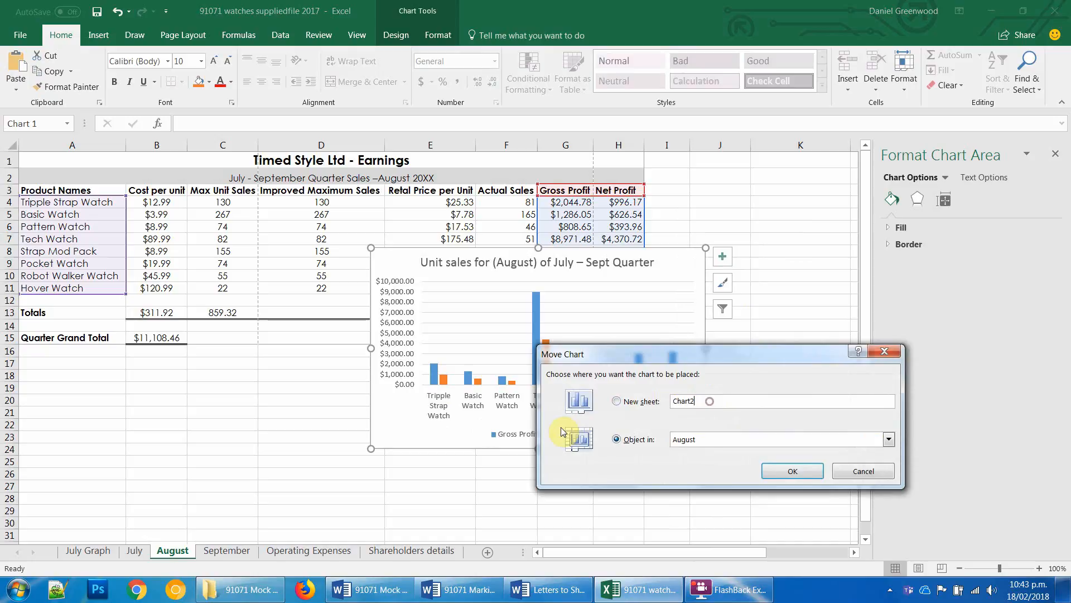
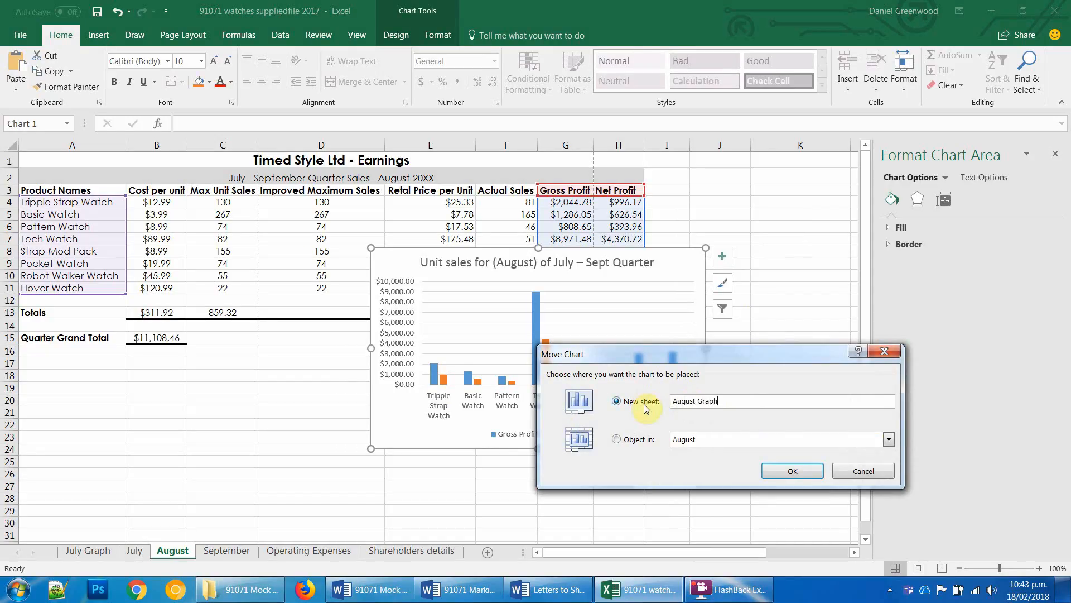
{"action": "left_click", "coordinate": [800, 471]}
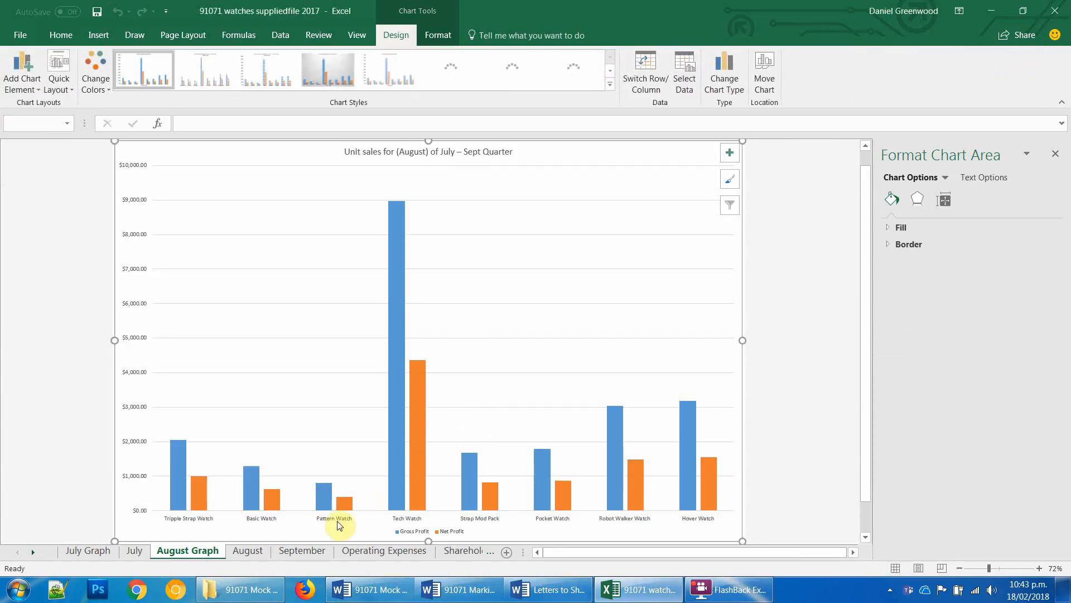
Step: Insert a 2-D clustered column chart on the September sheet from product names A3:A11 with Gross Profit and Net Profit in G3:H11
{"action": "left_click", "coordinate": [301, 551]}
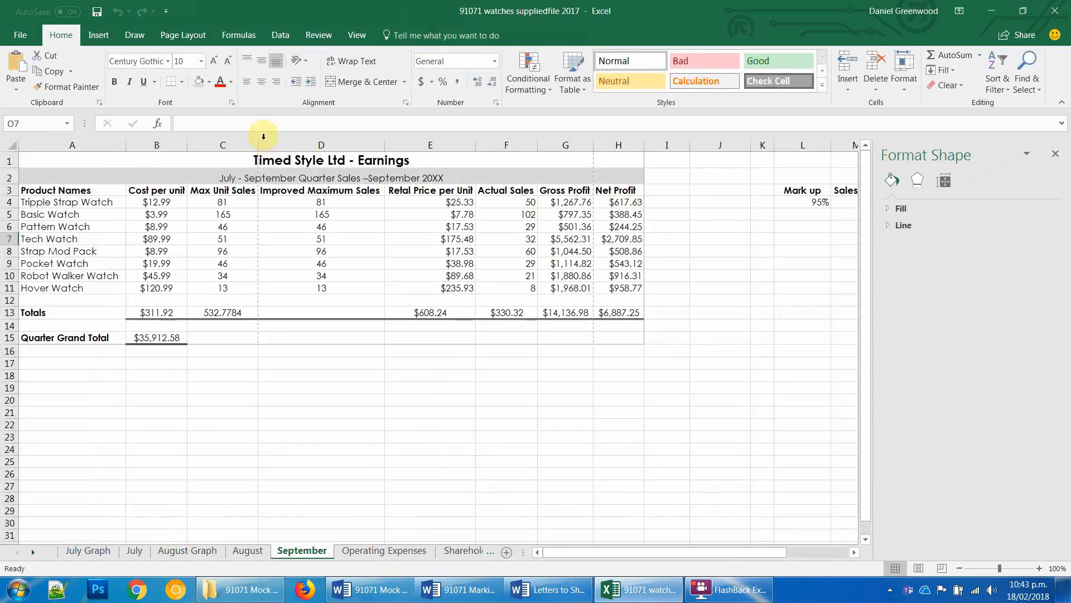
{"action": "left_click_drag", "start_coordinate": [57, 191], "coordinate": [48, 290]}
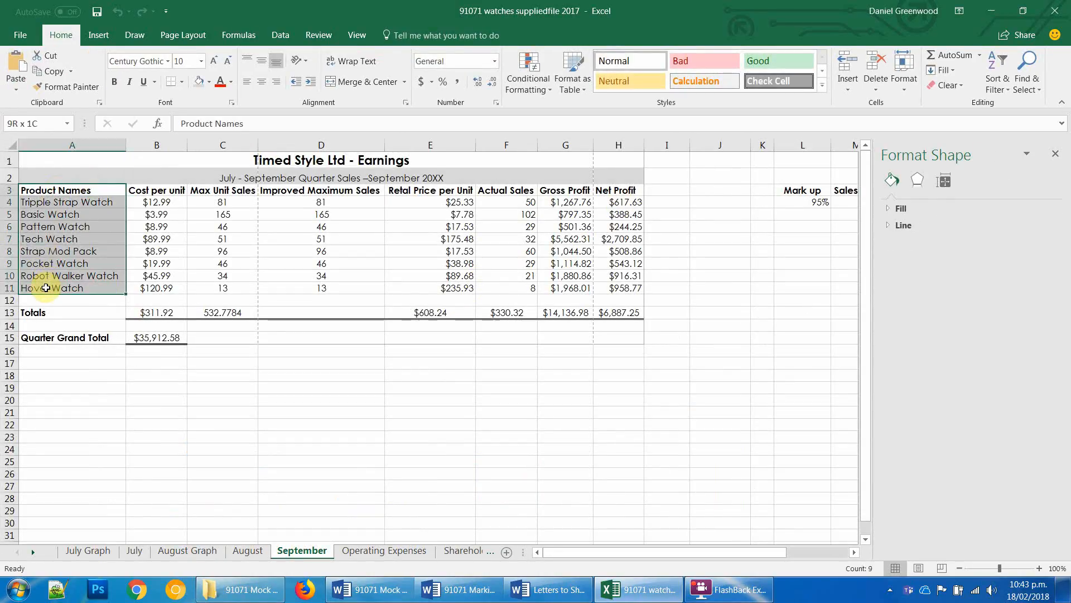
{"action": "left_click_drag", "start_coordinate": [562, 193], "coordinate": [608, 287]}
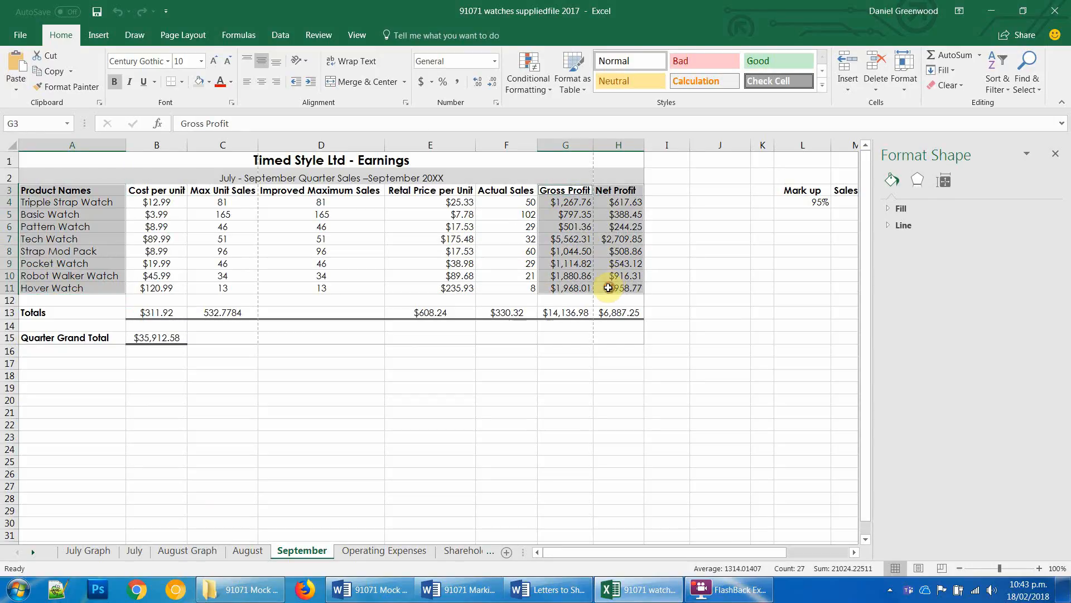
{"action": "left_click", "coordinate": [99, 35]}
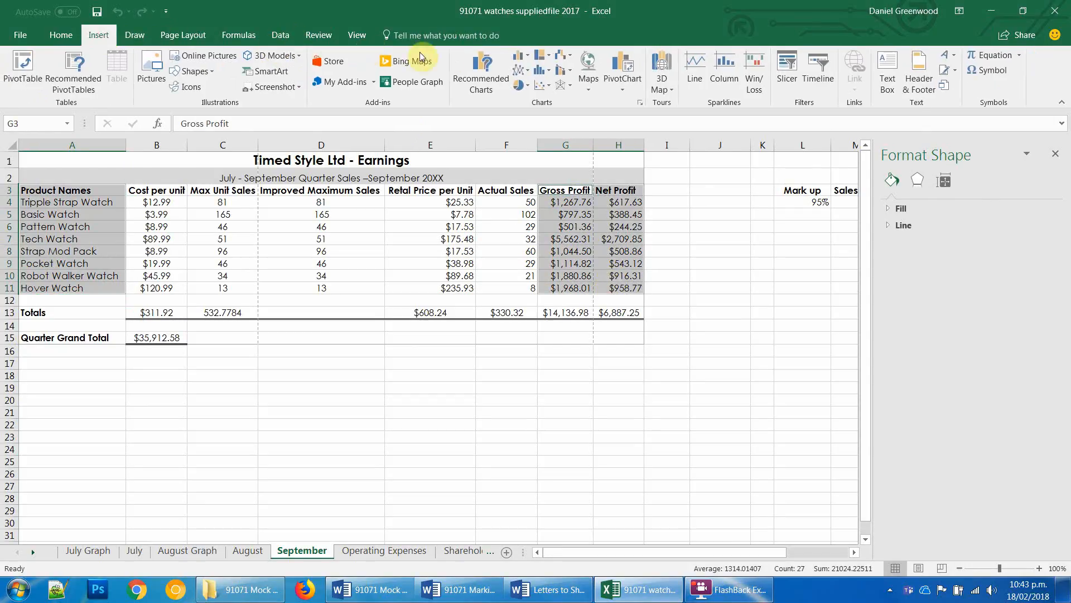
{"action": "left_click", "coordinate": [531, 60]}
{"action": "left_click", "coordinate": [539, 118]}
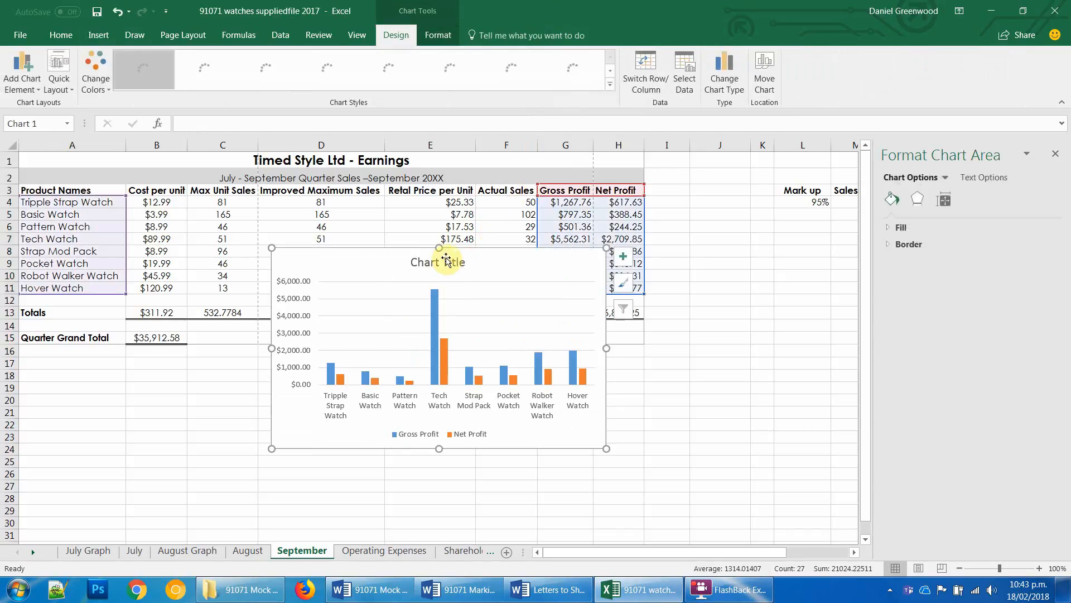
Step: Title the September chart "Unit sales for (September) of July – Sept Quarter"
{"action": "left_click", "coordinate": [446, 260]}
{"action": "left_click_drag", "start_coordinate": [466, 263], "coordinate": [400, 268]}
{"action": "type", "text": "Unit sales for (month) of July – Sept Quarter"}
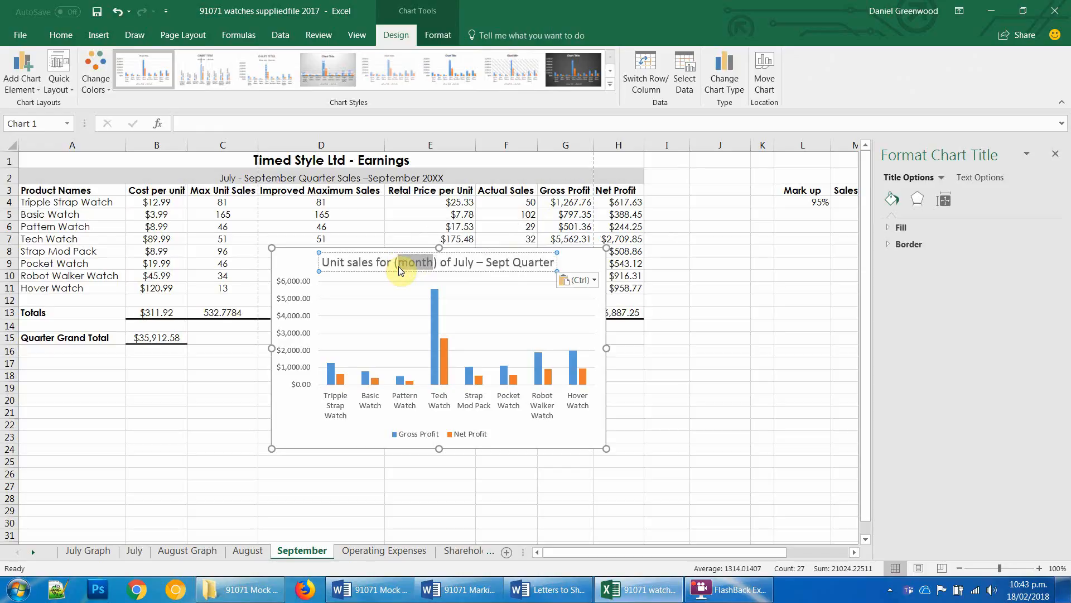
{"action": "type", "text": "September"}
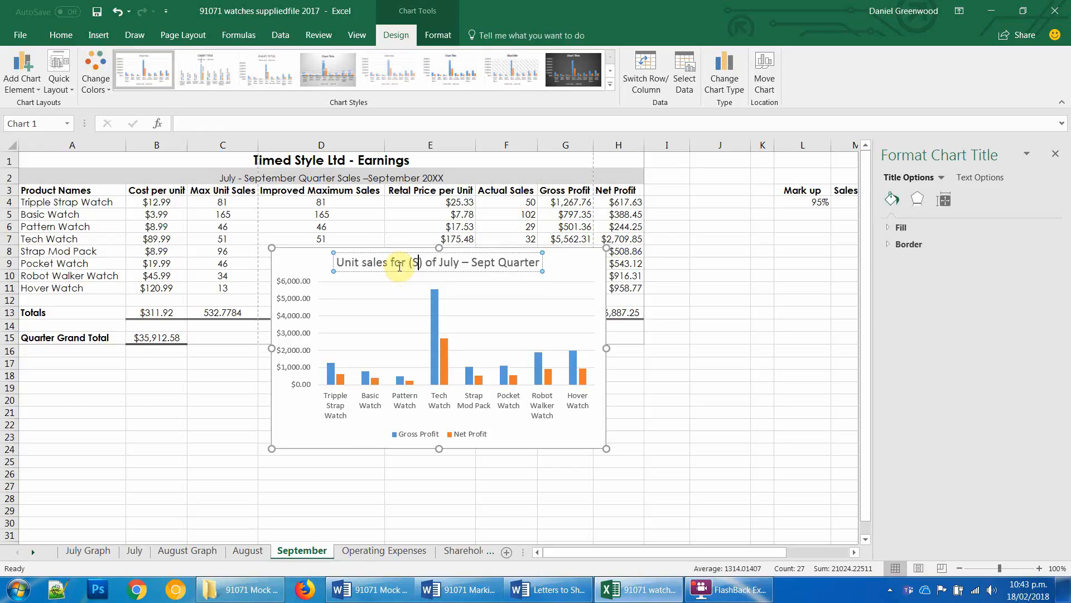
{"action": "key", "text": "BackSpace"}
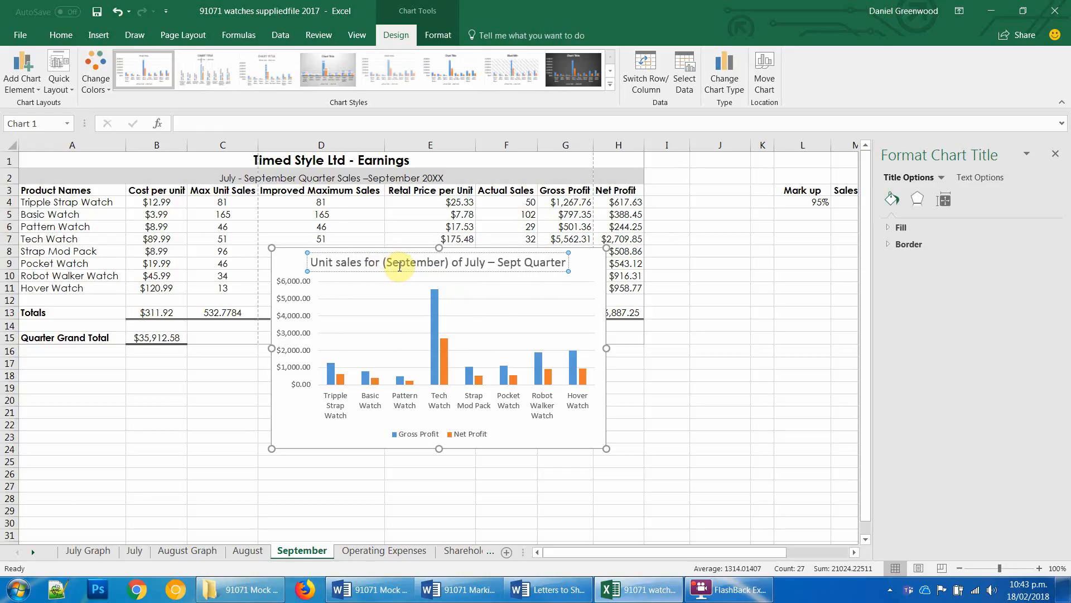
{"action": "left_click", "coordinate": [687, 337]}
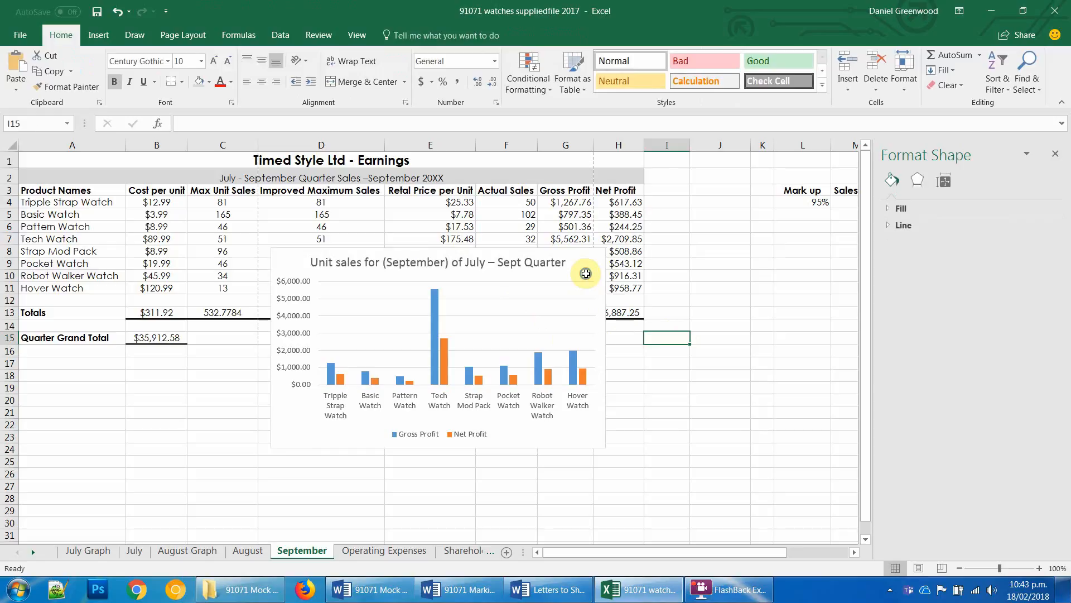
Step: Move the September chart to a new sheet named "September Graph"
{"action": "right_click", "coordinate": [589, 259]}
{"action": "left_click", "coordinate": [631, 424]}
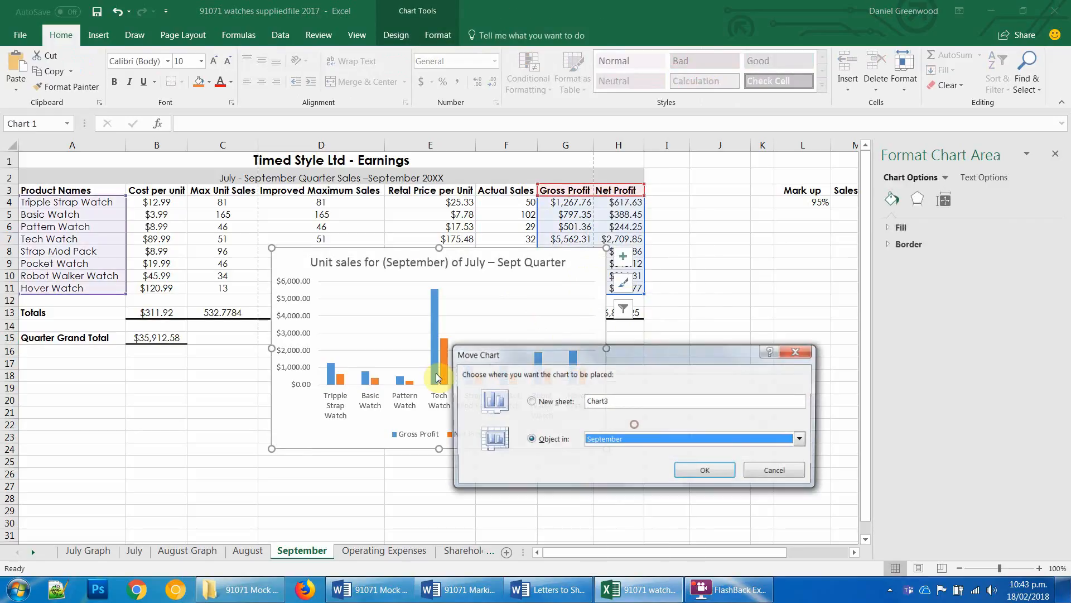
{"action": "left_click", "coordinate": [534, 402]}
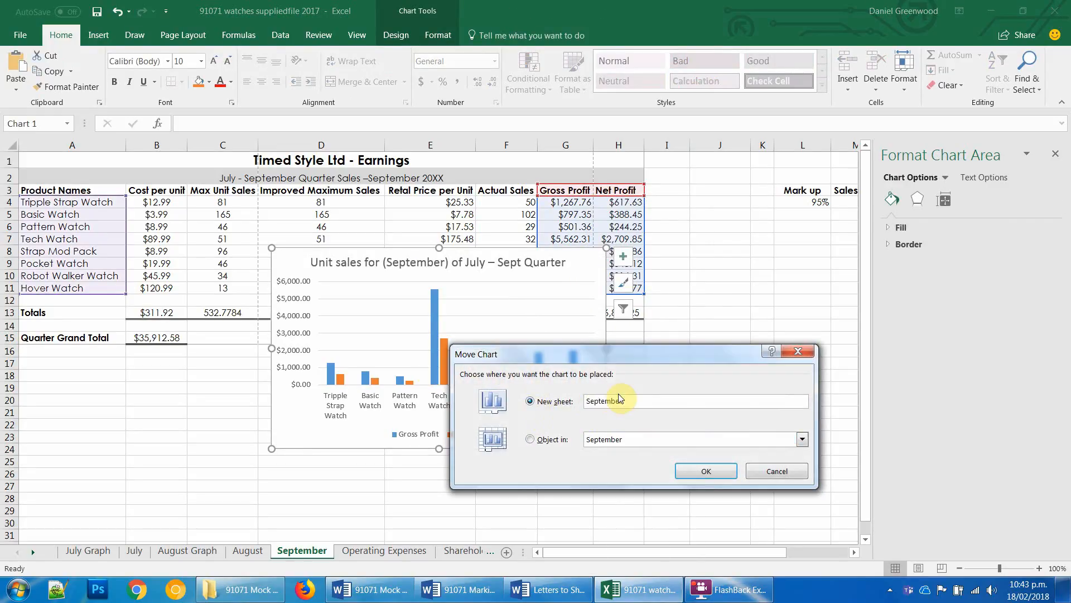
{"action": "left_click", "coordinate": [705, 472]}
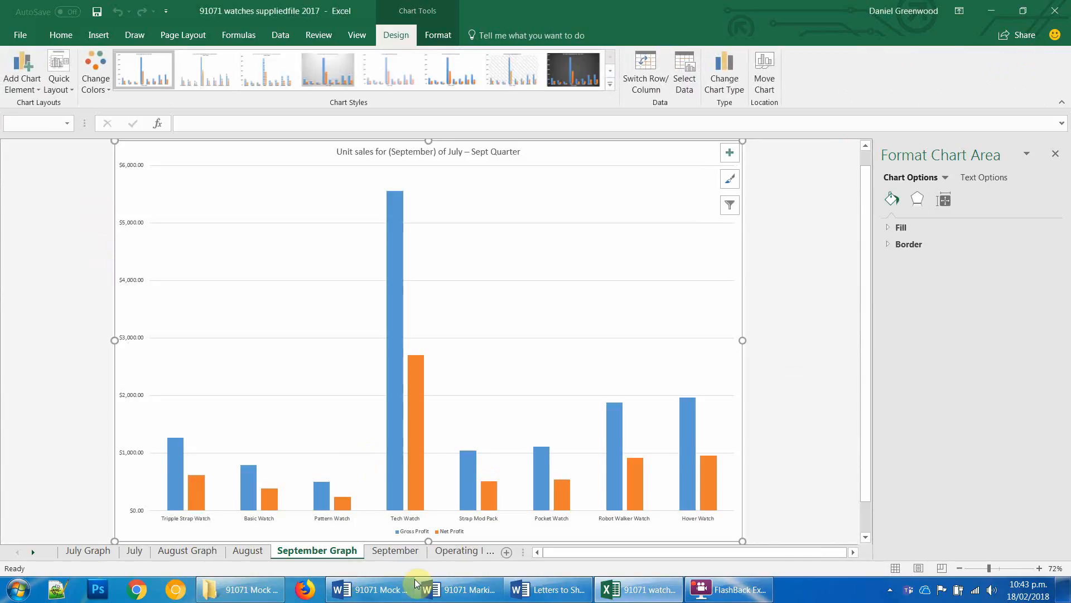
Step: Switch to the shareholders letter in Word and replace the "Student Name" placeholder with DGD and the date placeholder with 18/2/18
{"action": "left_click", "coordinate": [549, 590]}
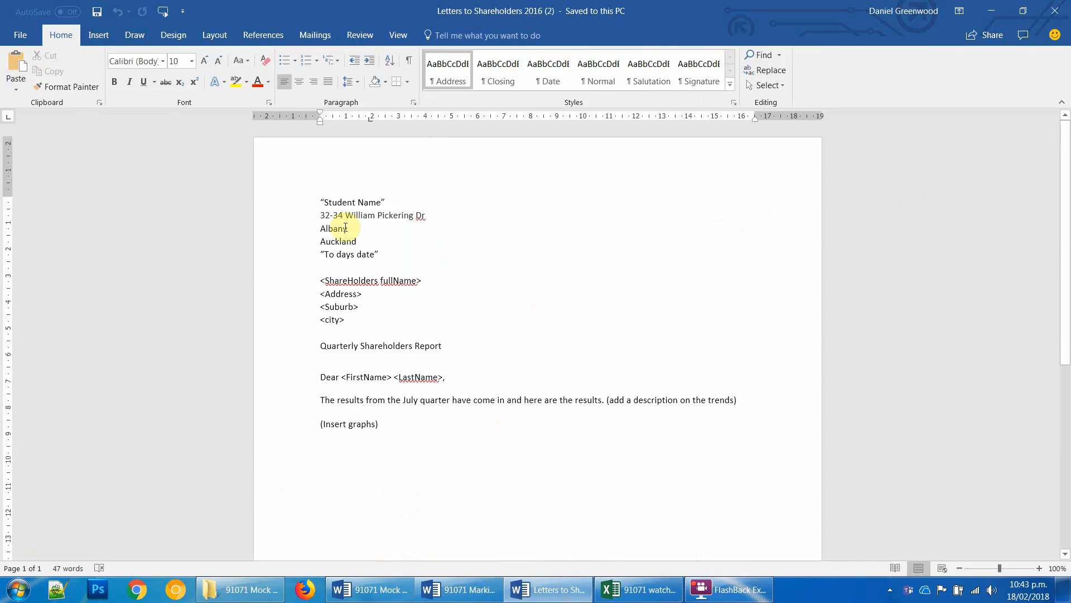
{"action": "left_click_drag", "start_coordinate": [385, 200], "coordinate": [313, 201]}
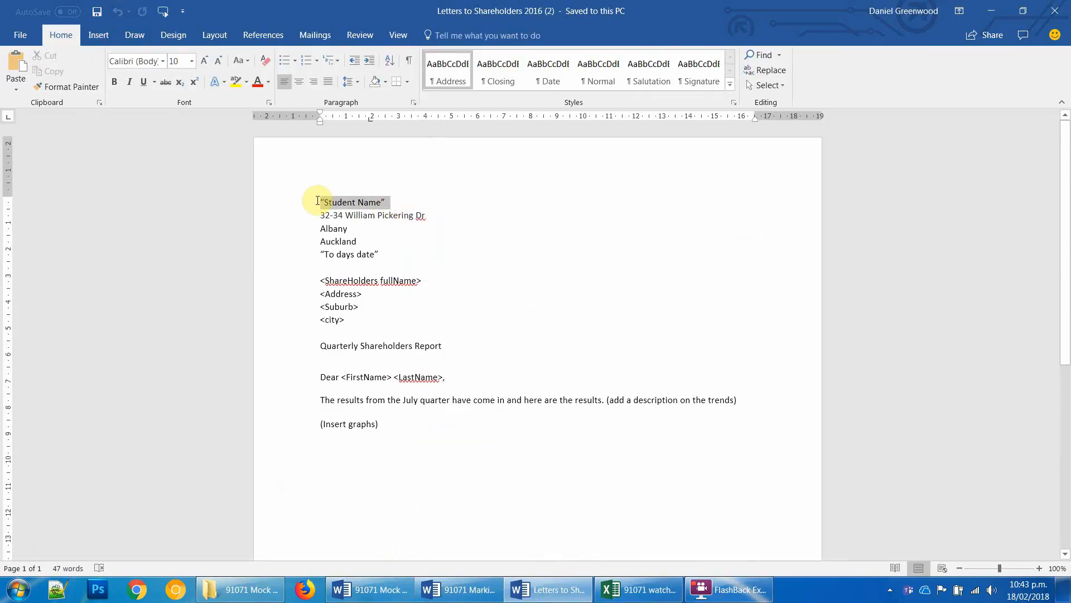
{"action": "type", "text": "DGD"}
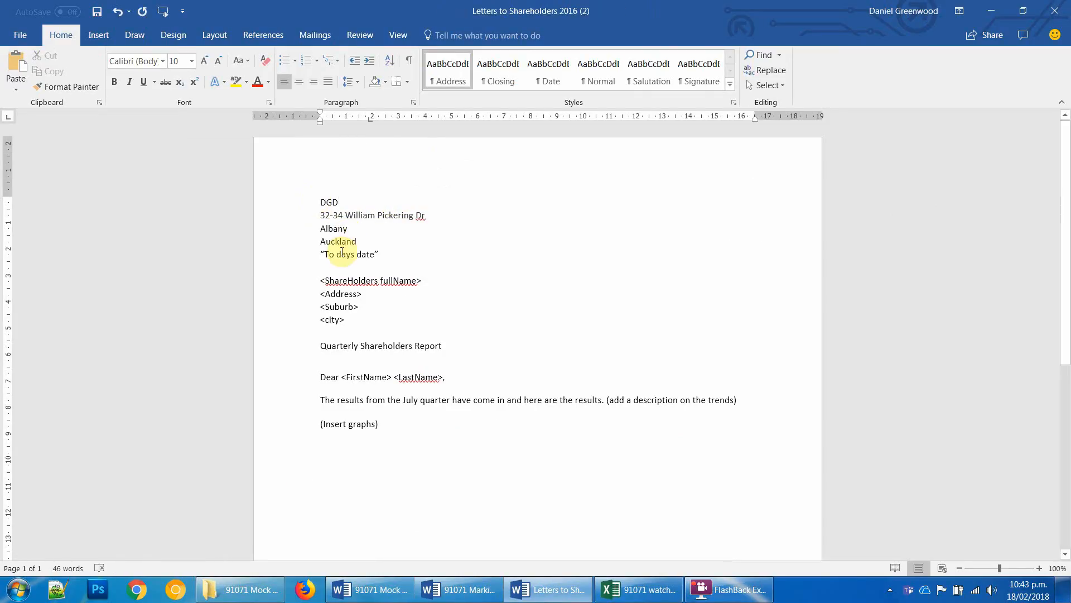
{"action": "left_click_drag", "start_coordinate": [382, 254], "coordinate": [320, 259]}
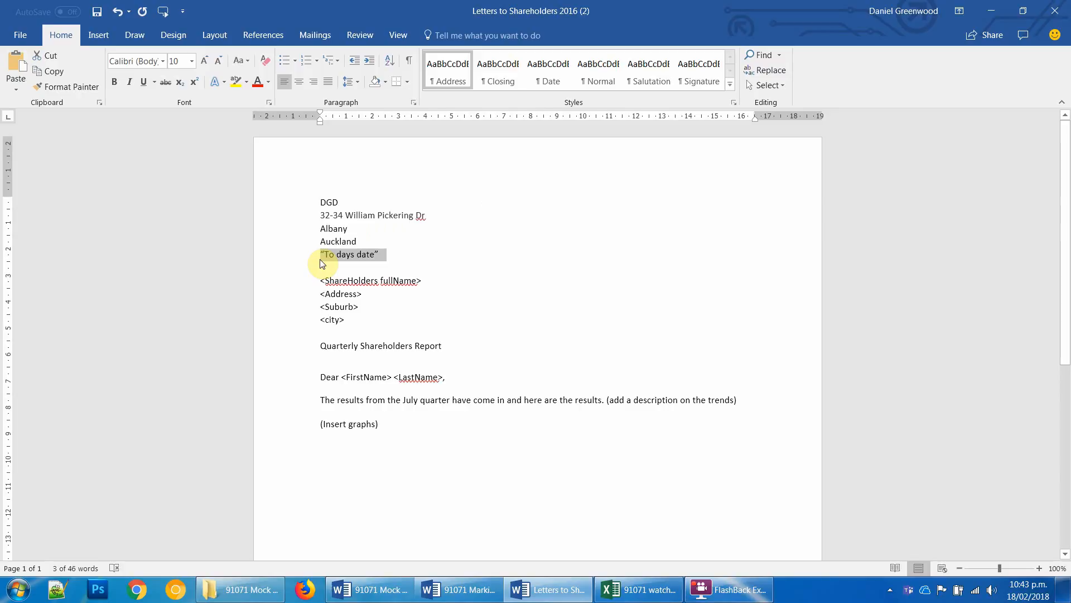
{"action": "type", "text": "18/2/18"}
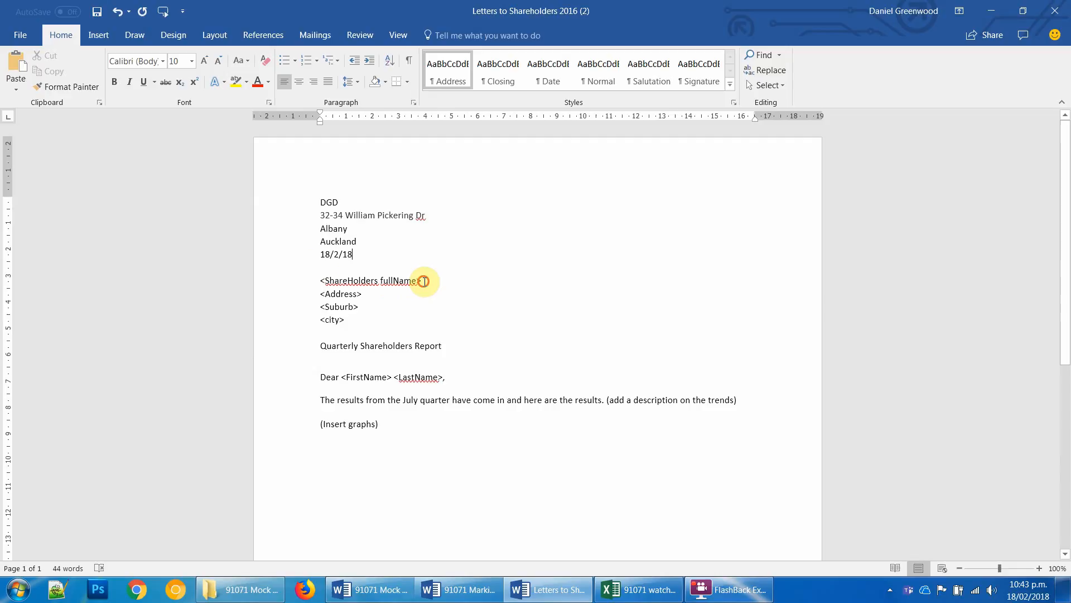
Step: Remove the <ShareHolders fullName> placeholder, keeping an empty line above <Address>
{"action": "left_click_drag", "start_coordinate": [424, 280], "coordinate": [322, 284]}
{"action": "key", "text": "Delete"}
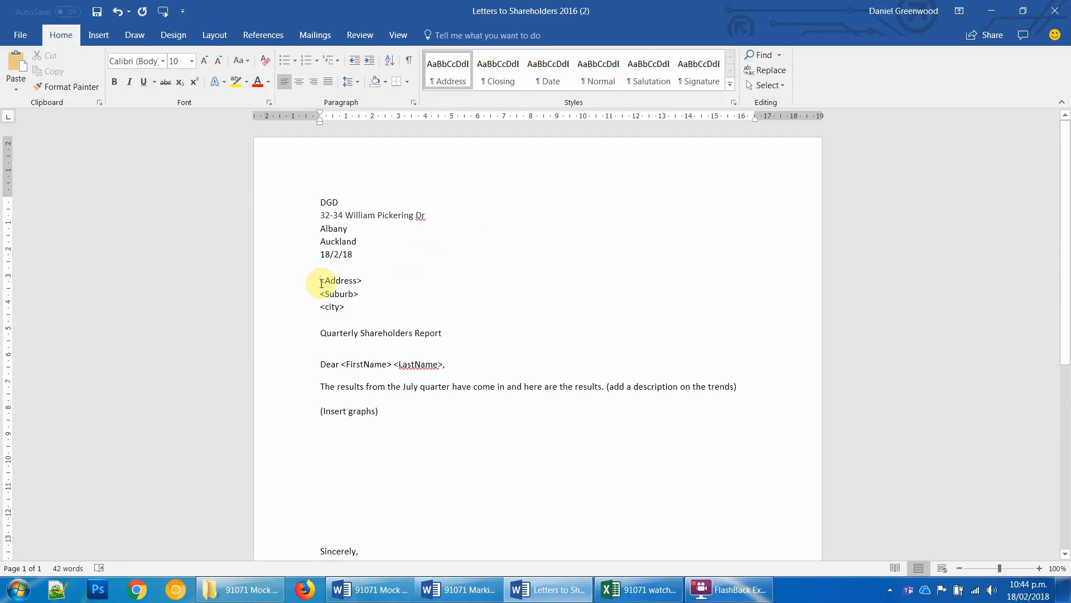
{"action": "key", "text": "Return"}
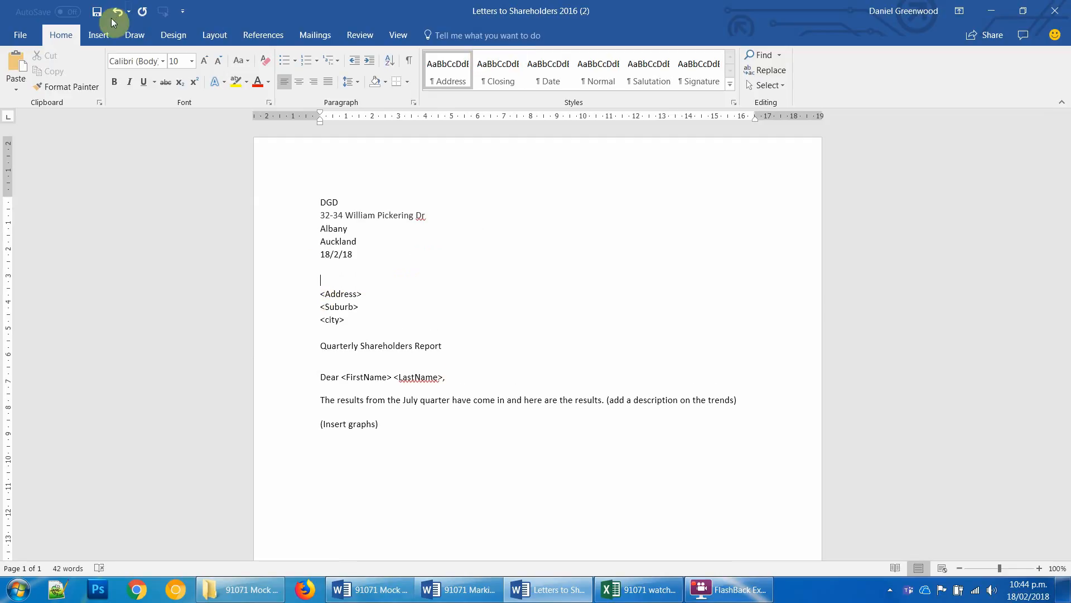
Step: Switch to the Excel watches workbook, close the Format Shape pane and save a copy named "91071 watches suppliedfile 2017 DGD"
{"action": "left_click", "coordinate": [638, 590]}
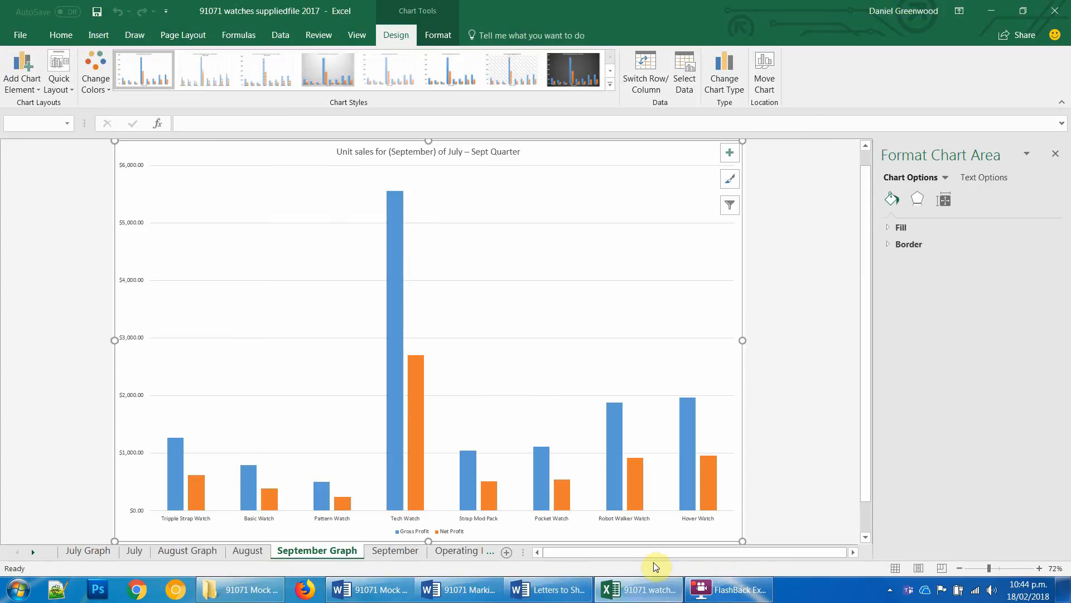
{"action": "scroll", "coordinate": [650, 562], "scroll_direction": "up", "scroll_amount": 4}
{"action": "scroll", "coordinate": [651, 562], "scroll_direction": "down", "scroll_amount": 1}
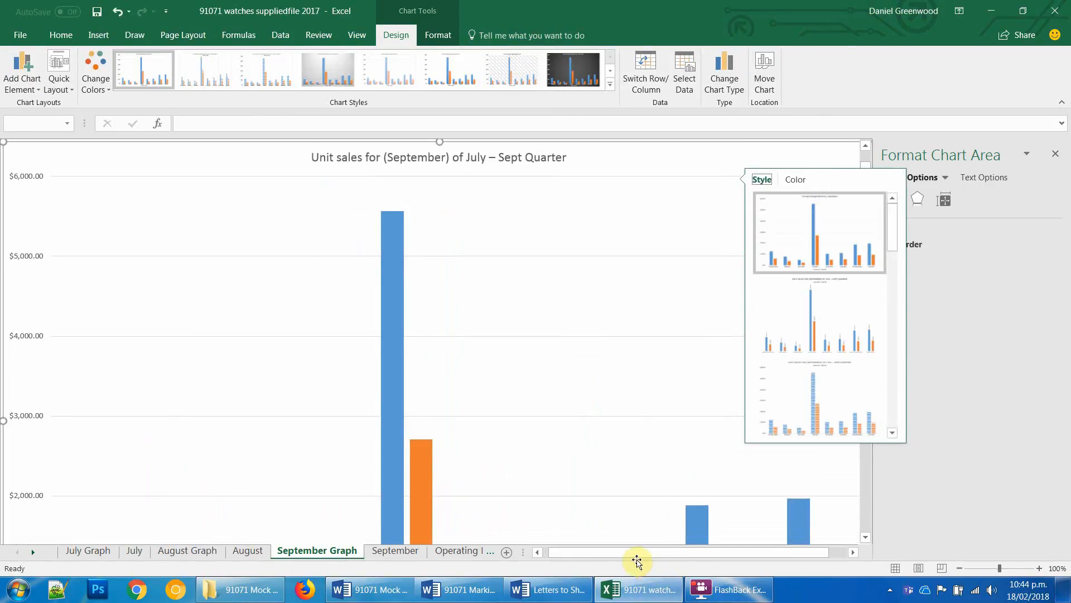
{"action": "left_click", "coordinate": [390, 550]}
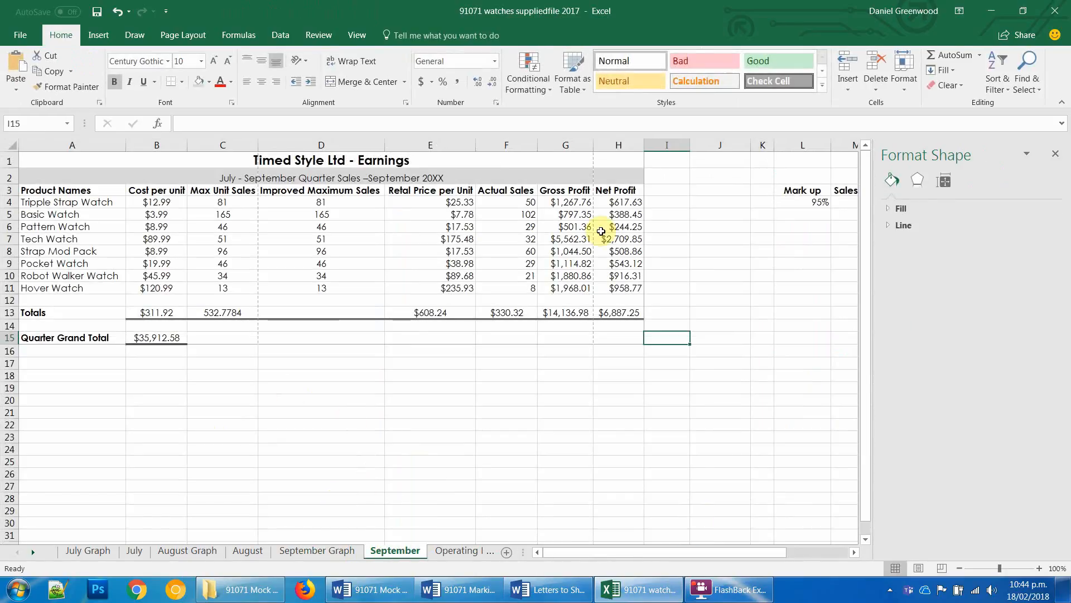
{"action": "left_click", "coordinate": [1056, 155]}
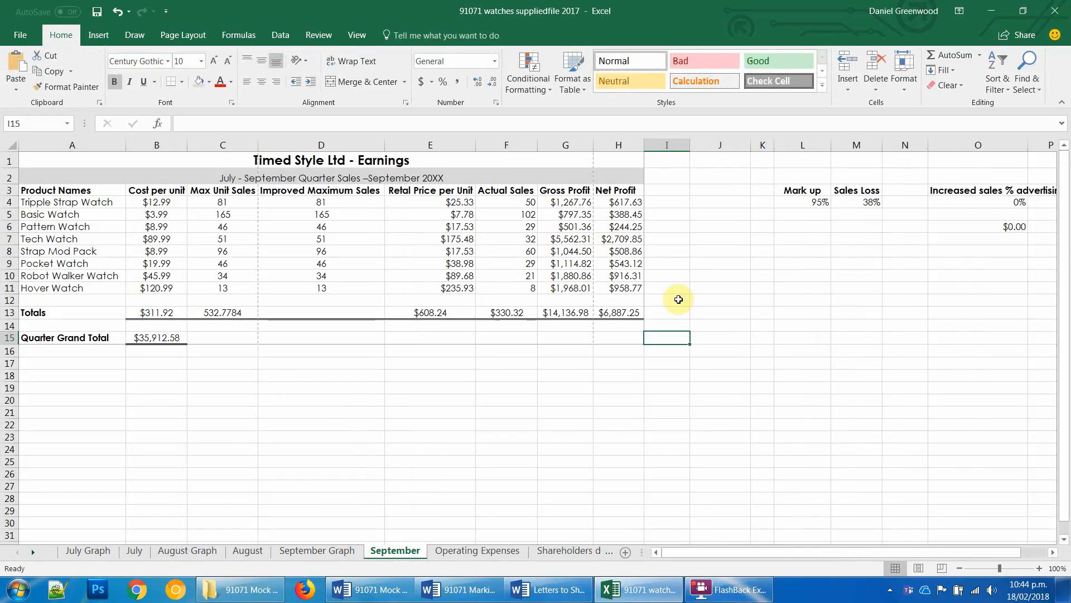
{"action": "left_click", "coordinate": [20, 34]}
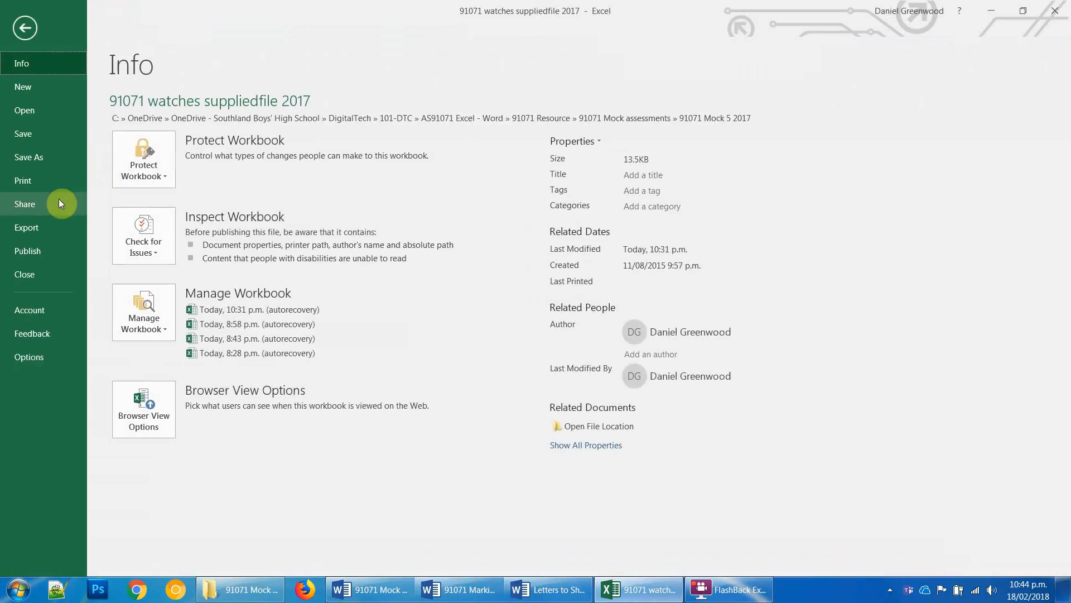
{"action": "left_click", "coordinate": [47, 159]}
{"action": "left_click", "coordinate": [515, 119]}
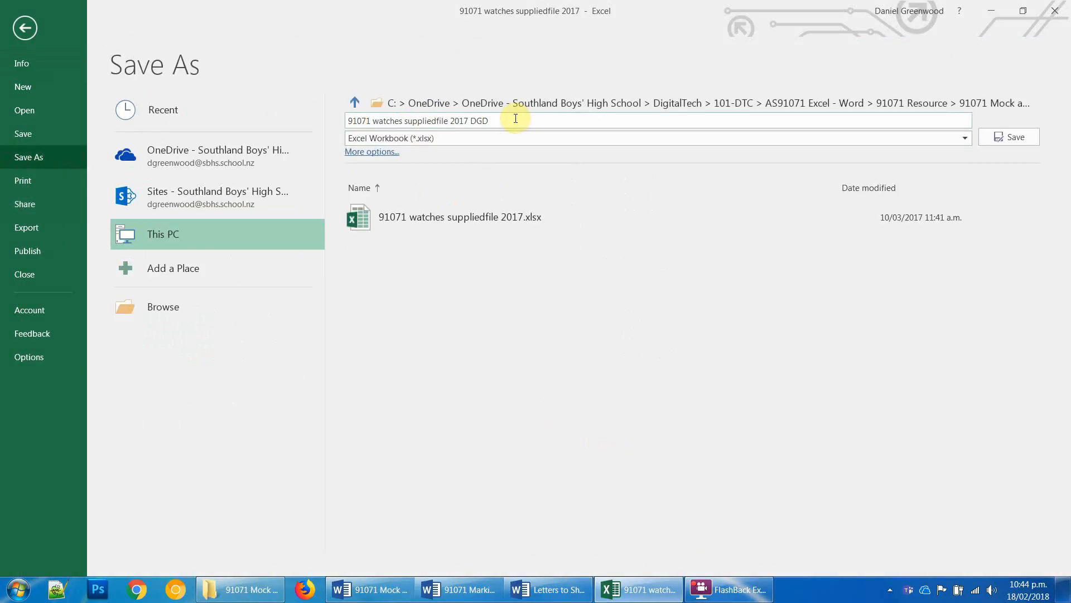
{"action": "type", "text": "DGD"}
{"action": "key", "text": "Return"}
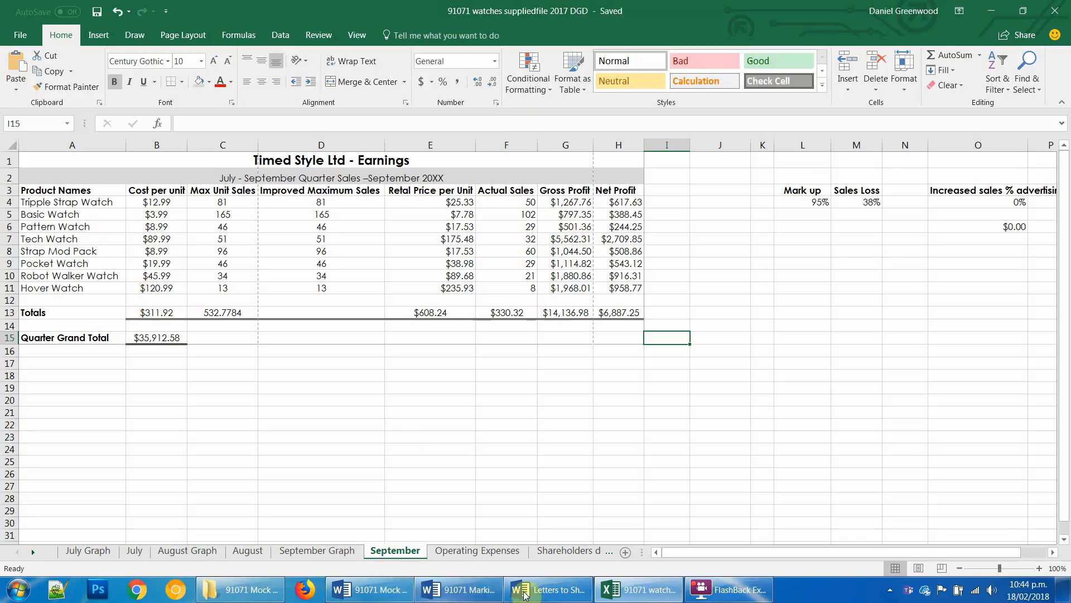
Step: Return to the Word shareholders letter and browse for an existing mail merge recipient list in the "91071 Mock 5 2017" folder
{"action": "left_click", "coordinate": [546, 594]}
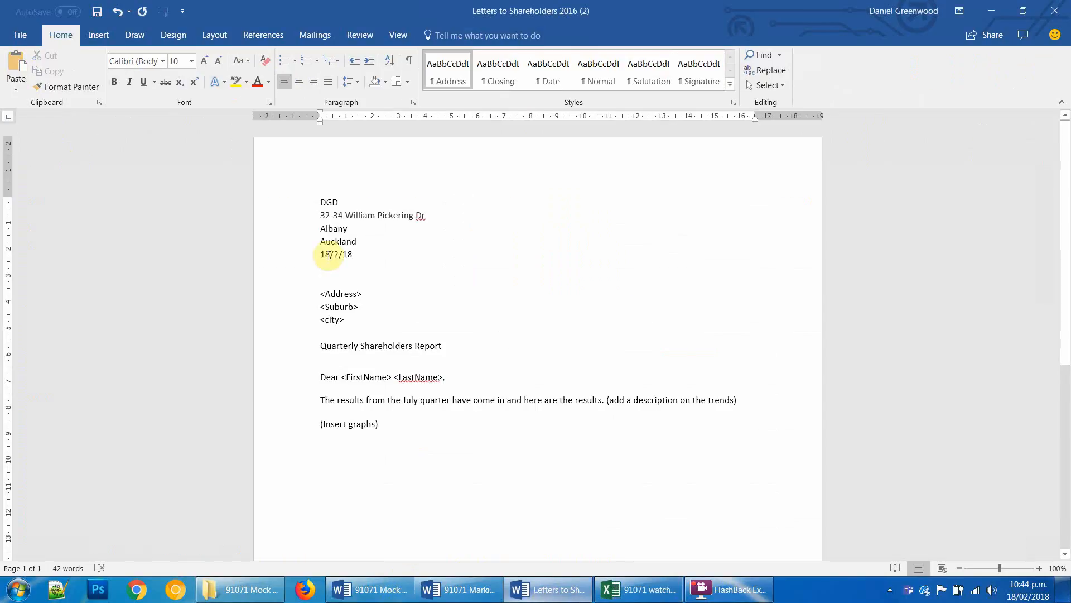
{"action": "left_click", "coordinate": [312, 34]}
{"action": "left_click", "coordinate": [143, 76]}
{"action": "left_click", "coordinate": [154, 122]}
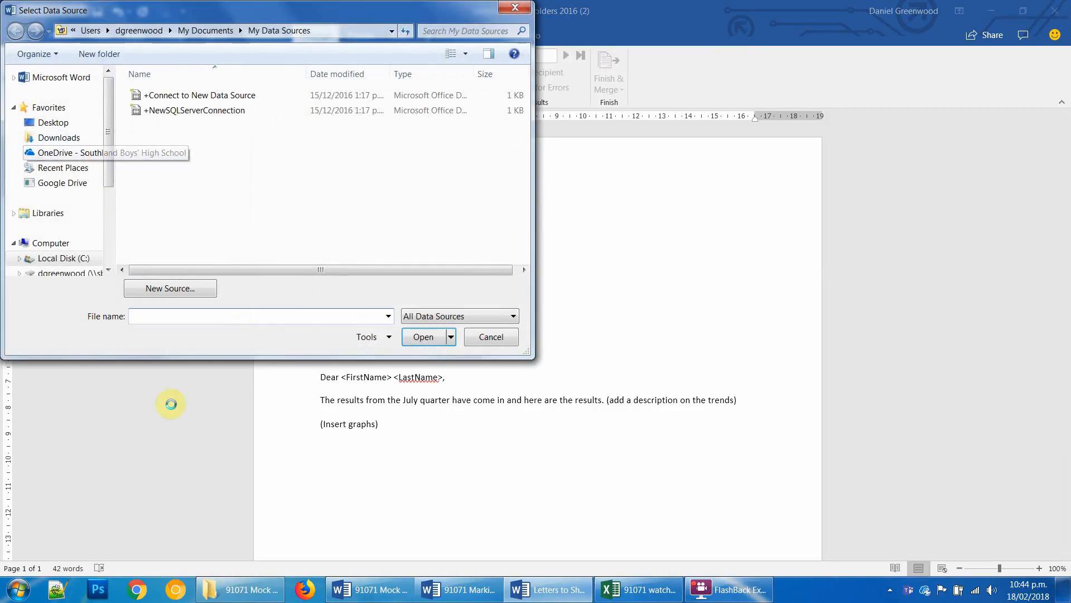
{"action": "left_click", "coordinate": [240, 589]}
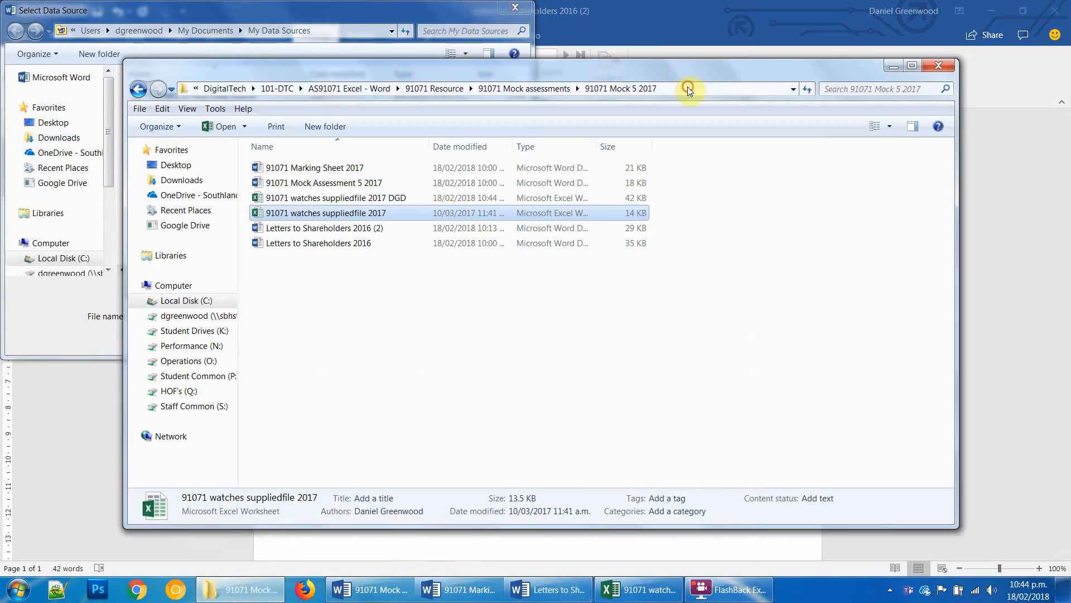
{"action": "left_click", "coordinate": [688, 89]}
{"action": "left_click", "coordinate": [341, 29]}
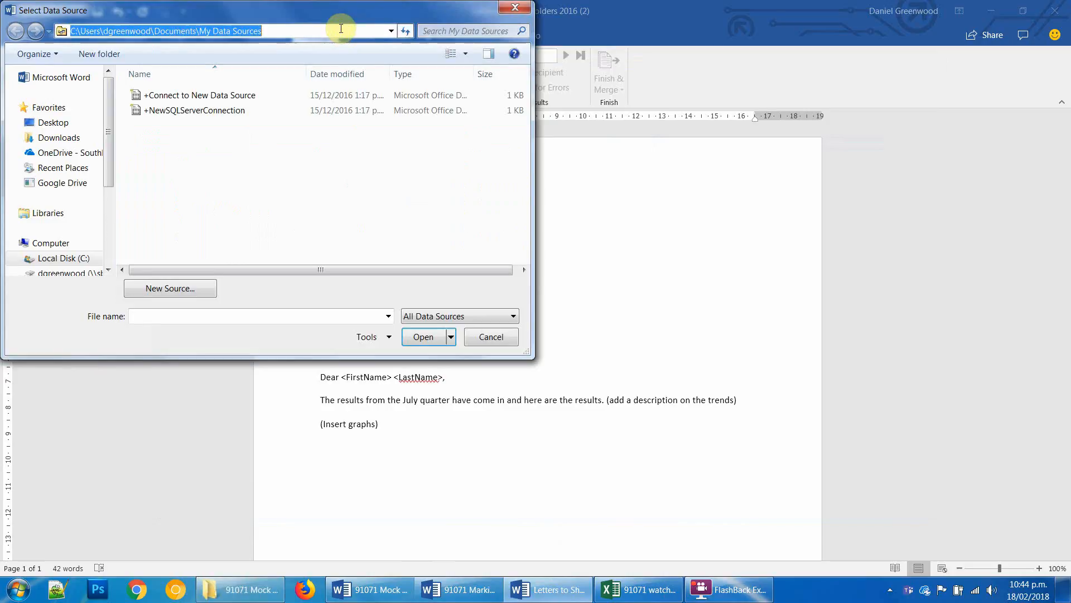
{"action": "key", "text": "ctrl+v"}
{"action": "key", "text": "Return"}
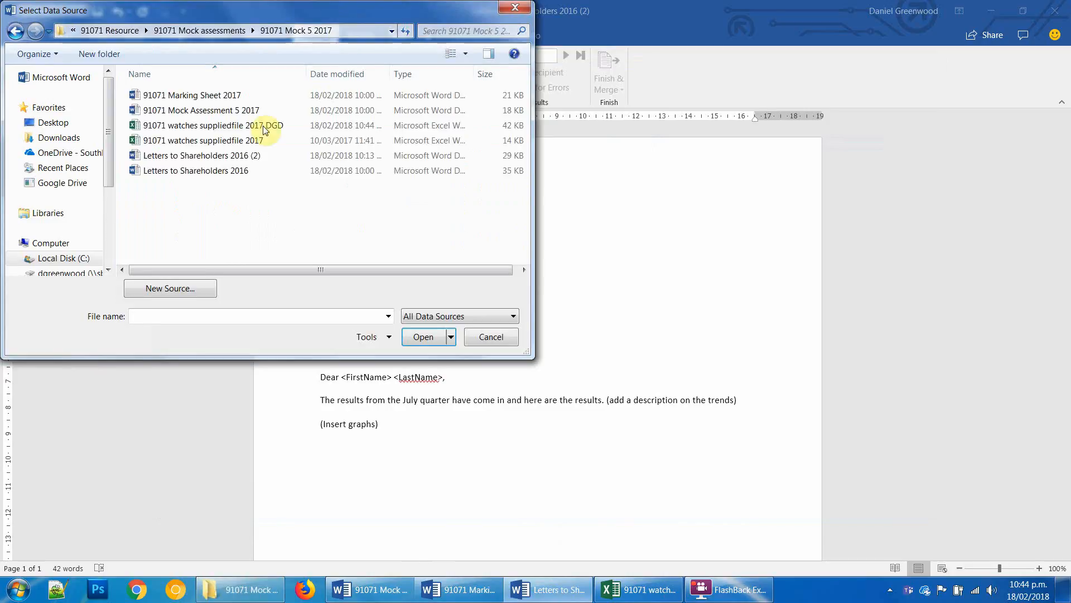
Step: Use the shareholders sheet of "91071 watches suppliedfile 2017 DGD" as the recipient list, keeping its first row as column headers
{"action": "double_click", "coordinate": [234, 125]}
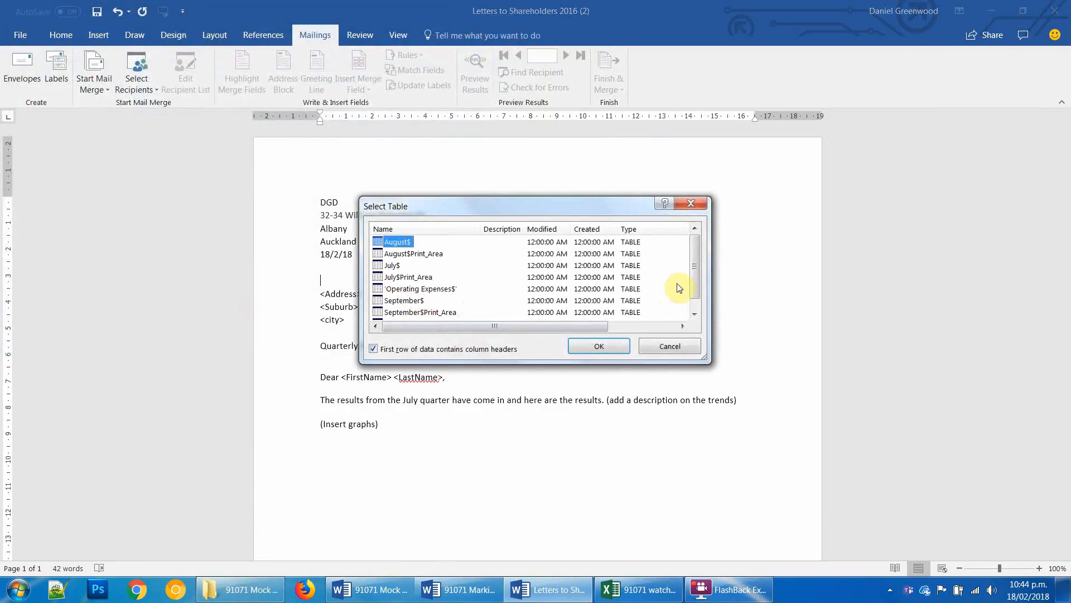
{"action": "left_click_drag", "start_coordinate": [694, 253], "coordinate": [697, 298]}
{"action": "double_click", "coordinate": [406, 314]}
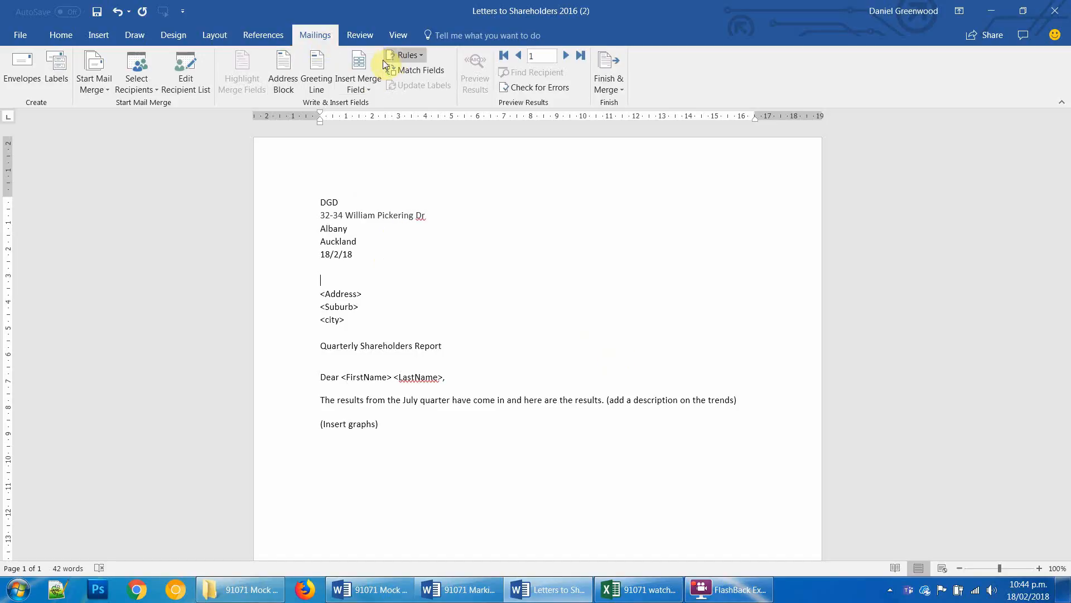
Step: Insert the First_Name and last_Name merge fields, separated by a space, on the empty line above <Address>
{"action": "left_click", "coordinate": [371, 89]}
{"action": "left_click", "coordinate": [380, 103]}
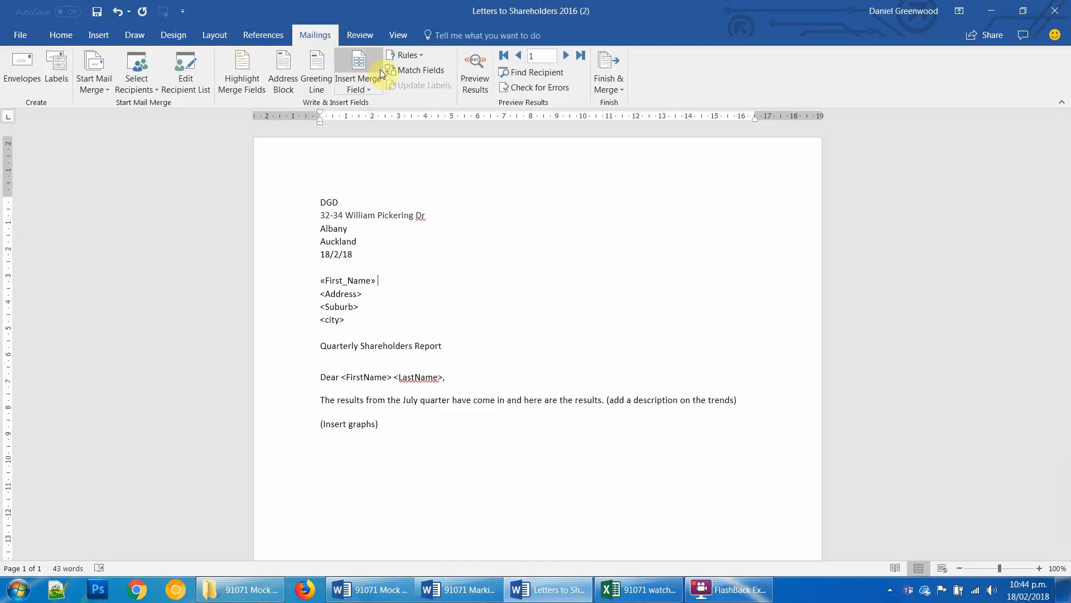
{"action": "left_click", "coordinate": [376, 86]}
{"action": "left_click", "coordinate": [382, 119]}
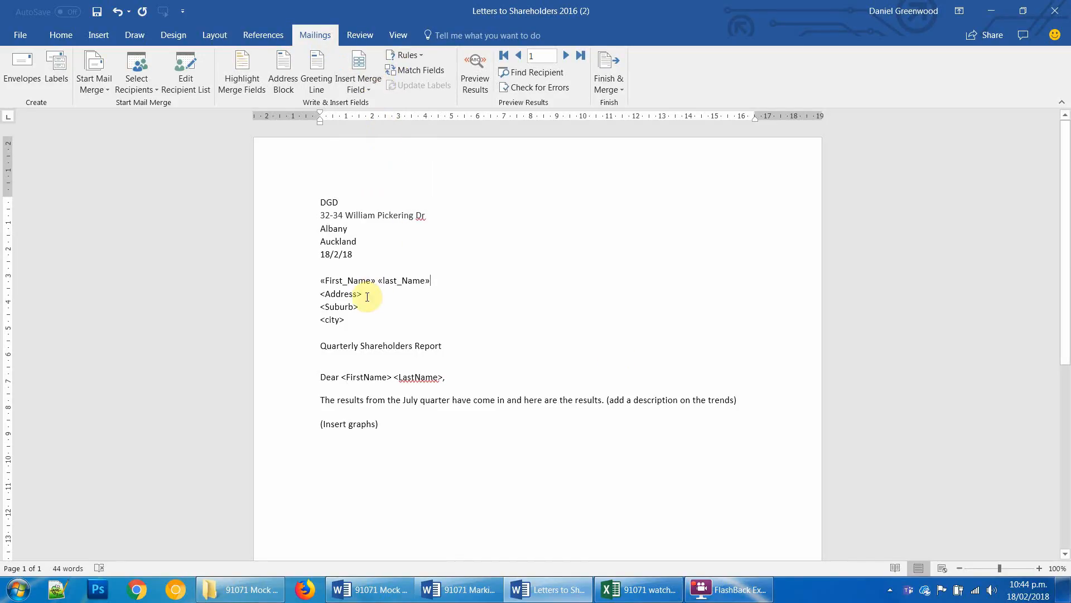
Step: Replace the <Address> placeholder with the Street_Address merge field on its own line
{"action": "left_click_drag", "start_coordinate": [364, 296], "coordinate": [321, 294]}
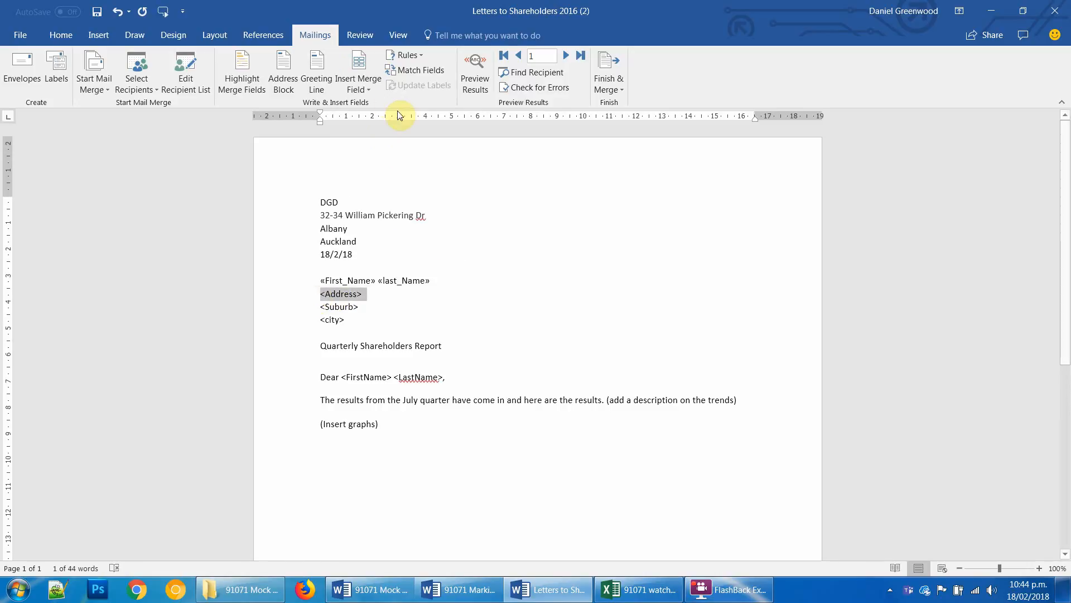
{"action": "left_click", "coordinate": [369, 93]}
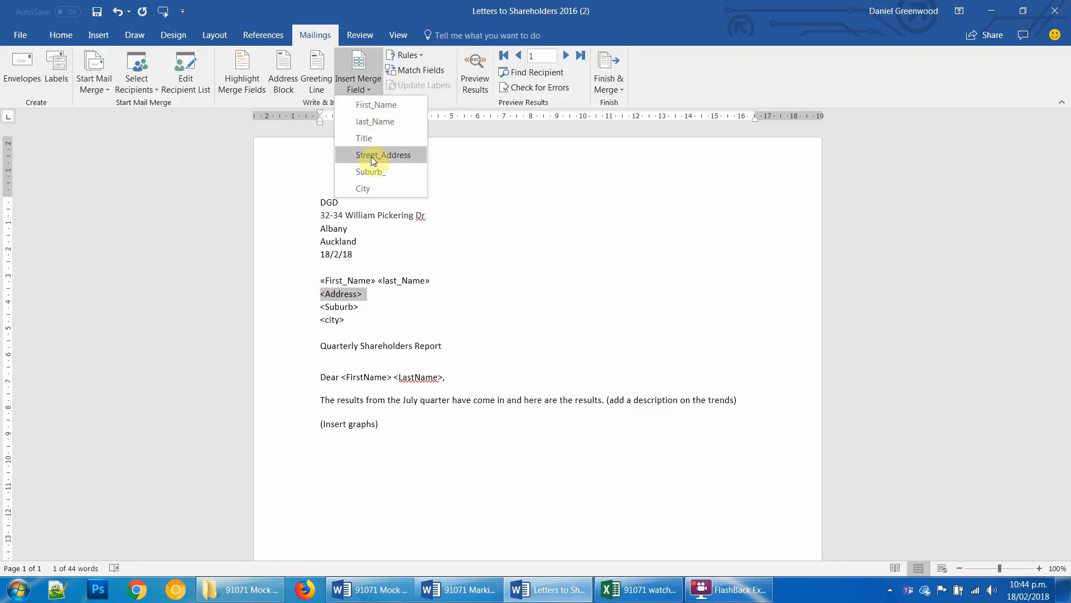
{"action": "left_click", "coordinate": [371, 157]}
{"action": "key", "text": "Return"}
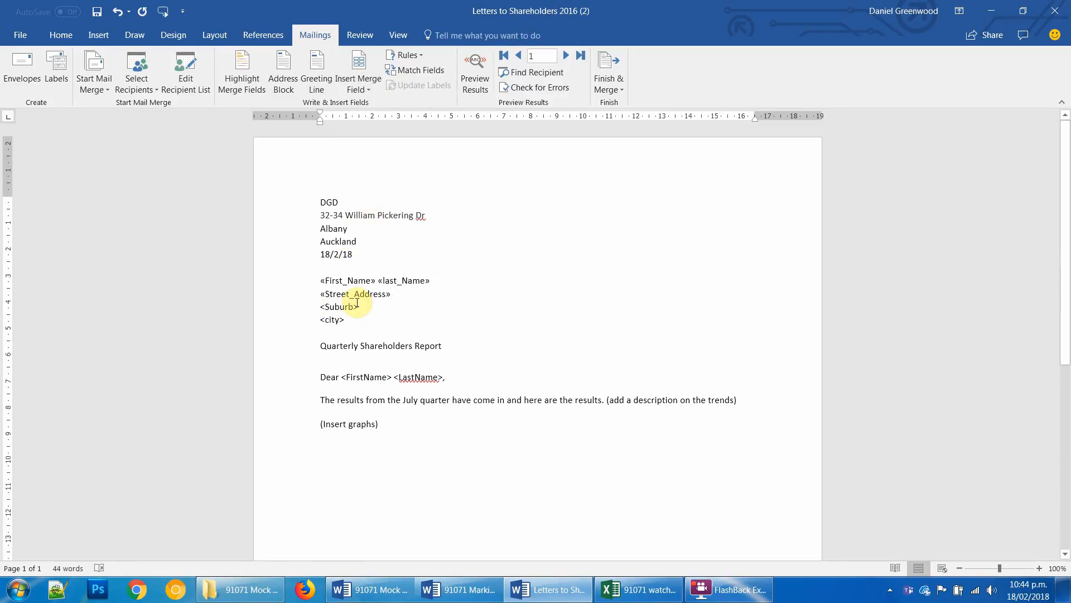
Step: Replace the <Suburb> and <city> placeholders with the Suburb_ and City merge fields on separate lines
{"action": "left_click_drag", "start_coordinate": [360, 306], "coordinate": [333, 306]}
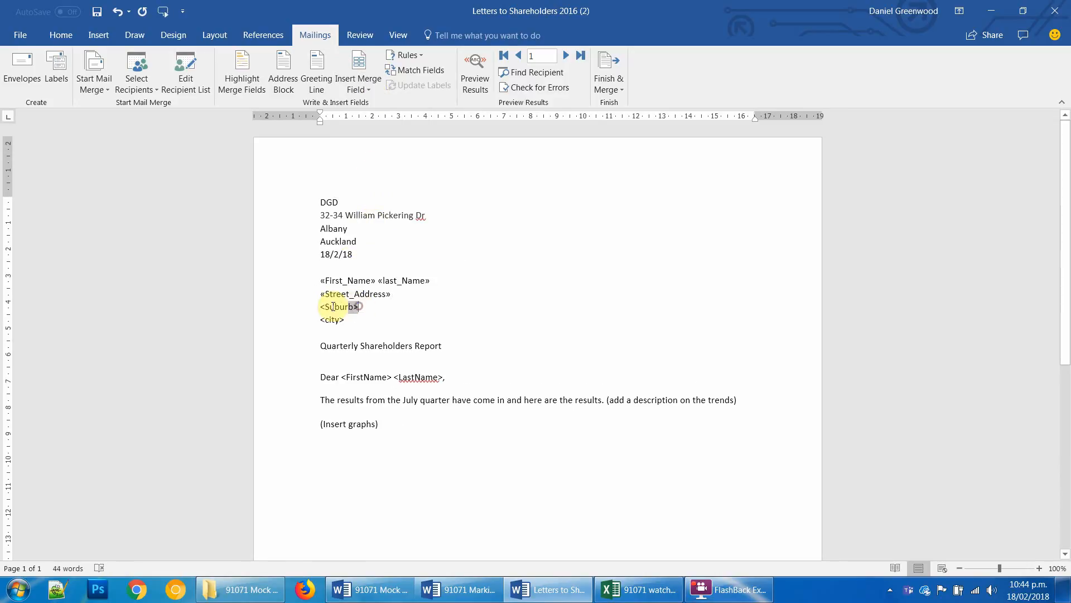
{"action": "left_click", "coordinate": [370, 87]}
{"action": "left_click", "coordinate": [373, 169]}
{"action": "key", "text": "Return"}
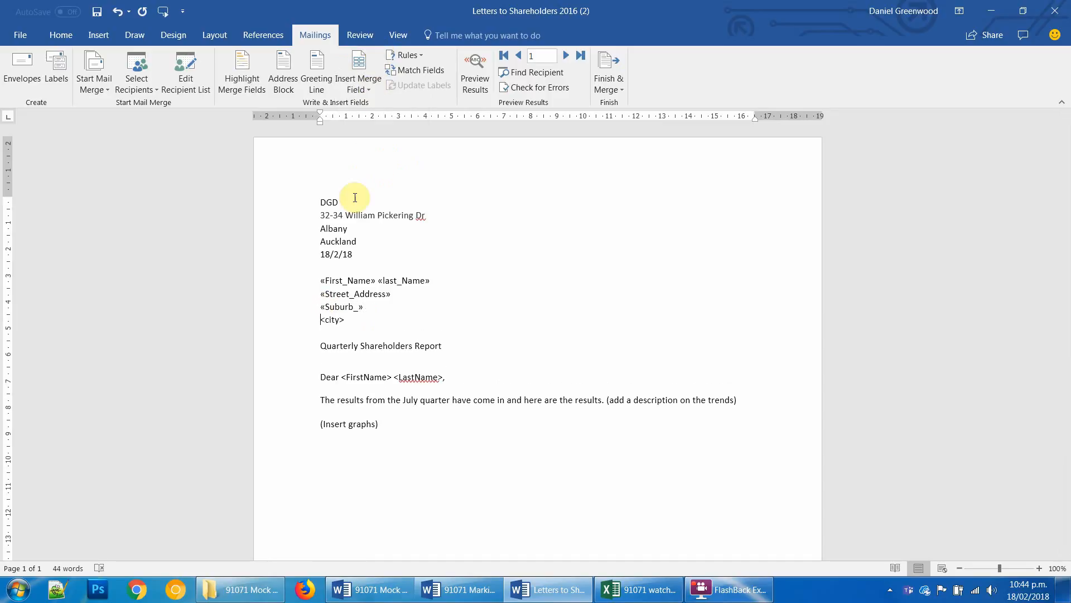
{"action": "left_click_drag", "start_coordinate": [345, 320], "coordinate": [320, 319]}
{"action": "left_click", "coordinate": [373, 88]}
{"action": "left_click", "coordinate": [368, 187]}
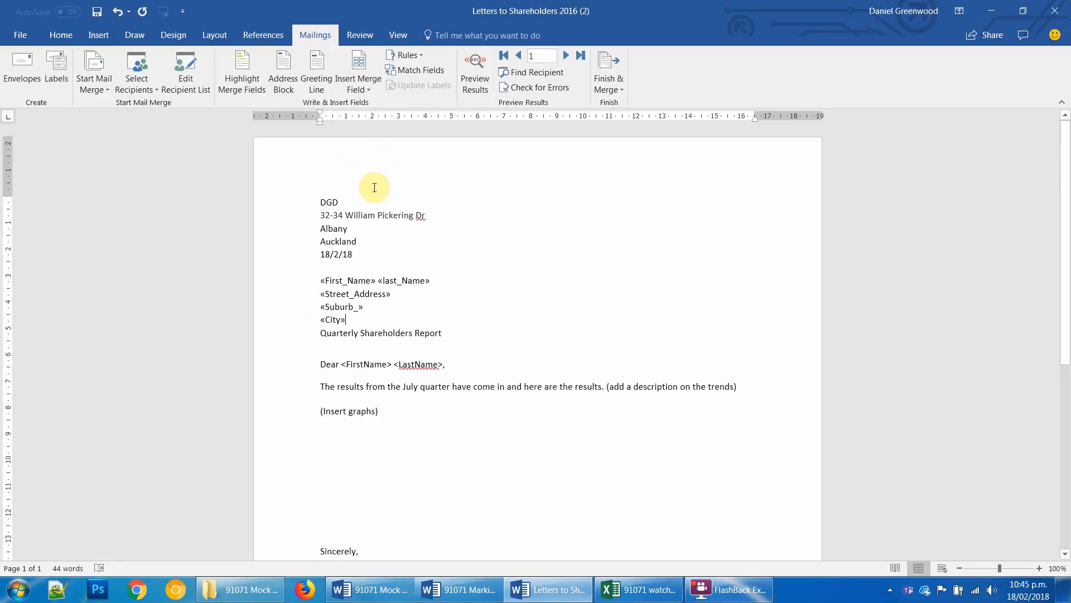
Step: Replace the <FirstName> placeholder in the "Dear" greeting with the First_Name merge field
{"action": "left_click_drag", "start_coordinate": [394, 378], "coordinate": [342, 381]}
{"action": "key", "text": "Delete"}
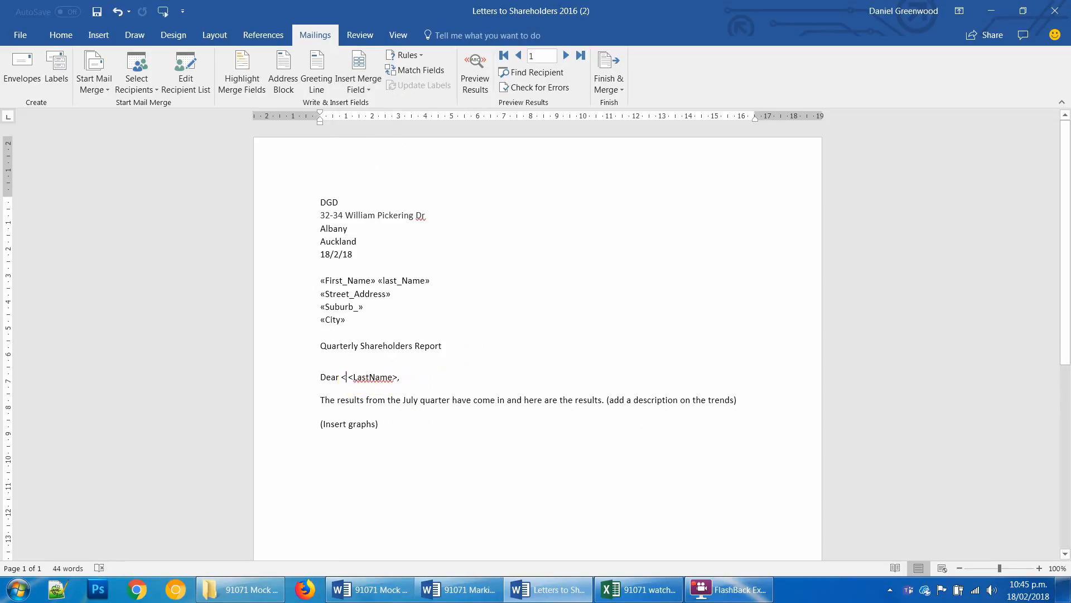
{"action": "left_click", "coordinate": [374, 86]}
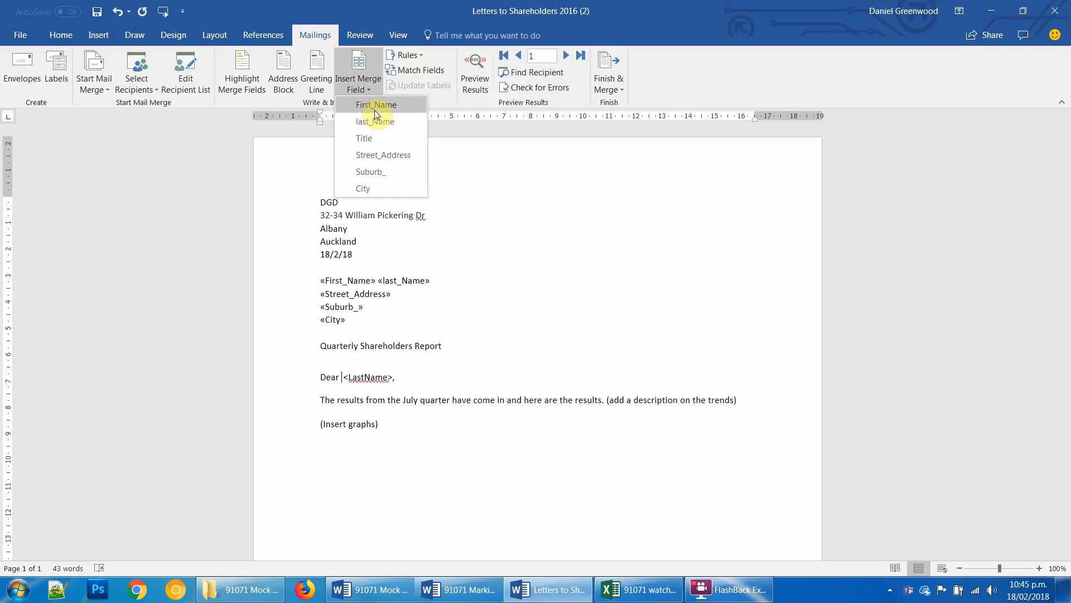
{"action": "left_click", "coordinate": [374, 109]}
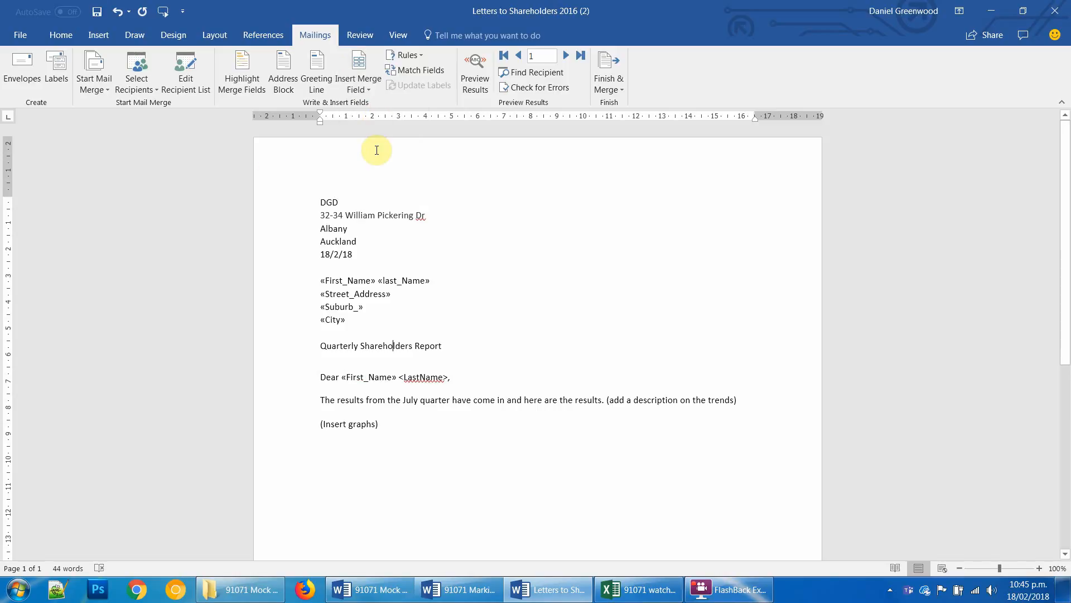
Step: Insert the Title merge field, followed by a space, before First_Name on the recipient's address line
{"action": "left_click", "coordinate": [323, 281]}
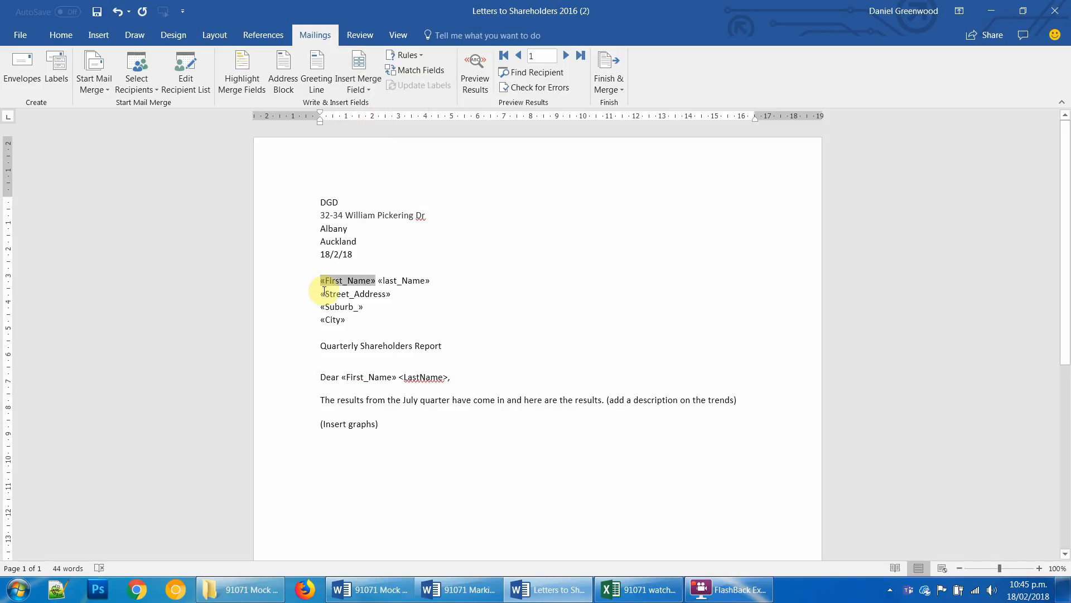
{"action": "key", "text": "Up"}
{"action": "key", "text": "Down"}
{"action": "key", "text": "Down"}
{"action": "left_click", "coordinate": [364, 87]}
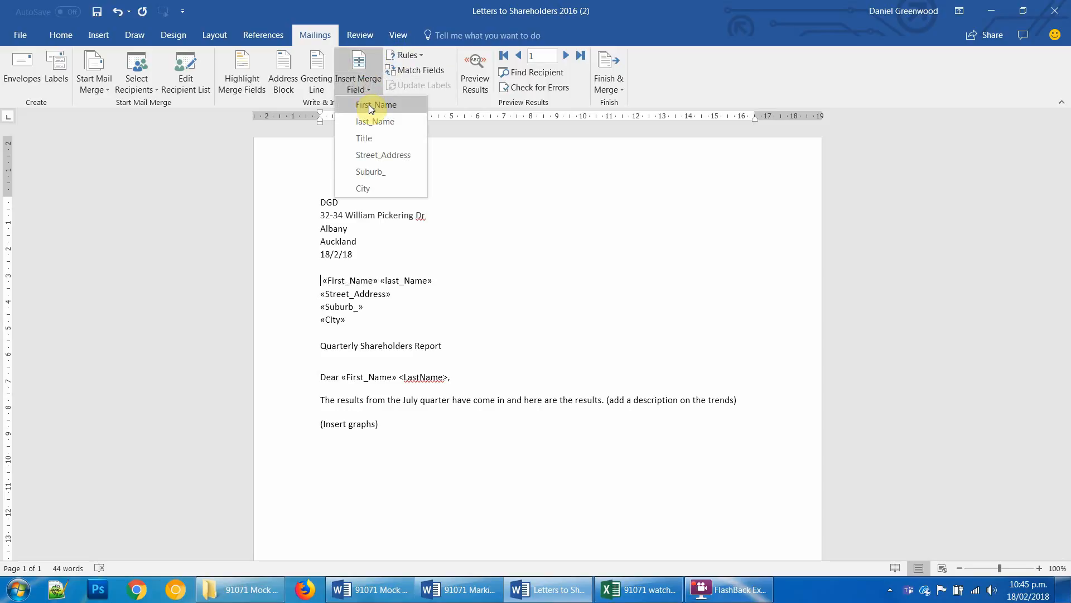
{"action": "left_click", "coordinate": [377, 138]}
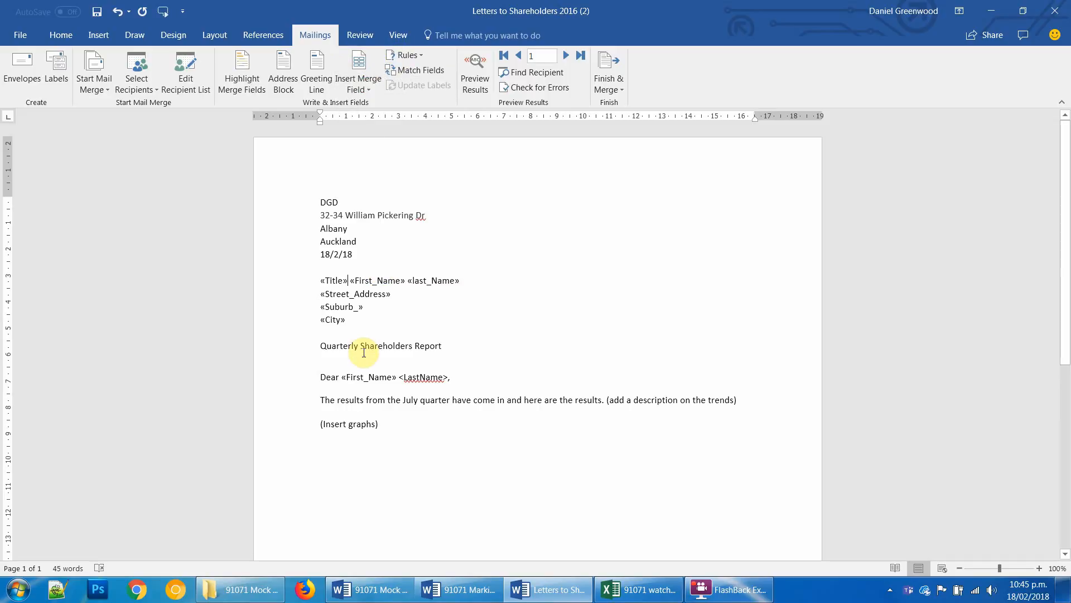
Step: In the "Dear" greeting, insert the Title merge field before First_Name and replace the <LastName> placeholder with the last_Name field and a comma
{"action": "left_click", "coordinate": [342, 376]}
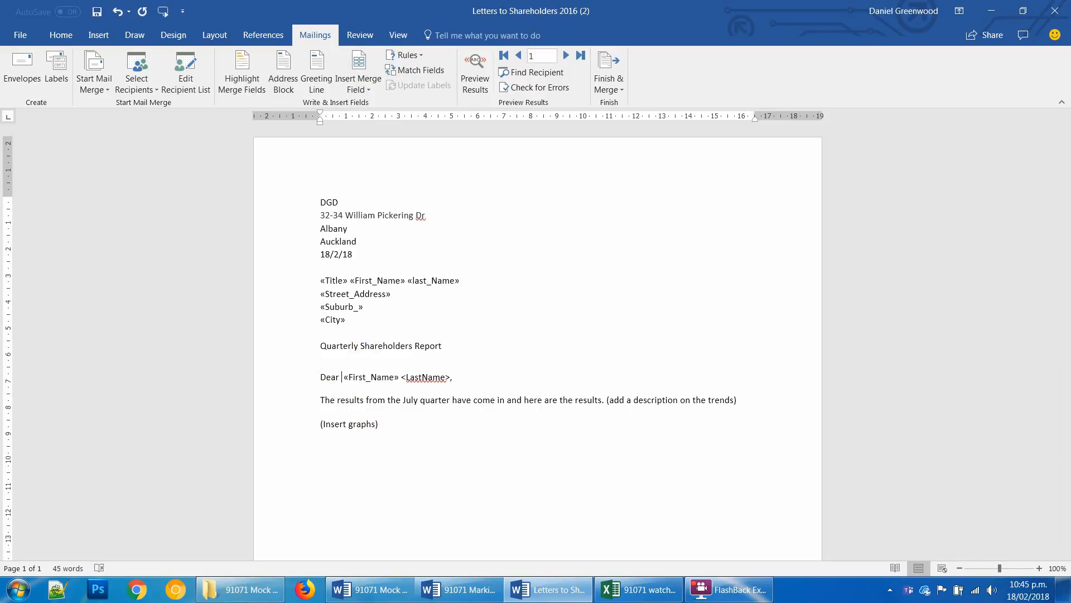
{"action": "left_click", "coordinate": [379, 93]}
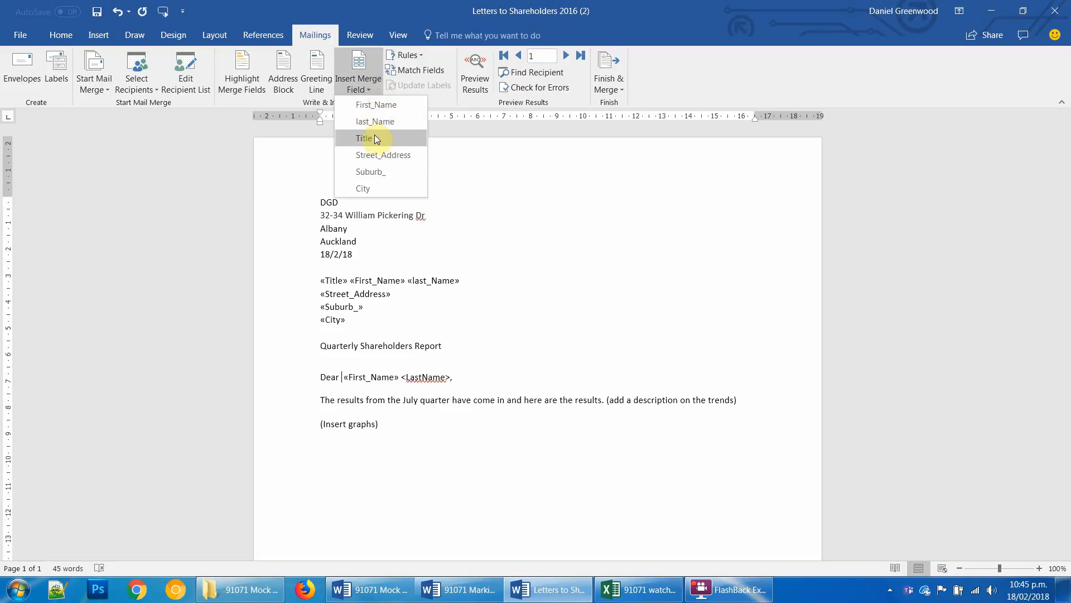
{"action": "left_click", "coordinate": [374, 137]}
{"action": "left_click_drag", "start_coordinate": [435, 378], "coordinate": [481, 377]}
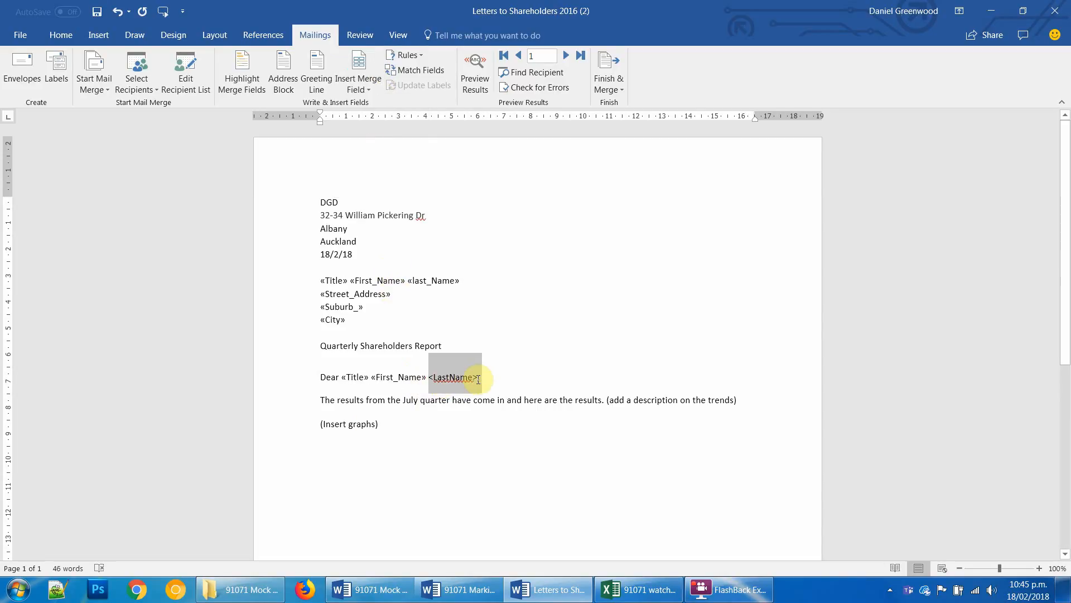
{"action": "left_click", "coordinate": [380, 91]}
{"action": "left_click", "coordinate": [392, 123]}
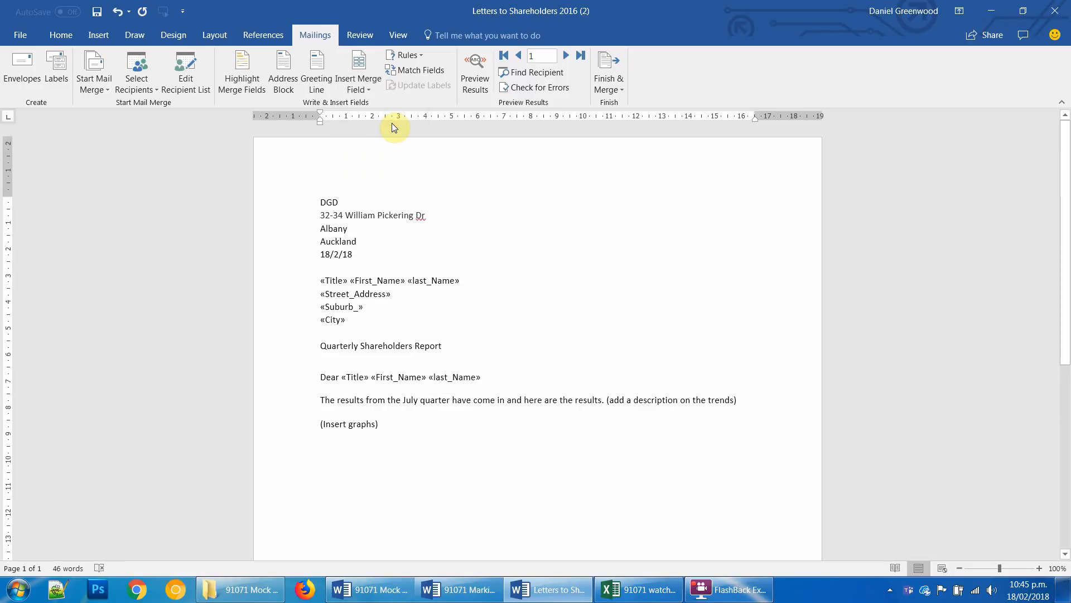
{"action": "type", "text": ","}
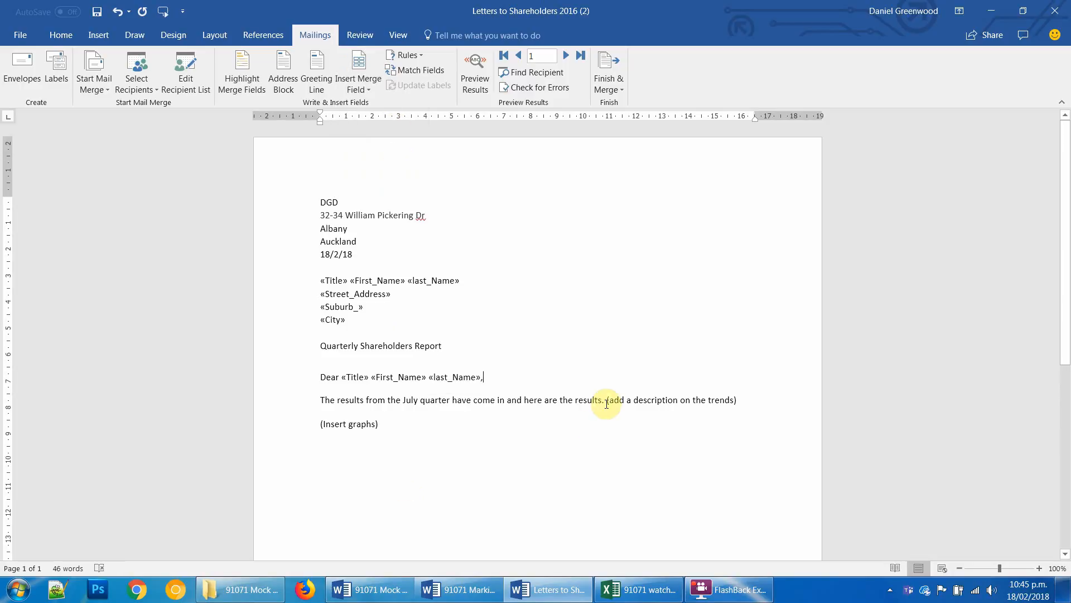
Step: Delete the placeholder text on the signature line below "Sincerely,"
{"action": "left_click_drag", "start_coordinate": [1066, 227], "coordinate": [1066, 329]}
{"action": "left_click_drag", "start_coordinate": [385, 411], "coordinate": [326, 409]}
{"action": "key", "text": "BackSpace"}
{"action": "key", "text": "BackSpace"}
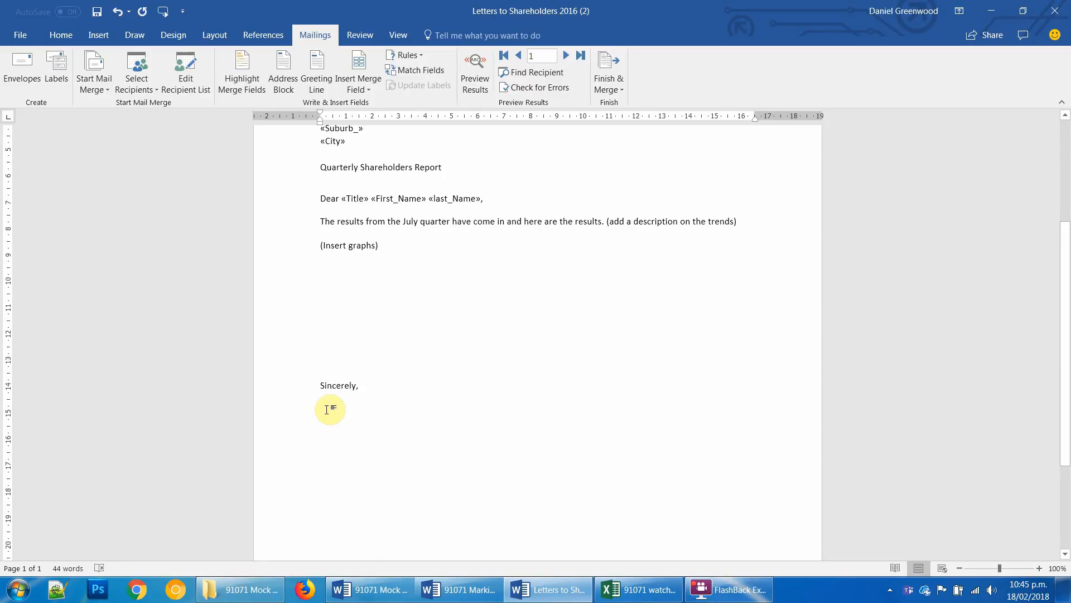
Step: Try to bring the company name from the September sheet's title in Excel into the signature line, and undo the paste
{"action": "key", "text": "alt+Tab"}
{"action": "key", "text": "alt+Tab"}
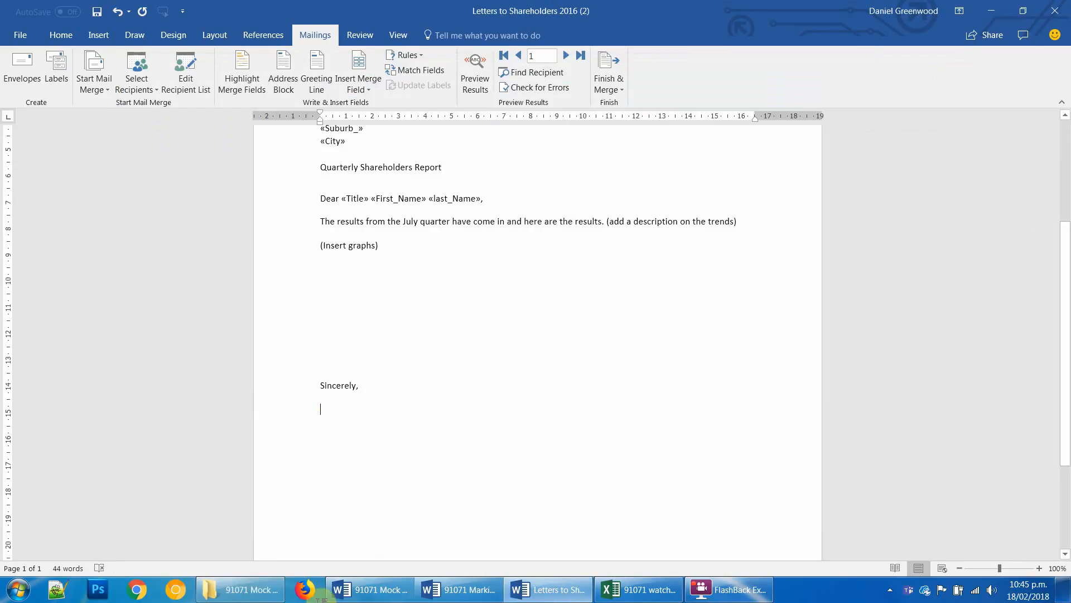
{"action": "left_click", "coordinate": [640, 591]}
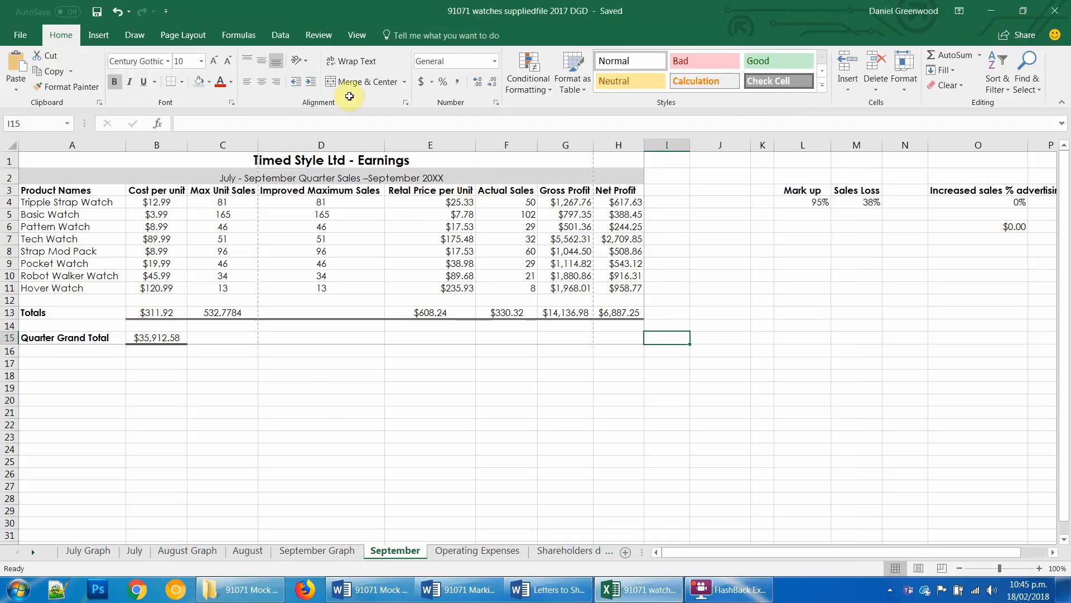
{"action": "left_click", "coordinate": [283, 162]}
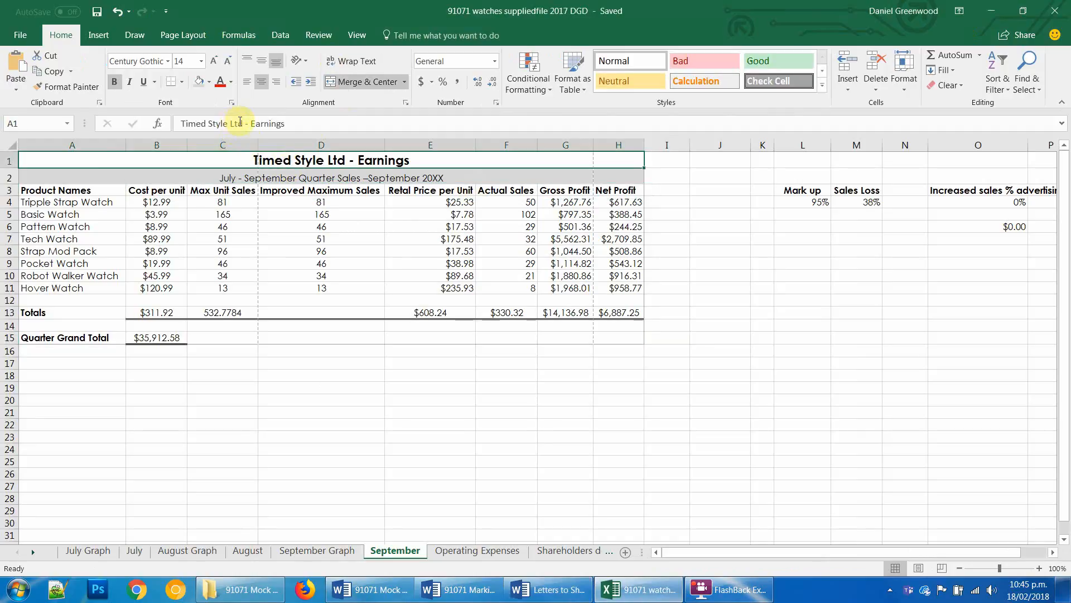
{"action": "left_click_drag", "start_coordinate": [243, 124], "coordinate": [179, 124]}
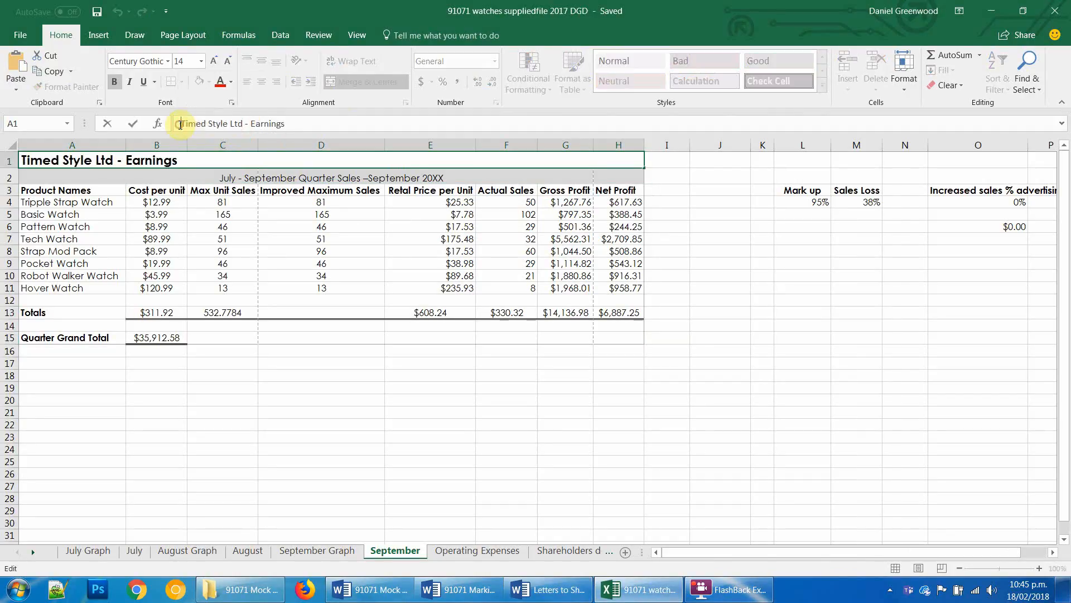
{"action": "key", "text": "alt+Tab"}
{"action": "type", "text": "C:\\OneDrive\\OneDrive - Southland Boys' High School\\DigitalTech\\101-DTC\\AS91071 Excel - Word\\91071 Resource\\91071 Mock assessments\\91071 Mock 5 2017"}
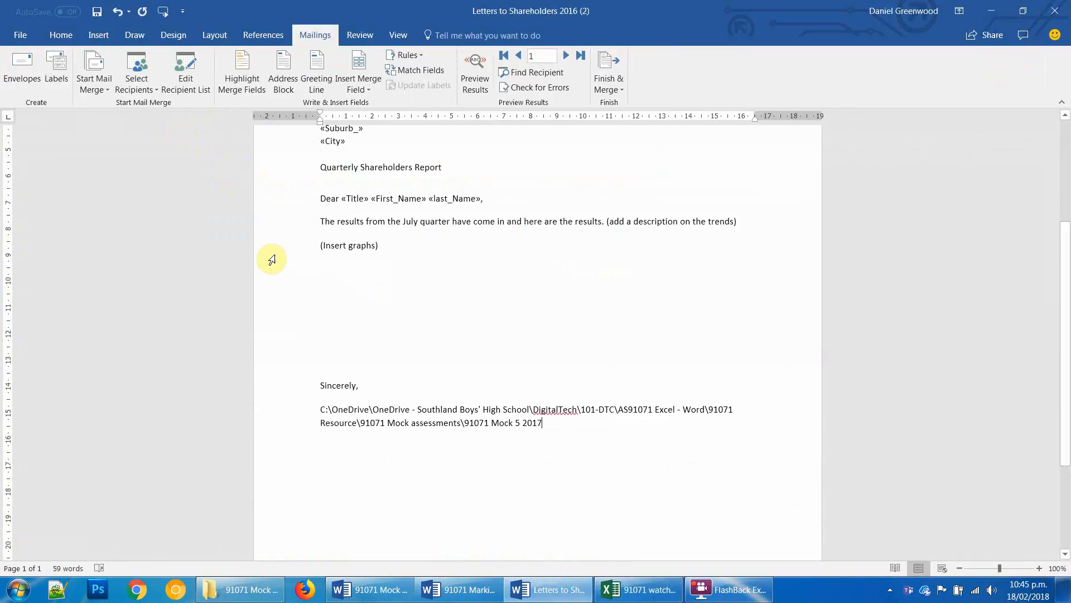
{"action": "key", "text": "ctrl+z"}
{"action": "key", "text": "alt+Tab"}
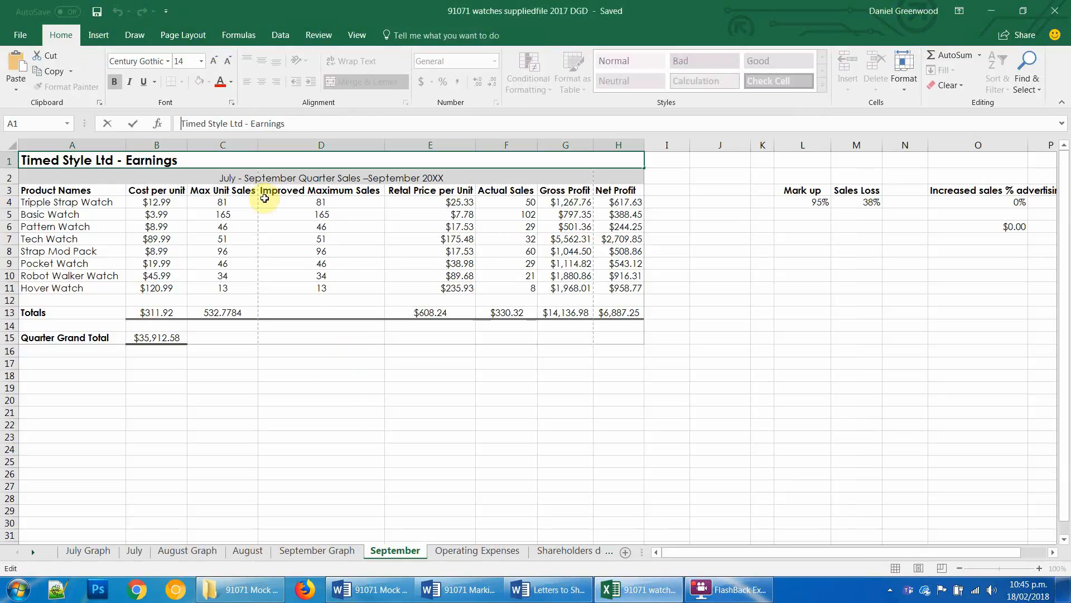
Step: Copy "Timed Style Ltd" from the September sheet's title cell and paste it into the letter below "Sincerely,"
{"action": "left_click_drag", "start_coordinate": [242, 124], "coordinate": [177, 124]}
{"action": "key", "text": "ctrl+c"}
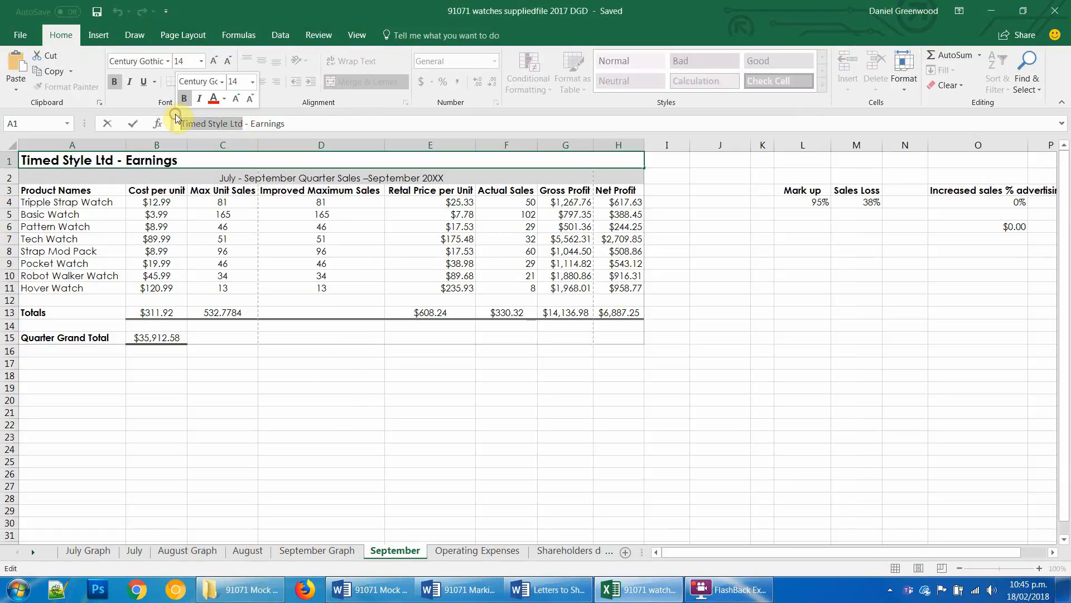
{"action": "key", "text": "alt+Tab"}
{"action": "key", "text": "ctrl+v"}
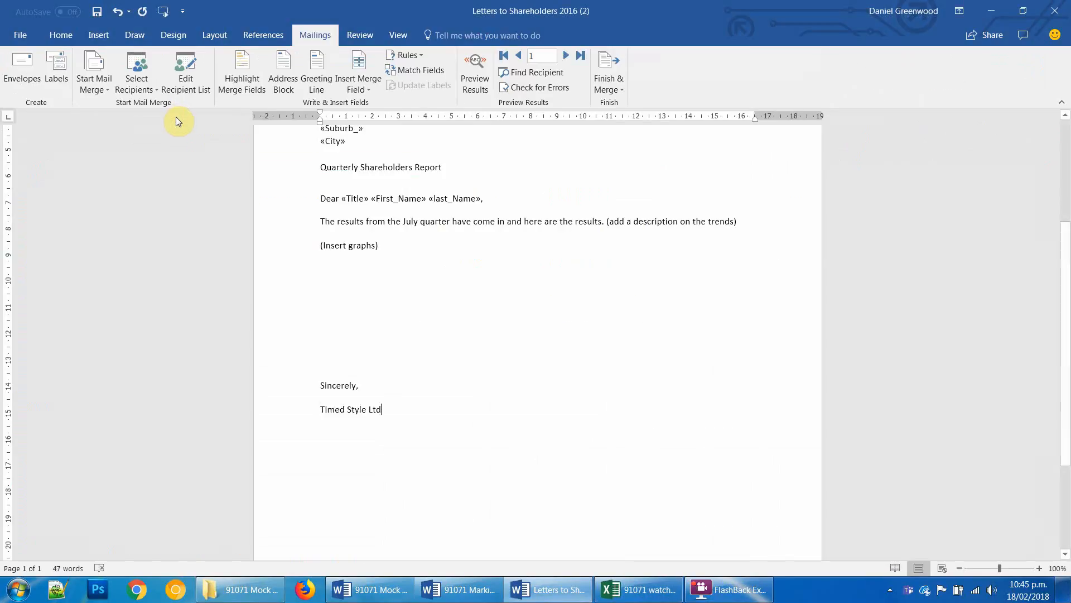
Step: Delete the "(Insert graphs)" placeholder below the results paragraph
{"action": "left_click", "coordinate": [382, 364]}
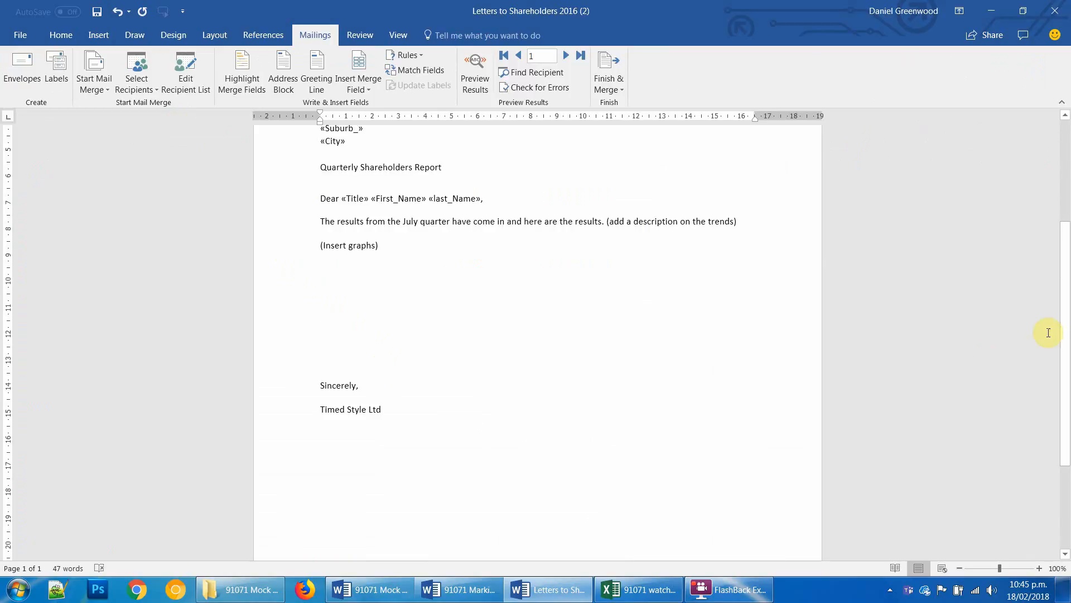
{"action": "left_click_drag", "start_coordinate": [1067, 330], "coordinate": [1066, 261]}
{"action": "left_click_drag", "start_coordinate": [384, 338], "coordinate": [319, 342]}
{"action": "key", "text": "BackSpace"}
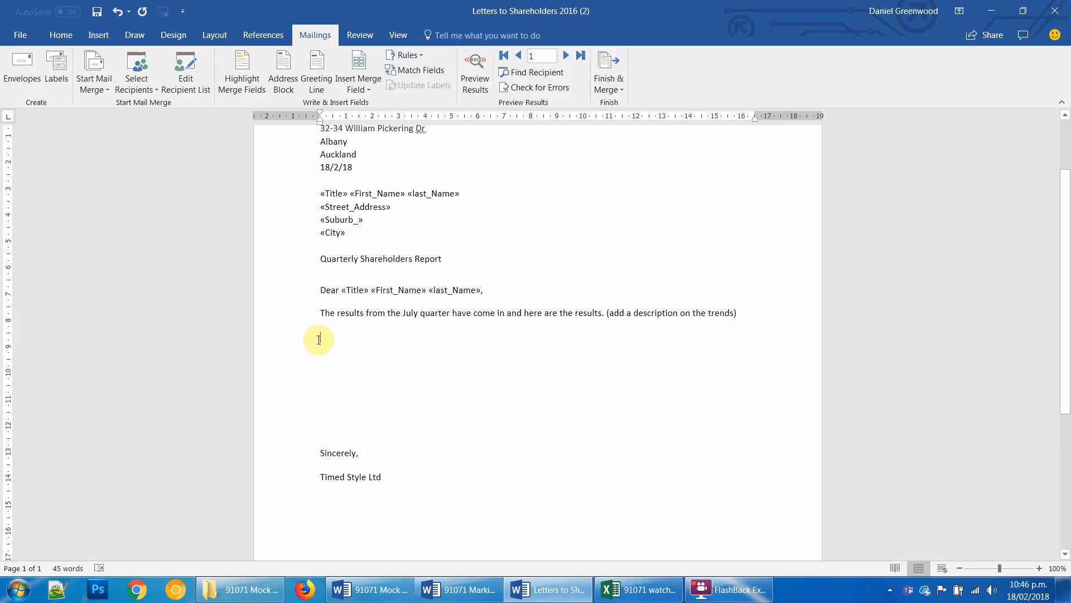
Step: Copy the July Graph chart from the Excel workbook and paste it below the results paragraph using the destination theme with linked data
{"action": "key", "text": "alt+Tab"}
{"action": "left_click", "coordinate": [134, 551]}
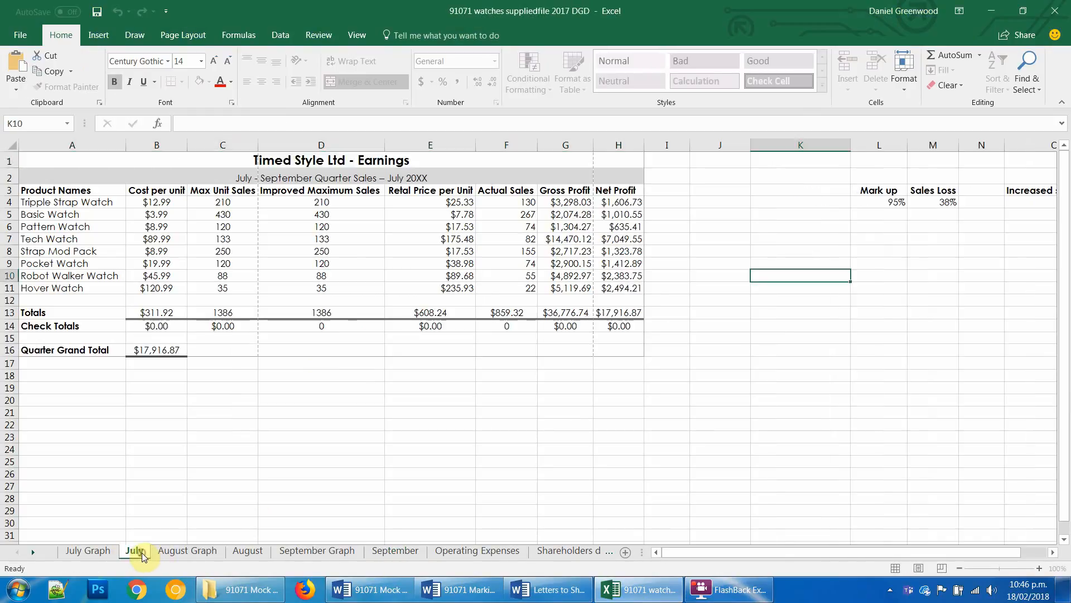
{"action": "left_click", "coordinate": [114, 552]}
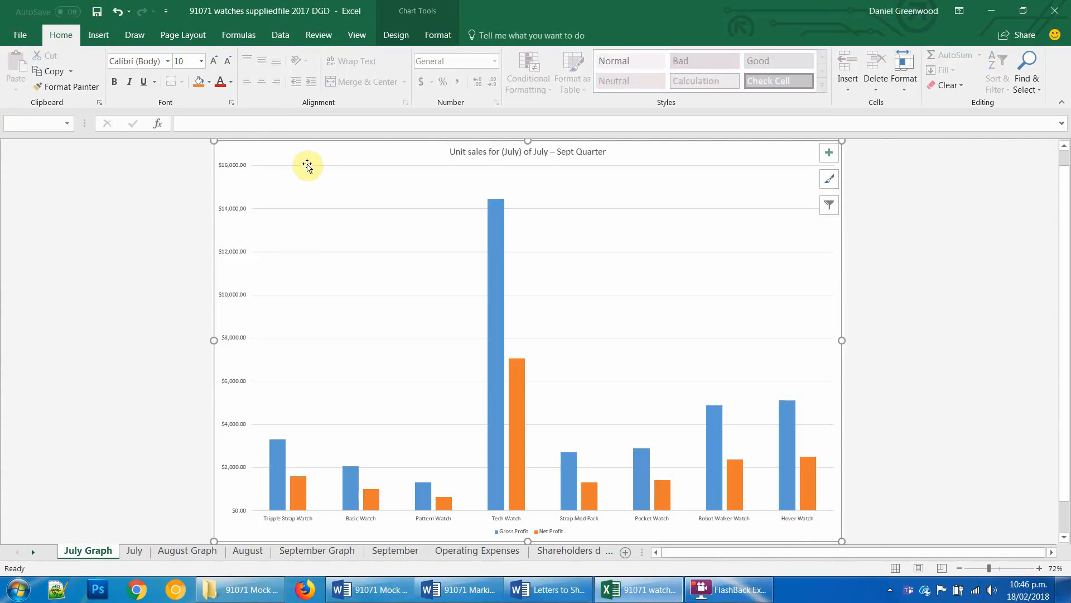
{"action": "key", "text": "ctrl+c"}
{"action": "key", "text": "alt+Tab"}
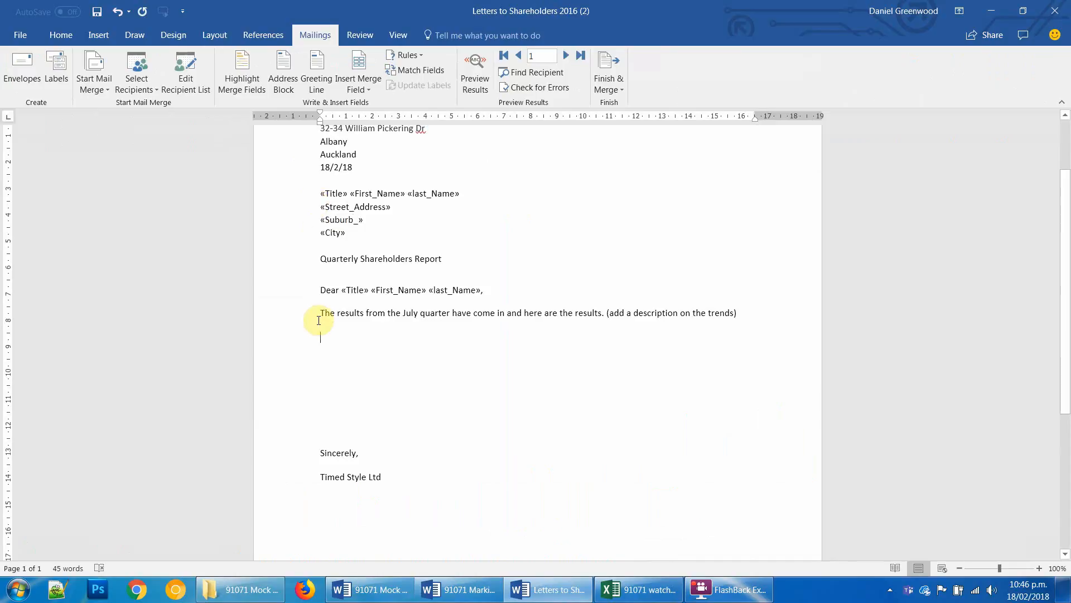
{"action": "right_click", "coordinate": [324, 348]}
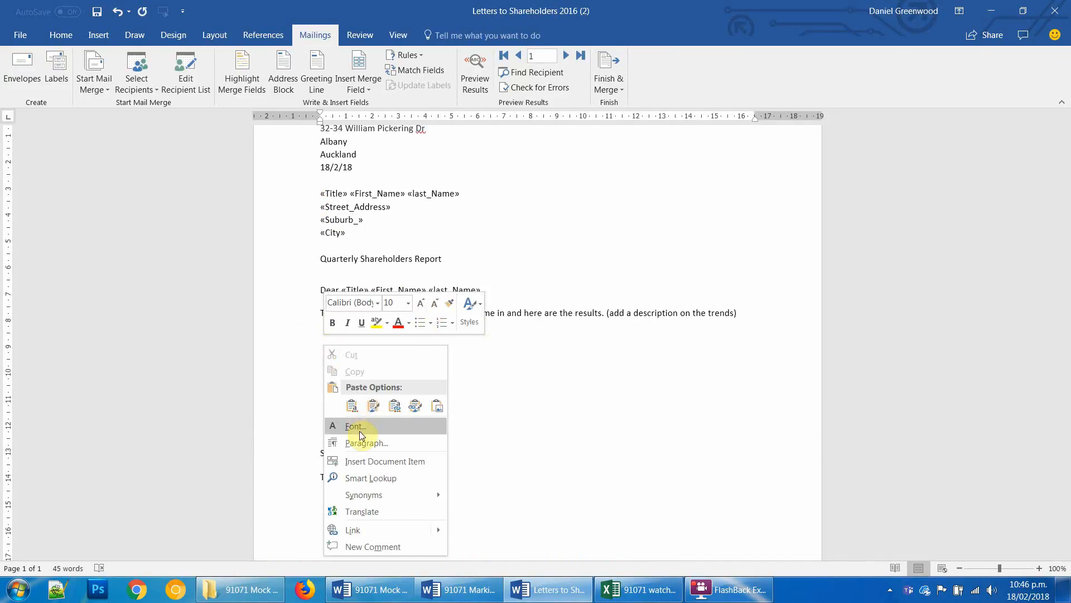
{"action": "left_click", "coordinate": [394, 407]}
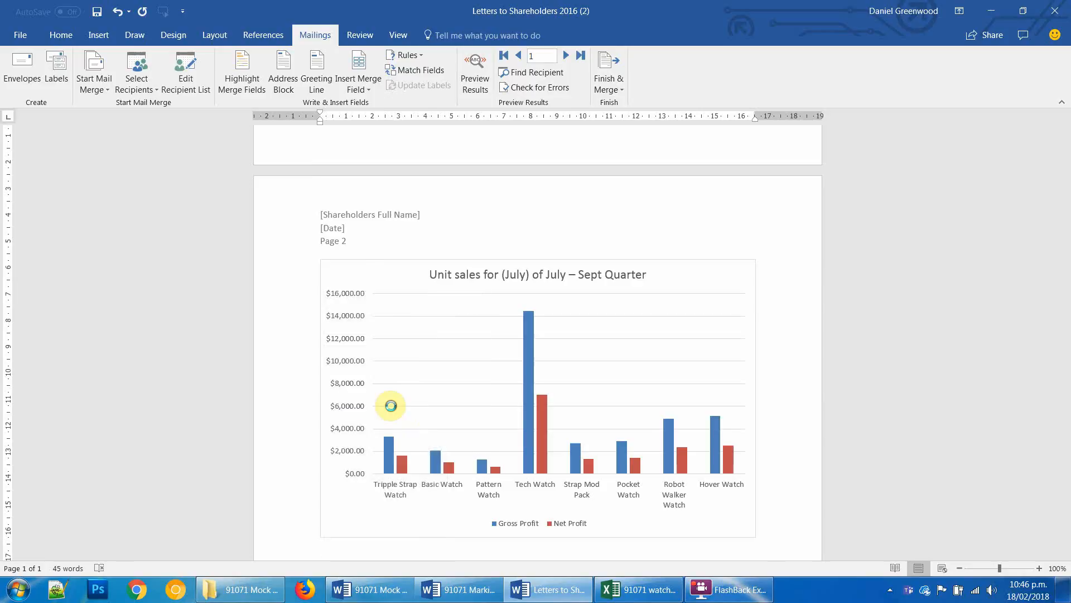
Step: Delete the shareholder name, date and page number lines from the second page's header and return to the letter body
{"action": "double_click", "coordinate": [351, 210]}
{"action": "left_click_drag", "start_coordinate": [352, 240], "coordinate": [295, 222]}
{"action": "key", "text": "Delete"}
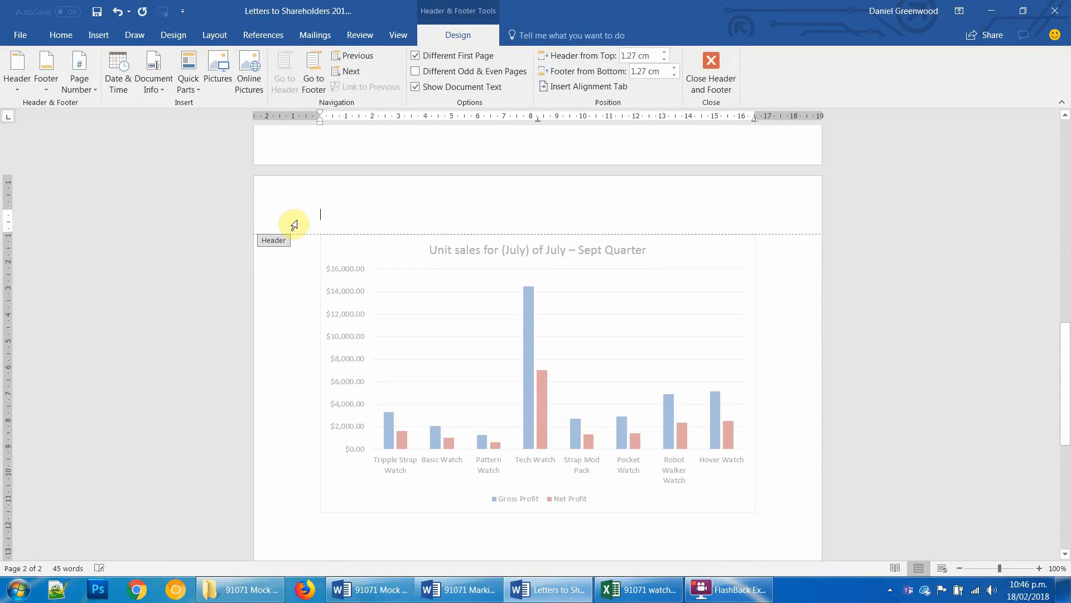
{"action": "double_click", "coordinate": [282, 301]}
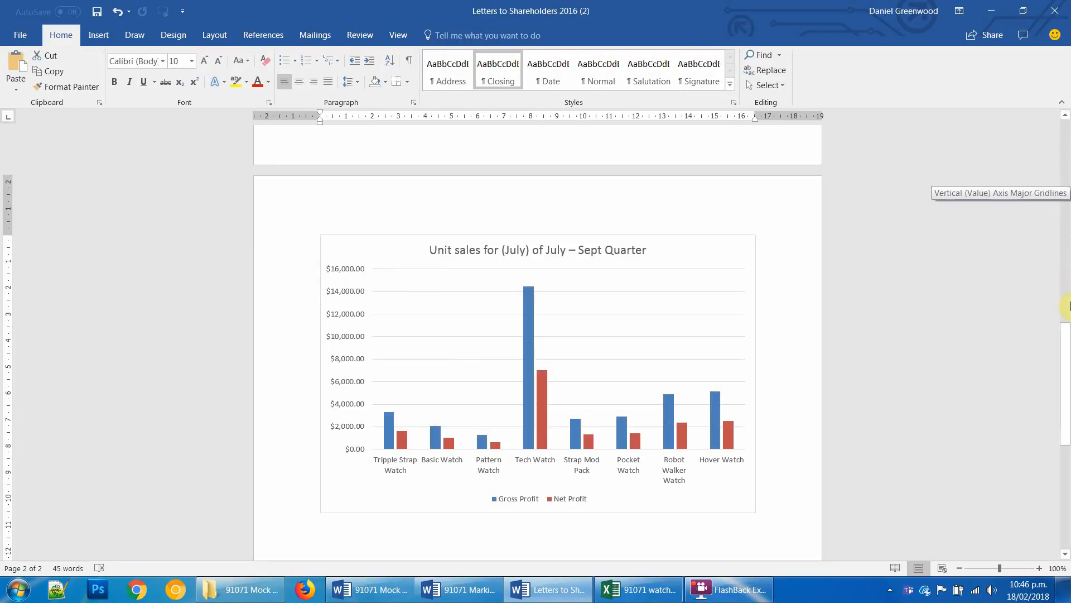
Step: Change the letter's page orientation to landscape and resize the July chart to nearly the full width between the margins
{"action": "left_click_drag", "start_coordinate": [1068, 349], "coordinate": [1069, 196]}
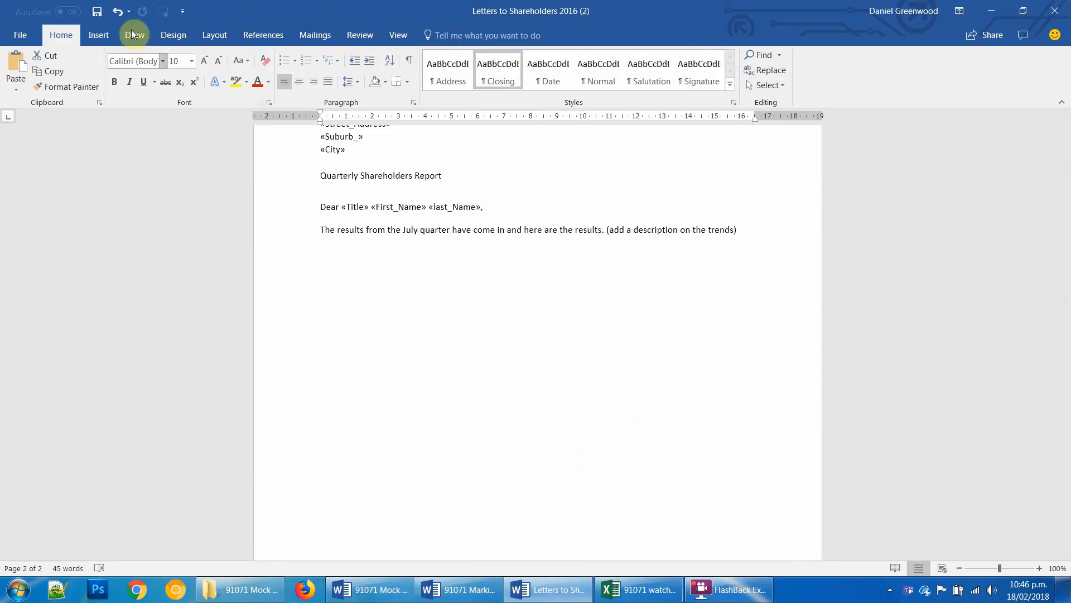
{"action": "left_click", "coordinate": [215, 35]}
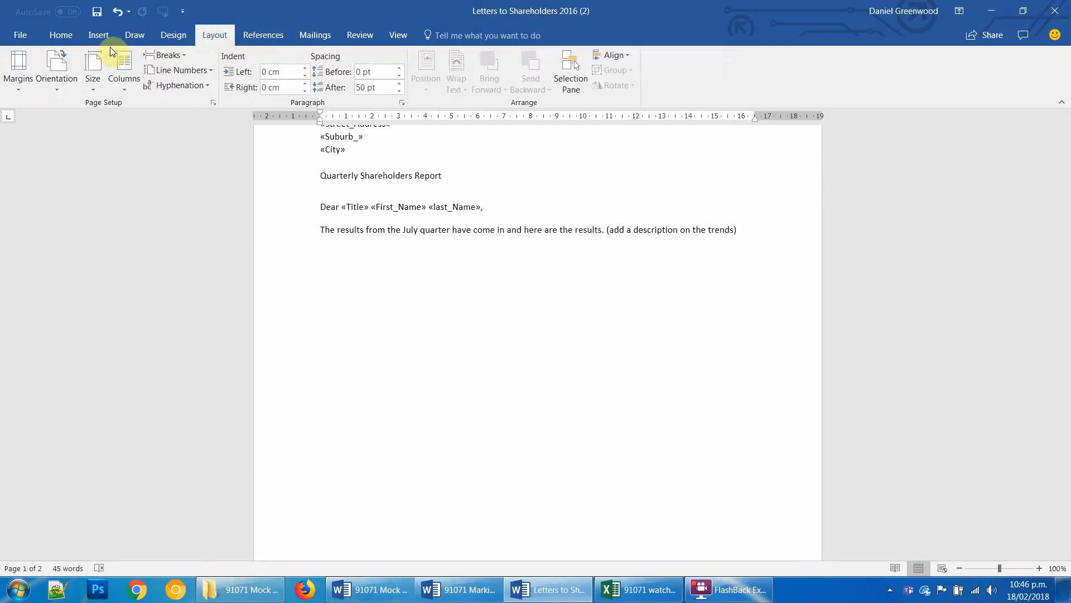
{"action": "left_click", "coordinate": [54, 66]}
{"action": "left_click", "coordinate": [60, 129]}
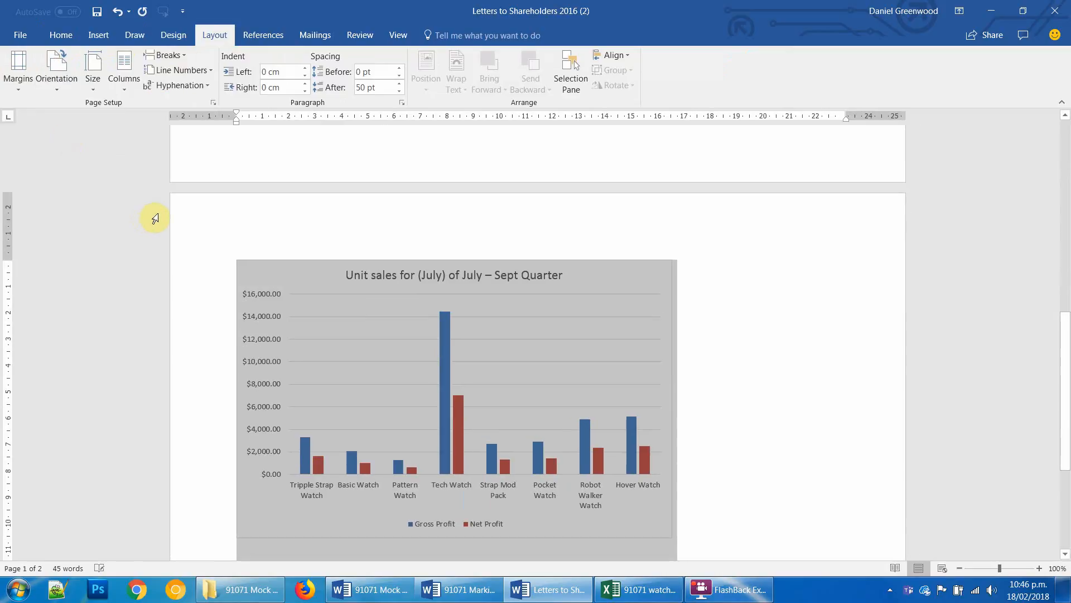
{"action": "left_click", "coordinate": [672, 527]}
{"action": "left_click_drag", "start_coordinate": [672, 535], "coordinate": [833, 498]}
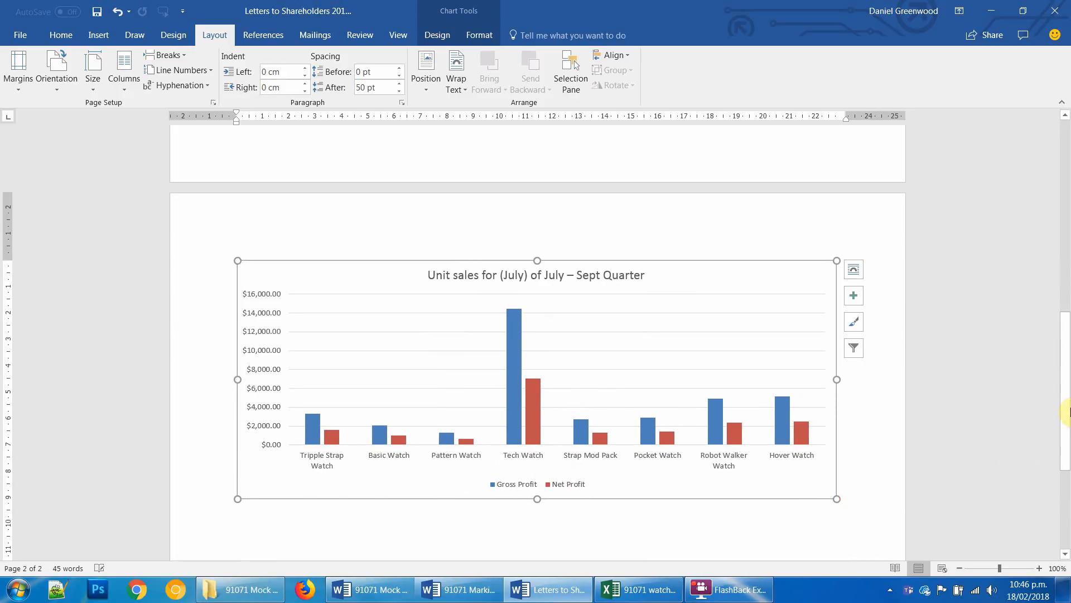
Step: Copy the August Graph chart from the Excel workbook and paste it below the July chart using the destination theme with linked data
{"action": "mouse_move", "coordinate": [1065, 416]}
{"action": "left_mouse_down"}
{"action": "mouse_move", "coordinate": [1067, 243]}
{"action": "mouse_move", "coordinate": [1066, 450]}
{"action": "left_mouse_up"}
{"action": "mouse_move", "coordinate": [321, 440]}
{"action": "left_mouse_down"}
{"action": "mouse_move", "coordinate": [415, 482]}
{"action": "mouse_move", "coordinate": [507, 493]}
{"action": "left_mouse_up"}
{"action": "left_click", "coordinate": [550, 485]}
{"action": "key", "text": "alt+Tab"}
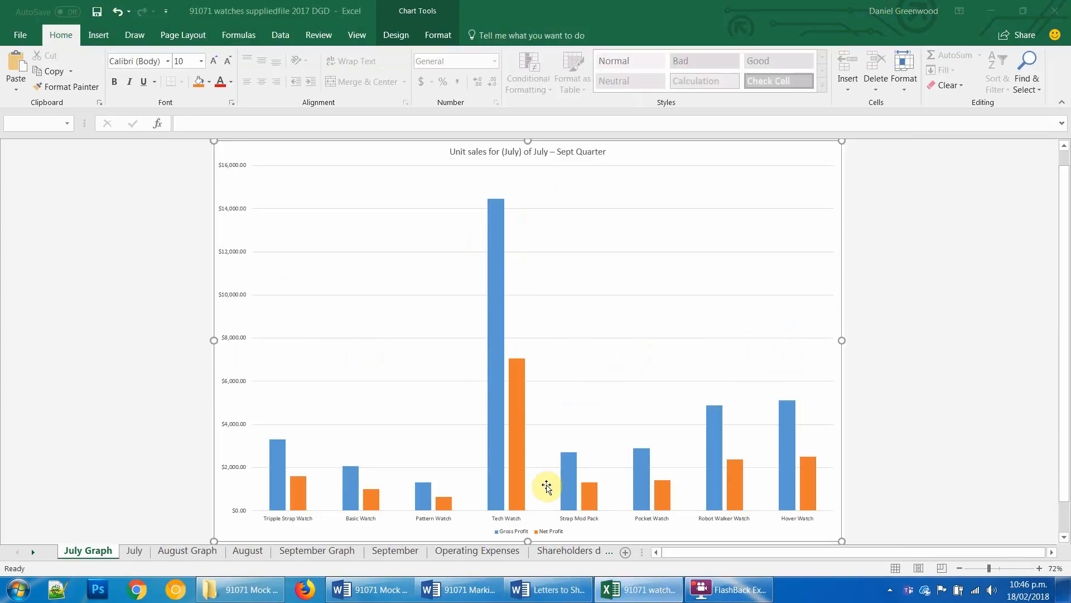
{"action": "left_click", "coordinate": [187, 551]}
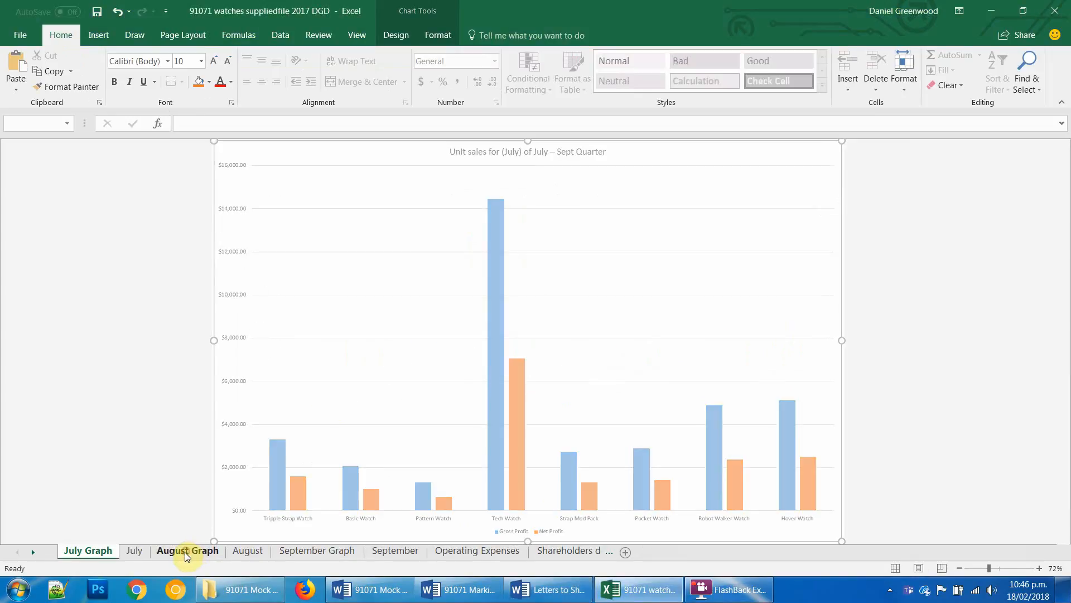
{"action": "left_click", "coordinate": [372, 233]}
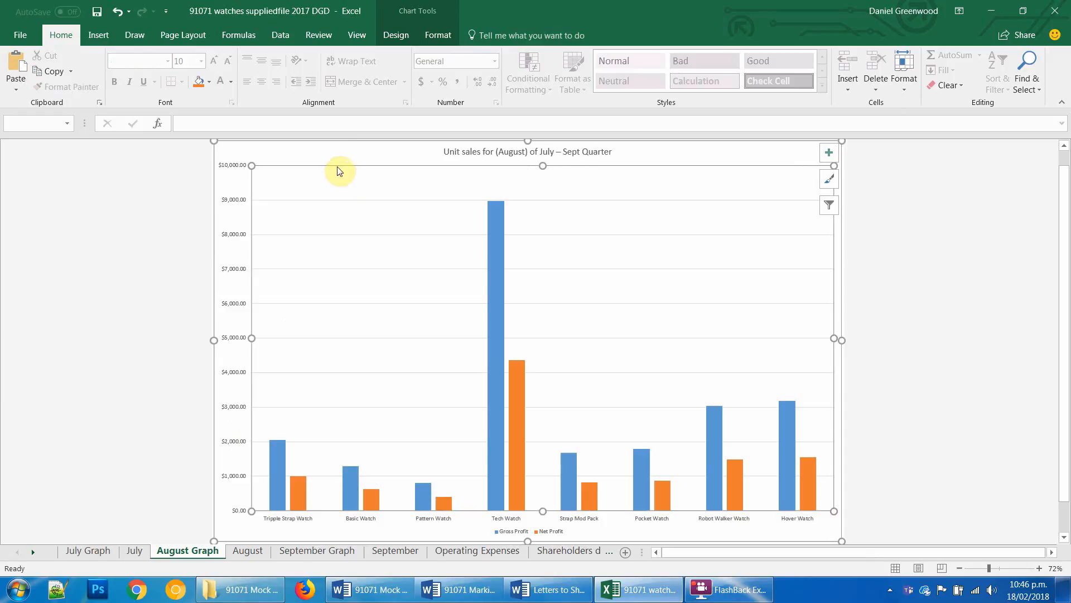
{"action": "left_click", "coordinate": [334, 152]}
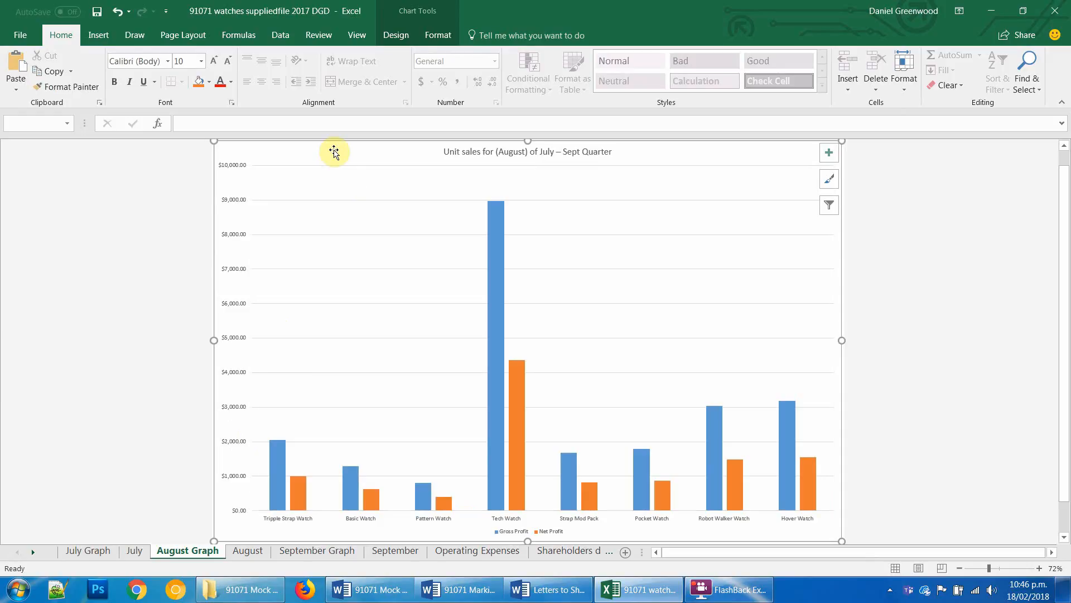
{"action": "key", "text": "alt+Tab"}
{"action": "right_click", "coordinate": [245, 459]}
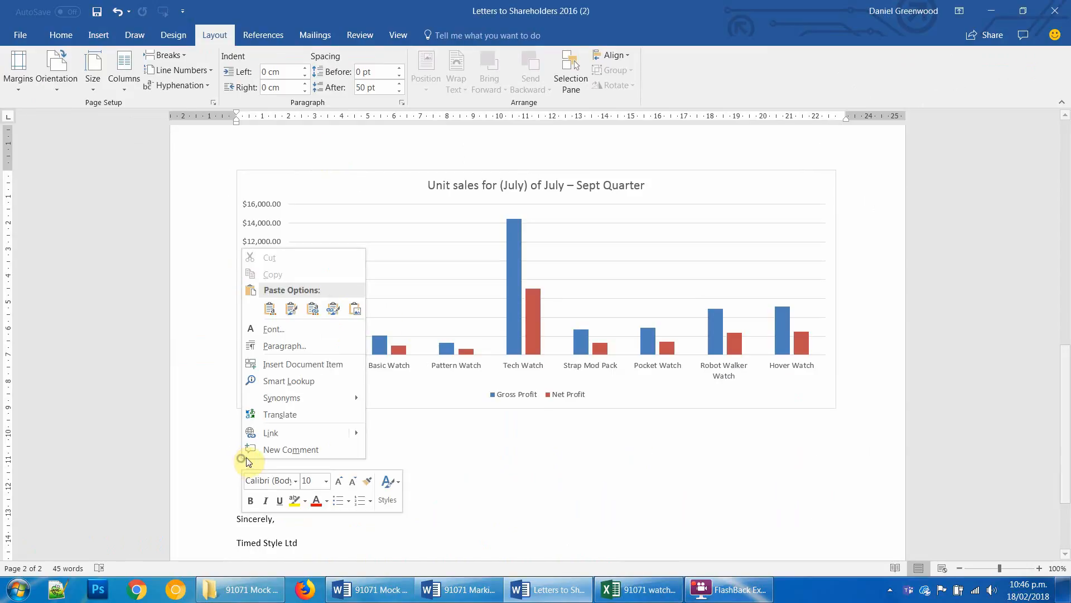
{"action": "left_click", "coordinate": [313, 309]}
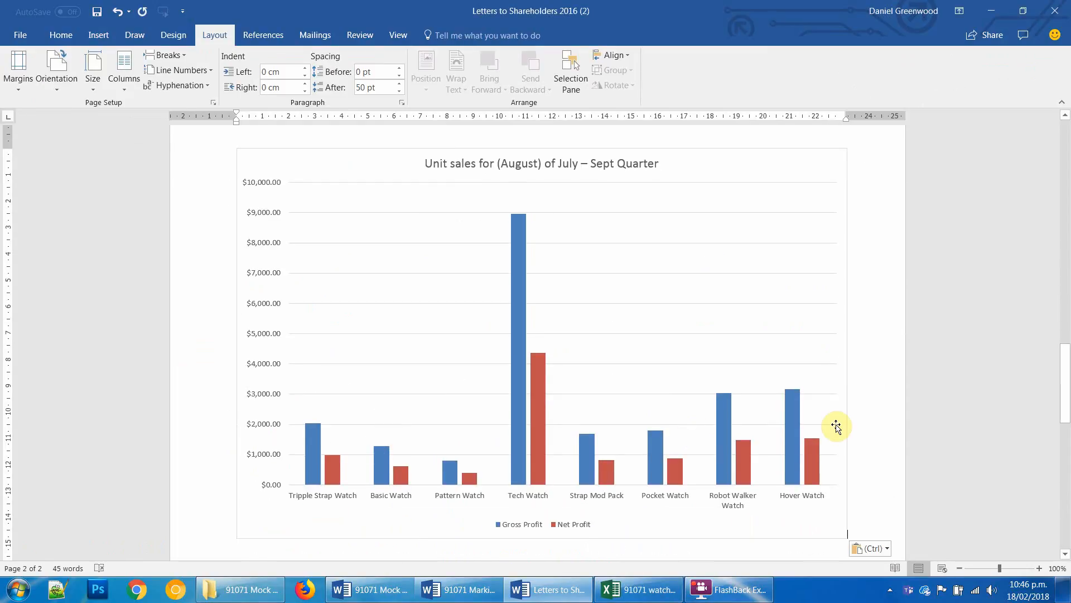
Step: Reduce the height of the August chart and insert two blank lines above the "Sincerely," closing
{"action": "left_click", "coordinate": [618, 533]}
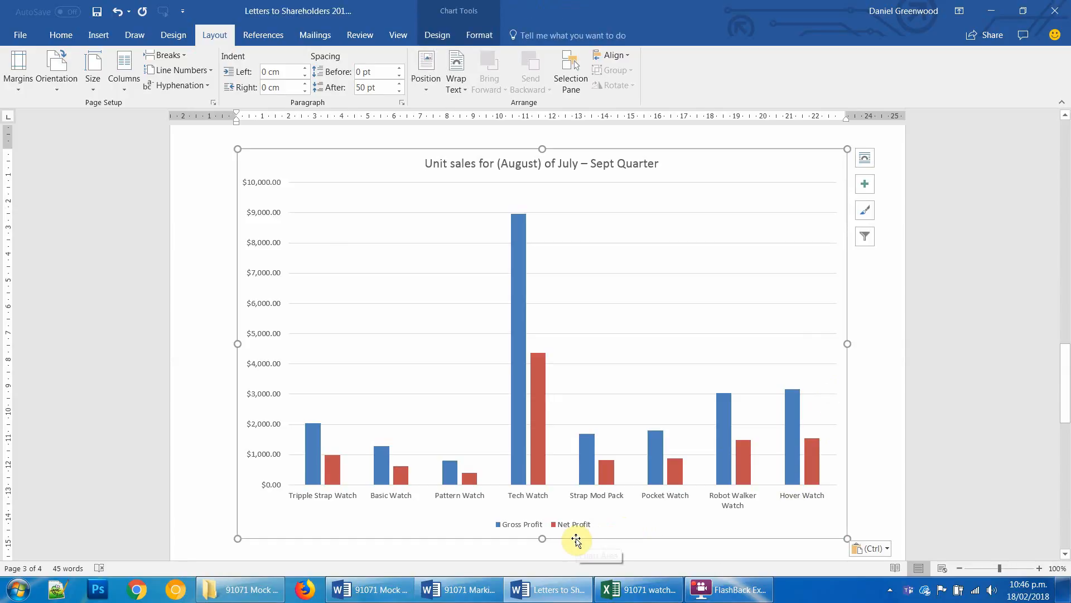
{"action": "left_click_drag", "start_coordinate": [541, 538], "coordinate": [524, 400]}
{"action": "left_click", "coordinate": [519, 460]}
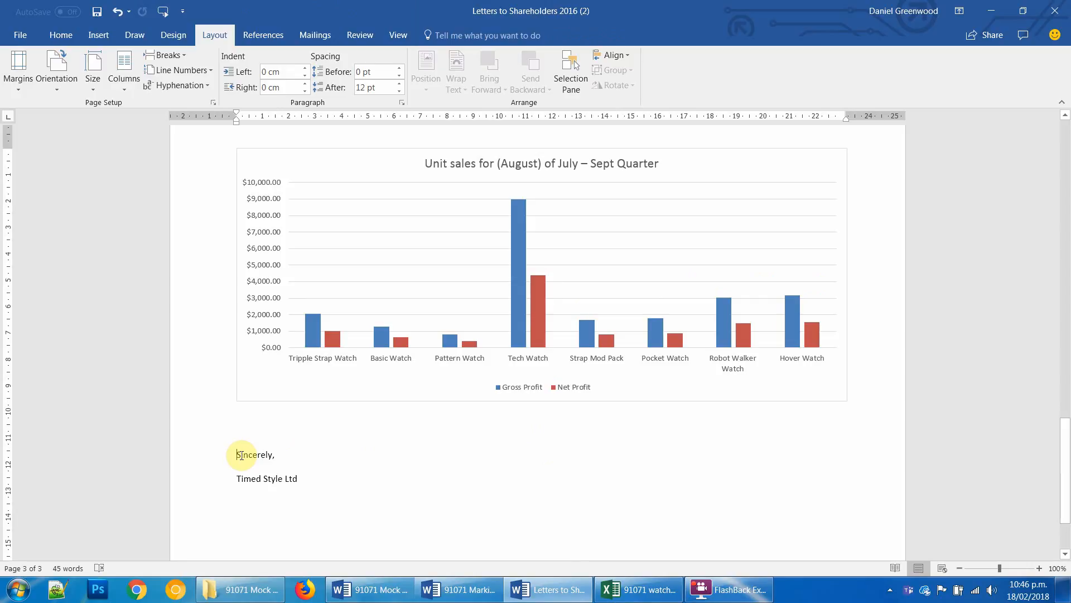
{"action": "key", "text": "Return"}
{"action": "key", "text": "Return"}
{"action": "key", "text": "Up"}
Step: Paste the September Graph chart from Excel below the August chart with the destination theme and linked data, and reduce its height
{"action": "key", "text": "alt+Tab"}
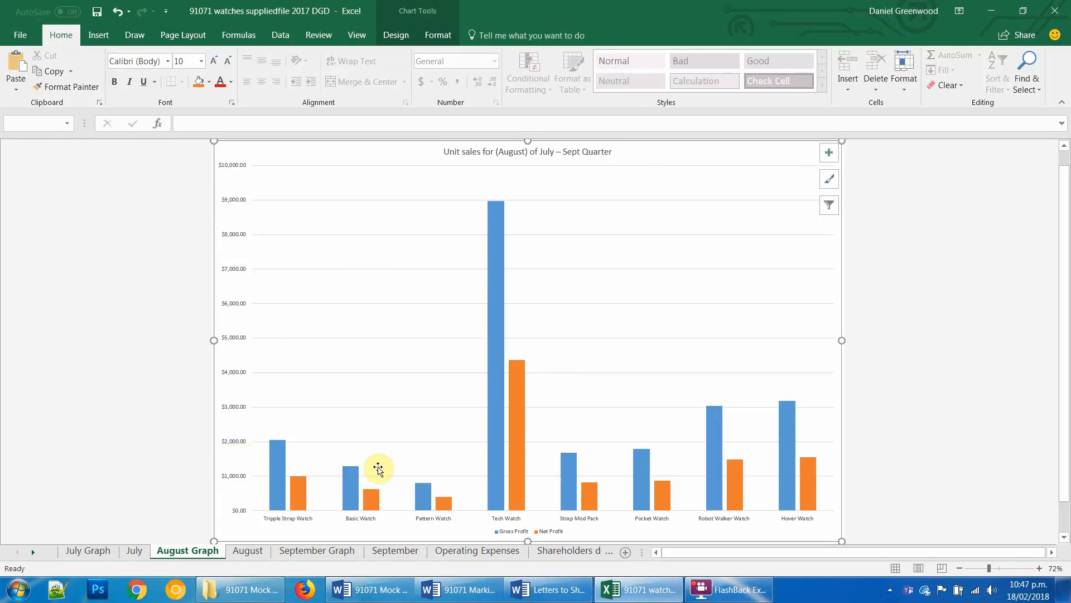
{"action": "left_click", "coordinate": [335, 551]}
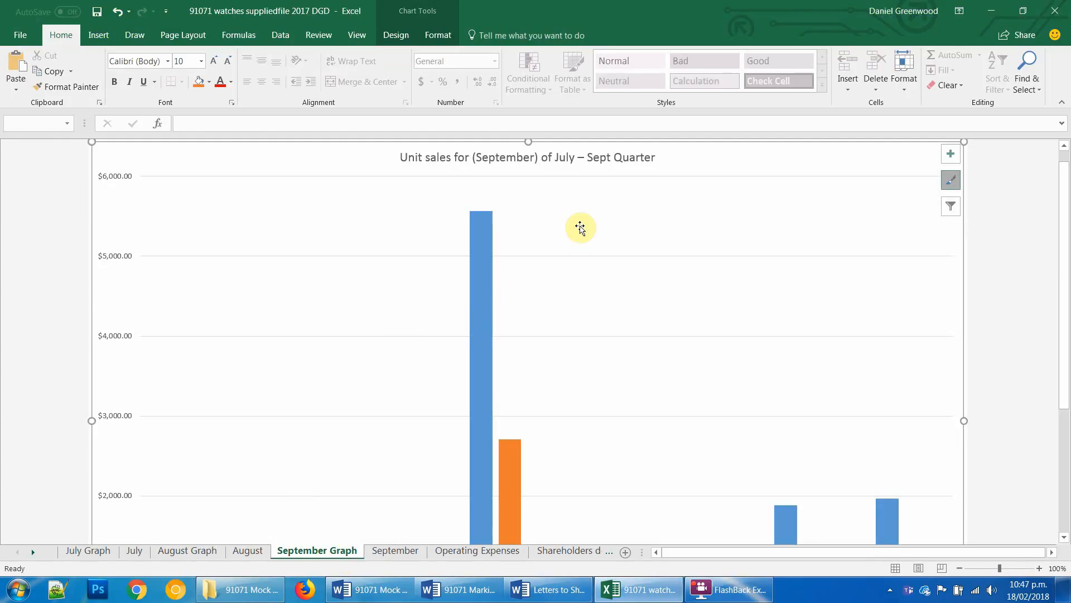
{"action": "key", "text": "alt+Tab"}
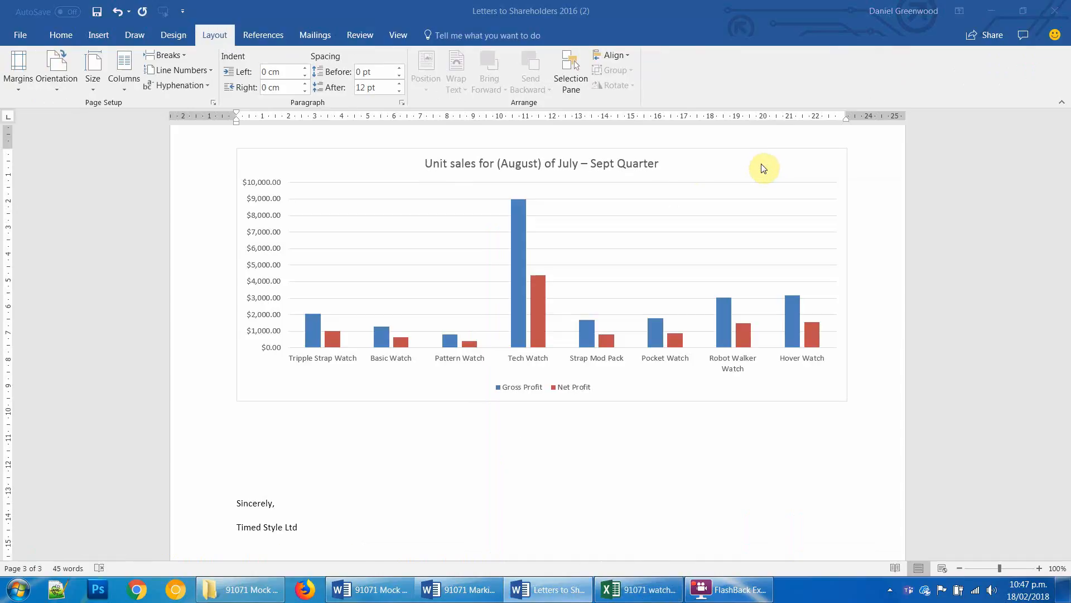
{"action": "right_click", "coordinate": [248, 466]}
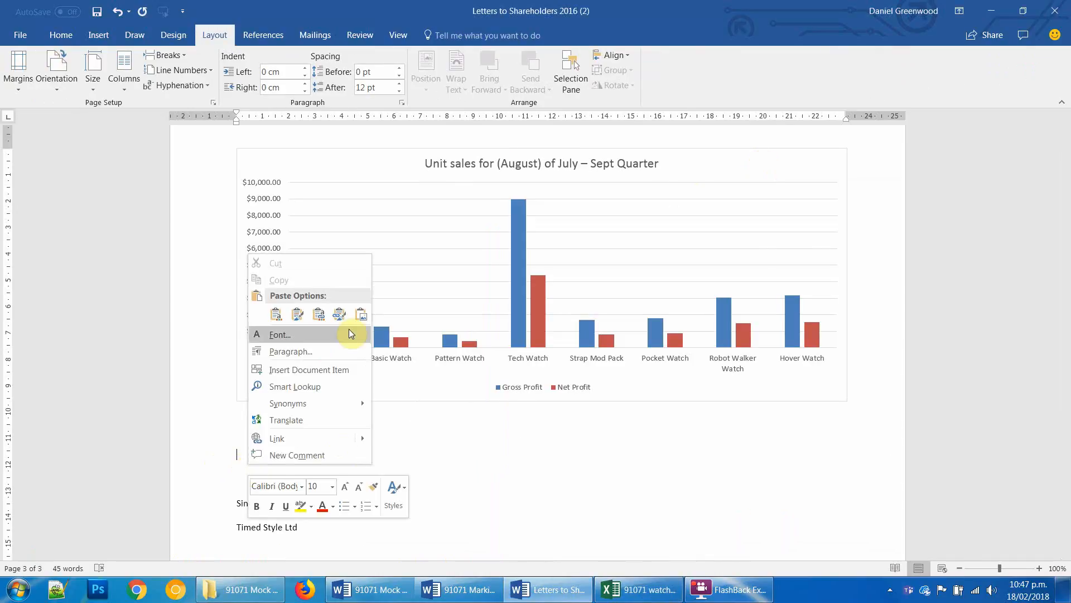
{"action": "left_click", "coordinate": [319, 317]}
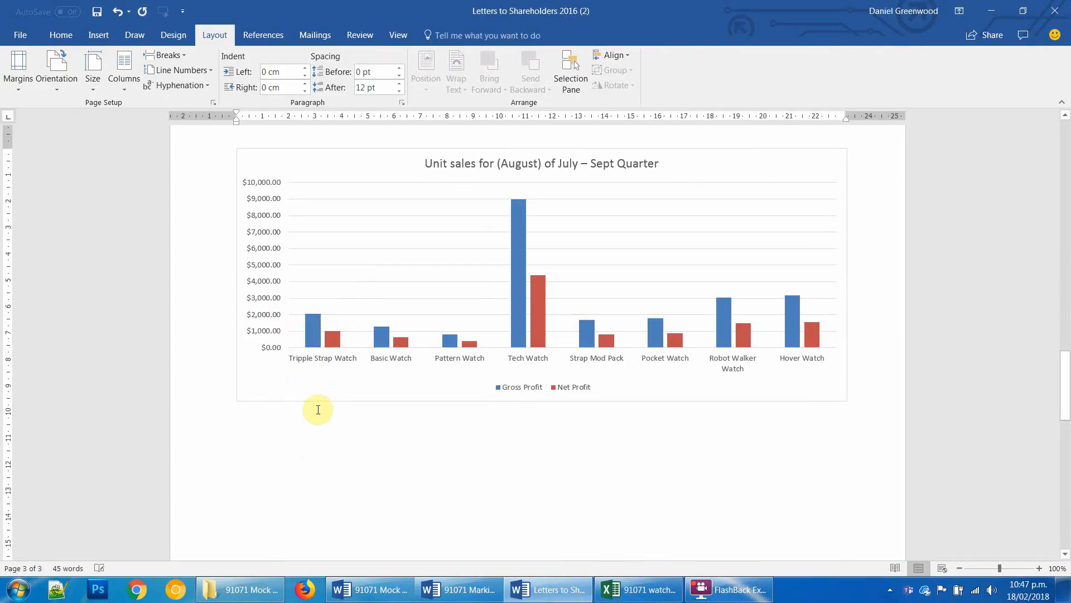
{"action": "left_click", "coordinate": [724, 491]}
{"action": "left_click_drag", "start_coordinate": [546, 540], "coordinate": [550, 422]}
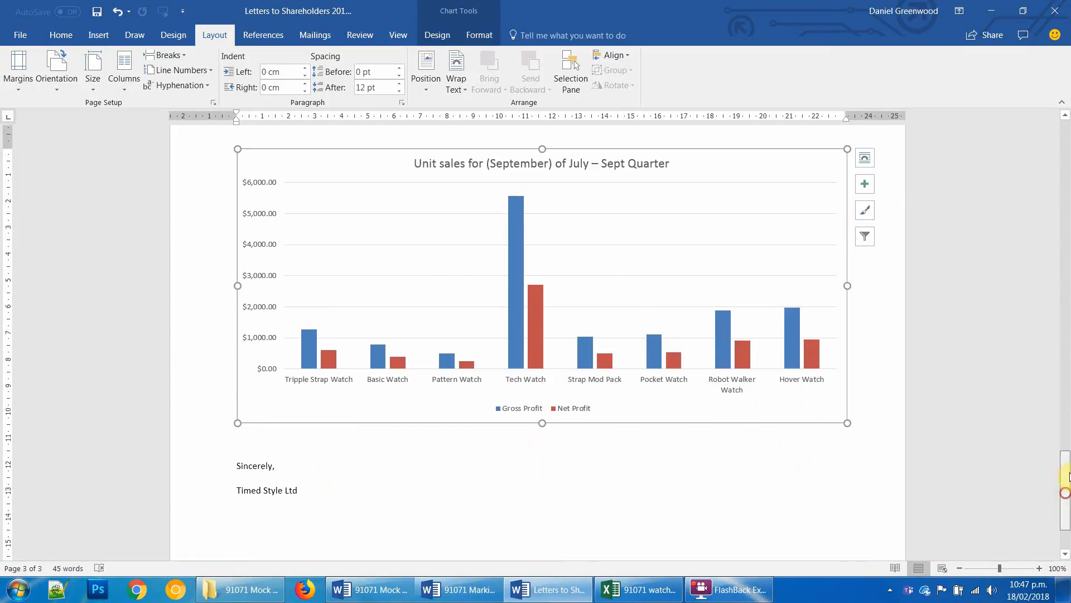
Step: Delete the "(add a description on the trends)" placeholder from the results paragraph on the first page
{"action": "left_click_drag", "start_coordinate": [1066, 481], "coordinate": [1066, 170]}
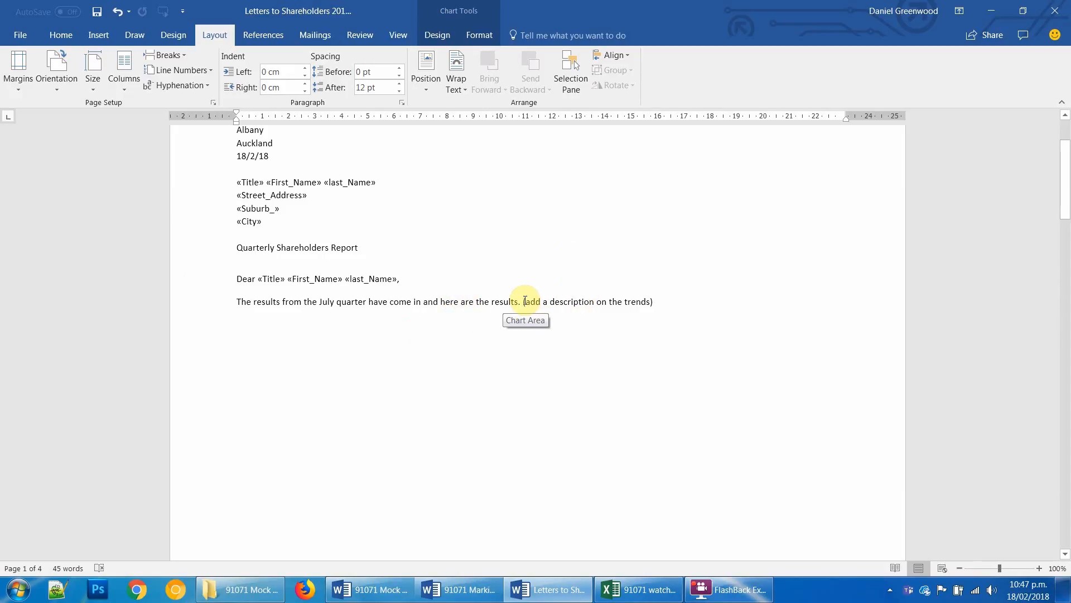
{"action": "left_click_drag", "start_coordinate": [520, 300], "coordinate": [661, 307]}
{"action": "key", "text": "Delete"}
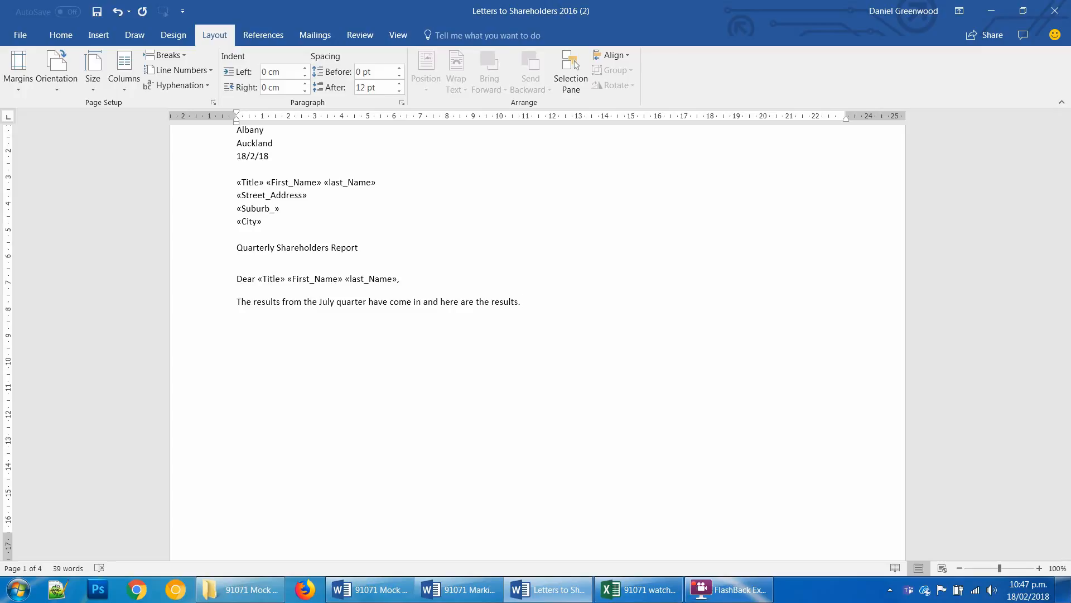
Step: Add to the results paragraph: "Sales trends downwards over the 3 months while showing majority of profits have come from the Tech Watches"
{"action": "type", "text": "Sa"}
{"action": "key", "text": "Caps_Lock"}
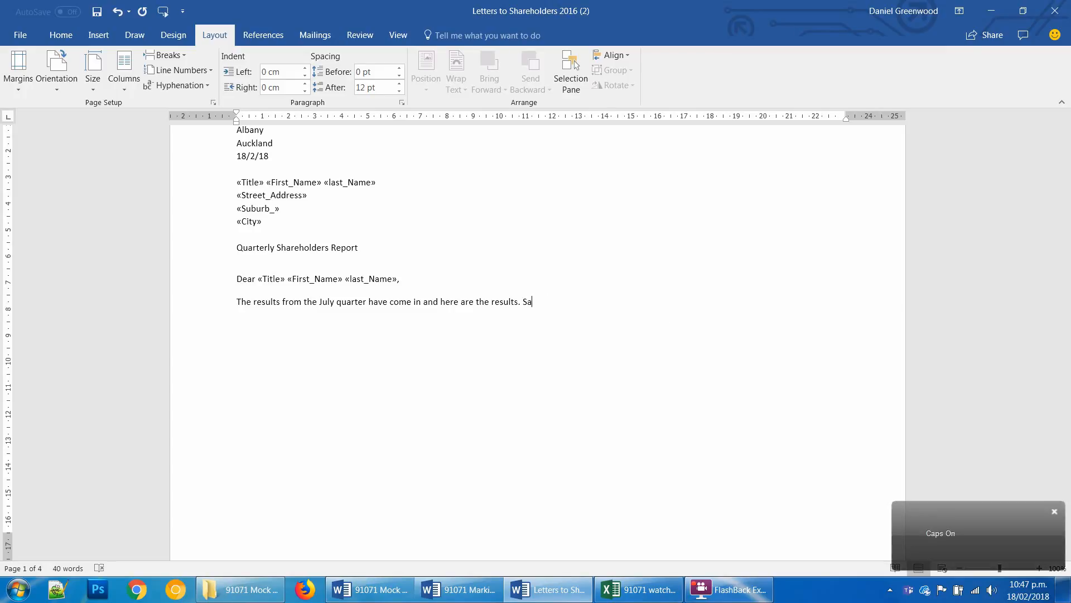
{"action": "type", "text": "les"}
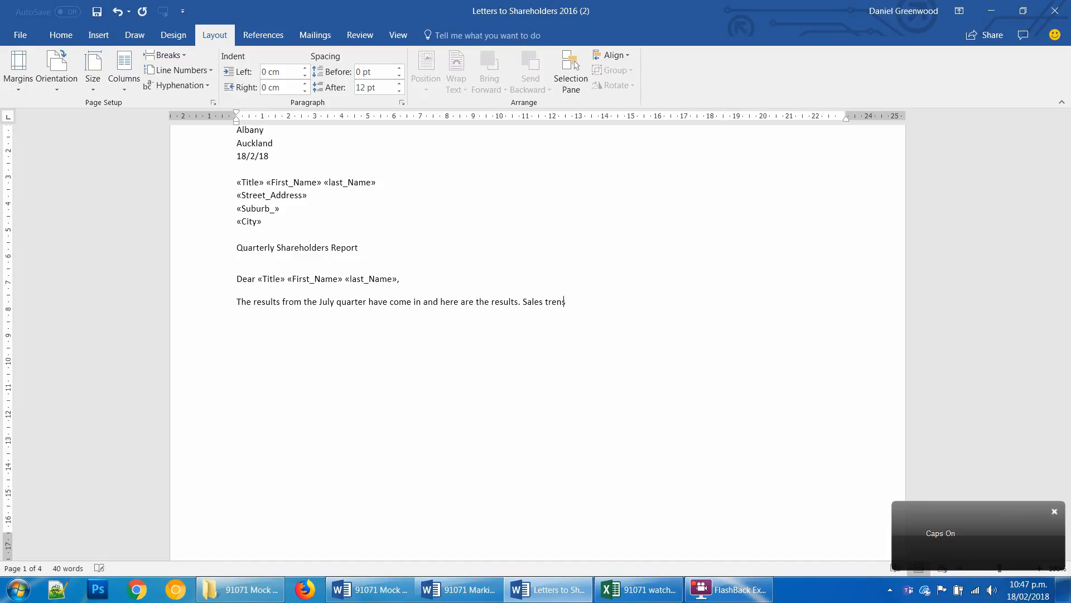
{"action": "type", "text": " trends"}
{"action": "key", "text": "BackSpace"}
{"action": "type", "text": "ds downwards o"}
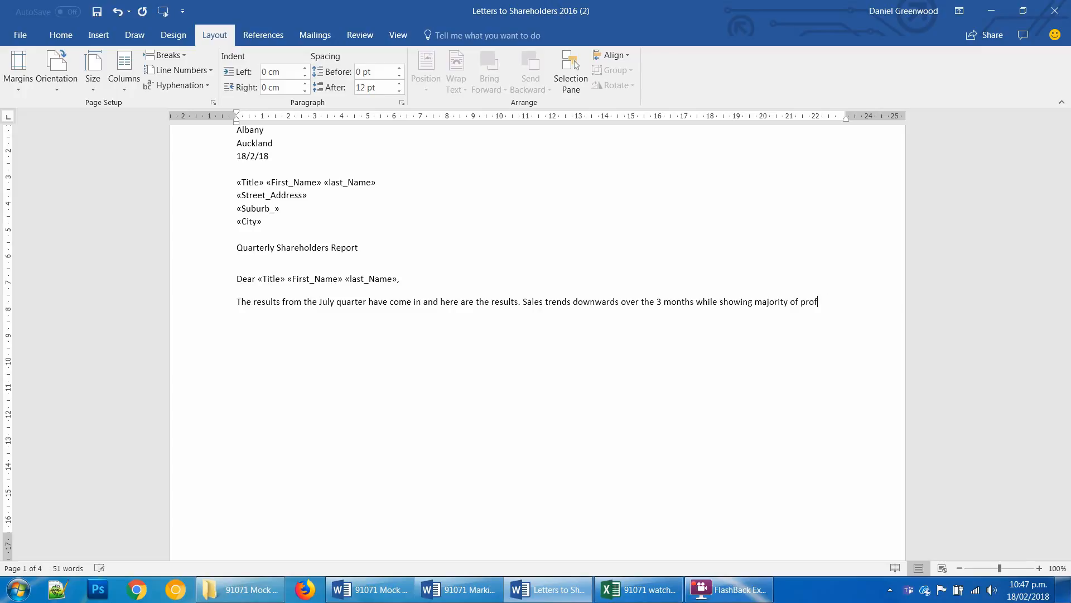
{"action": "type", "text": "ve come from the"}
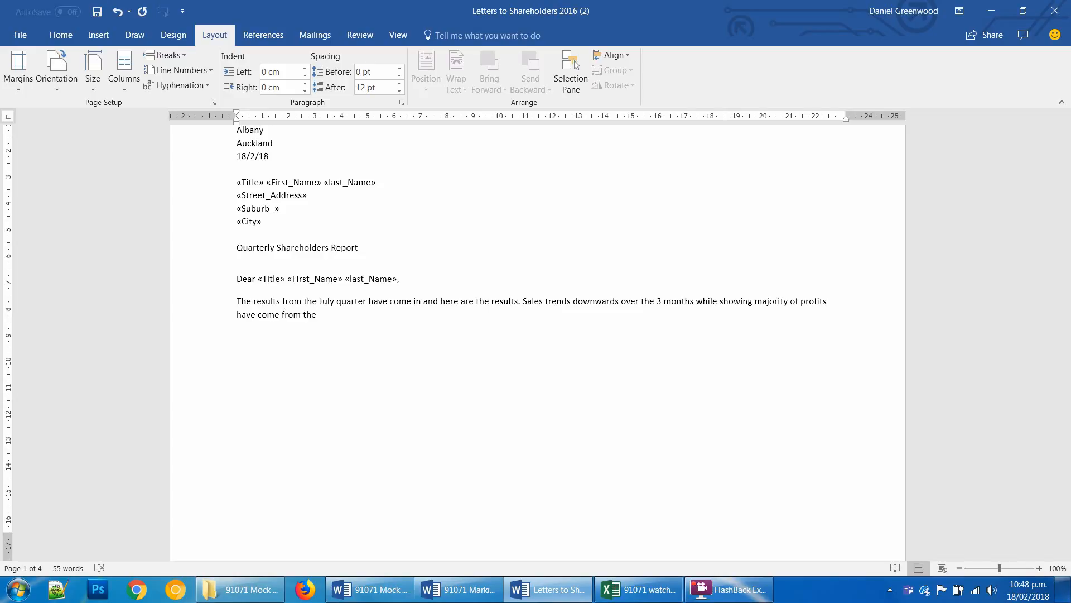
{"action": "left_click", "coordinate": [660, 305]}
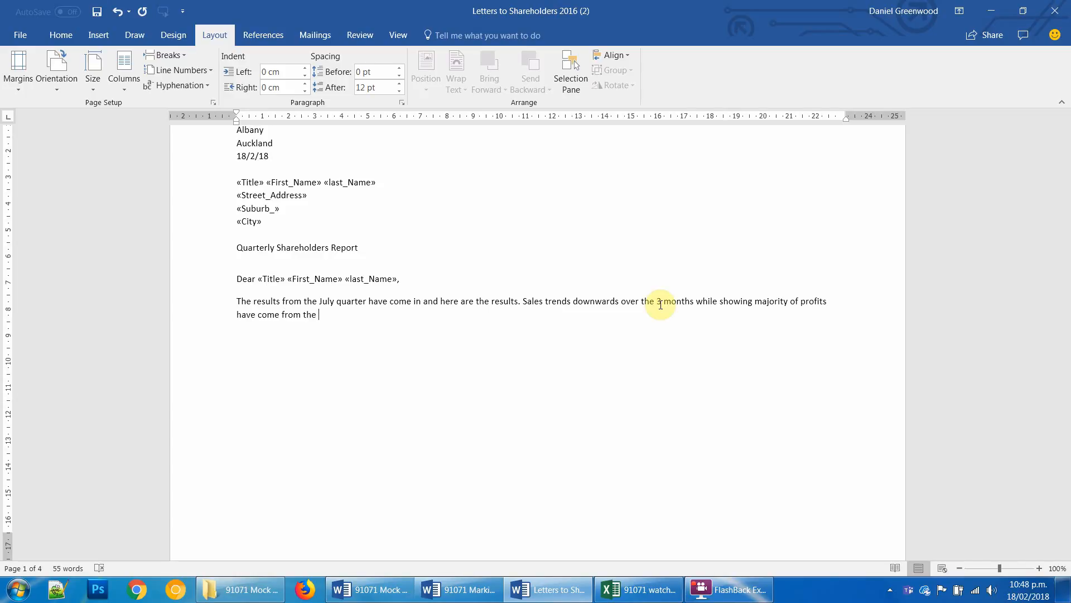
{"action": "type", "text": "Tech Watches"}
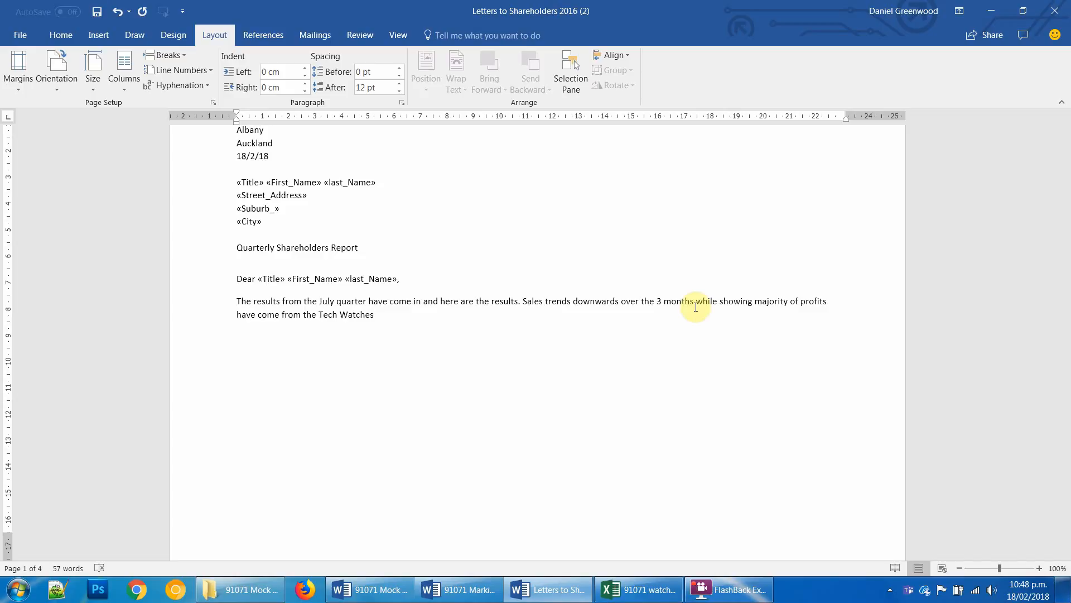
Step: Check the July chart and continue the trend sentence with ", indicating that we need to add a larger product range around Tech Watches and"
{"action": "left_click_drag", "start_coordinate": [1067, 182], "coordinate": [1067, 278]}
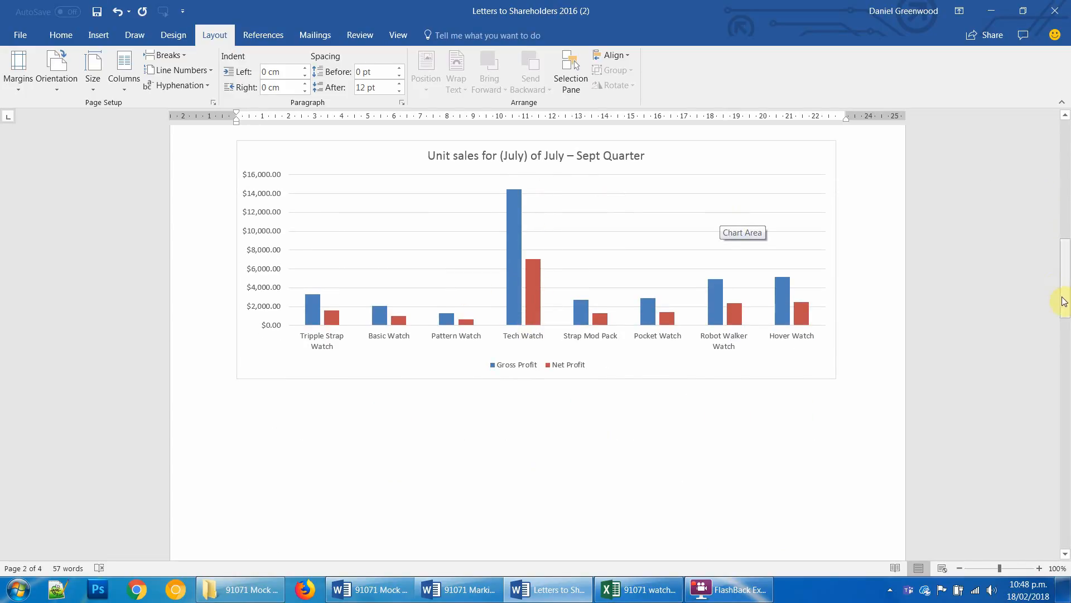
{"action": "left_click_drag", "start_coordinate": [1065, 288], "coordinate": [1067, 273]}
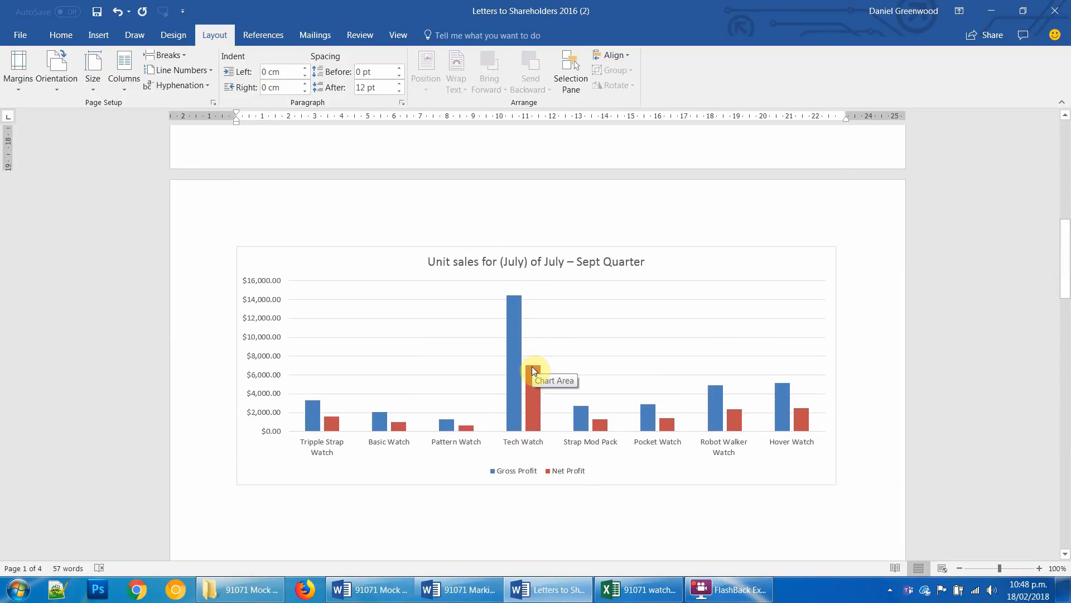
{"action": "mouse_move", "coordinate": [530, 374]}
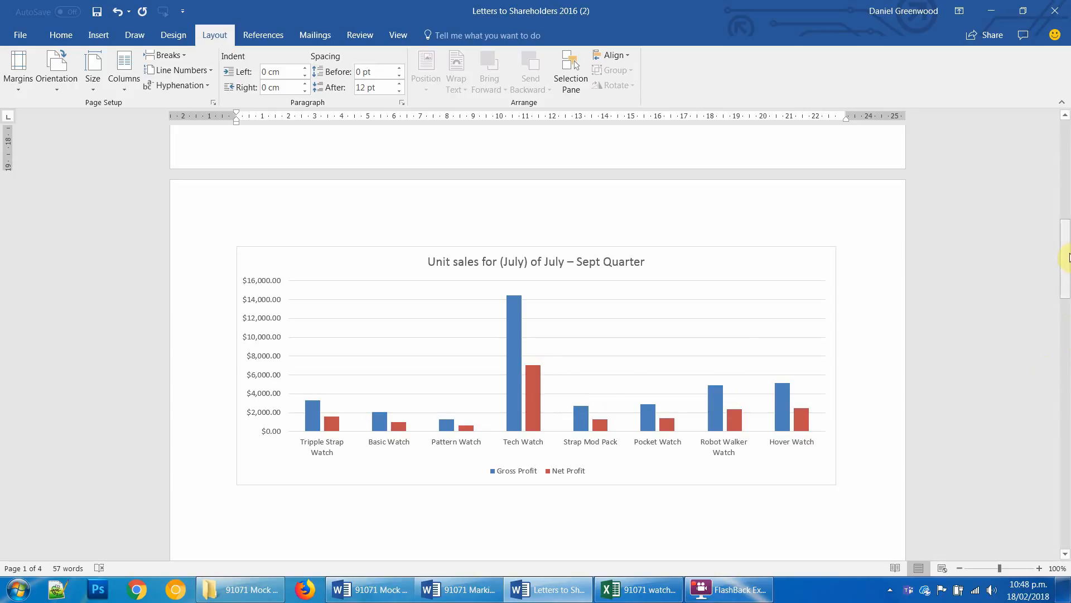
{"action": "left_click_drag", "start_coordinate": [1069, 257], "coordinate": [1068, 255]}
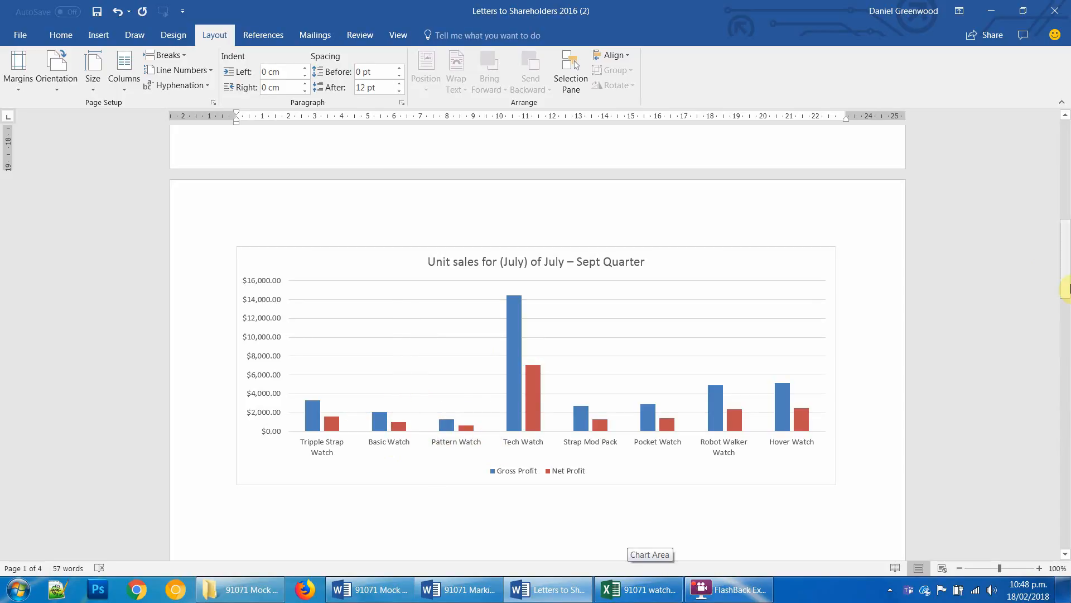
{"action": "left_click_drag", "start_coordinate": [1067, 289], "coordinate": [1066, 192]}
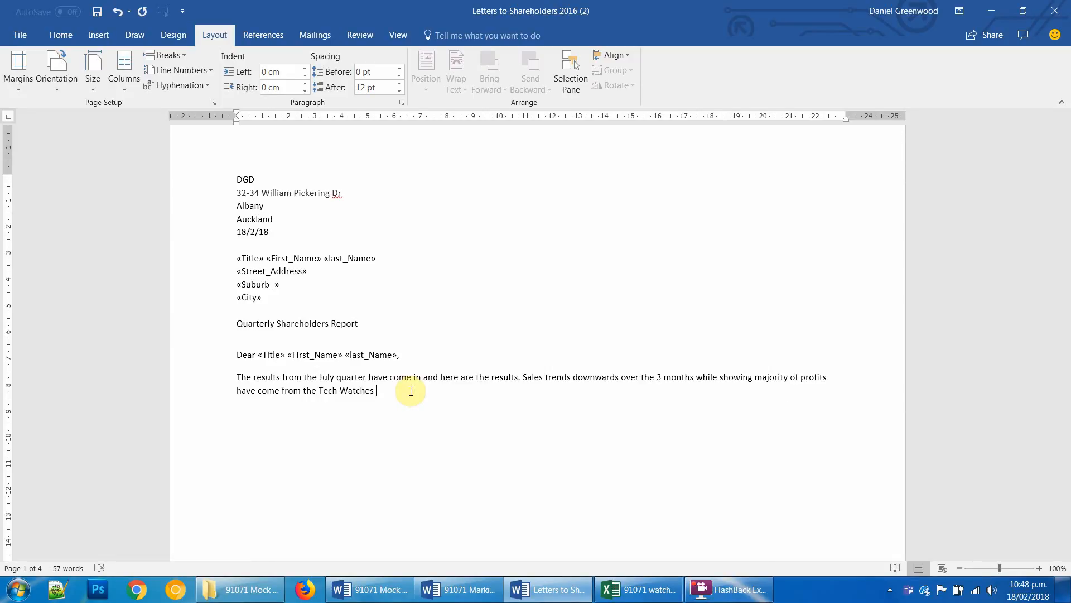
{"action": "key", "text": "BackSpace"}
{"action": "type", "text": ", indicating that we nee"}
{"action": "type", "text": "oc"}
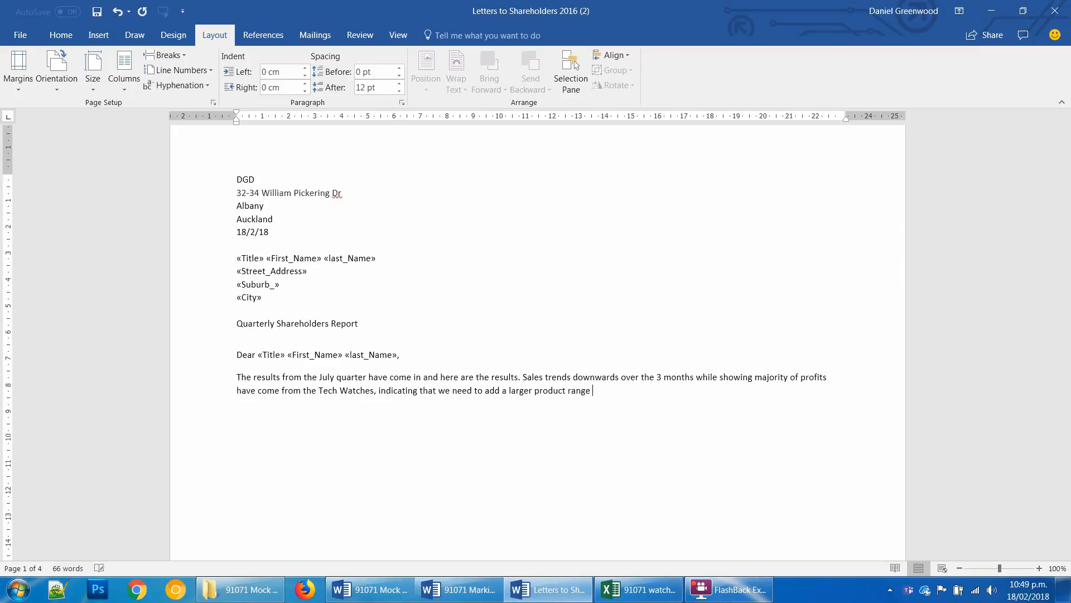
{"action": "type", "text": "aro"}
{"action": "type", "text": "und "}
{"action": "type", "text": "Tech W"}
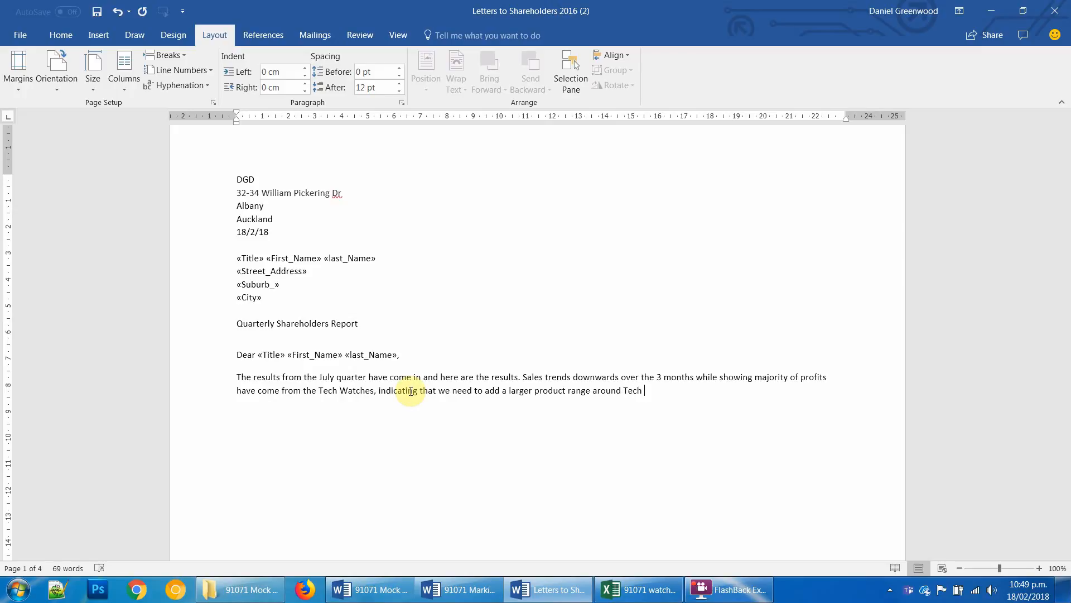
{"action": "type", "text": "atches and "}
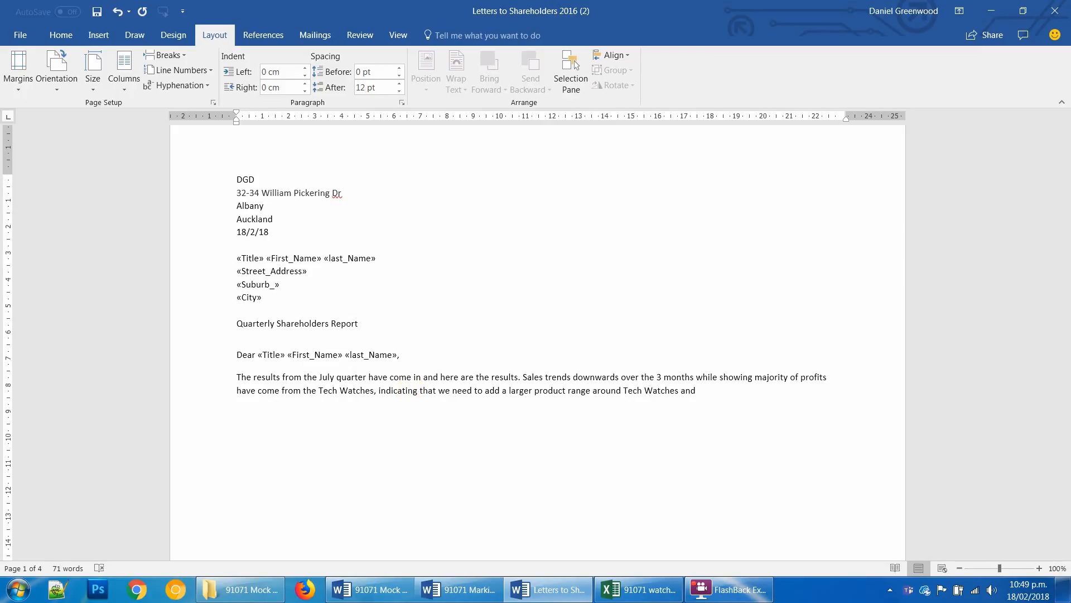
Step: Finish the trend sentence with "look to lower investment in basic watches."
{"action": "type", "text": "look"}
{"action": "type", "text": " to dis"}
{"action": "type", "text": "wer"}
{"action": "type", "text": "investmen"}
{"action": "type", "text": "t in bas"}
{"action": "type", "text": "ic watches."}
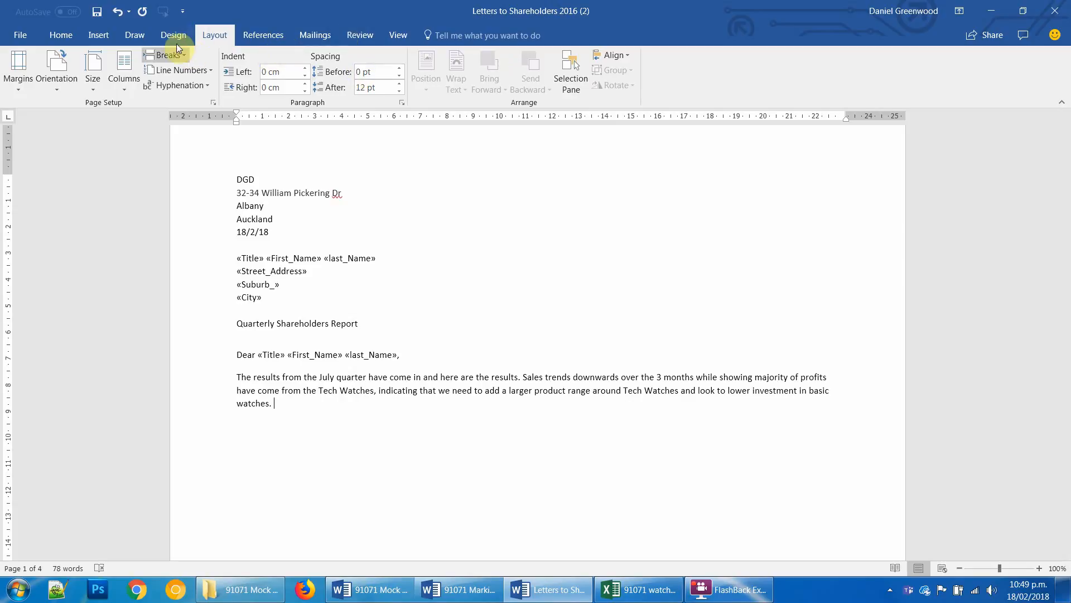
Step: Preview the mail-merge results in the whole letter and consult the linked Word document requirements in the 91071 Mock Assessment 5 2017 document
{"action": "left_click", "coordinate": [314, 34]}
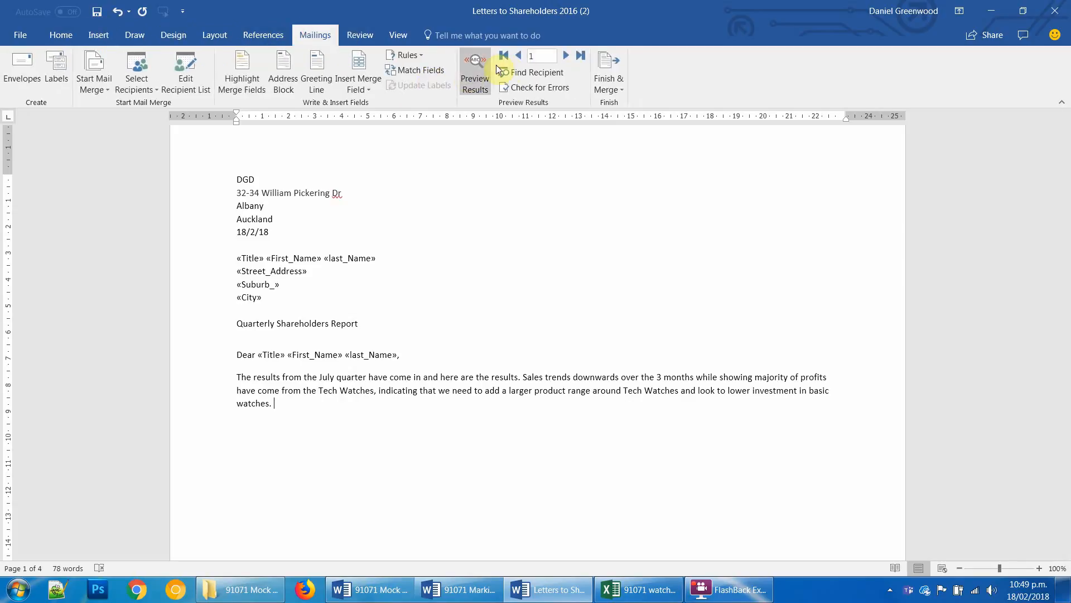
{"action": "left_click", "coordinate": [476, 70]}
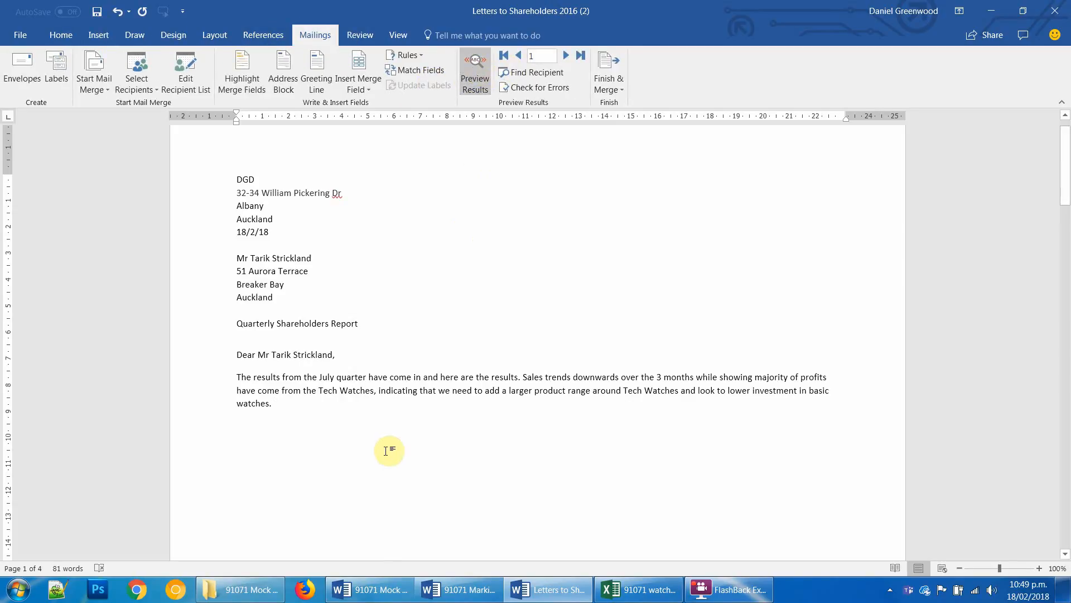
{"action": "key", "text": "ctrl+a"}
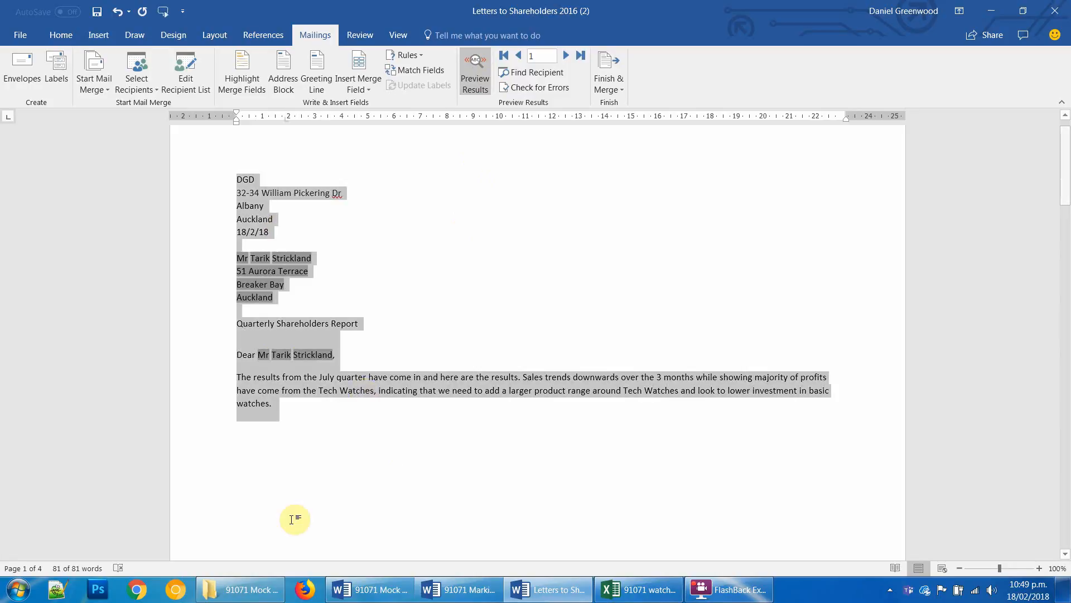
{"action": "left_click", "coordinate": [393, 591]}
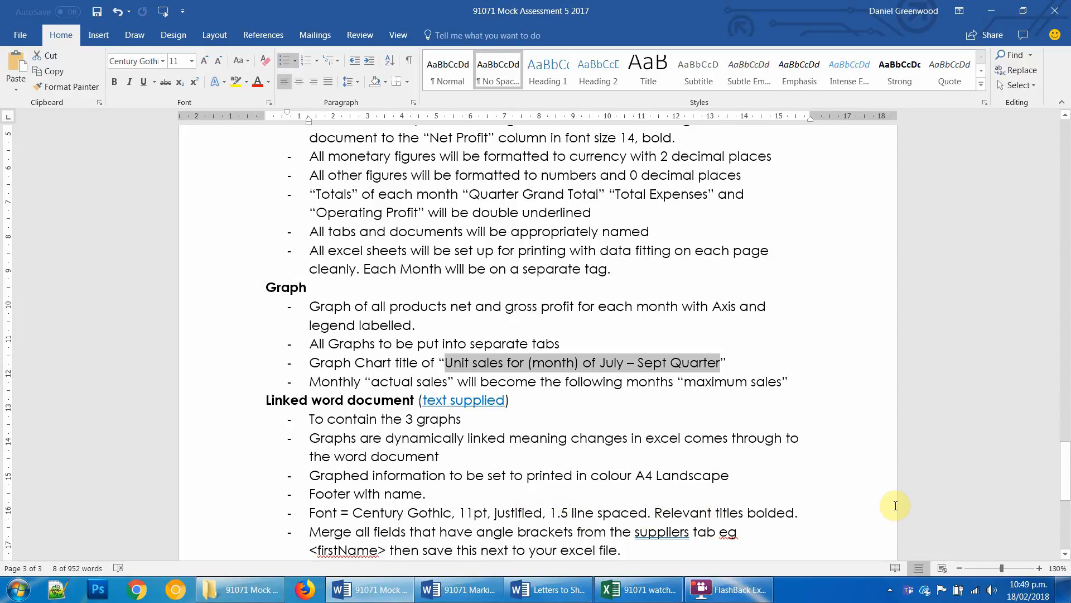
Step: Set the whole text of the shareholders letter to Century Gothic, size 11
{"action": "key", "text": "alt+Tab"}
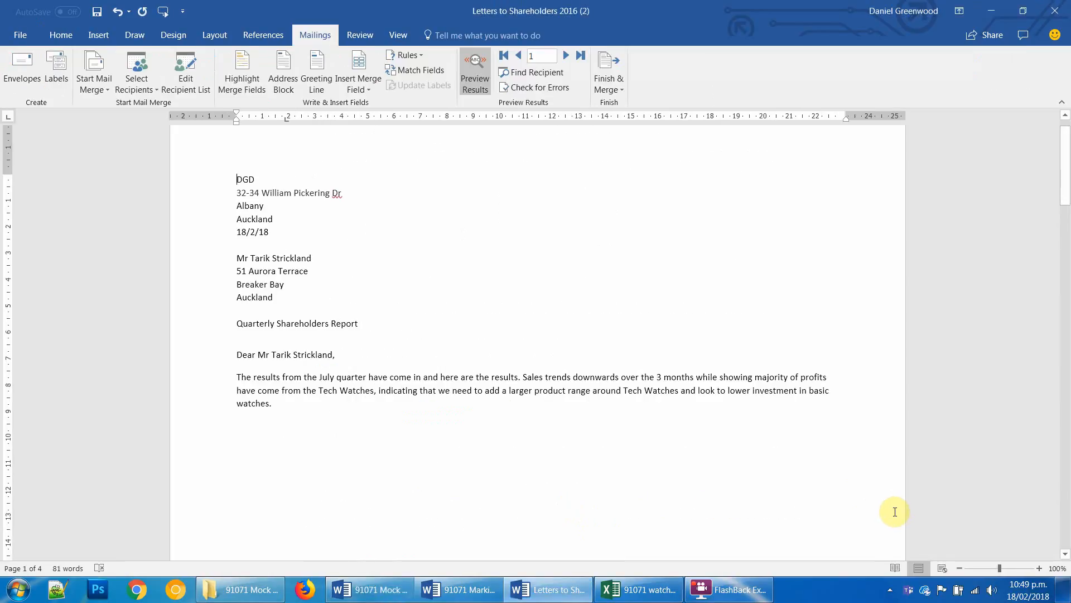
{"action": "key", "text": "ctrl+a"}
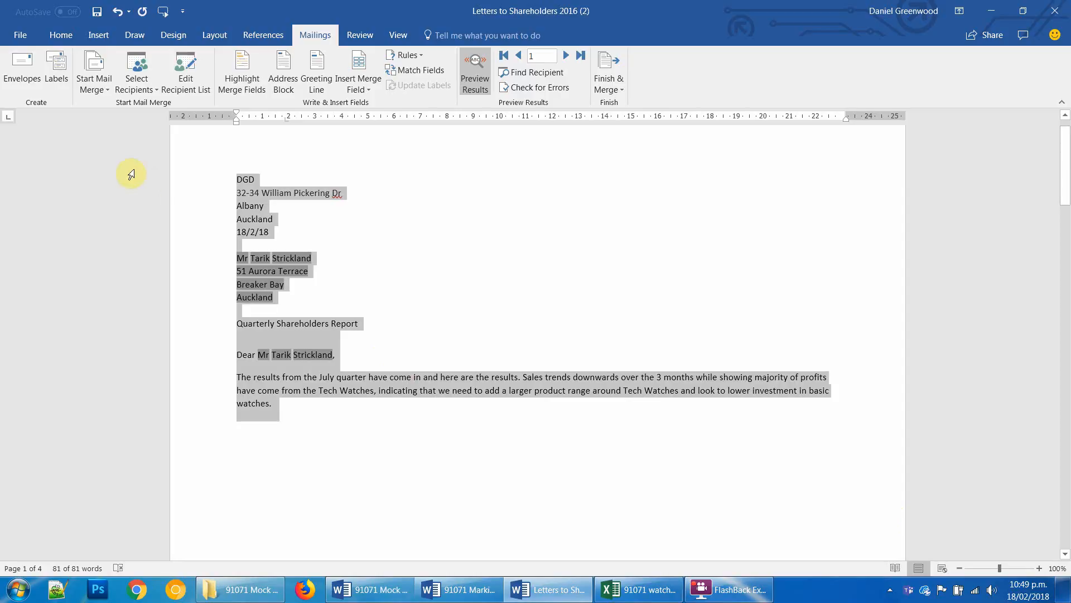
{"action": "left_click", "coordinate": [65, 35]}
{"action": "left_click", "coordinate": [140, 62]}
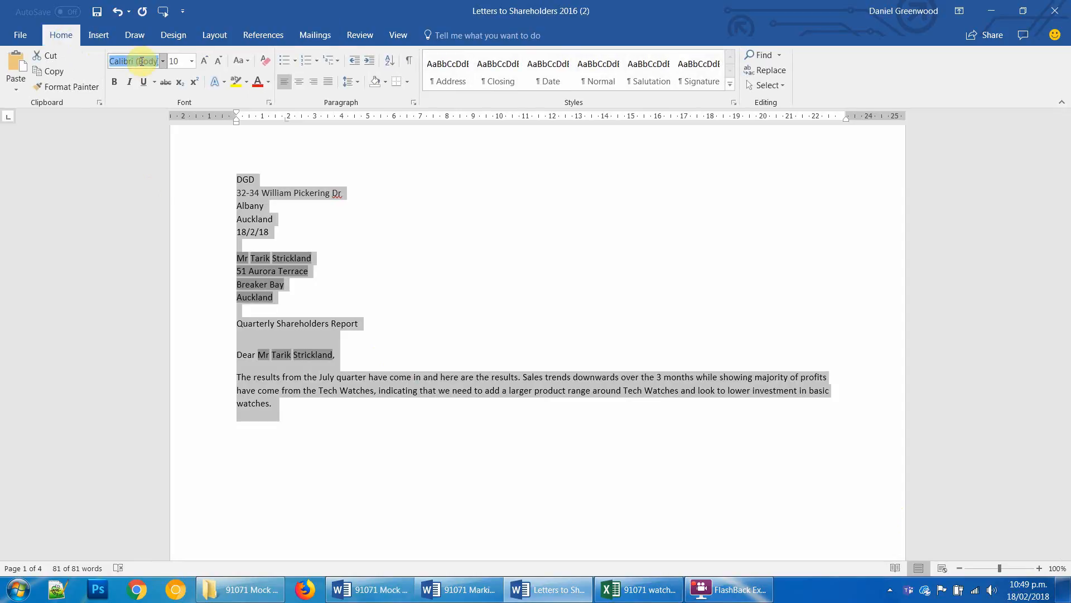
{"action": "type", "text": "Century Gothic"}
{"action": "key", "text": "Return"}
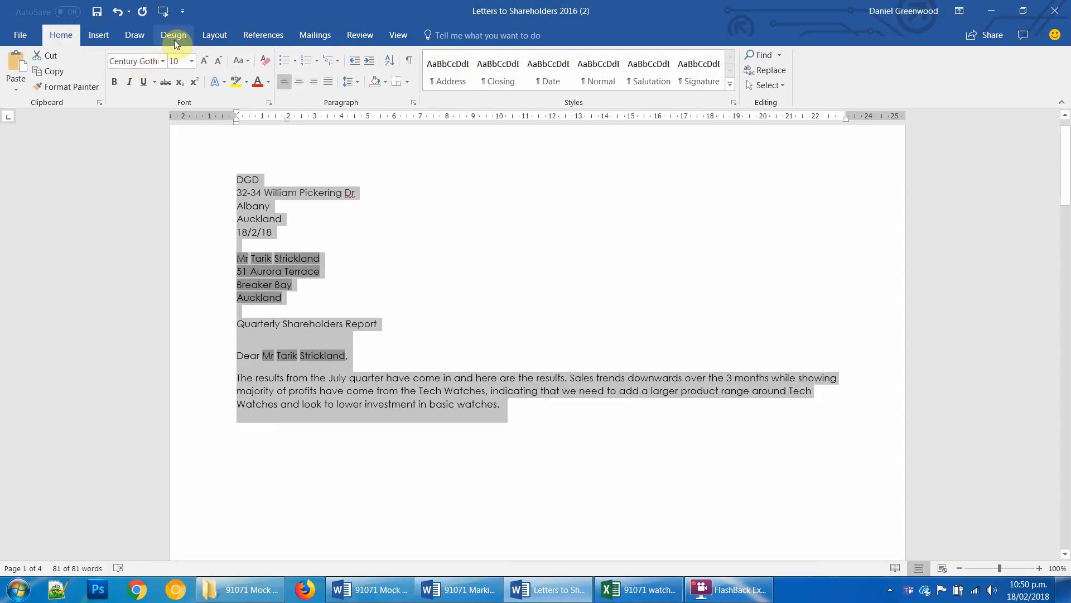
{"action": "left_click", "coordinate": [176, 61]}
{"action": "type", "text": "11"}
{"action": "key", "text": "Return"}
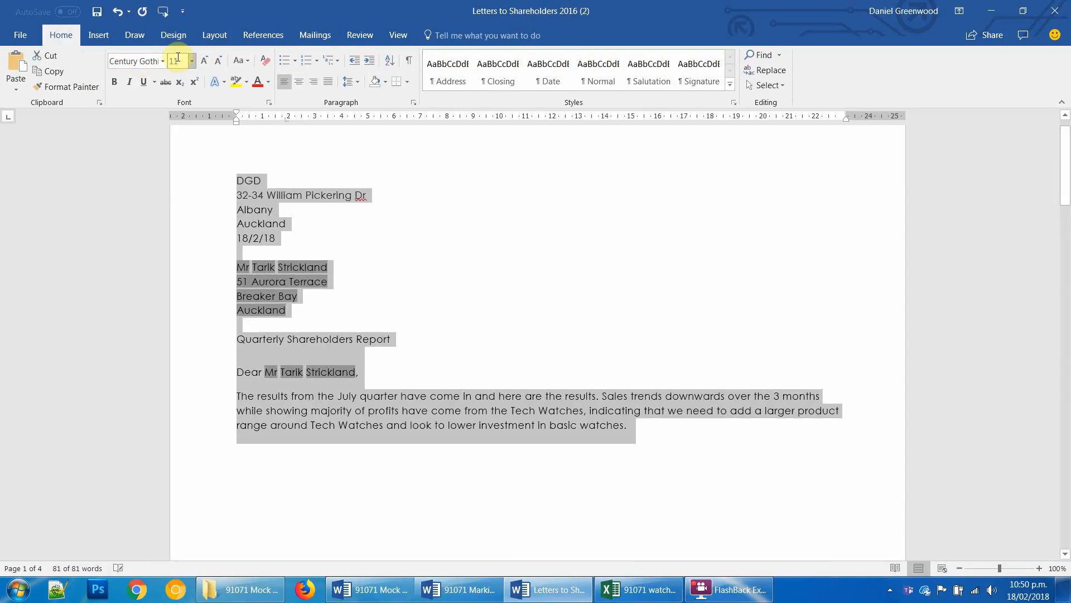
Step: Justify the letter's text with 1.5 line spacing and make the "Quarterly Shareholders Report" title bold
{"action": "left_click", "coordinate": [332, 84]}
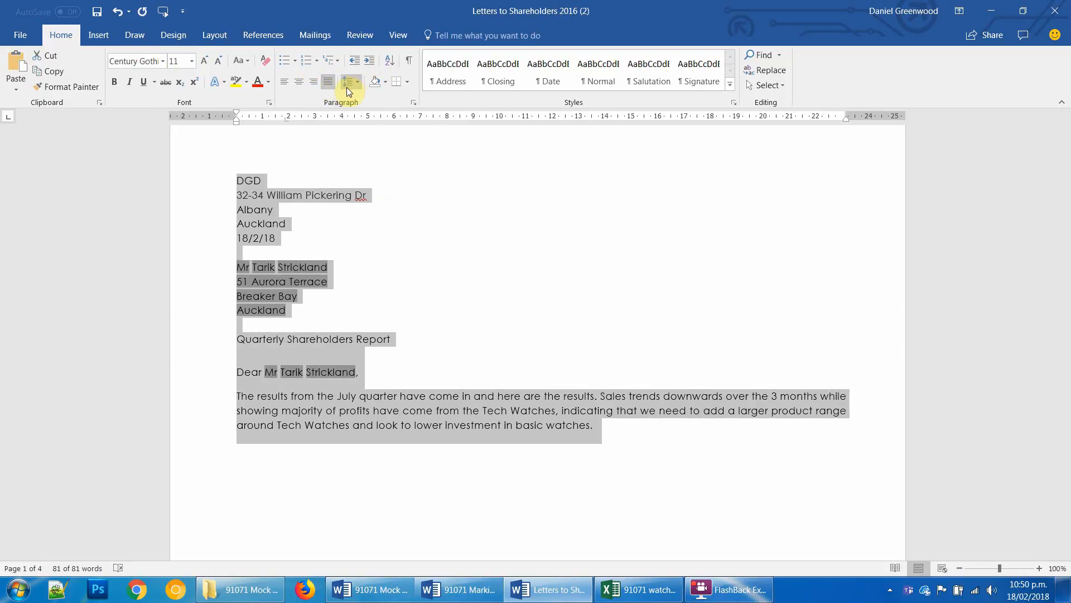
{"action": "left_click", "coordinate": [360, 82]}
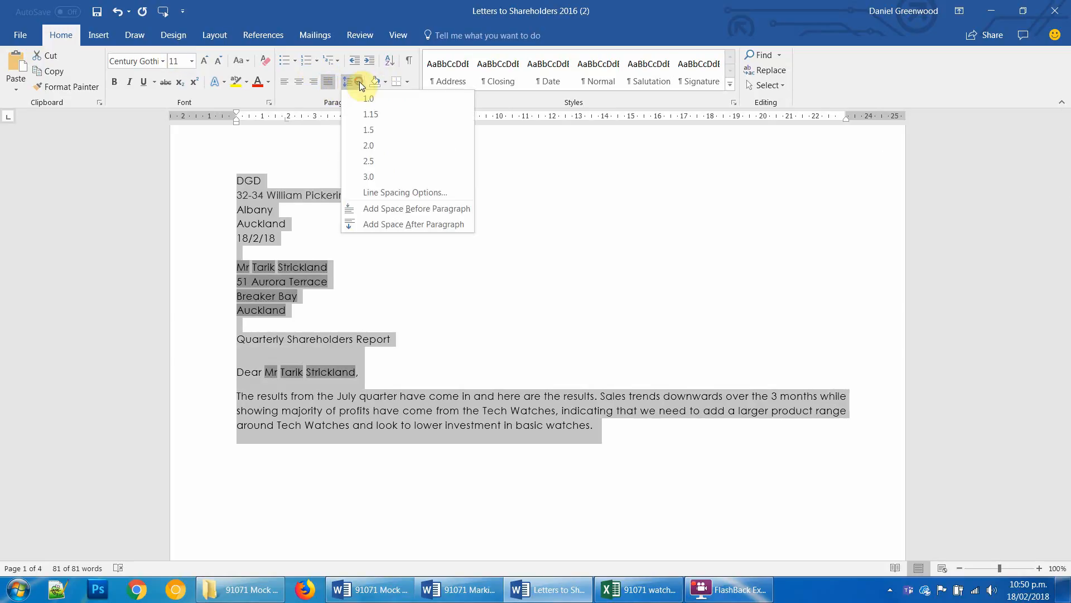
{"action": "left_click", "coordinate": [375, 127]}
{"action": "left_click_drag", "start_coordinate": [330, 313], "coordinate": [232, 387]}
{"action": "left_click", "coordinate": [395, 387]}
{"action": "key", "text": "ctrl+b"}
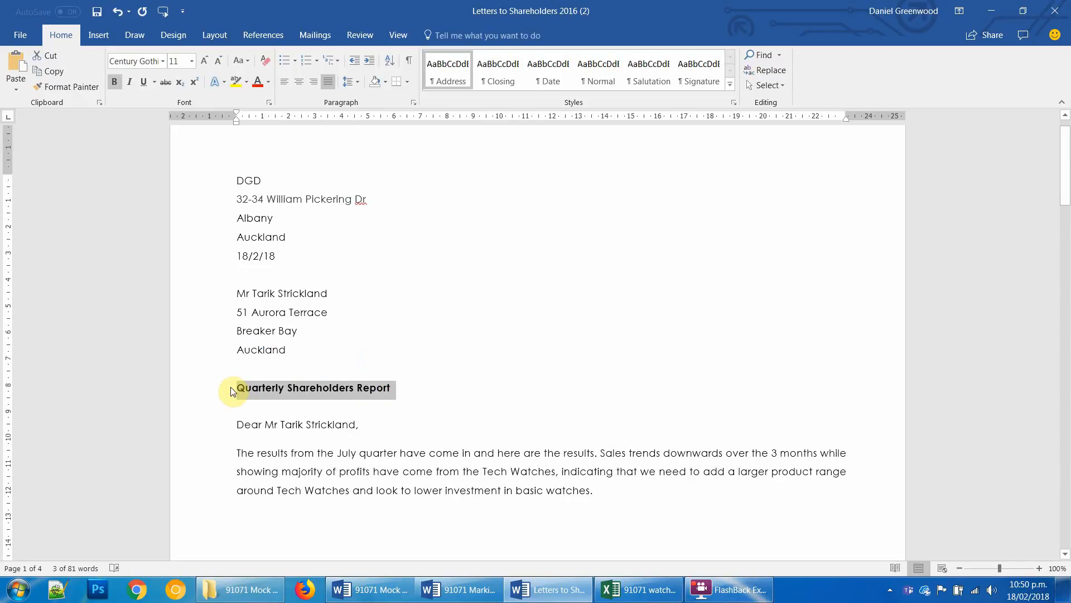
Step: Insert a Blank style footer in the letter with the text "DGD"
{"action": "left_click_drag", "start_coordinate": [1066, 207], "coordinate": [1066, 468]}
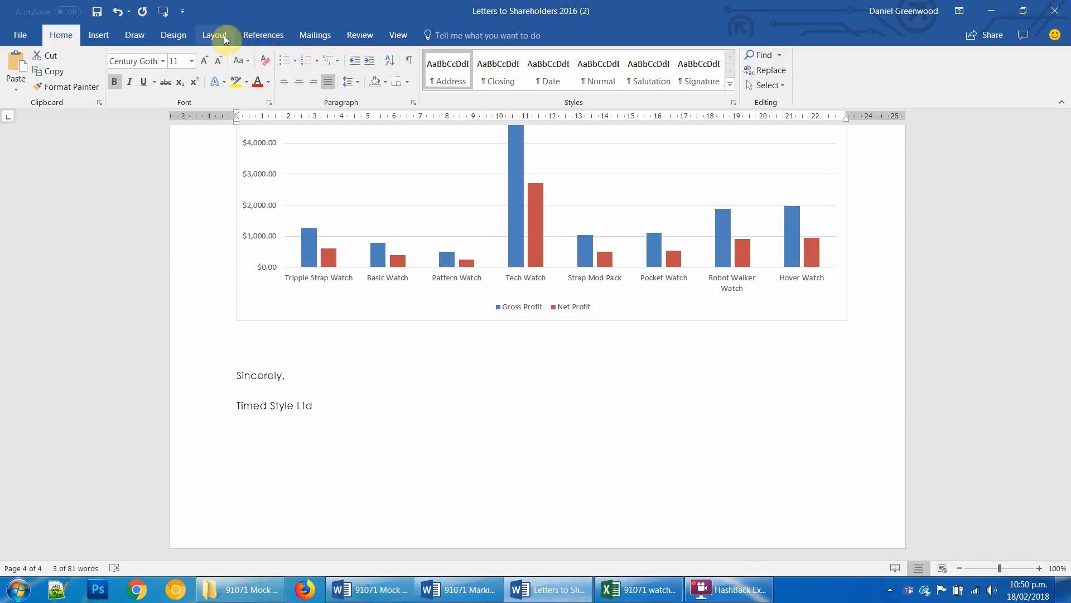
{"action": "left_click", "coordinate": [98, 35]}
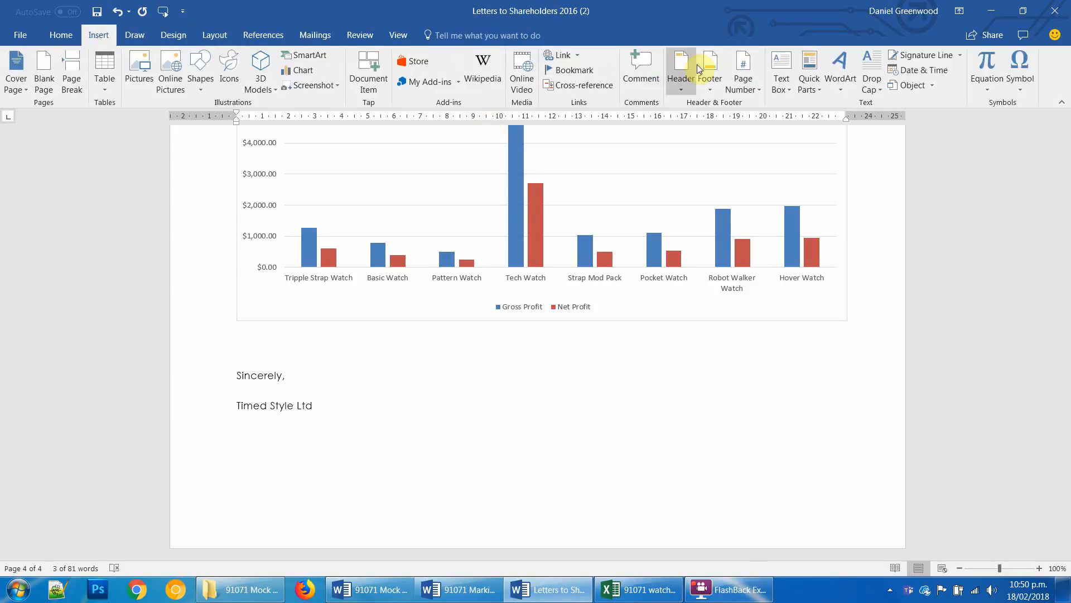
{"action": "left_click", "coordinate": [711, 89]}
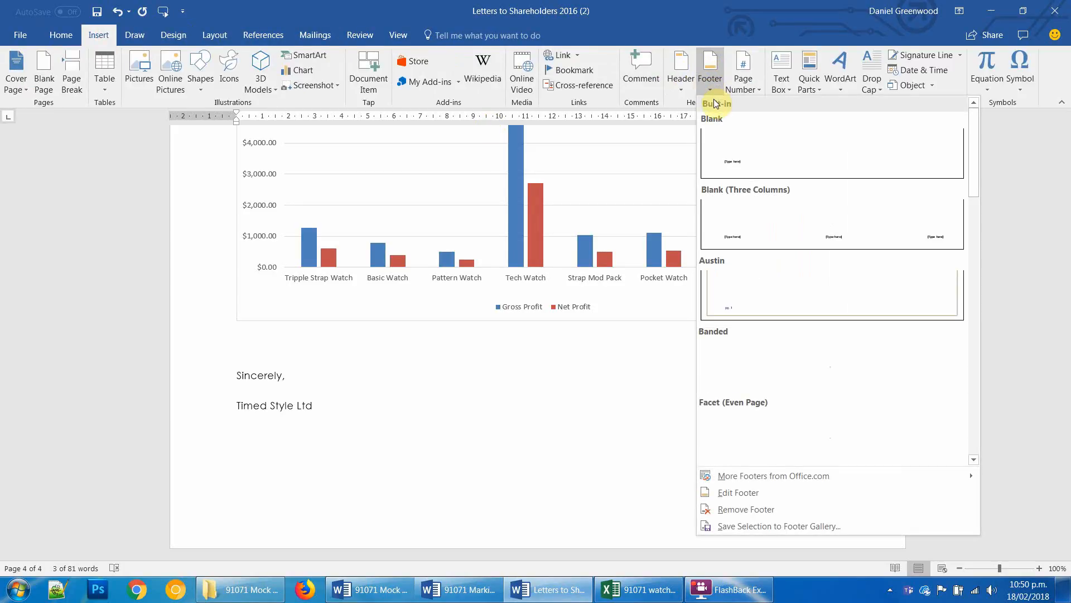
{"action": "left_click", "coordinate": [717, 155]}
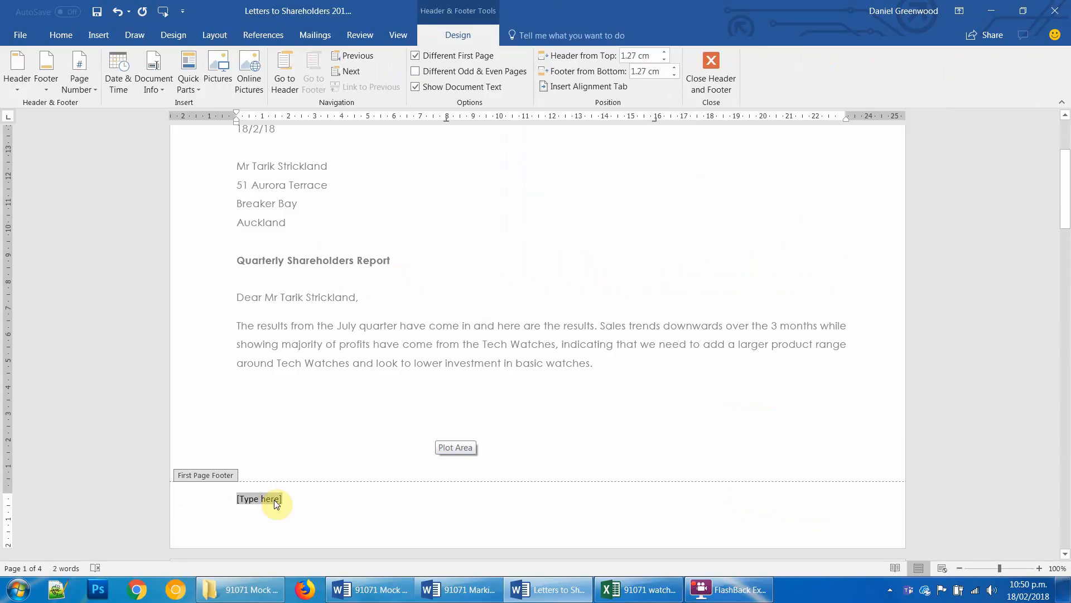
{"action": "type", "text": "DGD"}
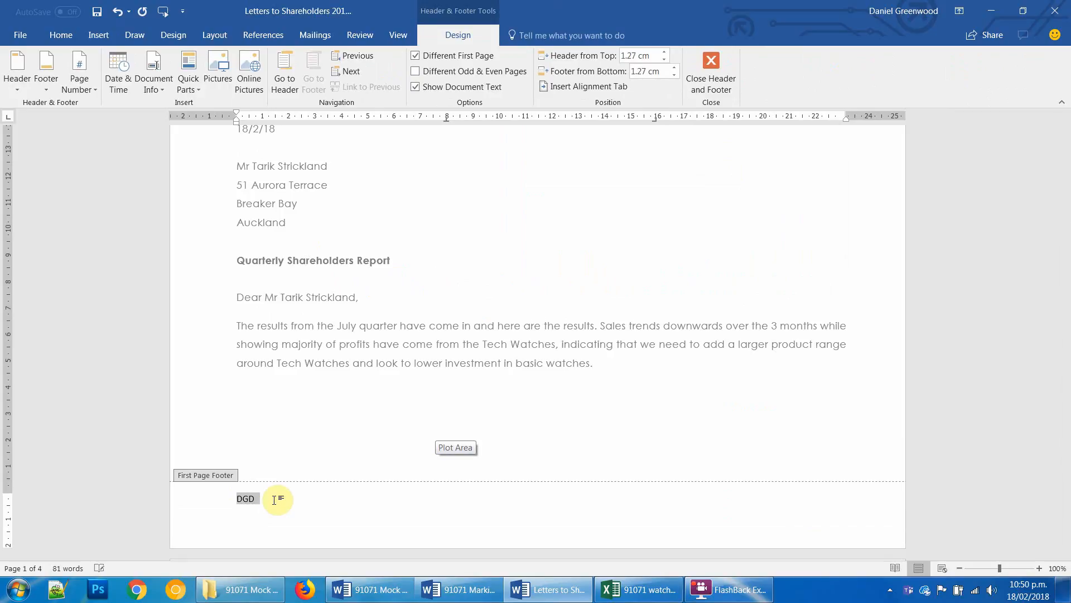
Step: Set the footer text to Century Gothic, return to the letter body and save the document
{"action": "left_click", "coordinate": [58, 36]}
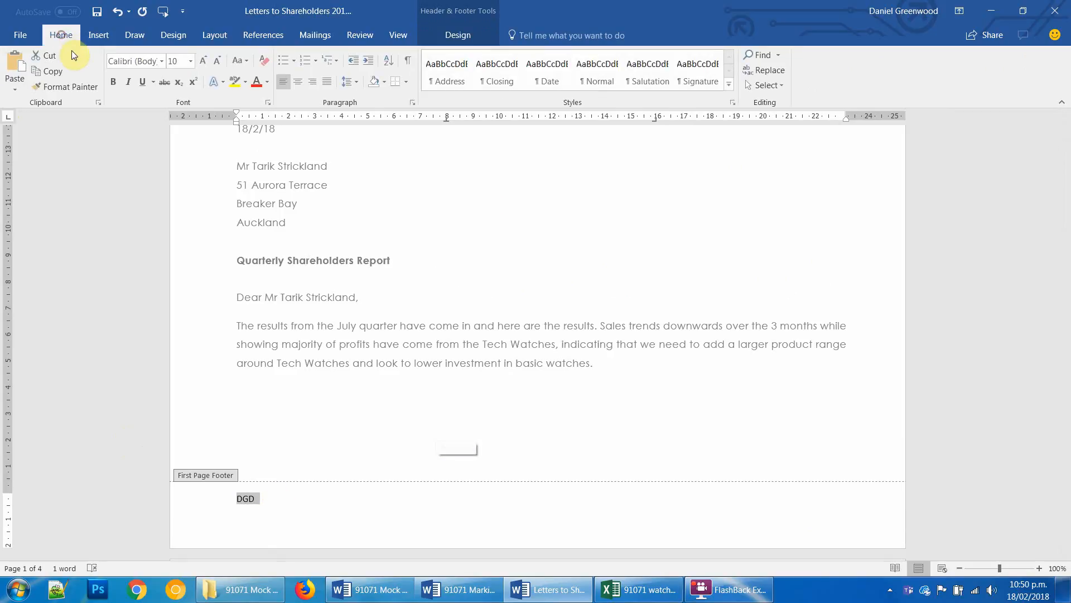
{"action": "left_click", "coordinate": [150, 61]}
{"action": "type", "text": "Century Gothic"}
{"action": "key", "text": "Return"}
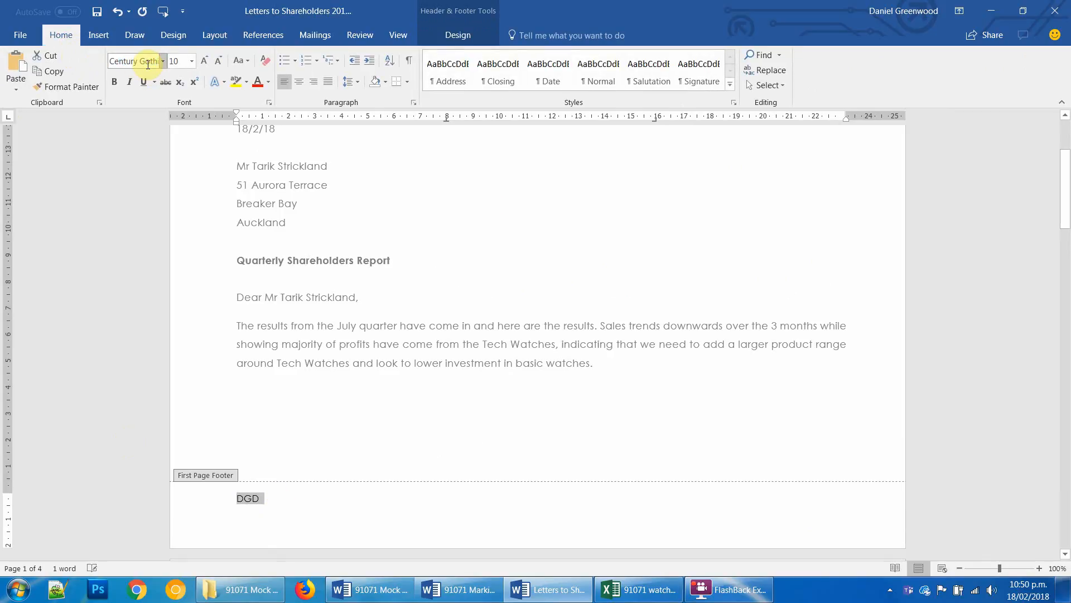
{"action": "double_click", "coordinate": [274, 404]}
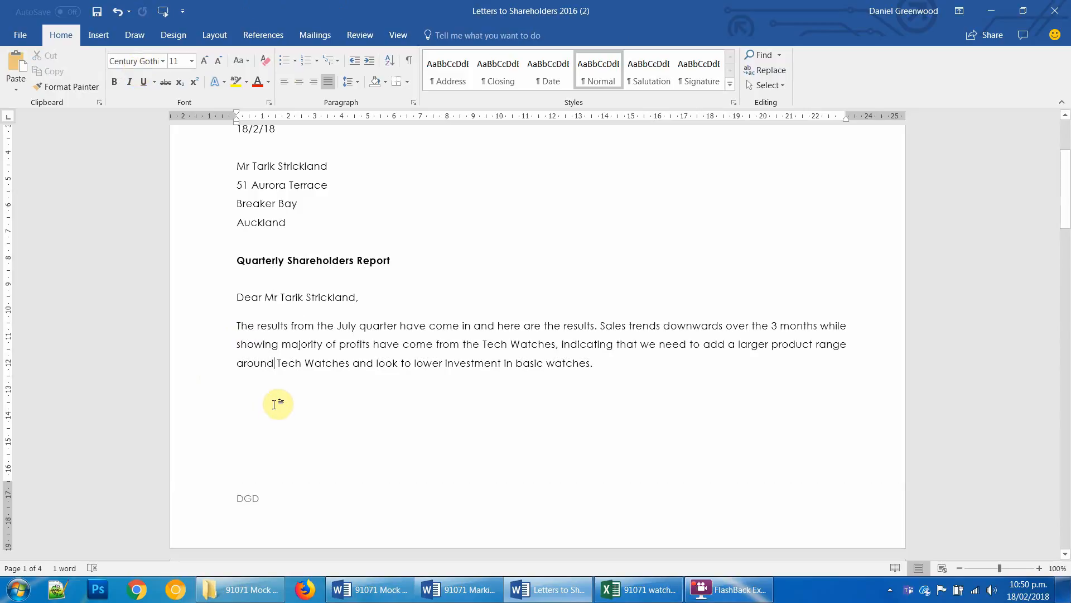
{"action": "left_click", "coordinate": [96, 11]}
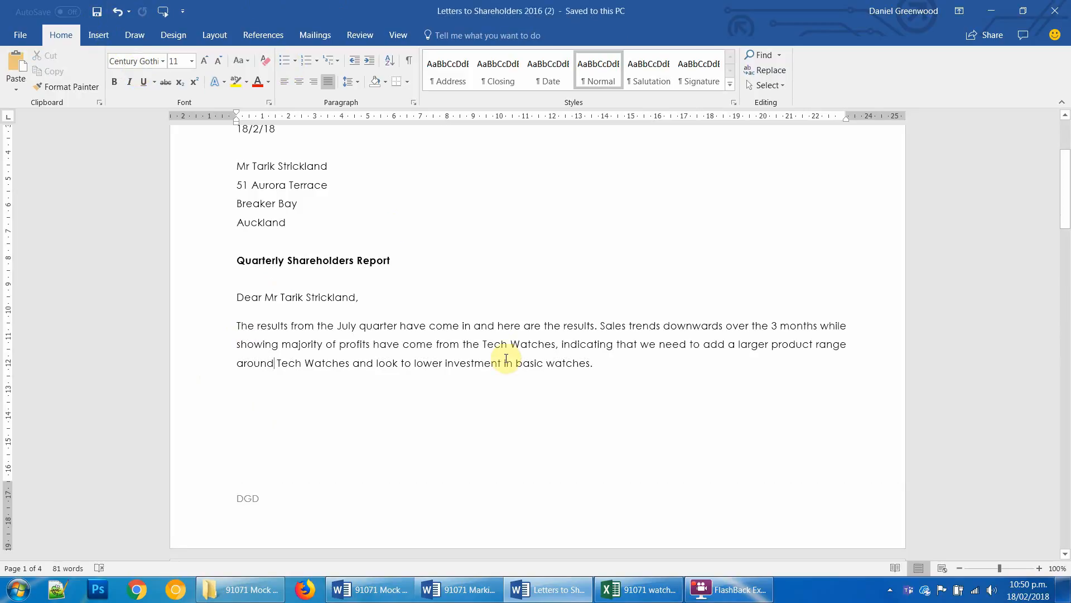
Step: Enter -6000 in O6 of the workbook's September sheet and check the linked additional advertising cost in Operating Expenses
{"action": "left_click", "coordinate": [639, 589]}
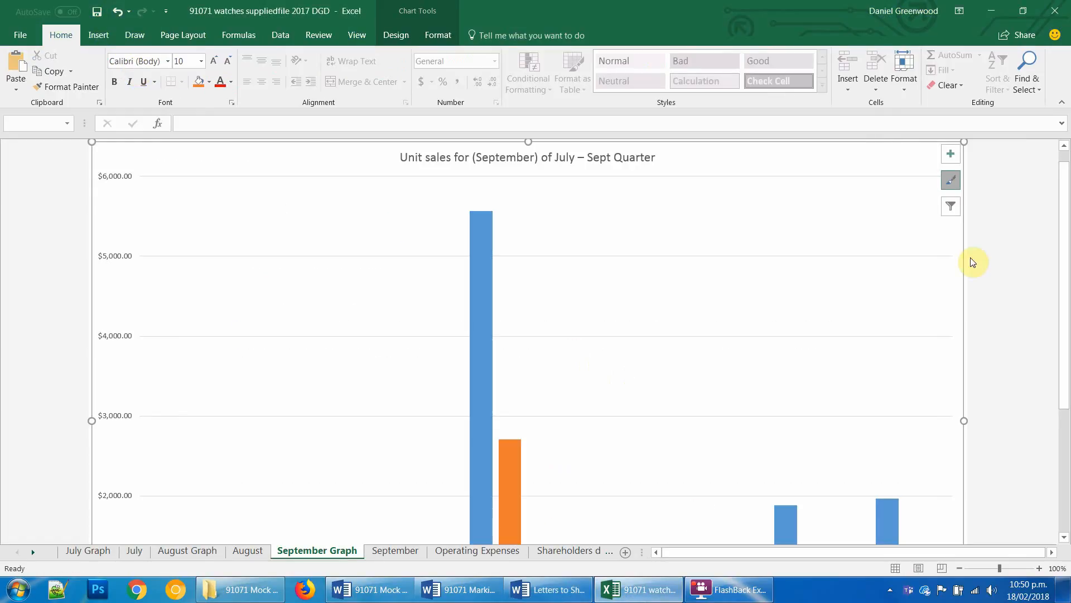
{"action": "left_click", "coordinate": [397, 550]}
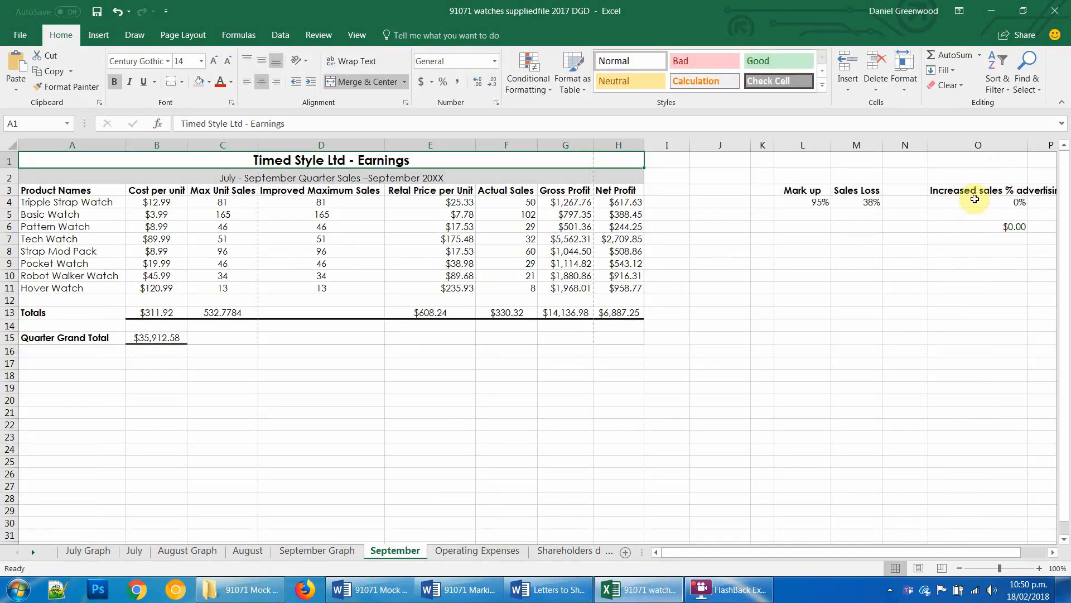
{"action": "left_click", "coordinate": [984, 229]}
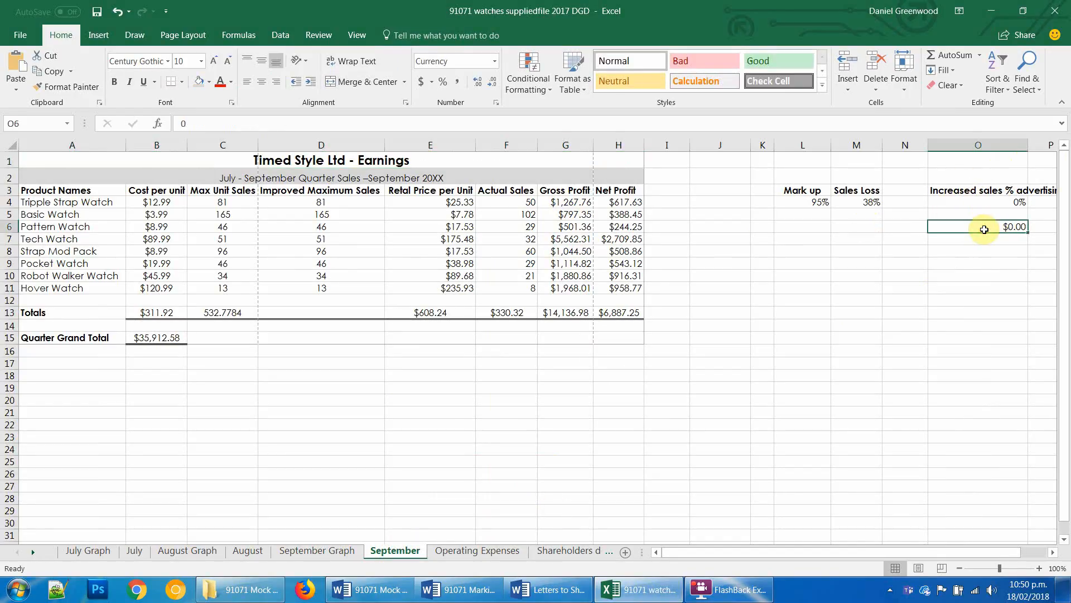
{"action": "type", "text": "-"}
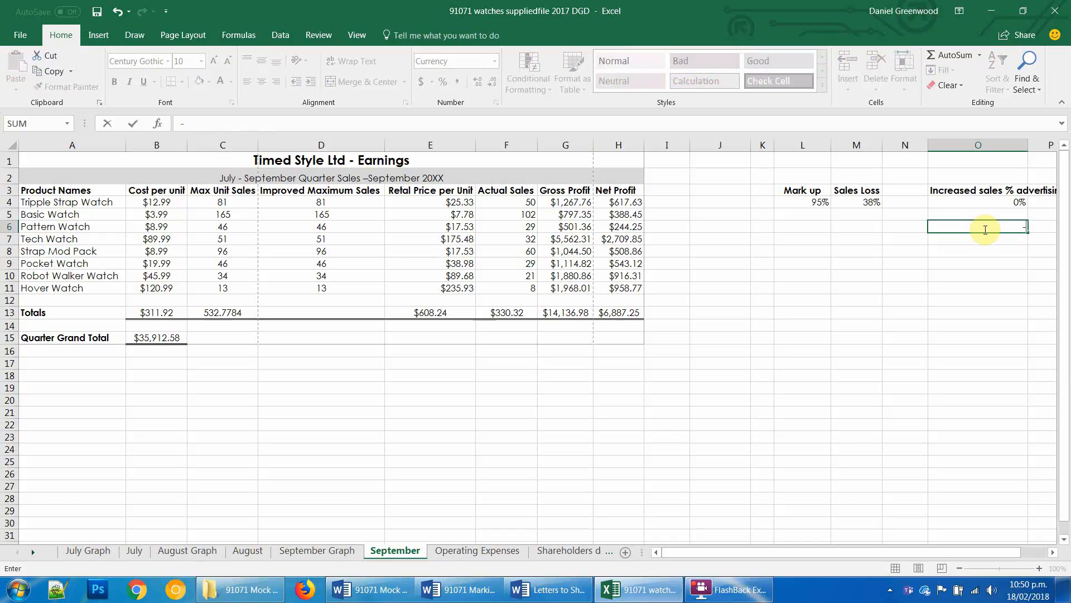
{"action": "type", "text": "6000"}
{"action": "key", "text": "Return"}
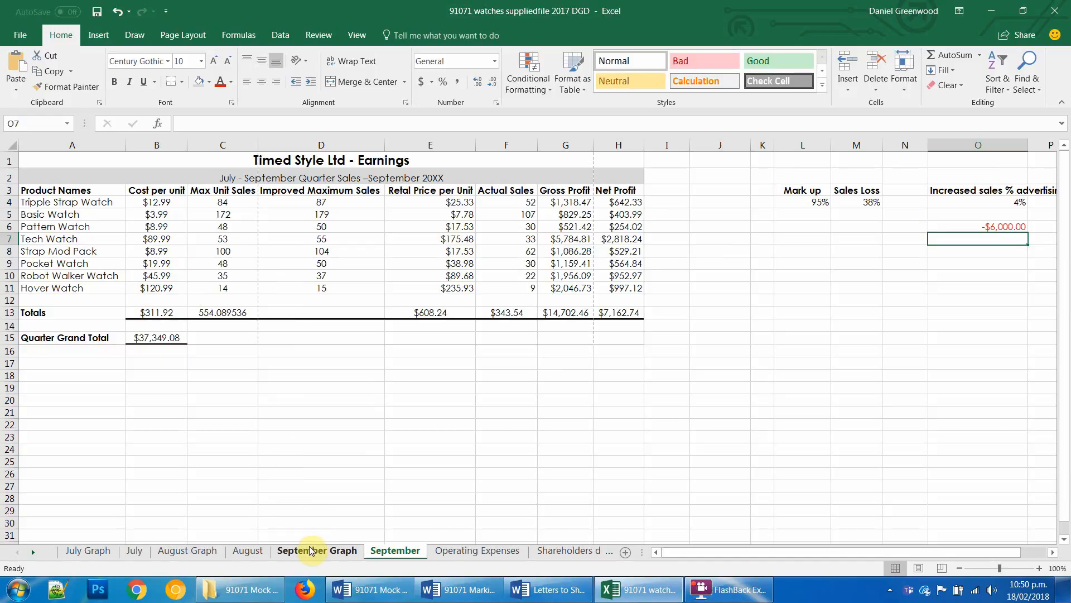
{"action": "left_click", "coordinate": [477, 552]}
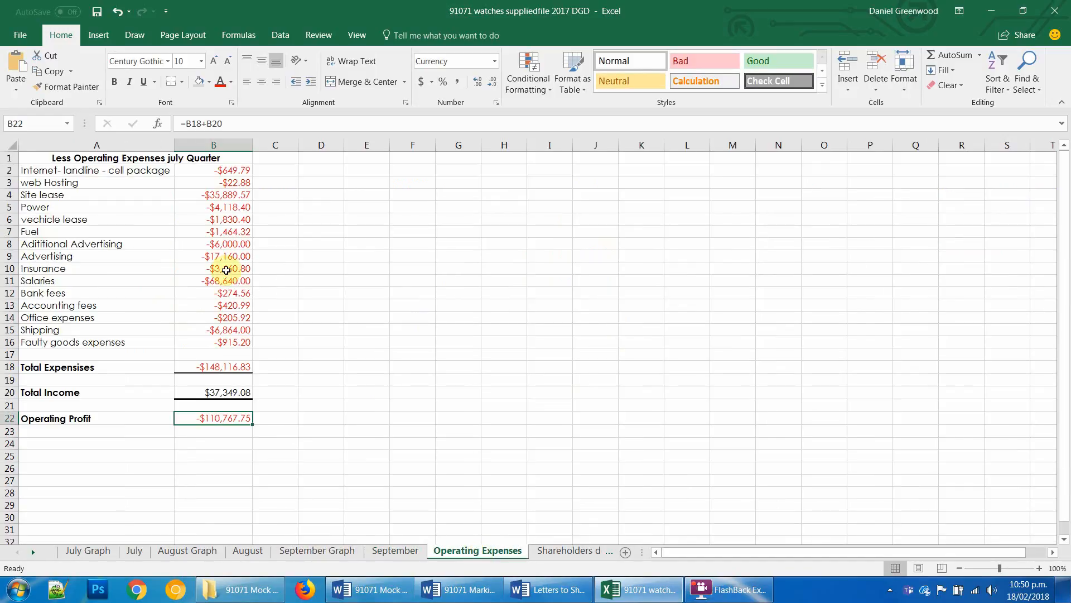
{"action": "left_click", "coordinate": [229, 244]}
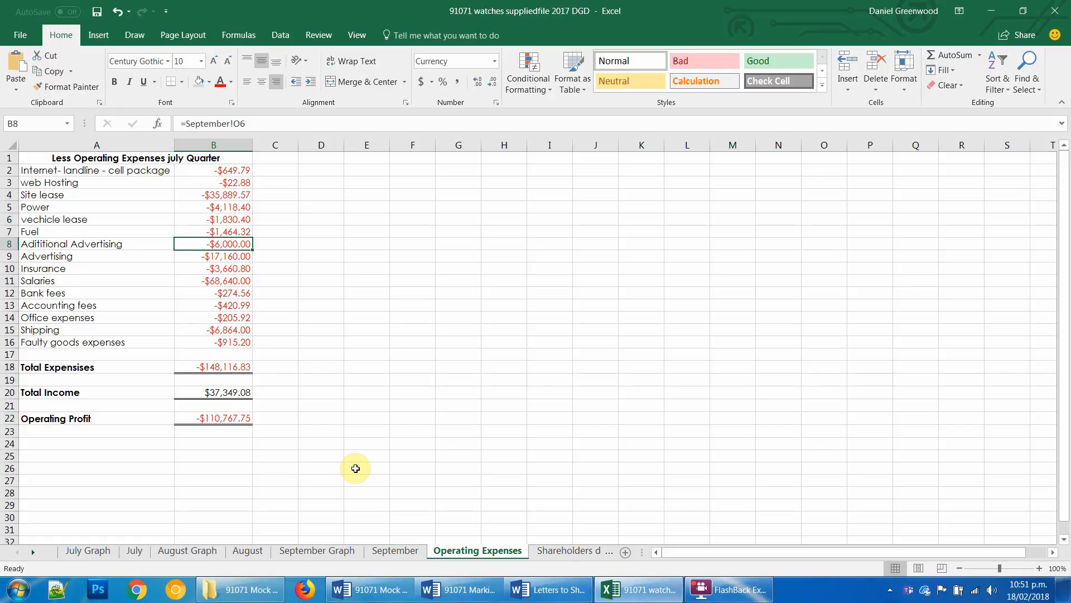
Step: In 91071 Marking Sheet 2017, enter Y for the remaining Achieved criteria from graph production through the footer with name
{"action": "left_click", "coordinate": [459, 589]}
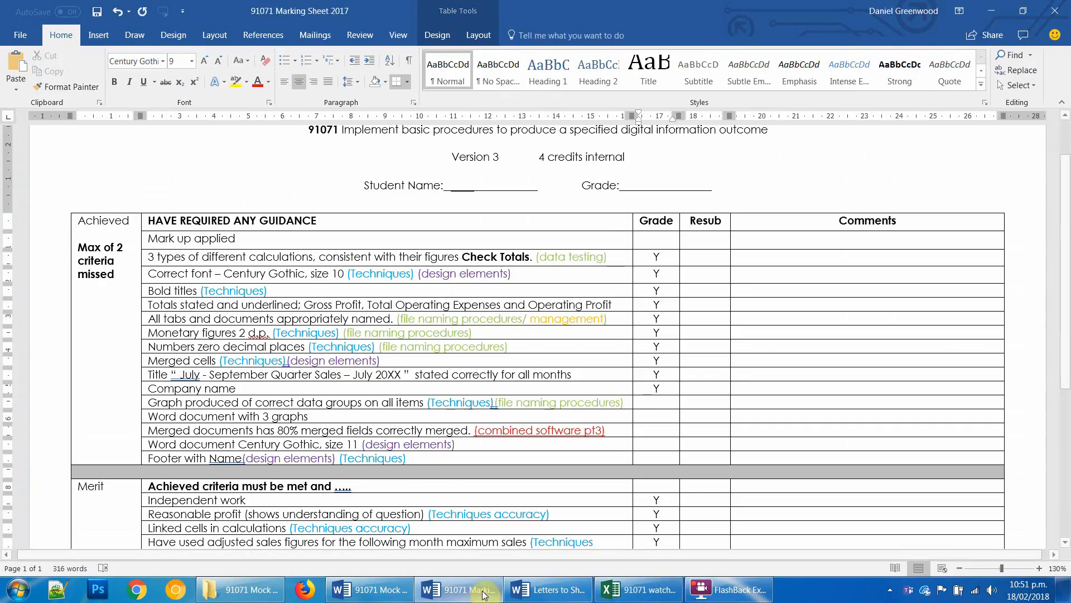
{"action": "left_click", "coordinate": [659, 402]}
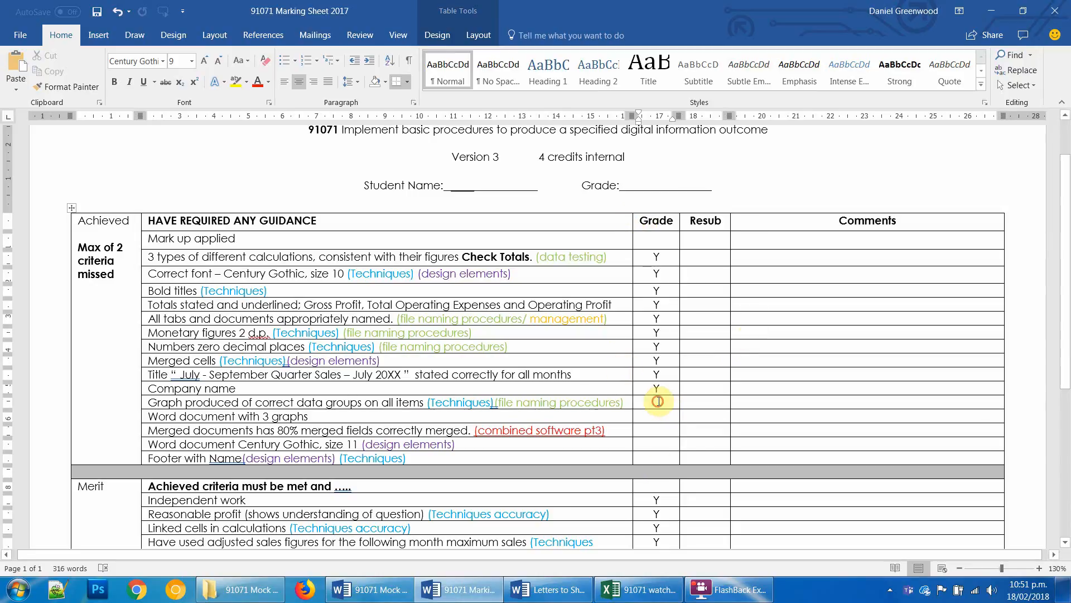
{"action": "type", "text": "Y"}
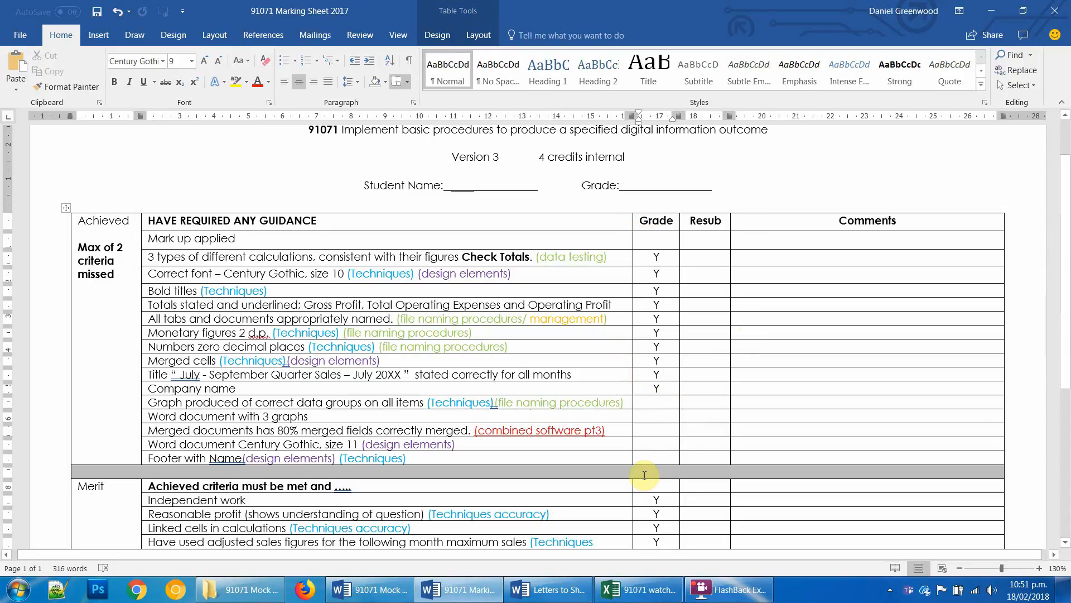
{"action": "key", "text": "Down"}
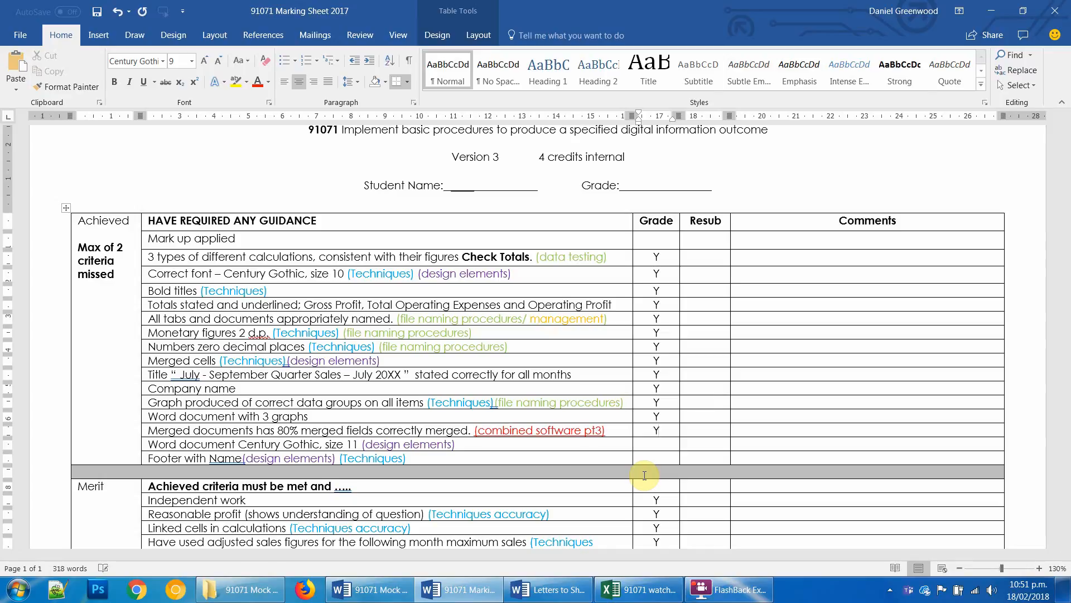
{"action": "key", "text": "Down"}
{"action": "type", "text": "Y"}
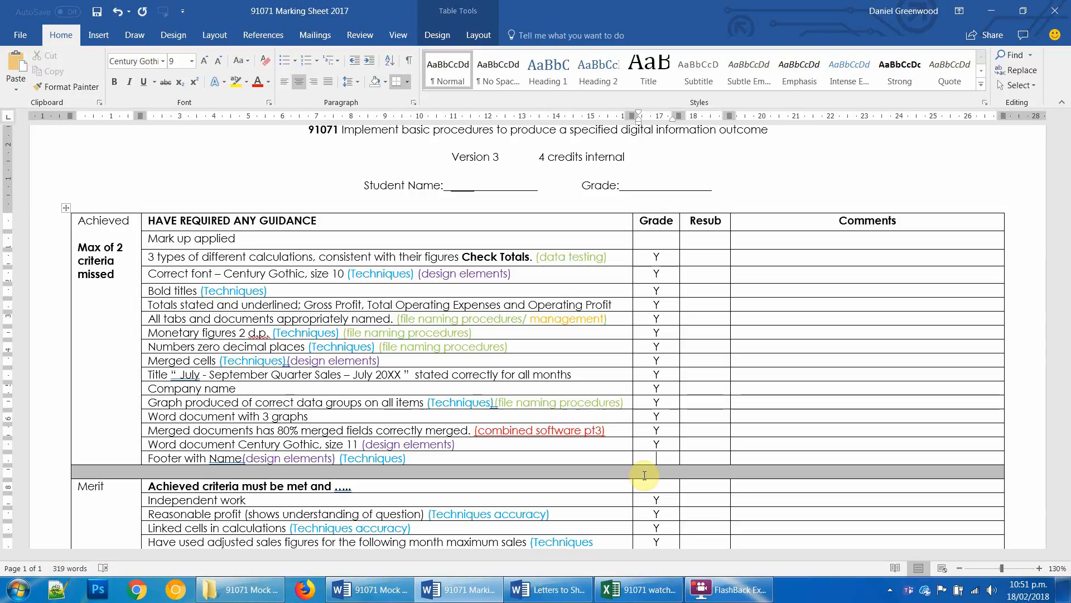
{"action": "type", "text": "Y"}
{"action": "key", "text": "Down"}
Step: Enter Y for the Merit criteria on graph labelling, content separated into required tabs and dynamically linked graphics
{"action": "scroll", "coordinate": [645, 475], "scroll_direction": "down", "scroll_amount": 3}
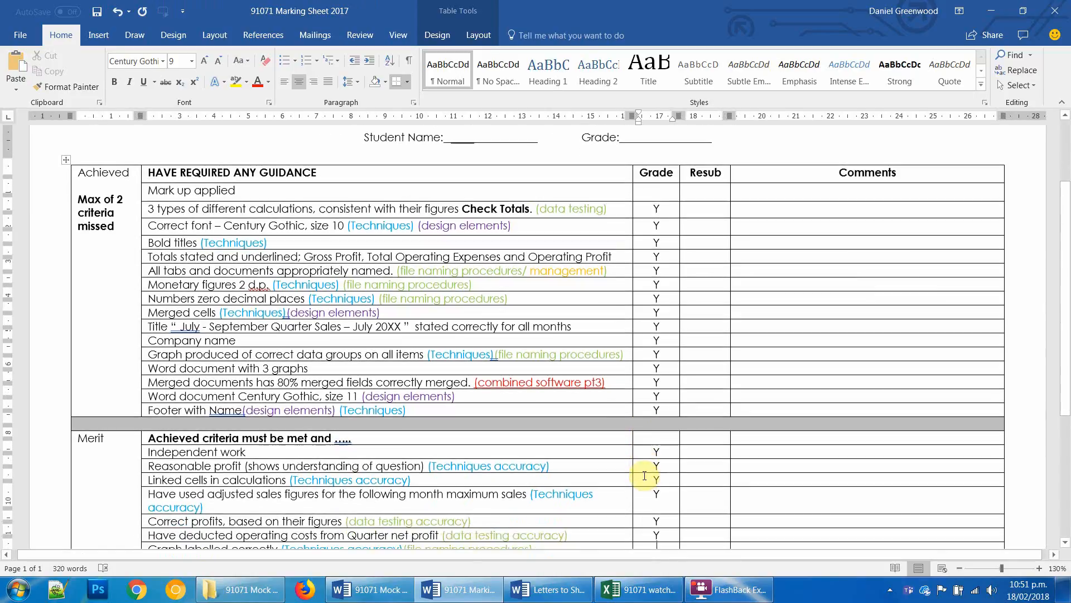
{"action": "key", "text": "Up"}
{"action": "key", "text": "Up"}
{"action": "key", "text": "Up"}
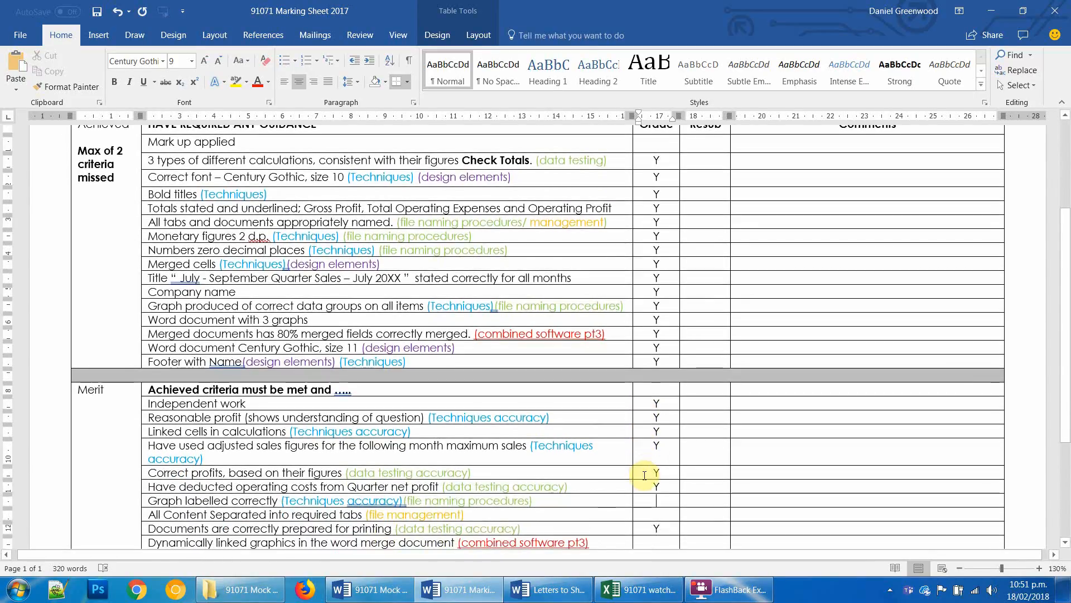
{"action": "type", "text": "Y"}
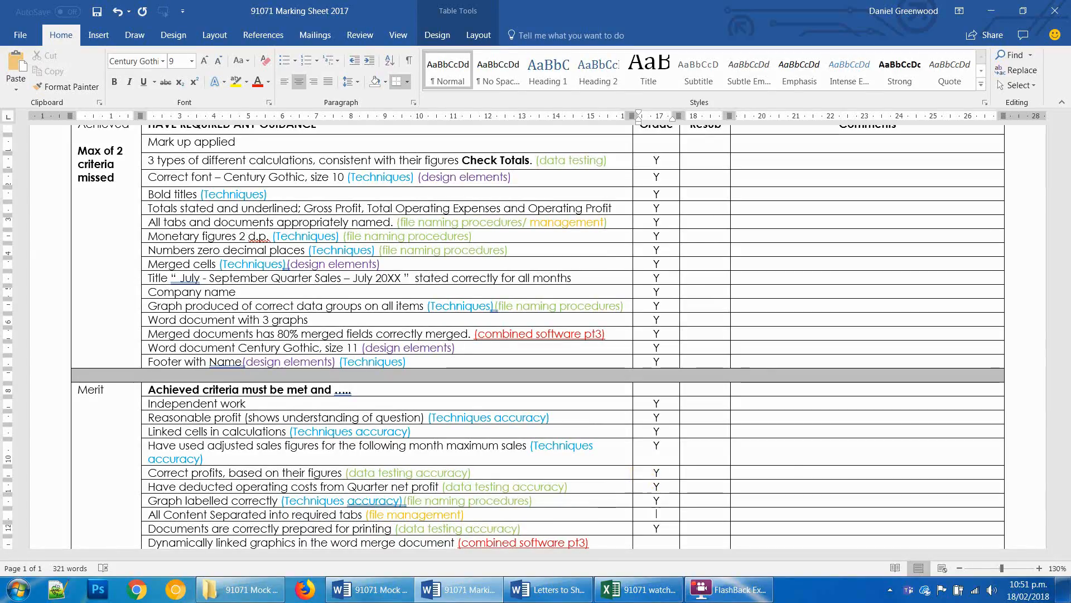
{"action": "key", "text": "Down"}
{"action": "type", "text": "Y"}
{"action": "scroll", "coordinate": [645, 475], "scroll_direction": "down", "scroll_amount": 1}
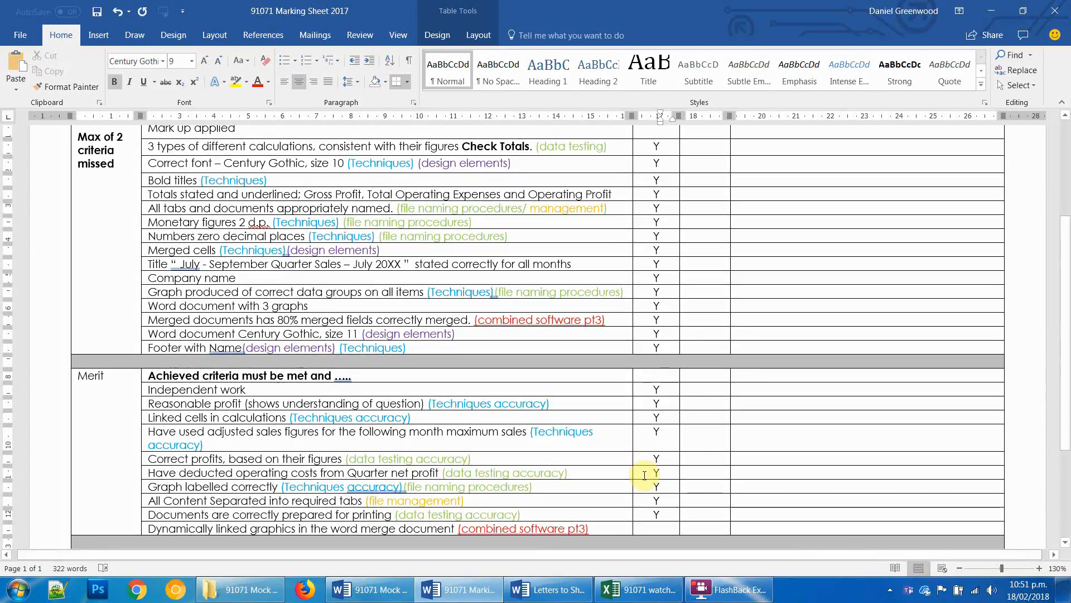
{"action": "key", "text": "Down"}
{"action": "type", "text": "Y"}
{"action": "key", "text": "Down"}
{"action": "key", "text": "Down"}
{"action": "key", "text": "Down"}
{"action": "type", "text": "Y"}
{"action": "key", "text": "Down"}
{"action": "type", "text": "Y"}
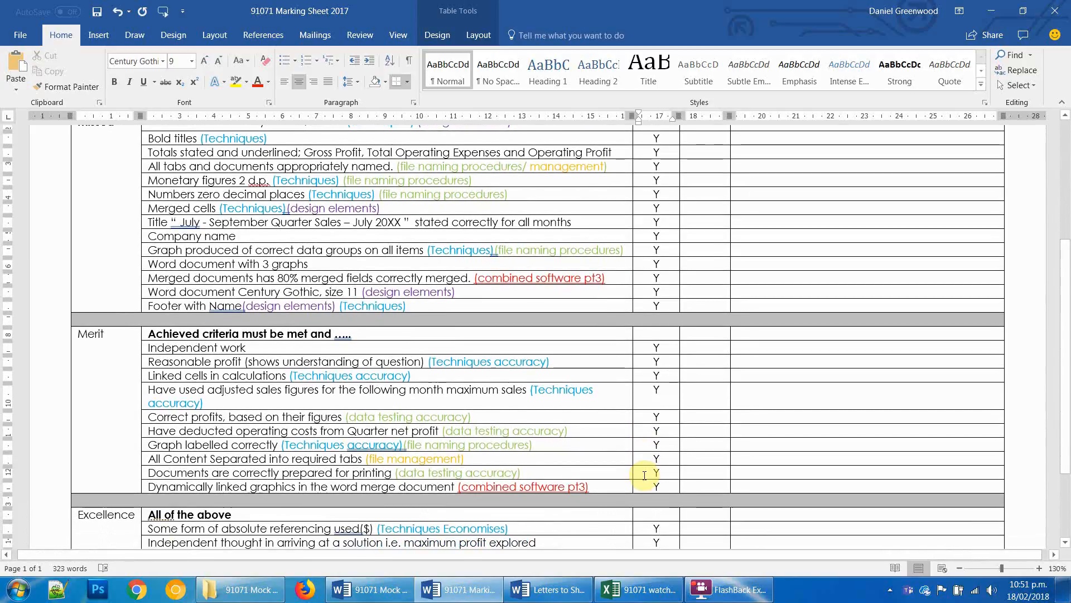
Step: Enter Y for the Excellence criterion on written analysis of results in the marking sheet
{"action": "key", "text": "Down"}
{"action": "key", "text": "Down"}
{"action": "key", "text": "Down"}
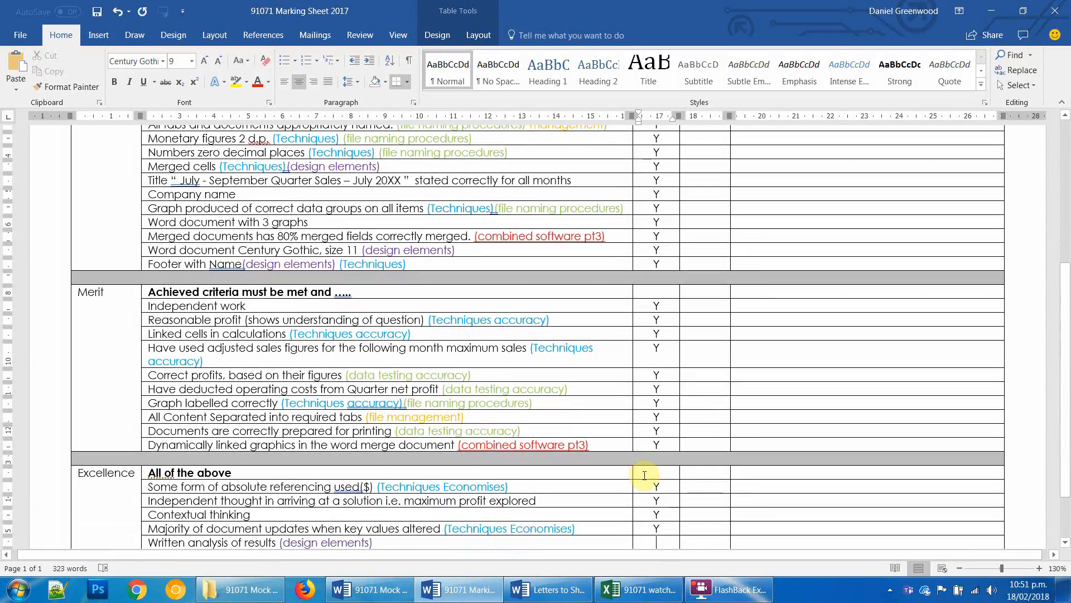
{"action": "type", "text": "Y"}
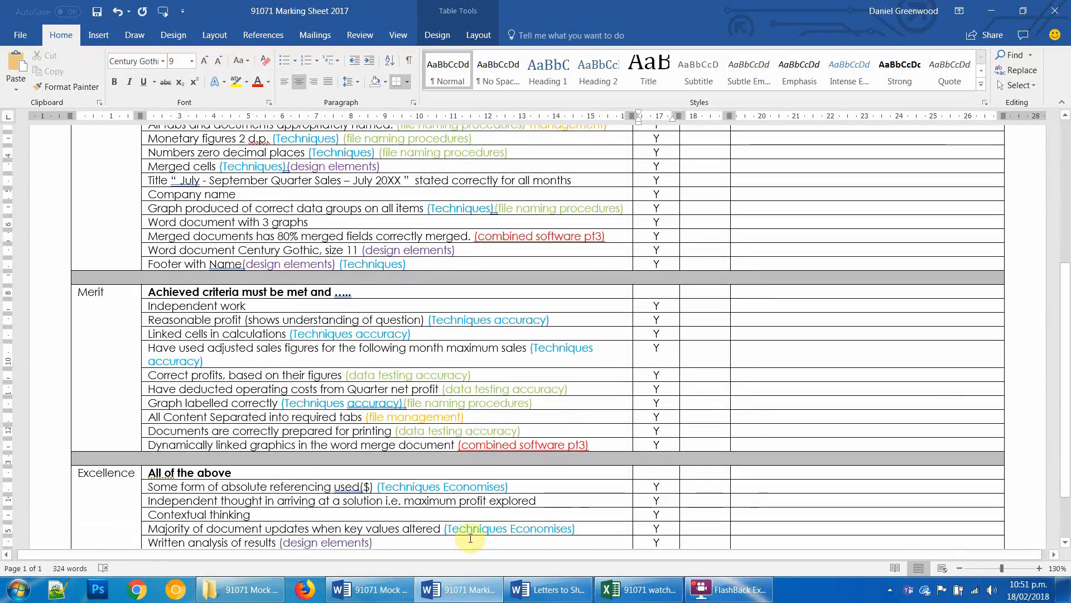
Step: View the July graph in the shareholders letter, and set Tripple Strap Watch's max unit sales to 9999 on the workbook's July sheet
{"action": "left_click", "coordinate": [548, 589]}
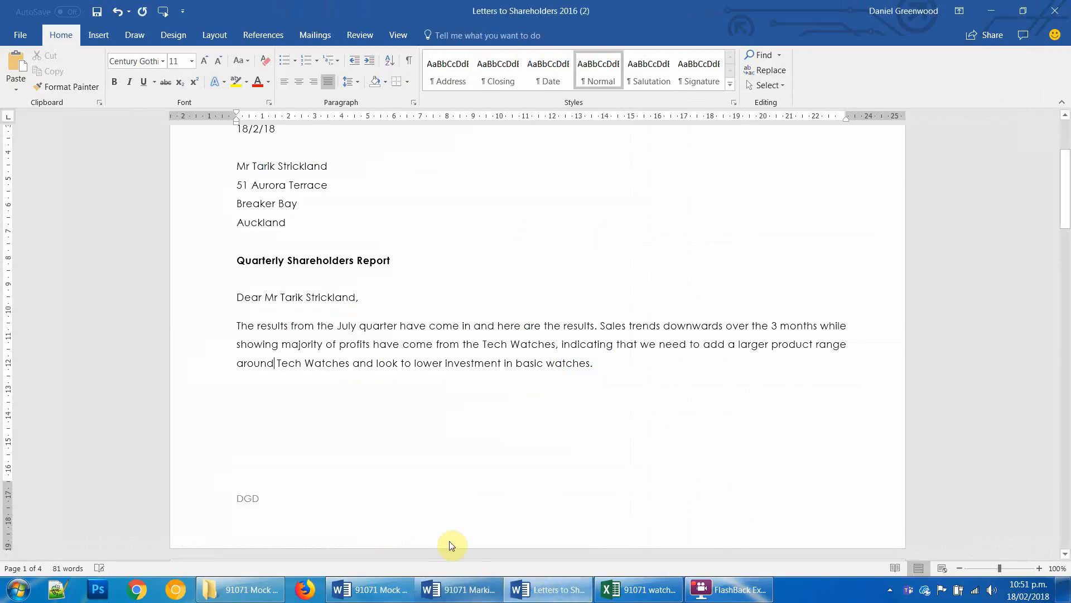
{"action": "left_click_drag", "start_coordinate": [1066, 223], "coordinate": [1066, 316]}
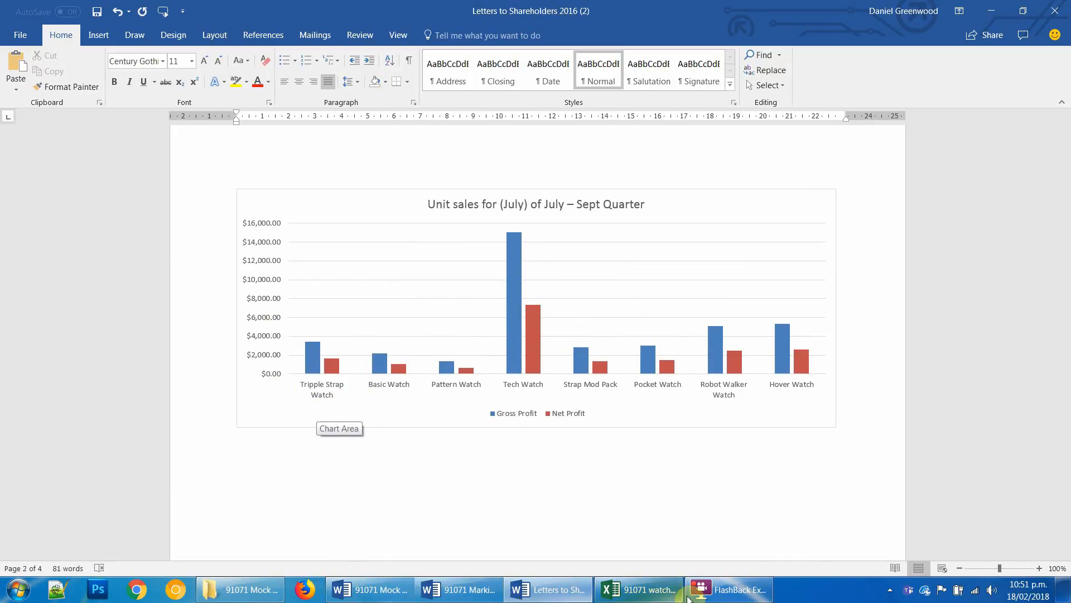
{"action": "left_click", "coordinate": [639, 589]}
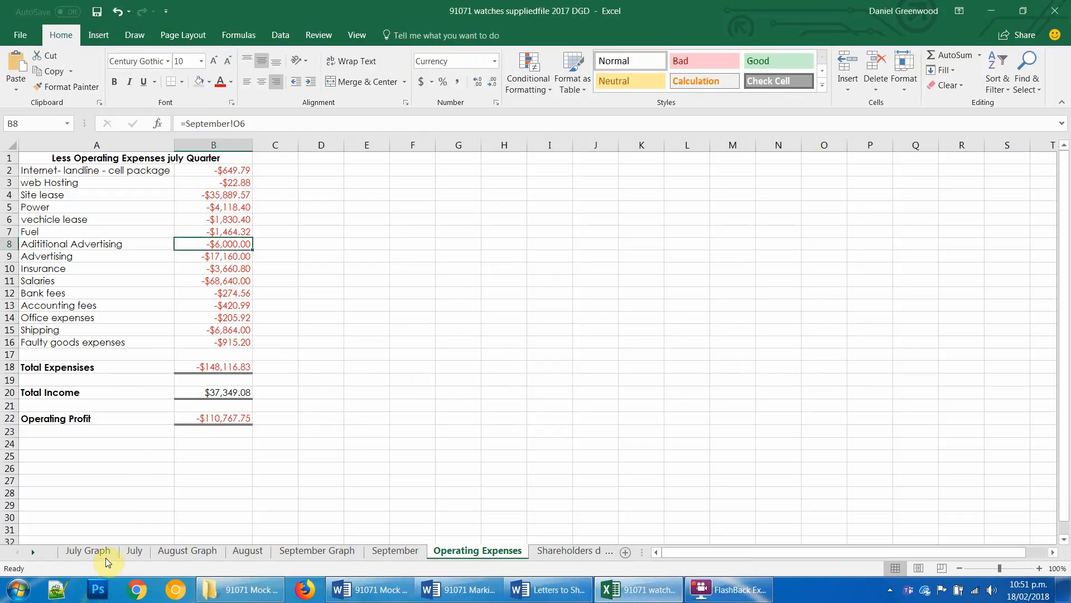
{"action": "left_click", "coordinate": [134, 551]}
{"action": "left_click", "coordinate": [223, 202]}
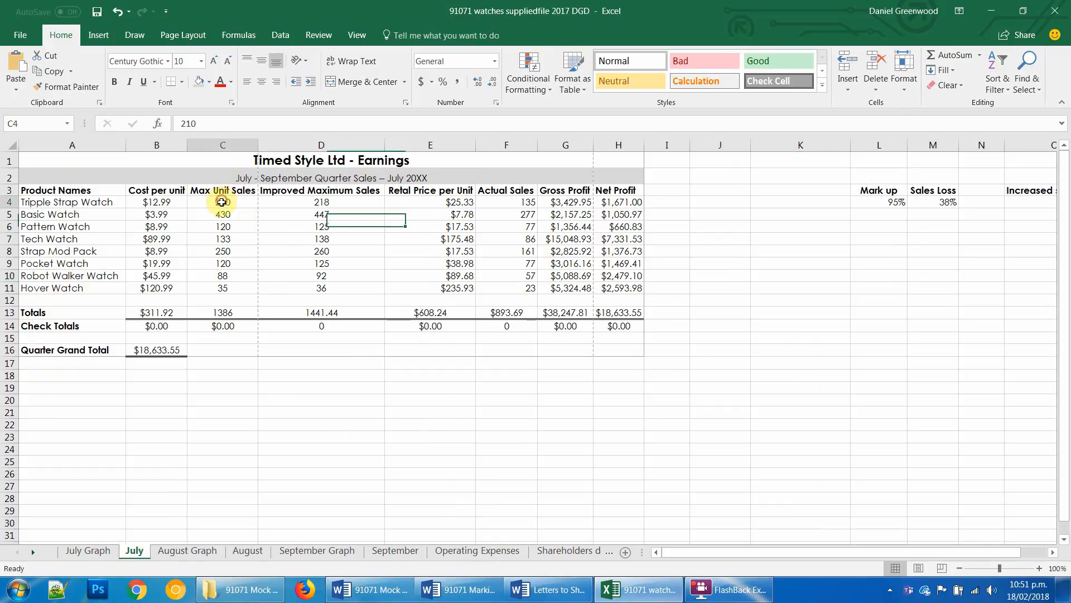
{"action": "type", "text": "9999"}
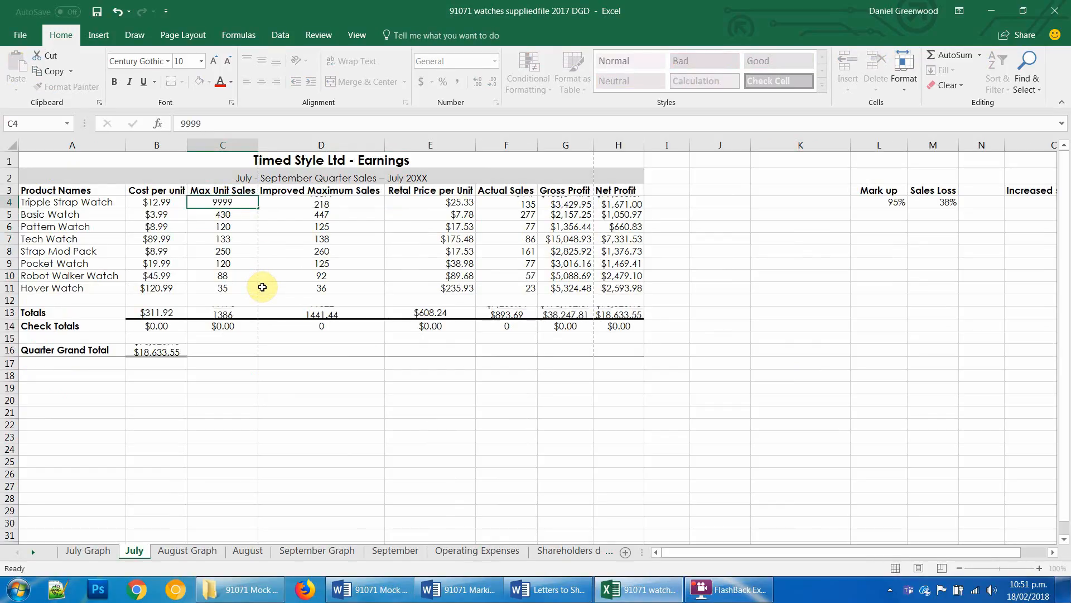
{"action": "key", "text": "Return"}
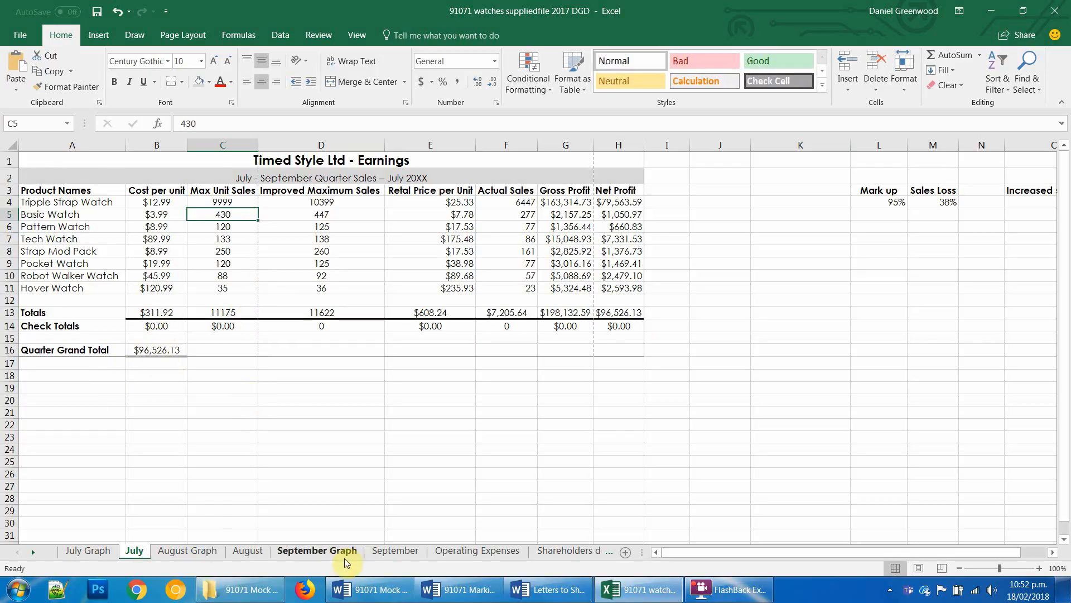
Step: Check how the test value carries through to the letter's July graph and the workbook's Operating Expenses and July Graph sheets
{"action": "key", "text": "alt+Tab"}
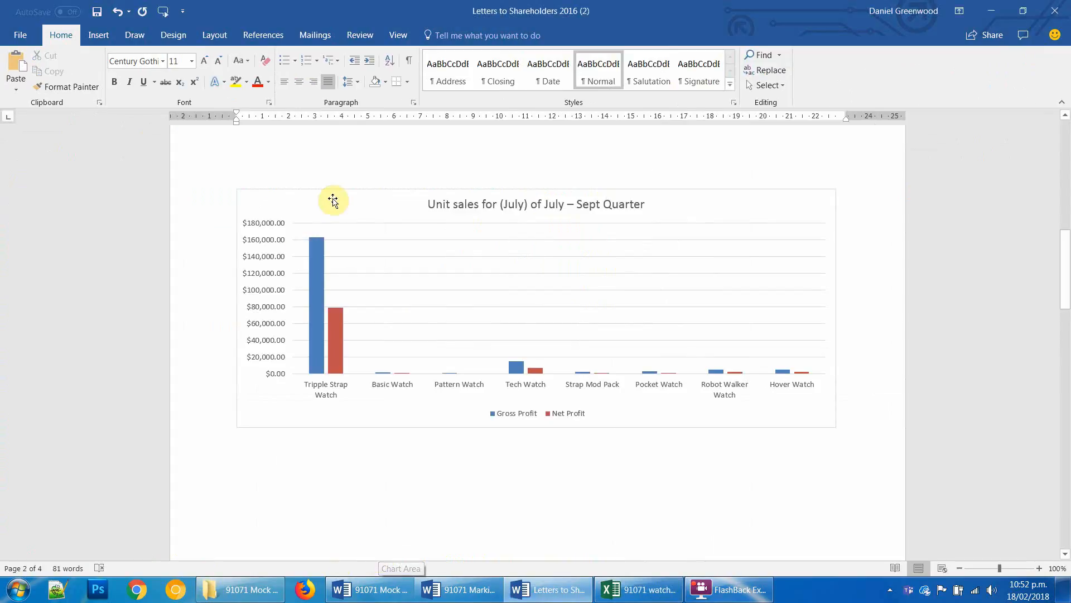
{"action": "mouse_move", "coordinate": [317, 238]}
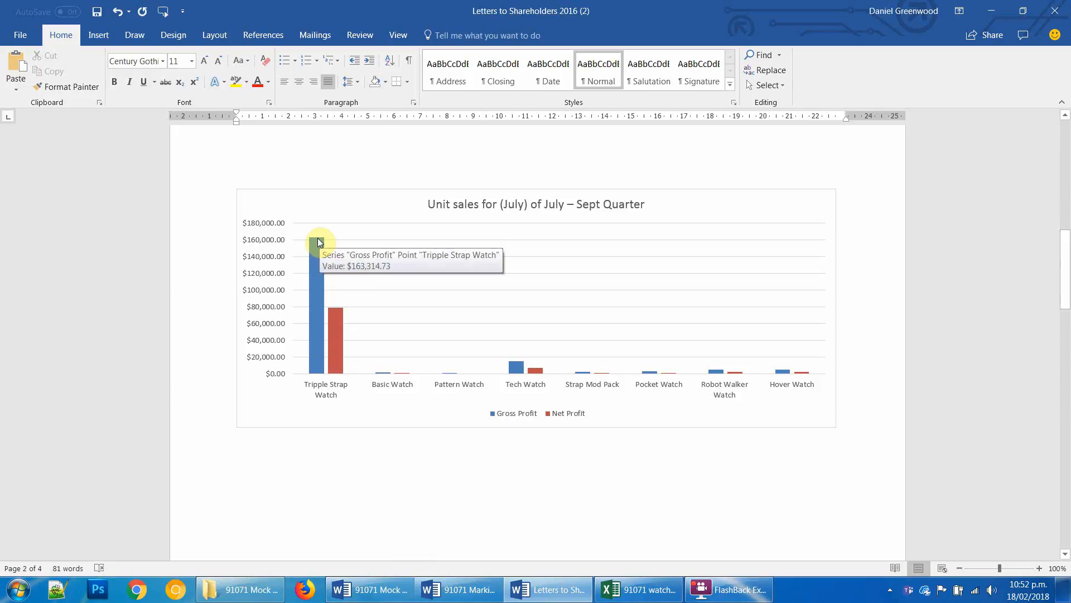
{"action": "key", "text": "alt+Tab"}
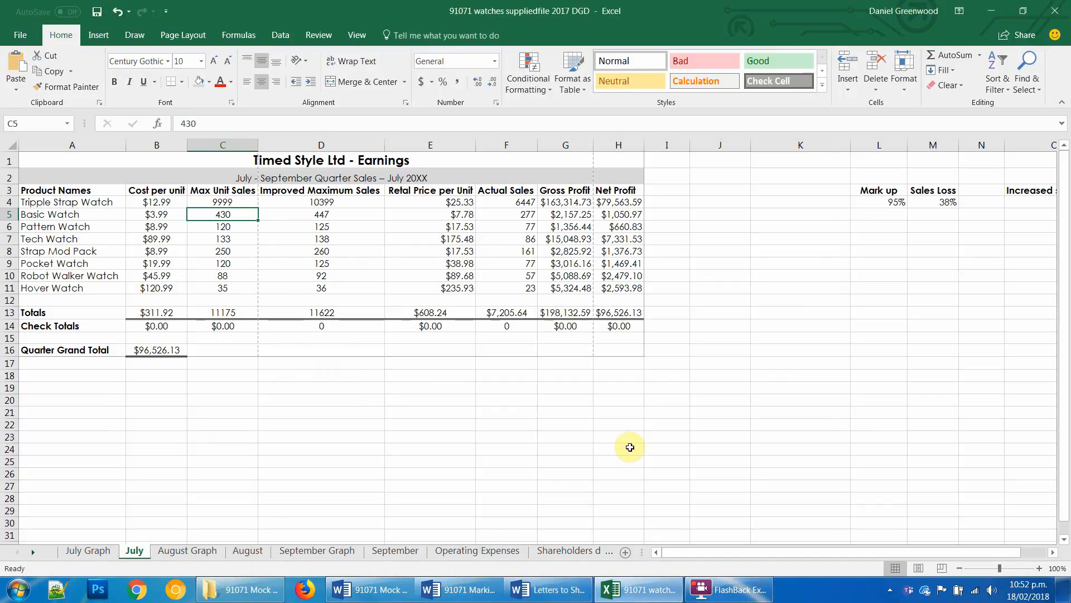
{"action": "left_click", "coordinate": [455, 551]}
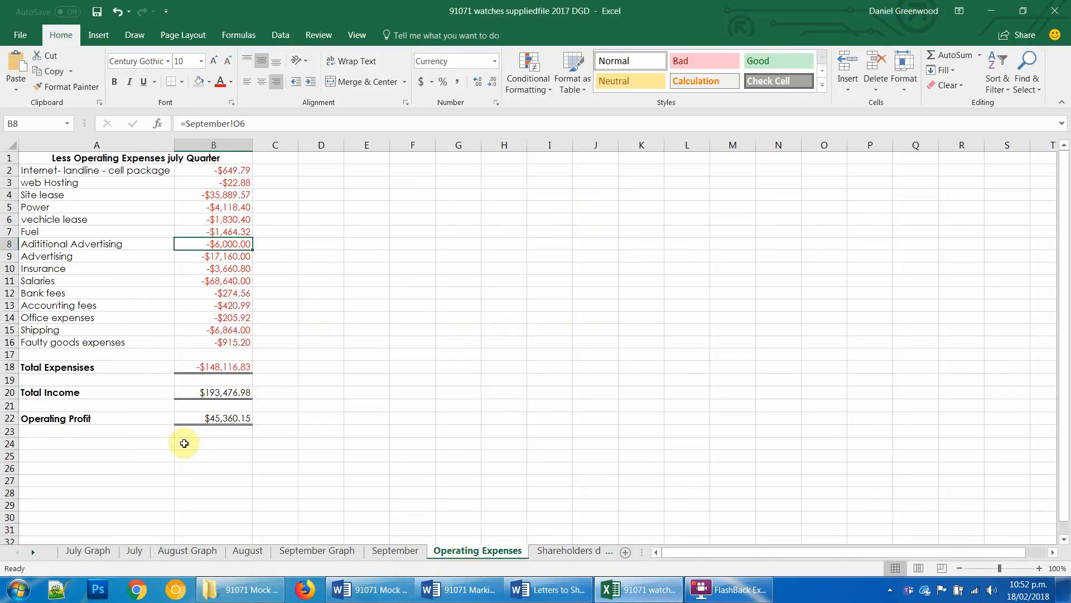
{"action": "key", "text": "alt+Tab"}
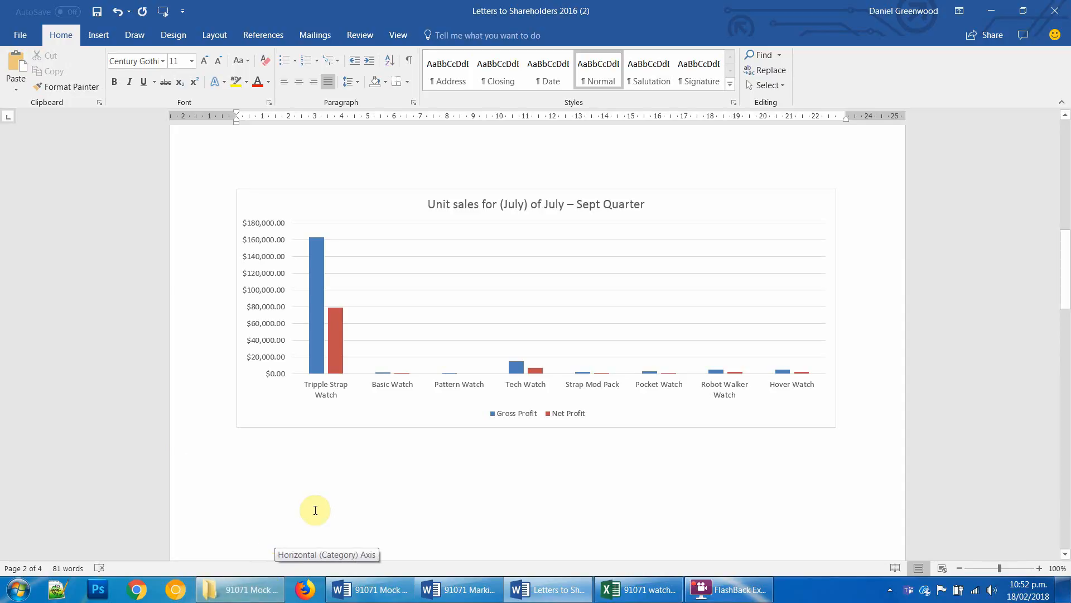
{"action": "key", "text": "alt+Tab"}
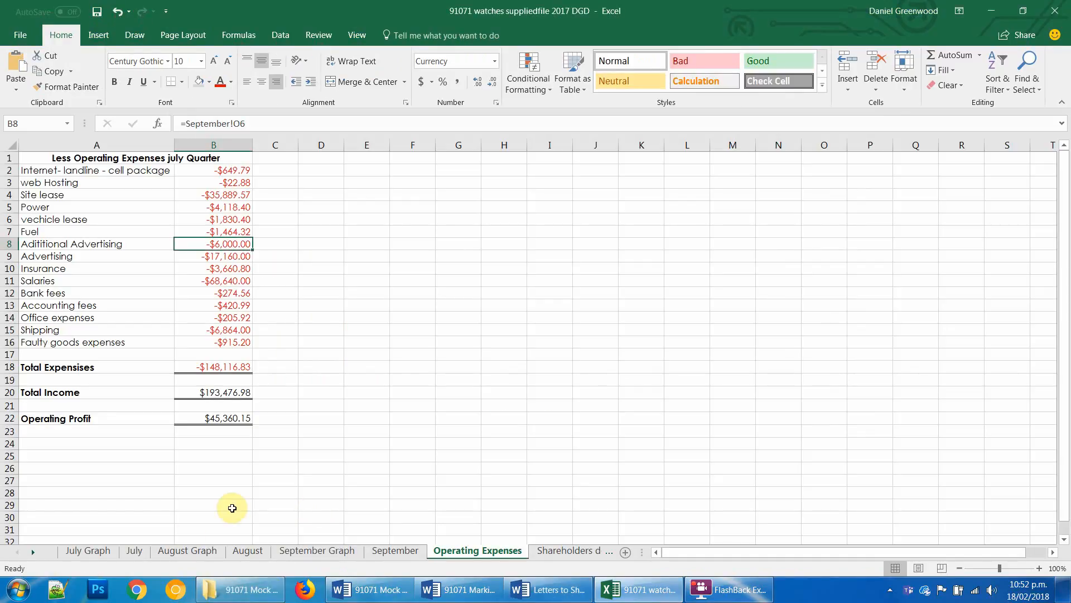
{"action": "left_click", "coordinate": [89, 550]}
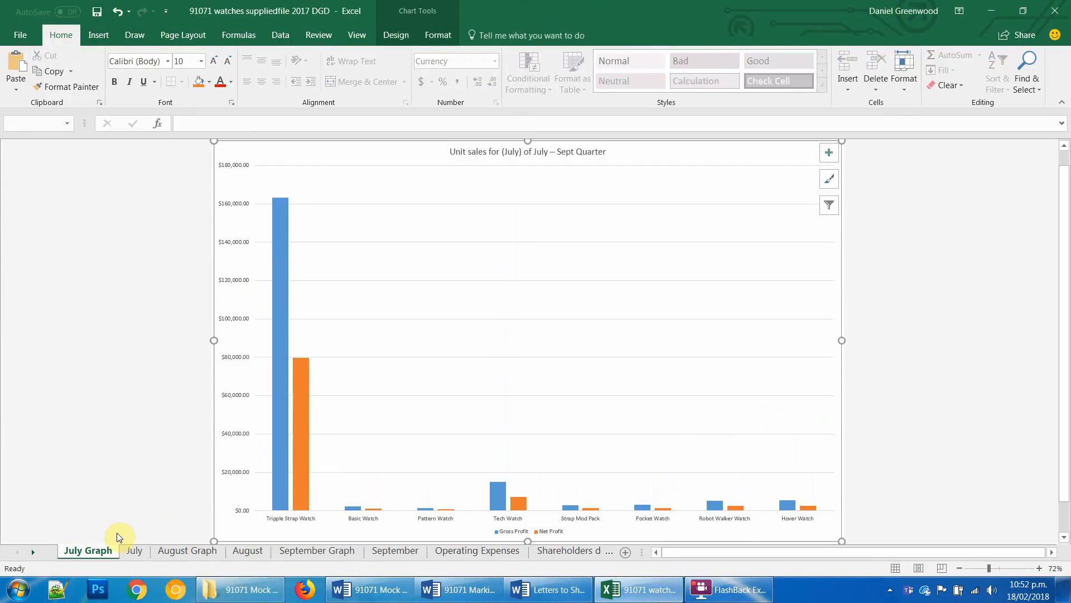
Step: Undo the test change to Tripple Strap Watch's max unit sales on the July sheet and recheck the letter's linked graph
{"action": "left_click", "coordinate": [134, 550]}
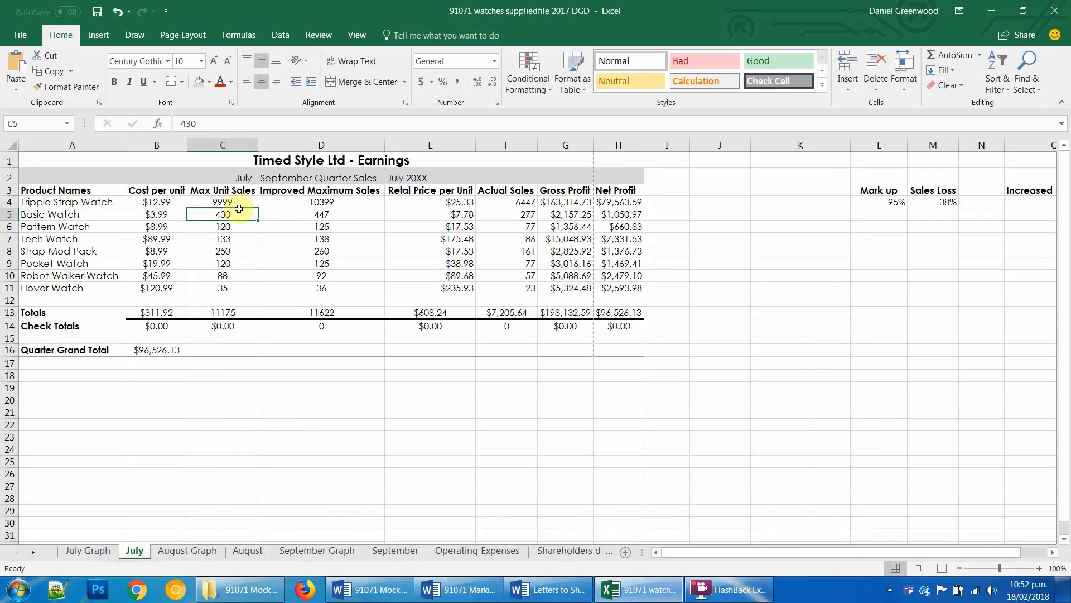
{"action": "left_click", "coordinate": [239, 204]}
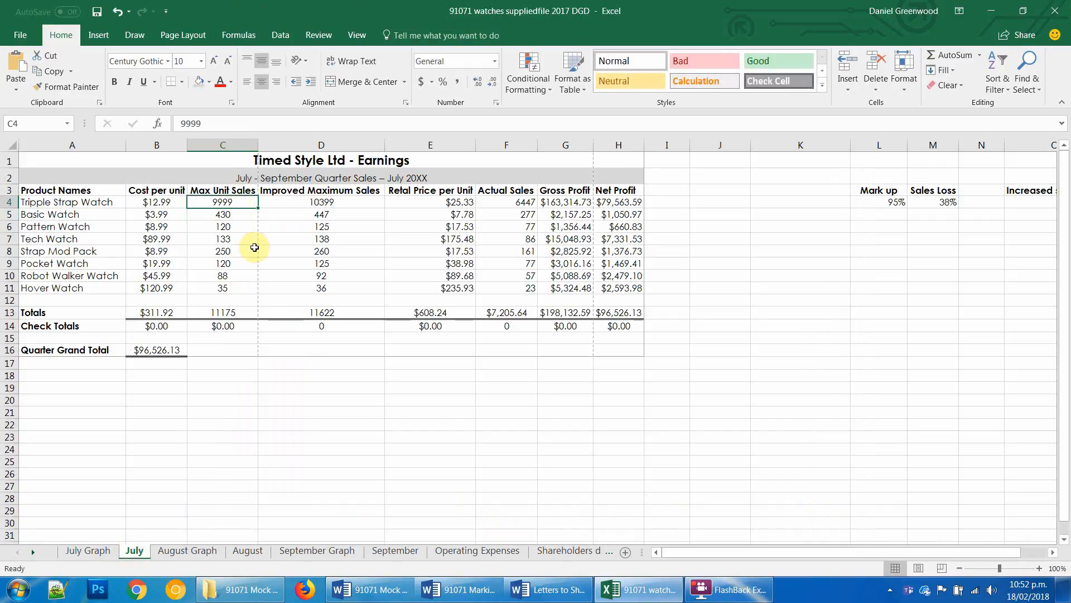
{"action": "key", "text": "ctrl+z"}
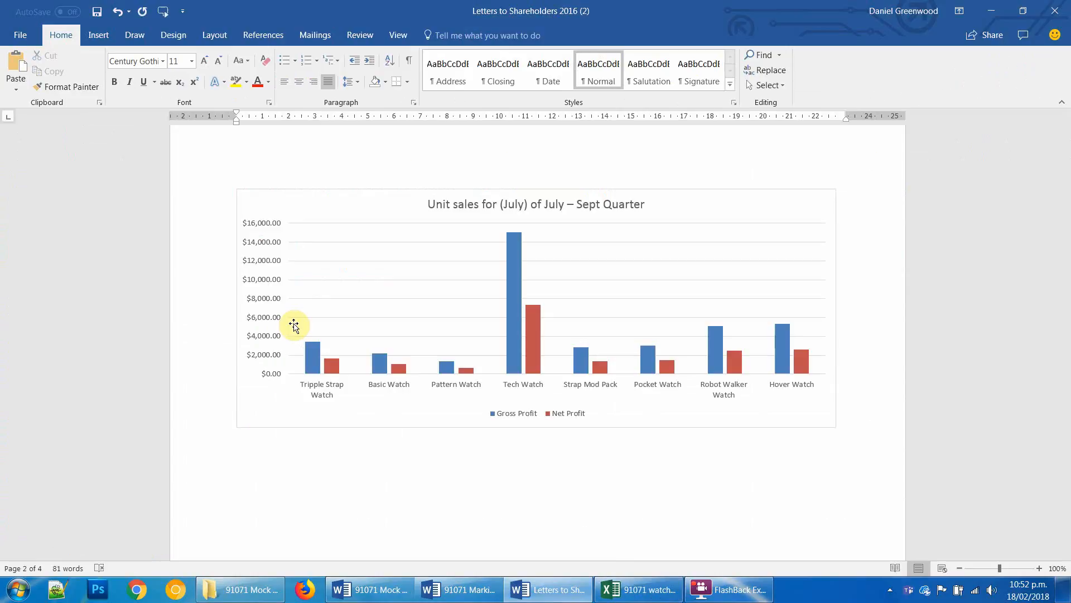
{"action": "key", "text": "alt+Tab"}
{"action": "key", "text": "alt+Tab"}
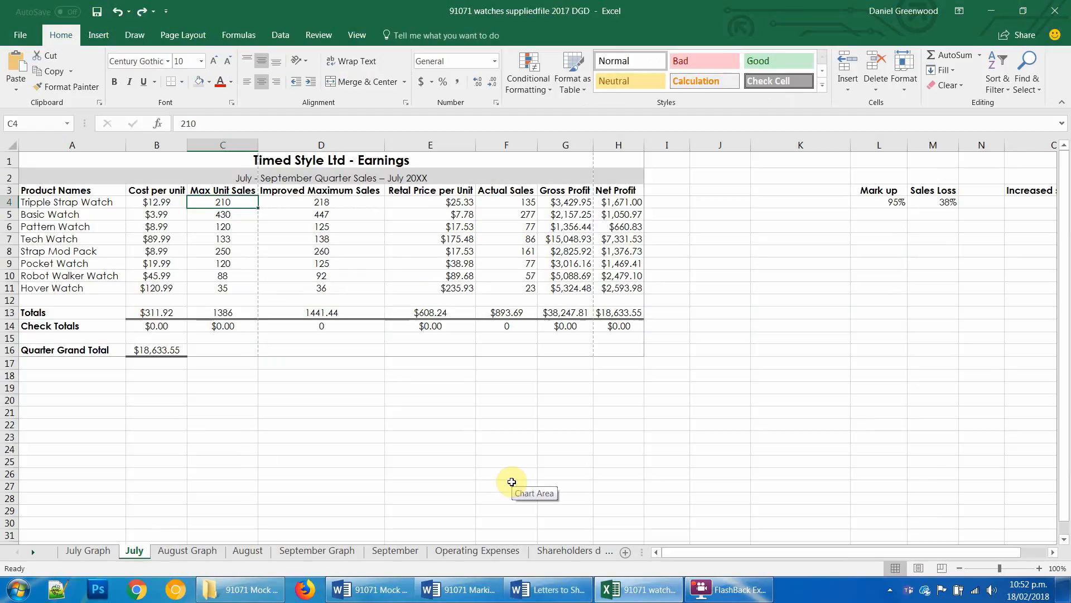
{"action": "left_click", "coordinate": [512, 482]}
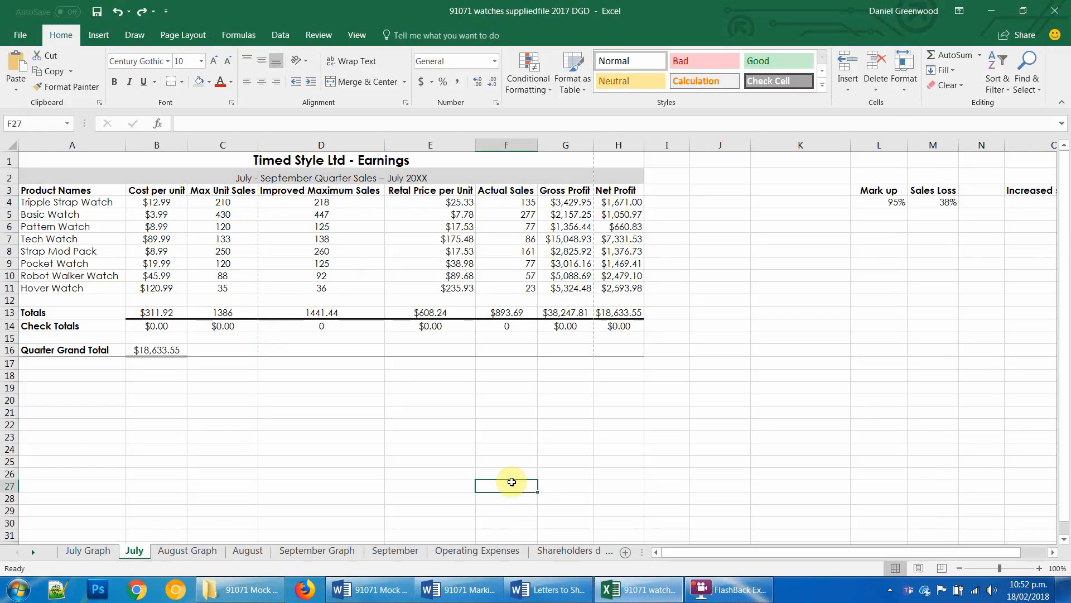